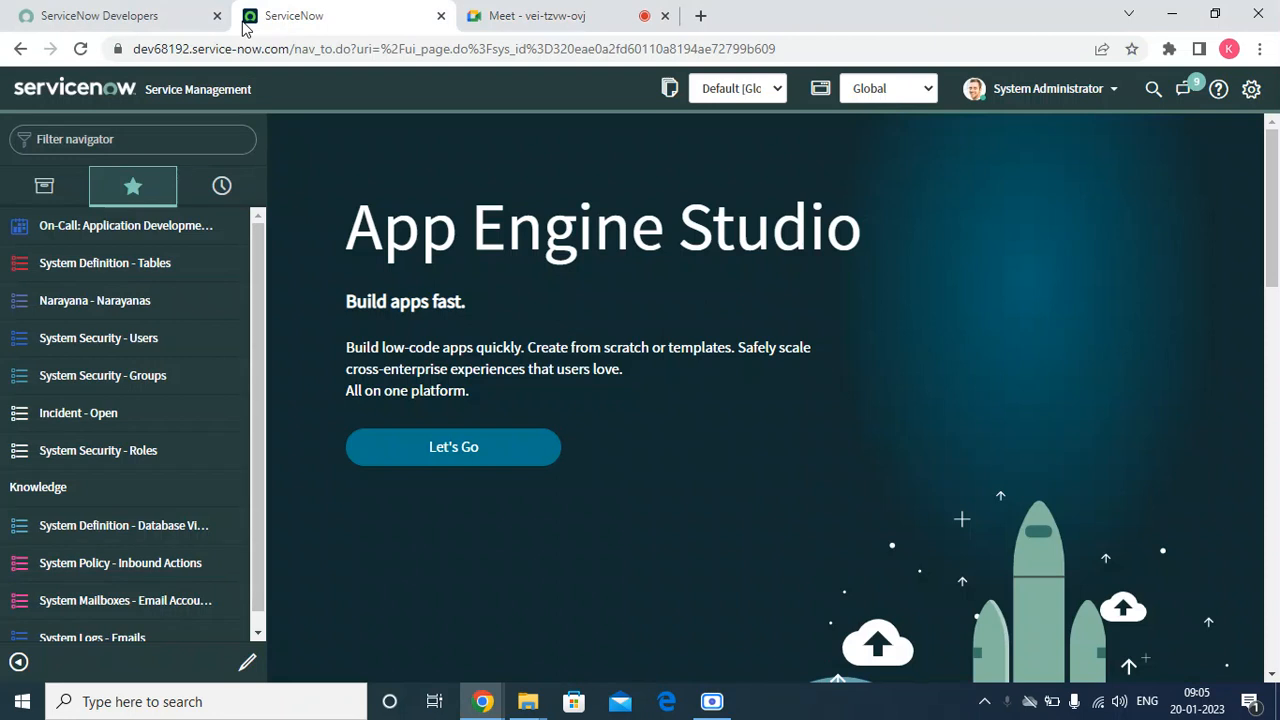
{"action": "right_click", "coordinate": [988, 411]}
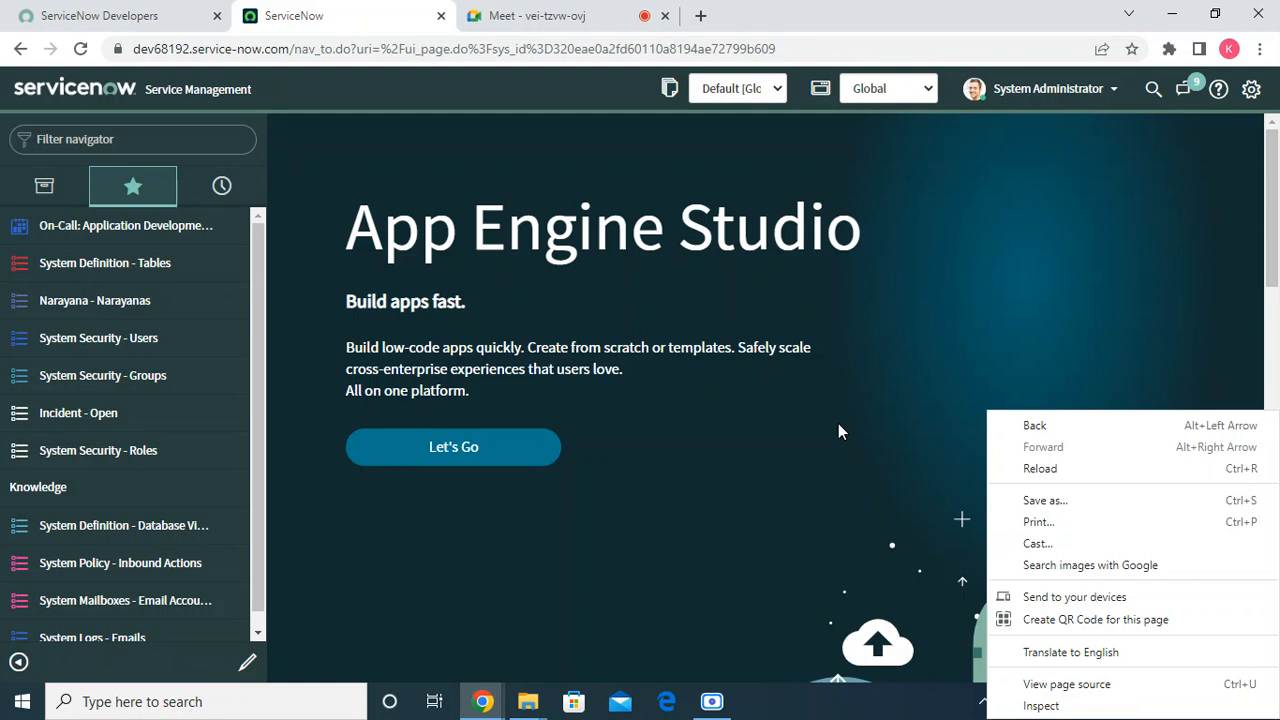
{"action": "left_click", "coordinate": [697, 475]}
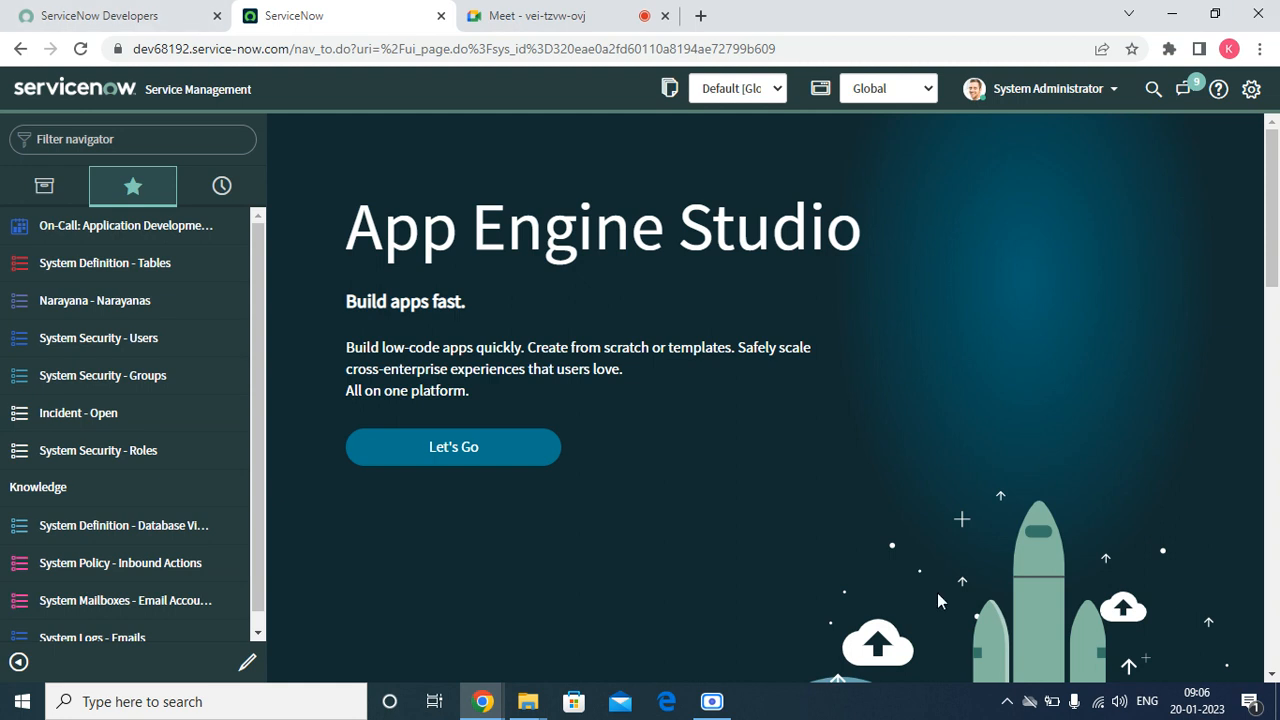
Filter the navigator for "events" and open the event Registry under System Policy
{"action": "left_click", "coordinate": [70, 132]}
{"action": "type", "text": "eet"}
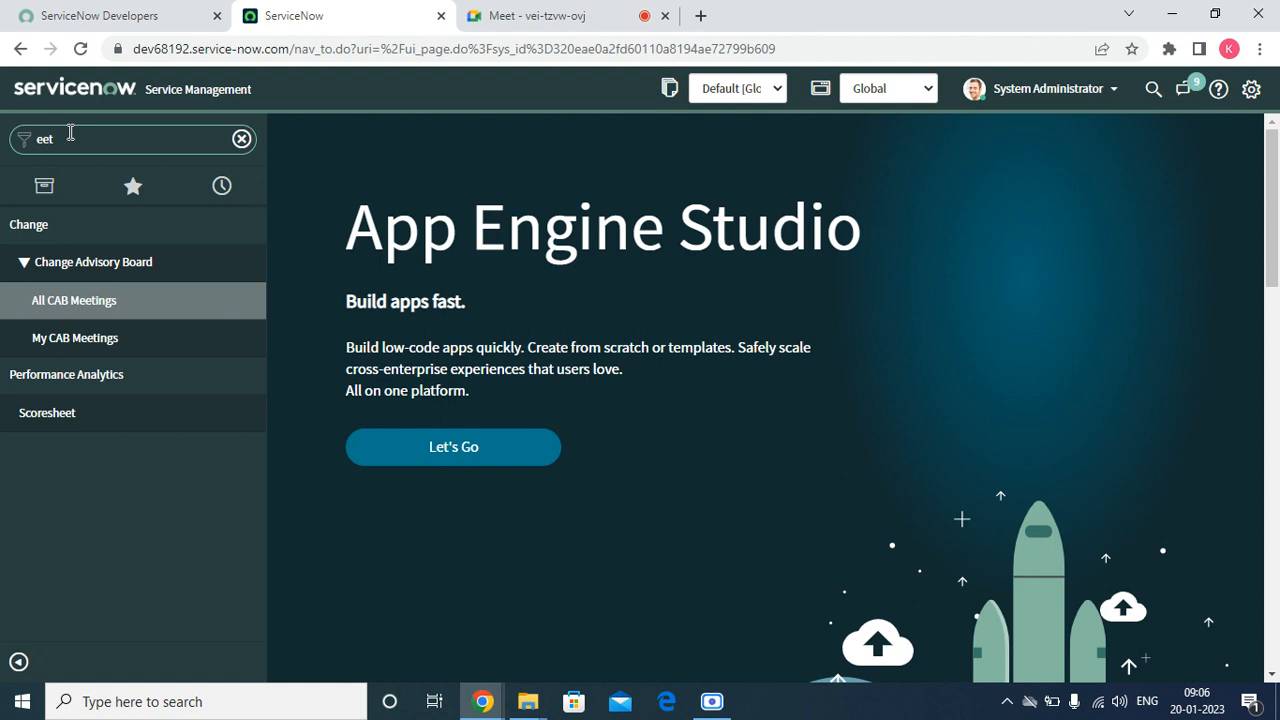
{"action": "key", "text": "BackSpace"}
{"action": "key", "text": "BackSpace"}
{"action": "type", "text": "en"}
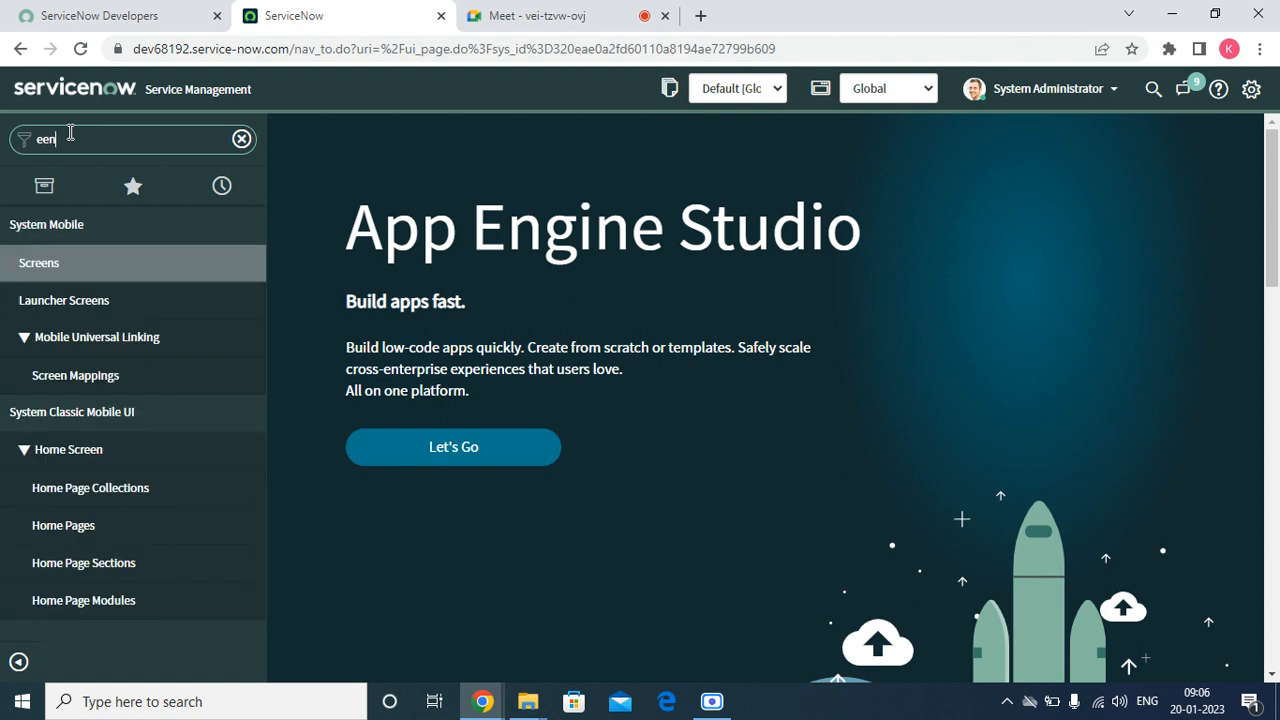
{"action": "key", "text": "BackSpace"}
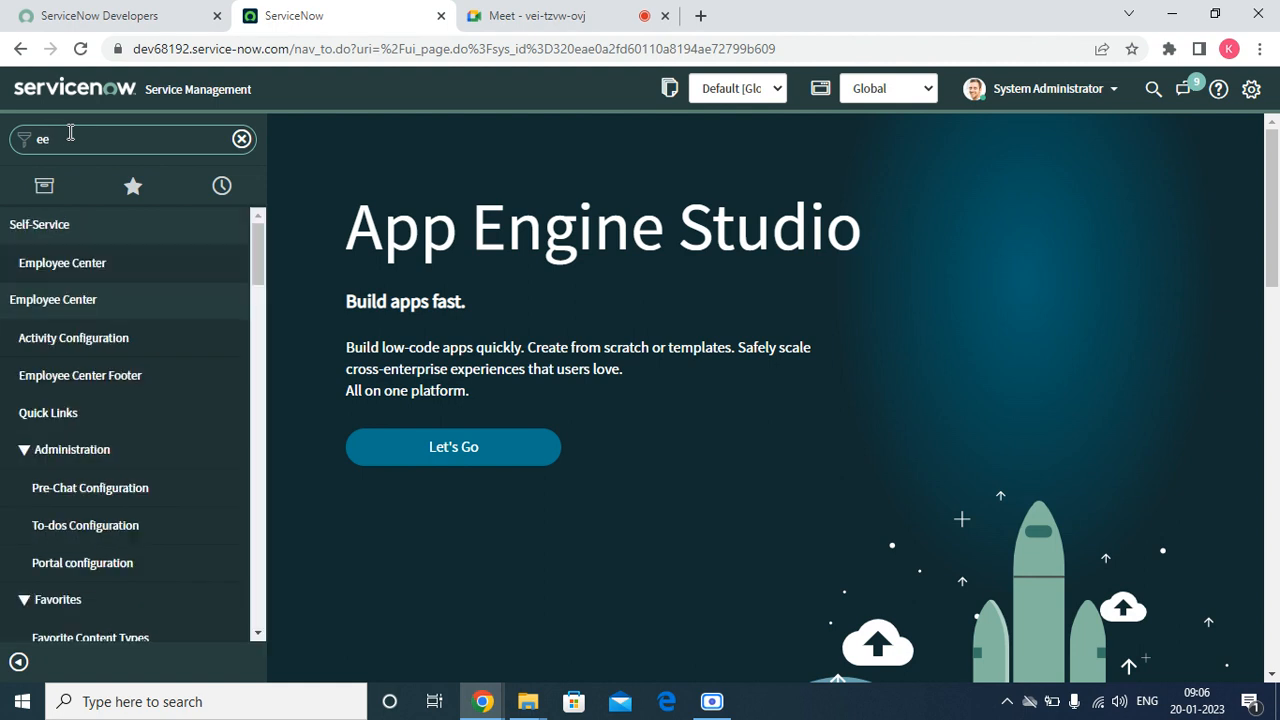
{"action": "key", "text": "BackSpace"}
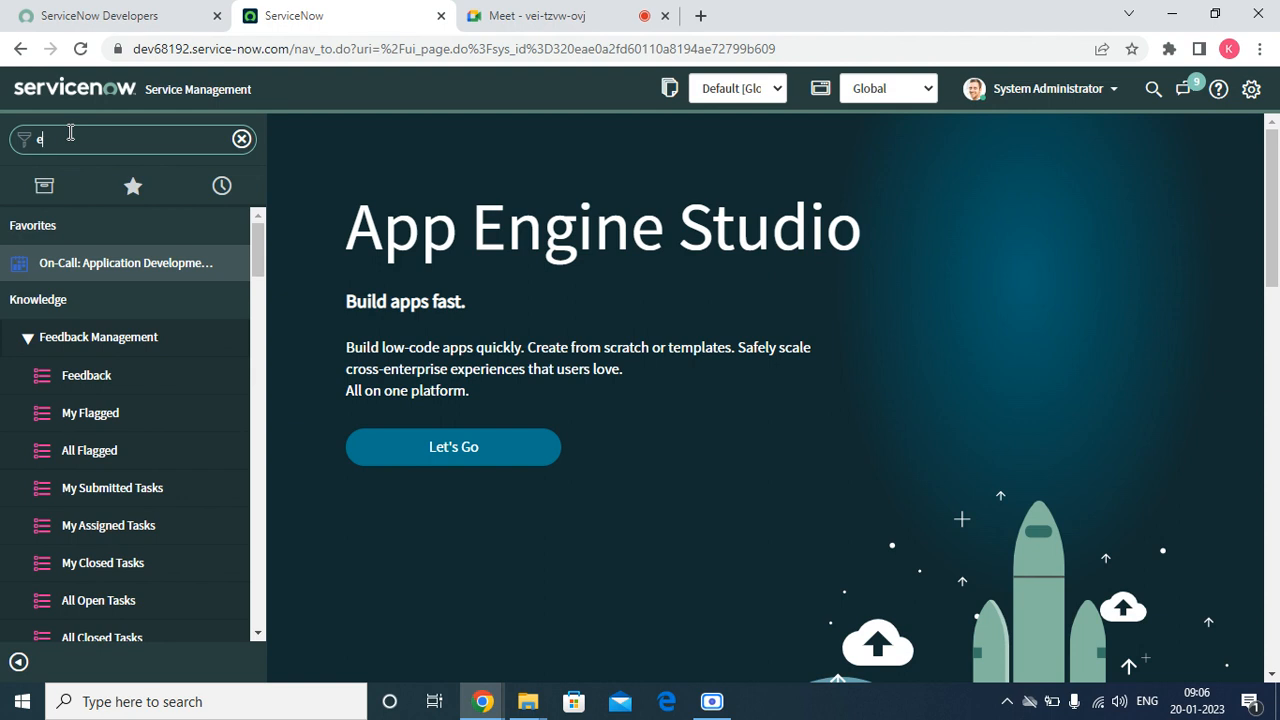
{"action": "type", "text": "ebt"}
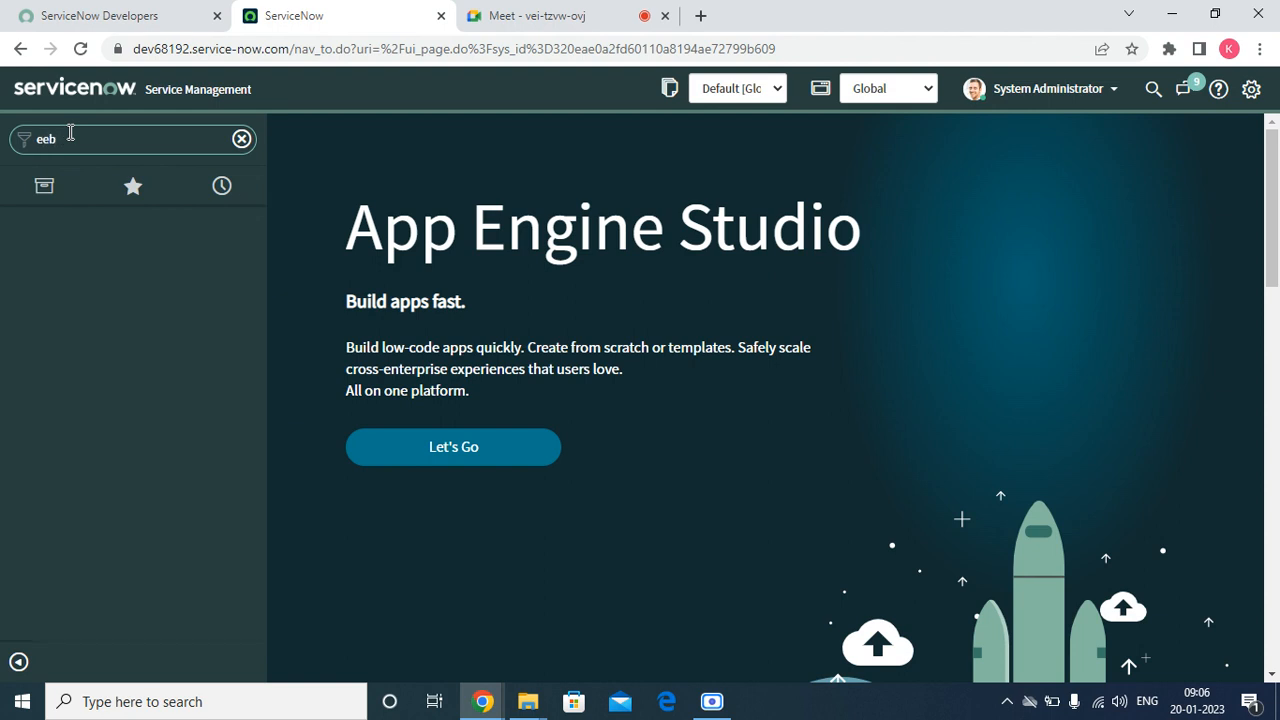
{"action": "key", "text": "BackSpace"}
{"action": "key", "text": "BackSpace"}
{"action": "type", "text": "v"}
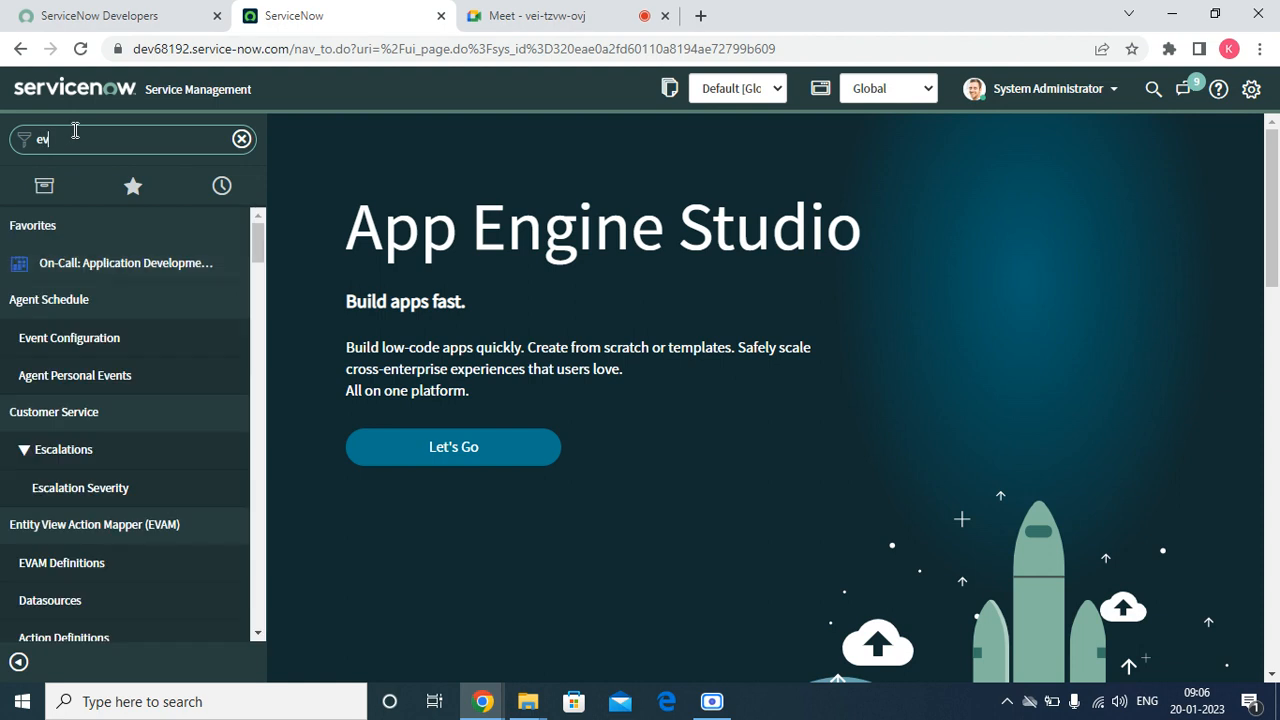
{"action": "type", "text": "ents"}
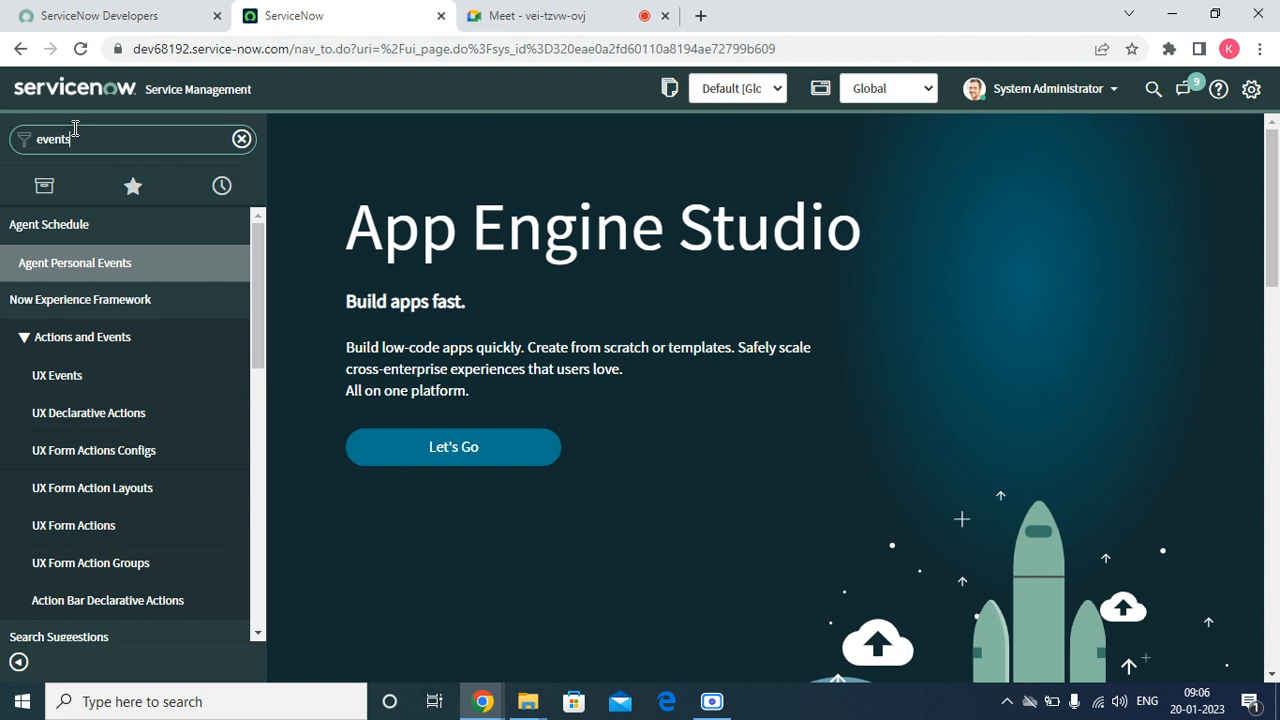
{"action": "scroll", "coordinate": [134, 330], "scroll_direction": "down", "scroll_amount": 8}
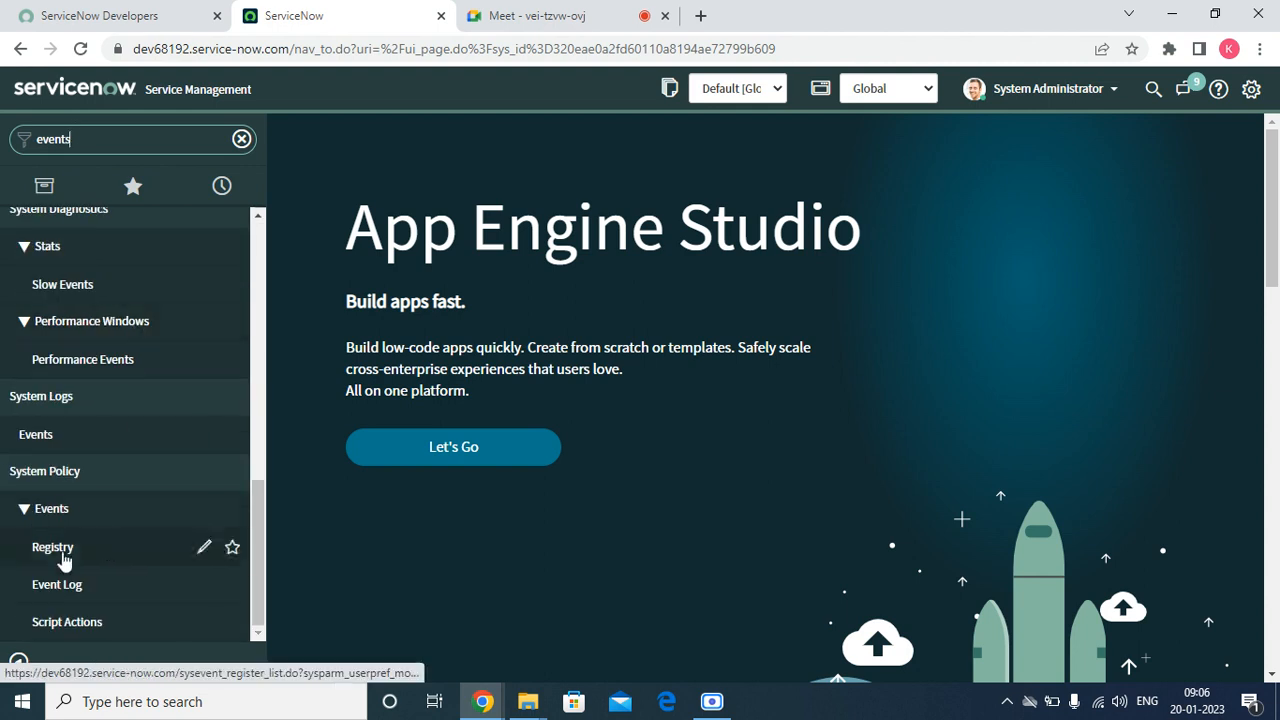
{"action": "left_click", "coordinate": [60, 563]}
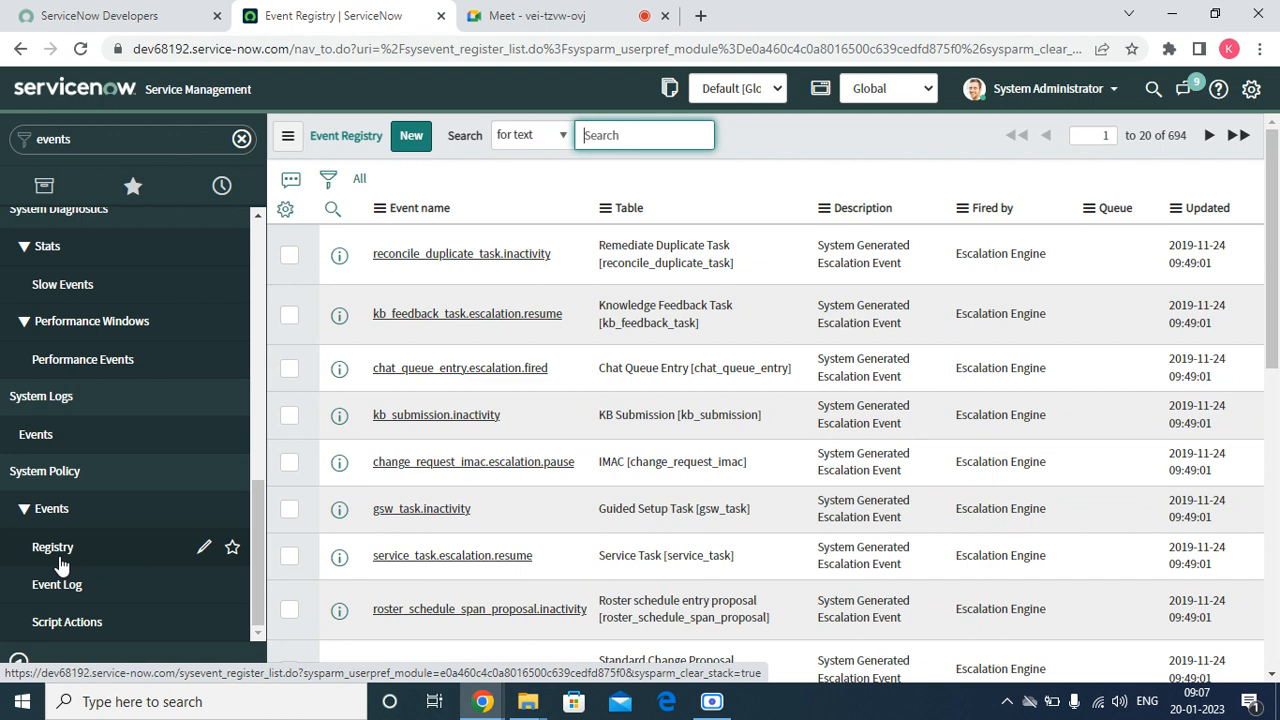
Create a new event registration record with the event name incident.commented
{"action": "left_click", "coordinate": [398, 135]}
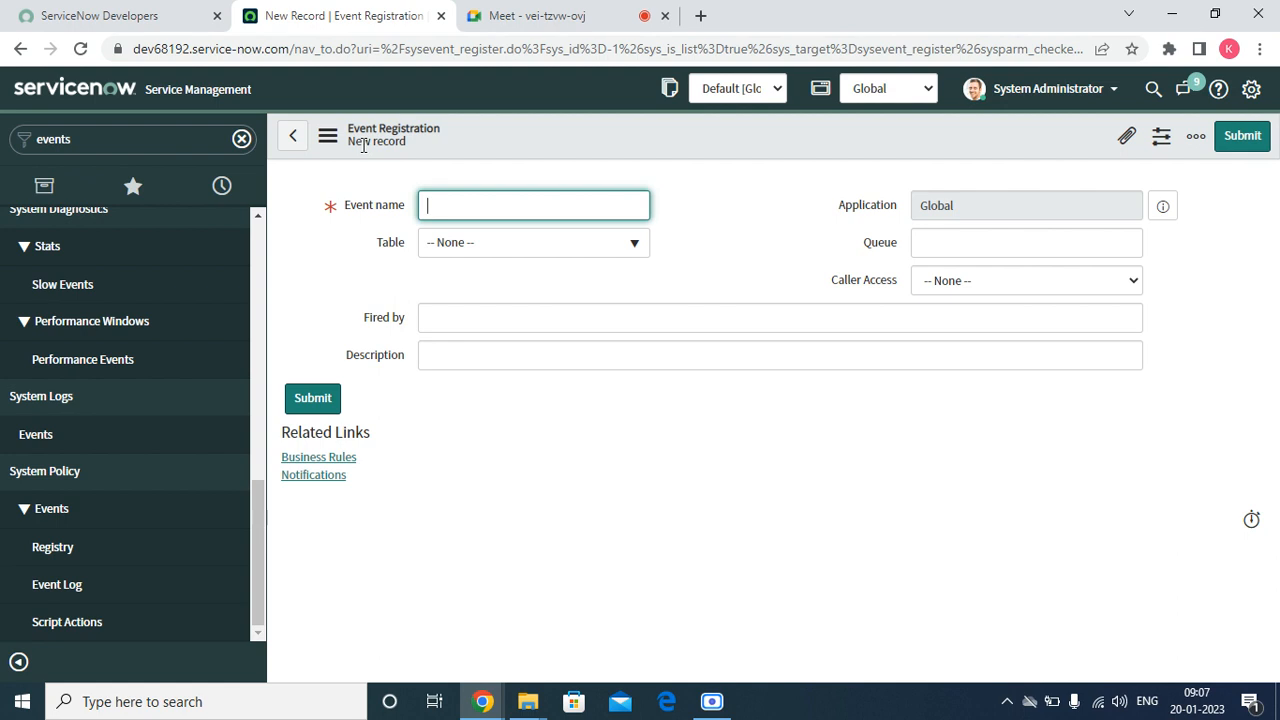
{"action": "type", "text": "incident.commented"}
{"action": "key", "text": "Tab"}
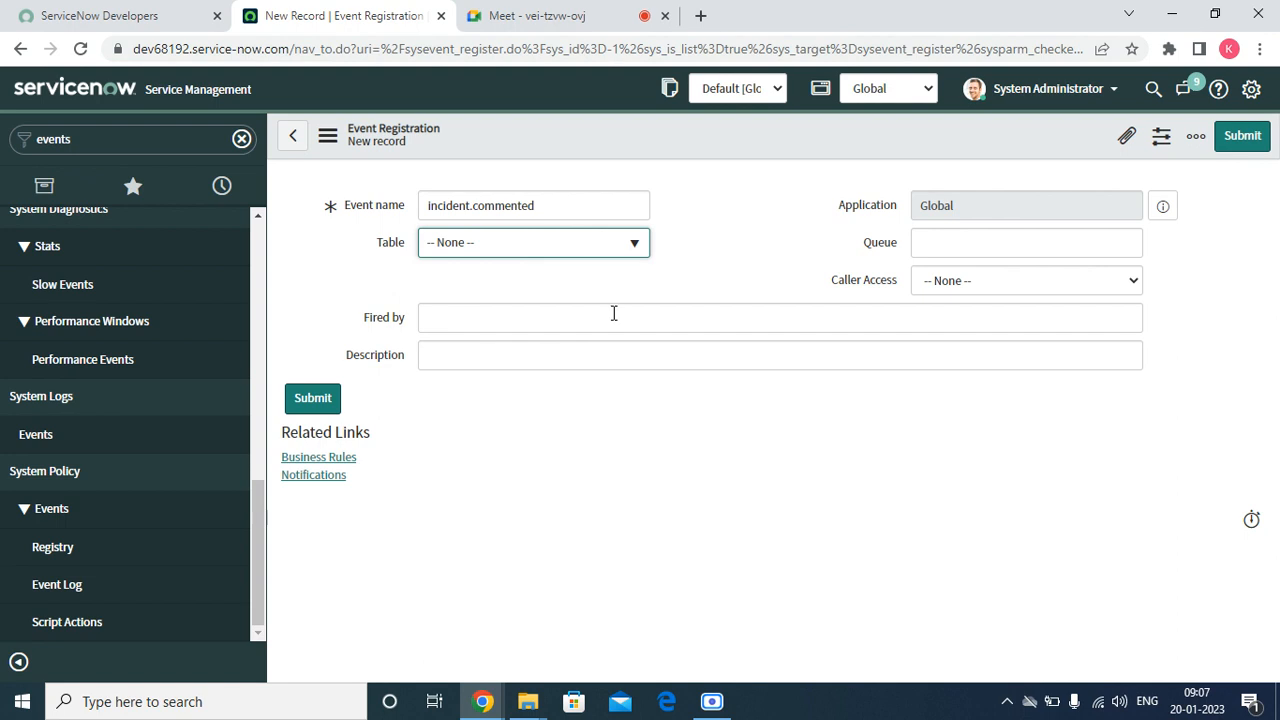
Set the event registration's table to Incident [incident]
{"action": "left_click", "coordinate": [499, 250]}
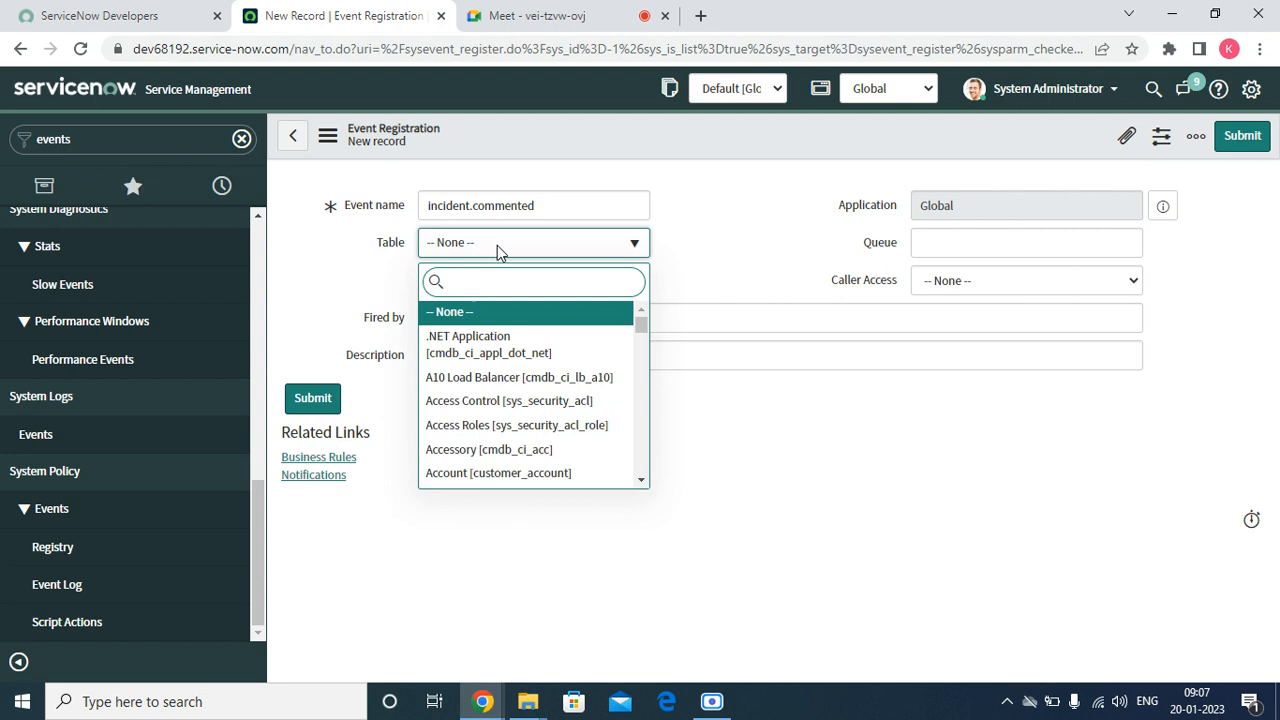
{"action": "type", "text": "incide"}
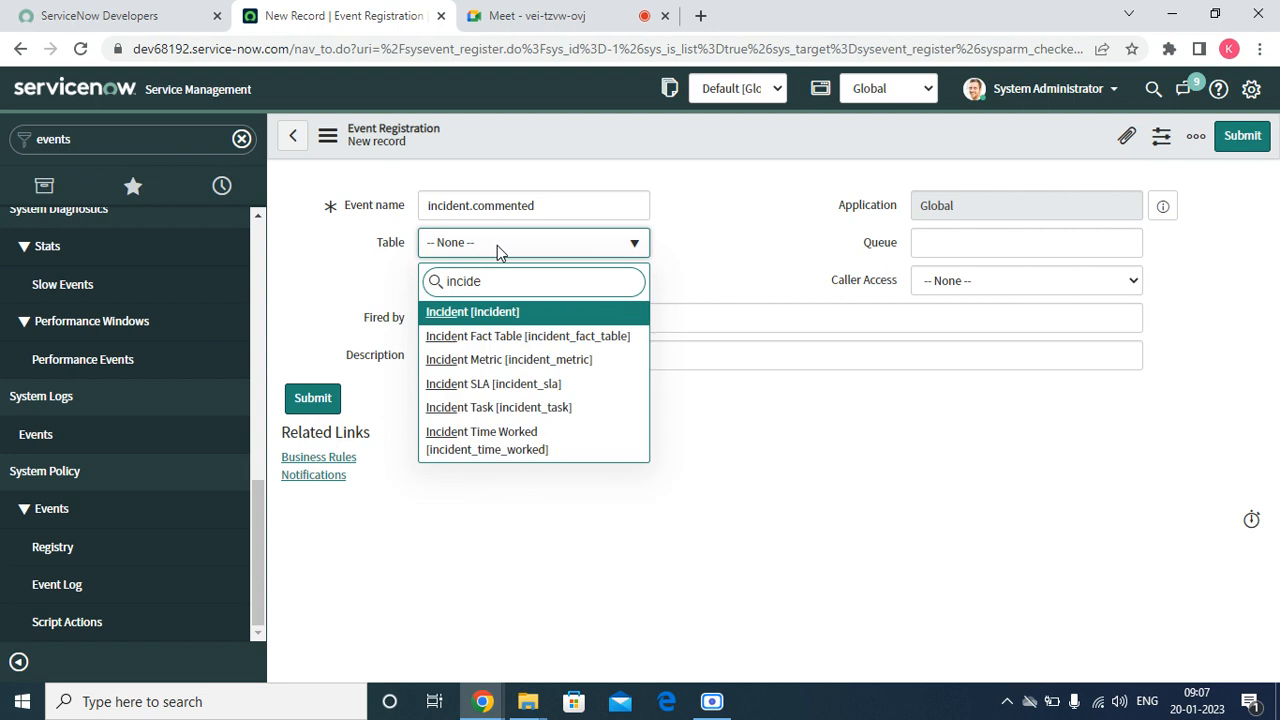
{"action": "right_click", "coordinate": [1180, 570]}
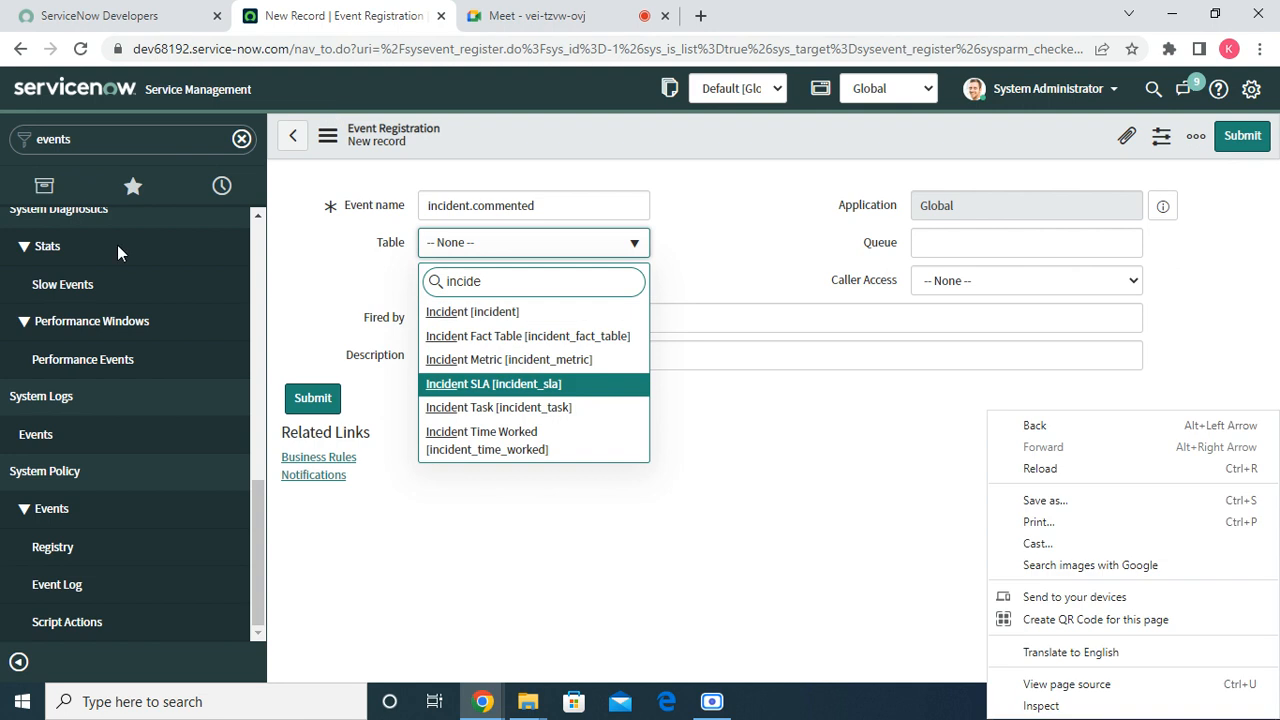
{"action": "left_click", "coordinate": [471, 312]}
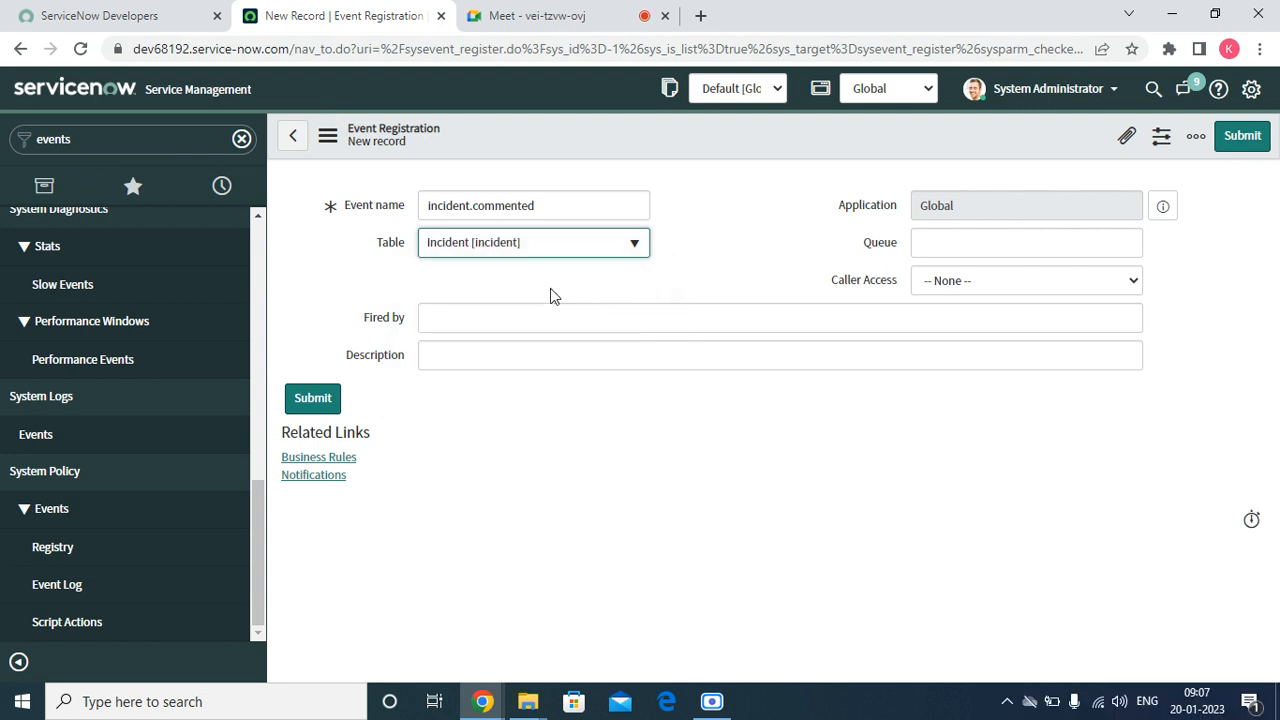
Enter the event description "This event will be triggered when the comments added to the incident" and save the record without leaving the form
{"action": "left_click", "coordinate": [494, 318]}
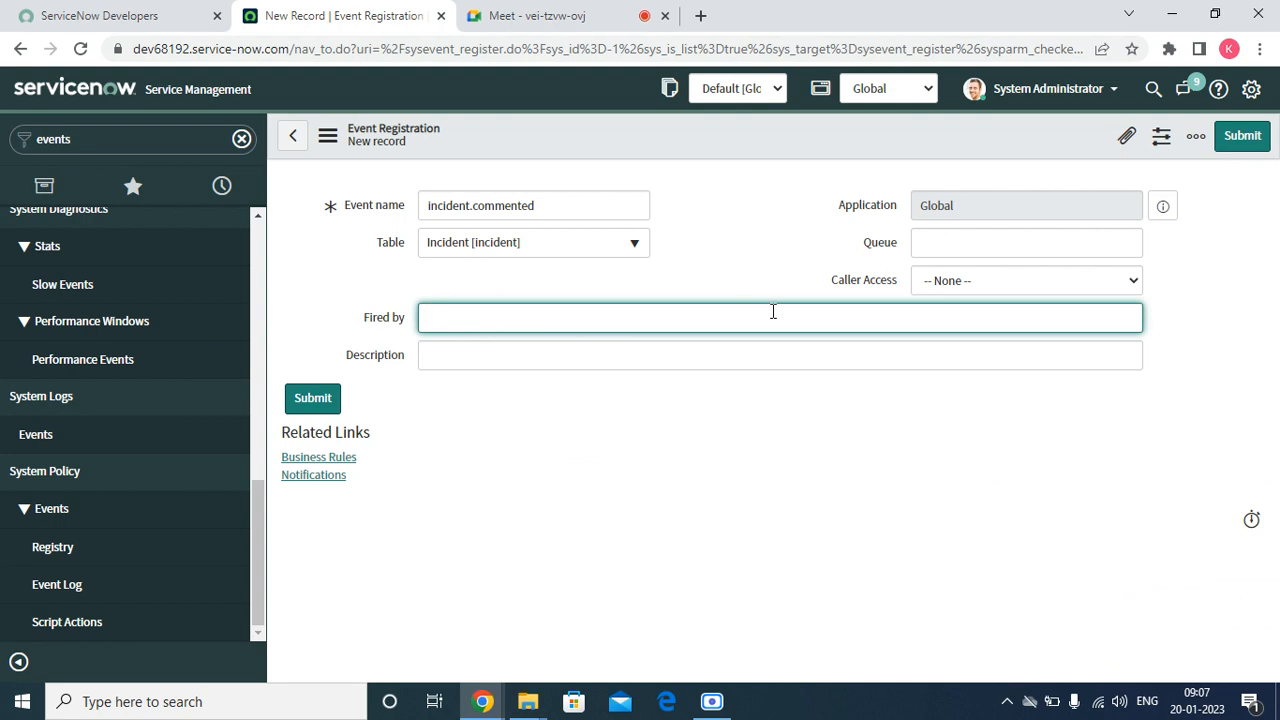
{"action": "left_click", "coordinate": [484, 356]}
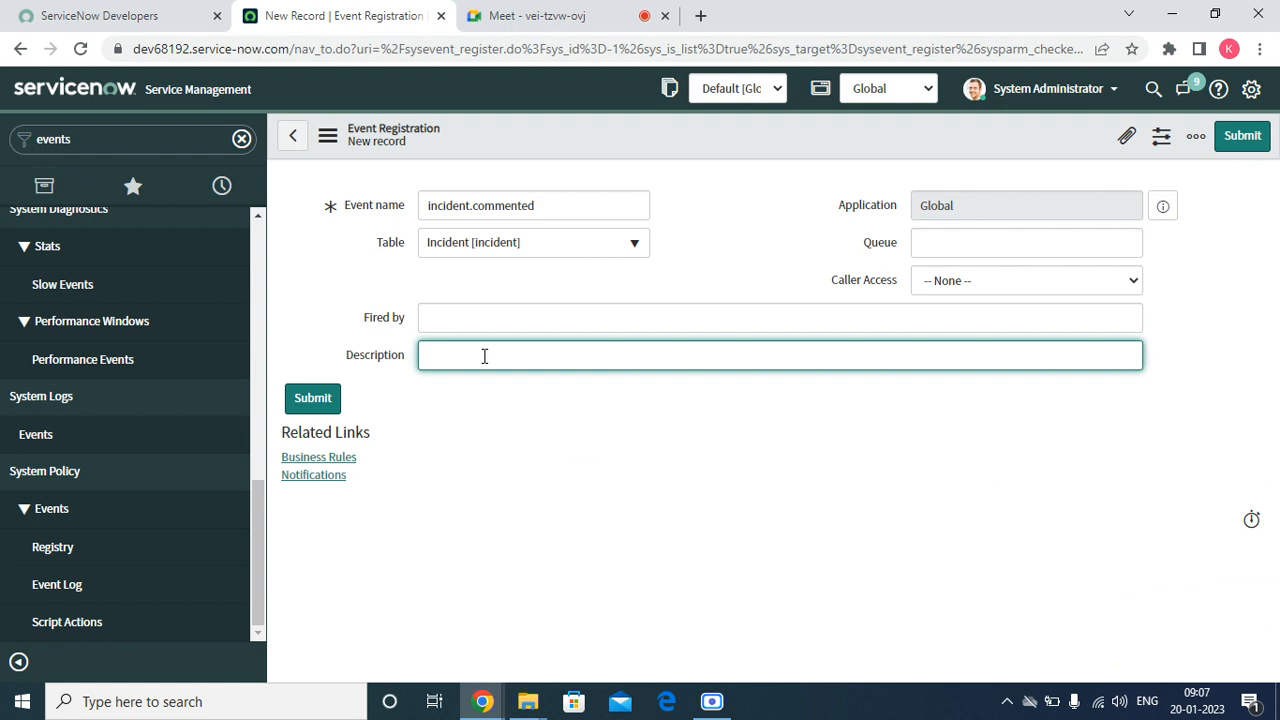
{"action": "type", "text": "Thujs"}
{"action": "key", "text": "BackSpace"}
{"action": "key", "text": "BackSpace"}
{"action": "key", "text": "BackSpace"}
{"action": "type", "text": "is event will be triggered when the"}
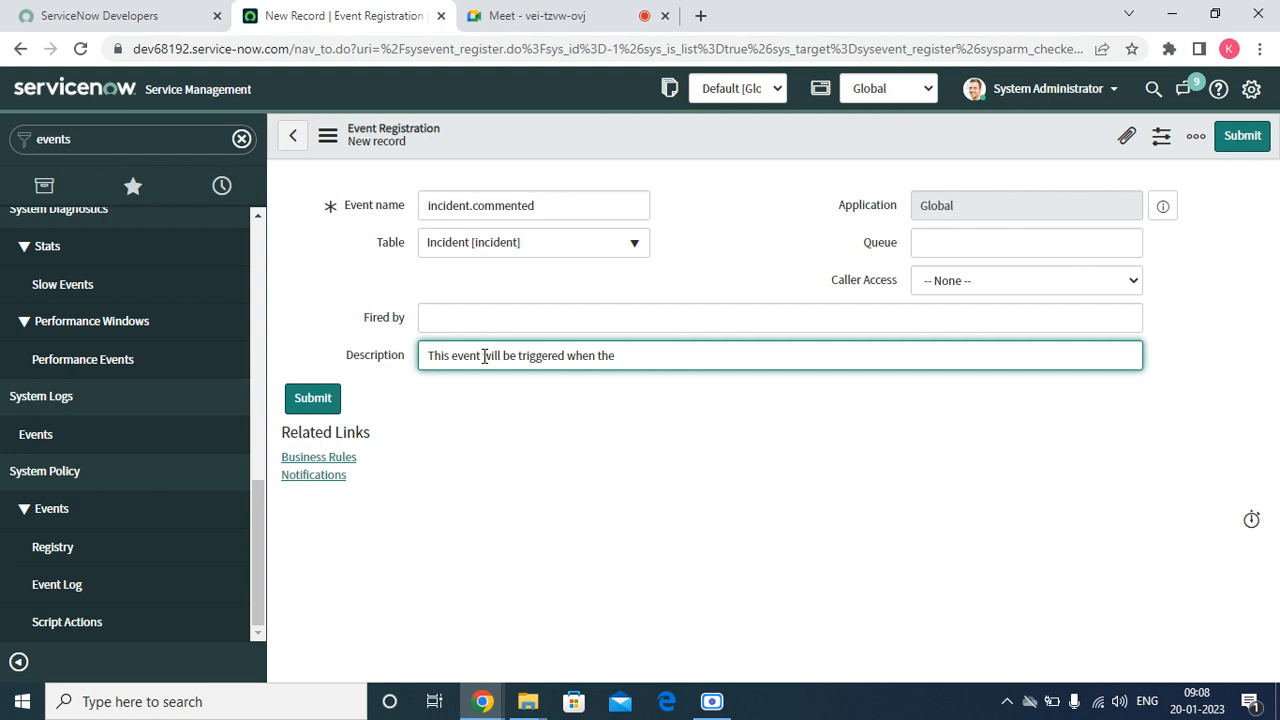
{"action": "type", "text": "  comments added tot the"}
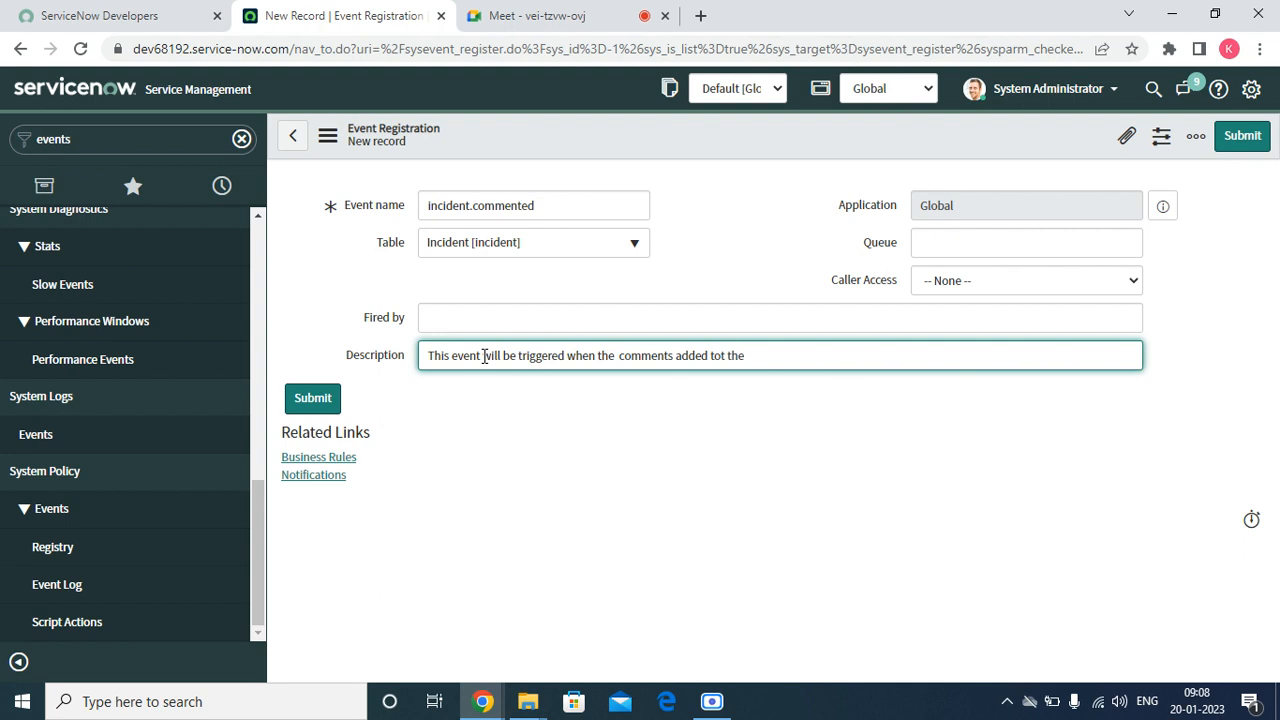
{"action": "key", "text": "BackSpace"}
{"action": "key", "text": "BackSpace"}
{"action": "key", "text": "BackSpace"}
{"action": "key", "text": "BackSpace"}
{"action": "key", "text": "BackSpace"}
{"action": "type", "text": "the incident"}
{"action": "right_click", "coordinate": [554, 125]}
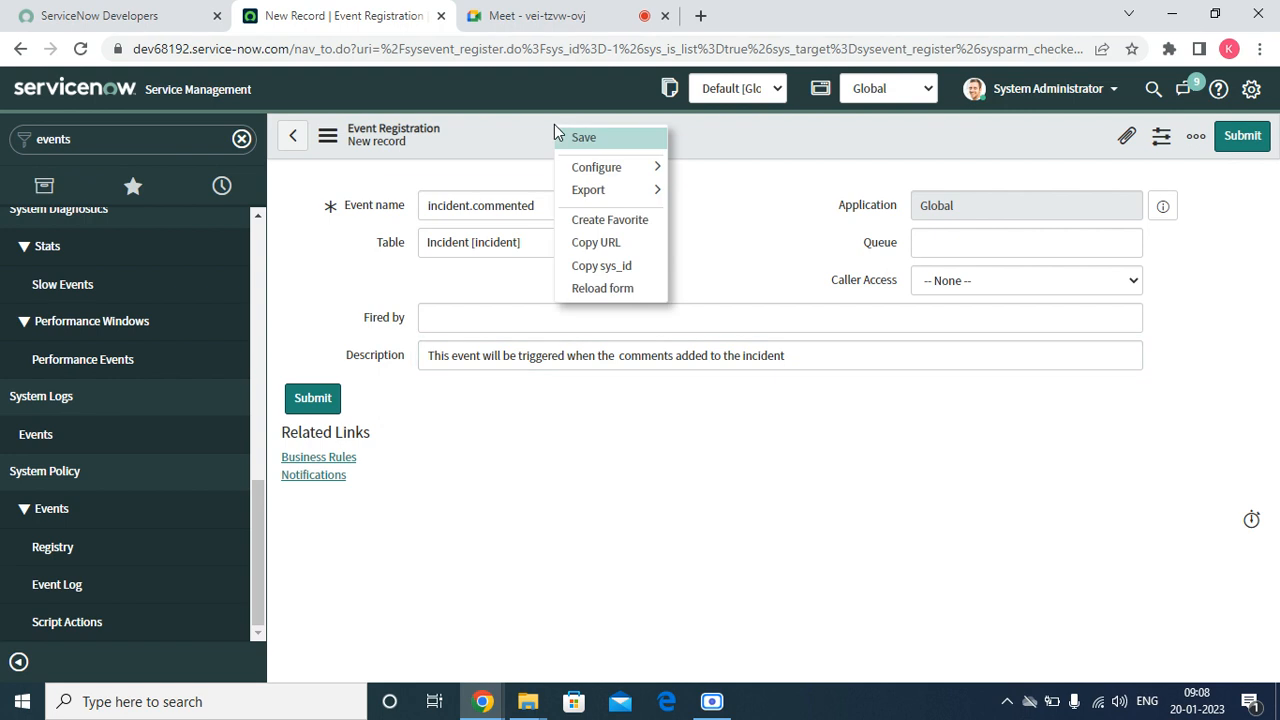
{"action": "left_click", "coordinate": [565, 135]}
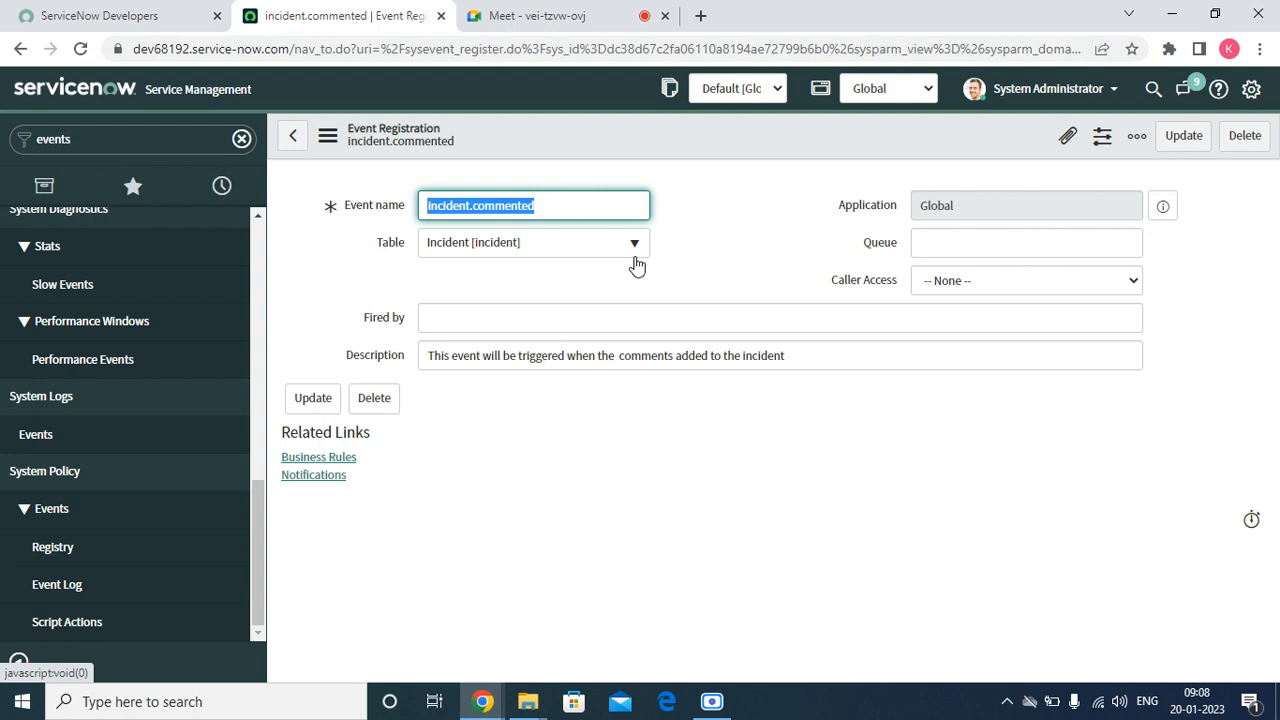
Duplicate the event registration's browser tab and open the favorite Incident - Open list in the copy
{"action": "right_click", "coordinate": [368, 12]}
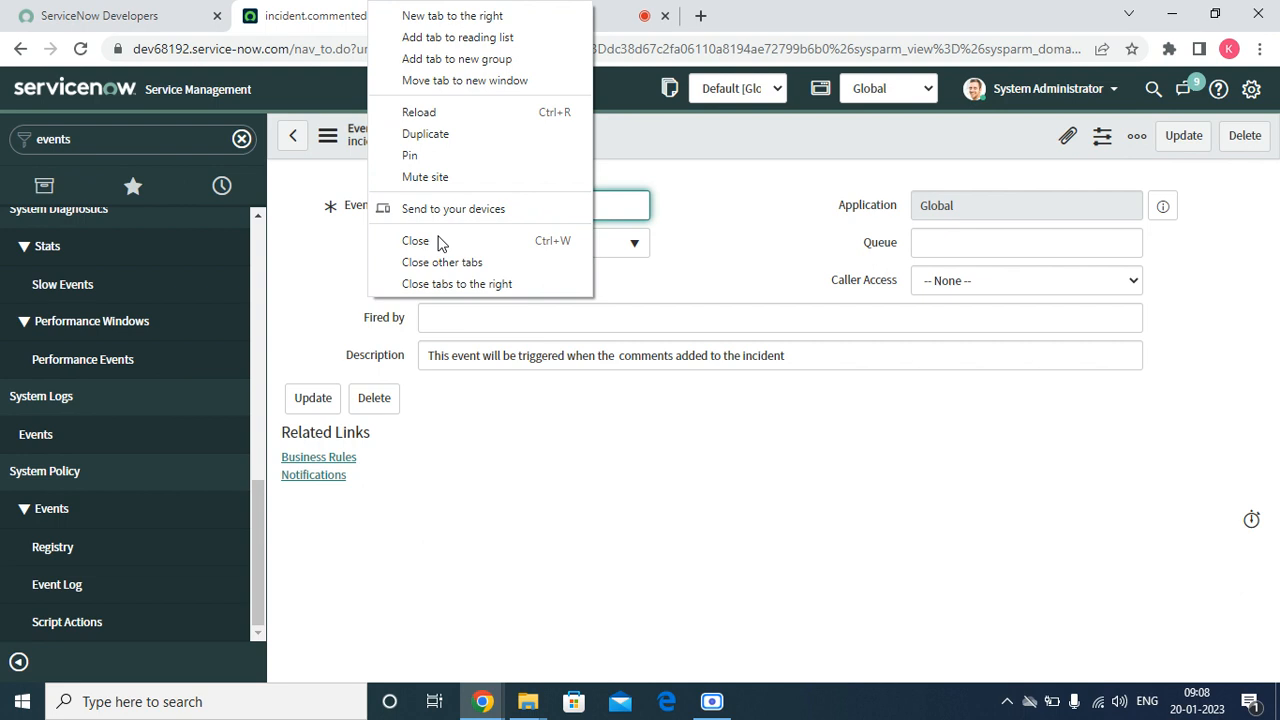
{"action": "left_click", "coordinate": [468, 134]}
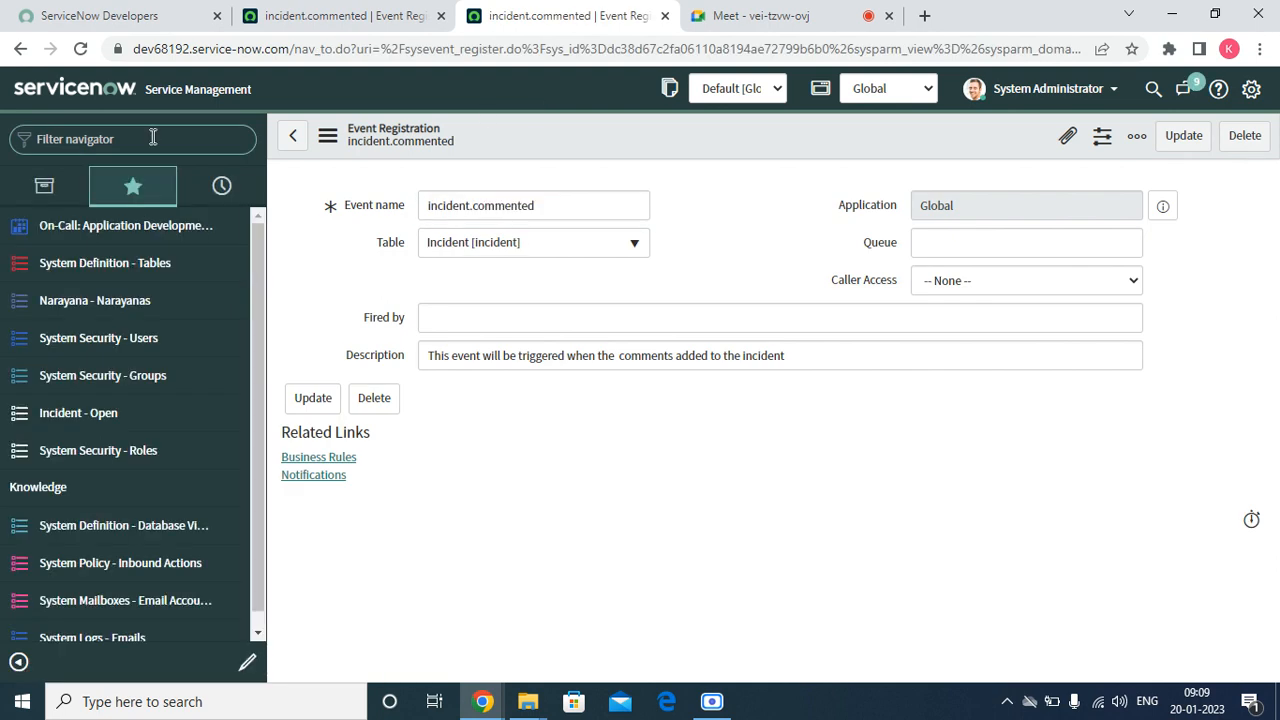
{"action": "left_click", "coordinate": [90, 412]}
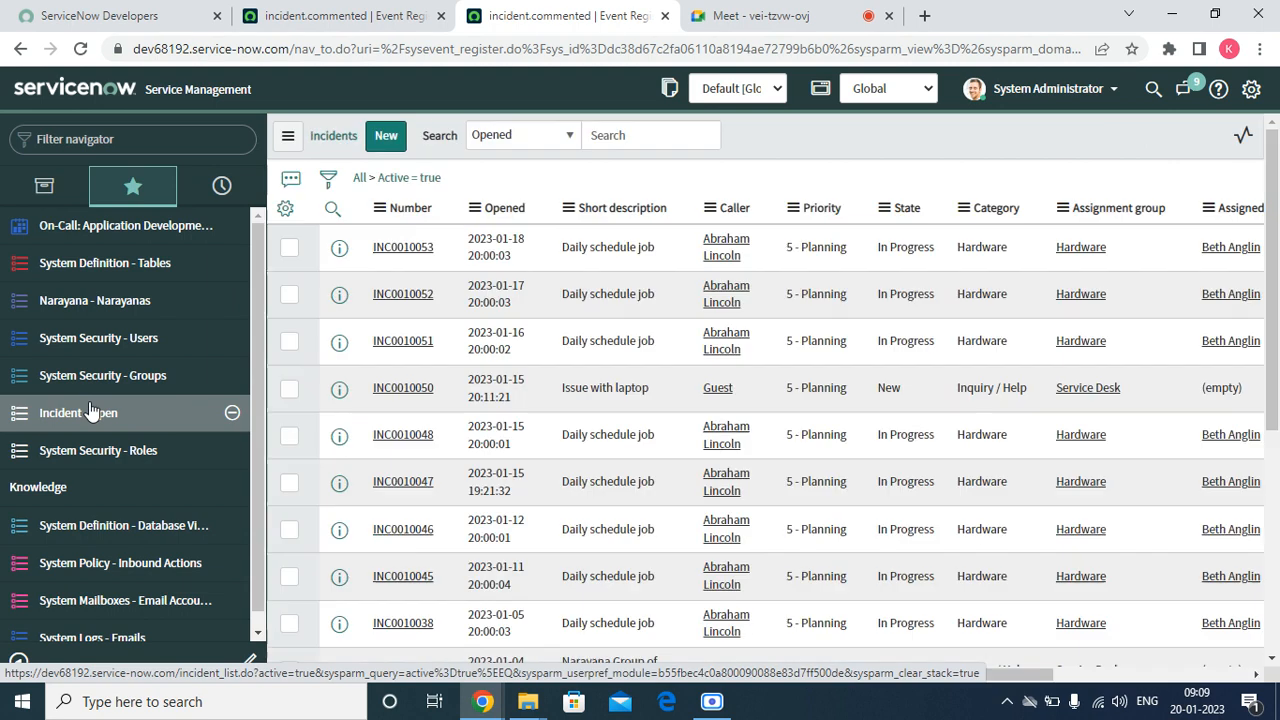
Open the notifications configured for the Incident table from the incident list's column options
{"action": "right_click", "coordinate": [499, 216]}
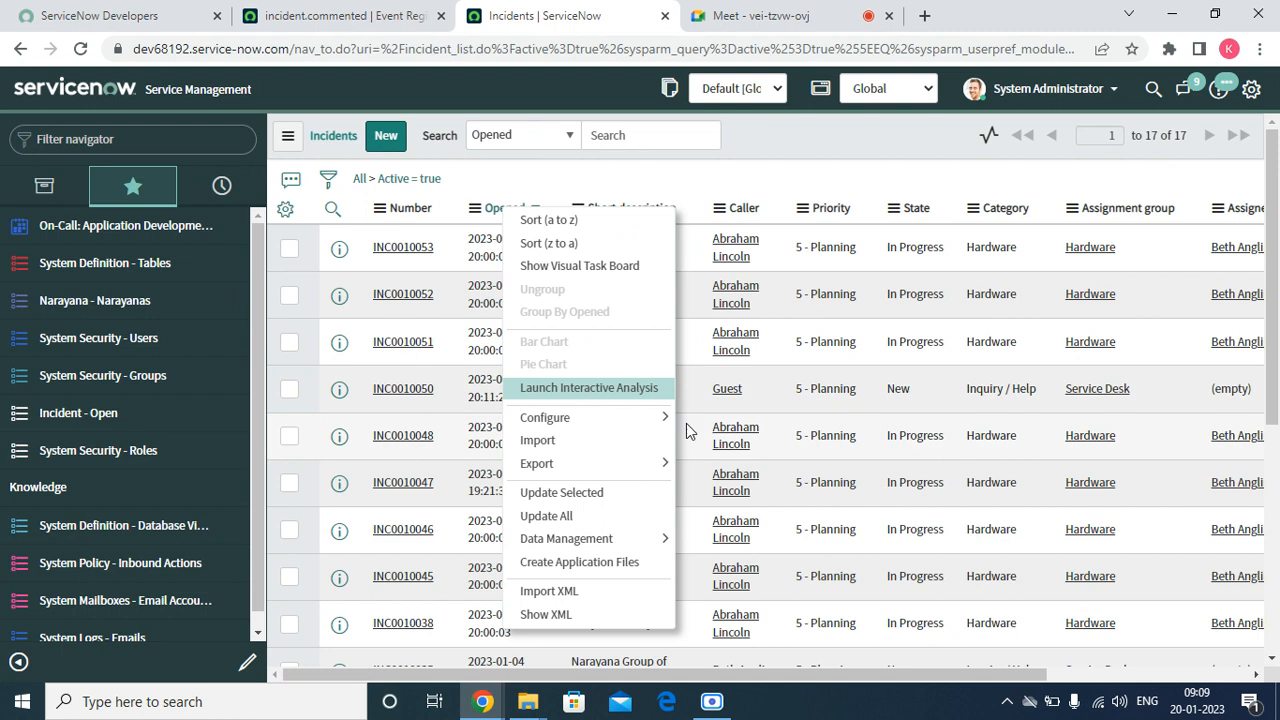
{"action": "mouse_move", "coordinate": [686, 424]}
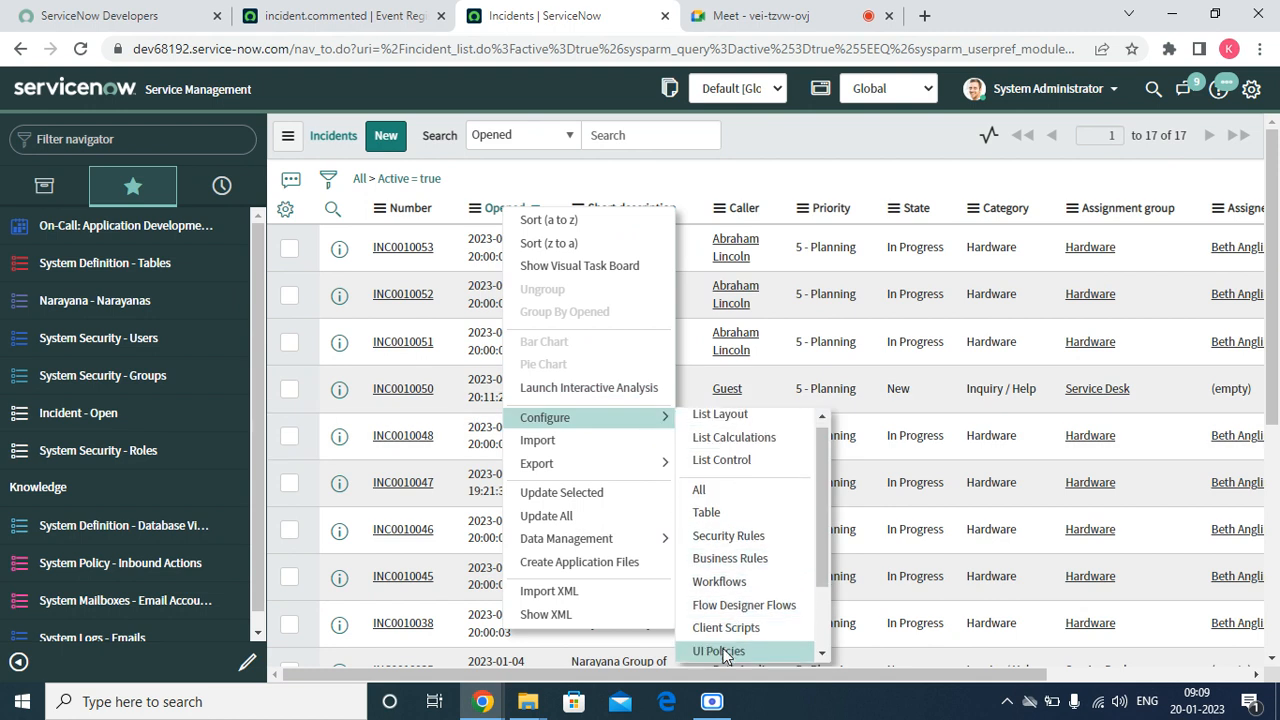
{"action": "scroll", "coordinate": [742, 564], "scroll_direction": "down", "scroll_amount": 1}
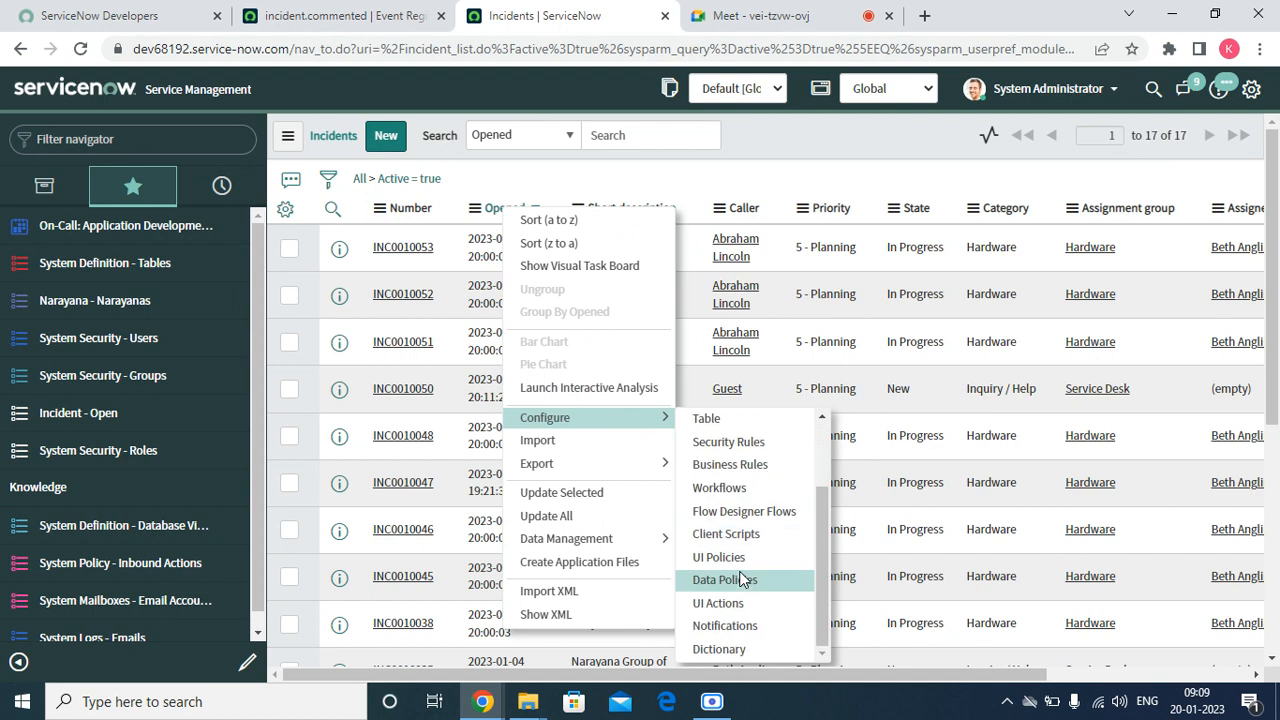
{"action": "left_click", "coordinate": [725, 626]}
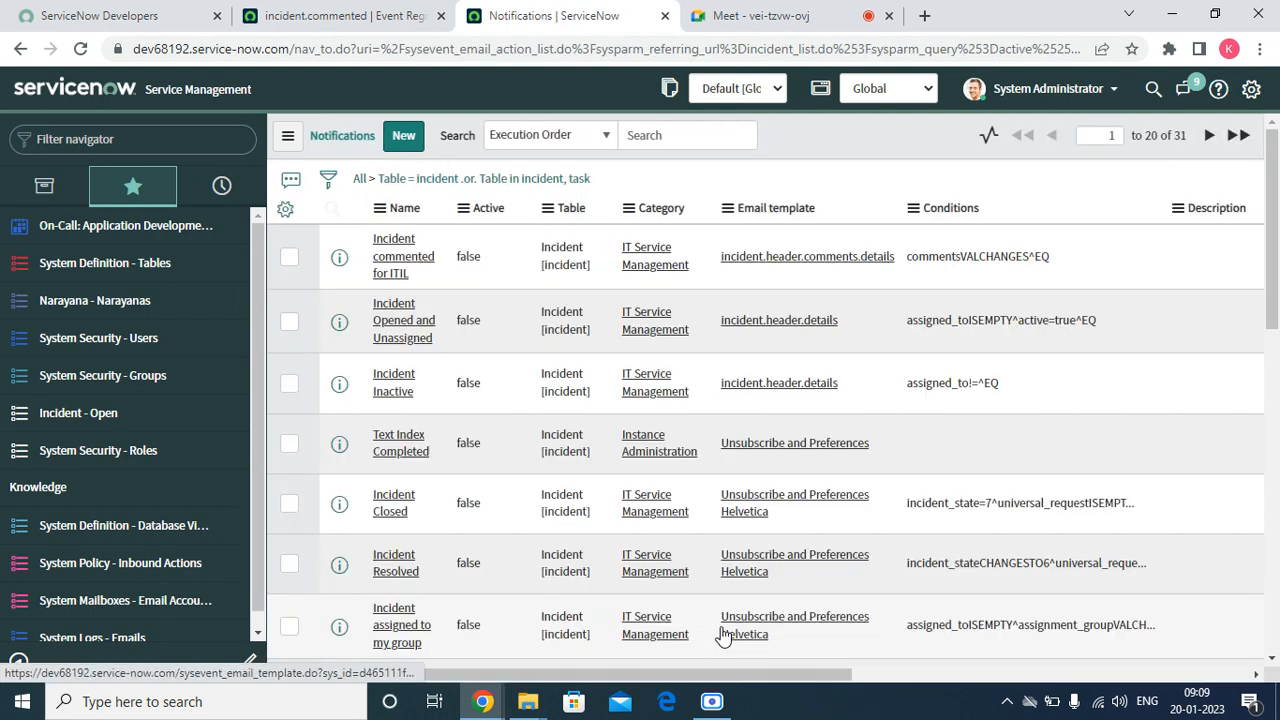
Create a new notification for the Incident table and name it "Incident commnets added"
{"action": "scroll", "coordinate": [503, 423], "scroll_direction": "down", "scroll_amount": 10}
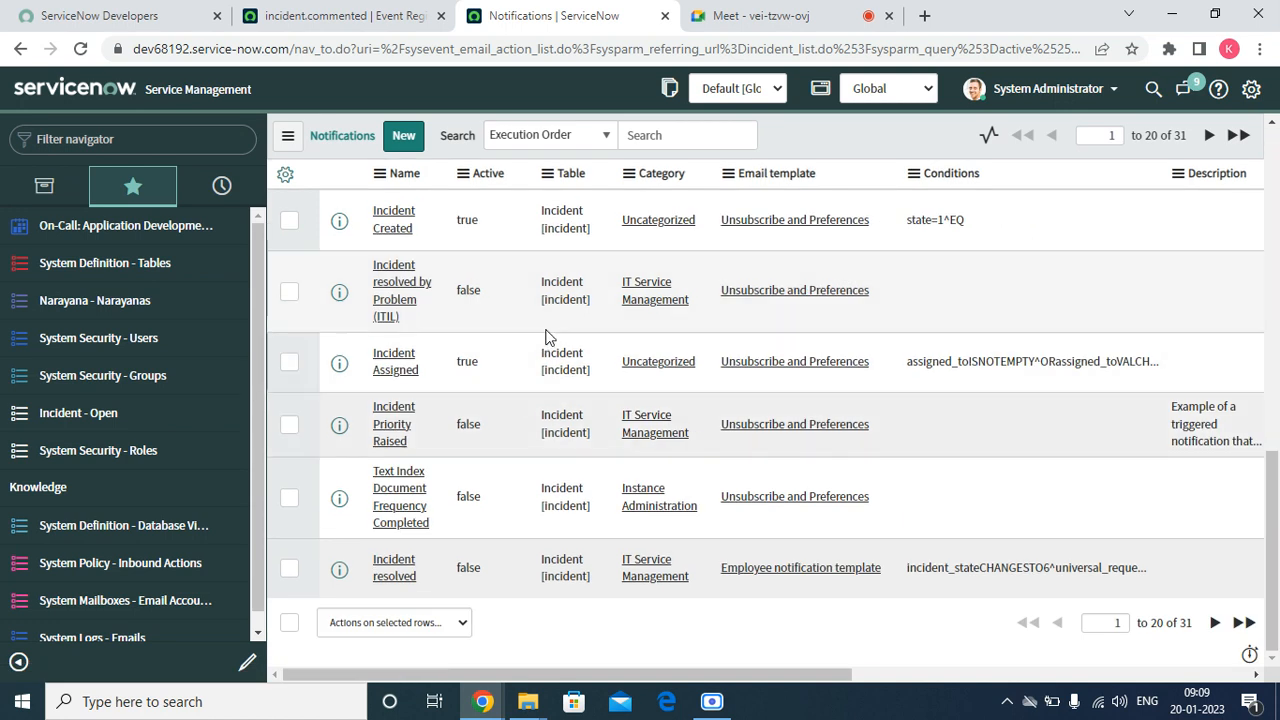
{"action": "scroll", "coordinate": [545, 337], "scroll_direction": "up", "scroll_amount": 10}
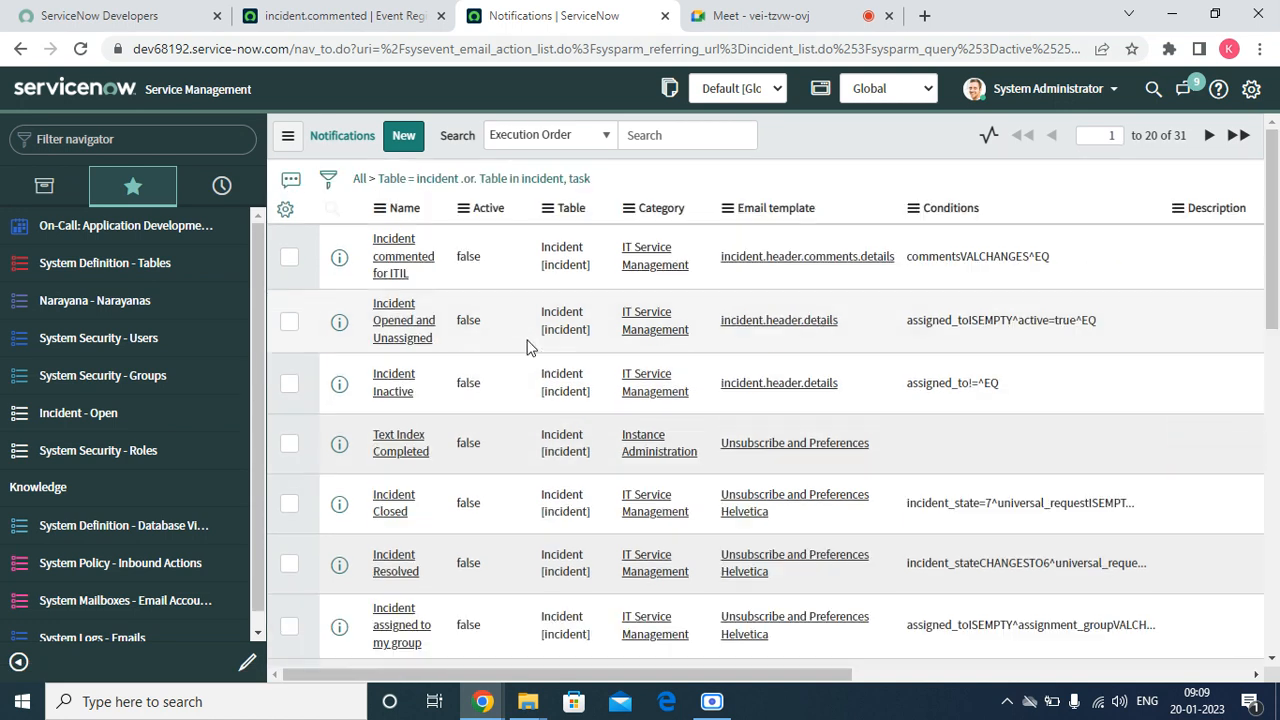
{"action": "left_click", "coordinate": [403, 137]}
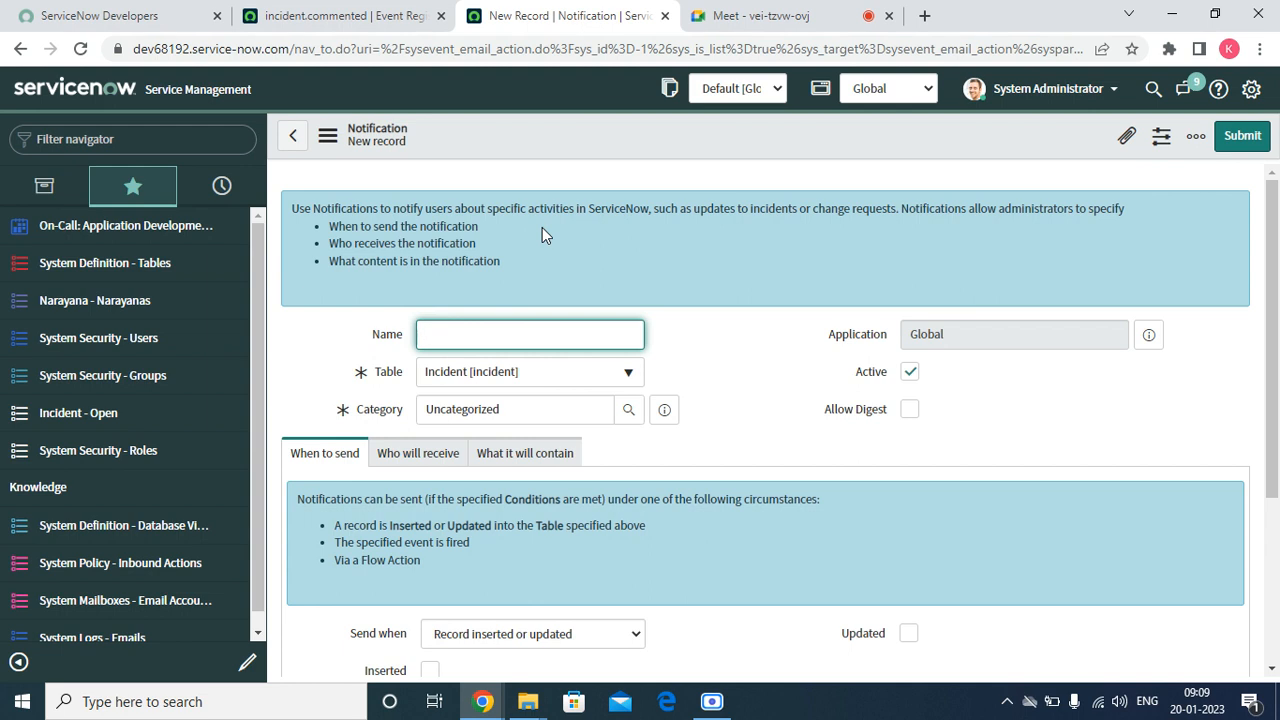
{"action": "type", "text": "Incident"}
{"action": "key", "text": "BackSpace"}
{"action": "key", "text": "BackSpace"}
{"action": "type", "text": "nts acommen"}
{"action": "key", "text": "BackSpace"}
{"action": "key", "text": "BackSpace"}
{"action": "key", "text": "BackSpace"}
{"action": "key", "text": "BackSpace"}
{"action": "key", "text": "BackSpace"}
{"action": "key", "text": "BackSpace"}
{"action": "key", "text": "BackSpace"}
{"action": "key", "text": "BackSpace"}
{"action": "key", "text": "BackSpace"}
{"action": "type", "text": "commneted w"}
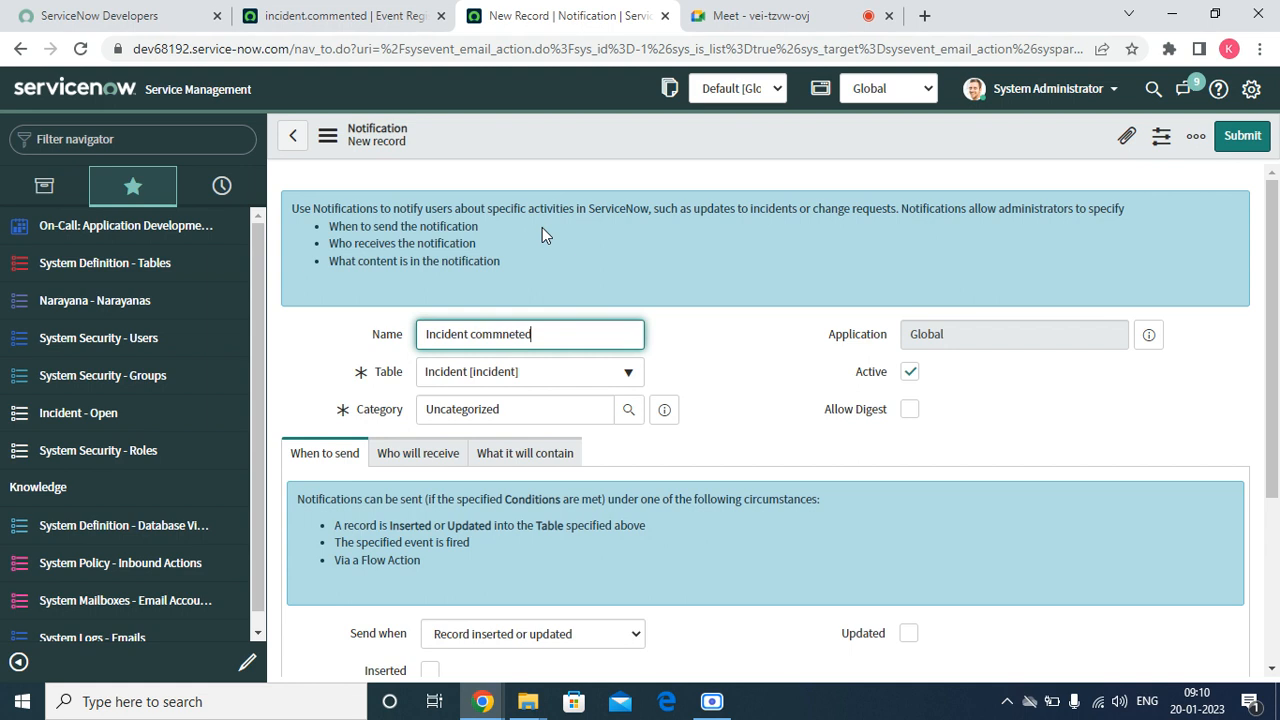
{"action": "key", "text": "BackSpace"}
{"action": "key", "text": "BackSpace"}
{"action": "key", "text": "BackSpace"}
{"action": "key", "text": "BackSpace"}
{"action": "key", "text": "BackSpace"}
{"action": "type", "text": "ts added"}
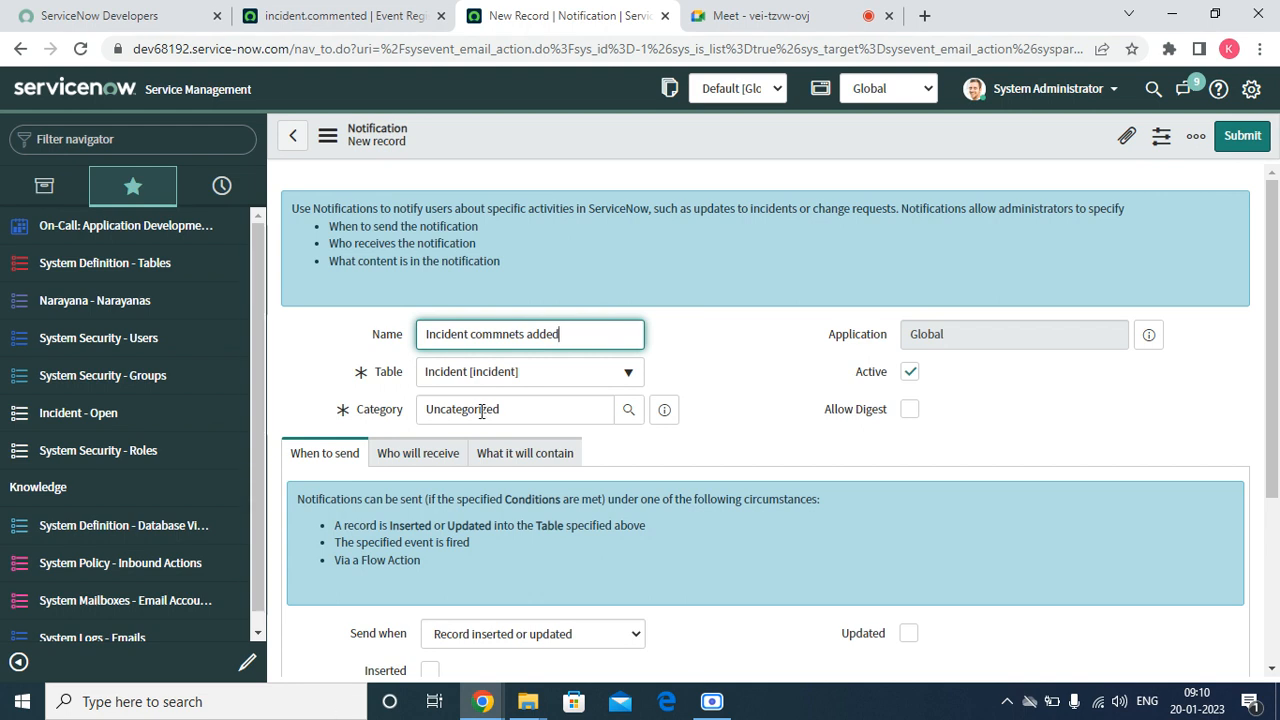
Set the new notification to be sent when an event is fired
{"action": "scroll", "coordinate": [597, 401], "scroll_direction": "down", "scroll_amount": 3}
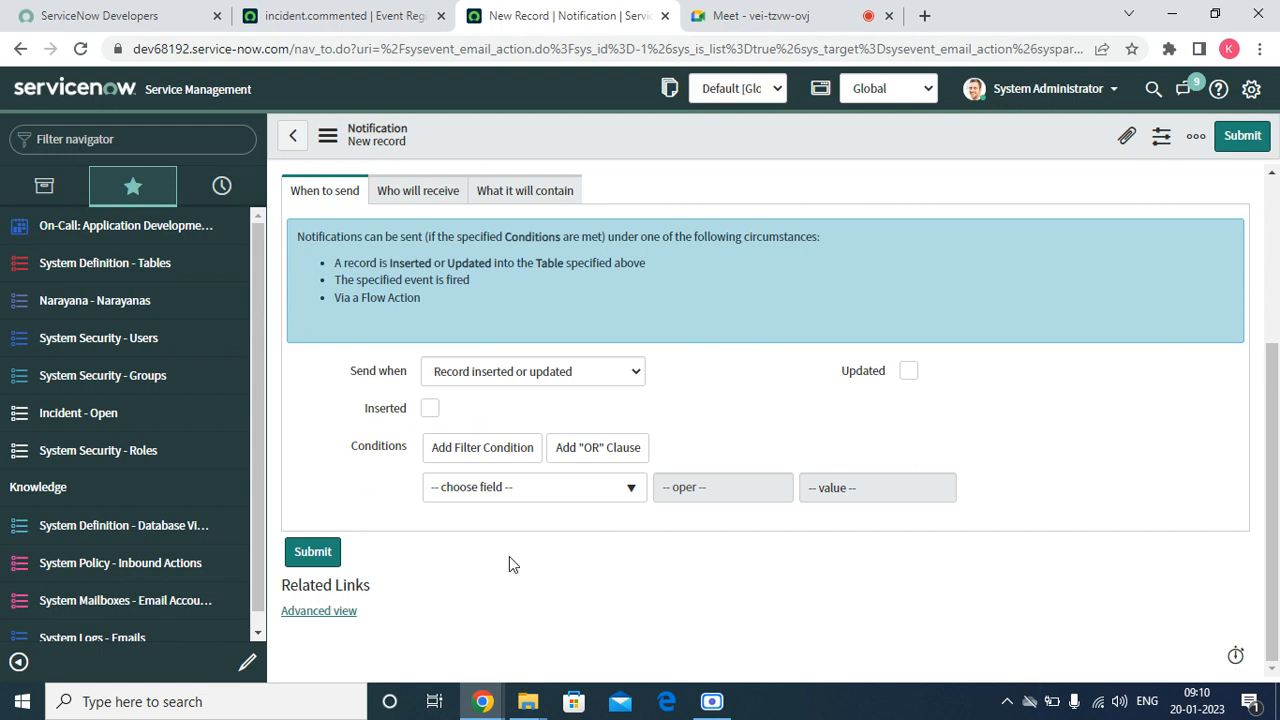
{"action": "left_click", "coordinate": [489, 376]}
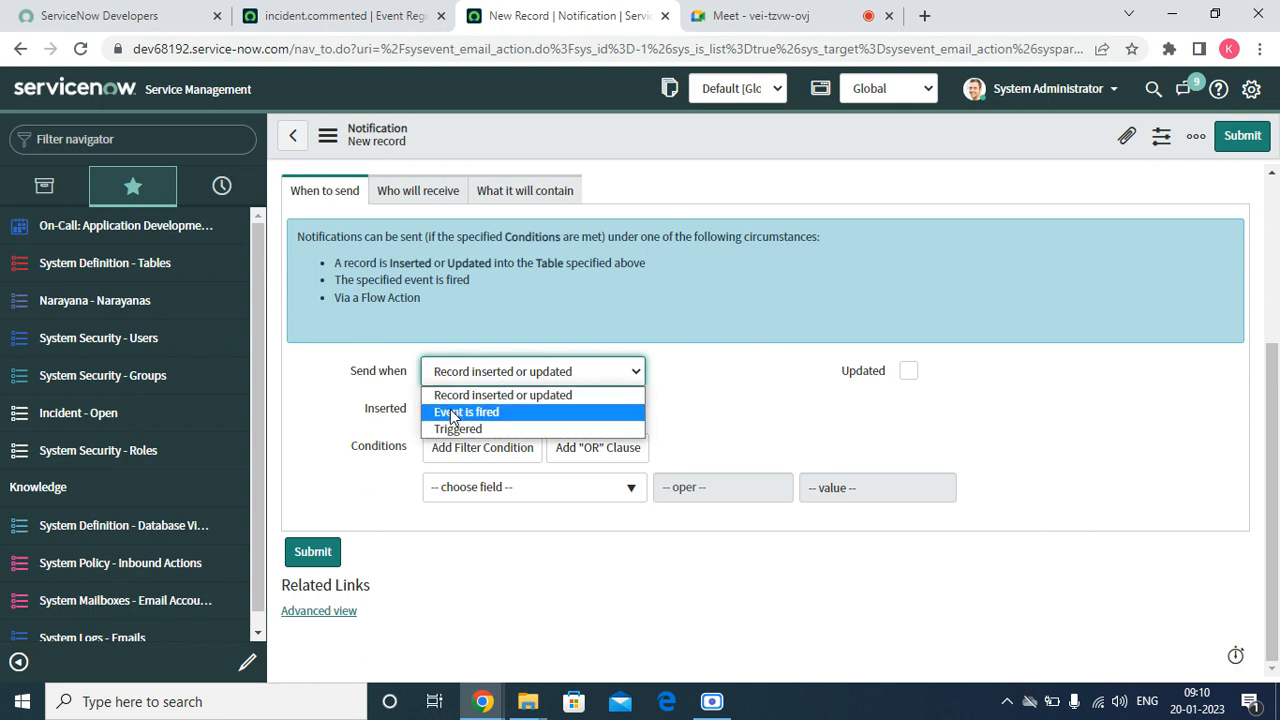
{"action": "left_click", "coordinate": [453, 414]}
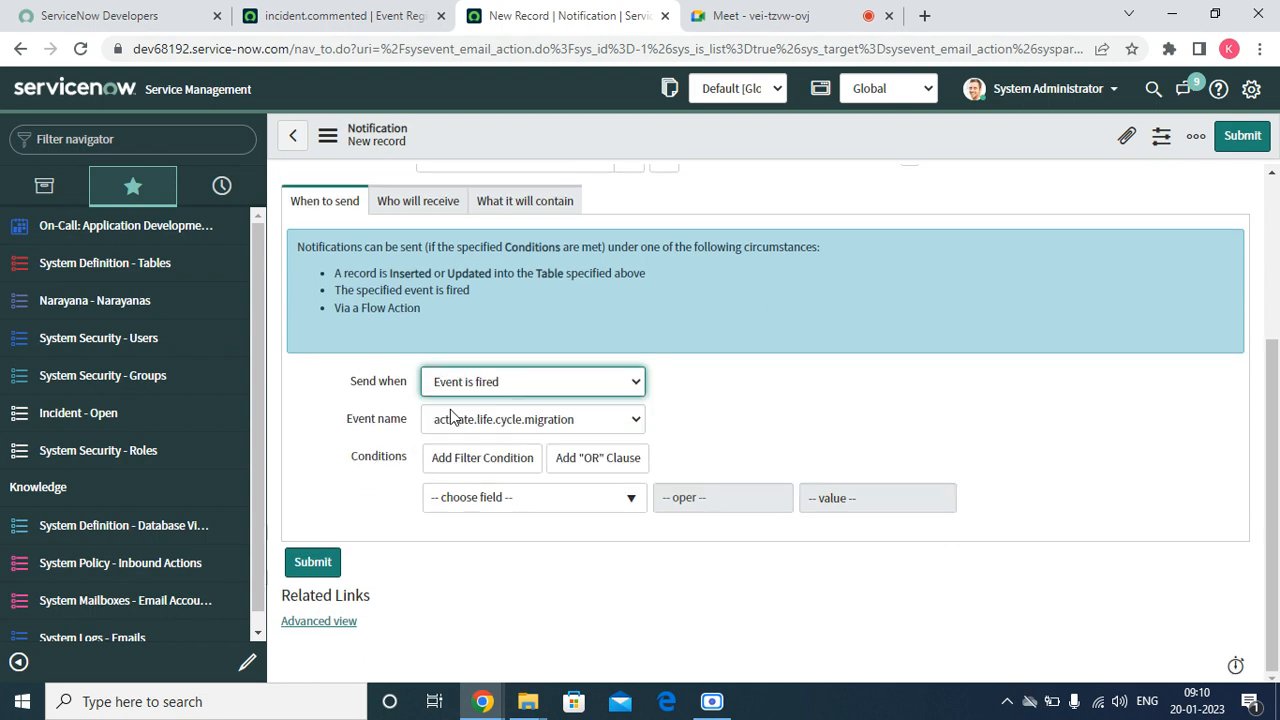
Look through the available event names for the incident comment event
{"action": "left_click", "coordinate": [578, 425]}
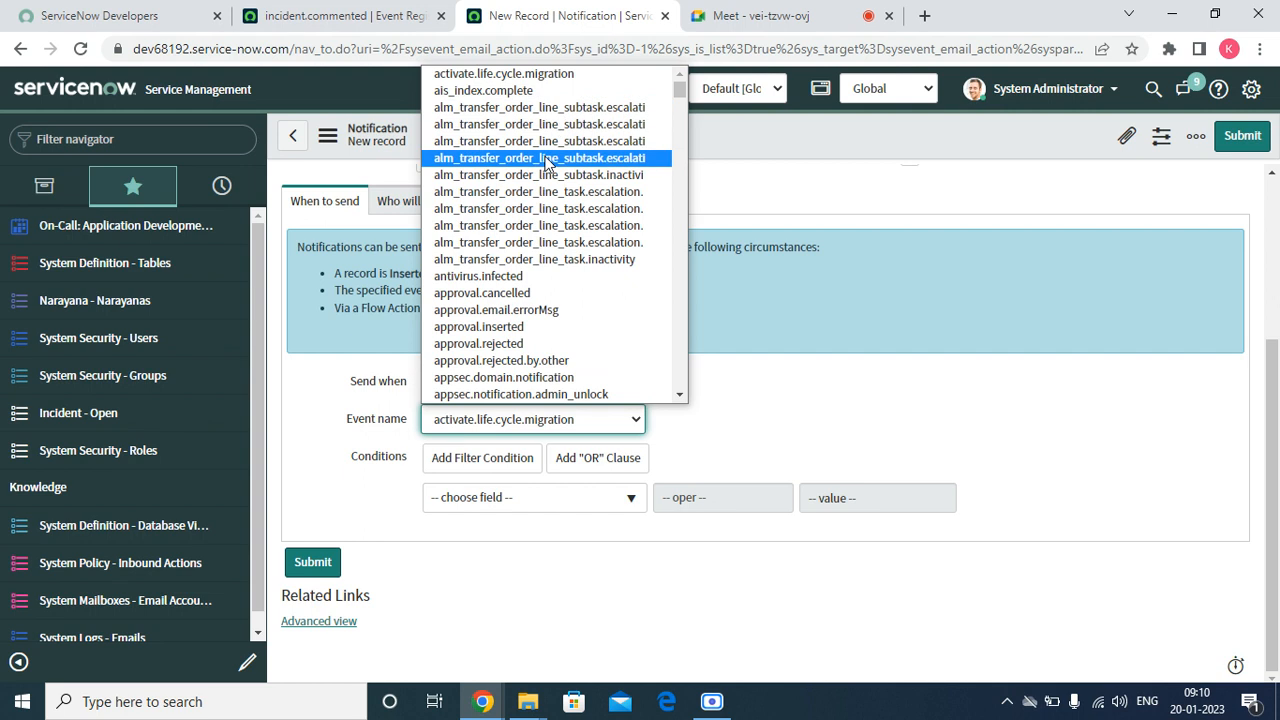
{"action": "scroll", "coordinate": [555, 150], "scroll_direction": "down", "scroll_amount": 15}
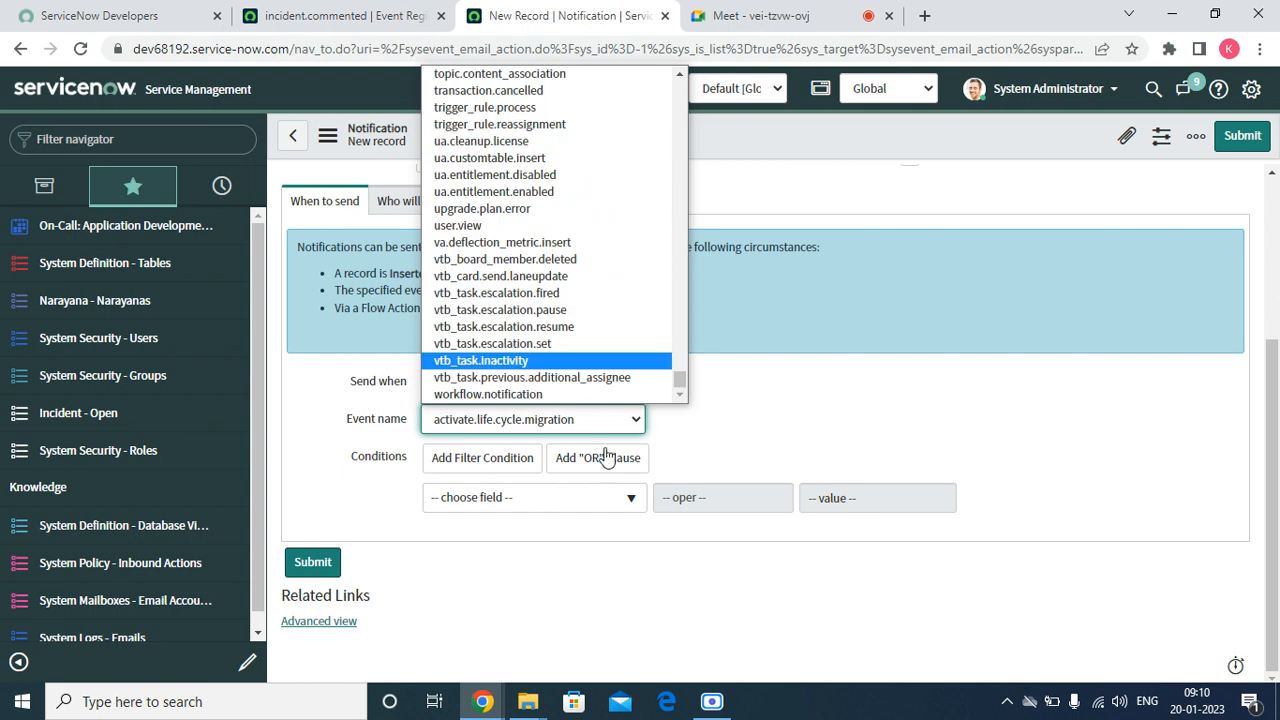
{"action": "key", "text": "Up"}
{"action": "key", "text": "Up"}
{"action": "key", "text": "Up"}
{"action": "key", "text": "Up"}
{"action": "key", "text": "Up"}
{"action": "key", "text": "Up"}
{"action": "key", "text": "Up"}
{"action": "key", "text": "Up"}
{"action": "key", "text": "Up"}
{"action": "key", "text": "Up"}
{"action": "key", "text": "Up"}
{"action": "key", "text": "Up"}
{"action": "key", "text": "Up"}
{"action": "key", "text": "Up"}
{"action": "key", "text": "Up"}
{"action": "key", "text": "Up"}
{"action": "key", "text": "Up"}
{"action": "key", "text": "Up"}
{"action": "key", "text": "Up"}
{"action": "key", "text": "Up"}
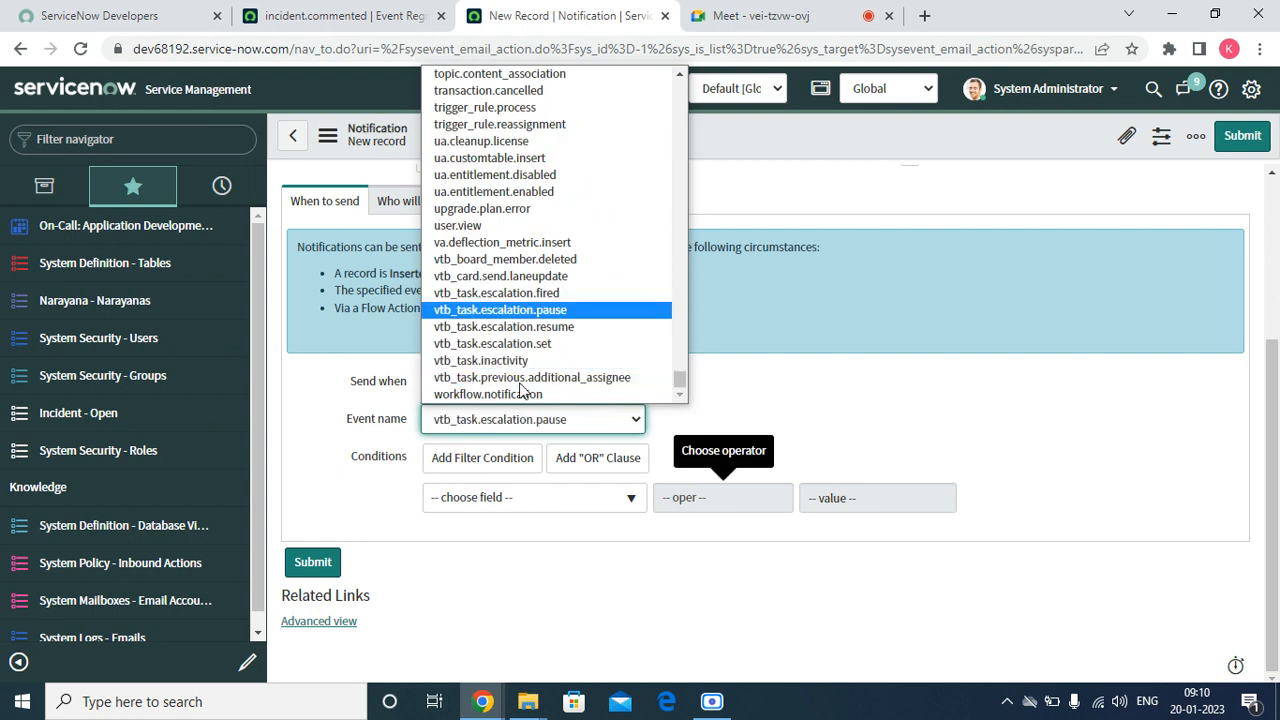
{"action": "key", "text": "Up"}
{"action": "key", "text": "Up"}
{"action": "key", "text": "Up"}
{"action": "key", "text": "Up"}
{"action": "key", "text": "Up"}
{"action": "key", "text": "Up"}
{"action": "key", "text": "Up"}
{"action": "key", "text": "Up"}
{"action": "key", "text": "Up"}
{"action": "key", "text": "Up"}
{"action": "key", "text": "Up"}
{"action": "key", "text": "Up"}
{"action": "key", "text": "Up"}
{"action": "key", "text": "Up"}
{"action": "key", "text": "Up"}
{"action": "key", "text": "Up"}
{"action": "key", "text": "Up"}
{"action": "key", "text": "Up"}
{"action": "key", "text": "Up"}
{"action": "key", "text": "Up"}
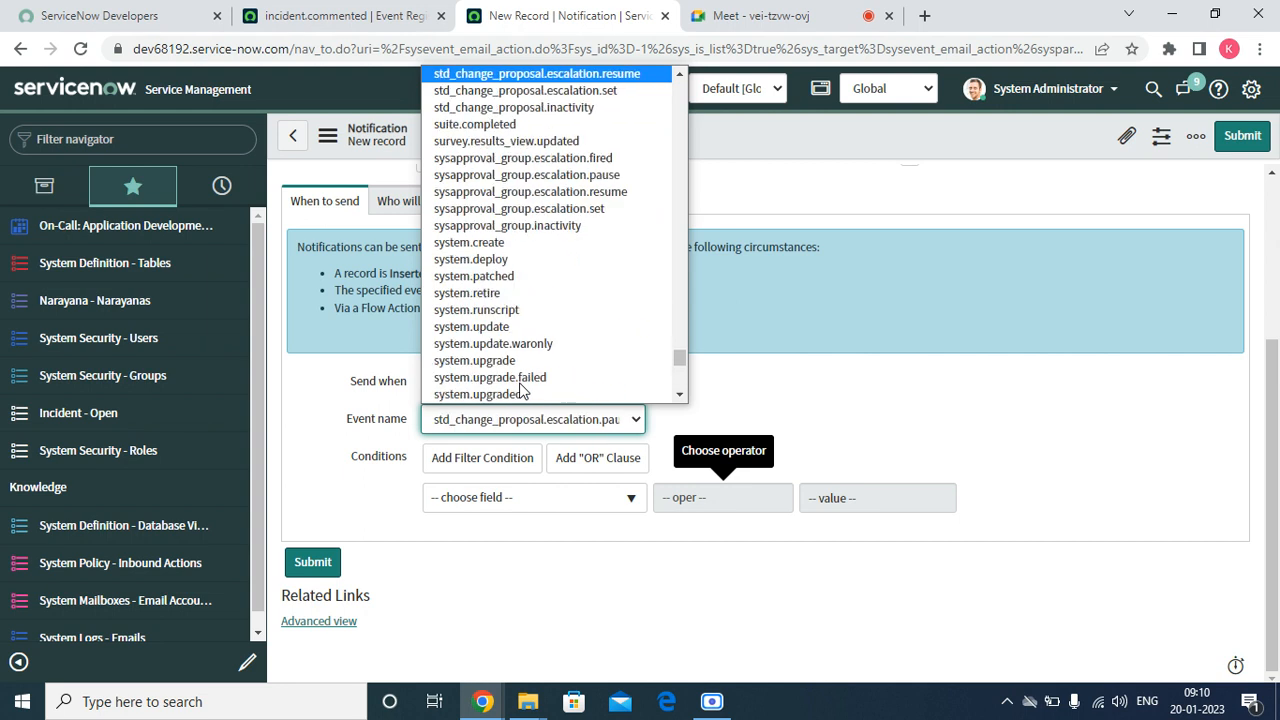
{"action": "key", "text": "Up"}
{"action": "key", "text": "Up"}
{"action": "key", "text": "Up"}
{"action": "key", "text": "Up"}
{"action": "key", "text": "Up"}
{"action": "key", "text": "Up"}
{"action": "key", "text": "Up"}
{"action": "key", "text": "Up"}
{"action": "key", "text": "Up"}
{"action": "key", "text": "Up"}
{"action": "key", "text": "Up"}
{"action": "key", "text": "Up"}
{"action": "key", "text": "Up"}
{"action": "key", "text": "Up"}
{"action": "key", "text": "Up"}
{"action": "key", "text": "Up"}
{"action": "key", "text": "Up"}
{"action": "key", "text": "Up"}
{"action": "key", "text": "Up"}
{"action": "key", "text": "Up"}
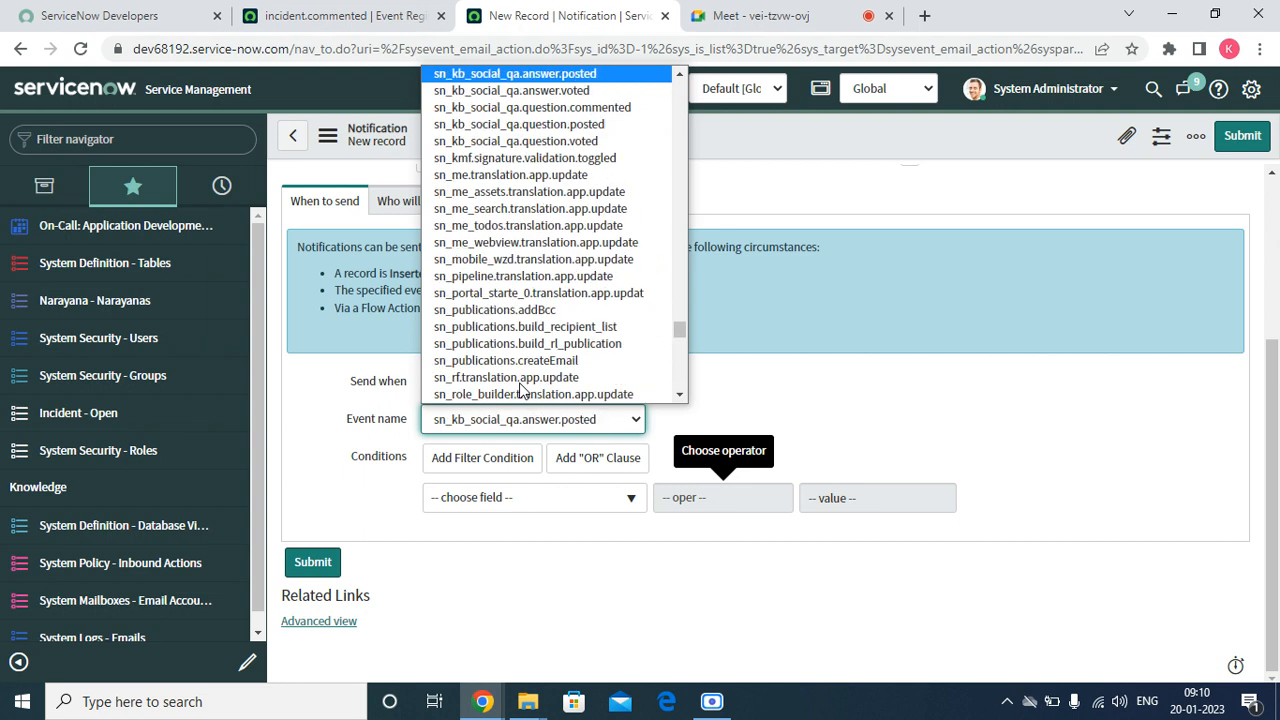
{"action": "key", "text": "Up"}
{"action": "key", "text": "Up"}
{"action": "key", "text": "Up"}
{"action": "key", "text": "Up"}
{"action": "key", "text": "Up"}
{"action": "key", "text": "Up"}
{"action": "key", "text": "Up"}
{"action": "key", "text": "Up"}
{"action": "key", "text": "Up"}
{"action": "key", "text": "Up"}
{"action": "key", "text": "Up"}
{"action": "key", "text": "Up"}
{"action": "key", "text": "Up"}
{"action": "key", "text": "Up"}
{"action": "key", "text": "Up"}
{"action": "key", "text": "Up"}
{"action": "key", "text": "Up"}
{"action": "key", "text": "Up"}
{"action": "key", "text": "Up"}
{"action": "key", "text": "Up"}
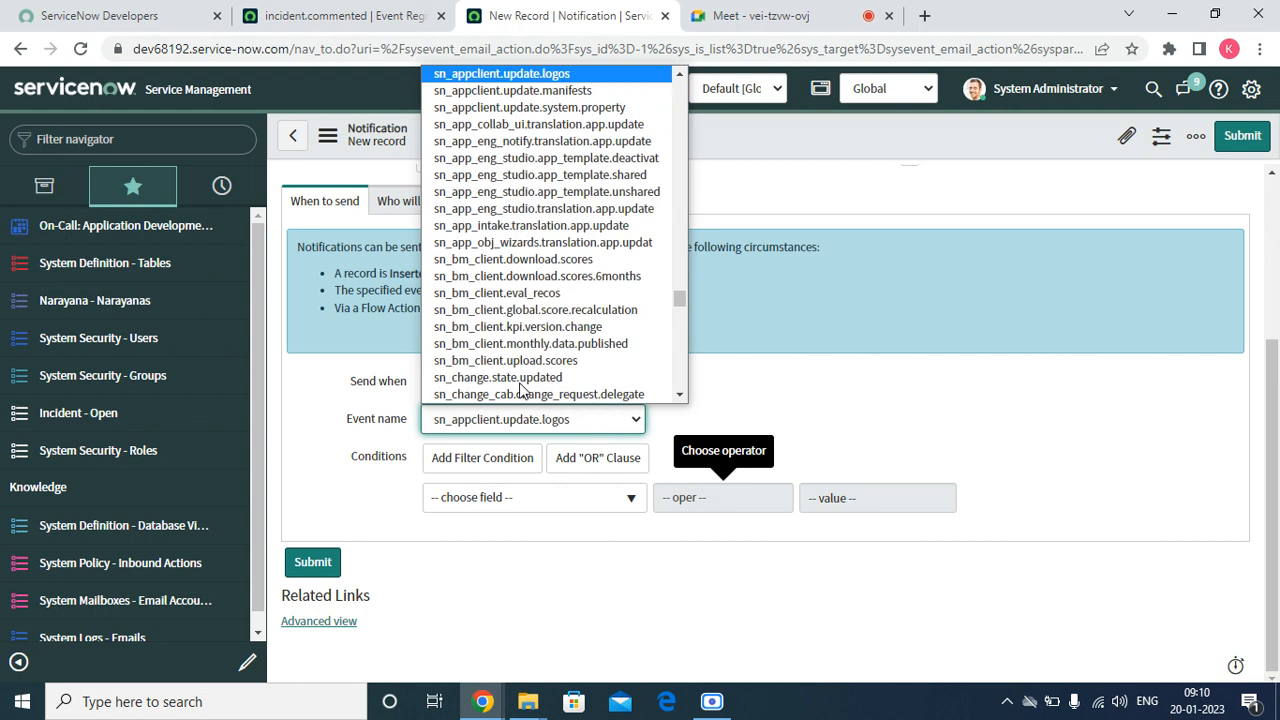
{"action": "key", "text": "i"}
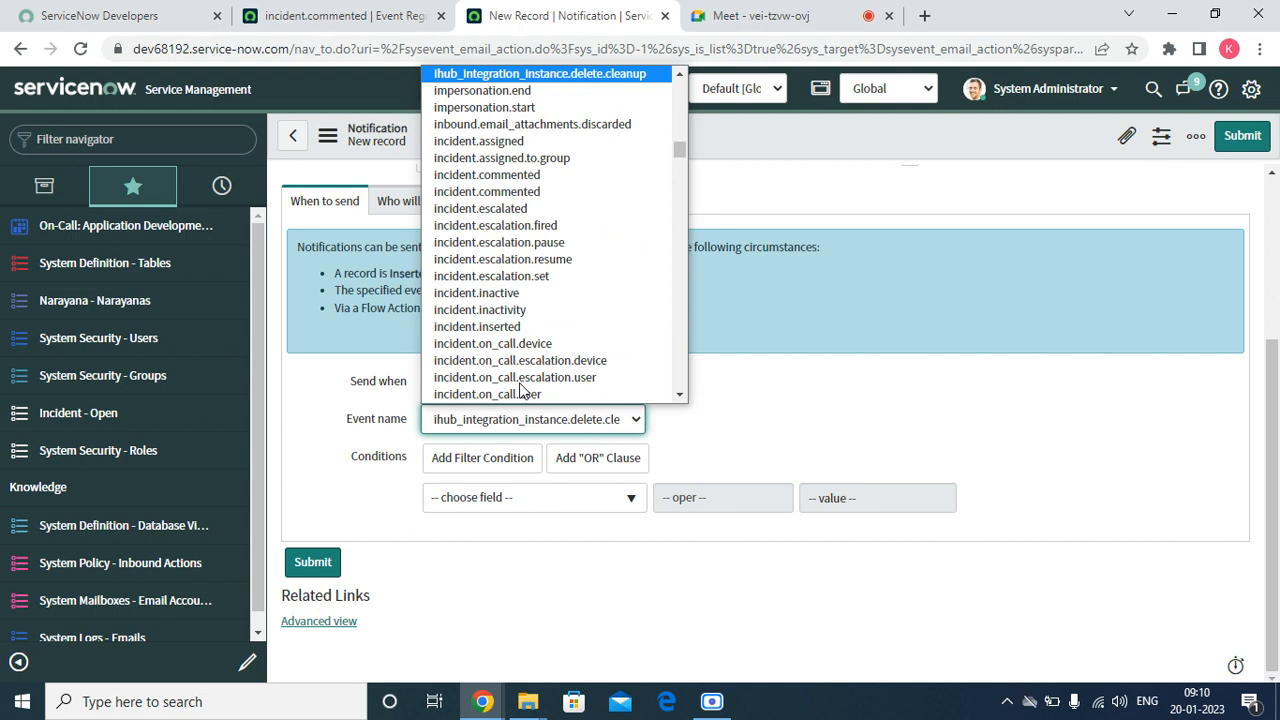
Rename the registered event to incident.comments in its event registration and save the record without leaving the form
{"action": "left_click", "coordinate": [338, 16]}
{"action": "left_click", "coordinate": [601, 203]}
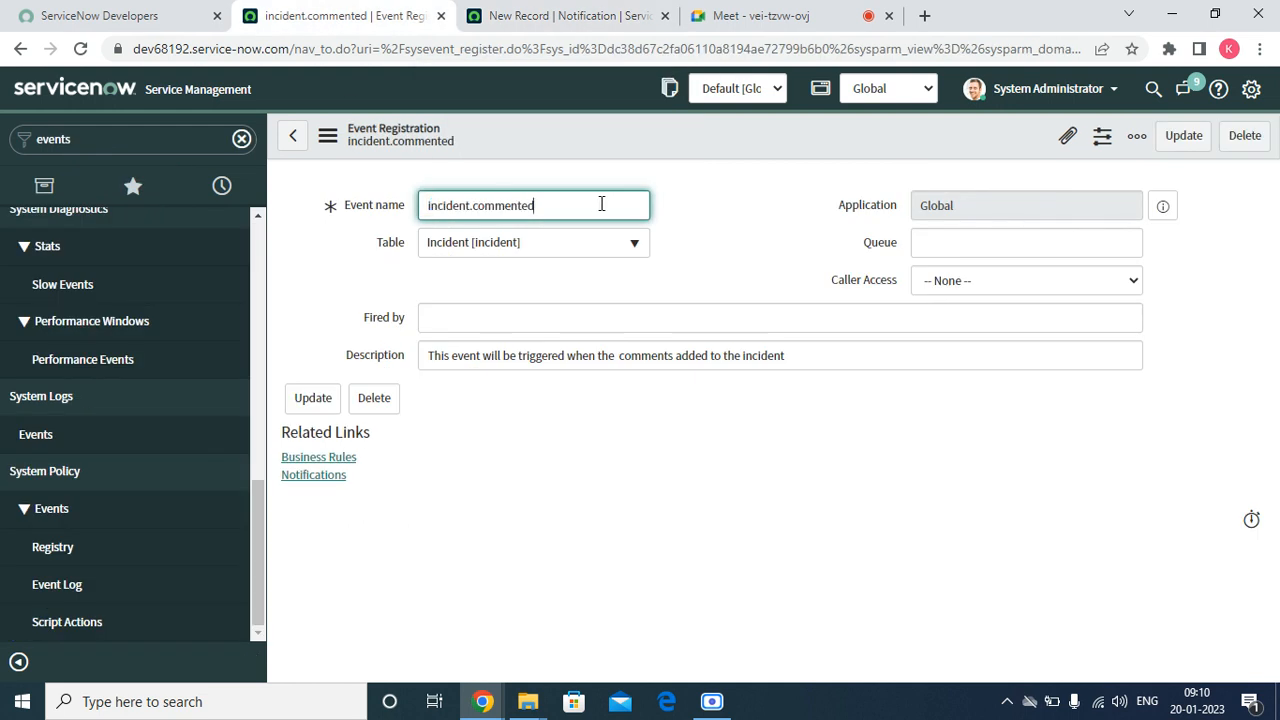
{"action": "key", "text": "BackSpace"}
{"action": "key", "text": "BackSpace"}
{"action": "type", "text": "s"}
{"action": "right_click", "coordinate": [560, 145]}
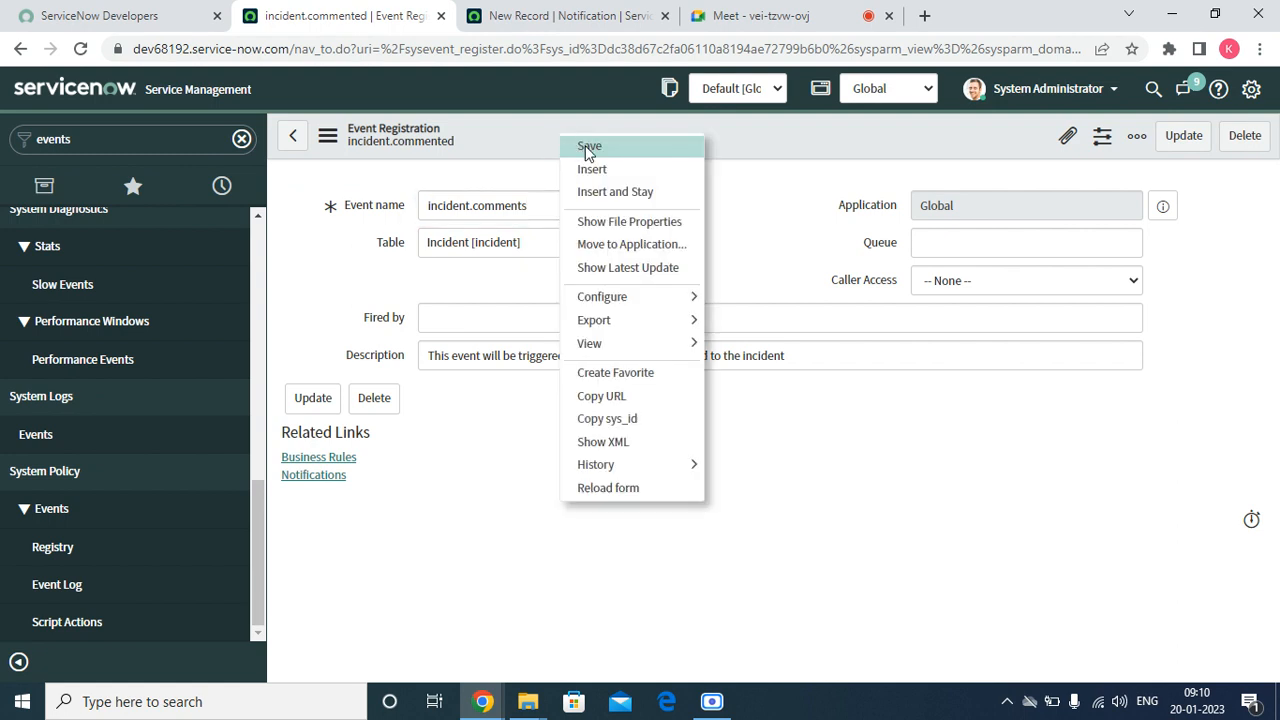
{"action": "left_click", "coordinate": [586, 150]}
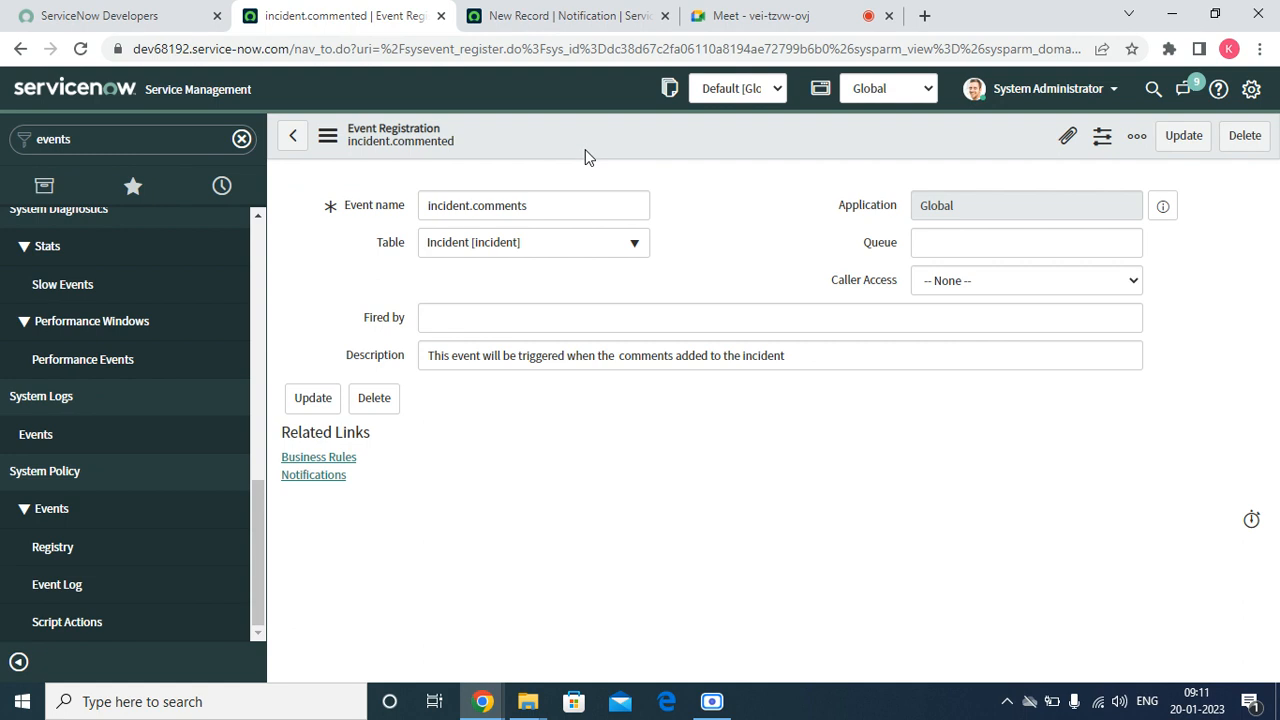
Choose incident.commented as the new notification's event name and save the record without leaving the form
{"action": "left_click", "coordinate": [560, 16]}
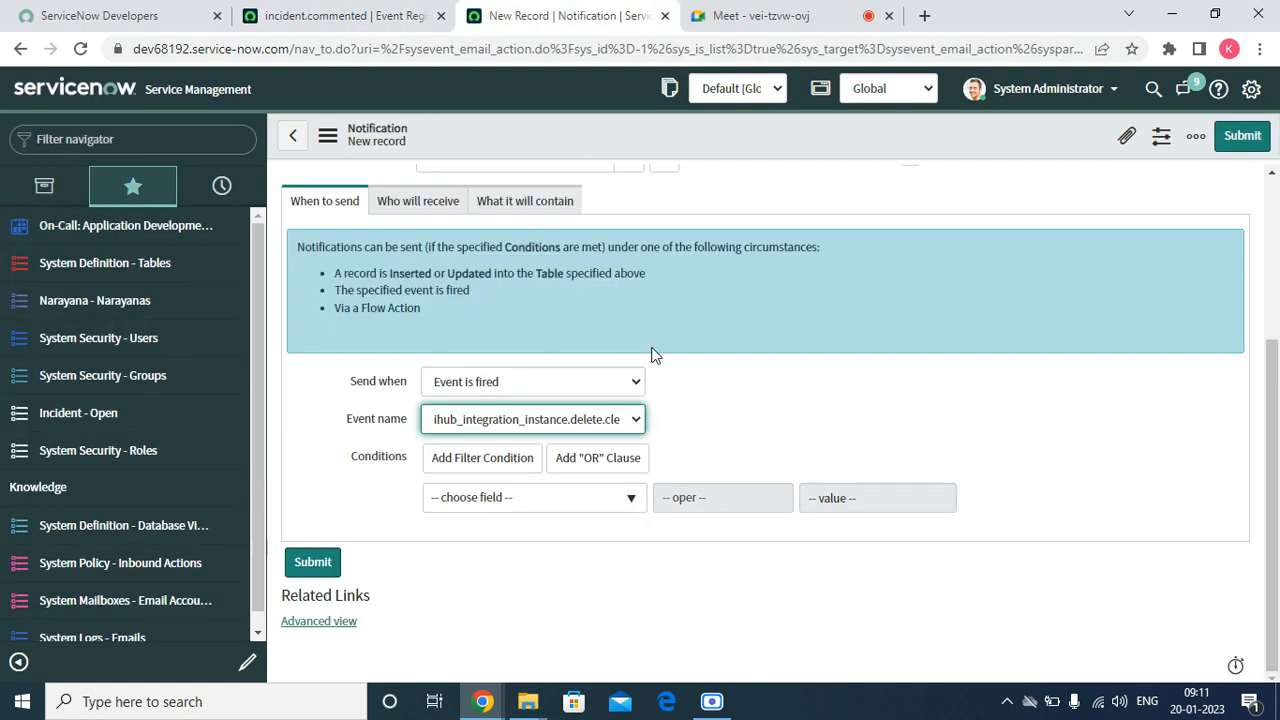
{"action": "left_click", "coordinate": [563, 420]}
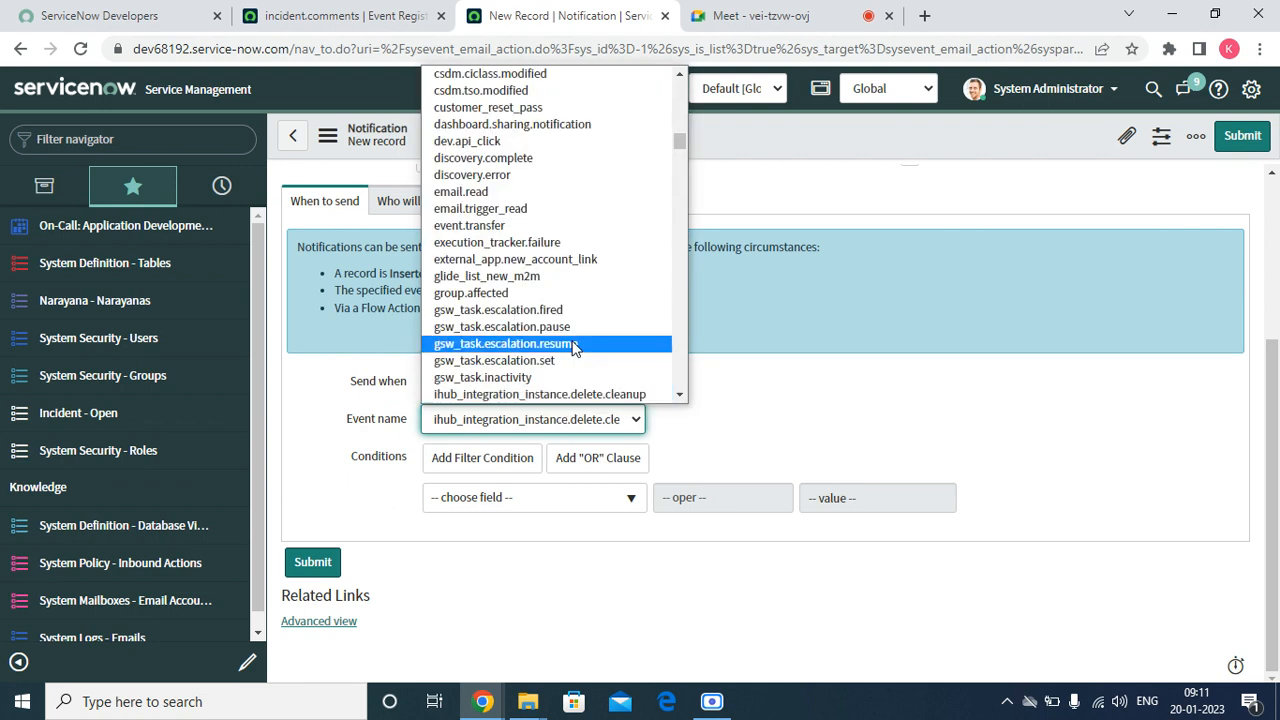
{"action": "scroll", "coordinate": [570, 300], "scroll_direction": "down", "scroll_amount": 15}
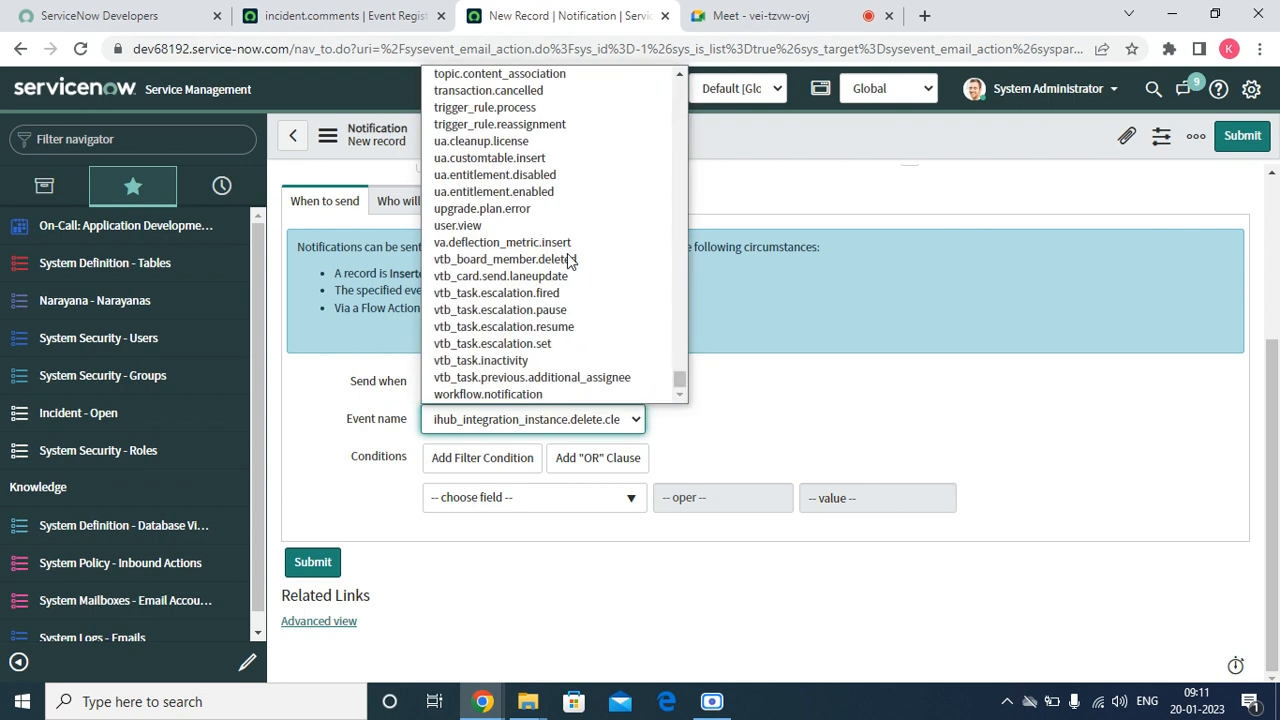
{"action": "key", "text": "i"}
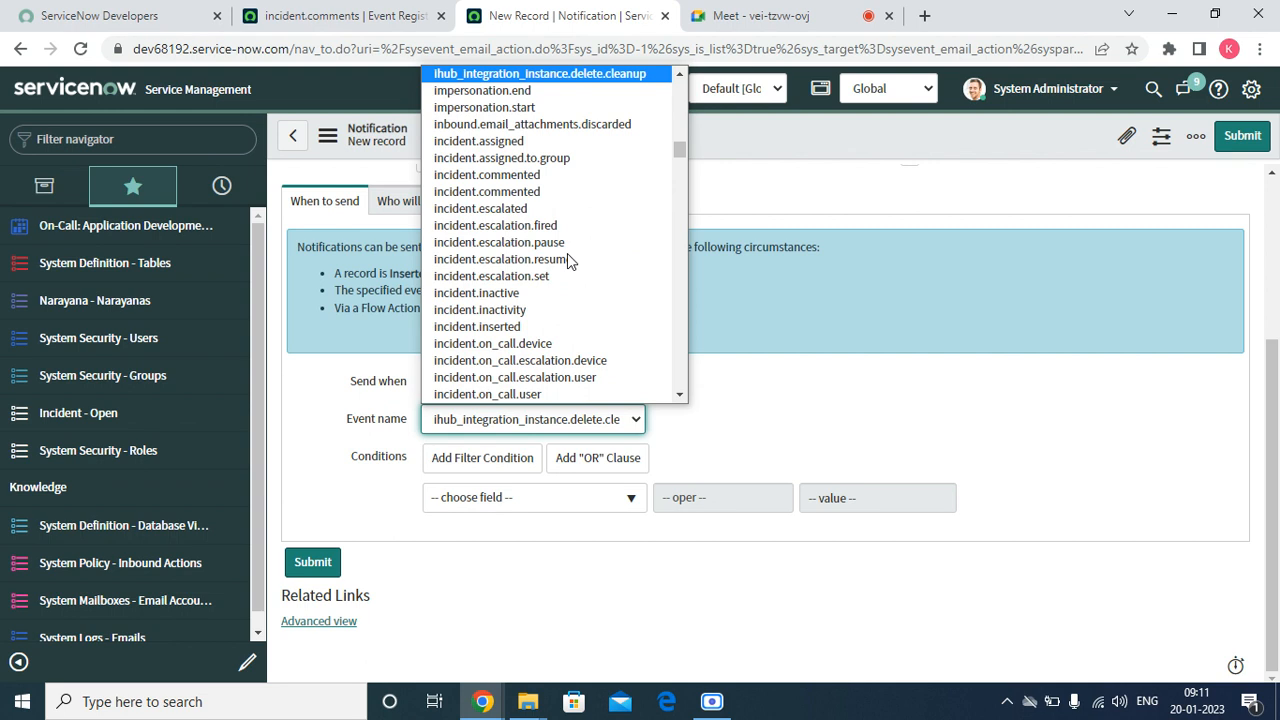
{"action": "left_click", "coordinate": [558, 175]}
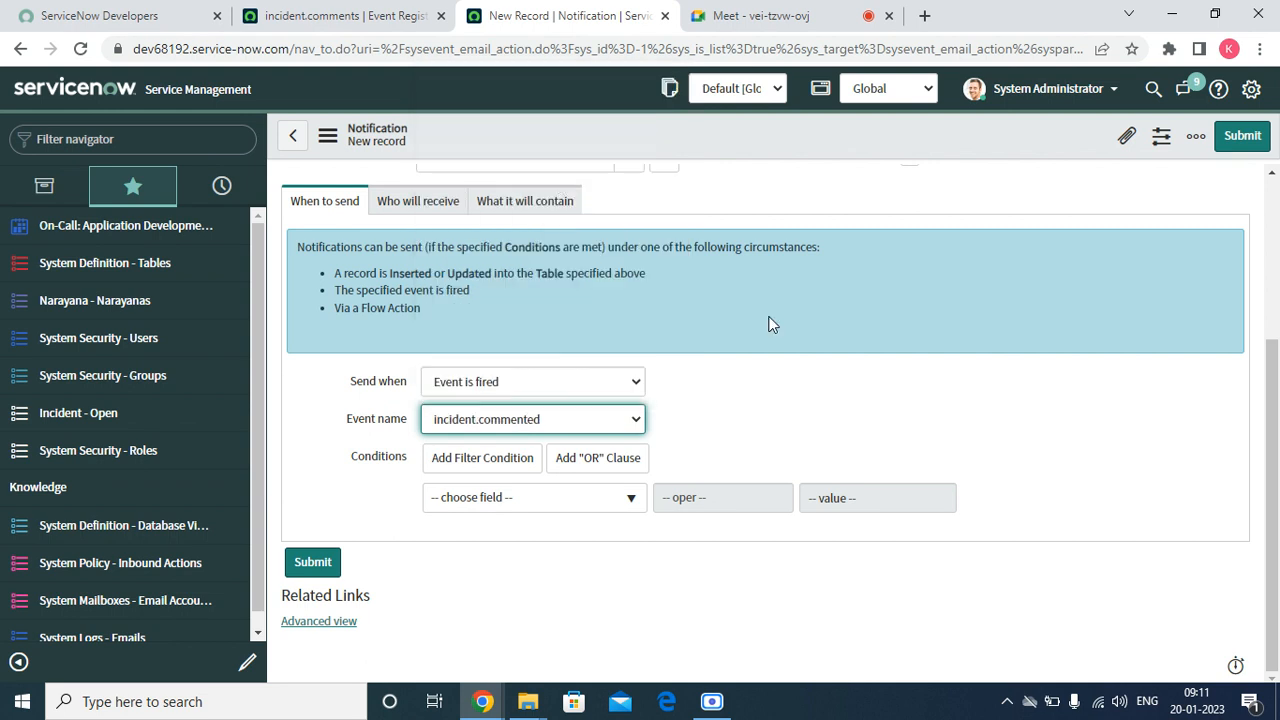
{"action": "right_click", "coordinate": [570, 130]}
{"action": "left_click", "coordinate": [589, 146]}
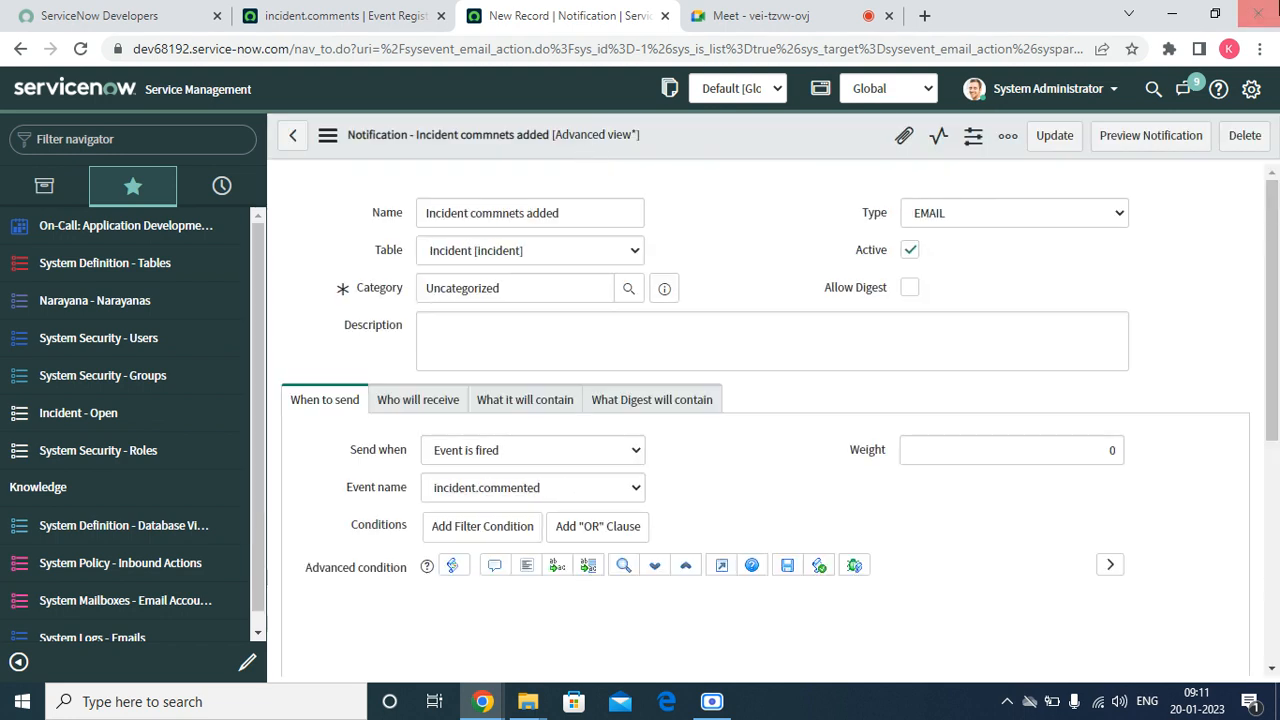
Change the saved notification's event name to incident.comments
{"action": "scroll", "coordinate": [900, 360], "scroll_direction": "down", "scroll_amount": 15}
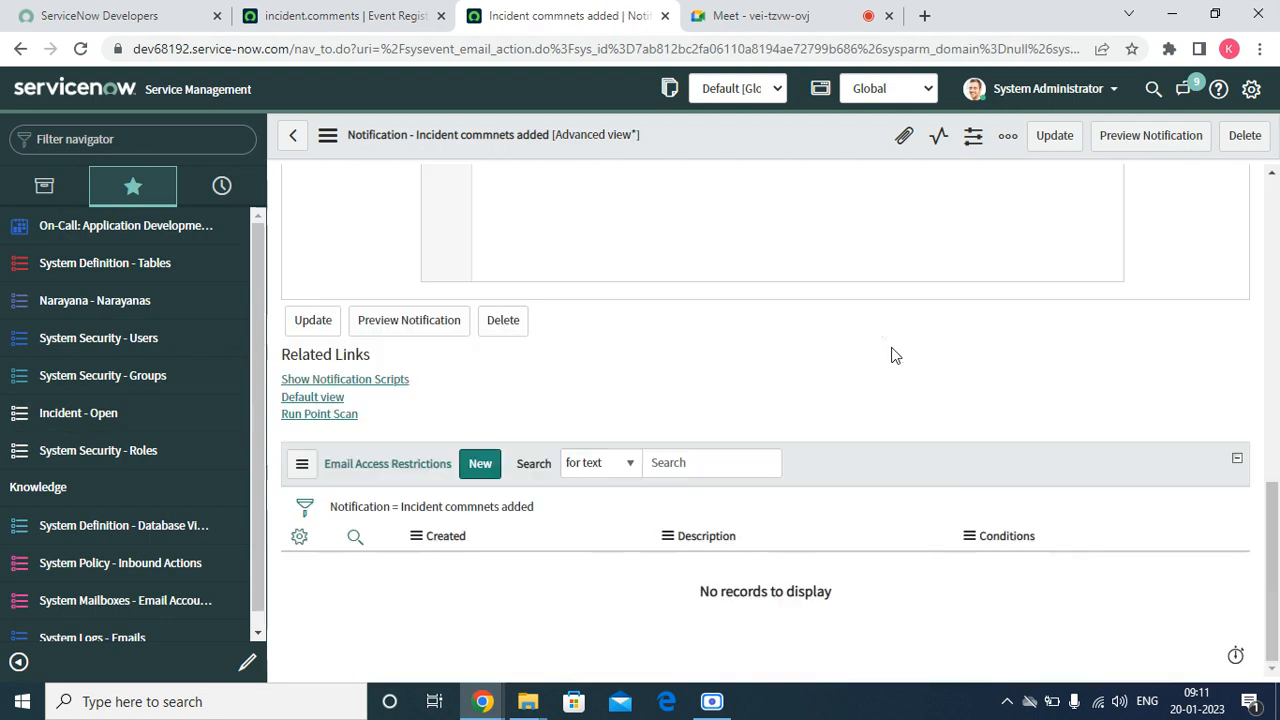
{"action": "scroll", "coordinate": [488, 440], "scroll_direction": "up", "scroll_amount": 6}
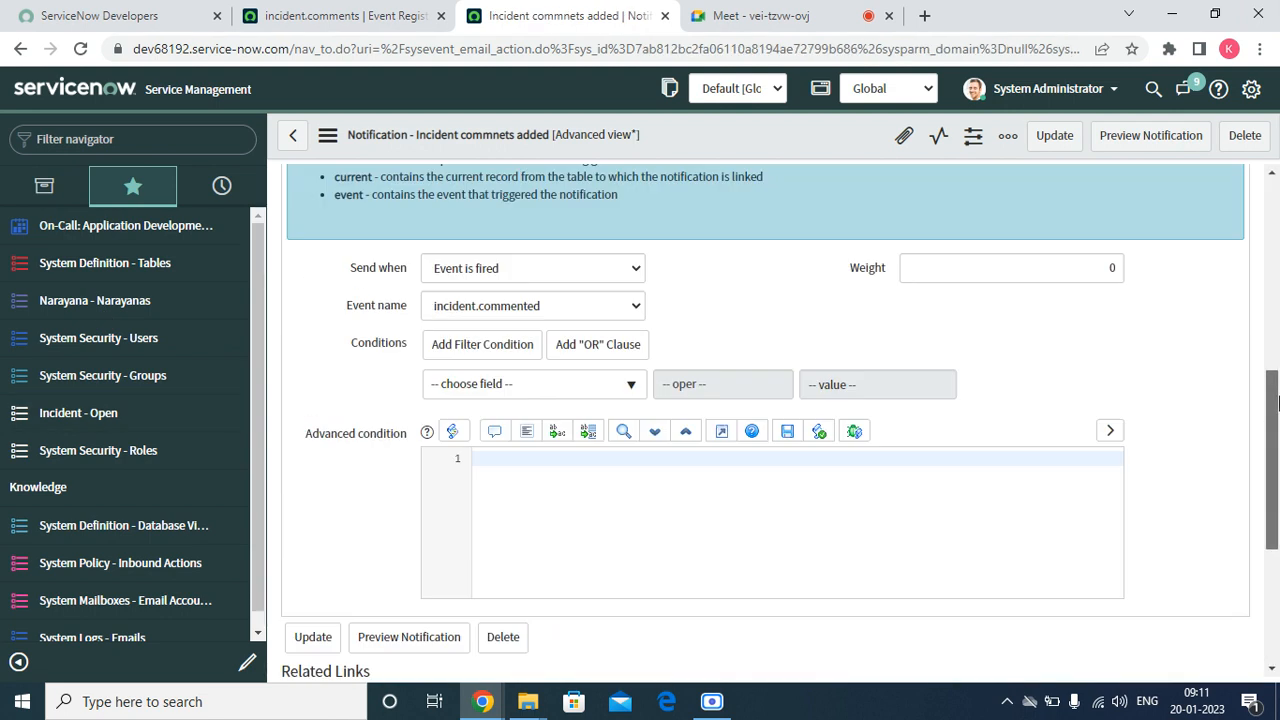
{"action": "left_click", "coordinate": [582, 441]}
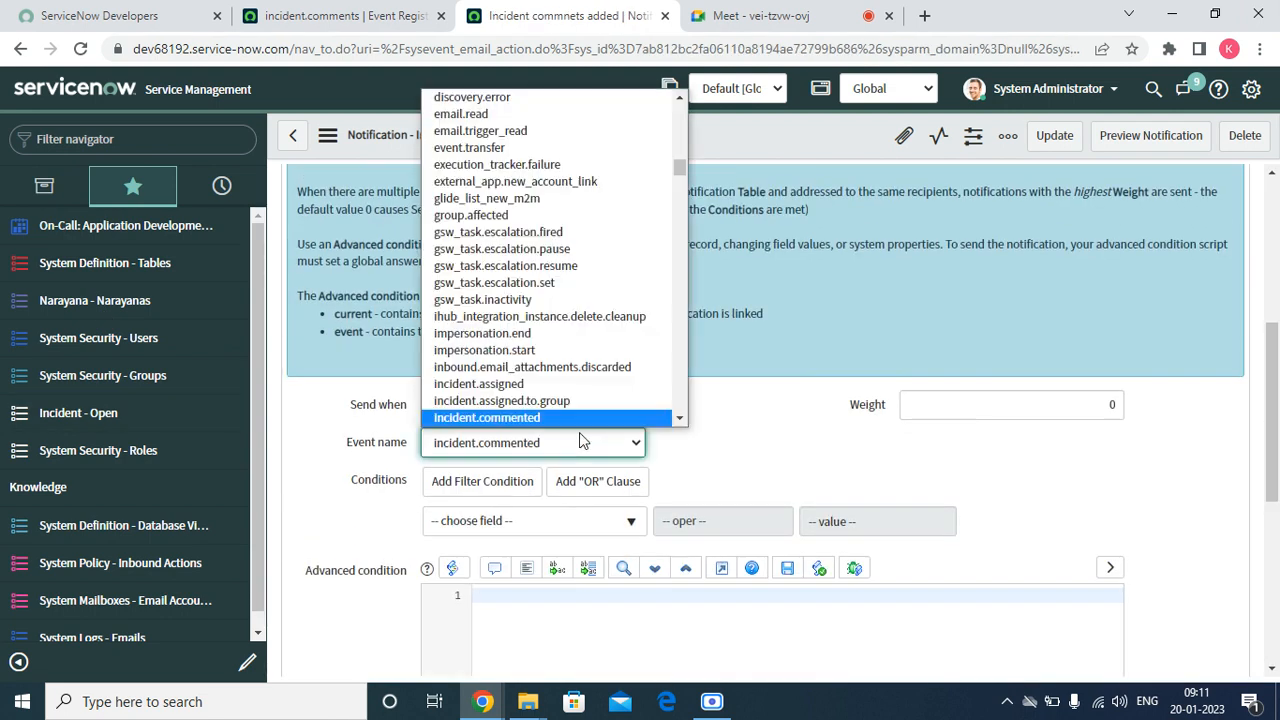
{"action": "left_click", "coordinate": [679, 418]}
{"action": "left_click", "coordinate": [679, 418]}
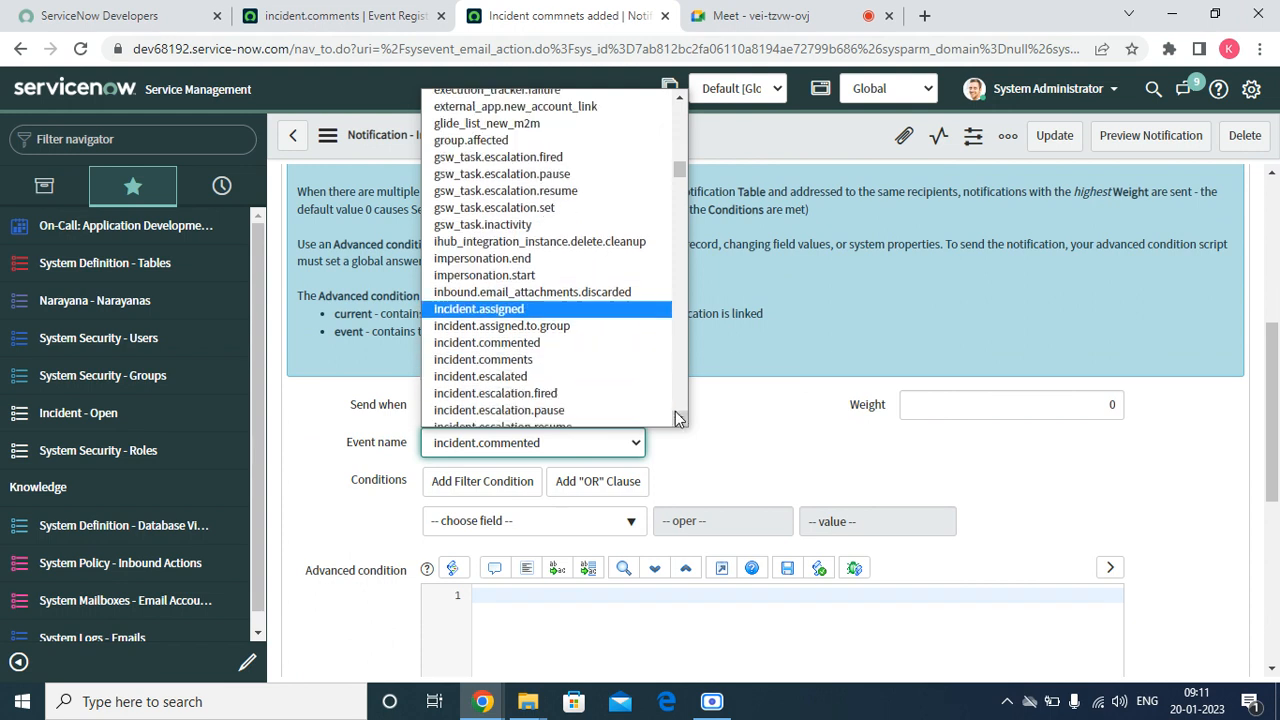
{"action": "left_click", "coordinate": [535, 360]}
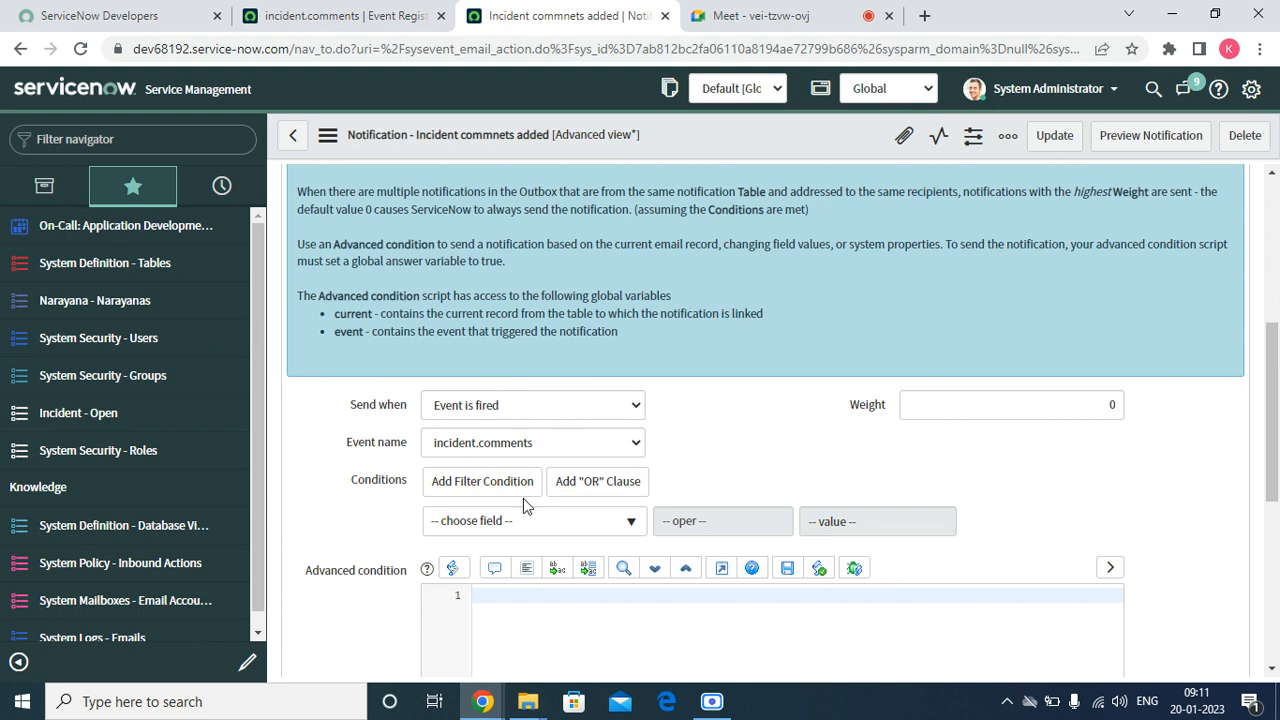
In the notification's recipient settings, enable "Event parm 1 contains recipient"
{"action": "scroll", "coordinate": [670, 482], "scroll_direction": "up", "scroll_amount": 4}
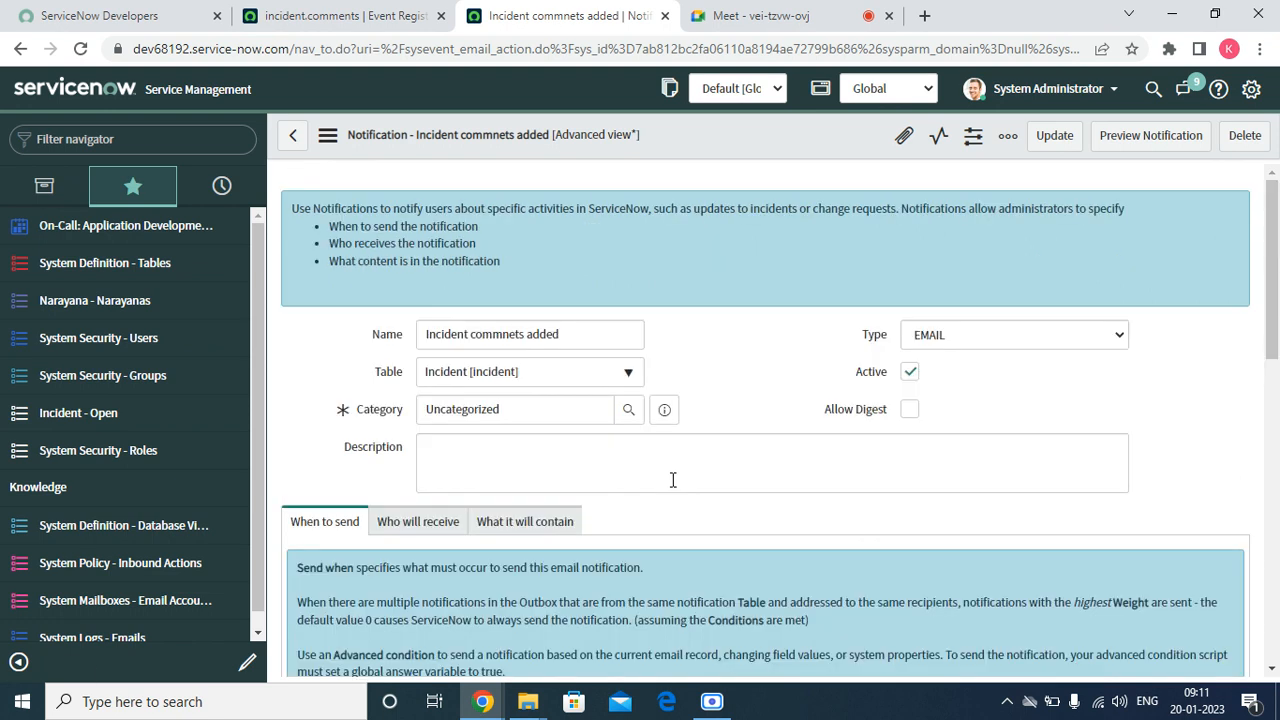
{"action": "scroll", "coordinate": [673, 480], "scroll_direction": "down", "scroll_amount": 3}
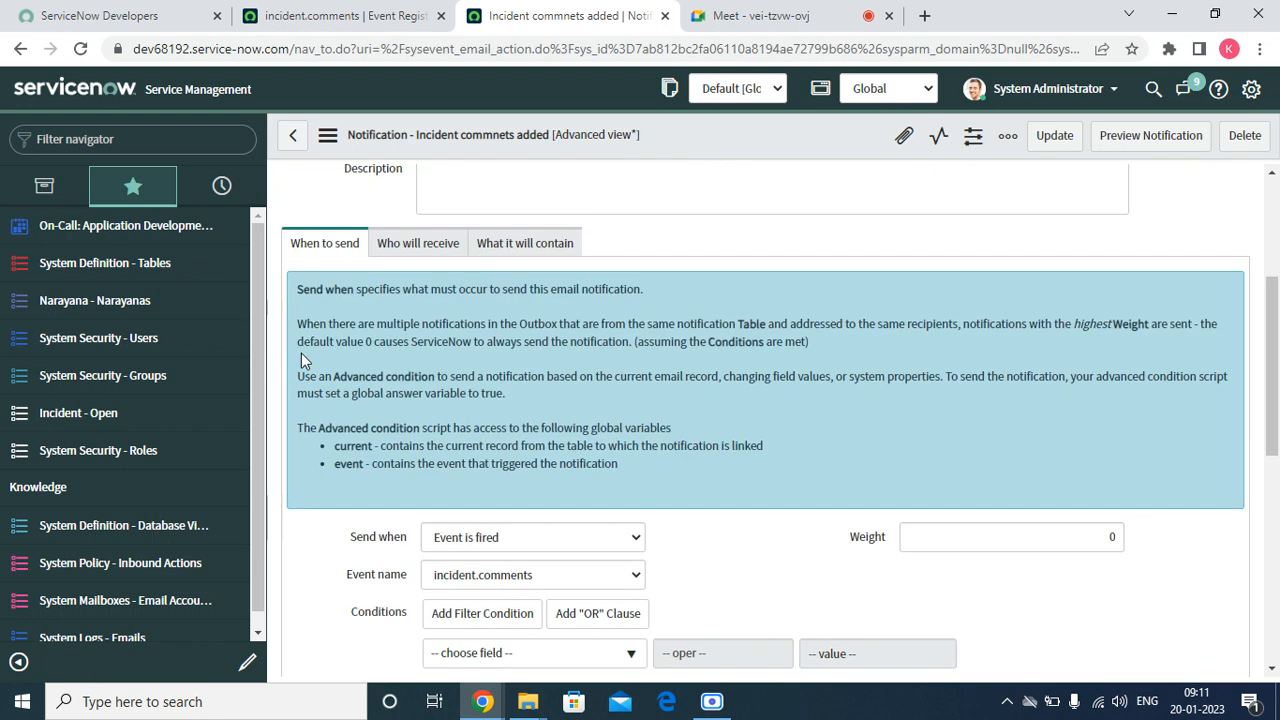
{"action": "left_click", "coordinate": [441, 250]}
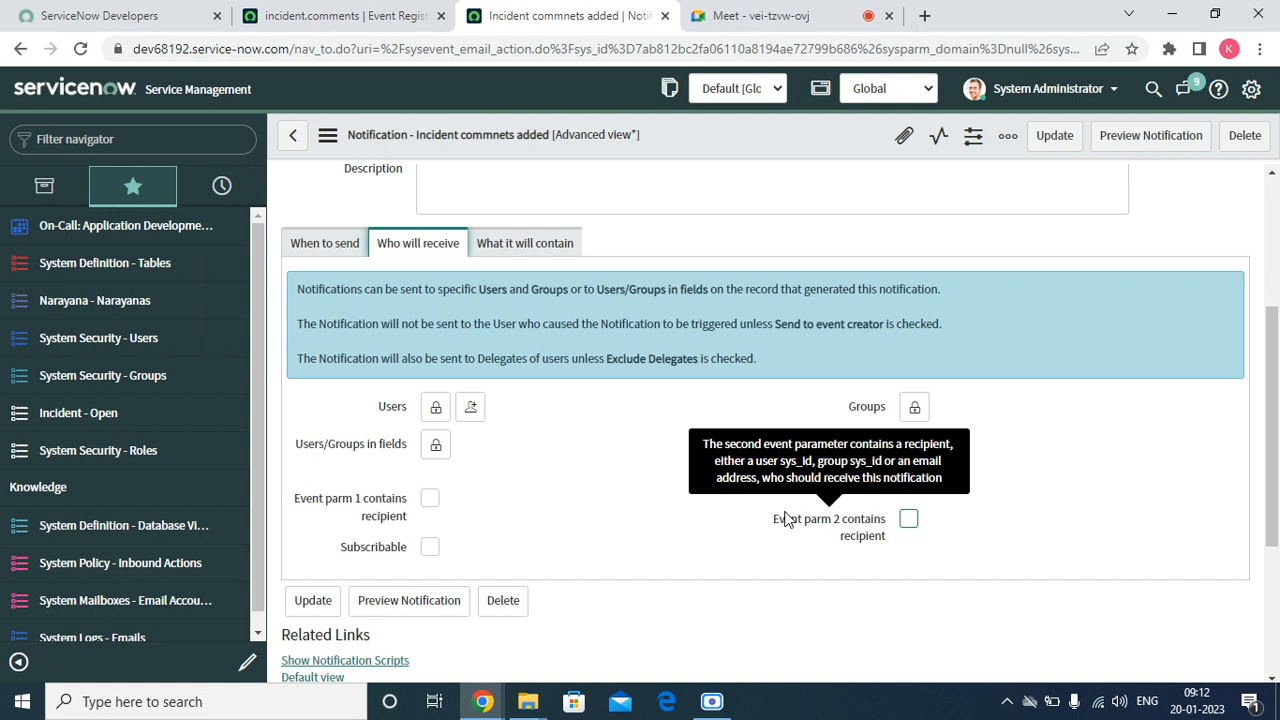
{"action": "left_click", "coordinate": [430, 498]}
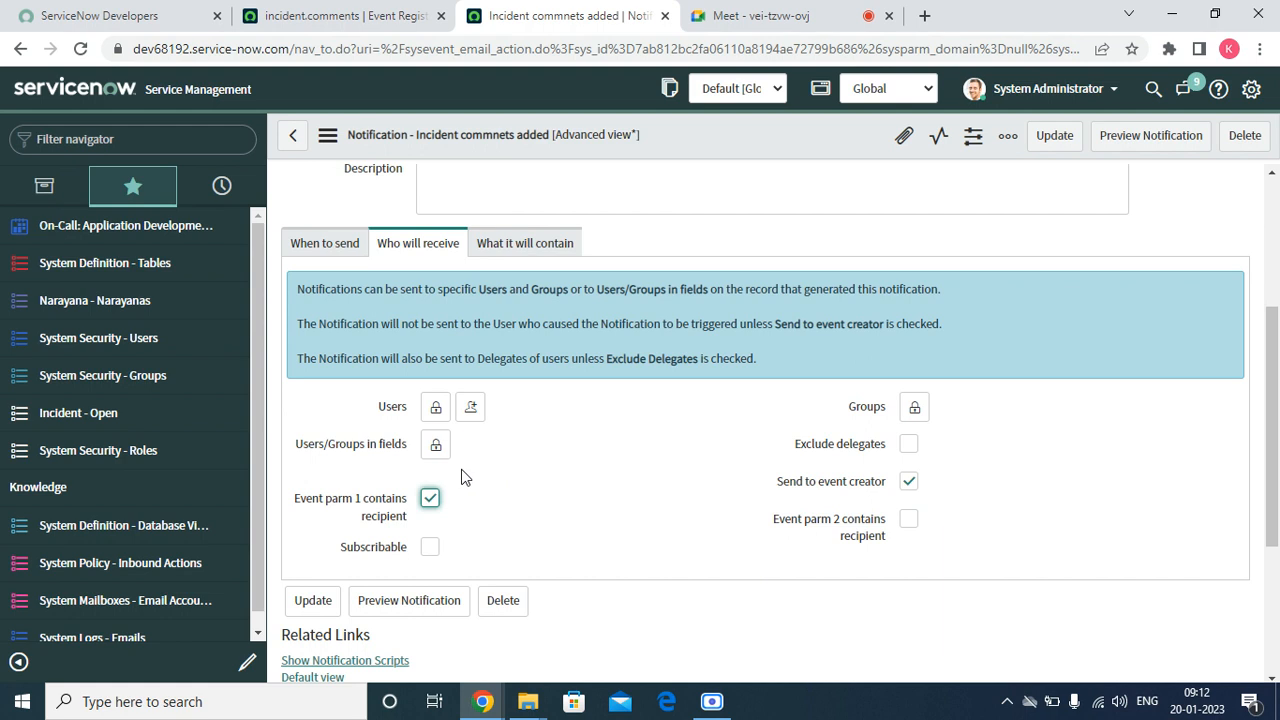
In the notification's content settings, enter the subject "Comments were added to the incident $"
{"action": "left_click", "coordinate": [492, 250]}
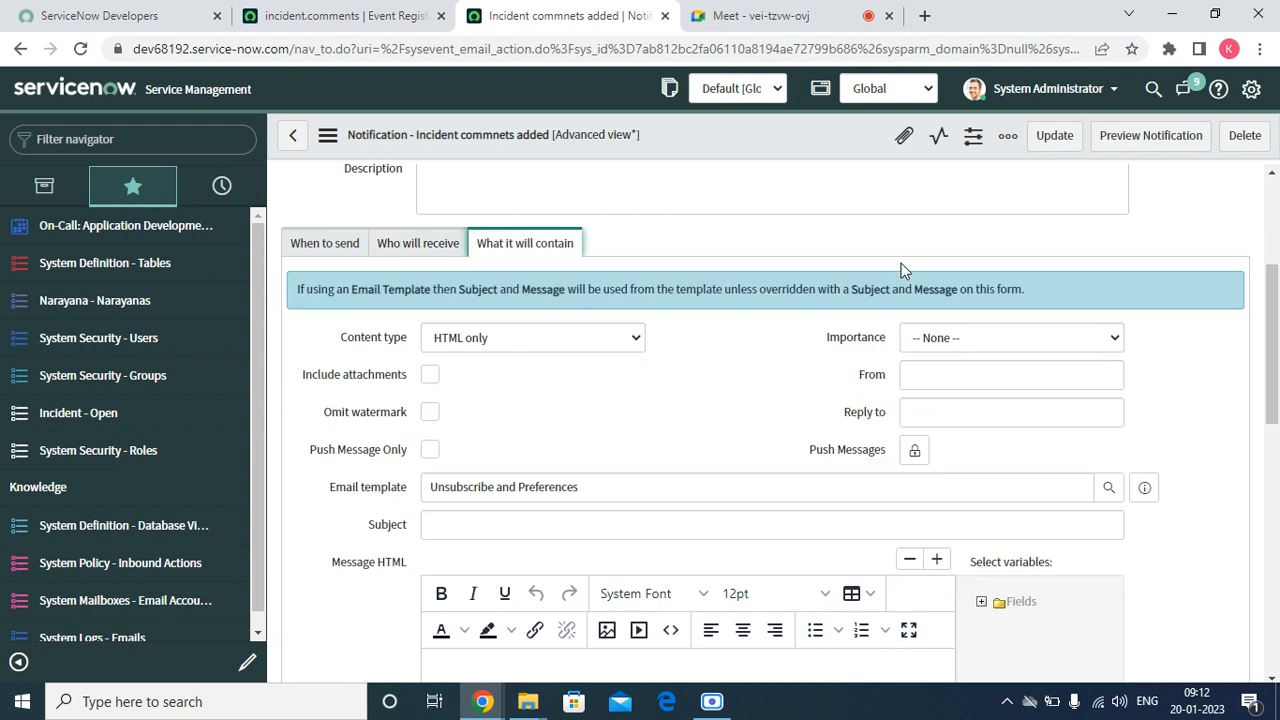
{"action": "left_click_drag", "start_coordinate": [1273, 325], "coordinate": [1275, 374]}
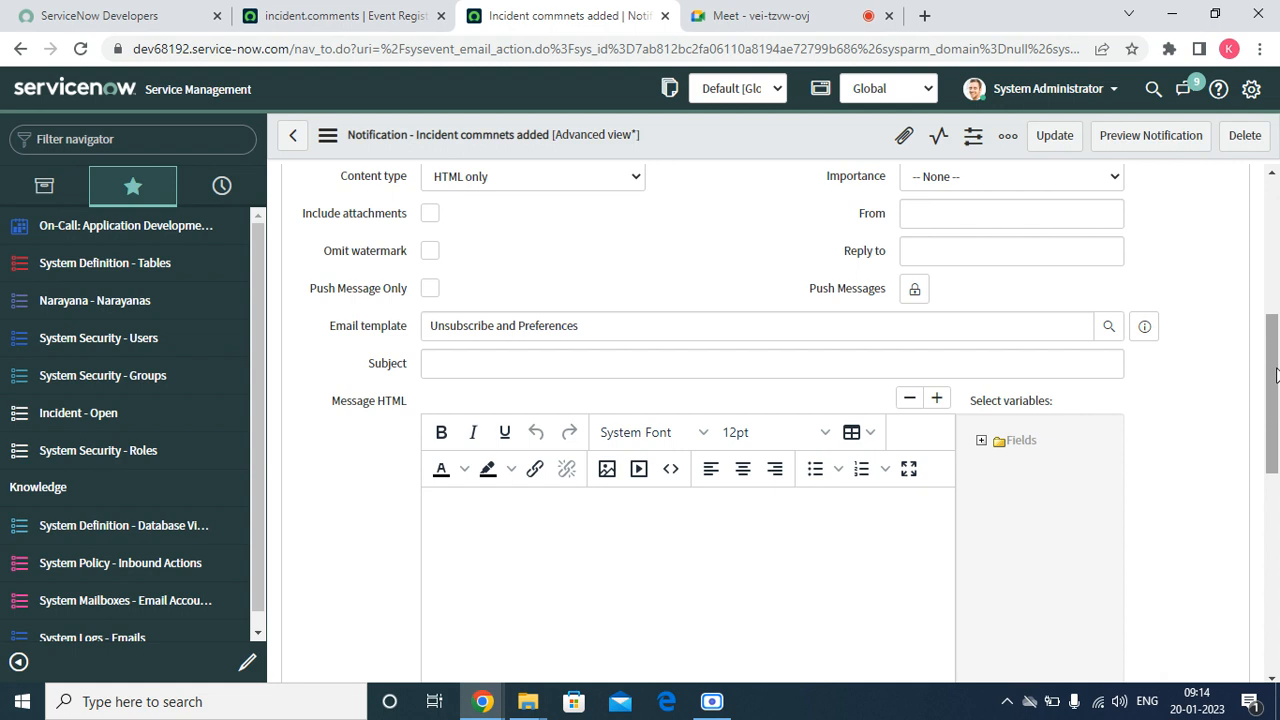
{"action": "left_click", "coordinate": [634, 367]}
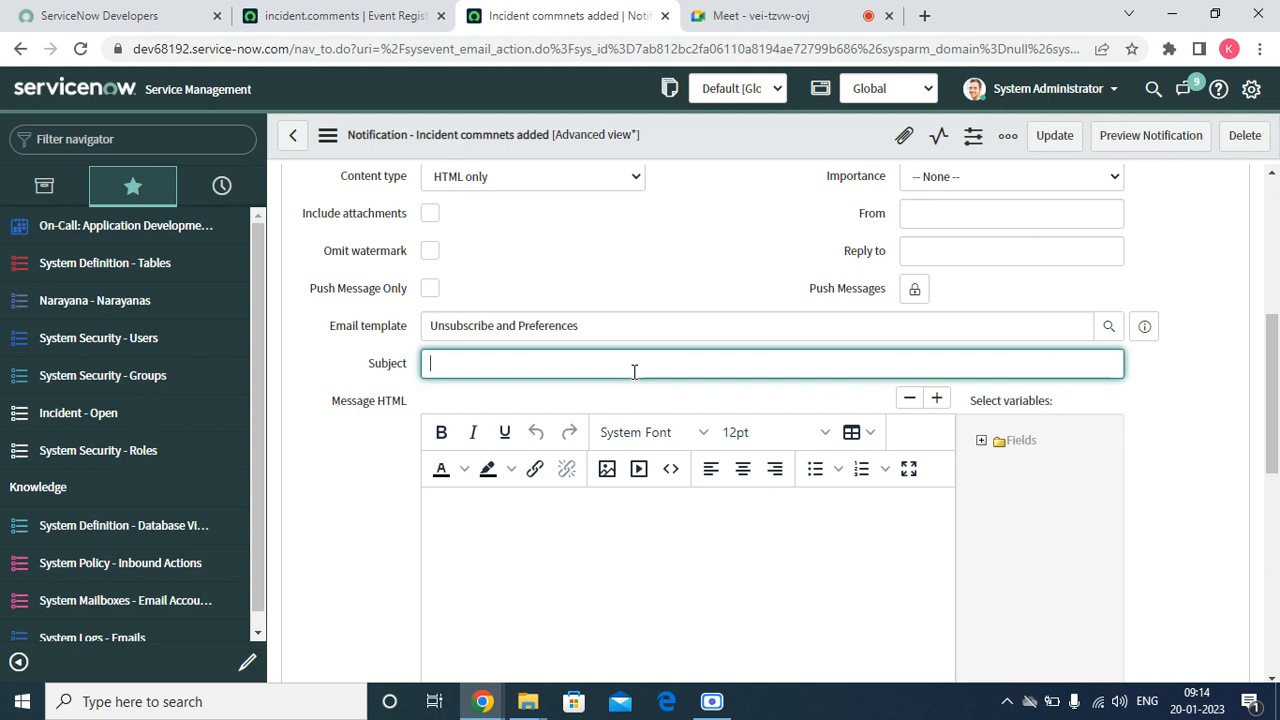
{"action": "type", "text": "Yur"}
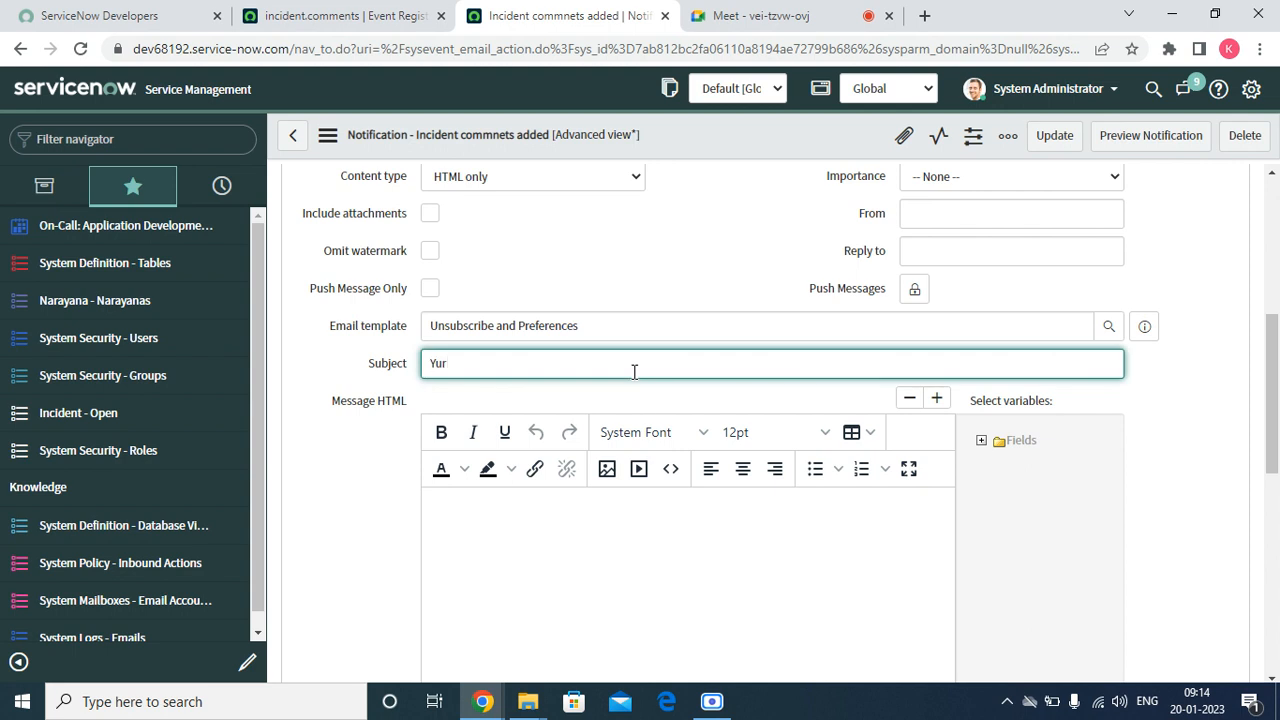
{"action": "key", "text": "BackSpace"}
{"action": "key", "text": "BackSpace"}
{"action": "key", "text": "BackSpace"}
{"action": "type", "text": "omm"}
{"action": "key", "text": "BackSpace"}
{"action": "key", "text": "BackSpace"}
{"action": "key", "text": "BackSpace"}
{"action": "type", "text": "Commnete"}
{"action": "key", "text": "BackSpace"}
{"action": "key", "text": "BackSpace"}
{"action": "key", "text": "BackSpace"}
{"action": "key", "text": "BackSpace"}
{"action": "type", "text": "ents were added to"}
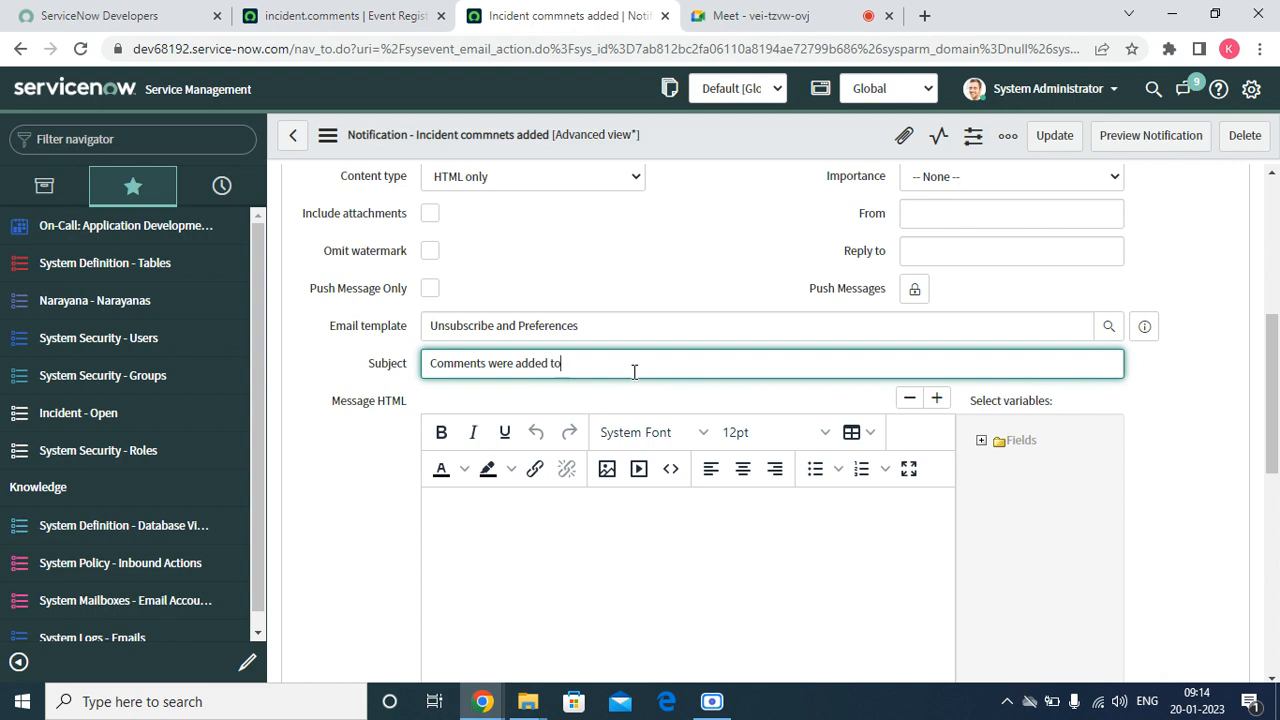
{"action": "type", "text": " the"}
{"action": "type", "text": " incident"}
{"action": "type", "text": " S"}
Decline turning on Sticky Keys and try to start a variable with "${" at the end of the subject
{"action": "key", "text": "shift"}
{"action": "key", "text": "shift"}
{"action": "key", "text": "shift"}
{"action": "key", "text": "shift"}
{"action": "key", "text": "shift"}
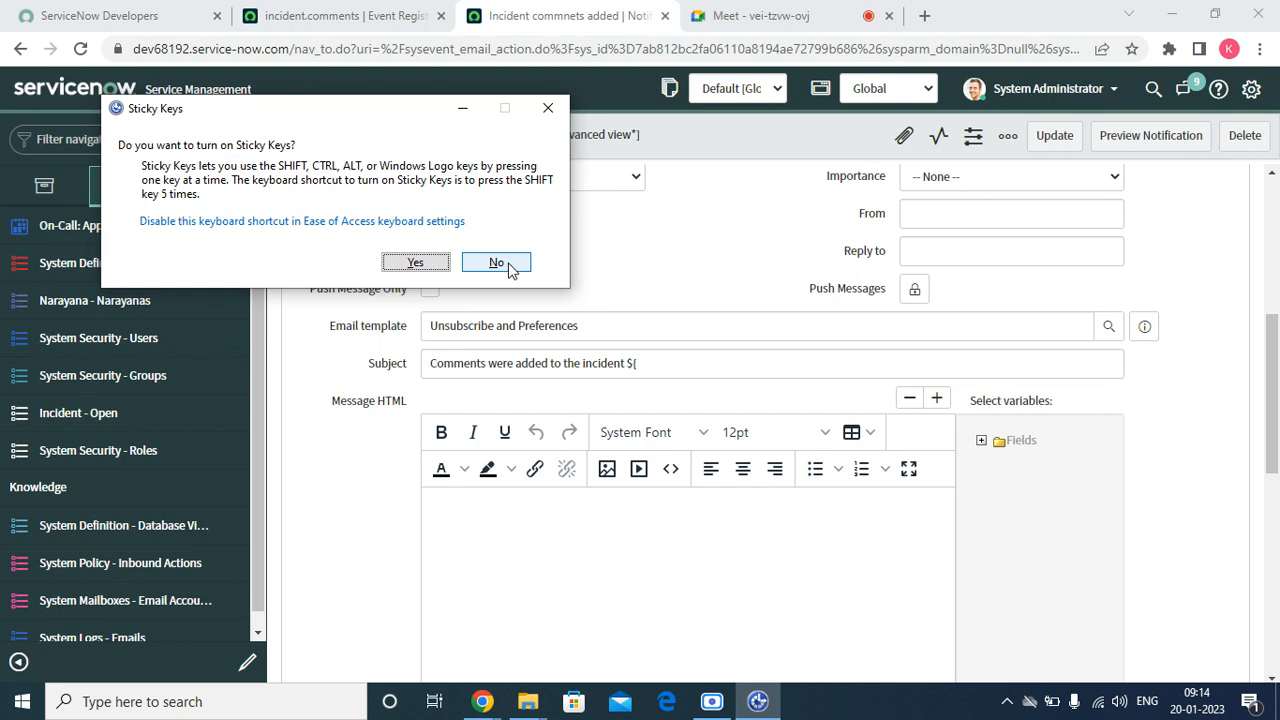
{"action": "left_click", "coordinate": [500, 265]}
{"action": "type", "text": "{"}
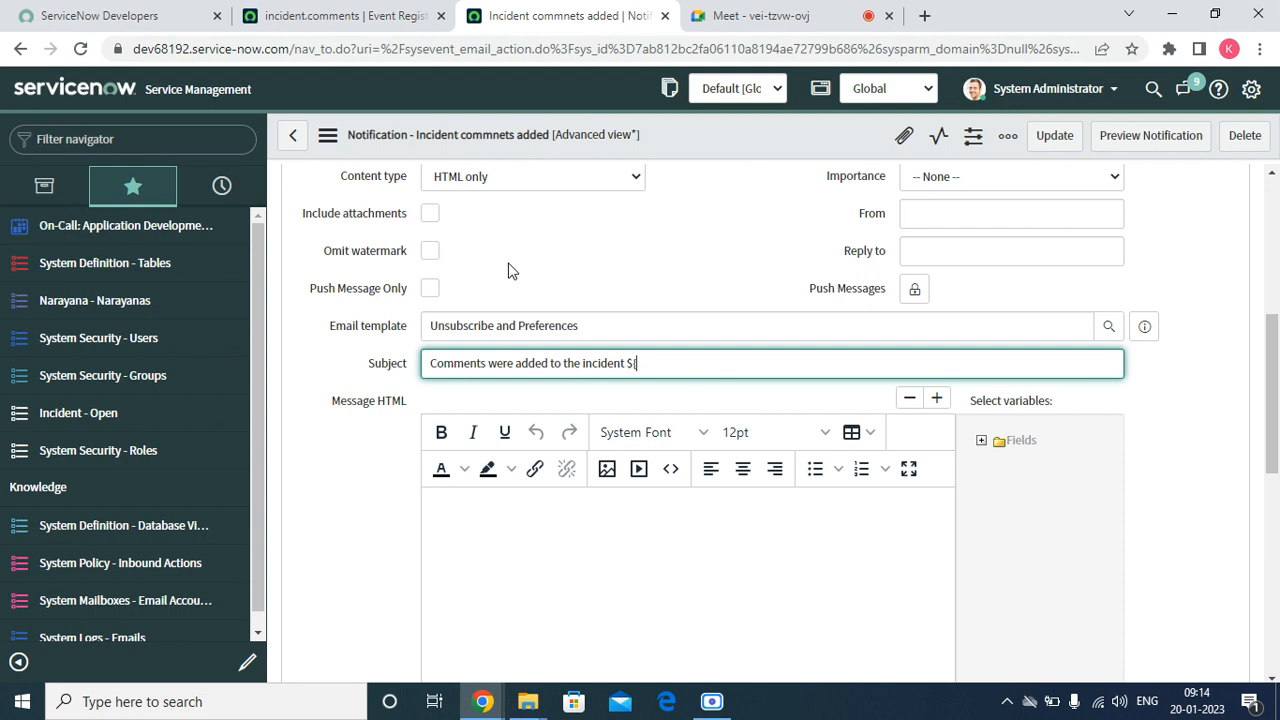
{"action": "key", "text": "BackSpace"}
{"action": "type", "text": "{"}
{"action": "key", "text": "BackSpace"}
{"action": "left_click", "coordinate": [707, 710]}
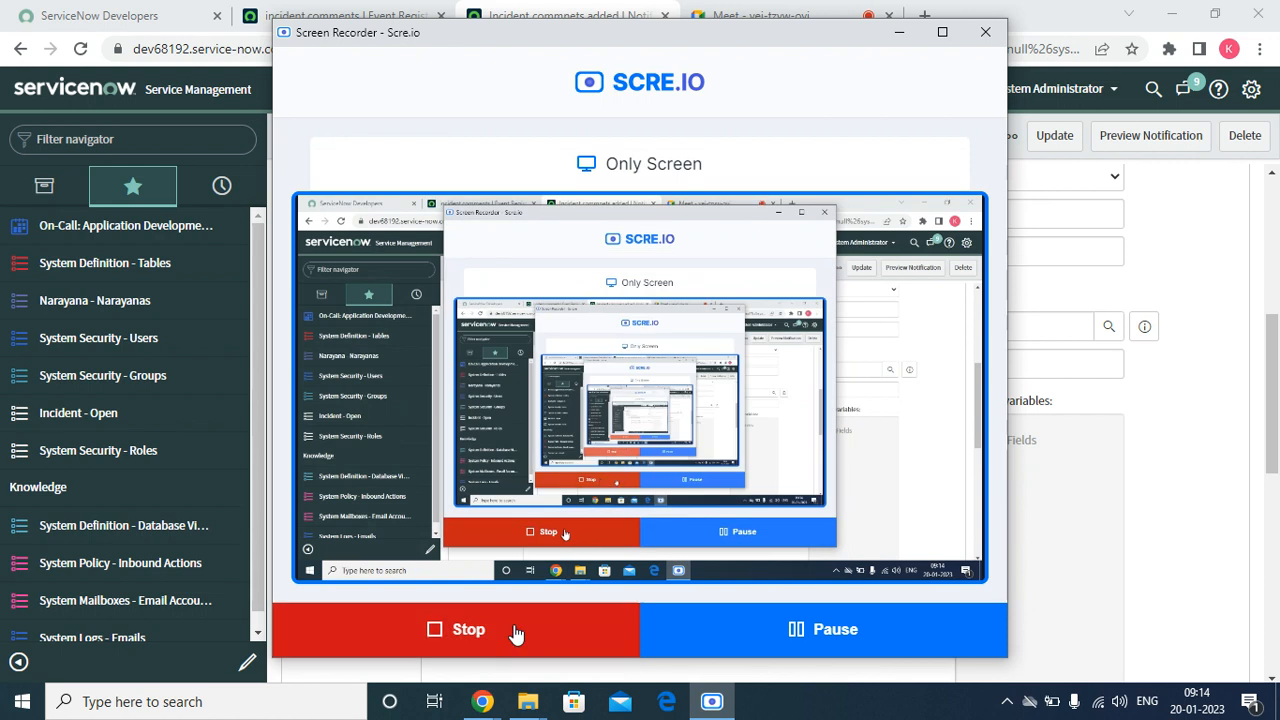
Minimize the screen recorder window and switch back to the browser page holding the "Incident commnets added" notification
{"action": "left_click", "coordinate": [799, 634]}
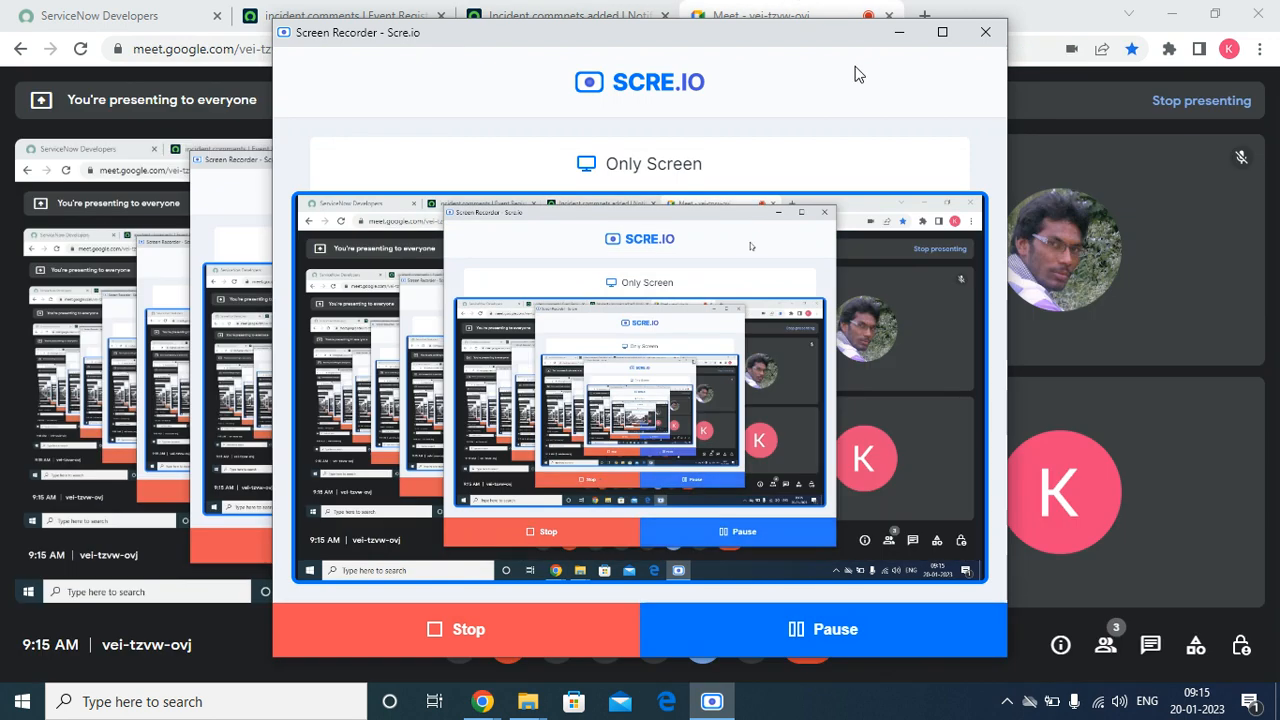
{"action": "left_click", "coordinate": [901, 32]}
{"action": "left_click", "coordinate": [569, 17]}
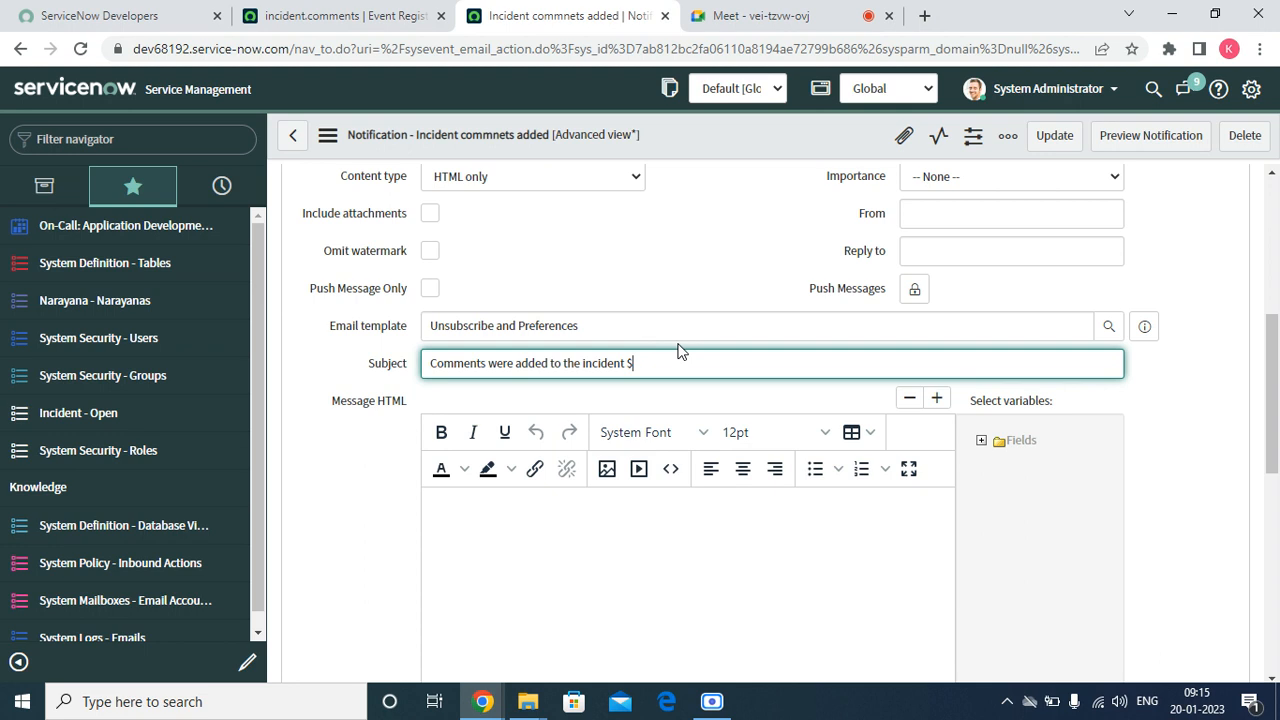
Complete the subject's ending as "${number}" and decline turning on Sticky Keys
{"action": "type", "text": "{number}"}
{"action": "key", "text": "shift"}
{"action": "key", "text": "shift"}
{"action": "key", "text": "shift"}
{"action": "key", "text": "shift"}
{"action": "key", "text": "shift"}
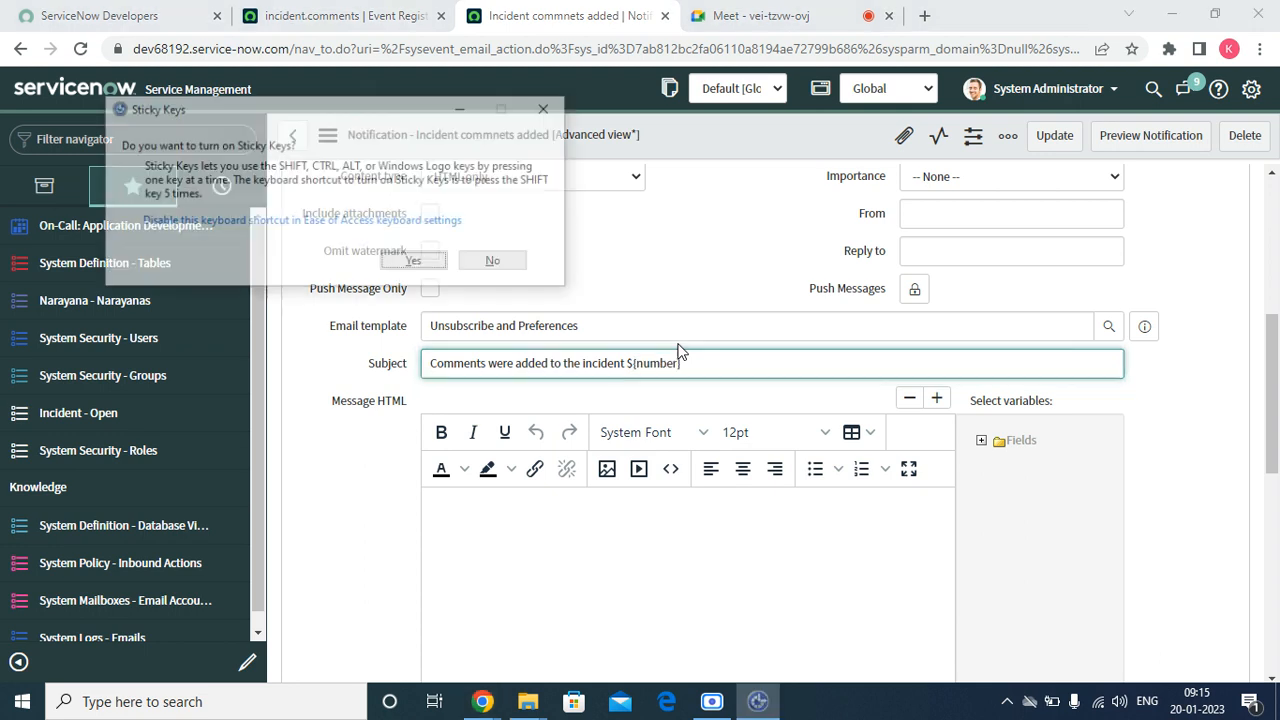
{"action": "left_click", "coordinate": [496, 262]}
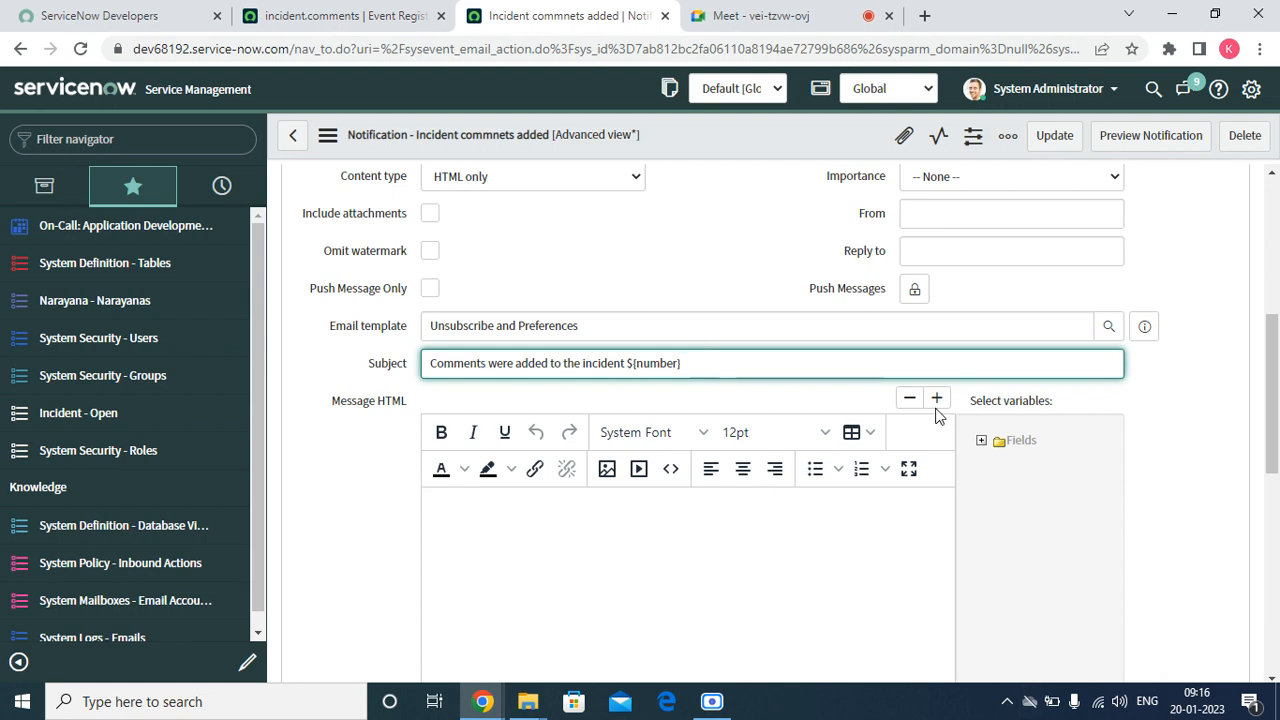
Start the HTML message body with "Dear" and insert the Caller variable after it
{"action": "left_click", "coordinate": [505, 540]}
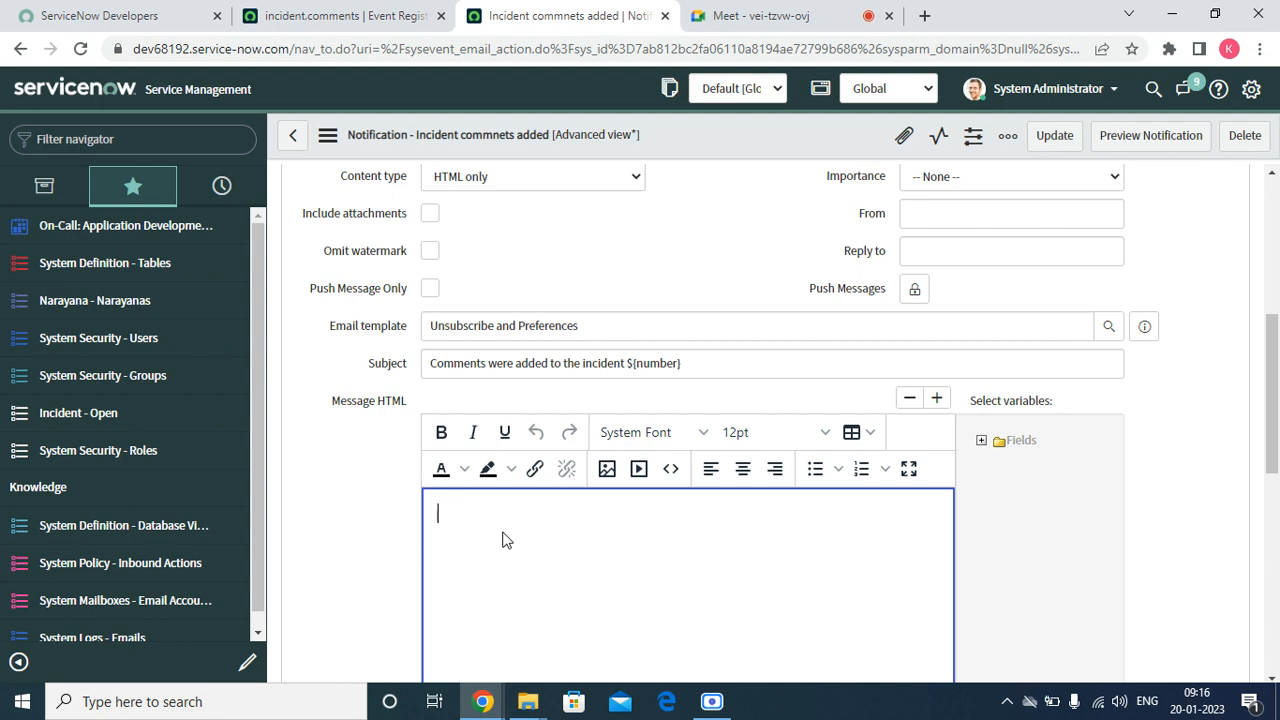
{"action": "type", "text": "Dear"}
{"action": "left_click", "coordinate": [983, 442]}
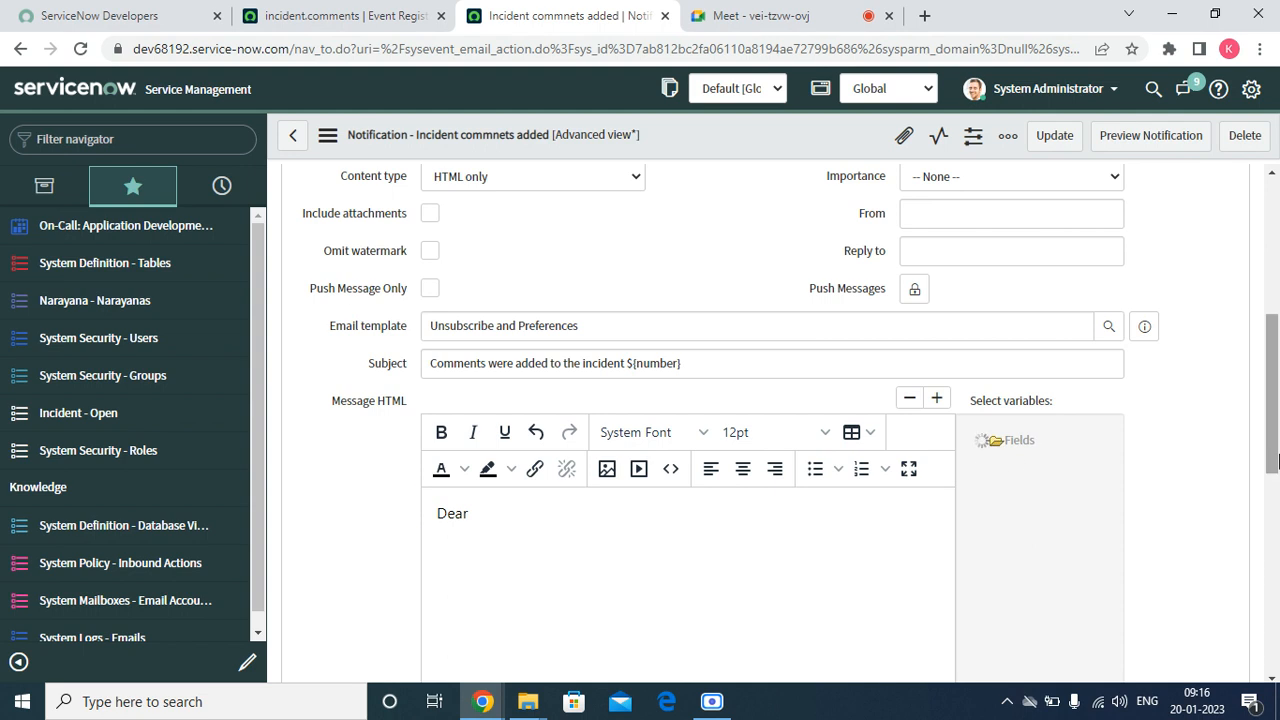
{"action": "scroll", "coordinate": [1277, 458], "scroll_direction": "down", "scroll_amount": 2}
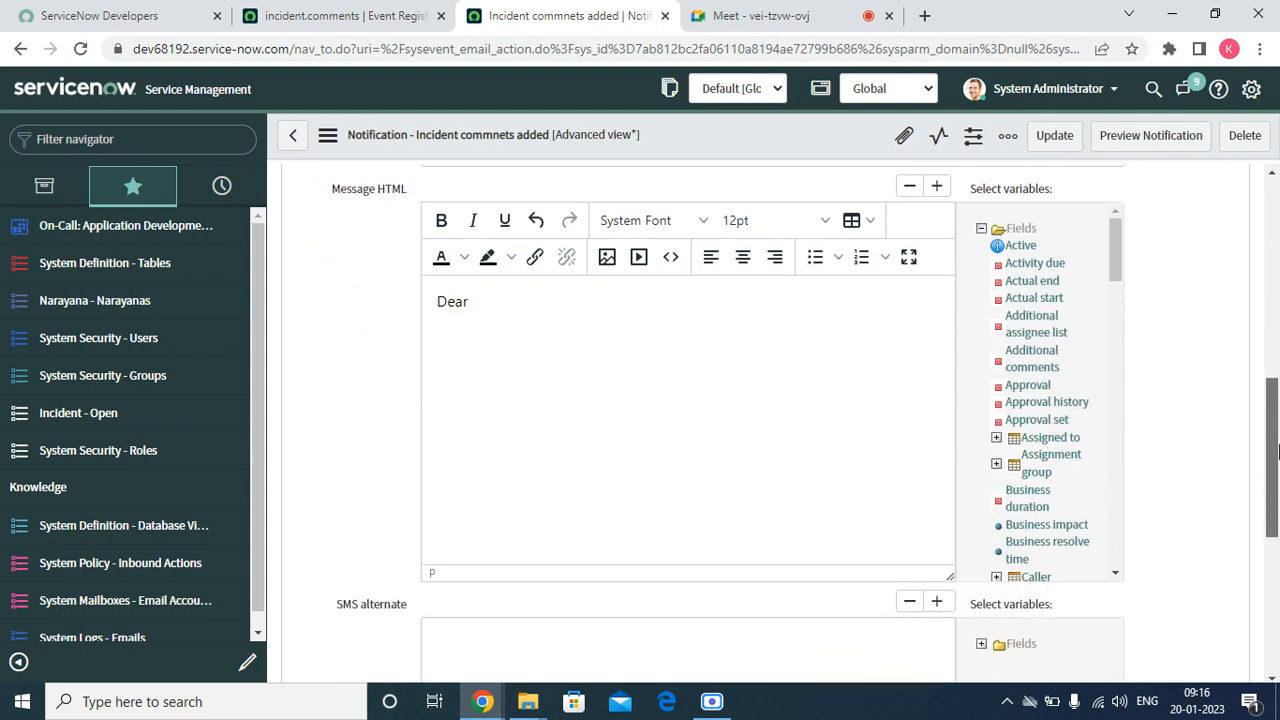
{"action": "left_click", "coordinate": [1116, 573]}
{"action": "left_click", "coordinate": [1036, 464]}
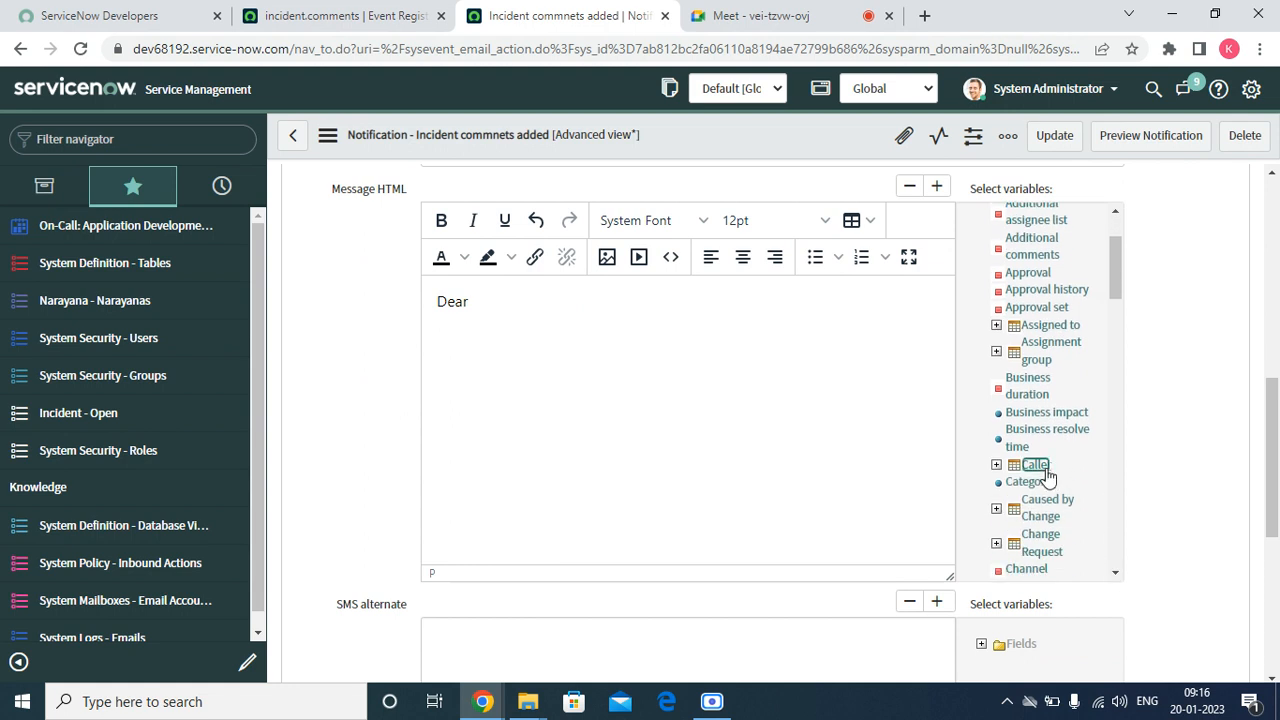
Remove the inserted "Caller:" label and add a comma so the greeting reads "Dear ${caller_id},"
{"action": "double_click", "coordinate": [511, 303]}
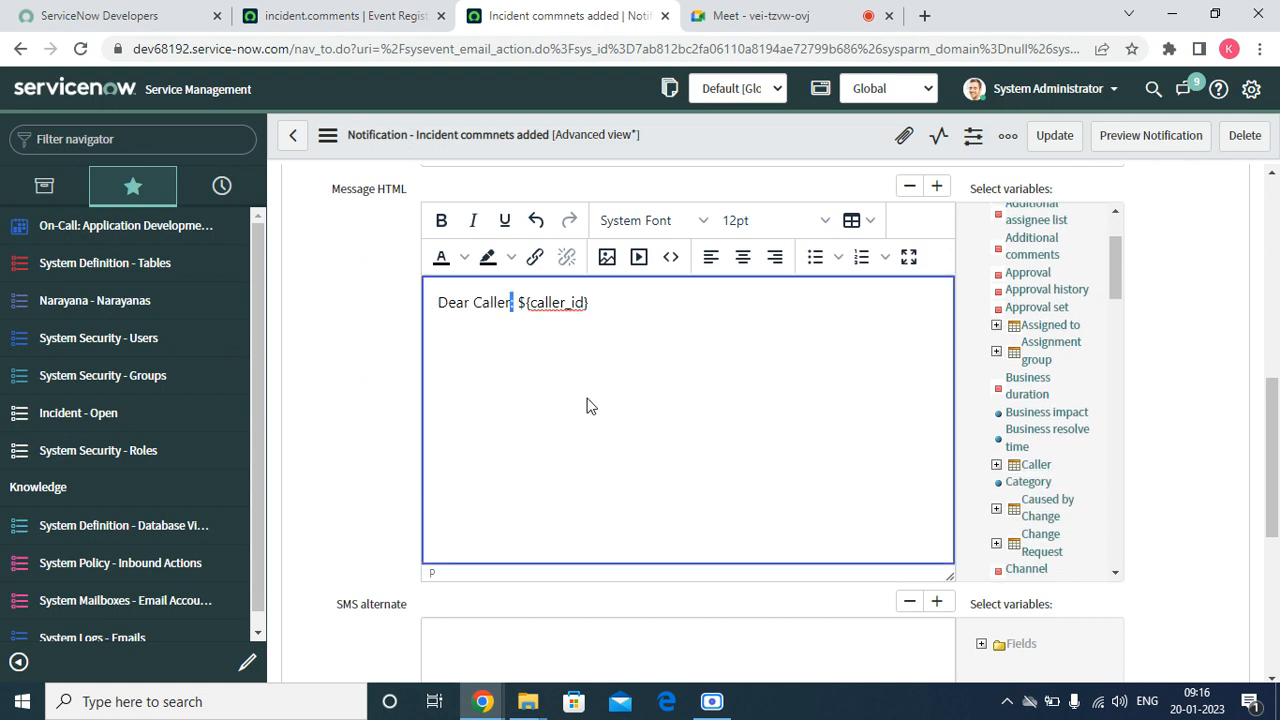
{"action": "key", "text": "BackSpace"}
{"action": "key", "text": "BackSpace"}
{"action": "key", "text": "BackSpace"}
{"action": "key", "text": "BackSpace"}
{"action": "key", "text": "BackSpace"}
{"action": "key", "text": "BackSpace"}
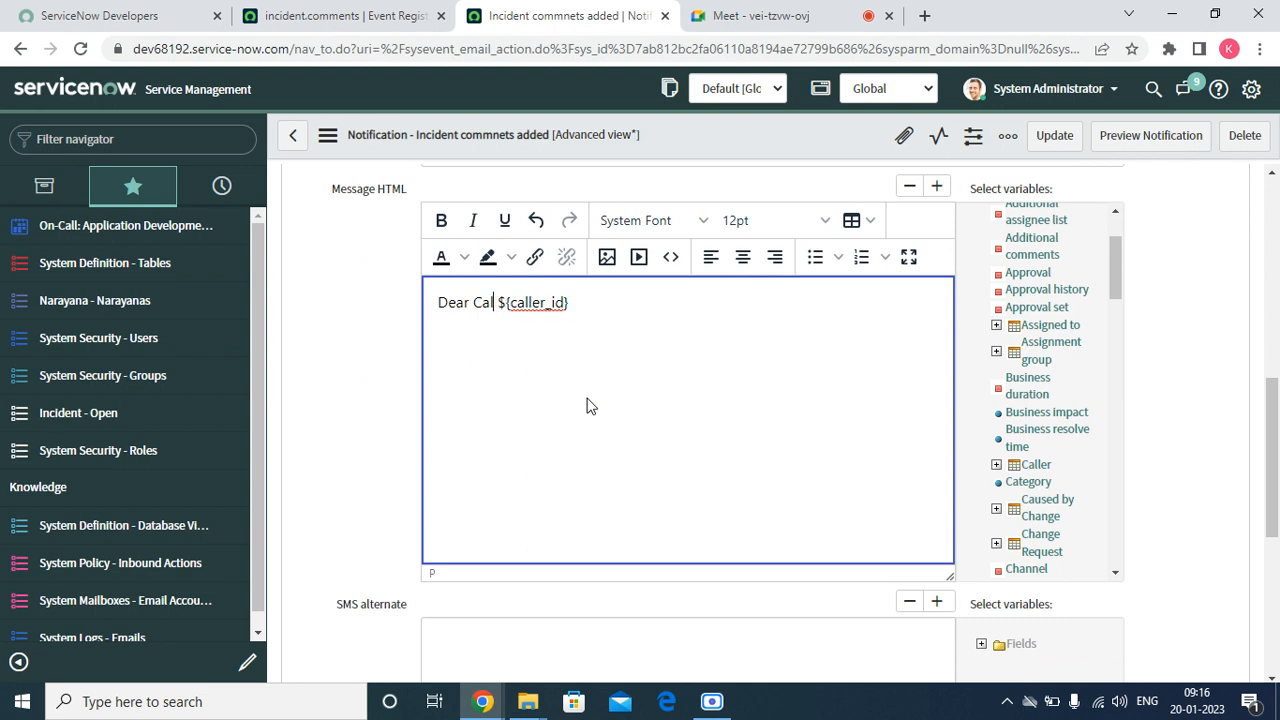
{"action": "key", "text": "BackSpace"}
{"action": "key", "text": "Right"}
{"action": "key", "text": "Right"}
{"action": "key", "text": "Right"}
{"action": "key", "text": "Right"}
{"action": "key", "text": "Right"}
{"action": "key", "text": "Right"}
{"action": "key", "text": "Right"}
{"action": "key", "text": "Right"}
{"action": "key", "text": "Right"}
{"action": "key", "text": "Right"}
{"action": "key", "text": "Right"}
{"action": "key", "text": "Right"}
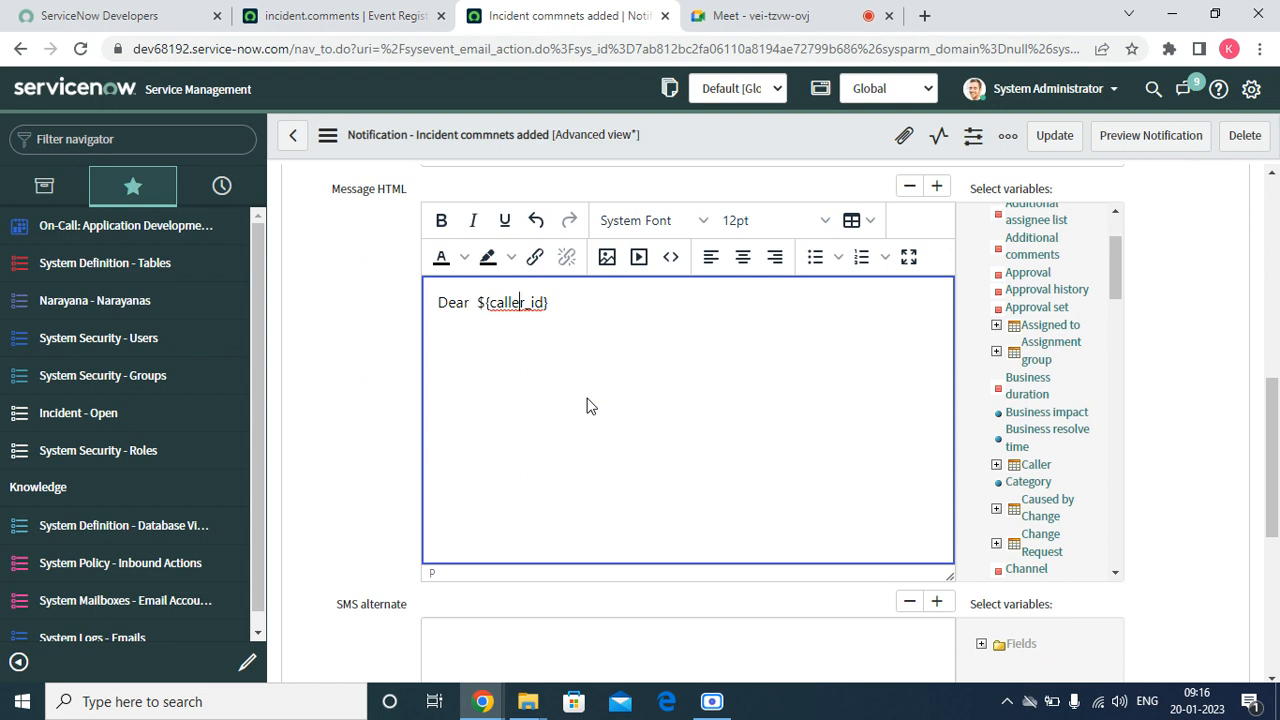
{"action": "type", "text": ","}
Below the greeting, write the line "Commented were added to the incident."
{"action": "key", "text": "Return"}
{"action": "key", "text": "Return"}
{"action": "key", "text": "Return"}
{"action": "key", "text": "Return"}
{"action": "key", "text": "BackSpace"}
{"action": "key", "text": "BackSpace"}
{"action": "key", "text": "BackSpace"}
{"action": "type", "text": "Commet"}
{"action": "key", "text": "BackSpace"}
{"action": "type", "text": "nted a"}
{"action": "key", "text": "BackSpace"}
{"action": "type", "text": "wer e"}
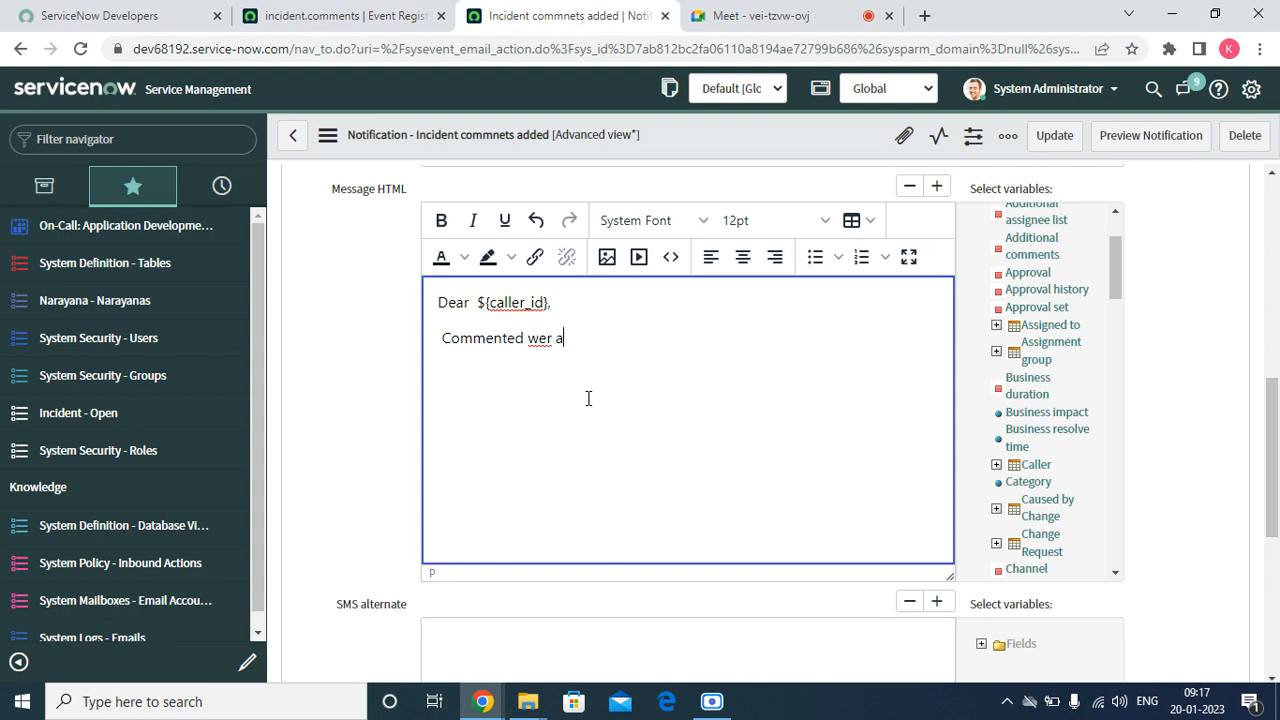
{"action": "key", "text": "BackSpace"}
{"action": "key", "text": "BackSpace"}
{"action": "key", "text": "BackSpace"}
{"action": "key", "text": "BackSpace"}
{"action": "type", "text": "re added to the incidents"}
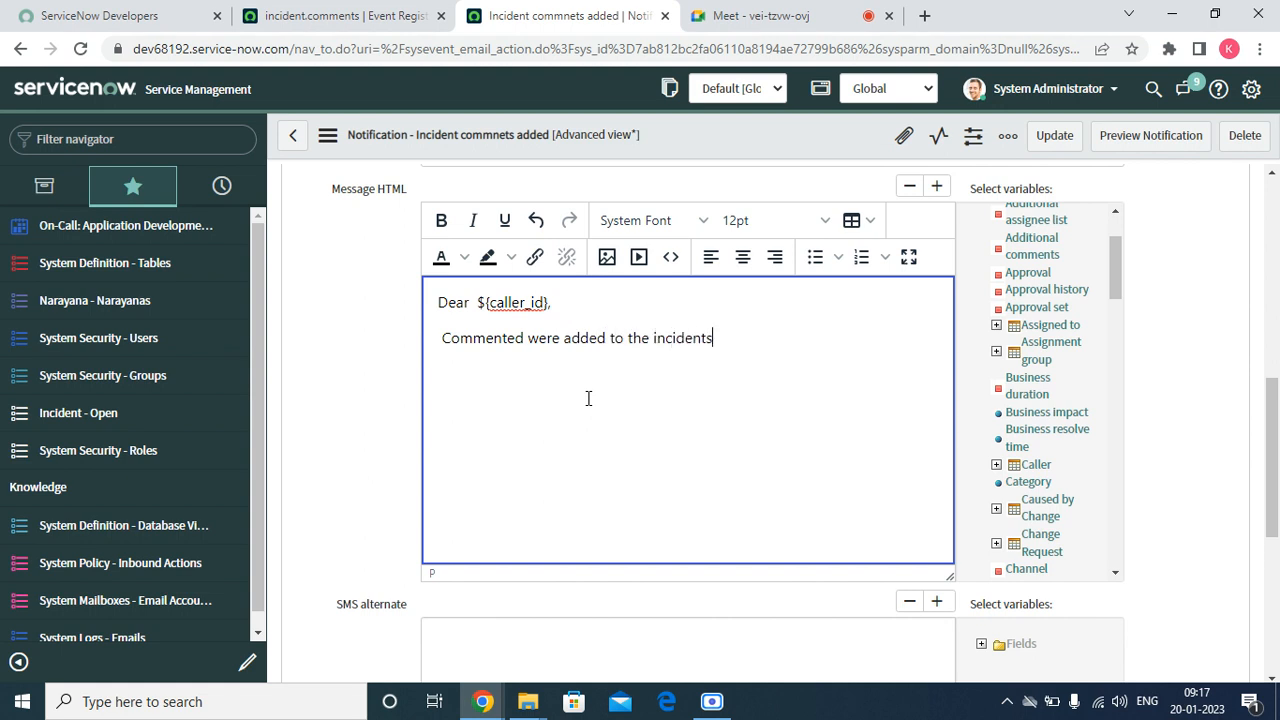
{"action": "key", "text": "BackSpace"}
{"action": "type", "text": "."}
On a new line, insert the Additional comments variable and end it with a period
{"action": "key", "text": "Return"}
{"action": "left_click", "coordinate": [1026, 250]}
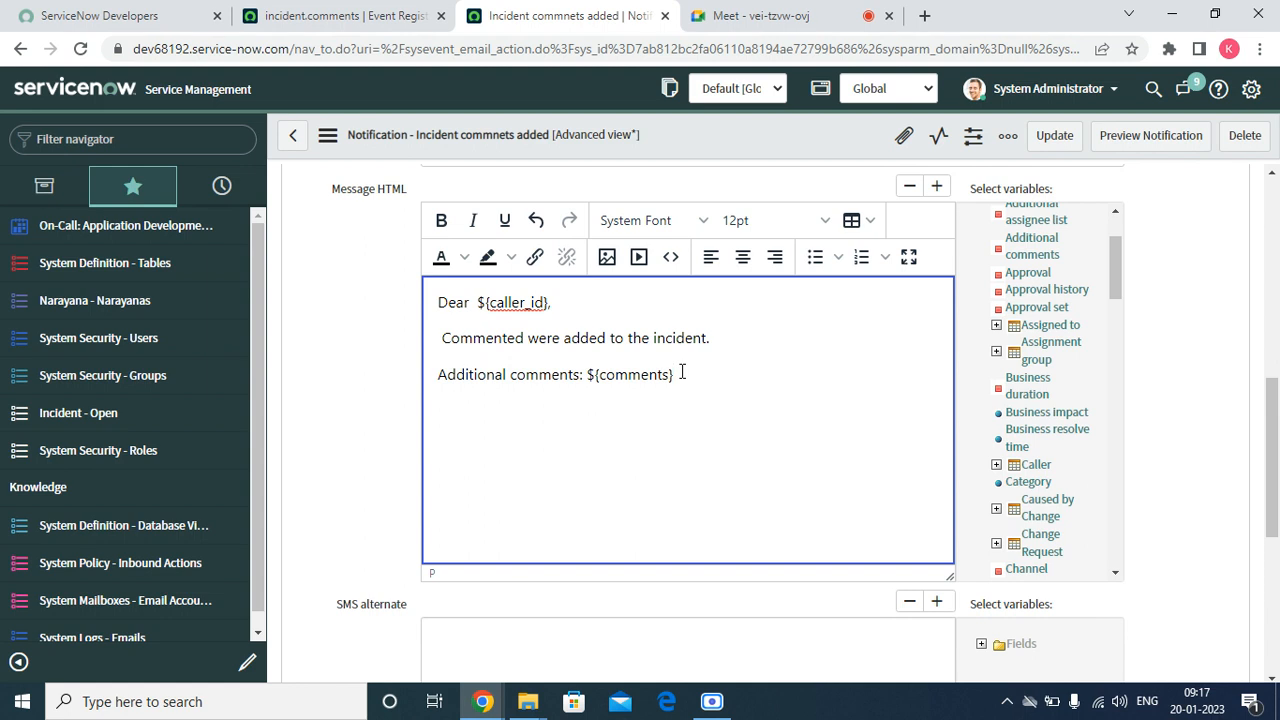
{"action": "type", "text": "."}
Below the comments variable, write the line "Please check the comments.", deleting any rejected wording
{"action": "key", "text": "Return"}
{"action": "type", "text": "Please chck"}
{"action": "key", "text": "BackSpace"}
{"action": "key", "text": "BackSpace"}
{"action": "type", "text": "eck and c"}
{"action": "key", "text": "BackSpace"}
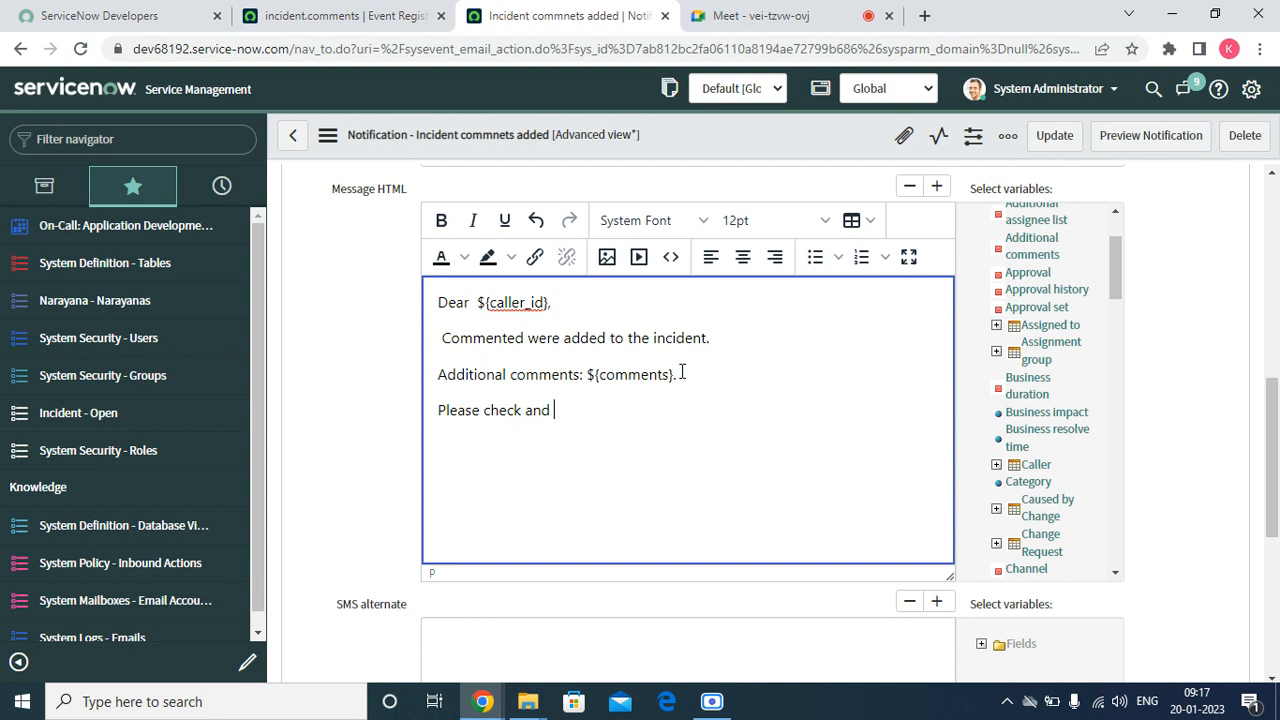
{"action": "type", "text": "add the details"}
{"action": "key", "text": "BackSpace"}
{"action": "key", "text": "BackSpace"}
{"action": "key", "text": "BackSpace"}
{"action": "key", "text": "BackSpace"}
{"action": "key", "text": "BackSpace"}
{"action": "key", "text": "BackSpace"}
{"action": "key", "text": "BackSpace"}
{"action": "key", "text": "BackSpace"}
{"action": "key", "text": "BackSpace"}
{"action": "key", "text": "BackSpace"}
{"action": "key", "text": "BackSpace"}
{"action": "key", "text": "BackSpace"}
{"action": "key", "text": "BackSpace"}
{"action": "key", "text": "BackSpace"}
{"action": "key", "text": "BackSpace"}
{"action": "key", "text": "BackSpace"}
{"action": "key", "text": "BackSpace"}
{"action": "key", "text": "BackSpace"}
{"action": "key", "text": "BackSpace"}
{"action": "key", "text": "BackSpace"}
{"action": "type", "text": "omment a"}
{"action": "key", "text": "BackSpace"}
{"action": "key", "text": "BackSpace"}
{"action": "type", "text": "s and reposn"}
{"action": "key", "text": "BackSpace"}
{"action": "key", "text": "BackSpace"}
{"action": "key", "text": "BackSpace"}
{"action": "key", "text": "BackSpace"}
{"action": "key", "text": "BackSpace"}
{"action": "key", "text": "BackSpace"}
{"action": "key", "text": "BackSpace"}
{"action": "key", "text": "BackSpace"}
{"action": "key", "text": "BackSpace"}
{"action": "key", "text": "BackSpace"}
{"action": "key", "text": "BackSpace"}
{"action": "key", "text": "BackSpace"}
{"action": "key", "text": "BackSpace"}
{"action": "key", "text": "BackSpace"}
{"action": "key", "text": "BackSpace"}
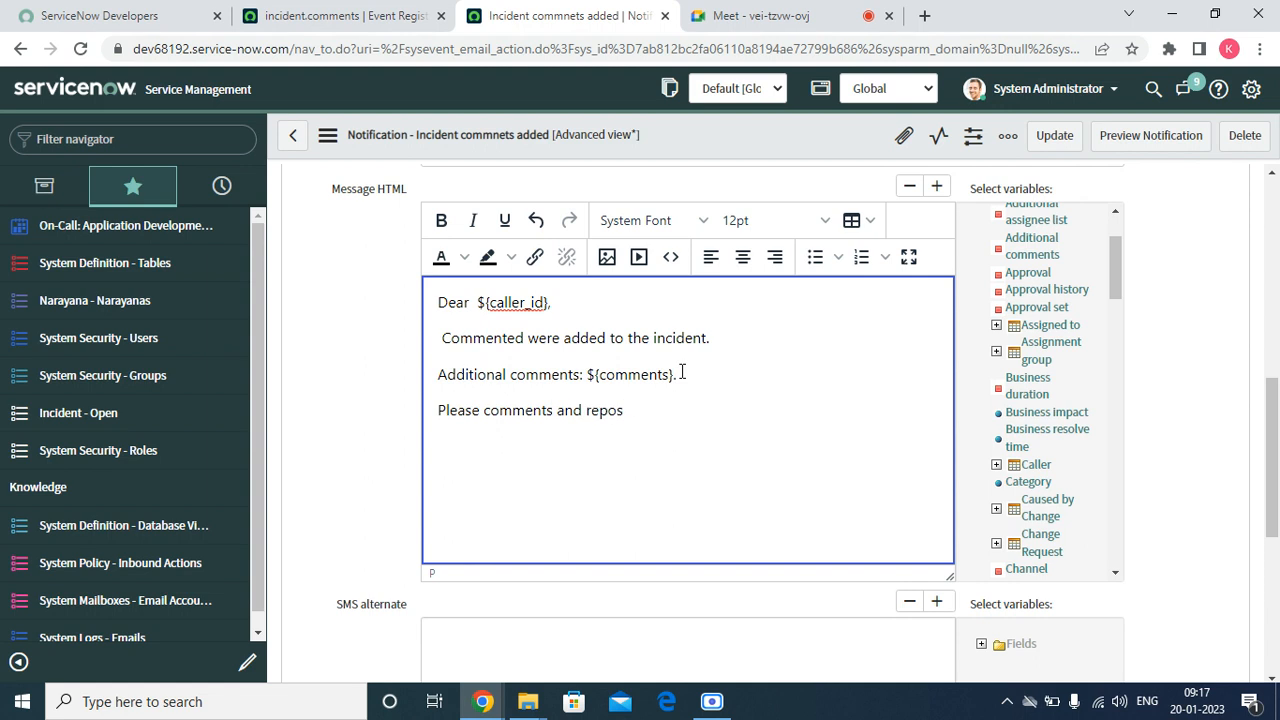
{"action": "key", "text": "BackSpace"}
{"action": "key", "text": "BackSpace"}
{"action": "key", "text": "BackSpace"}
{"action": "key", "text": "BackSpace"}
{"action": "key", "text": "BackSpace"}
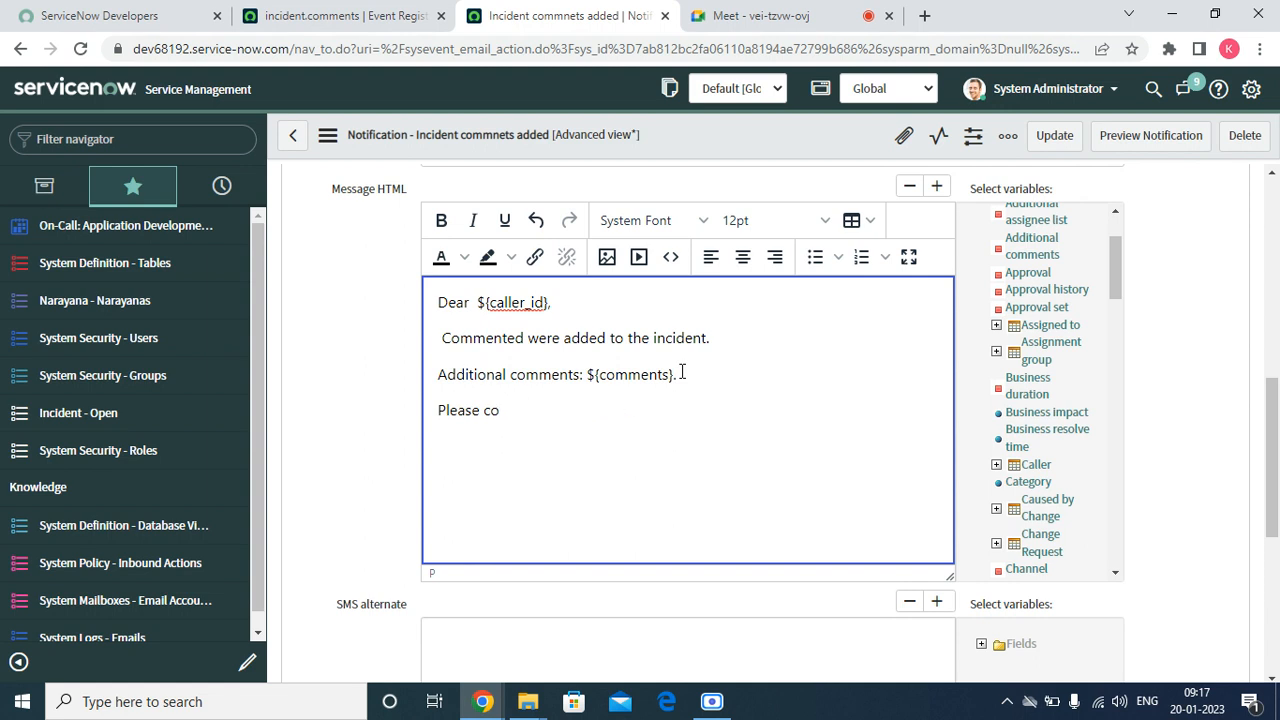
{"action": "type", "text": "check the comments. I f"}
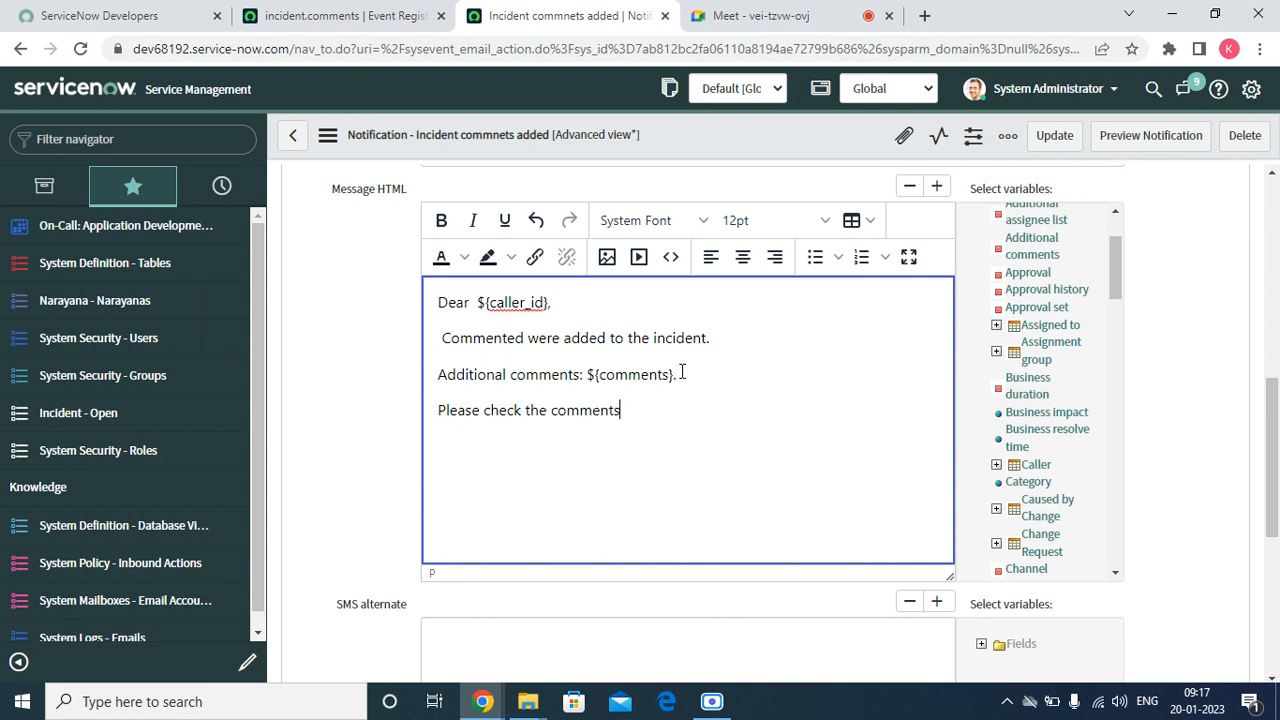
{"action": "key", "text": "BackSpace"}
{"action": "key", "text": "BackSpace"}
{"action": "type", "text": "f the reposed"}
{"action": "key", "text": "BackSpace"}
{"action": "key", "text": "BackSpace"}
{"action": "key", "text": "BackSpace"}
{"action": "key", "text": "BackSpace"}
{"action": "key", "text": "BackSpace"}
{"action": "key", "text": "BackSpace"}
{"action": "key", "text": "BackSpace"}
{"action": "key", "text": "BackSpace"}
{"action": "key", "text": "BackSpace"}
{"action": "key", "text": "BackSpace"}
{"action": "key", "text": "BackSpace"}
{"action": "key", "text": "BackSpace"}
{"action": "key", "text": "BackSpace"}
{"action": "key", "text": "BackSpace"}
Add the closing line "Thanks and Regards," to the message body
{"action": "key", "text": "Return"}
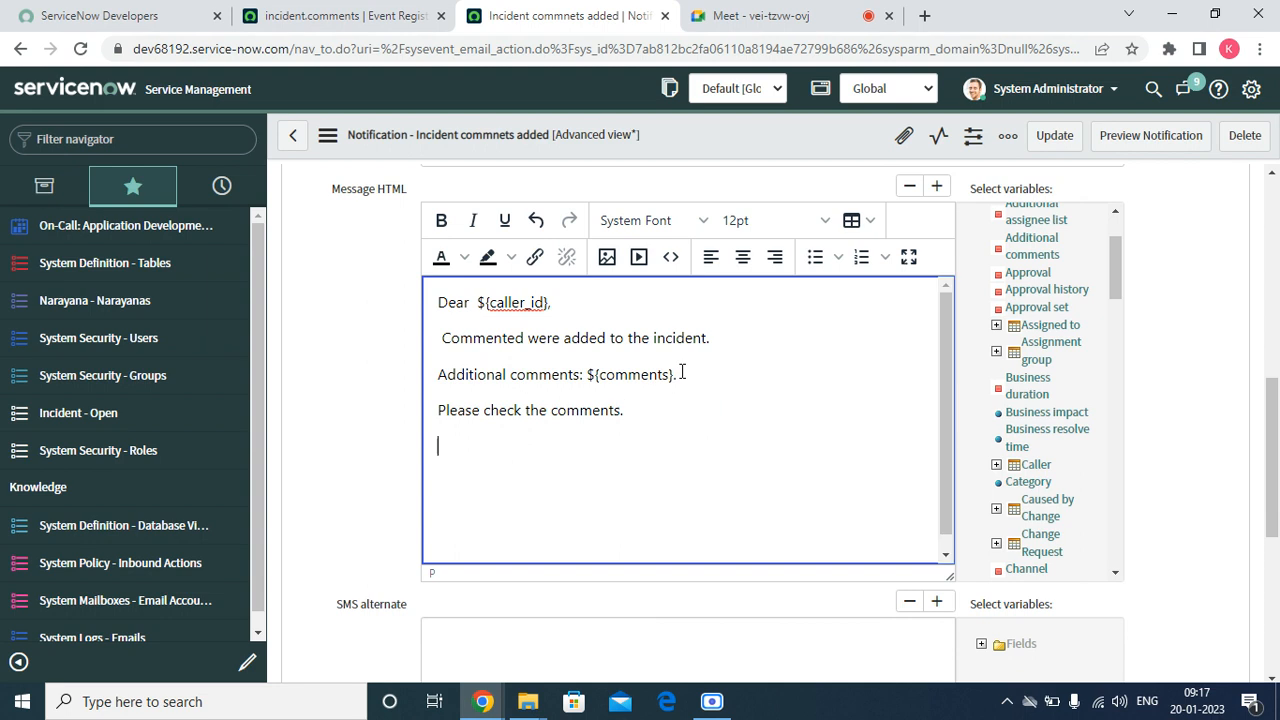
{"action": "key", "text": "Return"}
{"action": "key", "text": "BackSpace"}
{"action": "type", "text": "Thanks and Rrgra"}
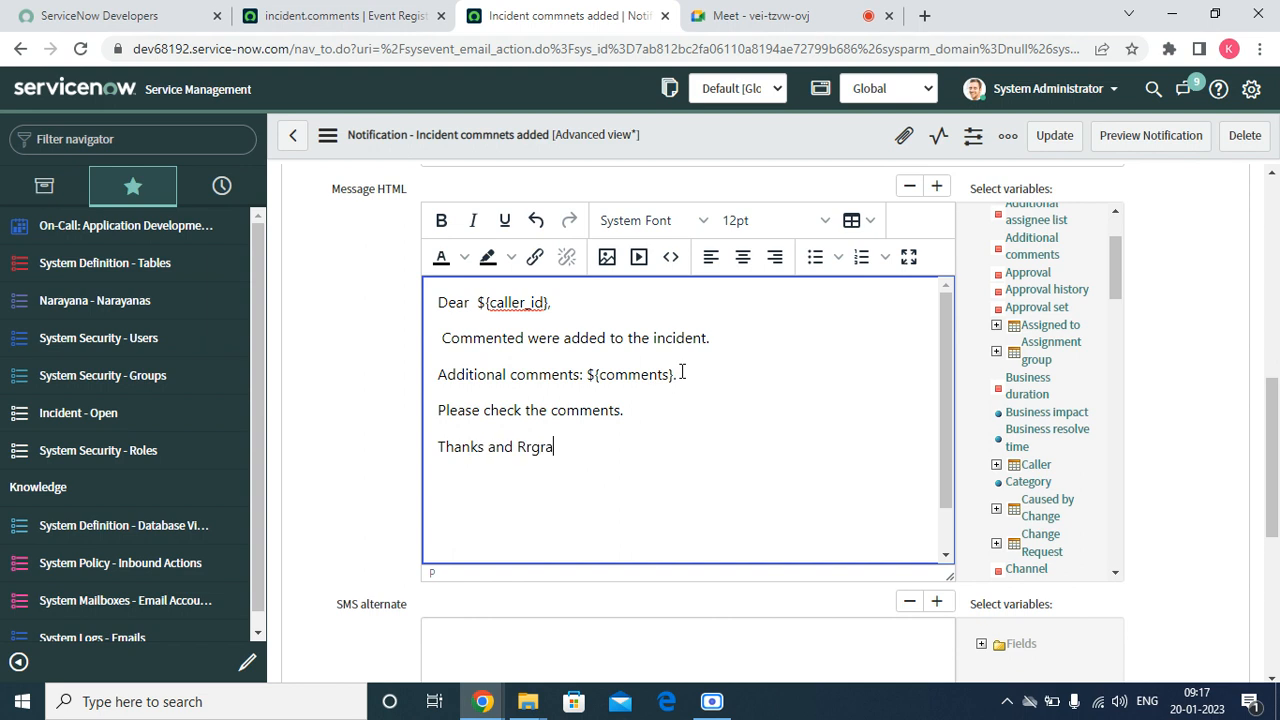
{"action": "key", "text": "BackSpace"}
{"action": "key", "text": "BackSpace"}
{"action": "key", "text": "BackSpace"}
{"action": "key", "text": "BackSpace"}
{"action": "type", "text": "egards,"}
Sign the message as "Global IT Support." on a new line
{"action": "key", "text": "Return"}
{"action": "type", "text": "GLob"}
{"action": "key", "text": "BackSpace"}
{"action": "key", "text": "BackSpace"}
{"action": "key", "text": "BackSpace"}
{"action": "key", "text": "BackSpace"}
{"action": "key", "text": "BackSpace"}
{"action": "key", "text": "Return"}
{"action": "type", "text": "Blo"}
{"action": "key", "text": "BackSpace"}
{"action": "key", "text": "BackSpace"}
{"action": "key", "text": "BackSpace"}
{"action": "type", "text": "Global IT "}
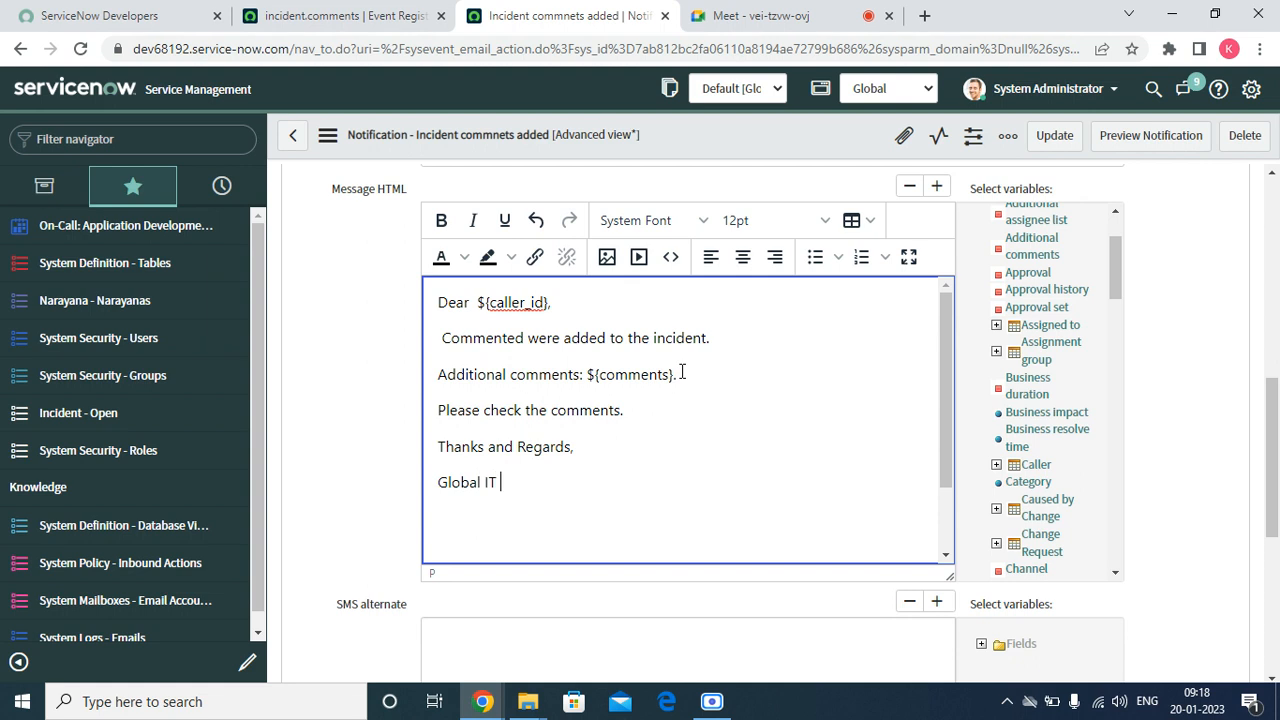
{"action": "type", "text": "Support."}
Add a final line starting with "Please reach on" that gives the support e-mail address or phone number
{"action": "key", "text": "Return"}
{"action": "type", "text": "Please c"}
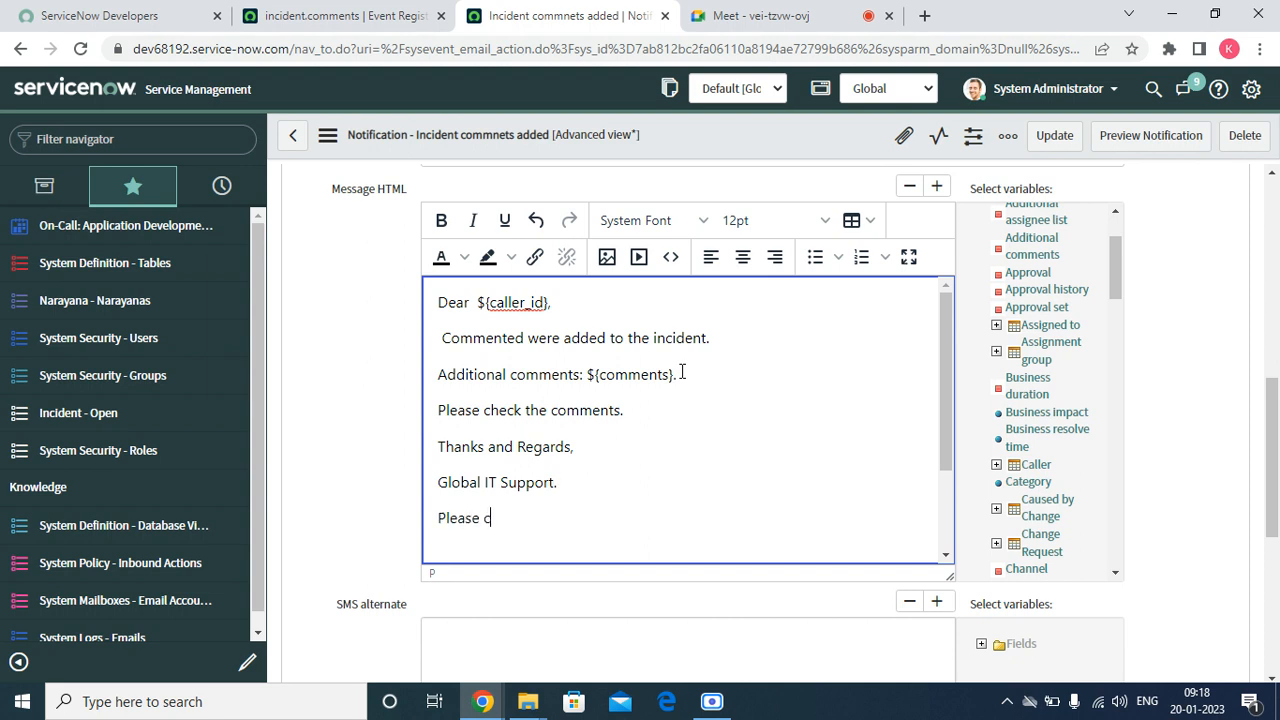
{"action": "key", "text": "BackSpace"}
{"action": "type", "text": "readc"}
{"action": "key", "text": "BackSpace"}
{"action": "key", "text": "BackSpace"}
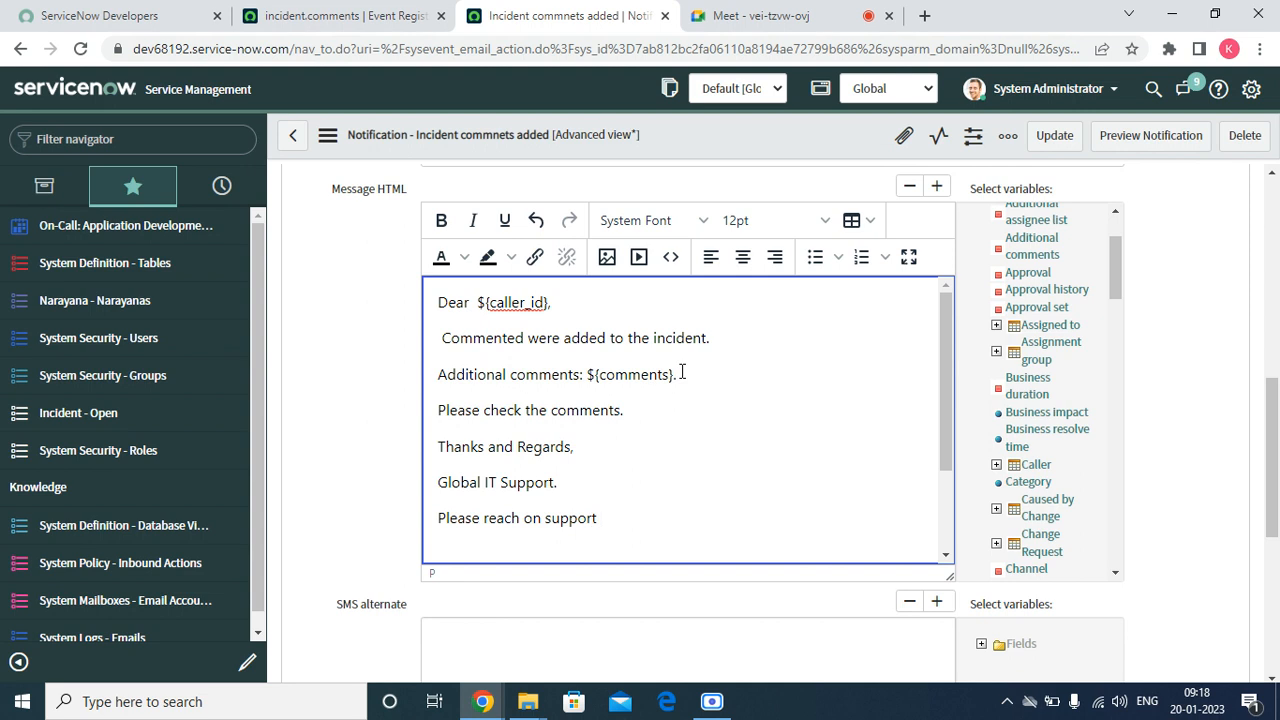
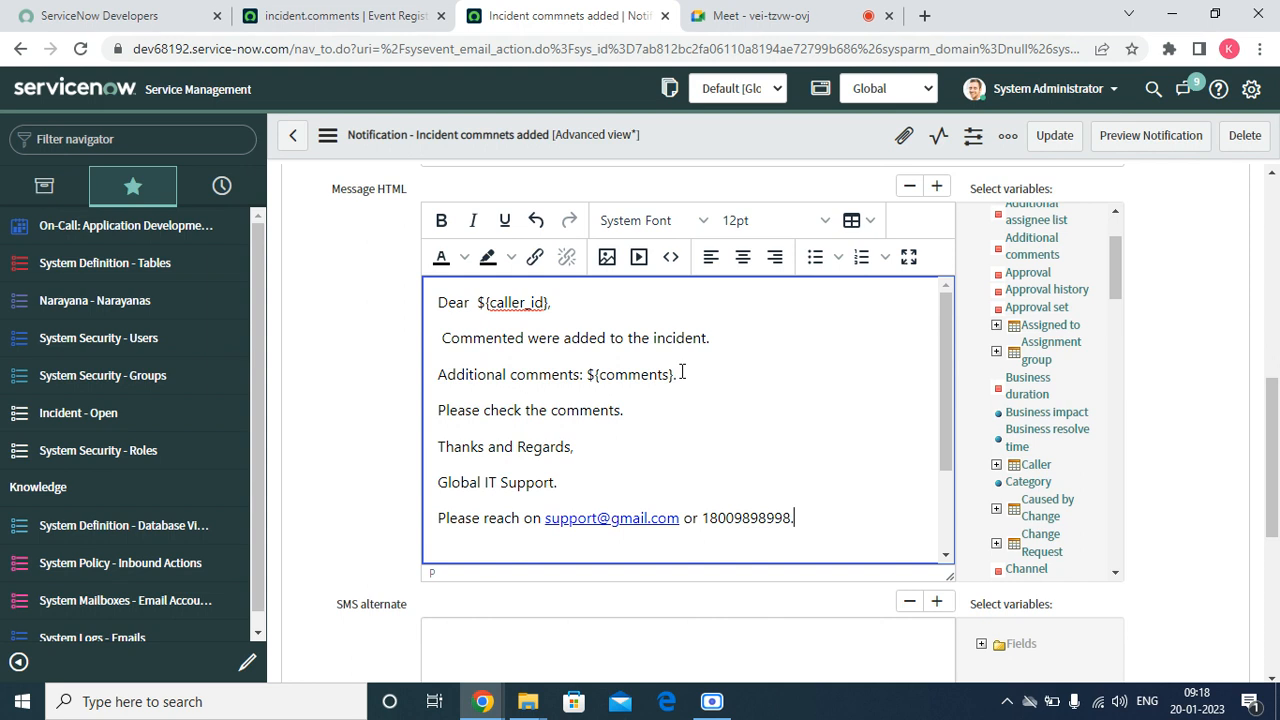
Save the notification and stay on its form
{"action": "scroll", "coordinate": [751, 313], "scroll_direction": "up", "scroll_amount": 10}
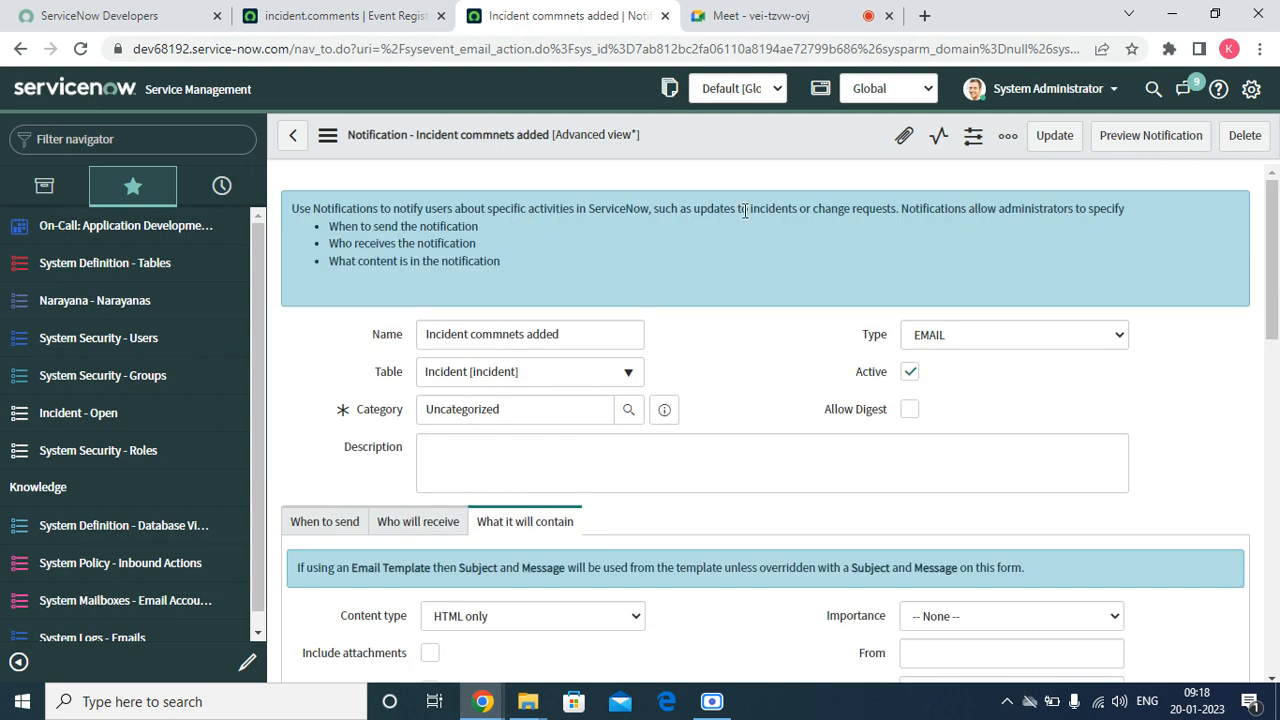
{"action": "right_click", "coordinate": [727, 132]}
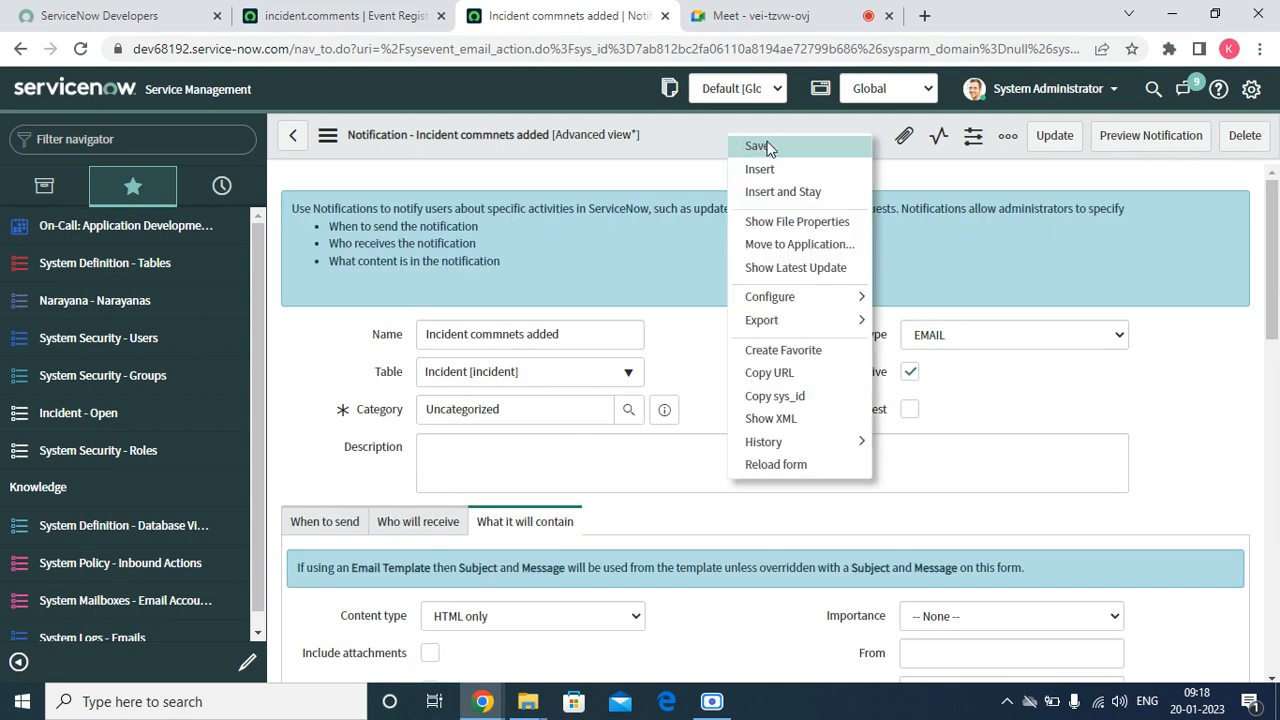
{"action": "left_click", "coordinate": [758, 146]}
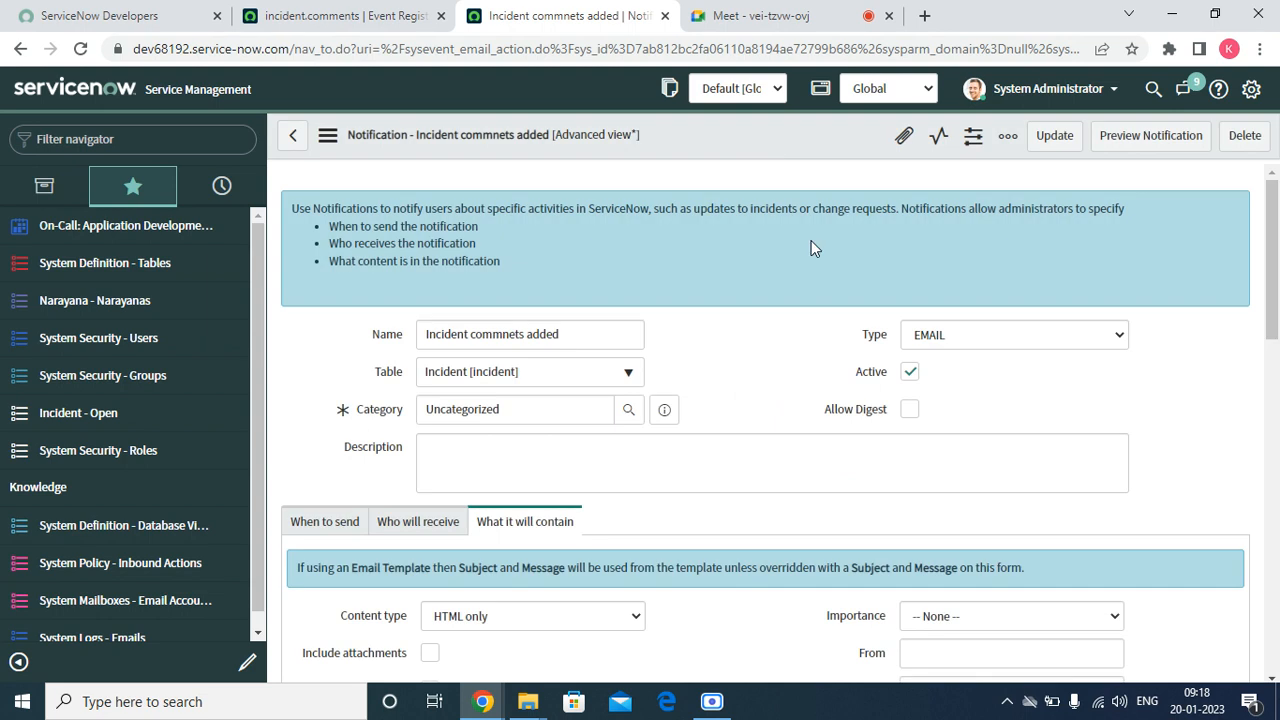
Preview the notification, examine its recipients, subject and full message body, and close the preview
{"action": "scroll", "coordinate": [842, 311], "scroll_direction": "down", "scroll_amount": 15}
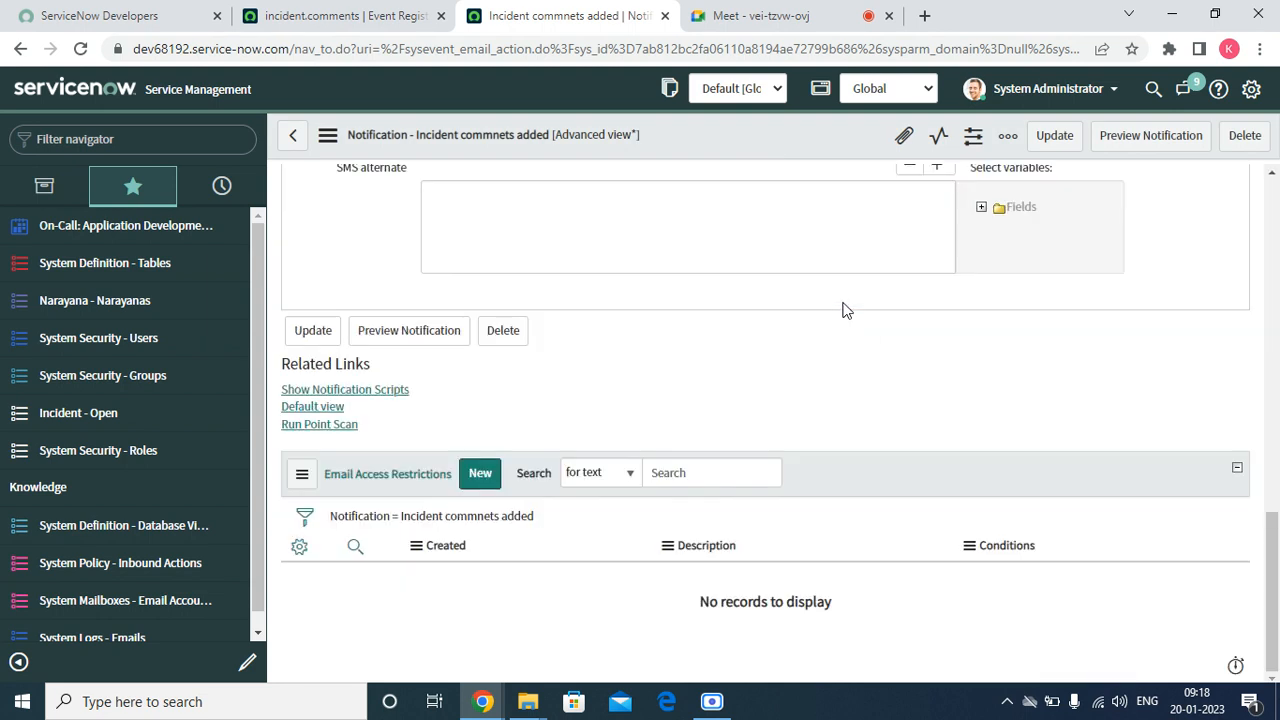
{"action": "scroll", "coordinate": [847, 310], "scroll_direction": "up", "scroll_amount": 15}
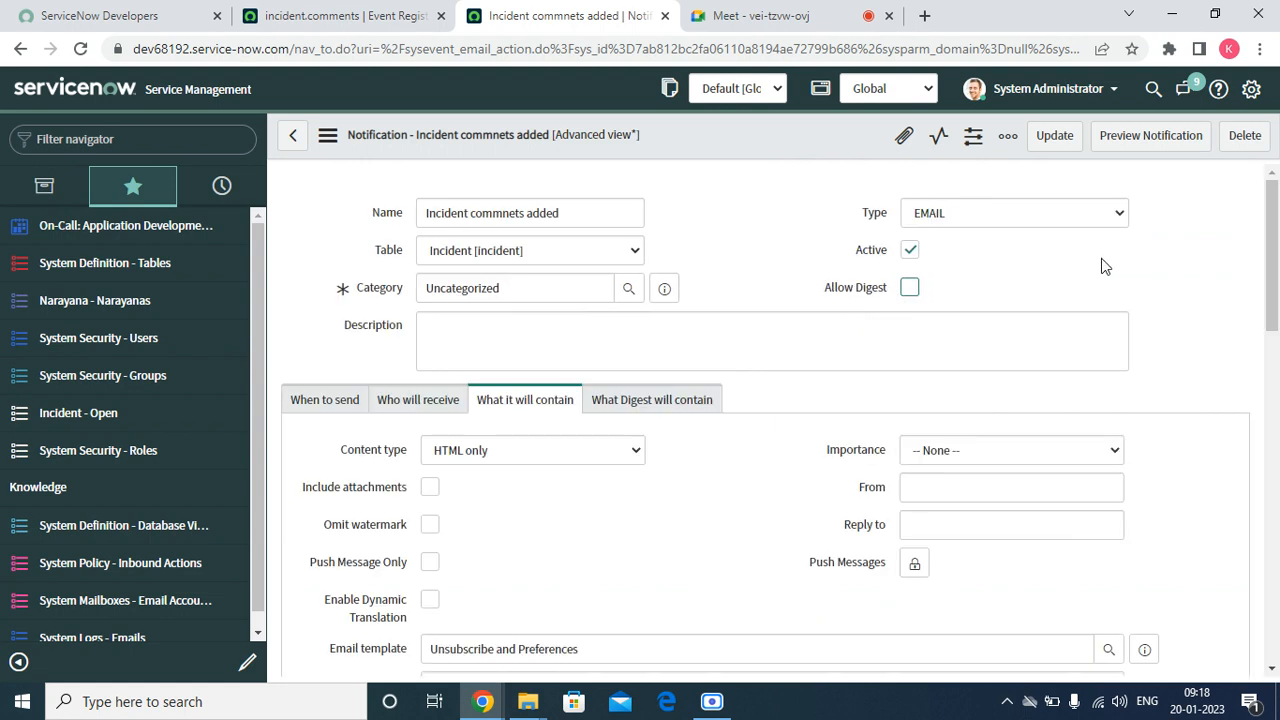
{"action": "left_click", "coordinate": [1151, 136]}
{"action": "left_click", "coordinate": [1151, 136]}
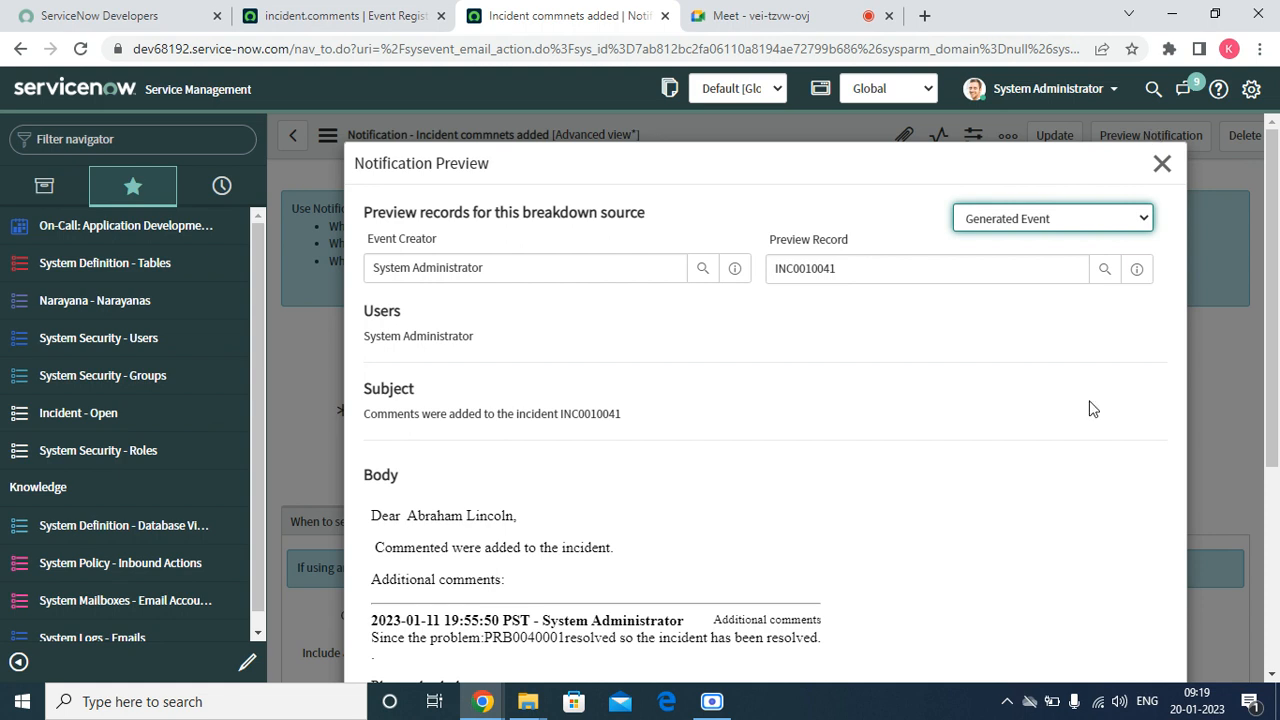
{"action": "scroll", "coordinate": [651, 477], "scroll_direction": "down", "scroll_amount": 3}
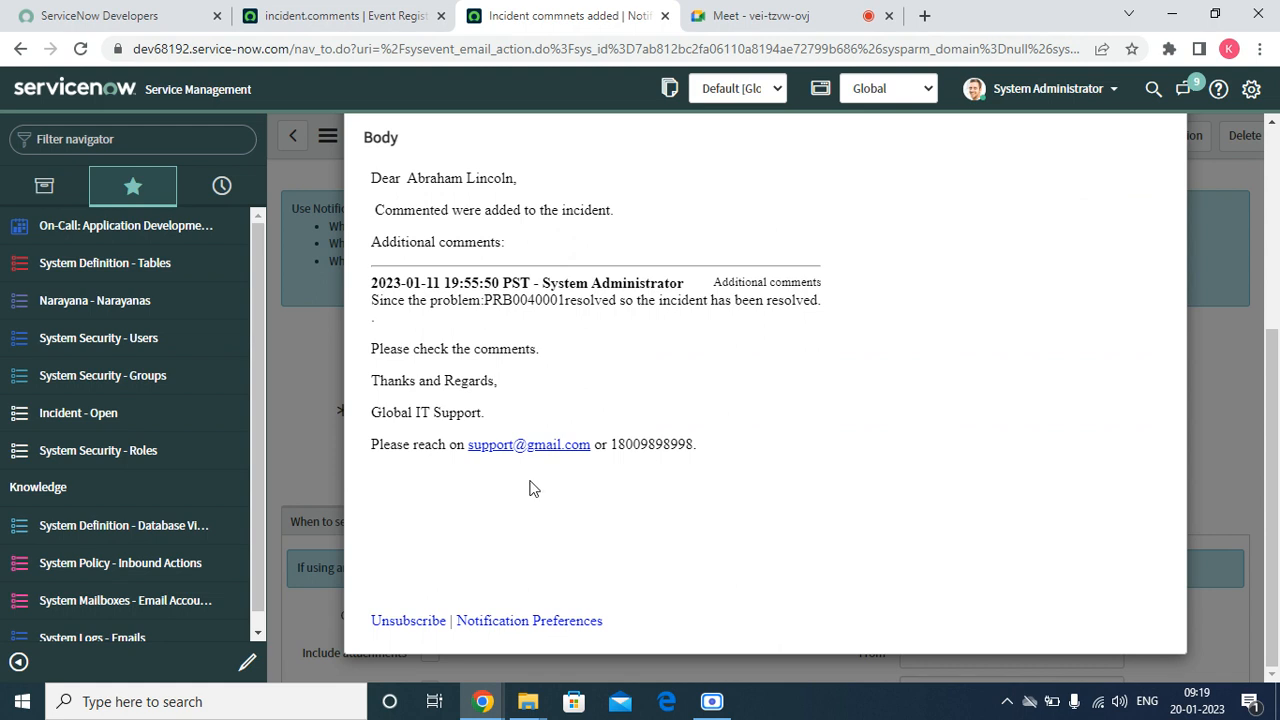
{"action": "scroll", "coordinate": [416, 465], "scroll_direction": "up", "scroll_amount": 3}
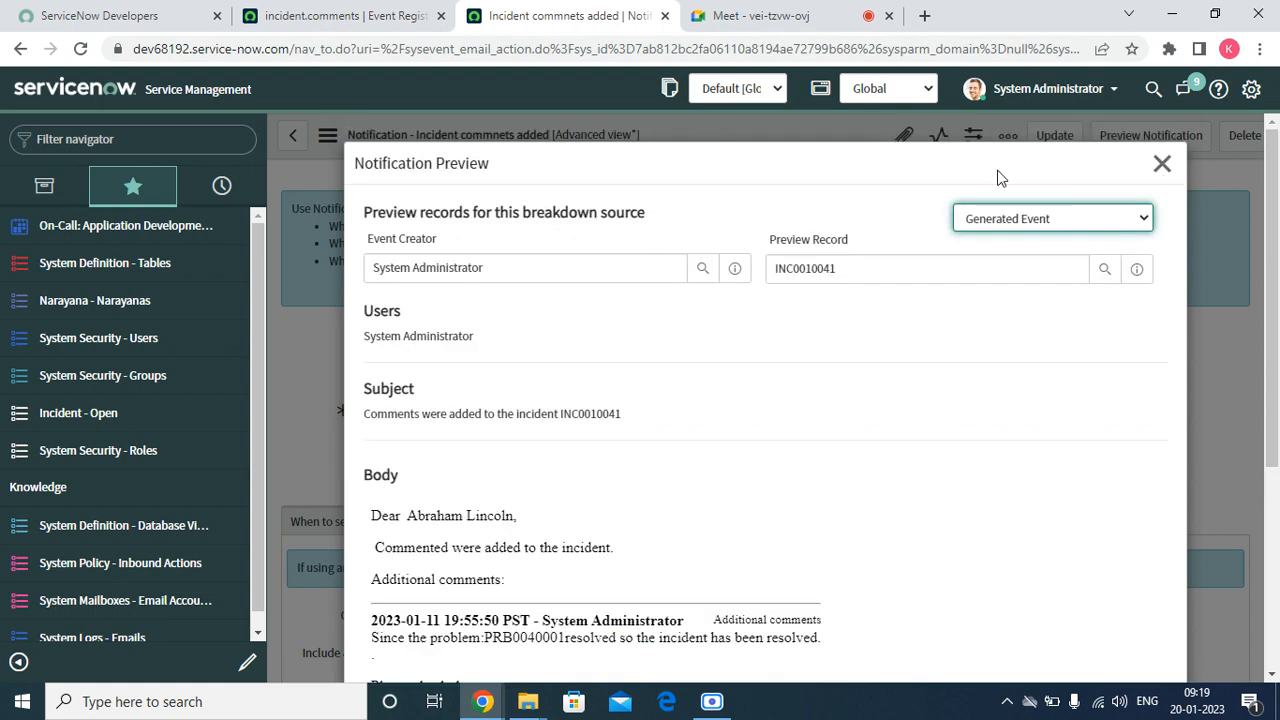
{"action": "left_click", "coordinate": [1161, 163]}
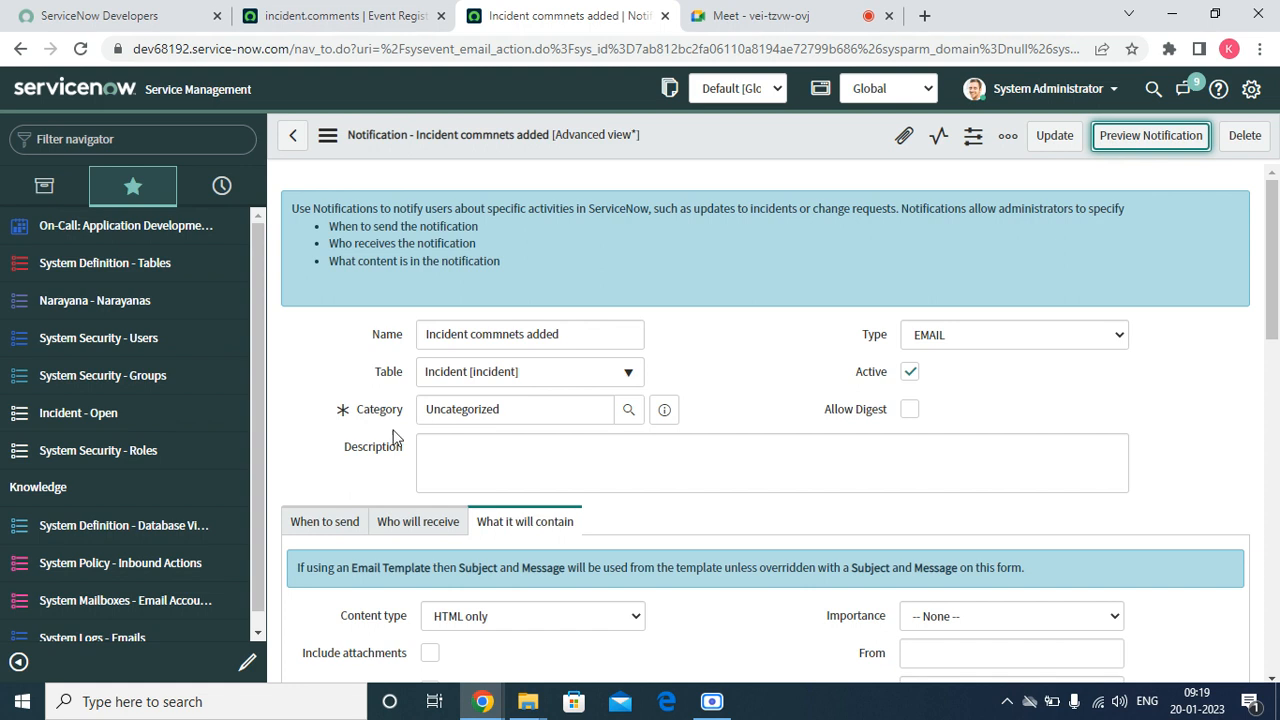
{"action": "left_click", "coordinate": [340, 521]}
{"action": "scroll", "coordinate": [891, 476], "scroll_direction": "down", "scroll_amount": 15}
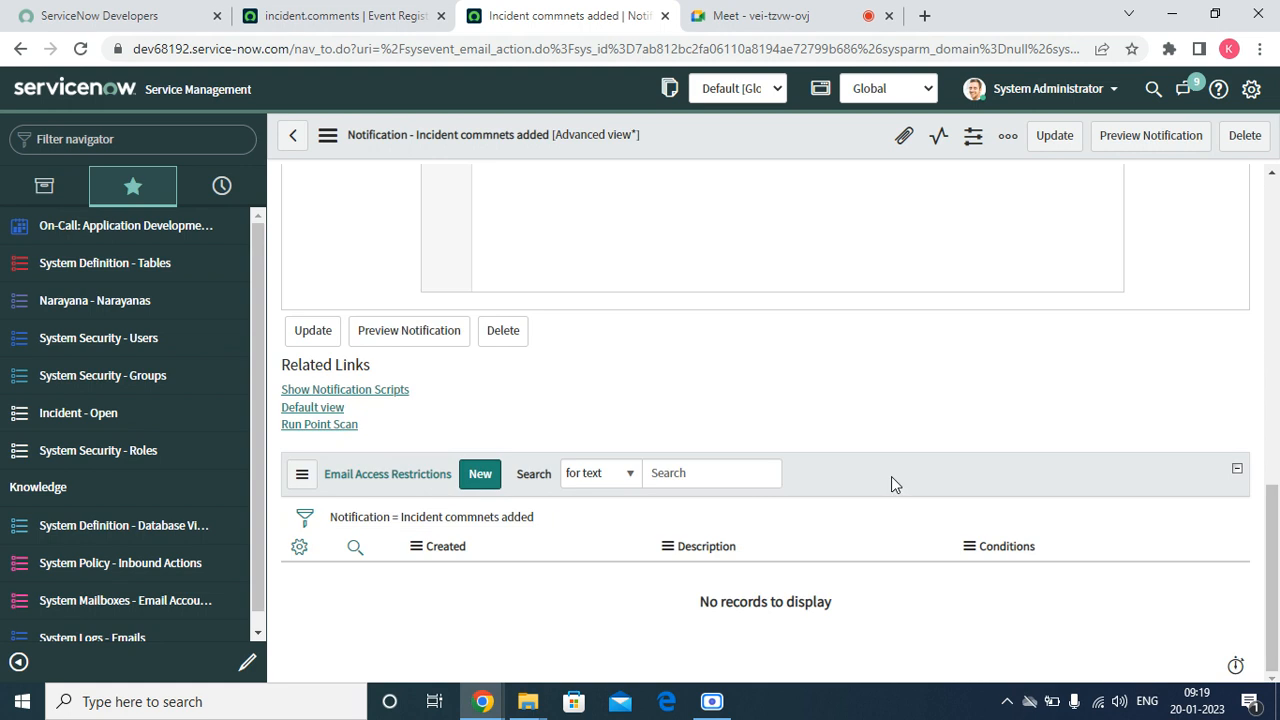
{"action": "left_click_drag", "start_coordinate": [1270, 528], "coordinate": [1276, 264]}
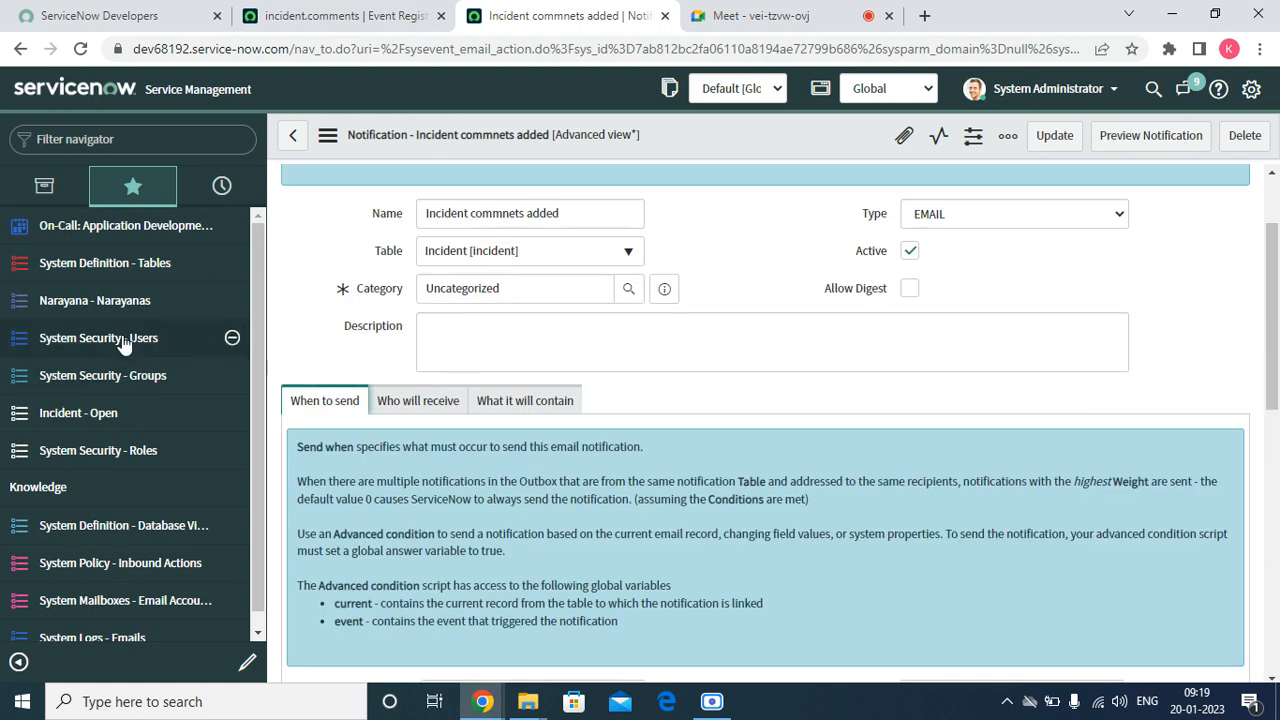
Open the business rules configured for the Incident table from the open incidents list and start a new rule
{"action": "left_click", "coordinate": [96, 412]}
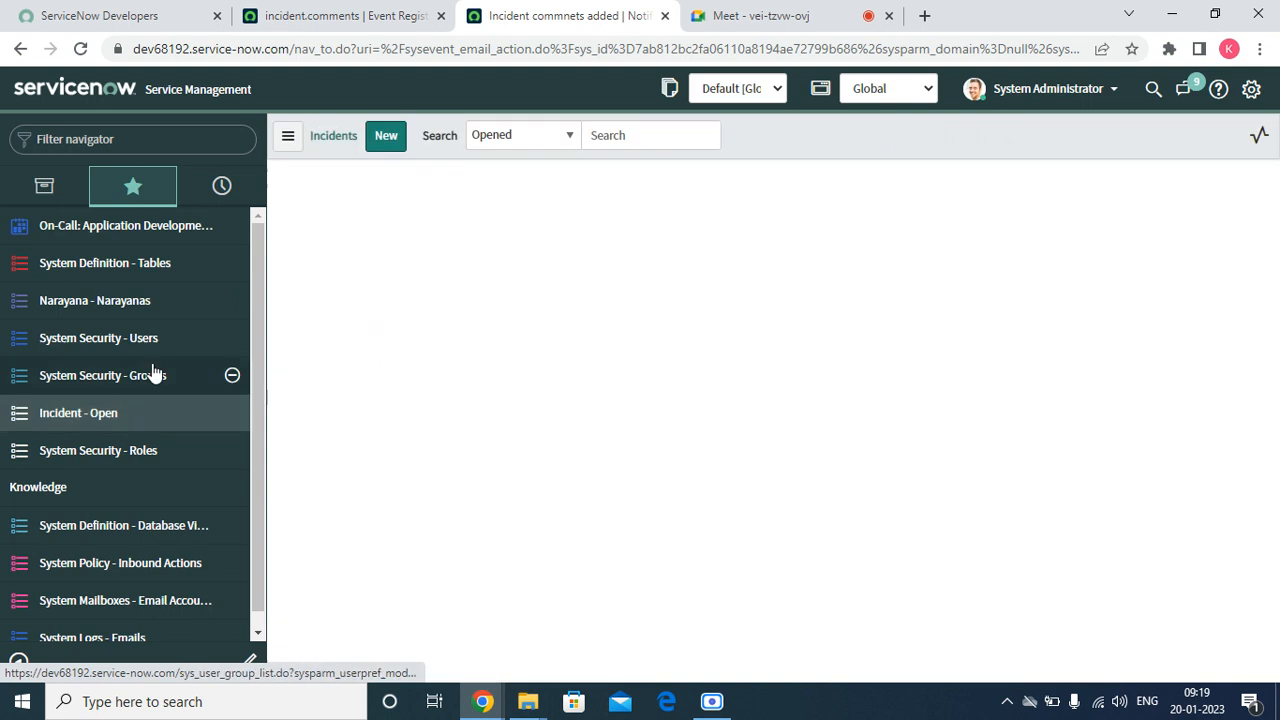
{"action": "right_click", "coordinate": [404, 217]}
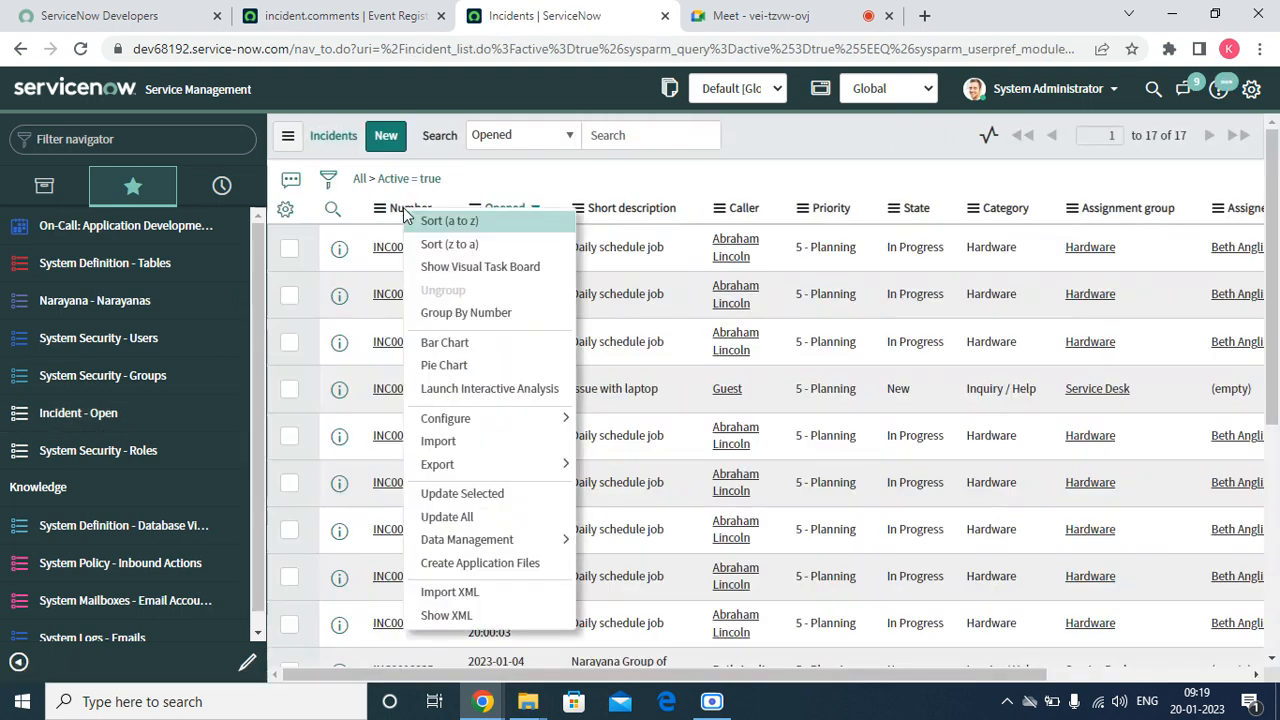
{"action": "mouse_move", "coordinate": [486, 417]}
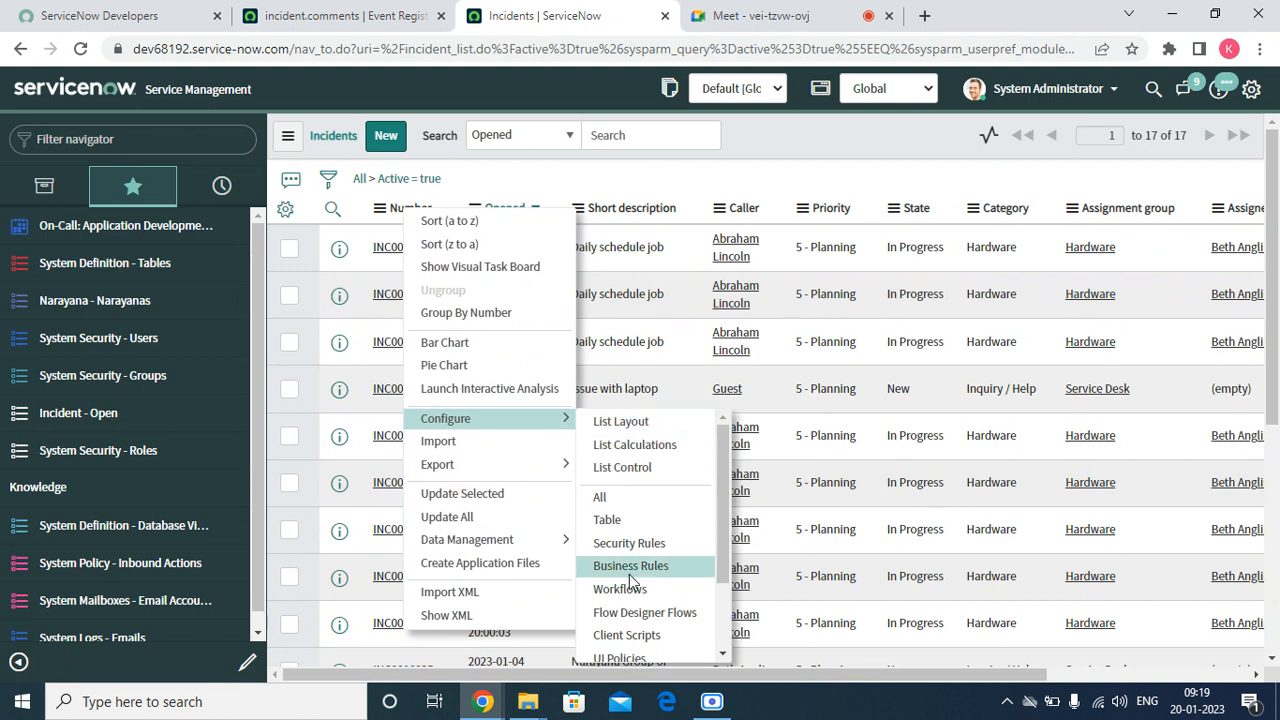
{"action": "left_click", "coordinate": [630, 567]}
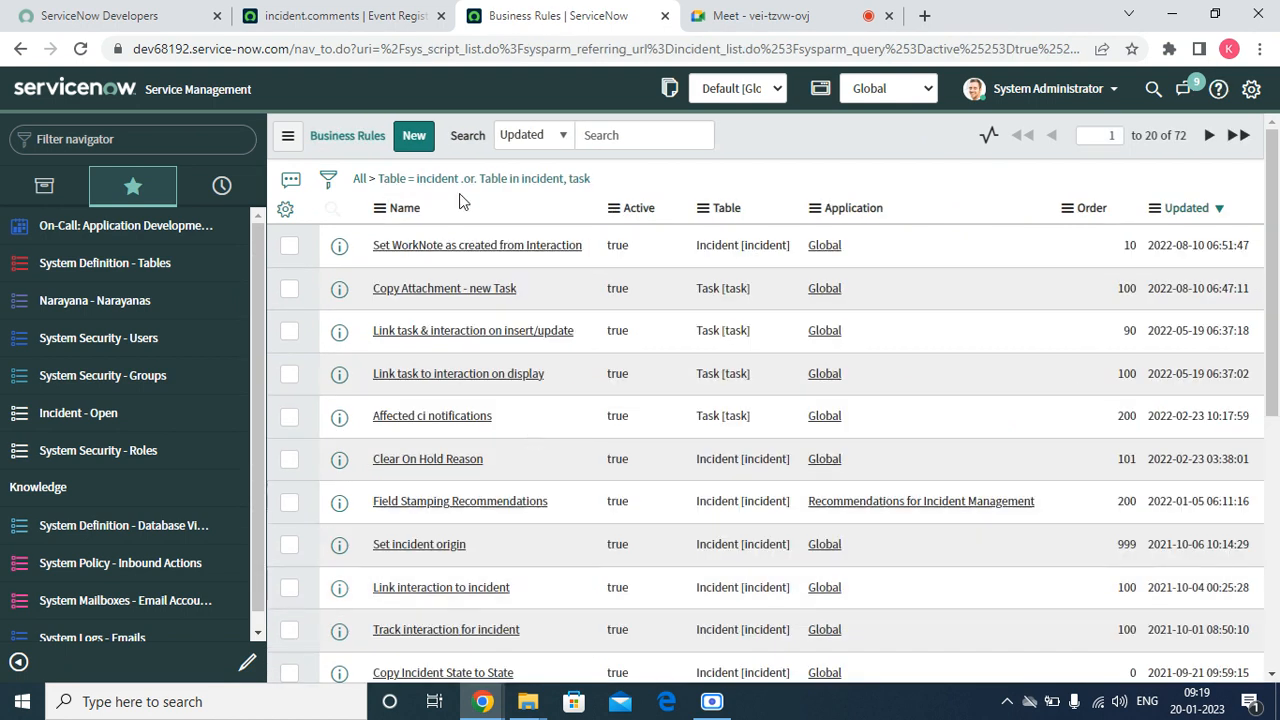
{"action": "left_click", "coordinate": [428, 139]}
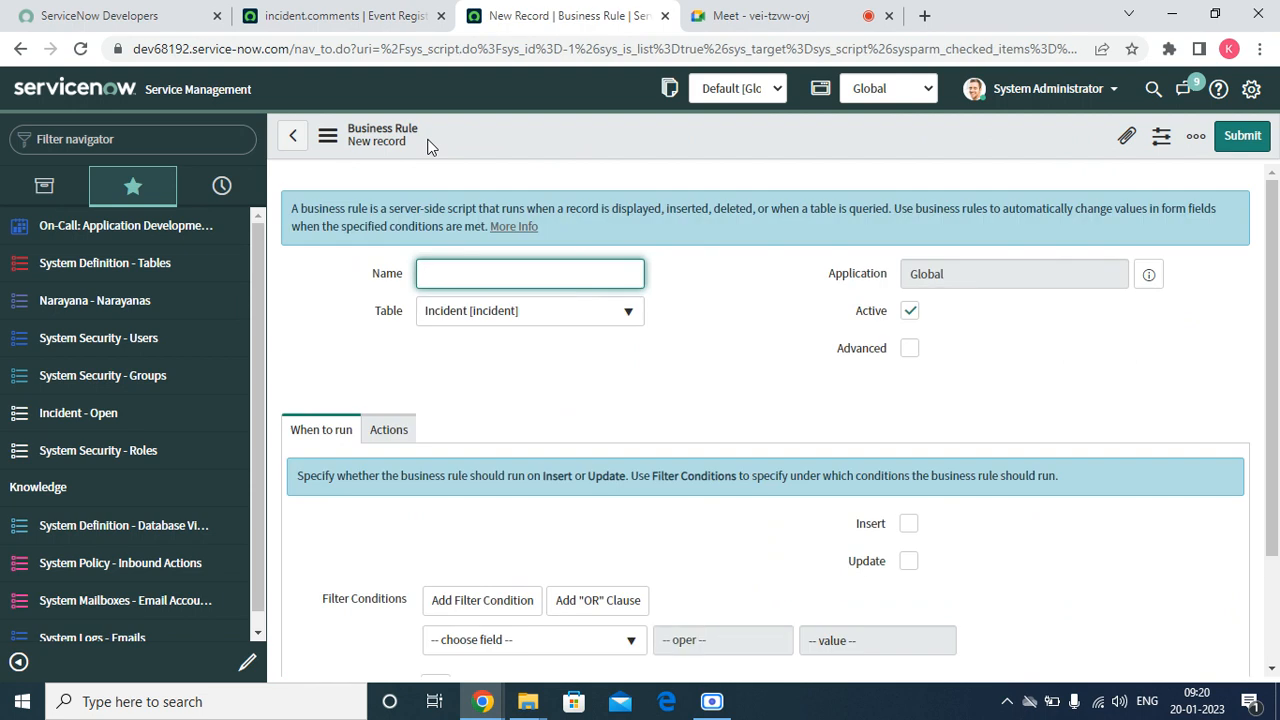
Name the business rule "Incident commens were added" and enable its Advanced option
{"action": "type", "text": "Incident commens were added"}
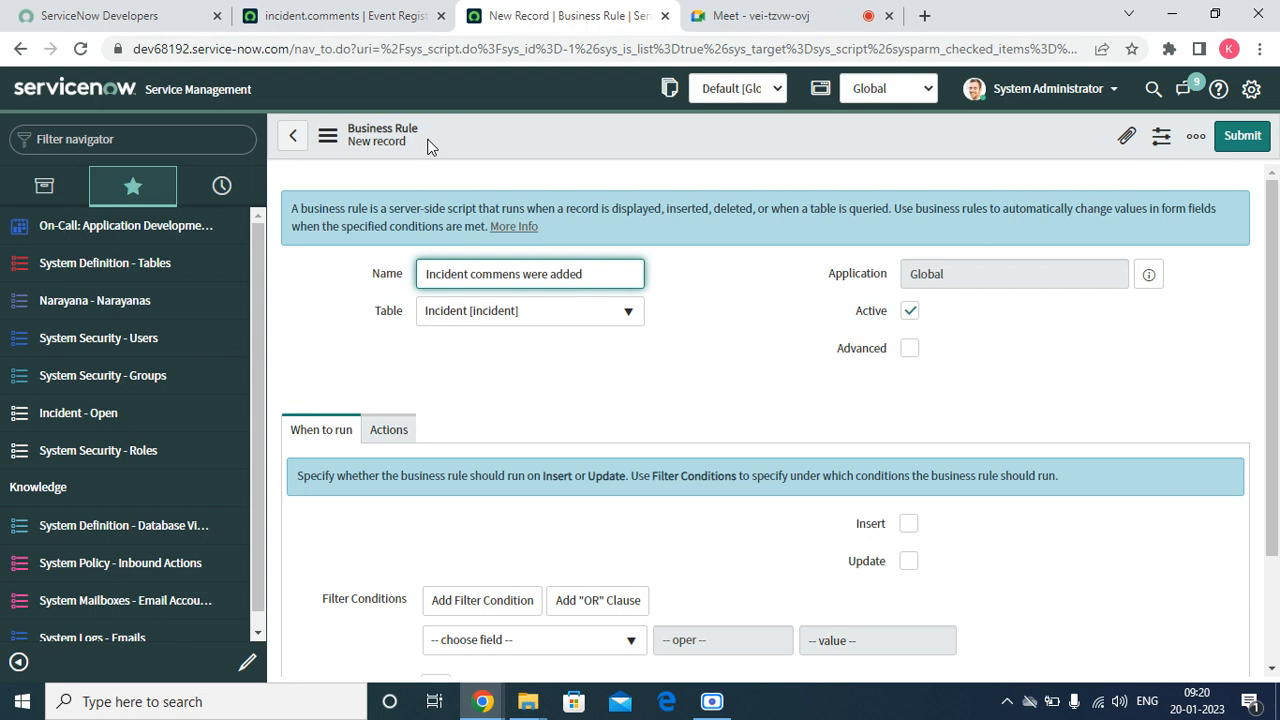
{"action": "left_click", "coordinate": [909, 348]}
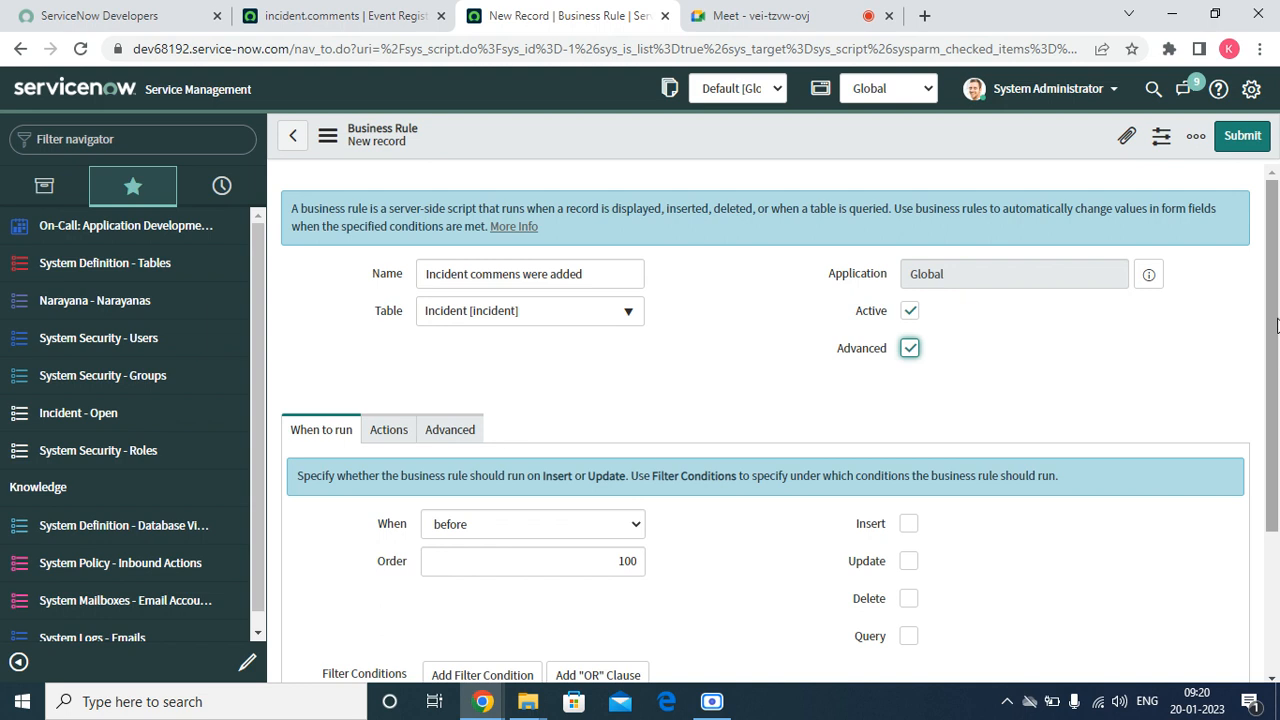
Set the business rule to run after the record is updated
{"action": "scroll", "coordinate": [1143, 406], "scroll_direction": "down", "scroll_amount": 1}
{"action": "left_click", "coordinate": [477, 408]}
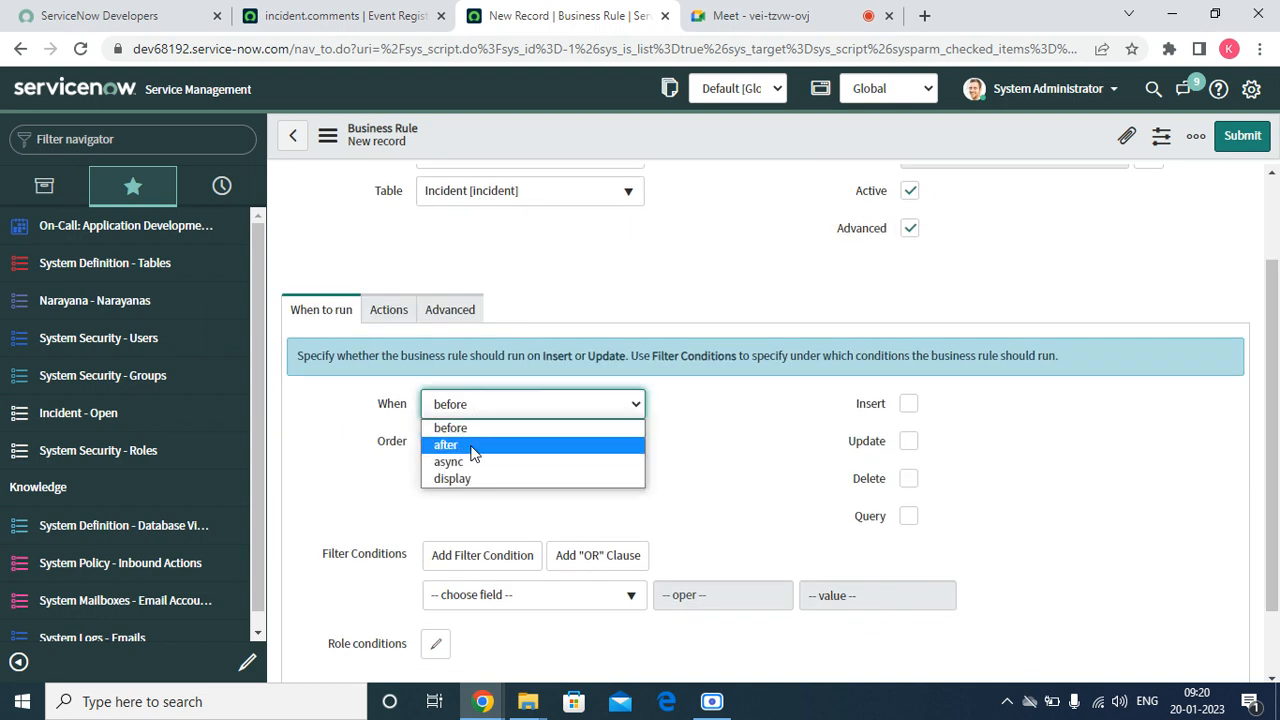
{"action": "left_click", "coordinate": [474, 435]}
{"action": "left_click", "coordinate": [912, 442]}
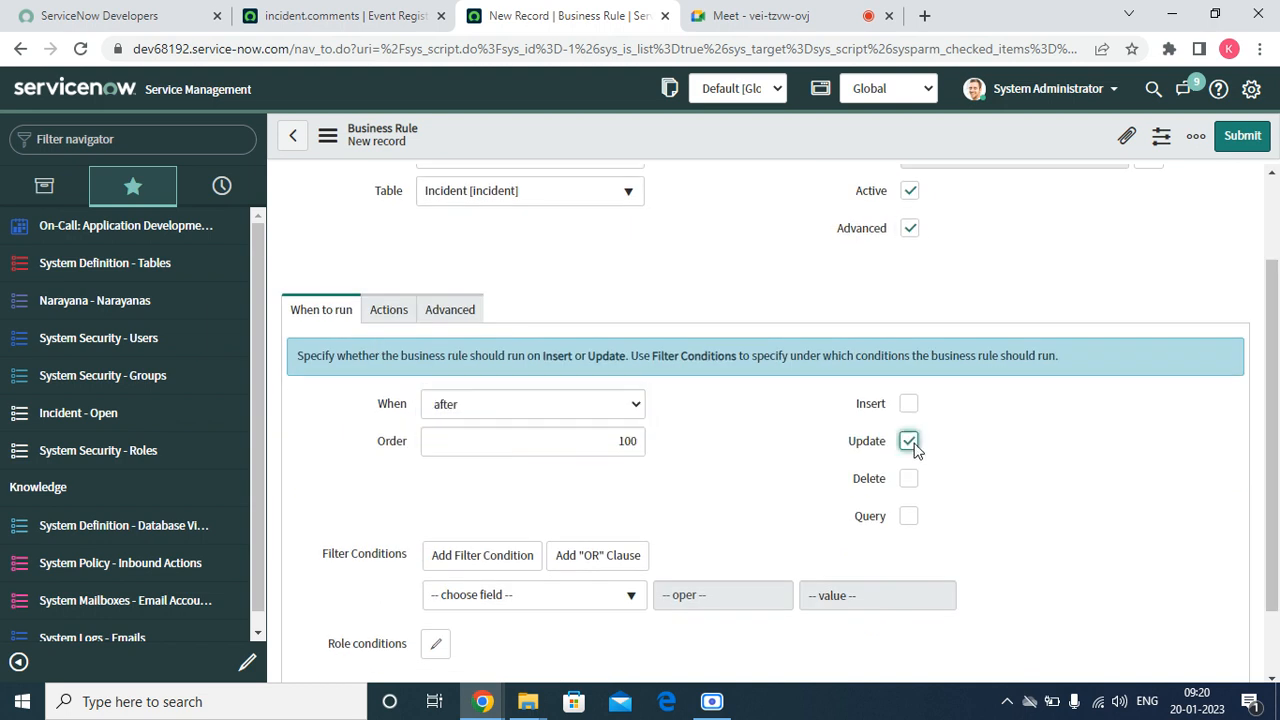
Add a filter condition to the rule requiring that Additional comments changes
{"action": "left_click", "coordinate": [476, 594]}
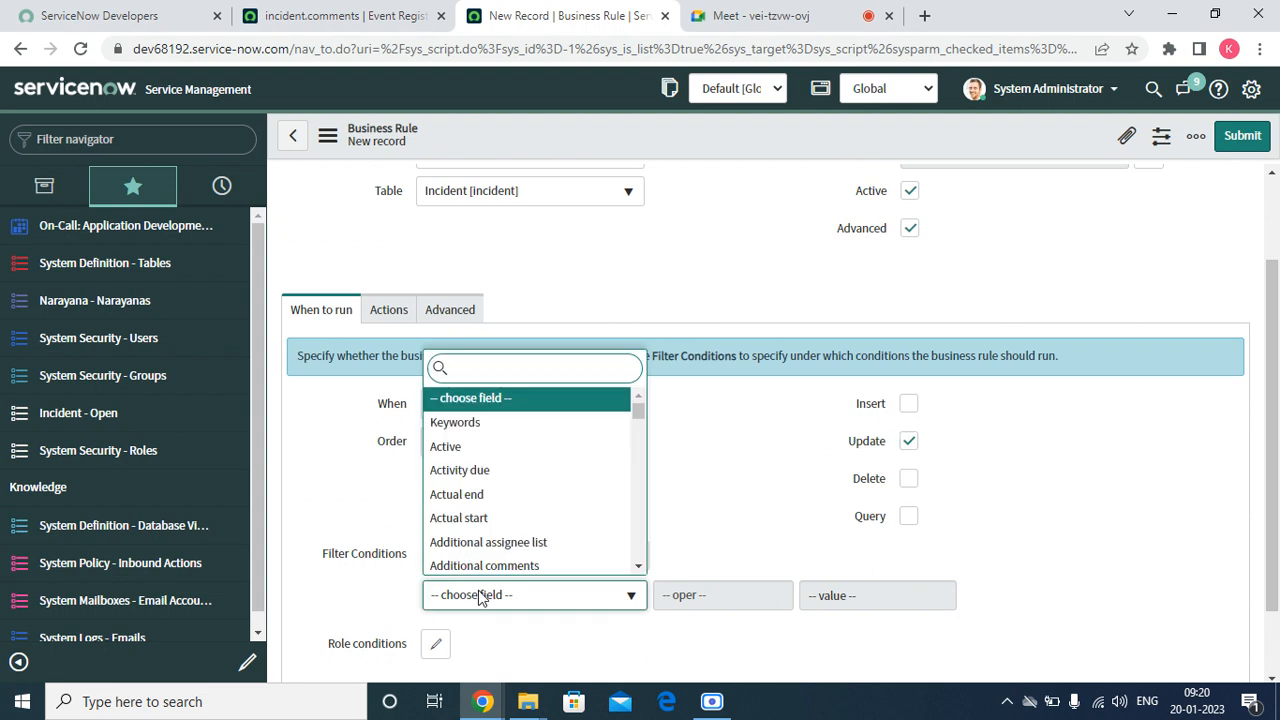
{"action": "type", "text": "add"}
{"action": "key", "text": "Down"}
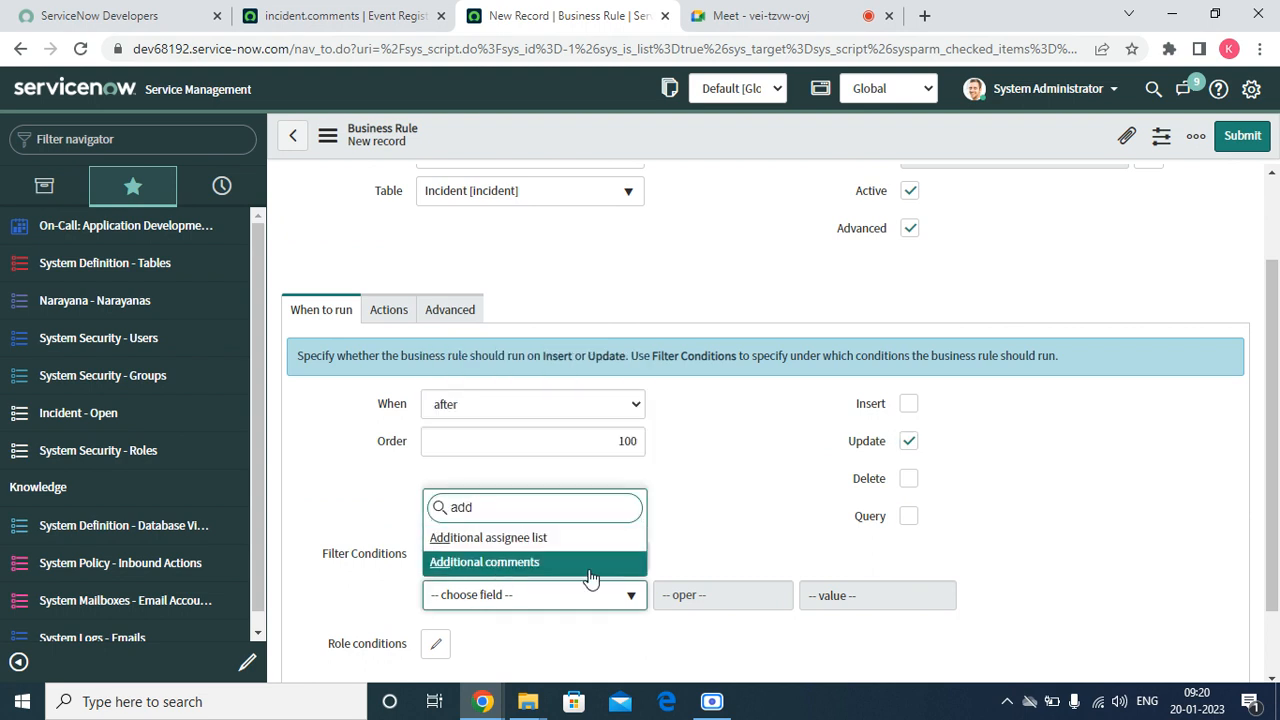
{"action": "key", "text": "Return"}
{"action": "left_click", "coordinate": [762, 598]}
{"action": "left_click", "coordinate": [742, 619]}
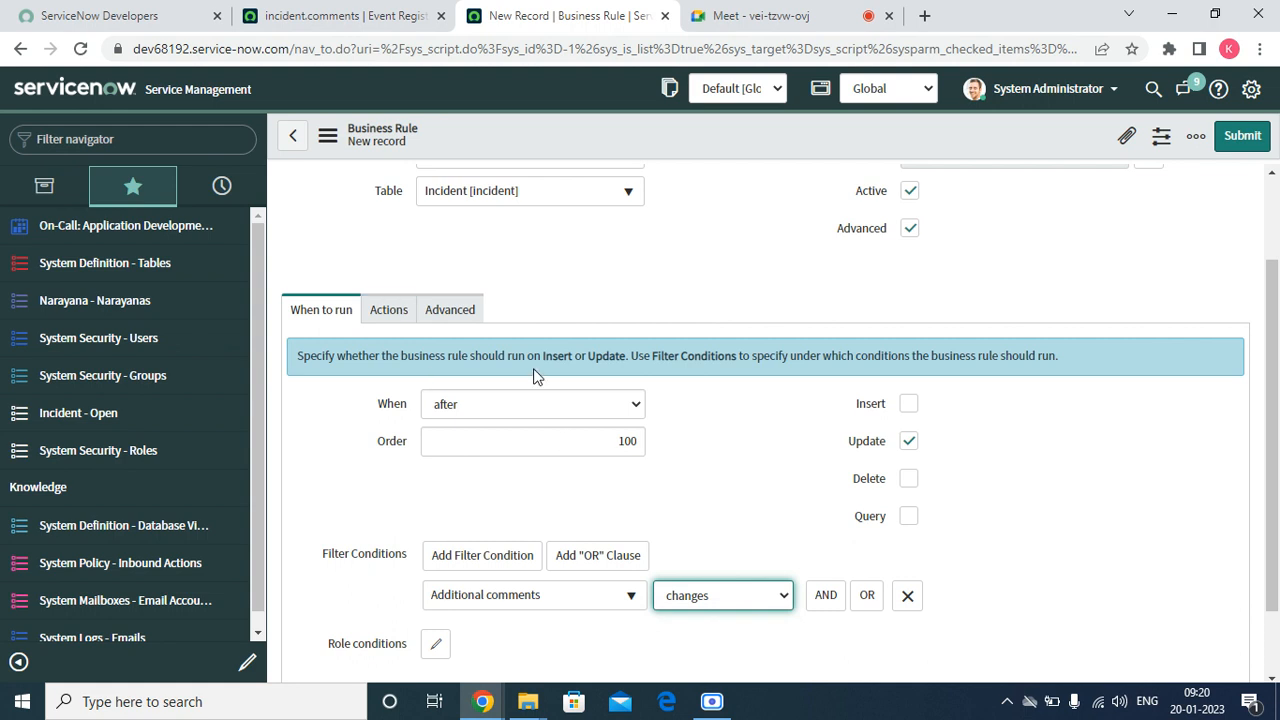
Examine the rule's actions, run conditions and default script template, finishing on the script editor
{"action": "left_click", "coordinate": [386, 318]}
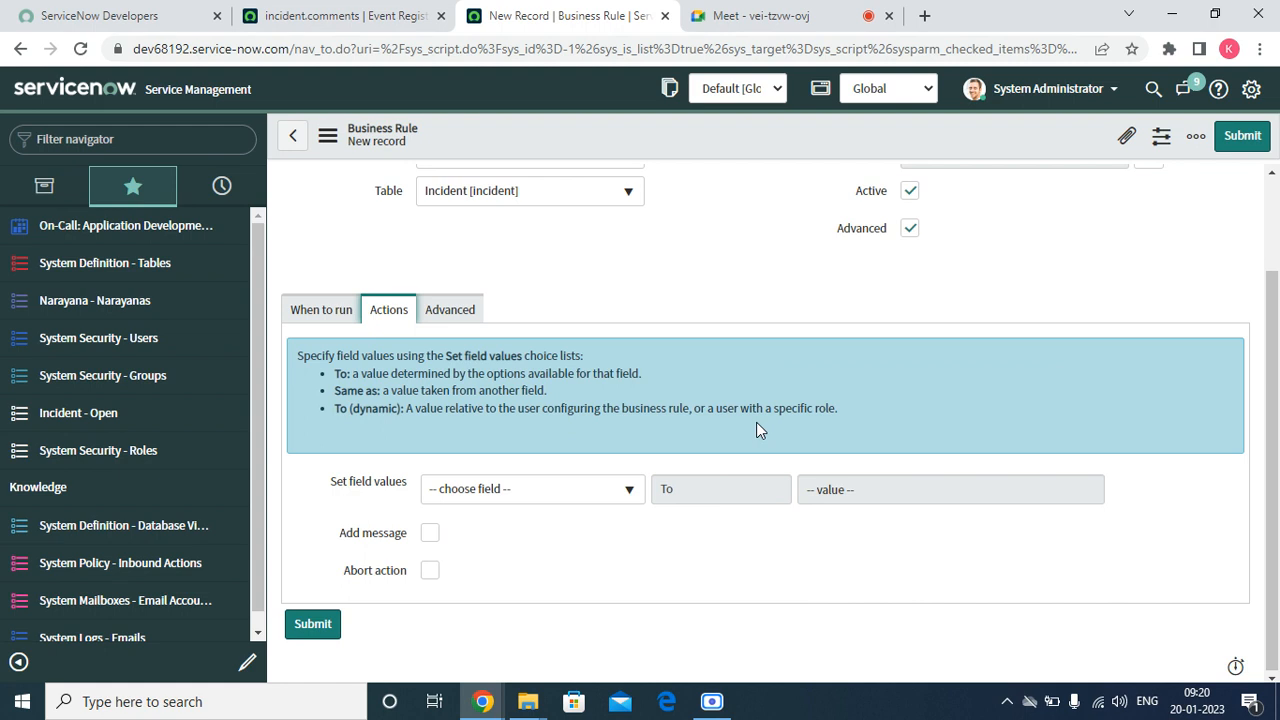
{"action": "left_click", "coordinate": [445, 309]}
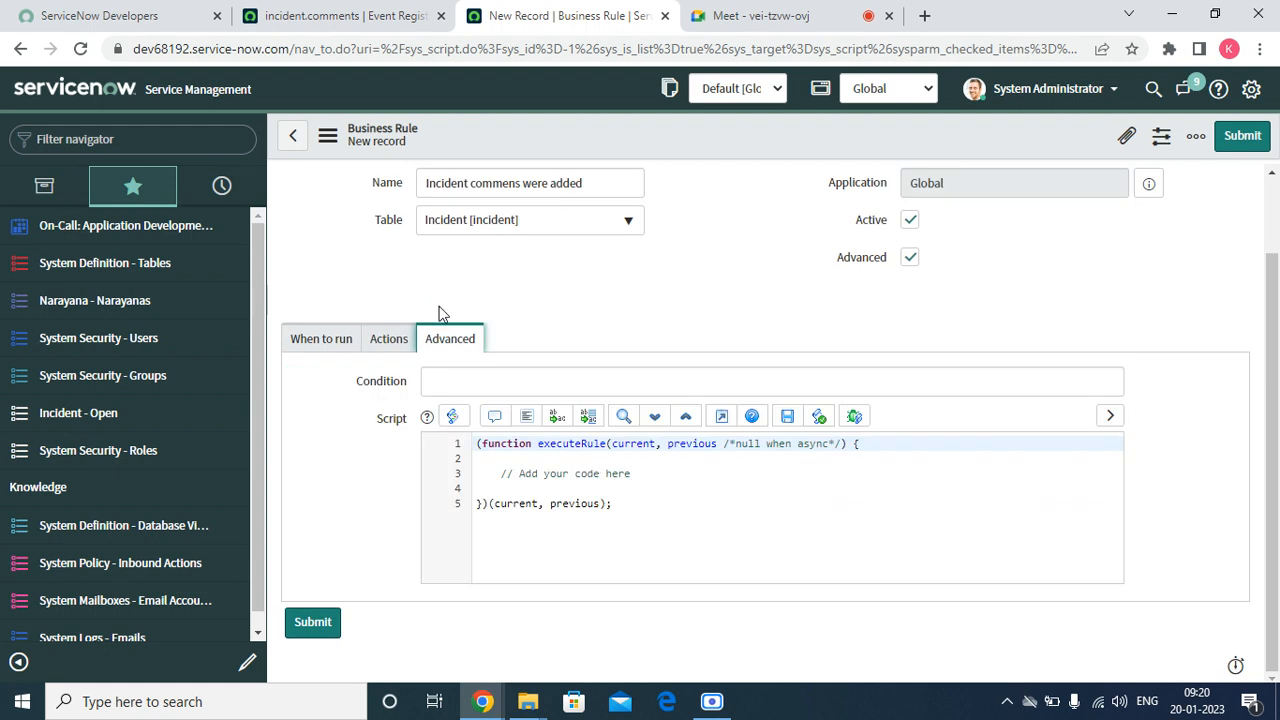
{"action": "left_click", "coordinate": [651, 469]}
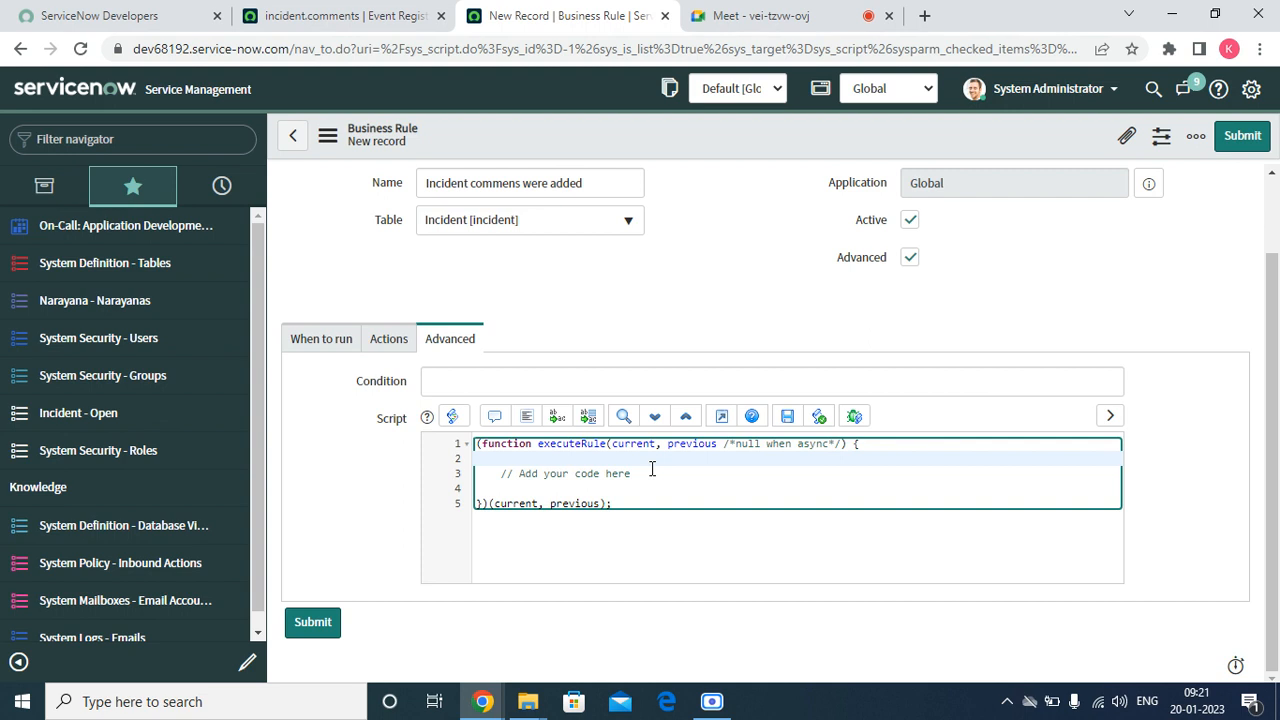
{"action": "key", "text": "Down"}
{"action": "key", "text": "Down"}
{"action": "key", "text": "Down"}
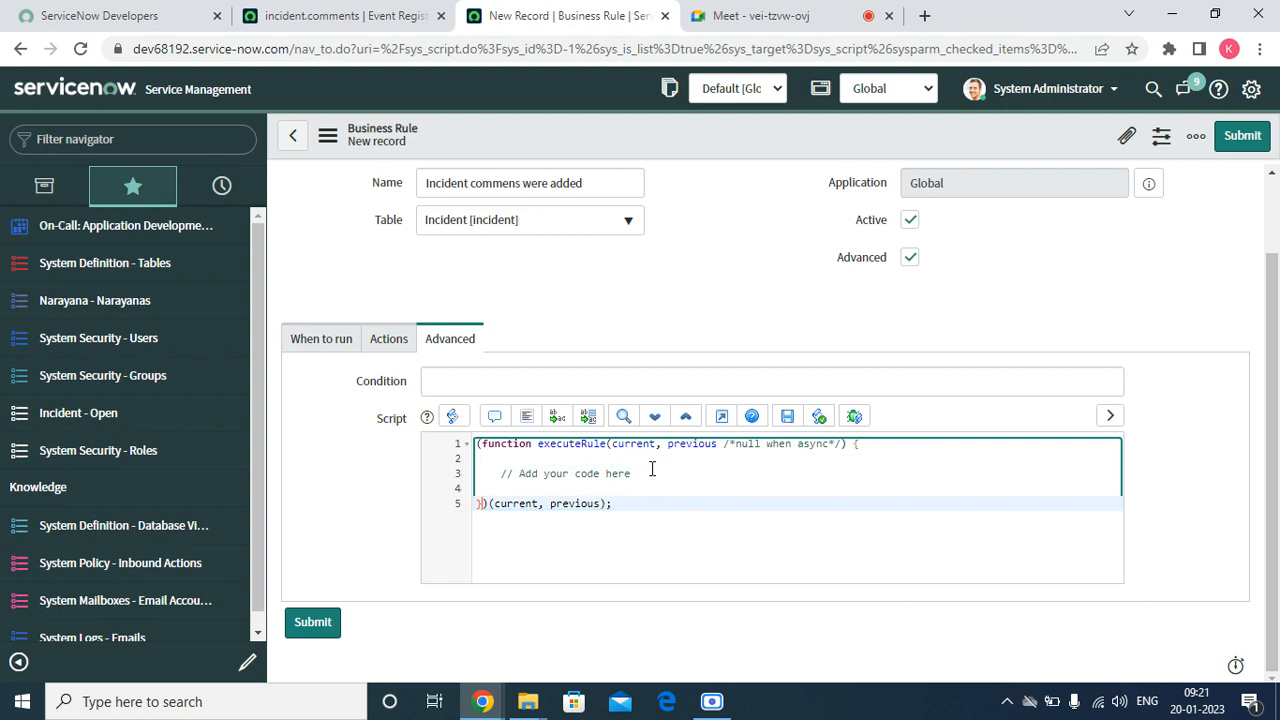
{"action": "key", "text": "Up"}
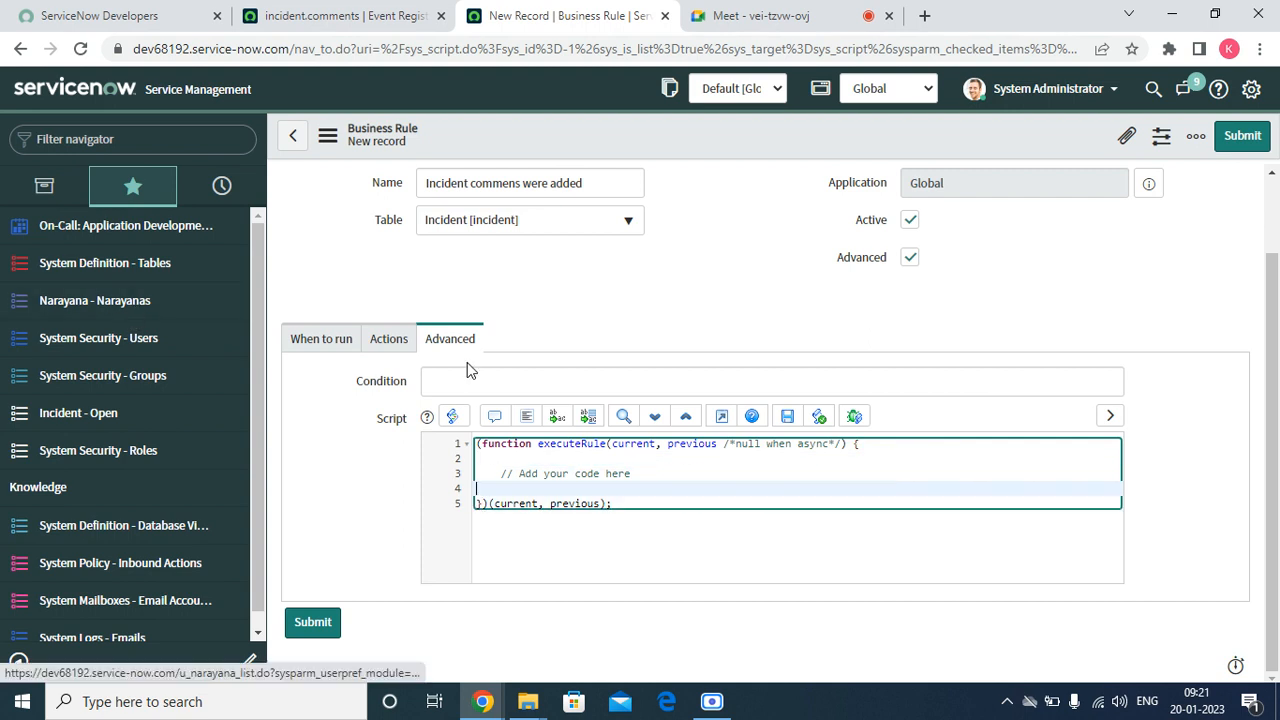
{"action": "left_click", "coordinate": [326, 338]}
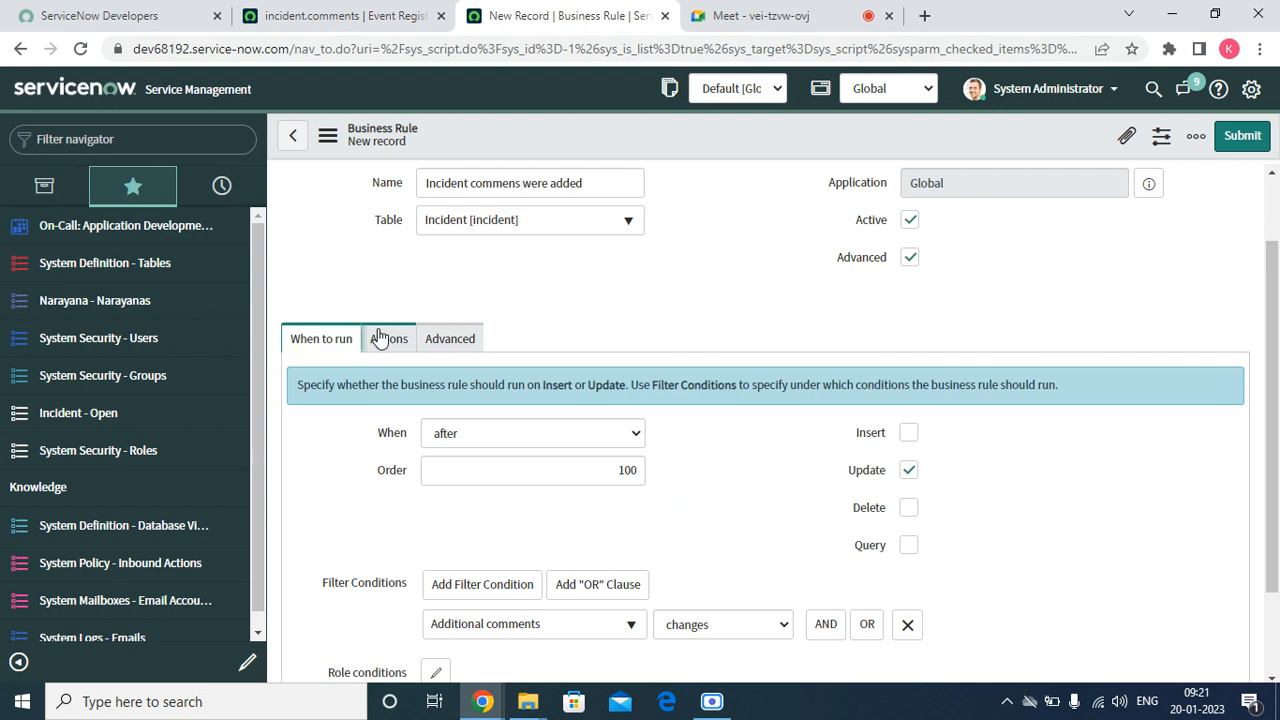
{"action": "left_click", "coordinate": [386, 338]}
{"action": "left_click", "coordinate": [450, 338]}
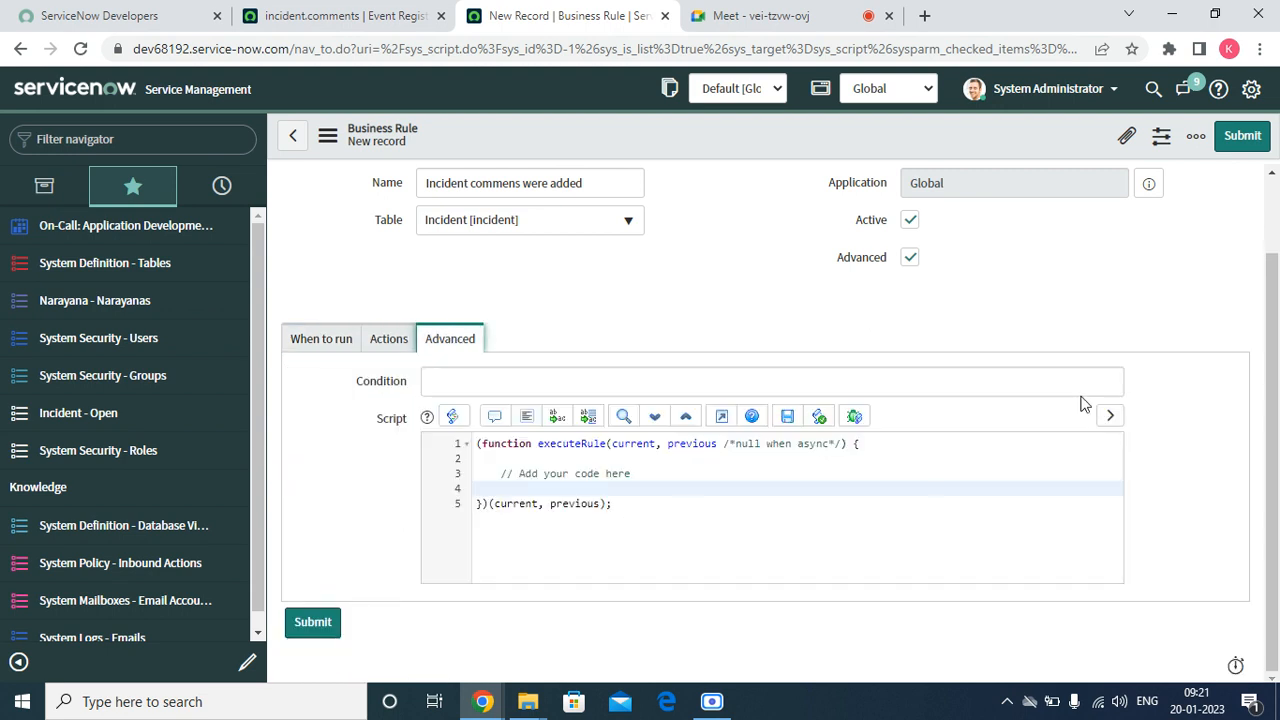
Insert a gs.eventQueue() call in the script, two lines below the "Add your code here" comment
{"action": "left_click", "coordinate": [638, 488]}
{"action": "left_click", "coordinate": [649, 474]}
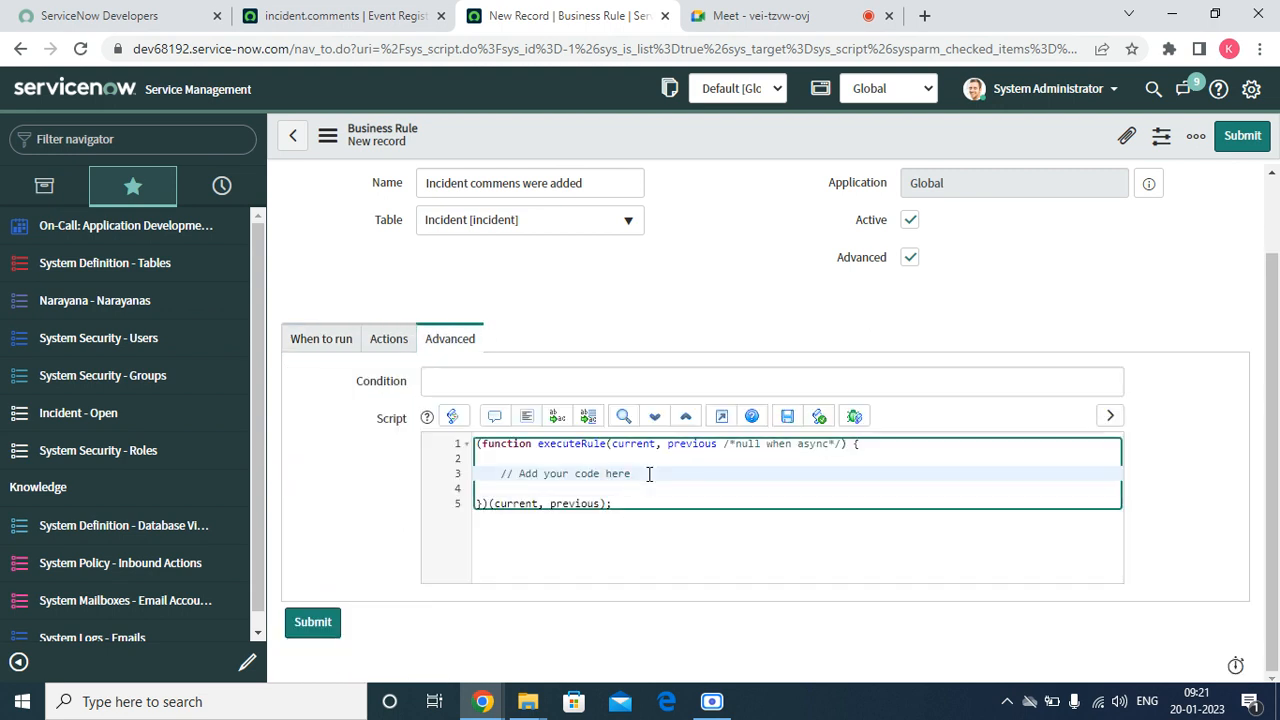
{"action": "key", "text": "Return"}
{"action": "key", "text": "Return"}
{"action": "type", "text": "add"}
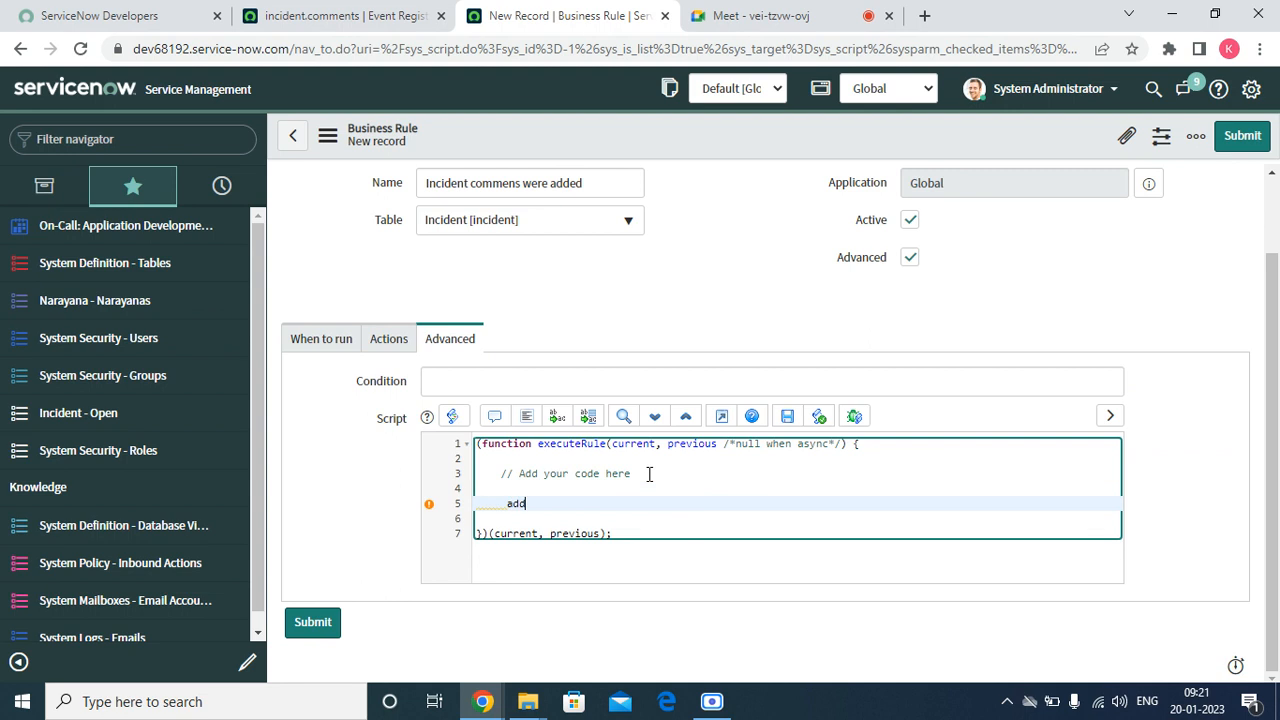
{"action": "key", "text": "BackSpace"}
{"action": "key", "text": "BackSpace"}
{"action": "key", "text": "BackSpace"}
{"action": "type", "text": "gs."}
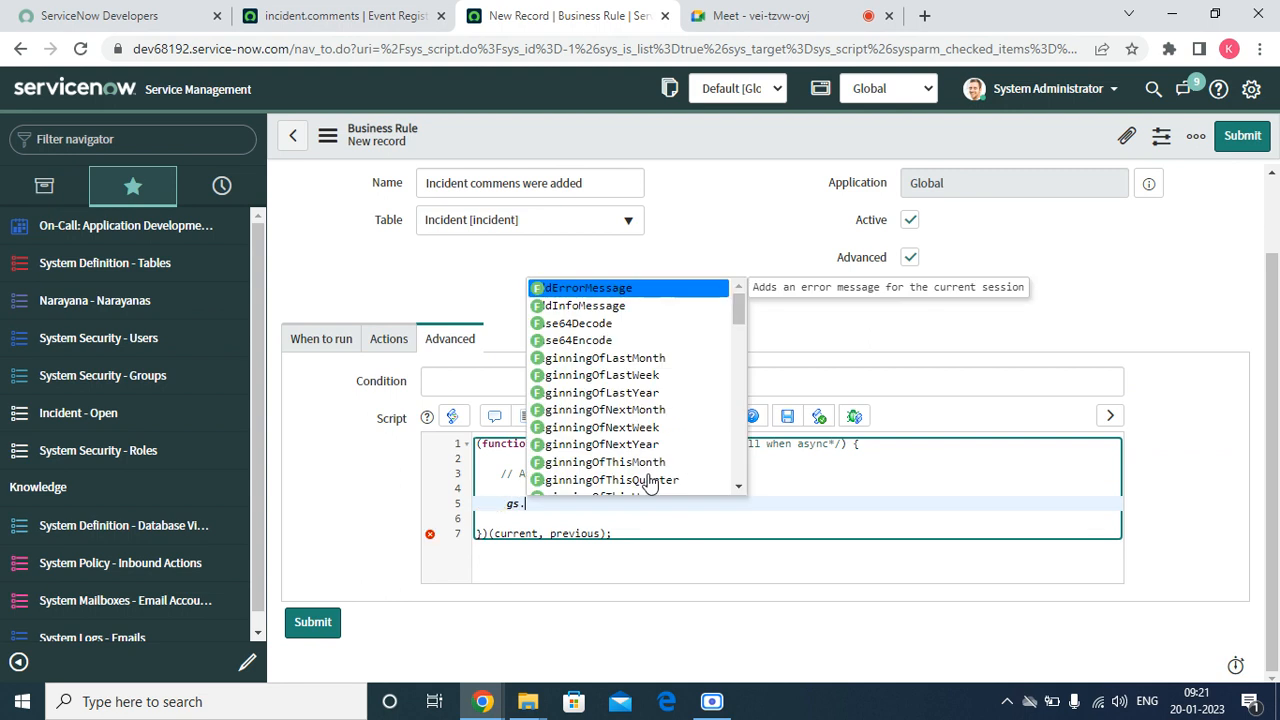
{"action": "type", "text": "add"}
{"action": "key", "text": "BackSpace"}
{"action": "key", "text": "BackSpace"}
{"action": "key", "text": "BackSpace"}
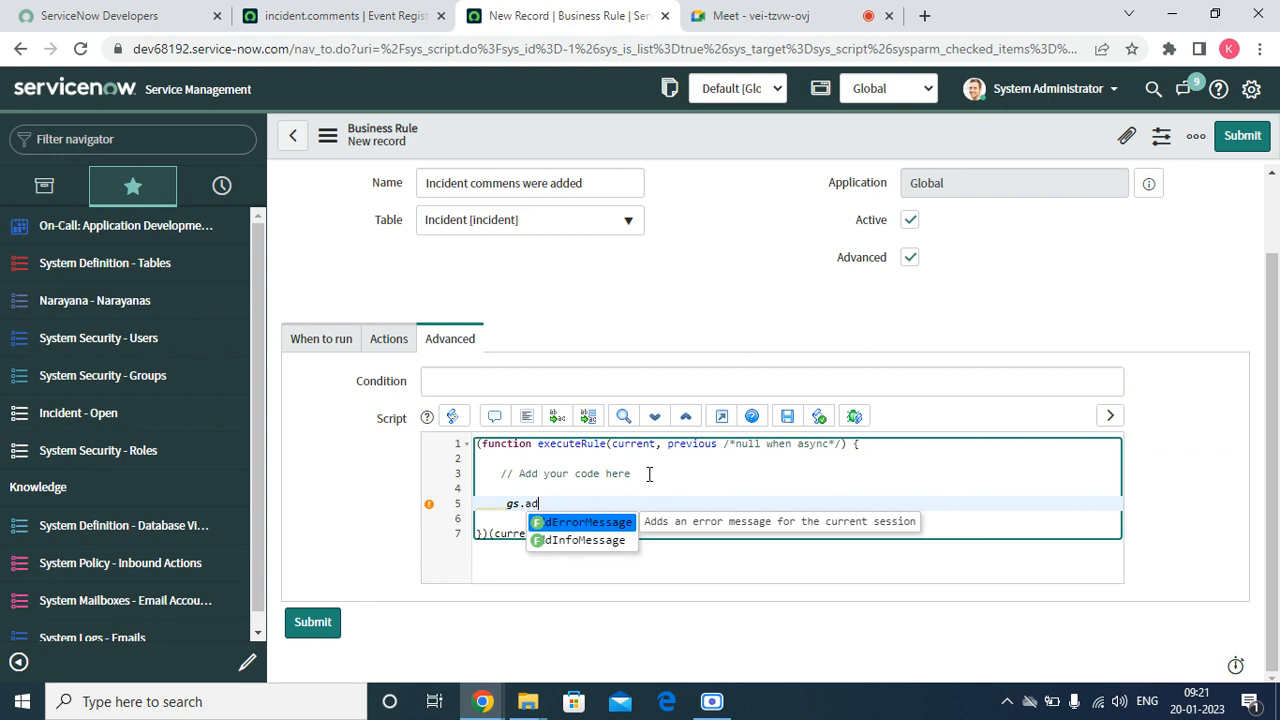
{"action": "type", "text": "ev"}
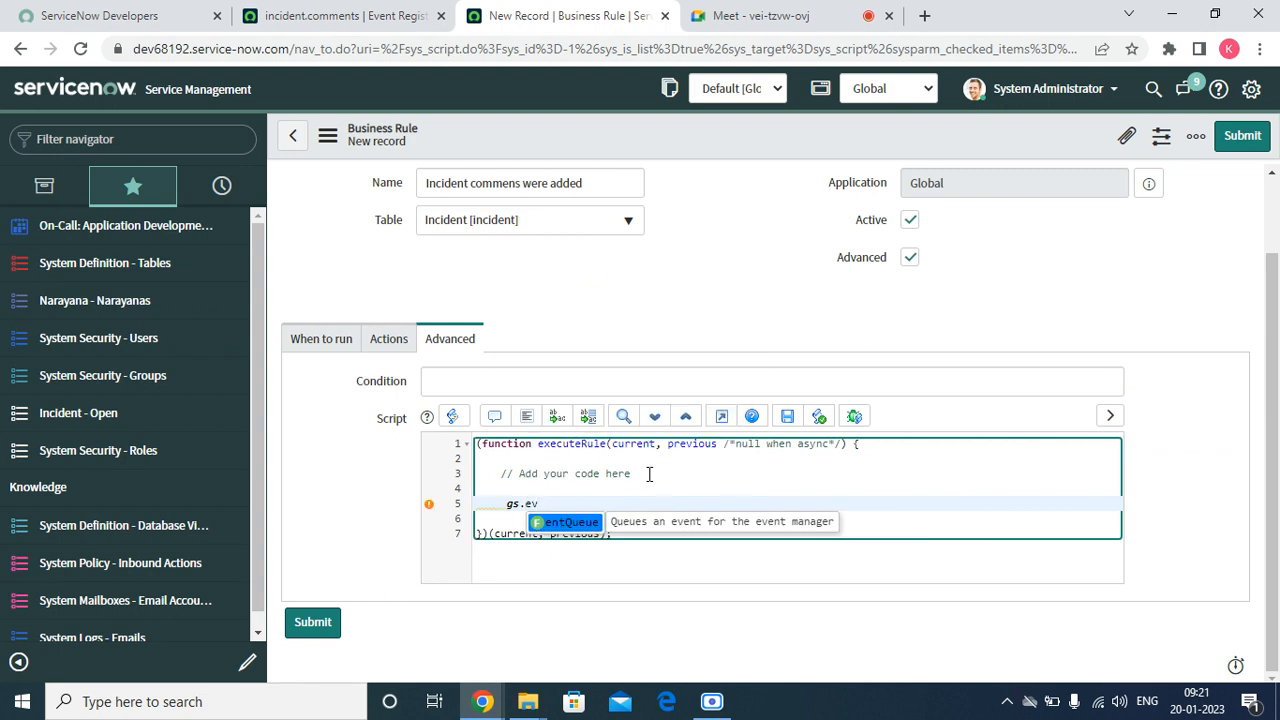
{"action": "key", "text": "Return"}
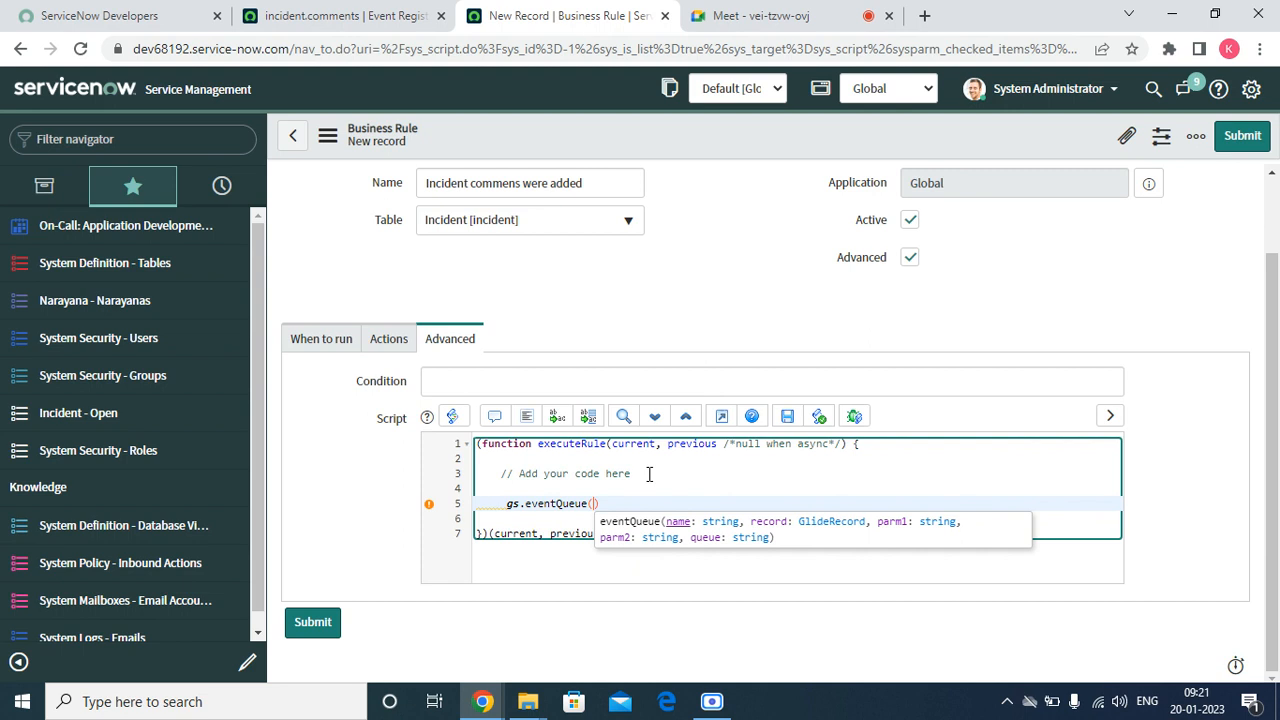
Copy the event name from the incident.comments event registration and insert it in single quotes as the eventQueue call's first argument, followed by a comma
{"action": "type", "text": "'"}
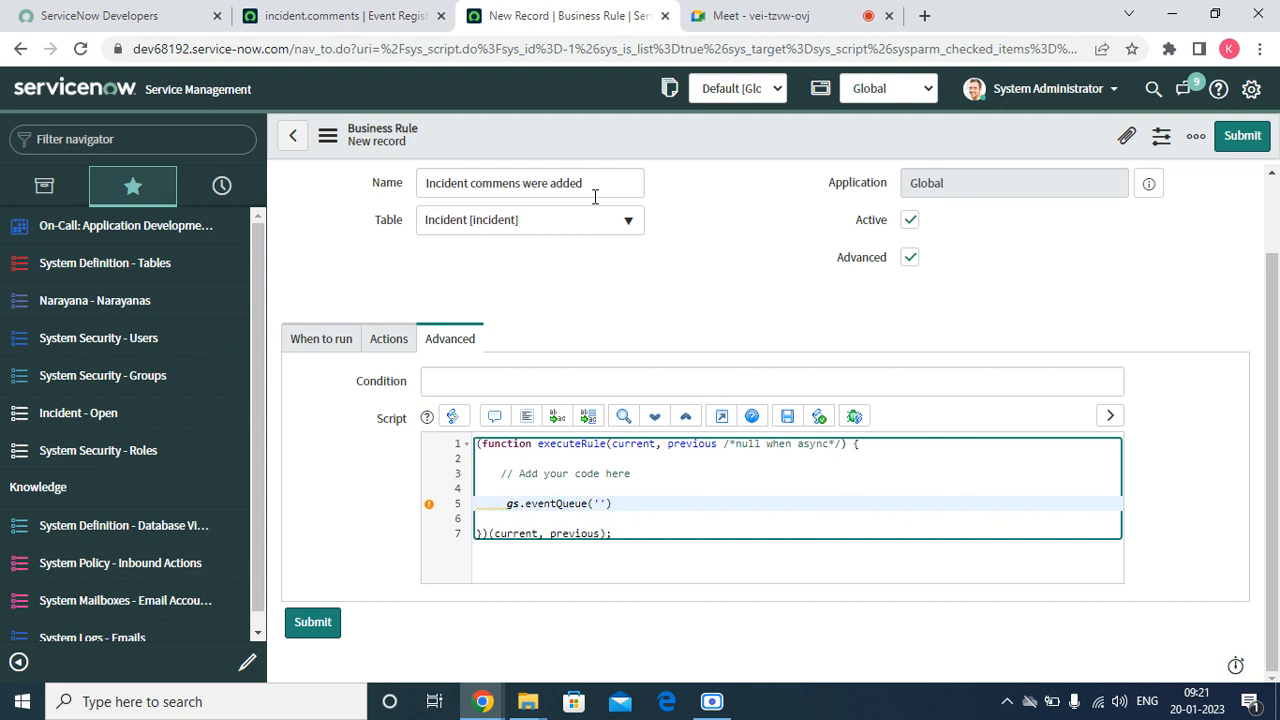
{"action": "key", "text": "ctrl+shift+Tab"}
{"action": "right_click", "coordinate": [521, 220]}
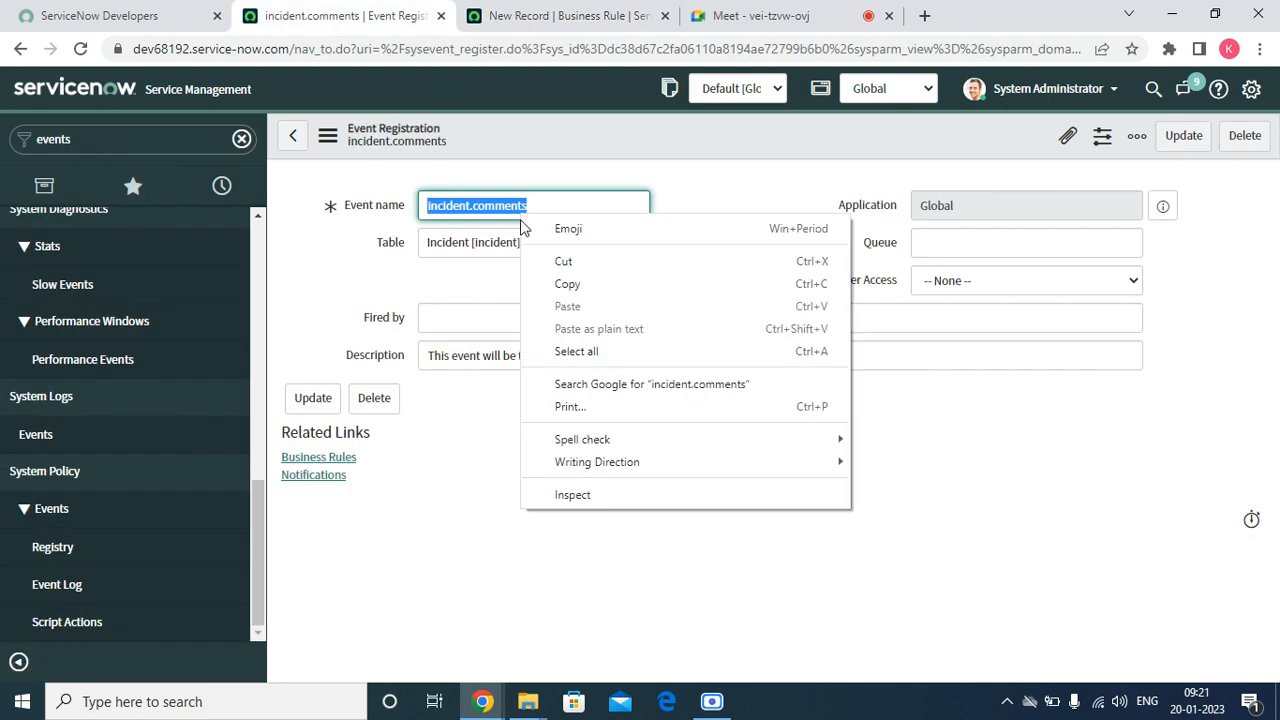
{"action": "left_click", "coordinate": [560, 284]}
{"action": "left_click", "coordinate": [557, 24]}
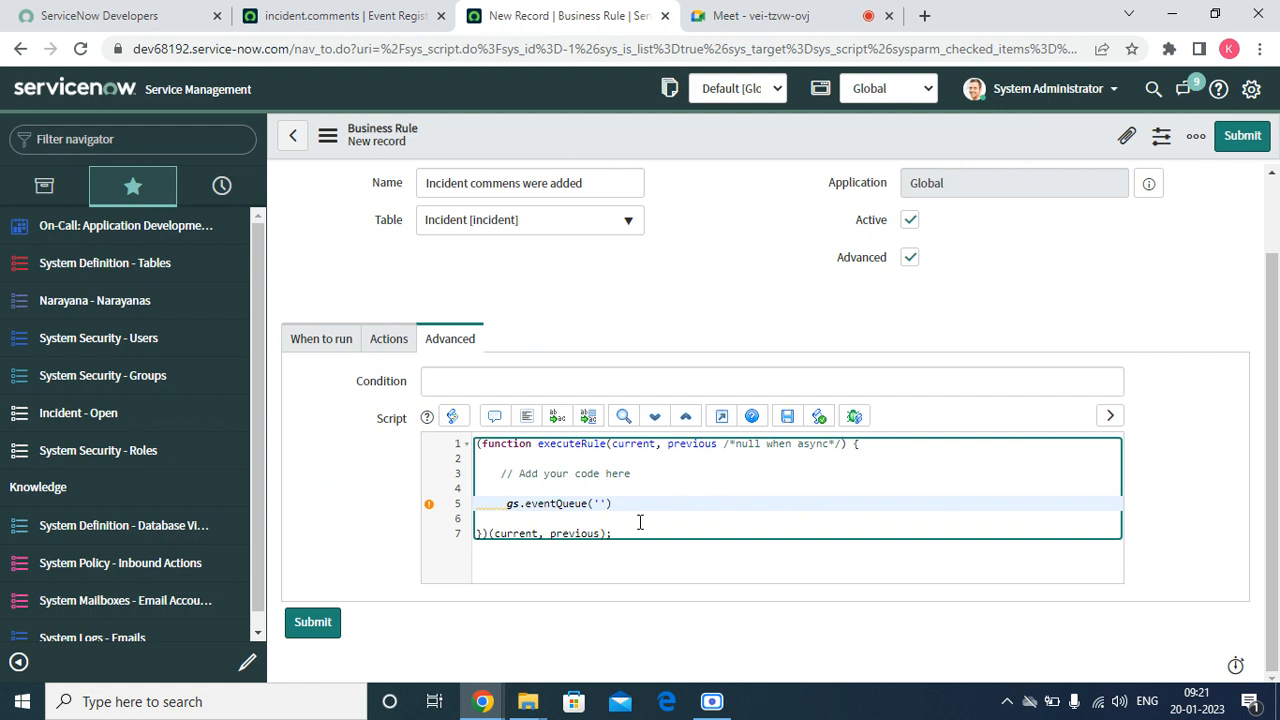
{"action": "key", "text": "ctrl+v"}
{"action": "key", "text": "Right"}
{"action": "type", "text": ","}
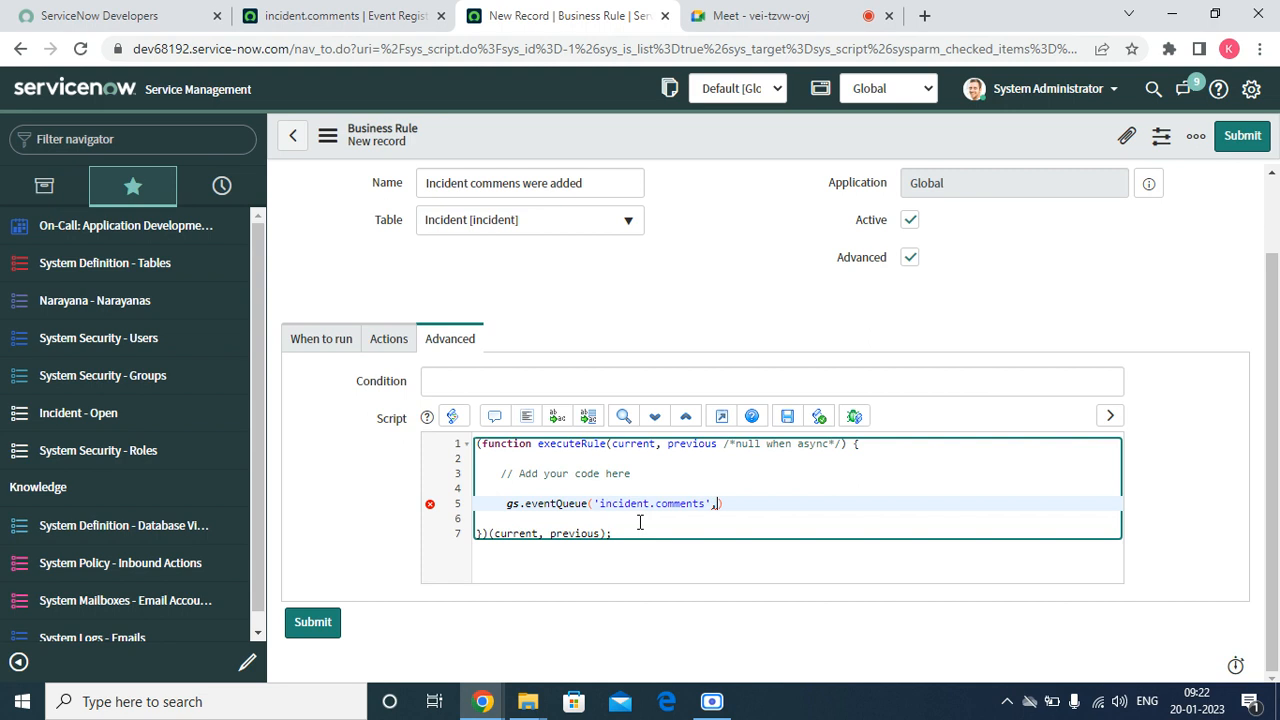
Add a second, empty gs.eventQueue() call two lines below the first to bring up its parameter list
{"action": "key", "text": "Return"}
{"action": "key", "text": "Return"}
{"action": "type", "text": "gs.a"}
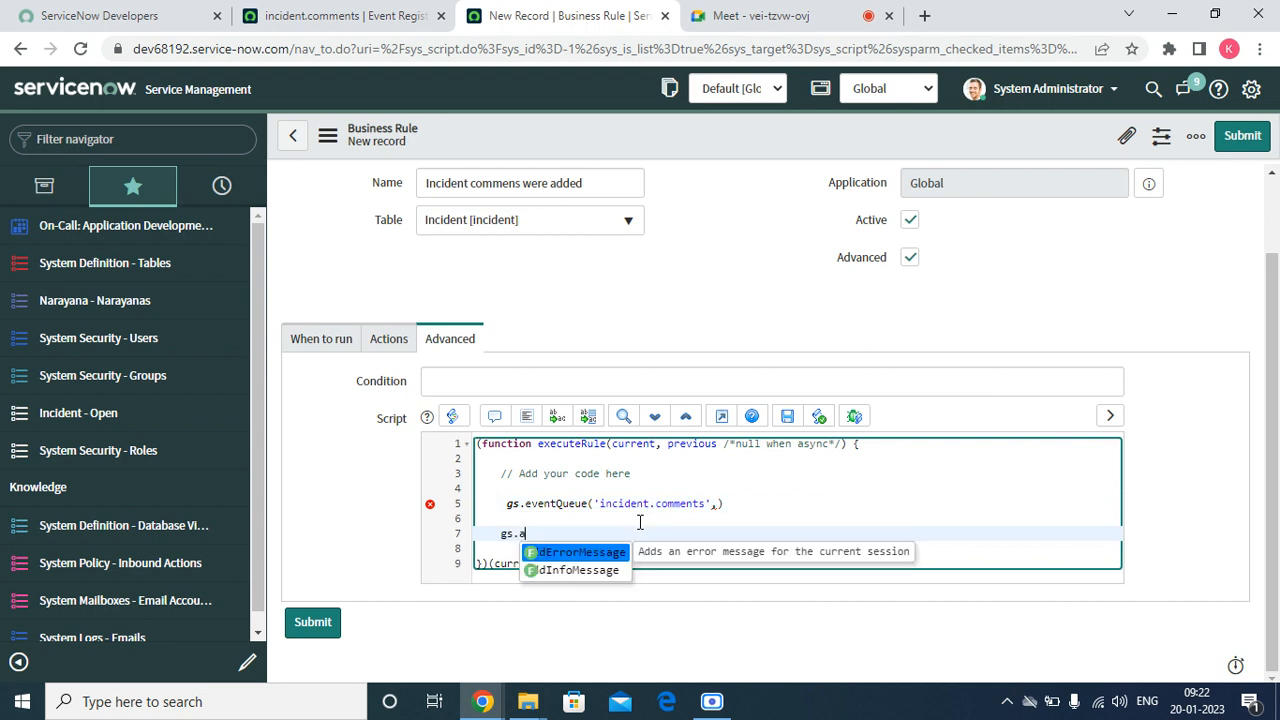
{"action": "key", "text": "BackSpace"}
{"action": "type", "text": "e"}
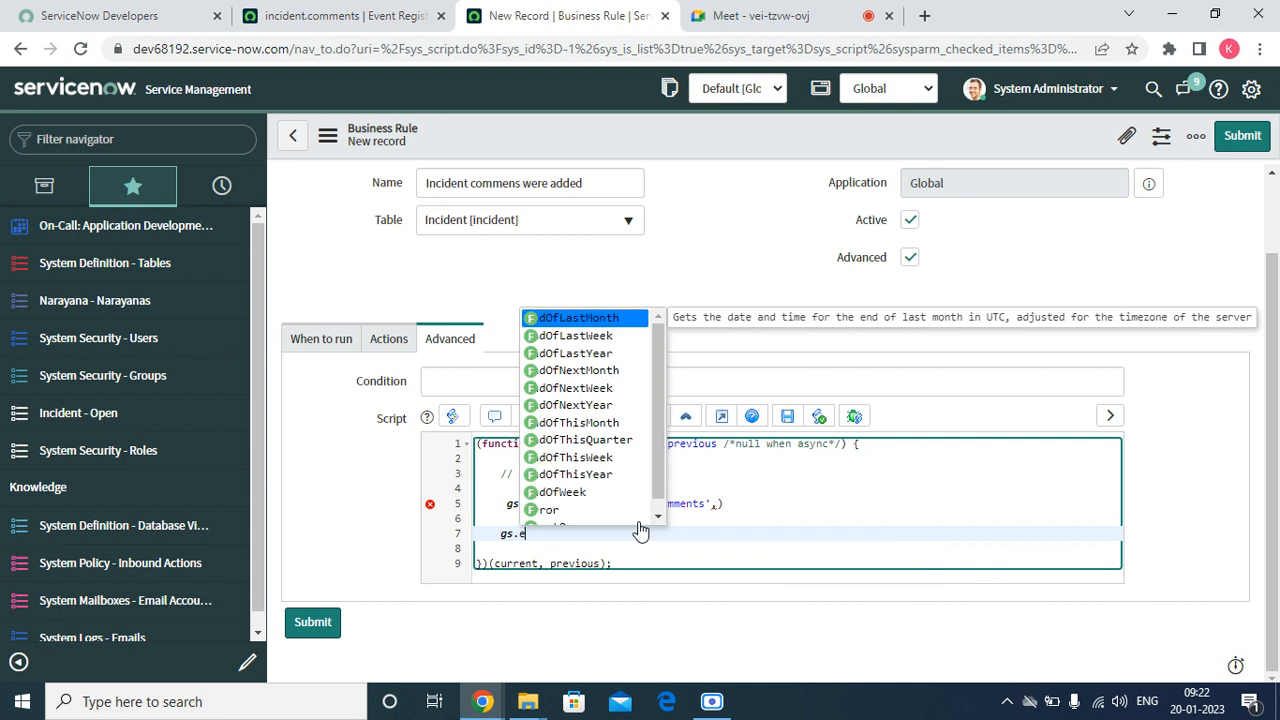
{"action": "type", "text": "ve"}
{"action": "key", "text": "Return"}
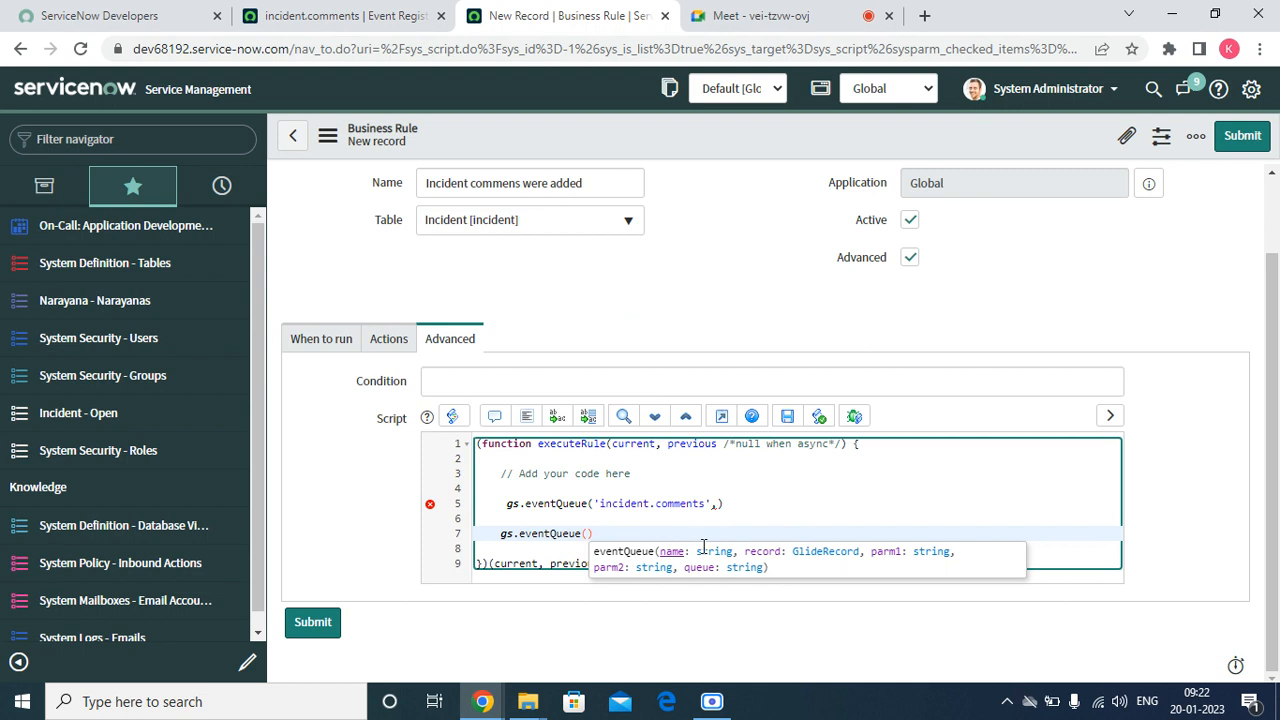
{"action": "left_click", "coordinate": [769, 549]}
{"action": "left_click", "coordinate": [644, 525]}
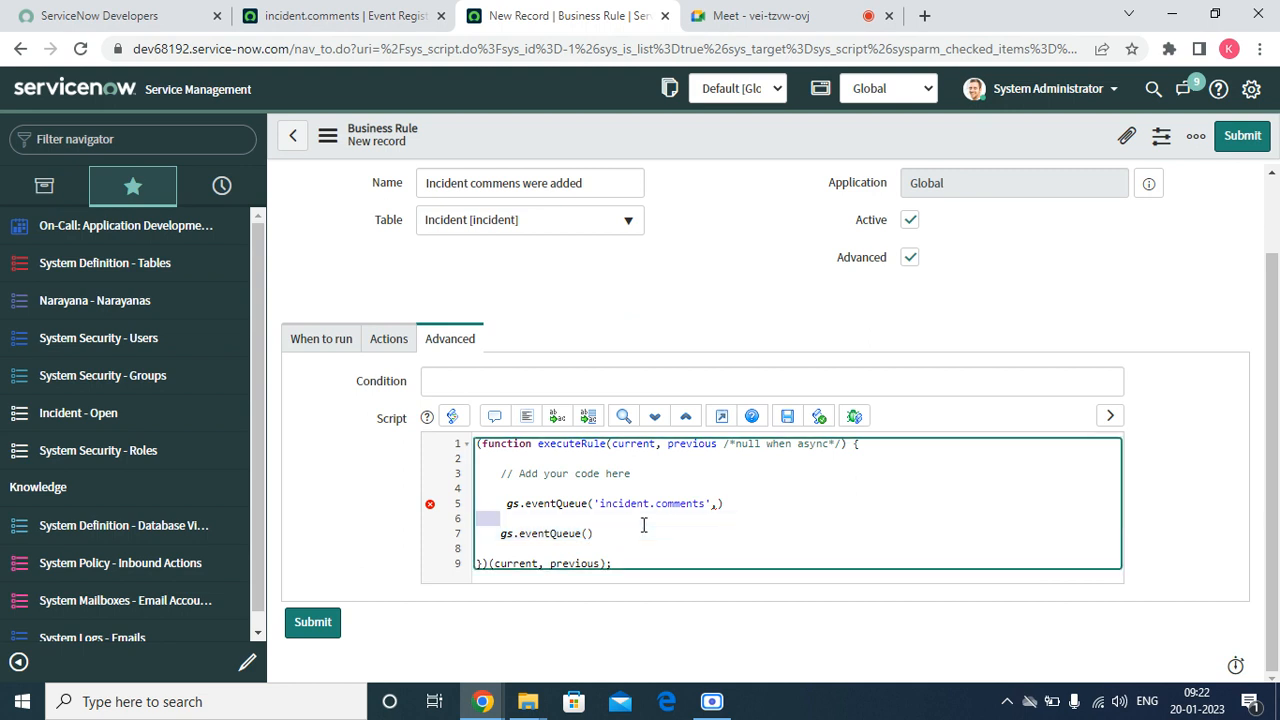
Delete the second, empty gs.eventQueue() call from the business rule script
{"action": "left_click", "coordinate": [644, 525]}
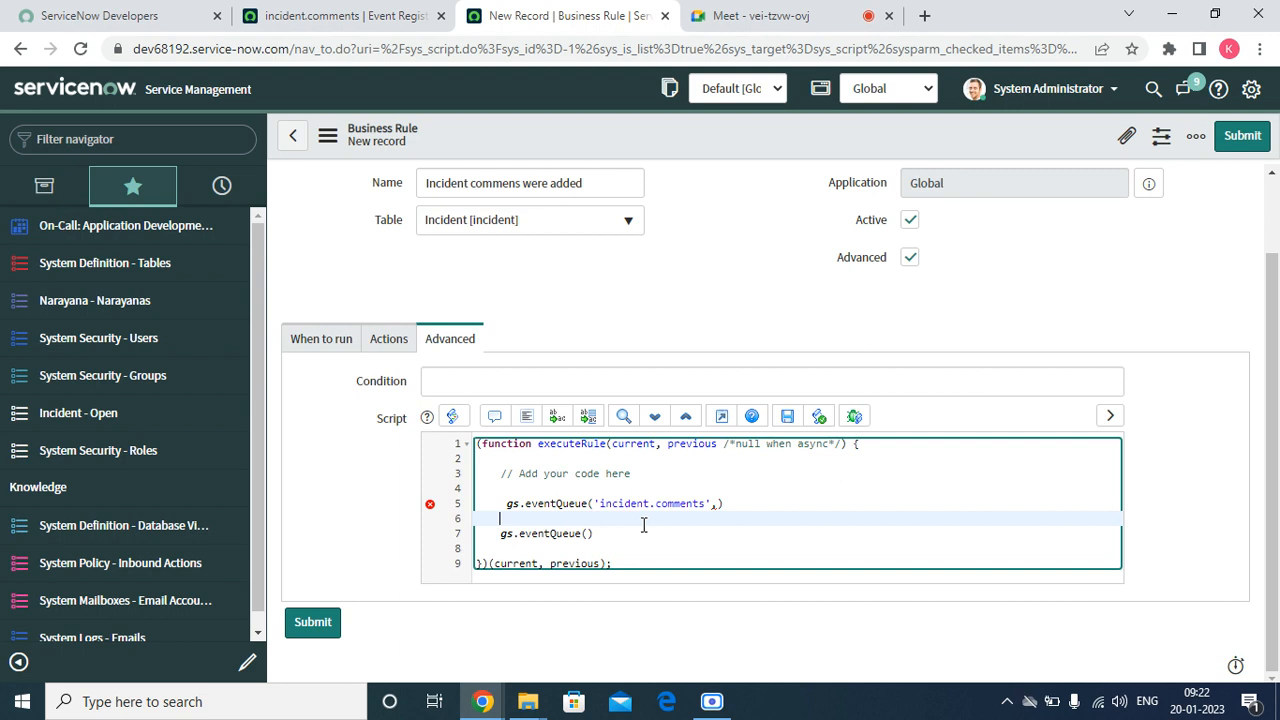
{"action": "key", "text": "Down"}
{"action": "key", "text": "Delete"}
{"action": "key", "text": "Delete"}
{"action": "key", "text": "Delete"}
{"action": "key", "text": "Delete"}
{"action": "key", "text": "Delete"}
{"action": "key", "text": "Delete"}
{"action": "key", "text": "Delete"}
{"action": "key", "text": "Delete"}
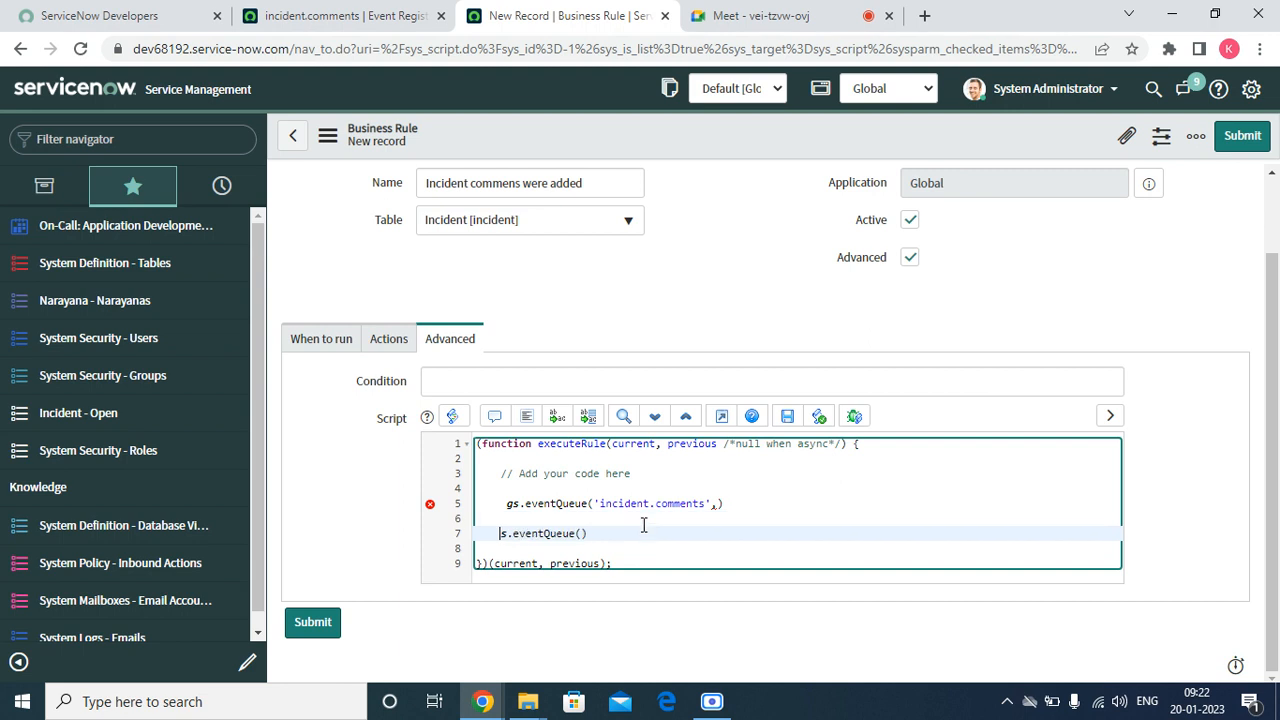
{"action": "key", "text": "Delete"}
{"action": "key", "text": "Delete"}
{"action": "key", "text": "Delete"}
{"action": "key", "text": "Delete"}
{"action": "key", "text": "Delete"}
{"action": "key", "text": "Delete"}
{"action": "left_click", "coordinate": [644, 525]}
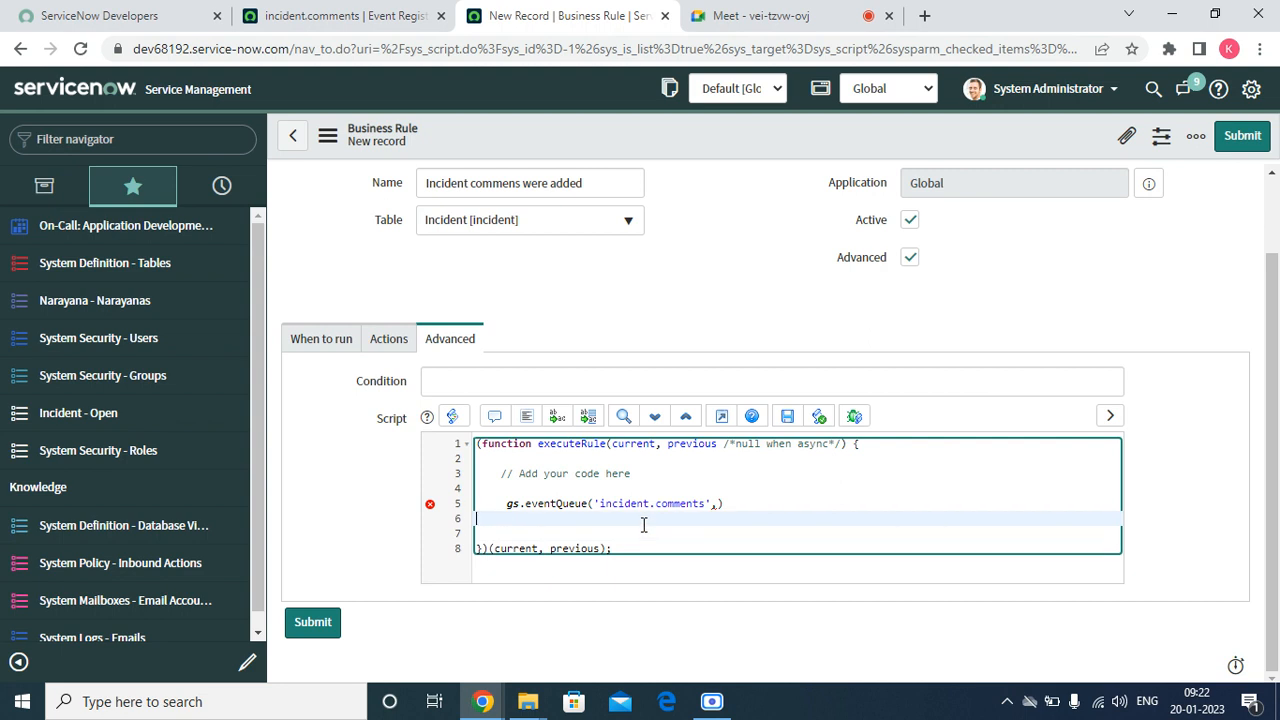
Add current.caller_id as the eventQueue call's second argument, followed by a comma
{"action": "key", "text": "Left"}
{"action": "key", "text": "Left"}
{"action": "type", "text": "curr"}
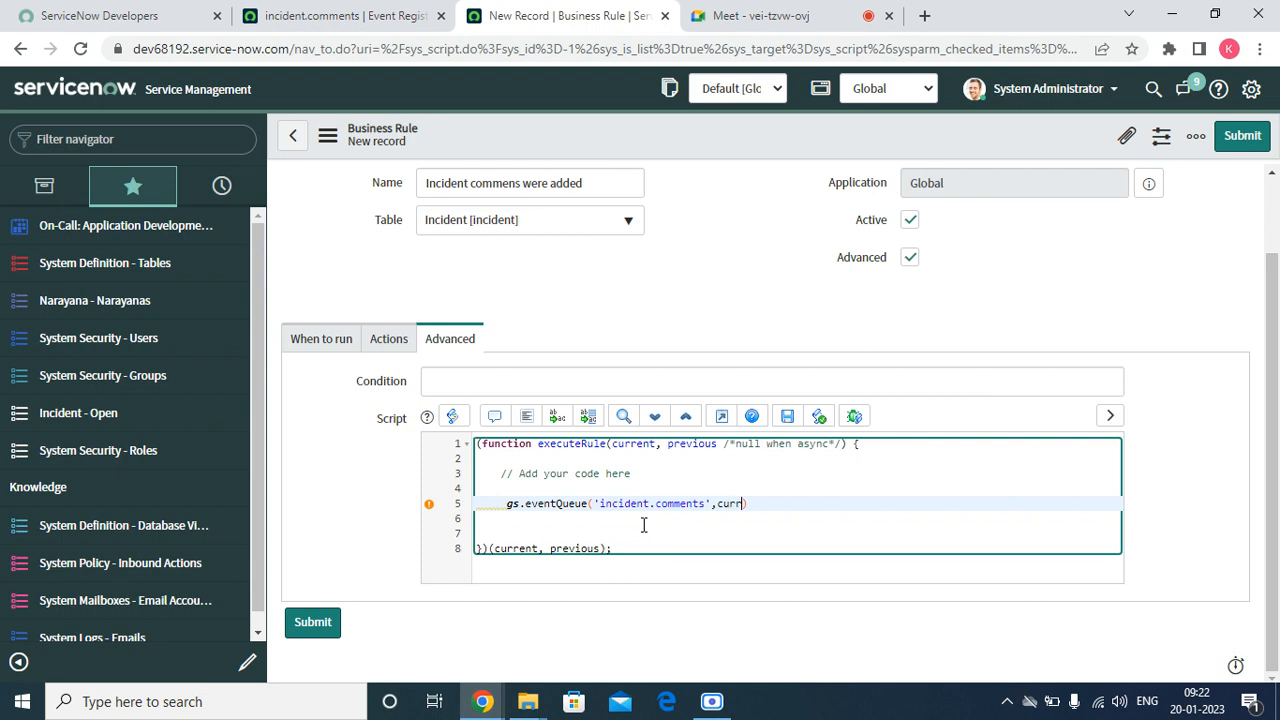
{"action": "type", "text": "ent"}
{"action": "key", "text": "Escape"}
{"action": "type", "text": "call"}
{"action": "key", "text": "BackSpace"}
{"action": "key", "text": "BackSpace"}
{"action": "key", "text": "BackSpace"}
{"action": "key", "text": "BackSpace"}
{"action": "type", "text": ".caller_id"}
{"action": "key", "text": "Return"}
{"action": "type", "text": ",curre."}
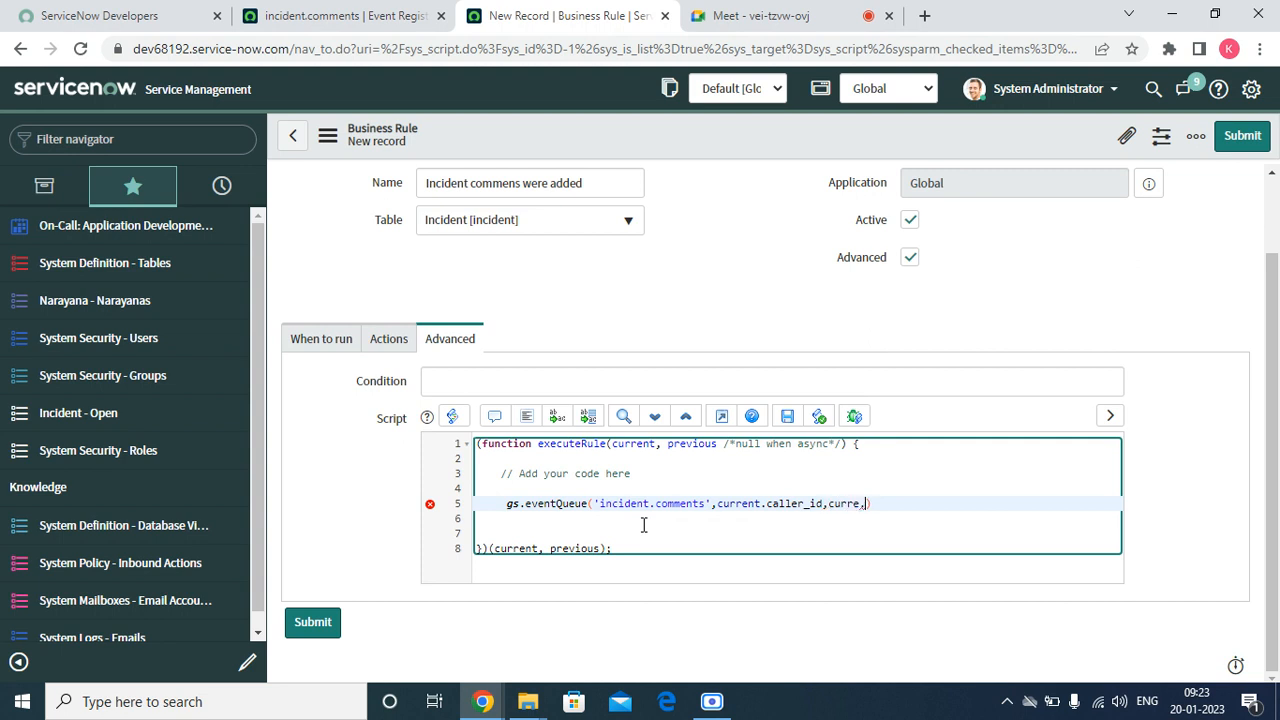
Complete the eventQueue call with current.assigned_to as its third argument and a closing semicolon, and save the business rule
{"action": "key", "text": "BackSpace"}
{"action": "type", "text": "nt.a"}
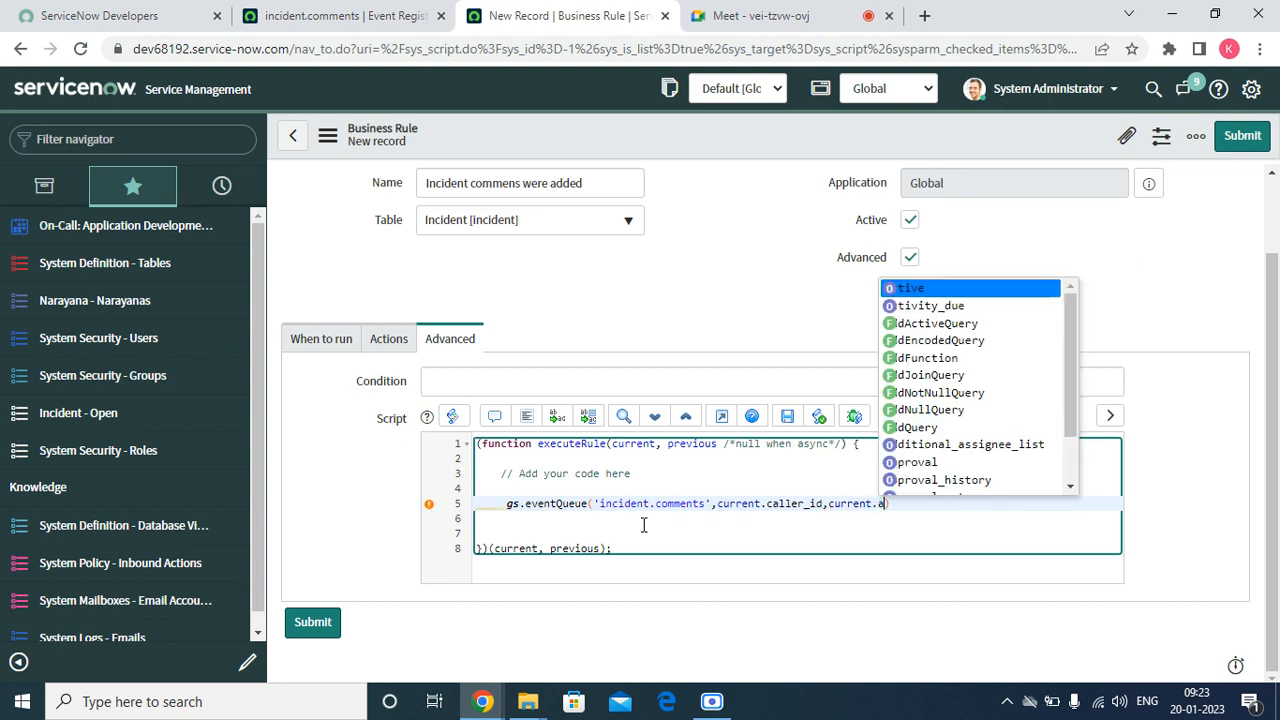
{"action": "type", "text": "ssi"}
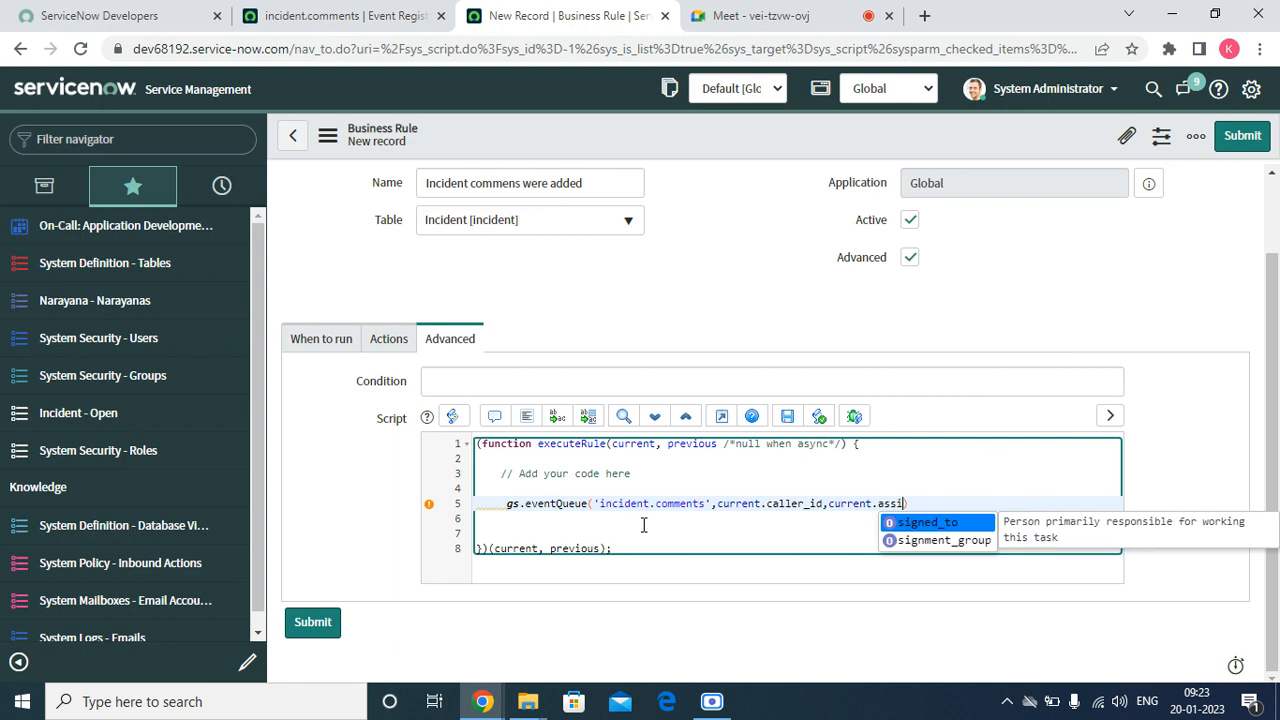
{"action": "key", "text": "Return"}
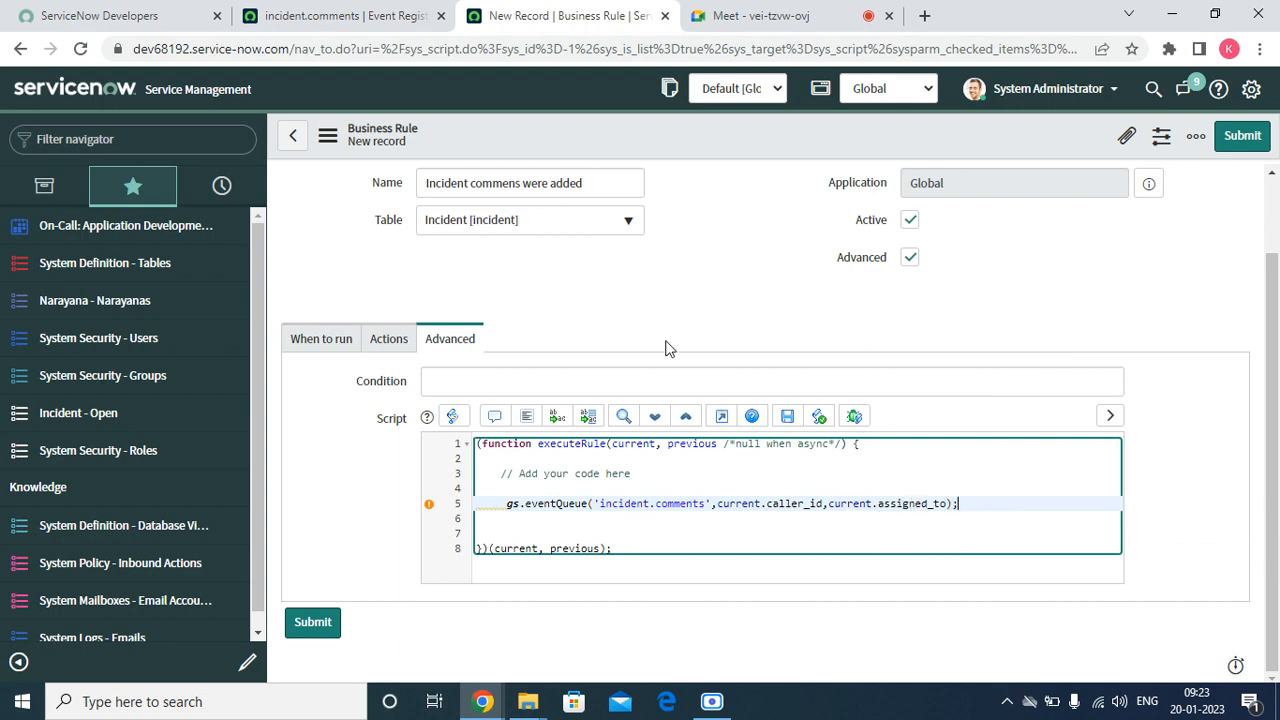
{"action": "right_click", "coordinate": [606, 144]}
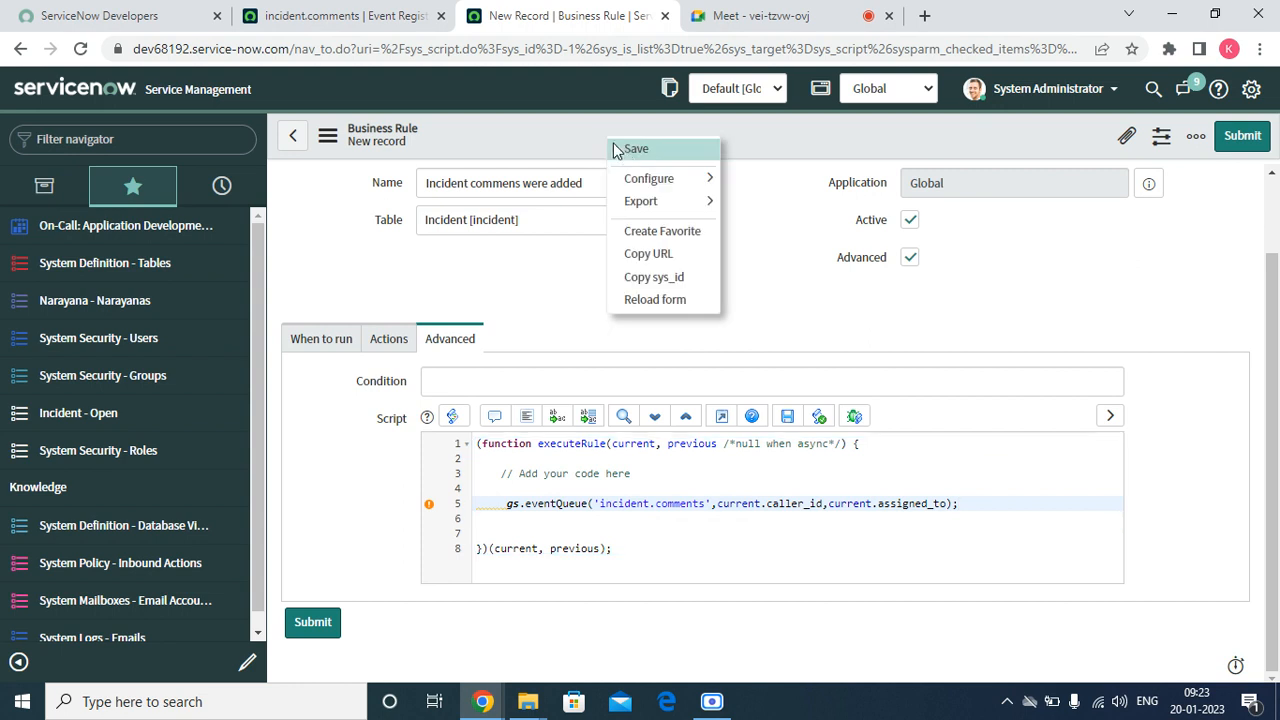
{"action": "left_click", "coordinate": [628, 150]}
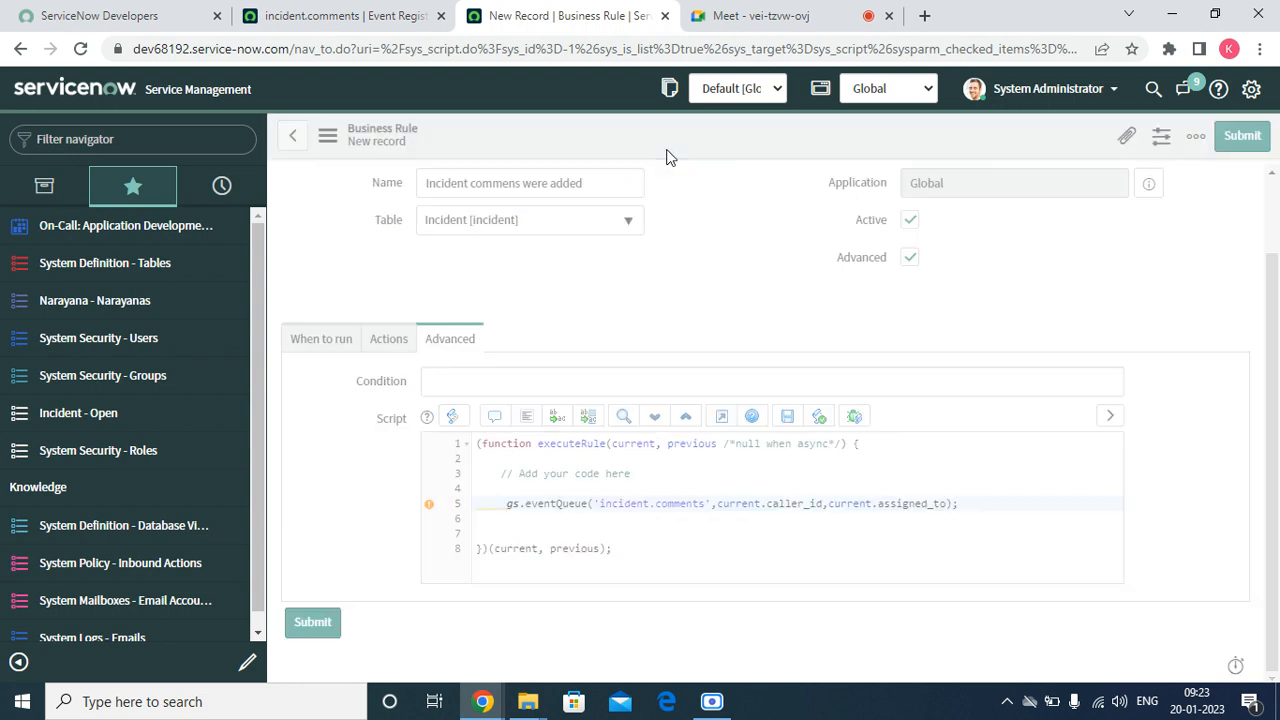
Open the favorite list of open incidents in a new browser tab and open incident INC0010053
{"action": "left_click", "coordinate": [331, 16]}
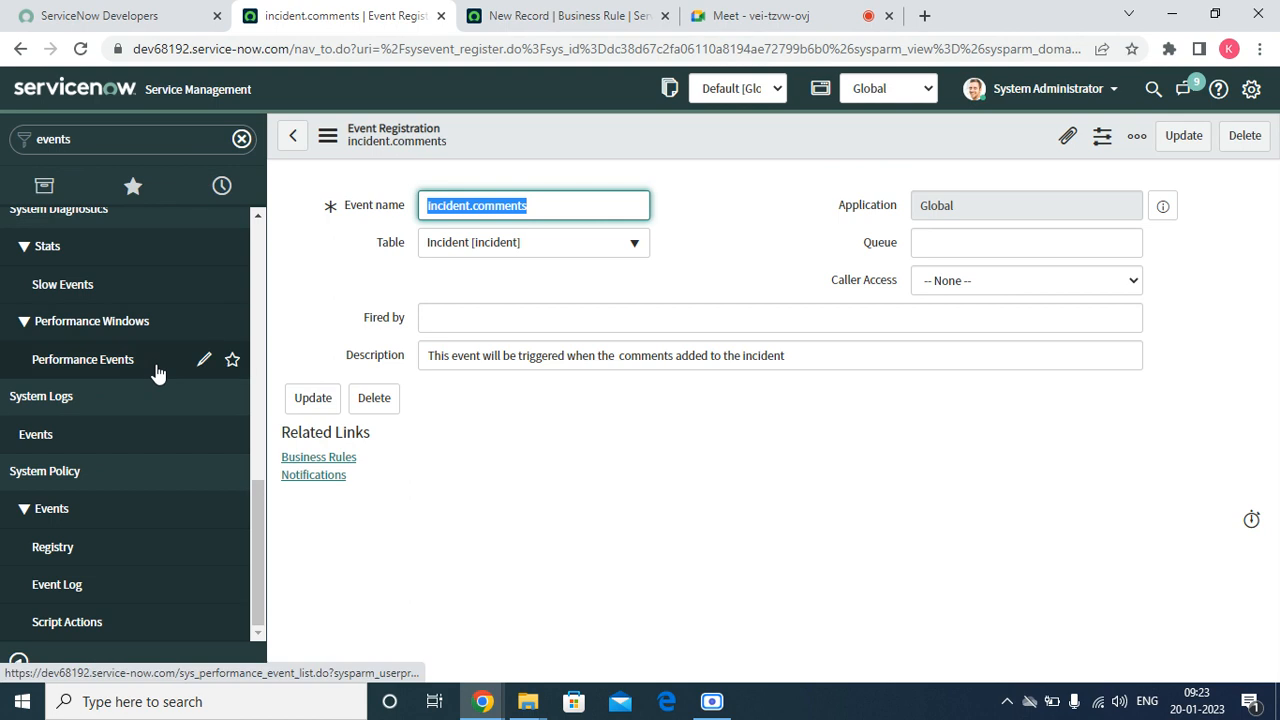
{"action": "left_click", "coordinate": [133, 185]}
{"action": "right_click", "coordinate": [113, 408]}
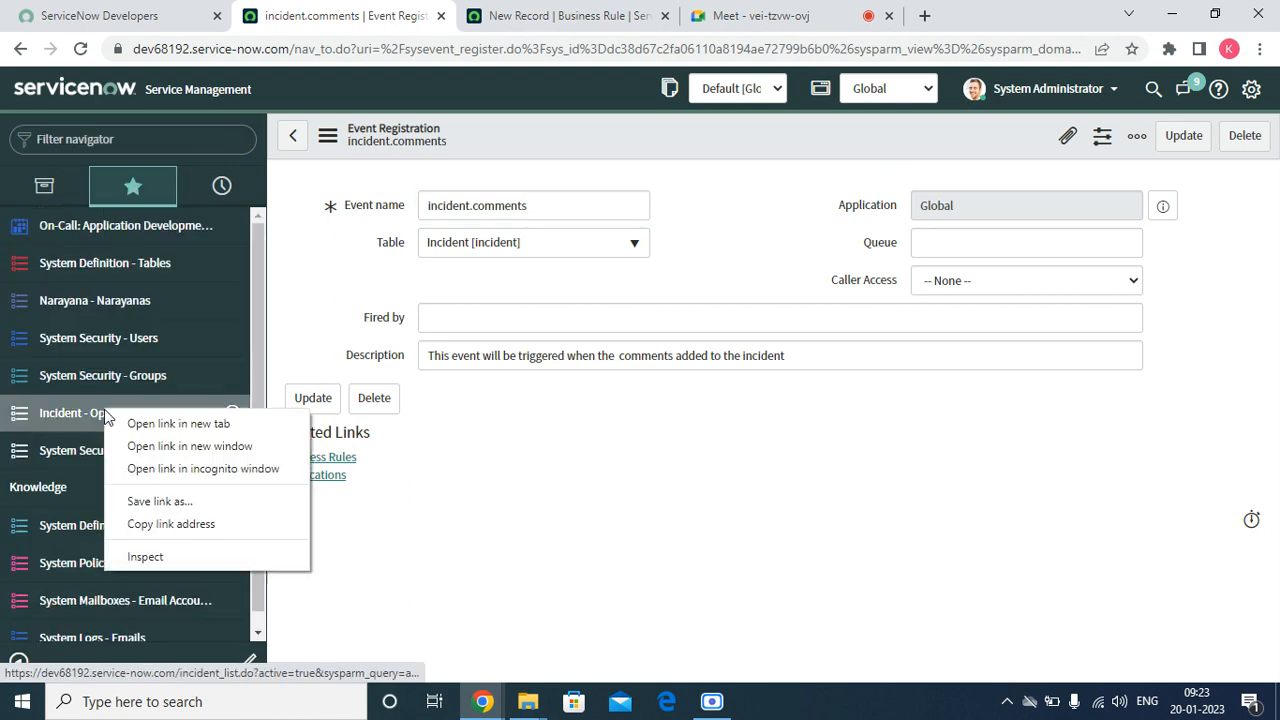
{"action": "left_click", "coordinate": [134, 423]}
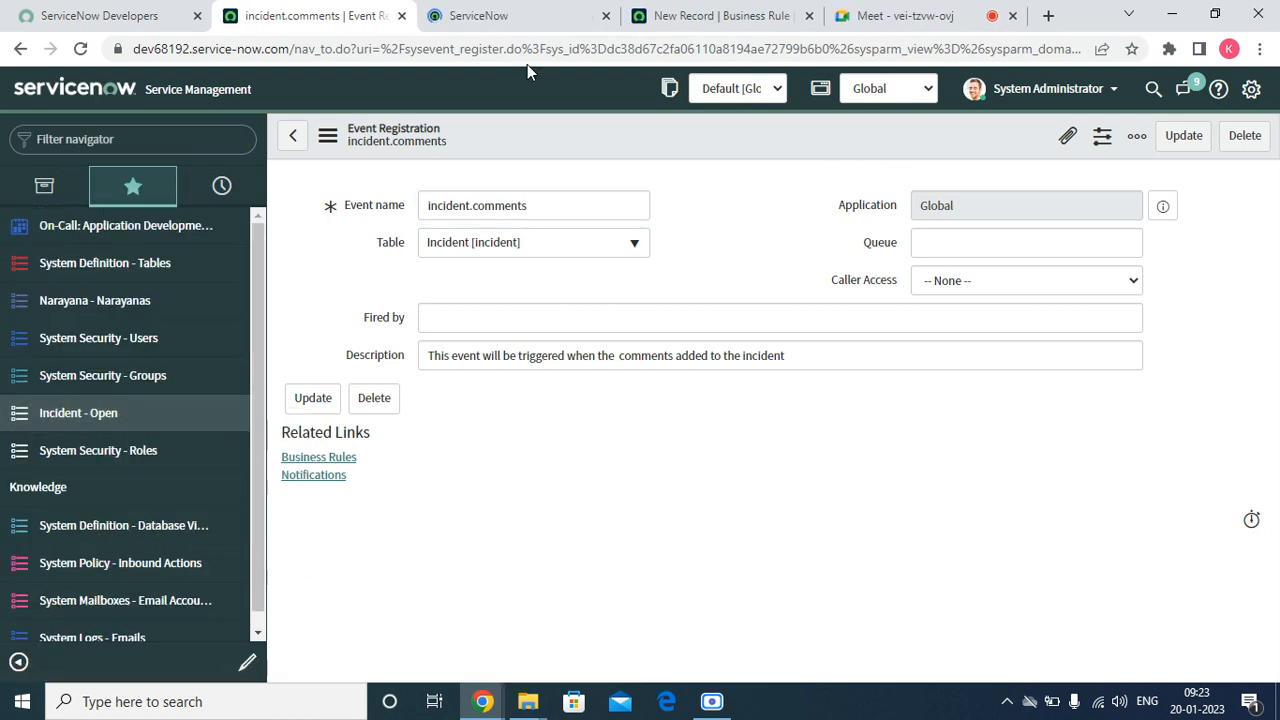
{"action": "left_click", "coordinate": [524, 16]}
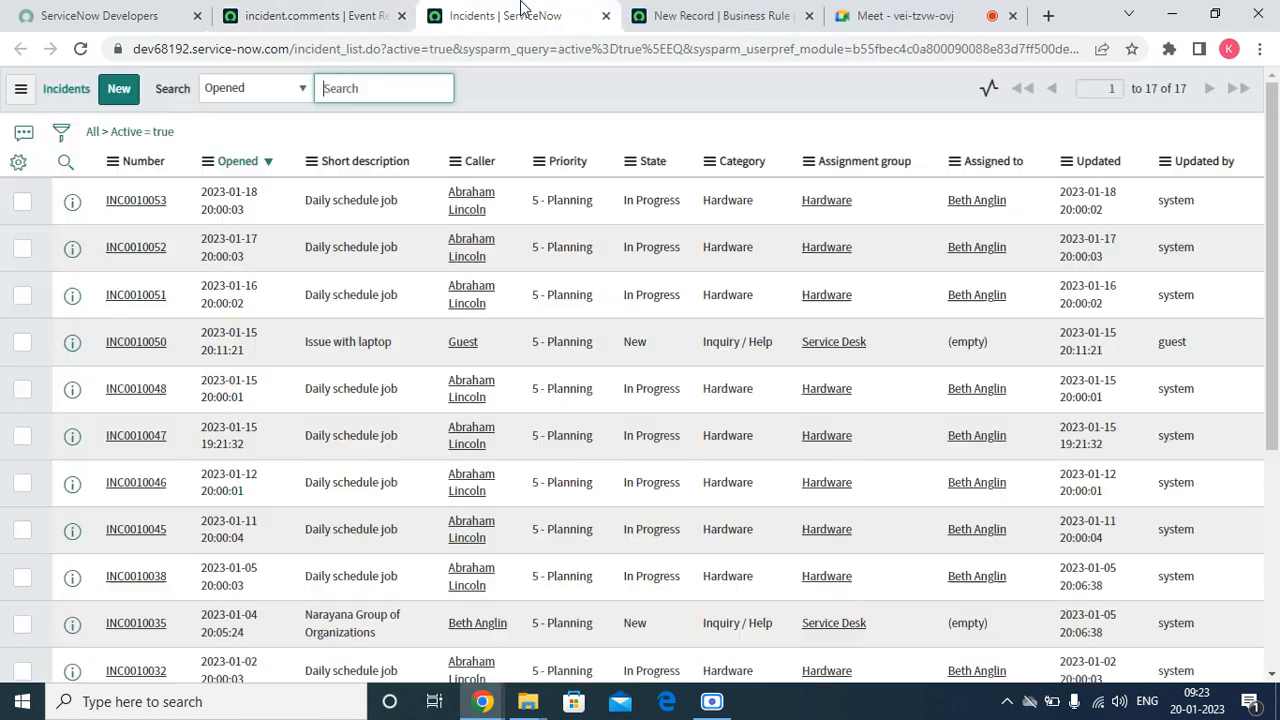
{"action": "left_click", "coordinate": [145, 201]}
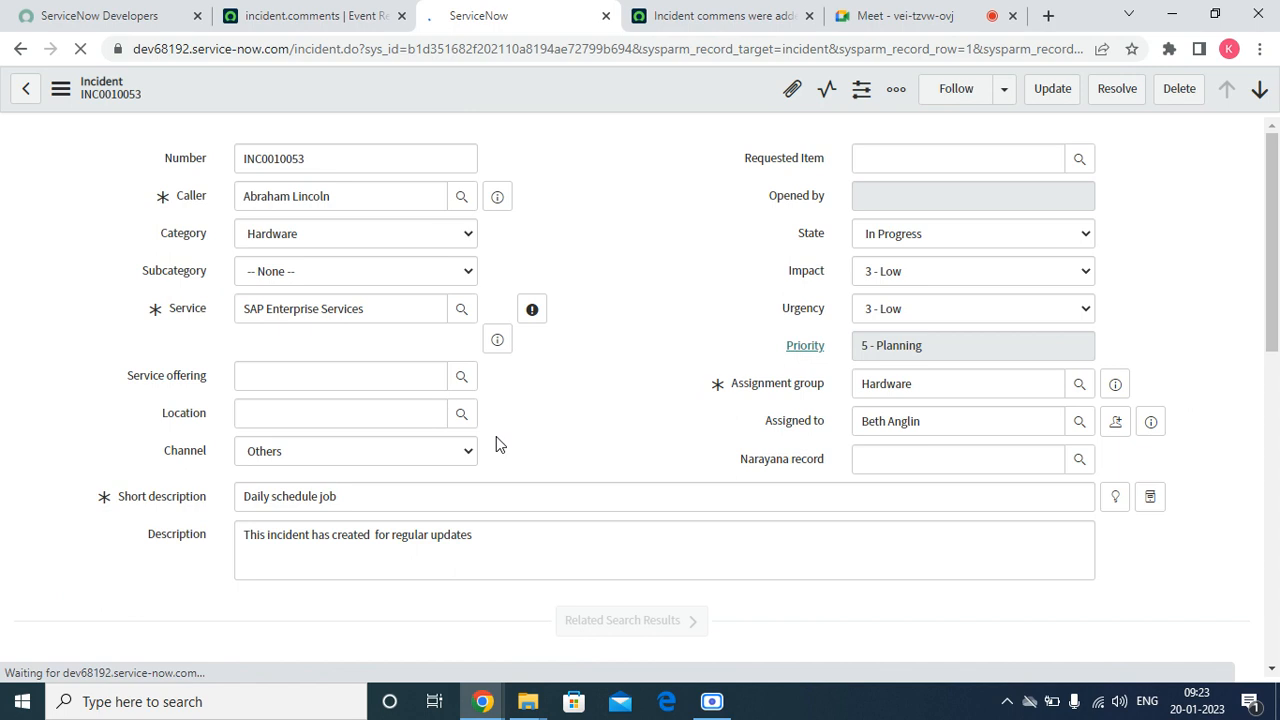
Enter "Test for email notification" as the incident's customer-visible additional comment
{"action": "scroll", "coordinate": [1192, 274], "scroll_direction": "down", "scroll_amount": 15}
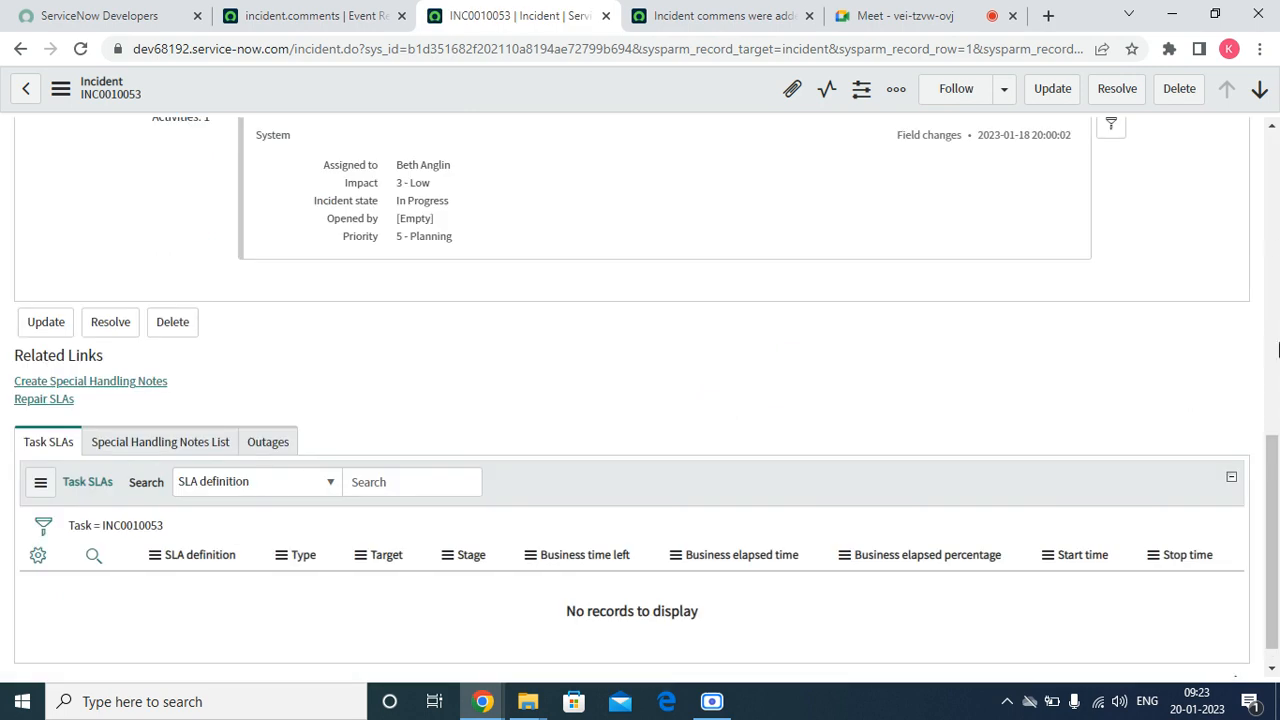
{"action": "scroll", "coordinate": [417, 490], "scroll_direction": "up", "scroll_amount": 5}
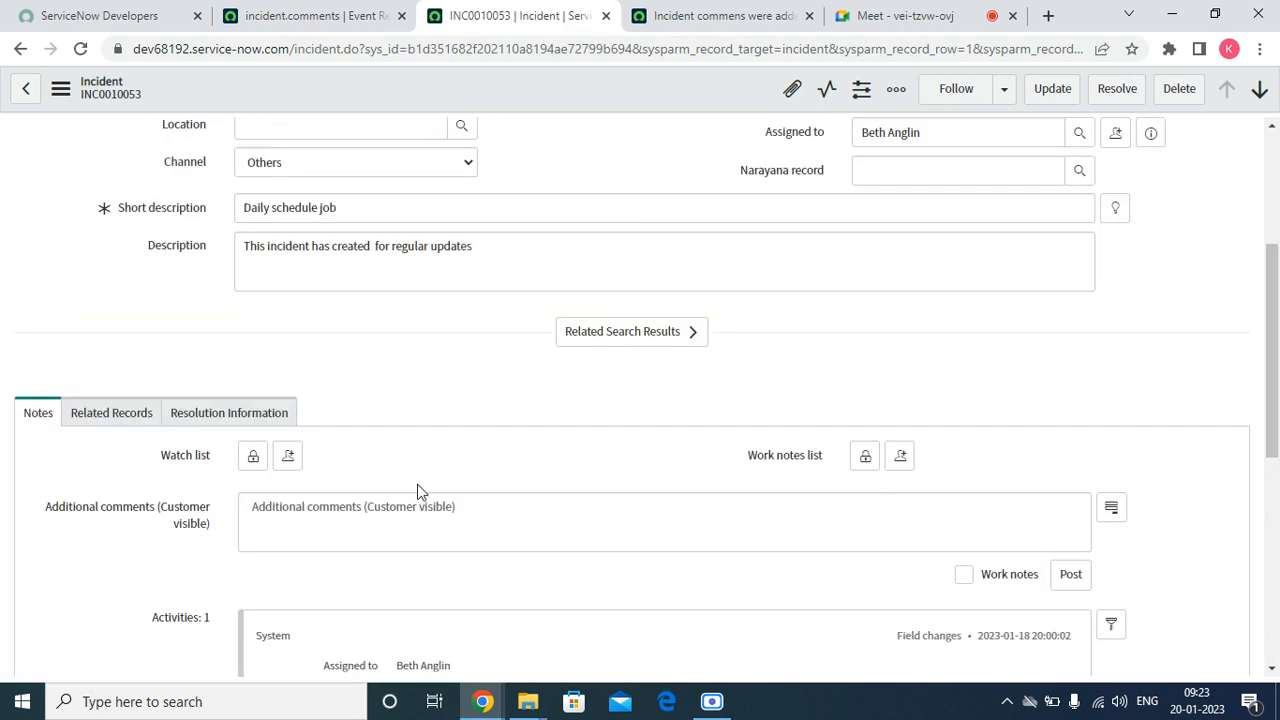
{"action": "left_click", "coordinate": [381, 527]}
{"action": "type", "text": "Test"}
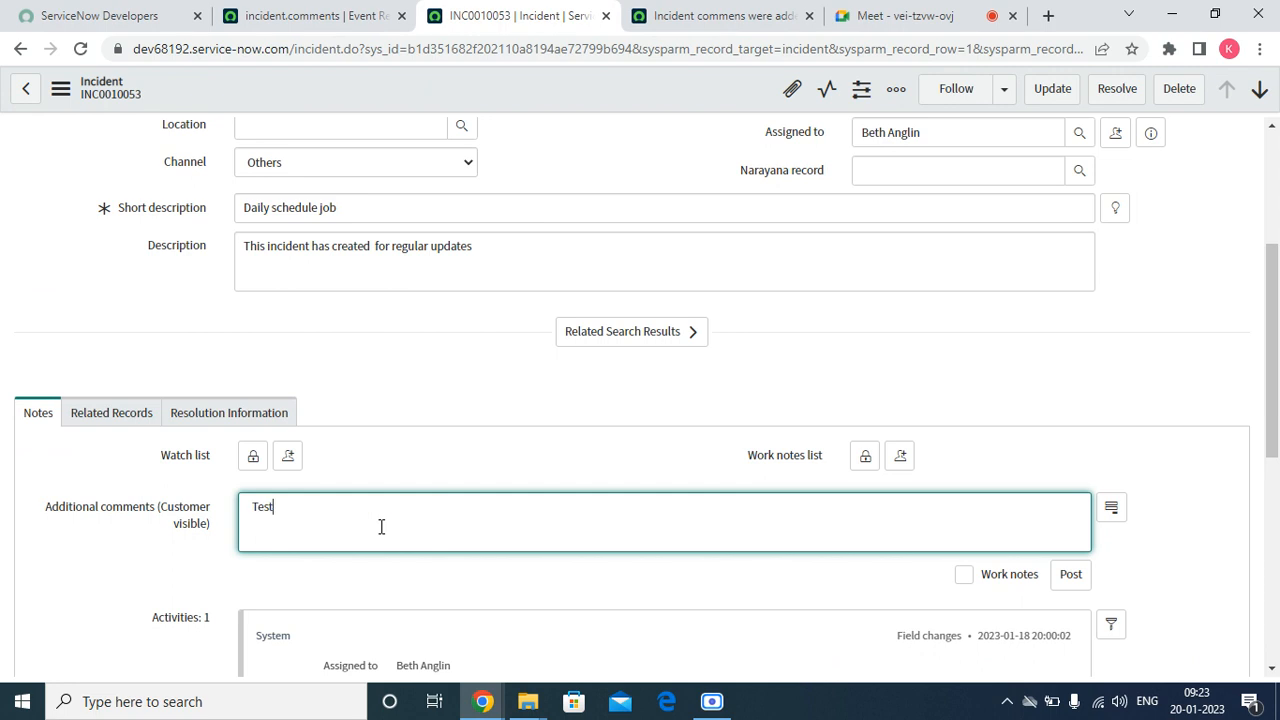
{"action": "type", "text": " for email notification"}
Try to preview the caller's record and save the incident with its new comment
{"action": "left_click_drag", "start_coordinate": [1276, 432], "coordinate": [1276, 317]}
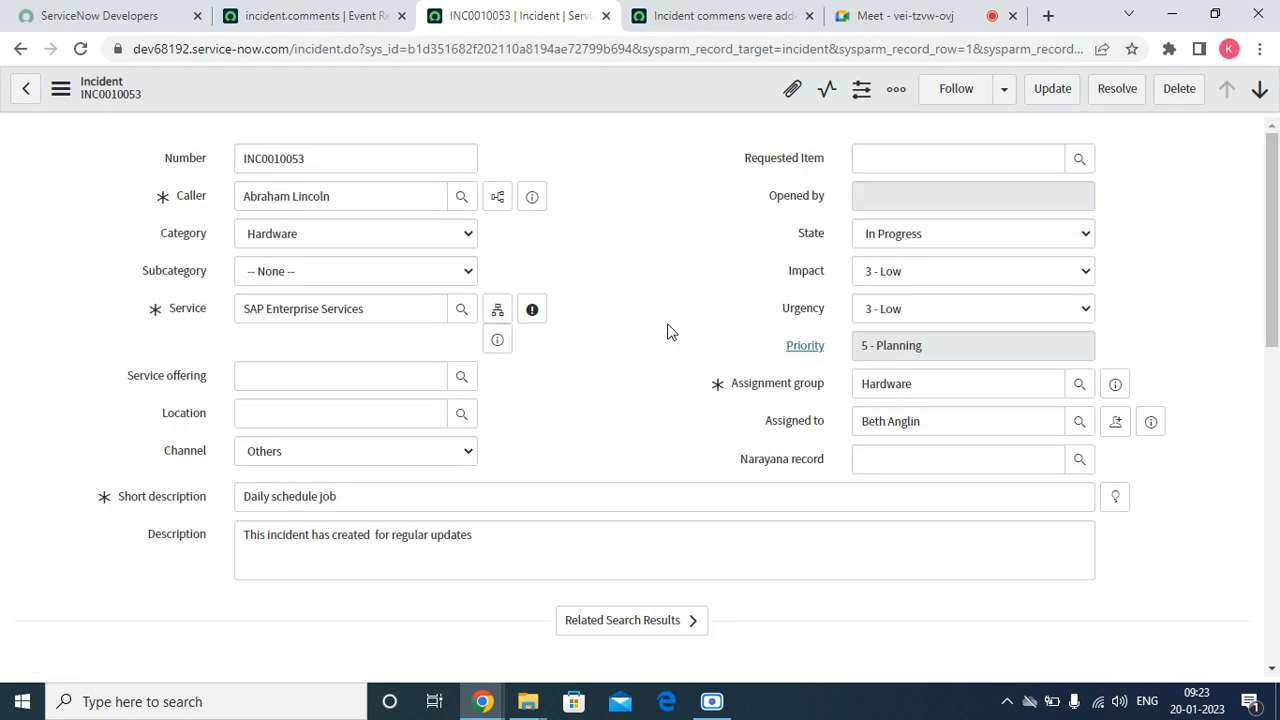
{"action": "left_click", "coordinate": [535, 197]}
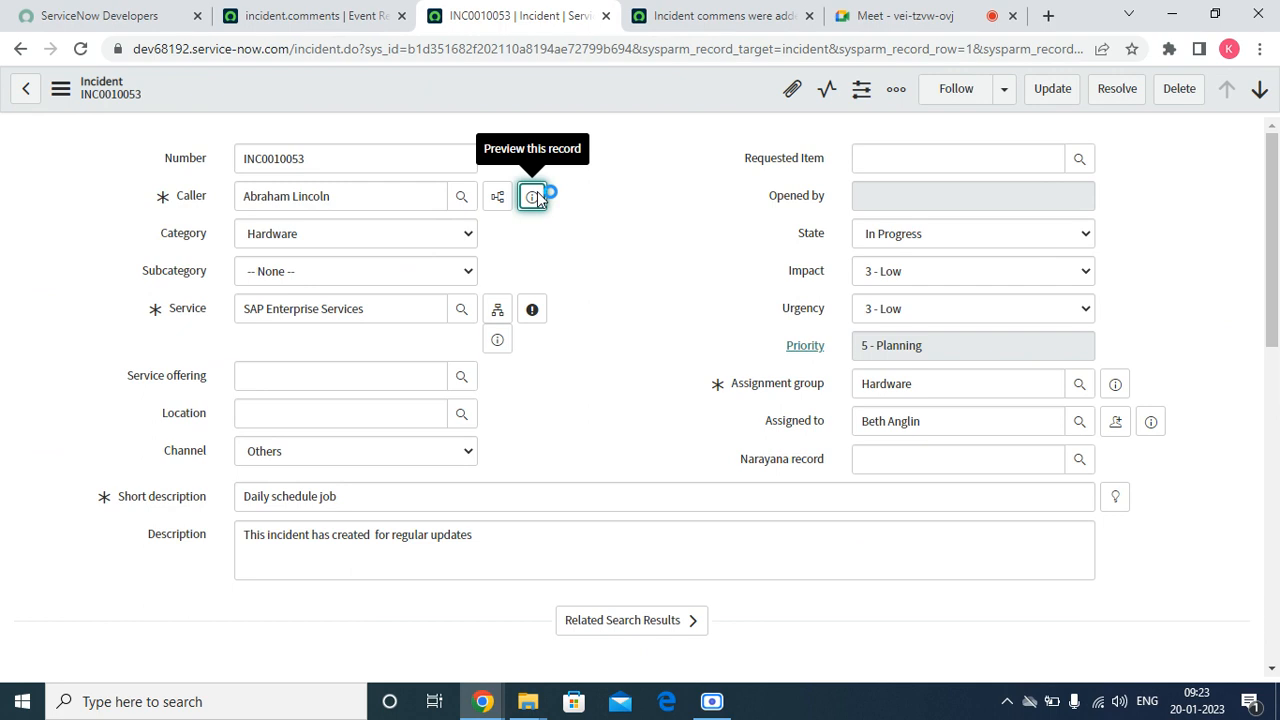
{"action": "left_click", "coordinate": [595, 157]}
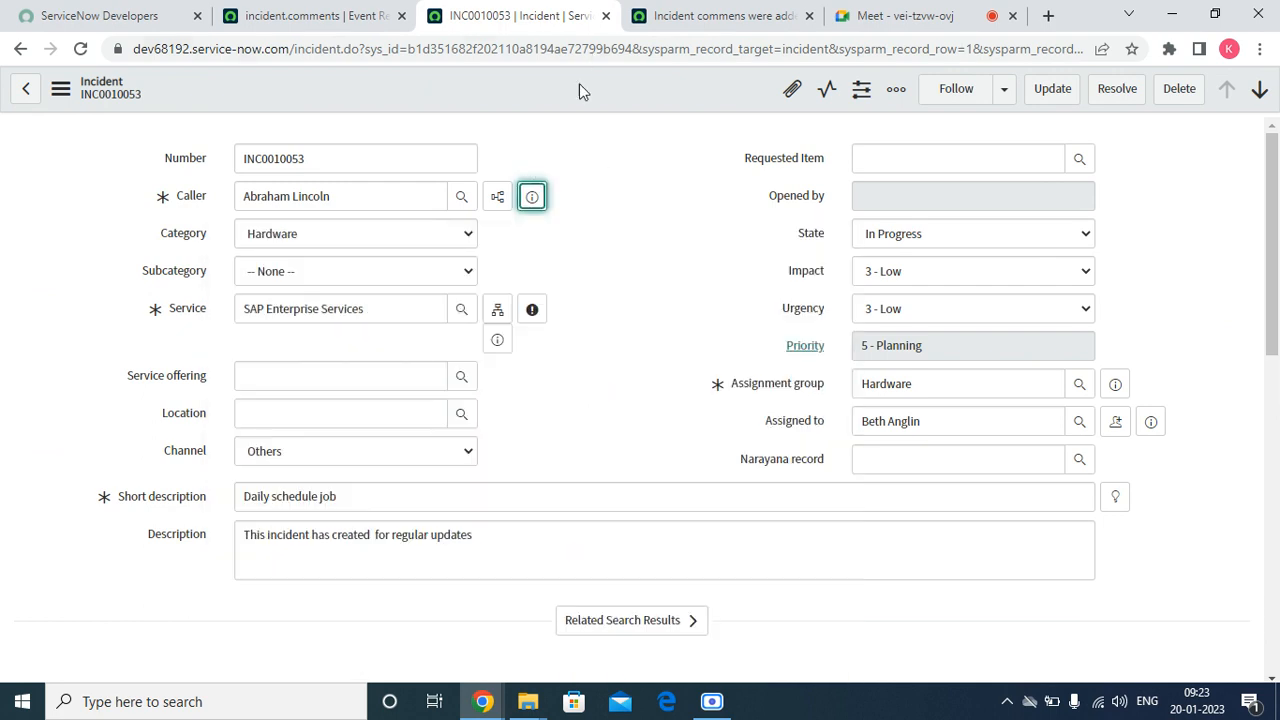
{"action": "right_click", "coordinate": [579, 84]}
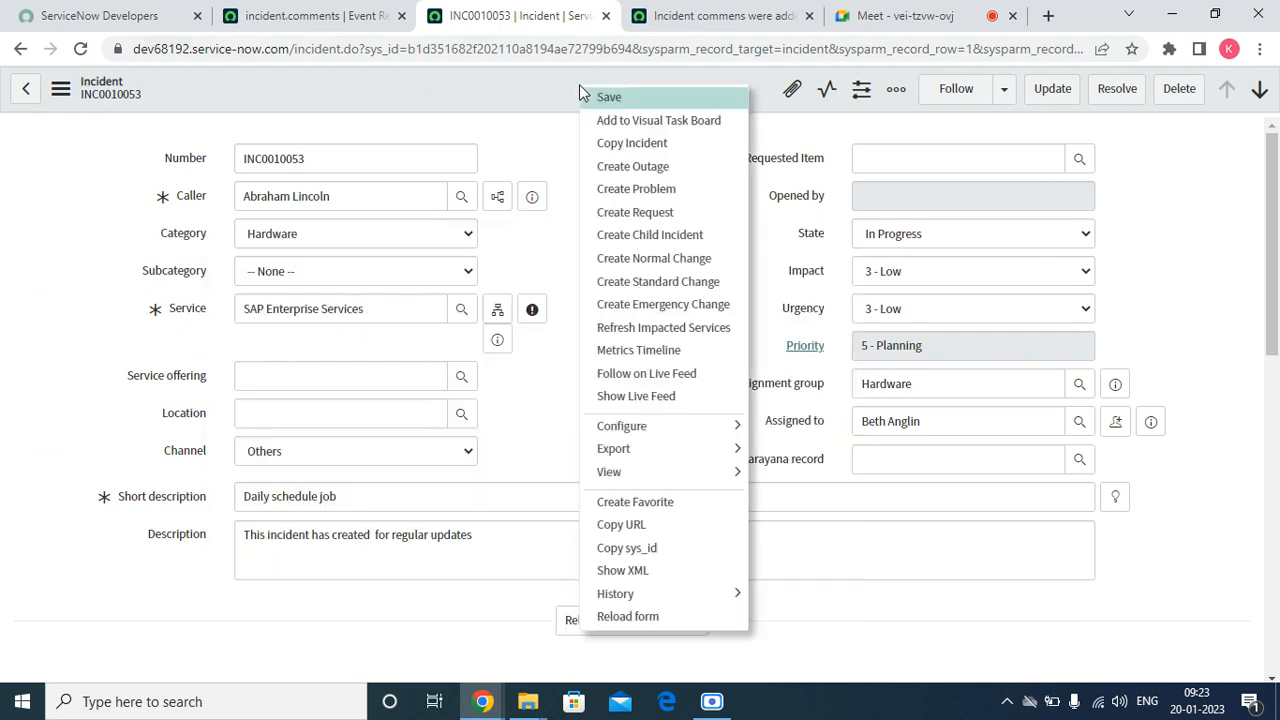
{"action": "left_click", "coordinate": [637, 96]}
Find the System Logs Emails module from the event registration page, open it in a new browser tab and refresh the list
{"action": "left_click", "coordinate": [358, 20]}
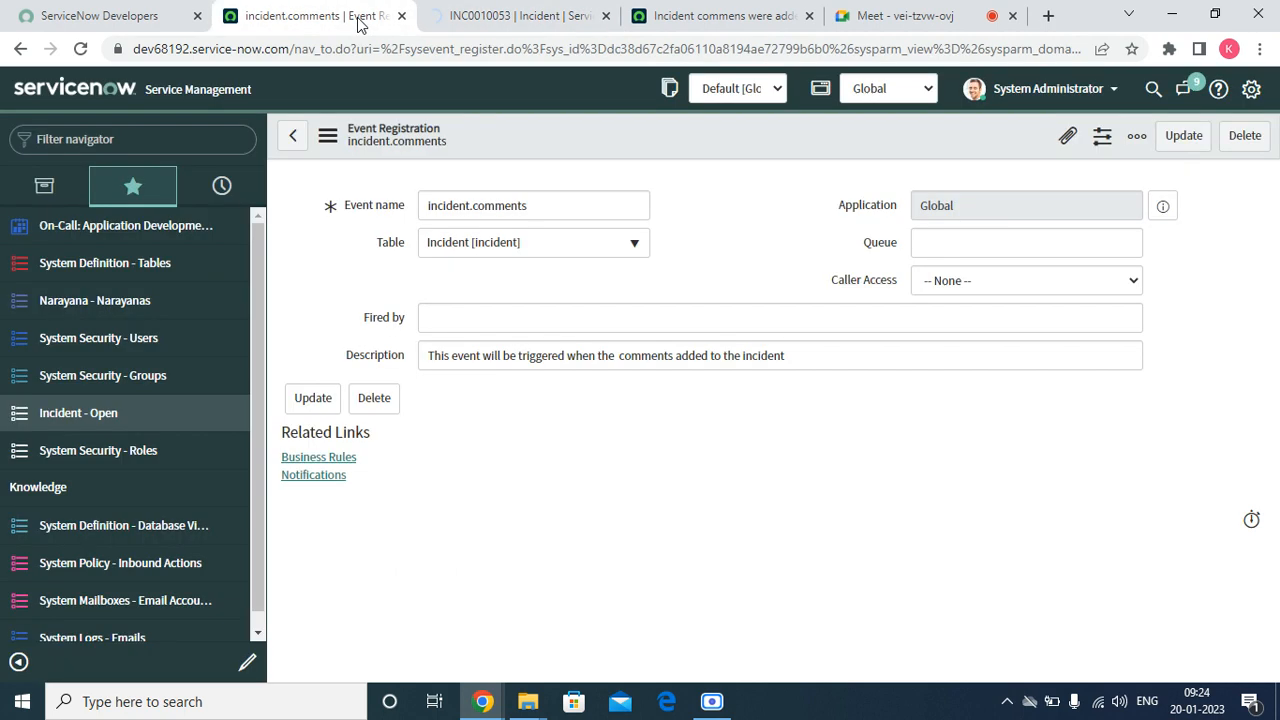
{"action": "left_click", "coordinate": [78, 136]}
{"action": "type", "text": "emails"}
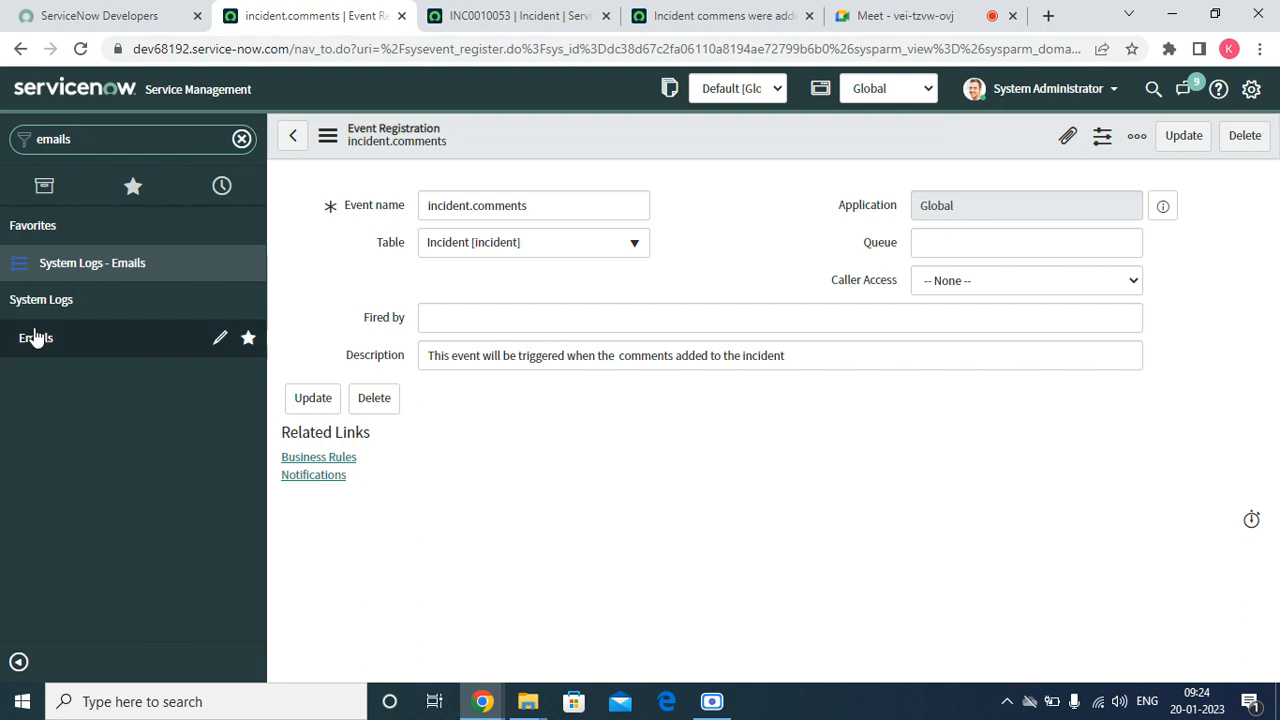
{"action": "right_click", "coordinate": [35, 338]}
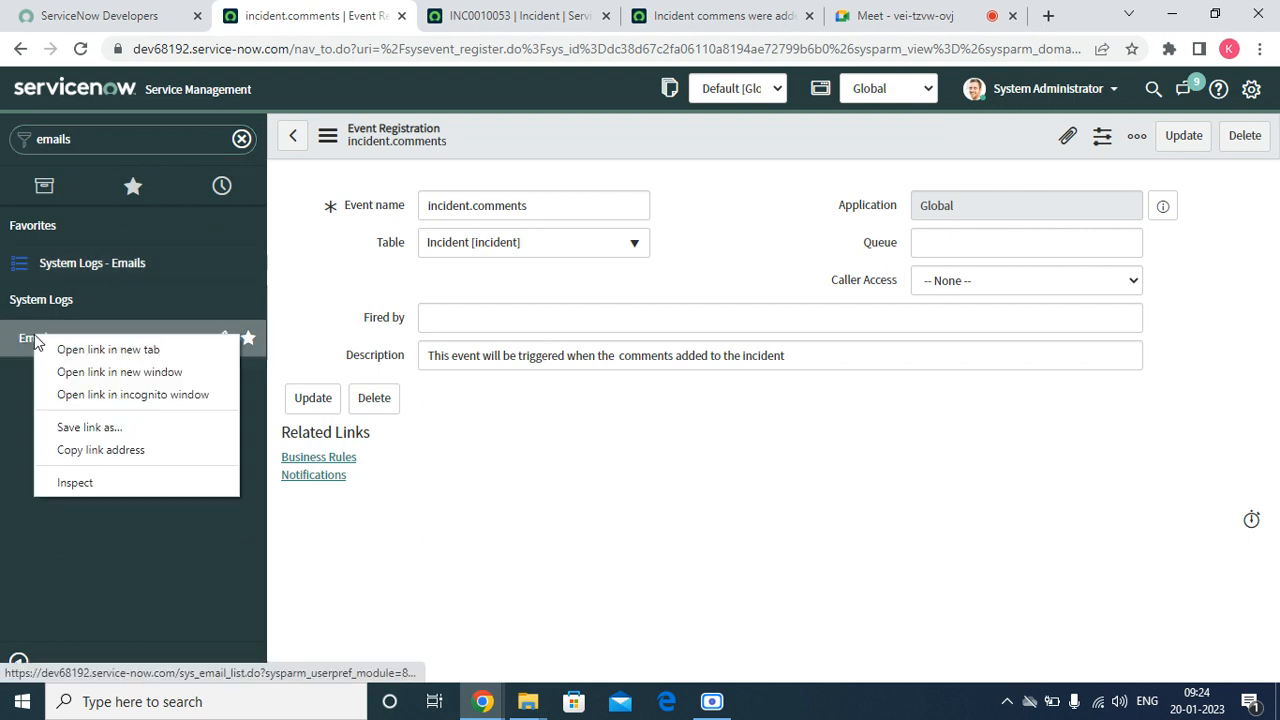
{"action": "left_click", "coordinate": [52, 352]}
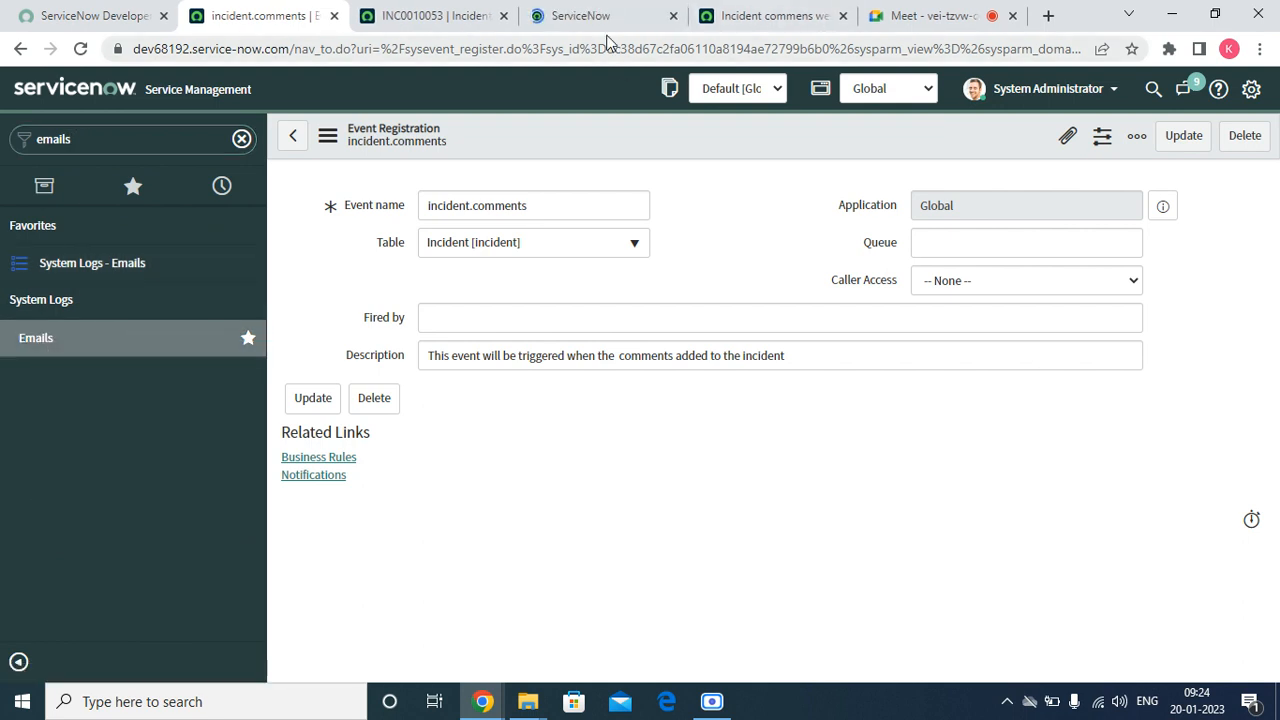
{"action": "left_click", "coordinate": [606, 20]}
{"action": "right_click", "coordinate": [556, 90]}
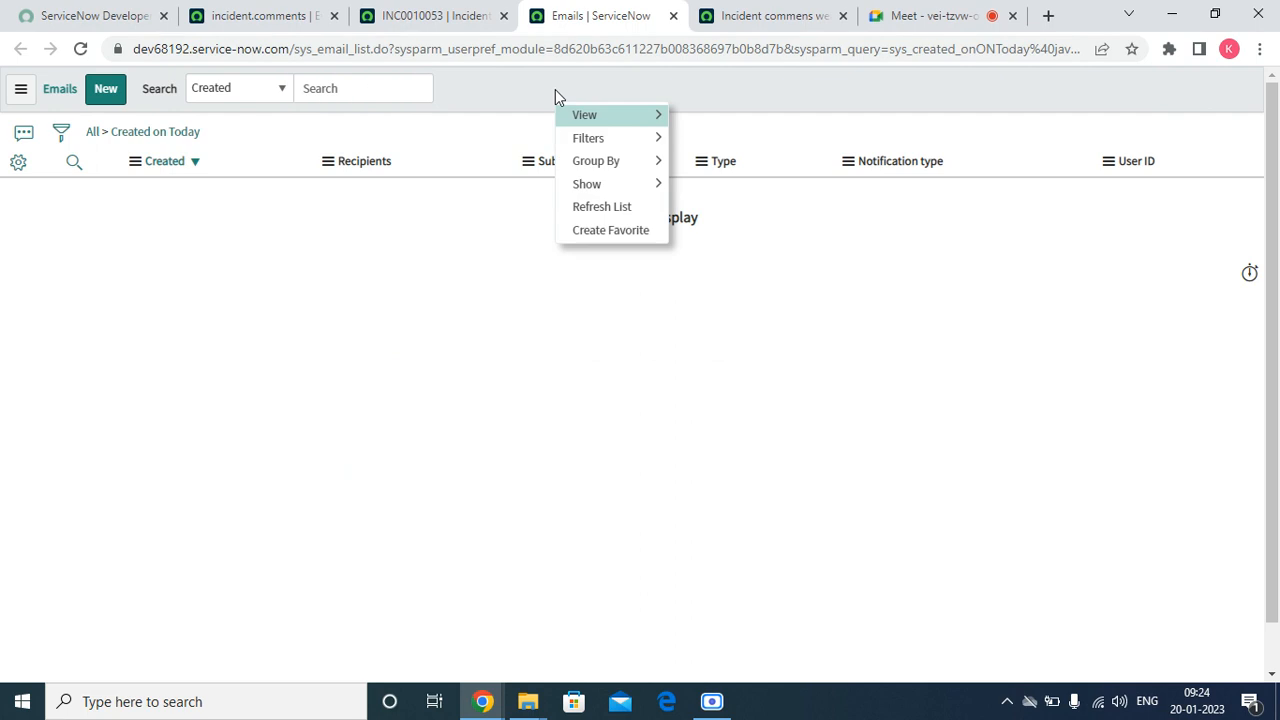
{"action": "left_click", "coordinate": [596, 207]}
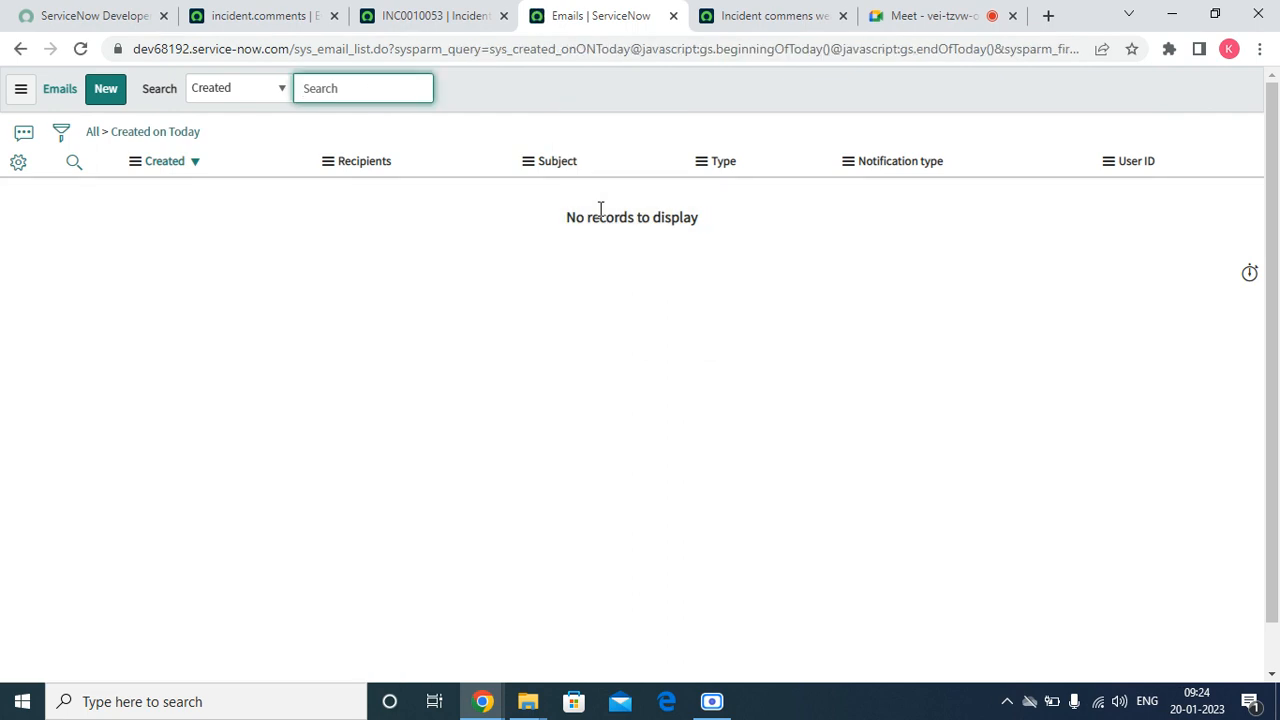
Return to the record of incident INC0010053
{"action": "left_click", "coordinate": [451, 22]}
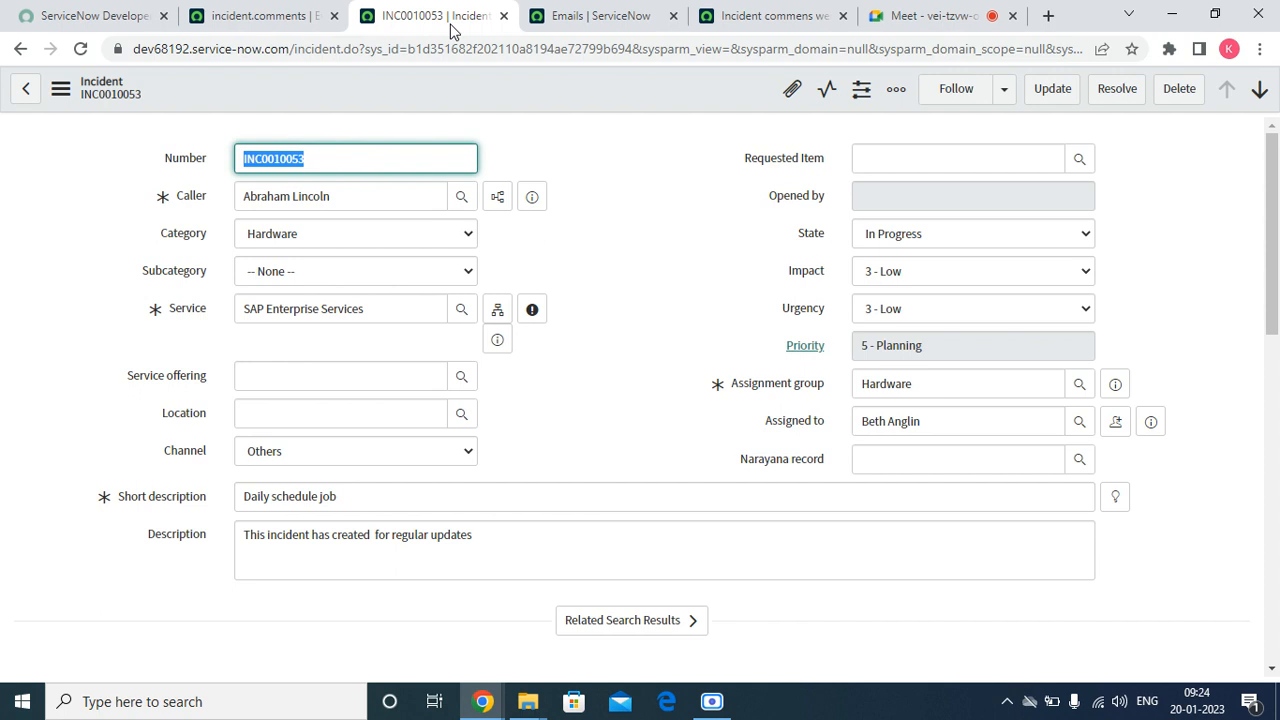
Reload the email log and remove its Created on Today condition to list all emails
{"action": "left_click", "coordinate": [605, 18]}
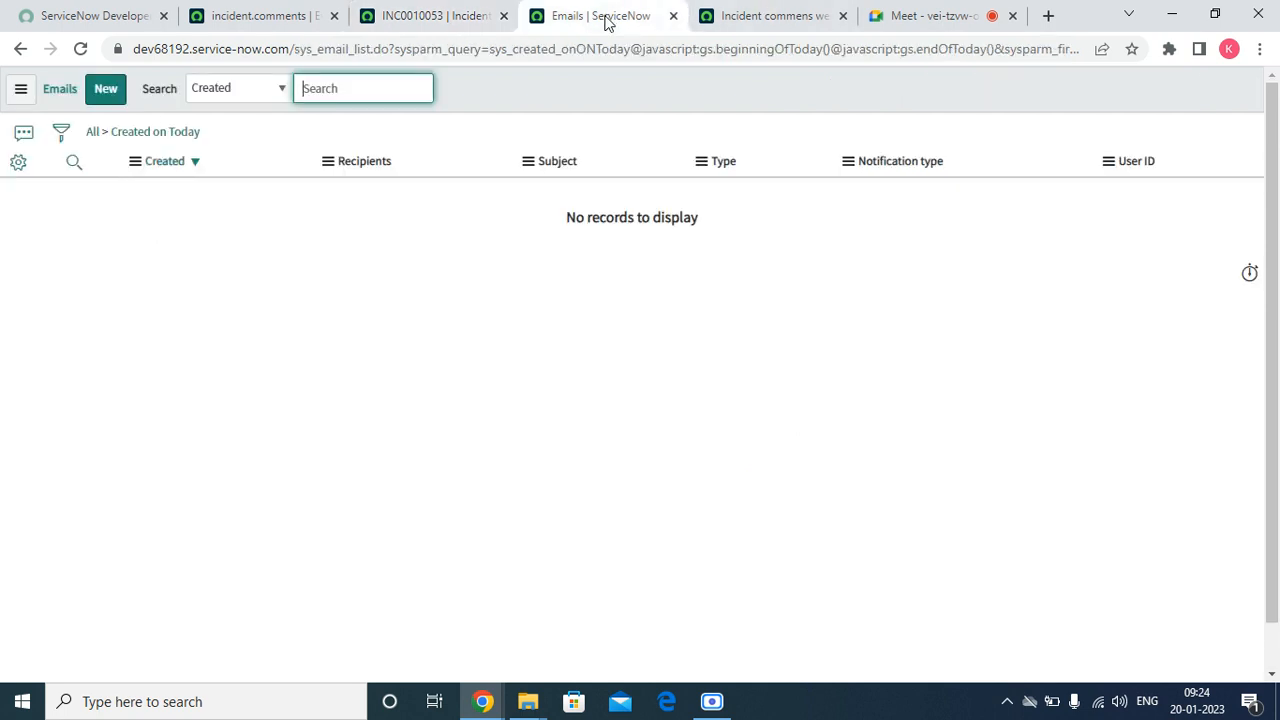
{"action": "left_click", "coordinate": [80, 49]}
{"action": "left_click", "coordinate": [95, 134]}
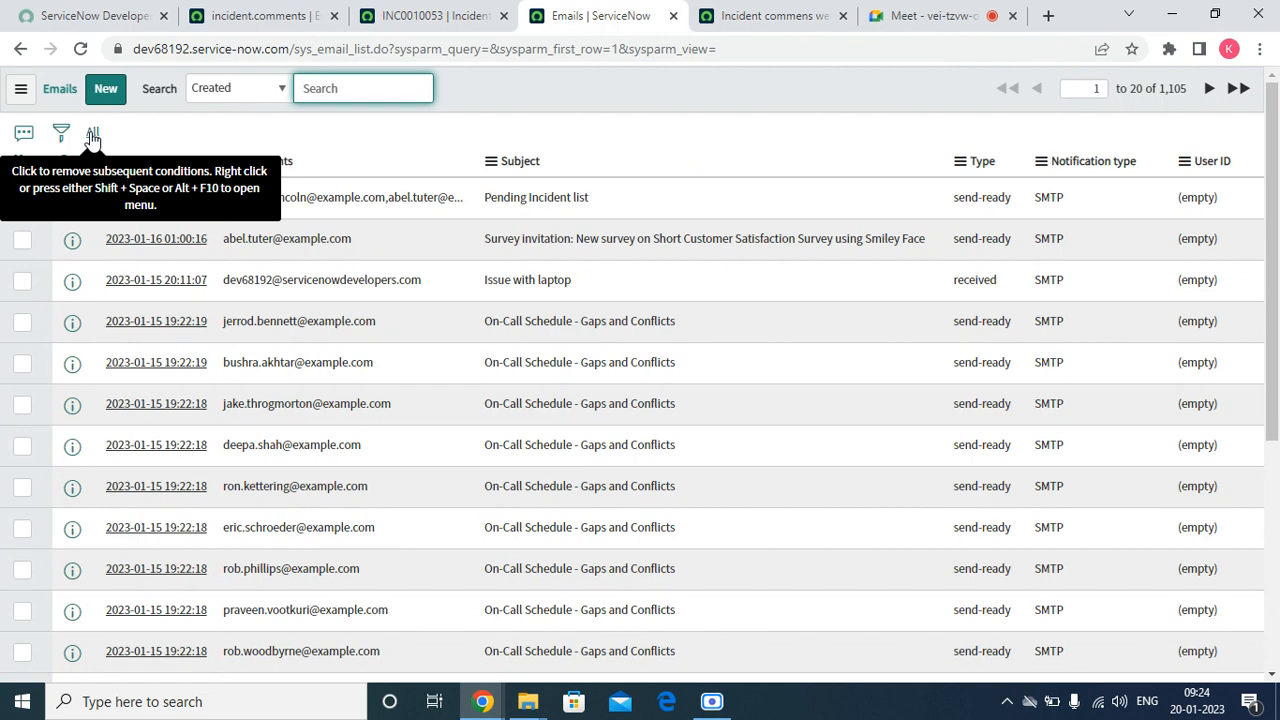
Insert current as the second argument of the gs.eventQueue call in the incident comments business rule script and save the rule
{"action": "left_click", "coordinate": [772, 15]}
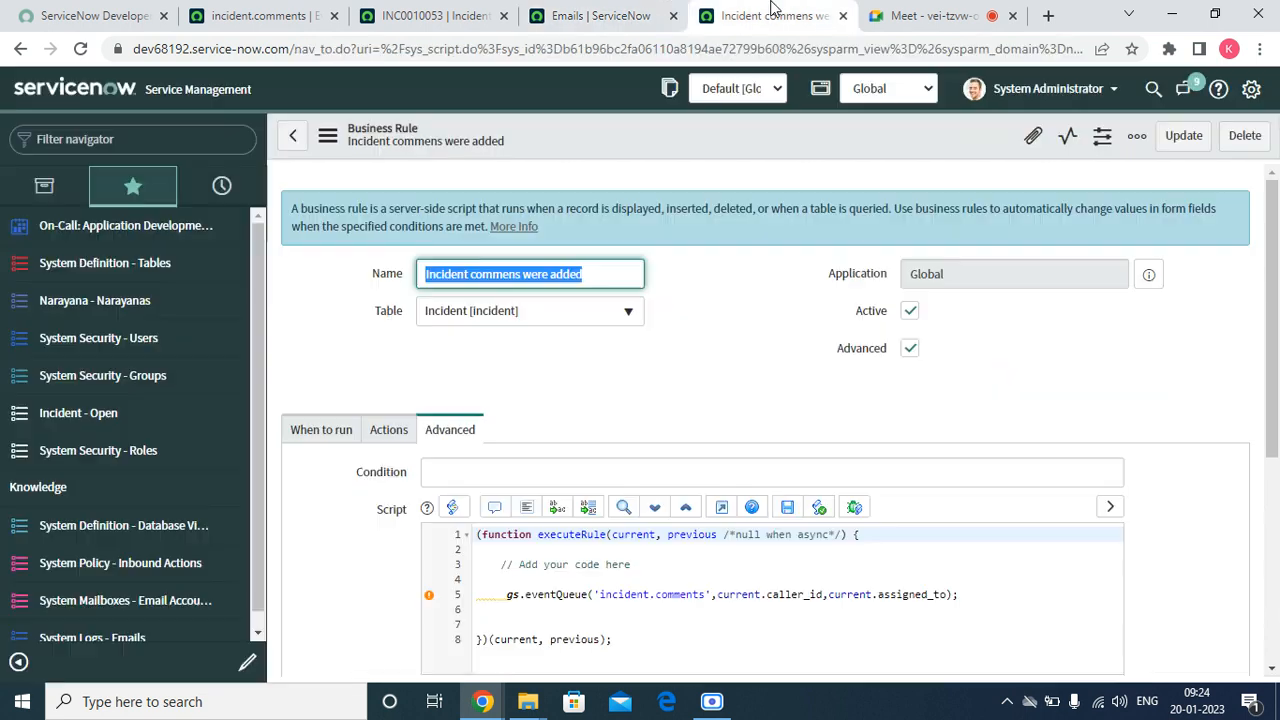
{"action": "scroll", "coordinate": [1197, 463], "scroll_direction": "down", "scroll_amount": 2}
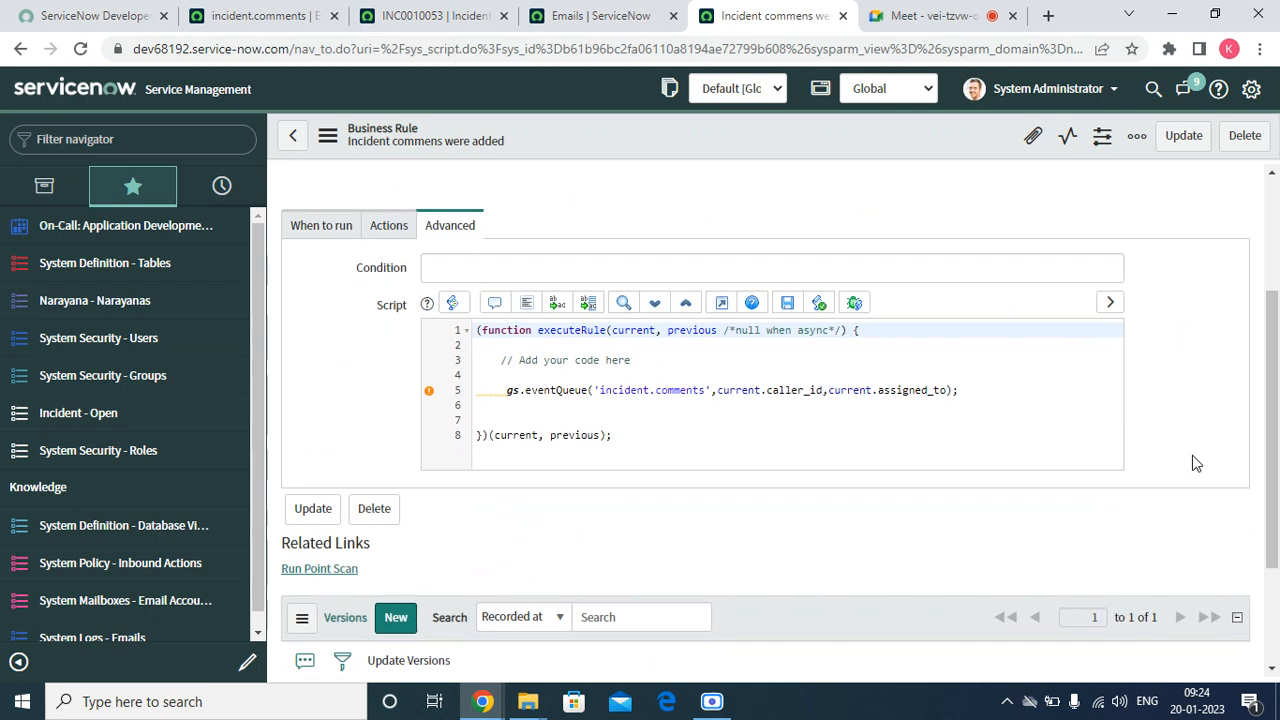
{"action": "left_click_drag", "start_coordinate": [718, 390], "coordinate": [784, 463]}
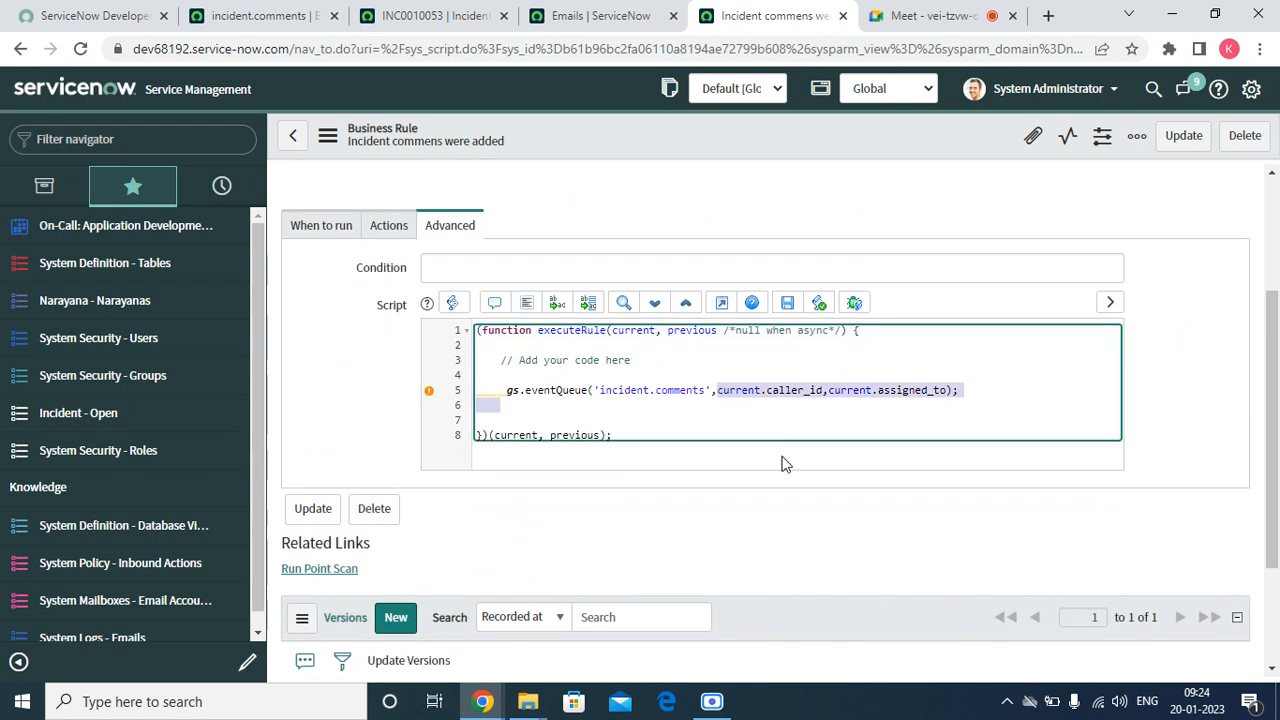
{"action": "key", "text": "Left"}
{"action": "type", "text": "curret"}
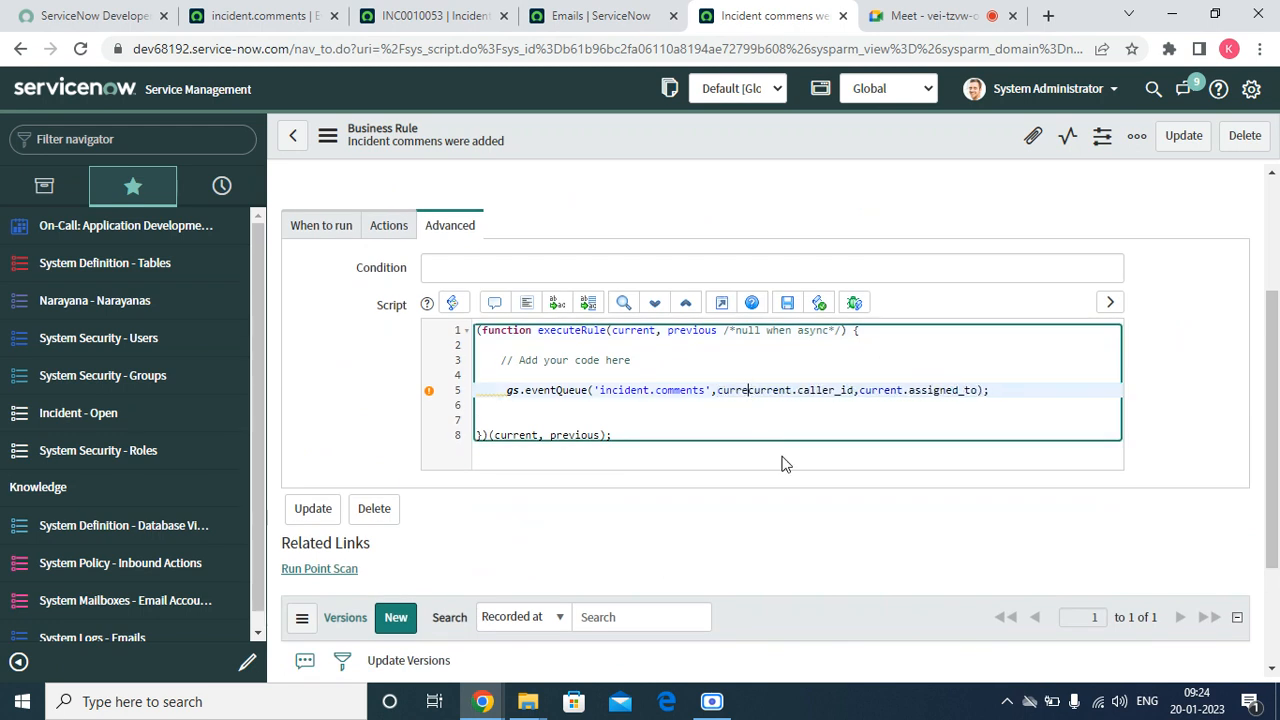
{"action": "type", "text": "t"}
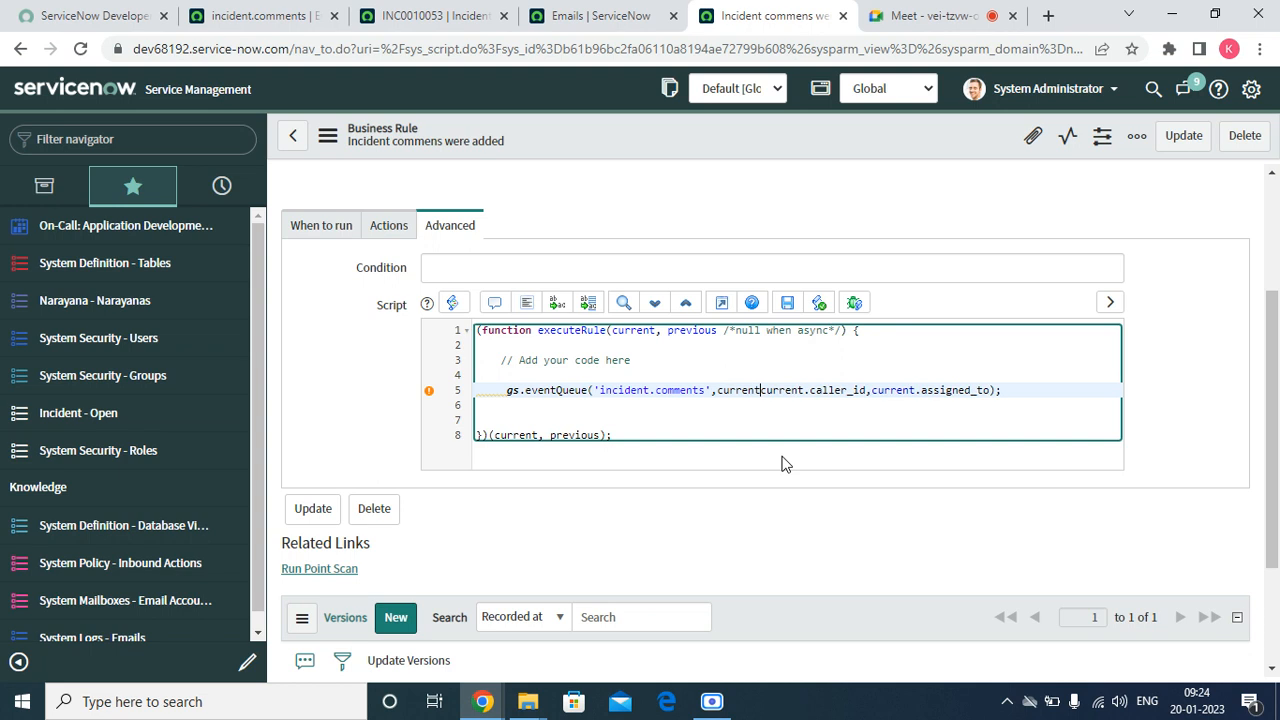
{"action": "type", "text": ","}
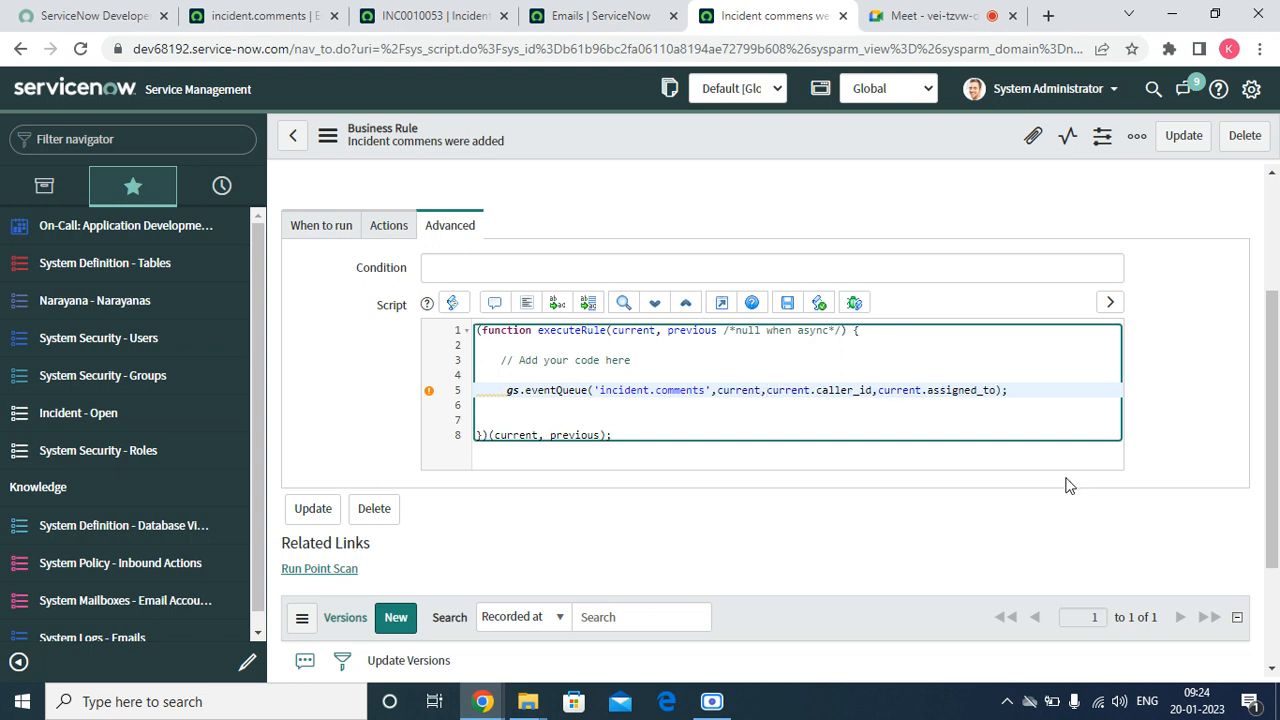
{"action": "right_click", "coordinate": [644, 124]}
{"action": "left_click", "coordinate": [672, 137]}
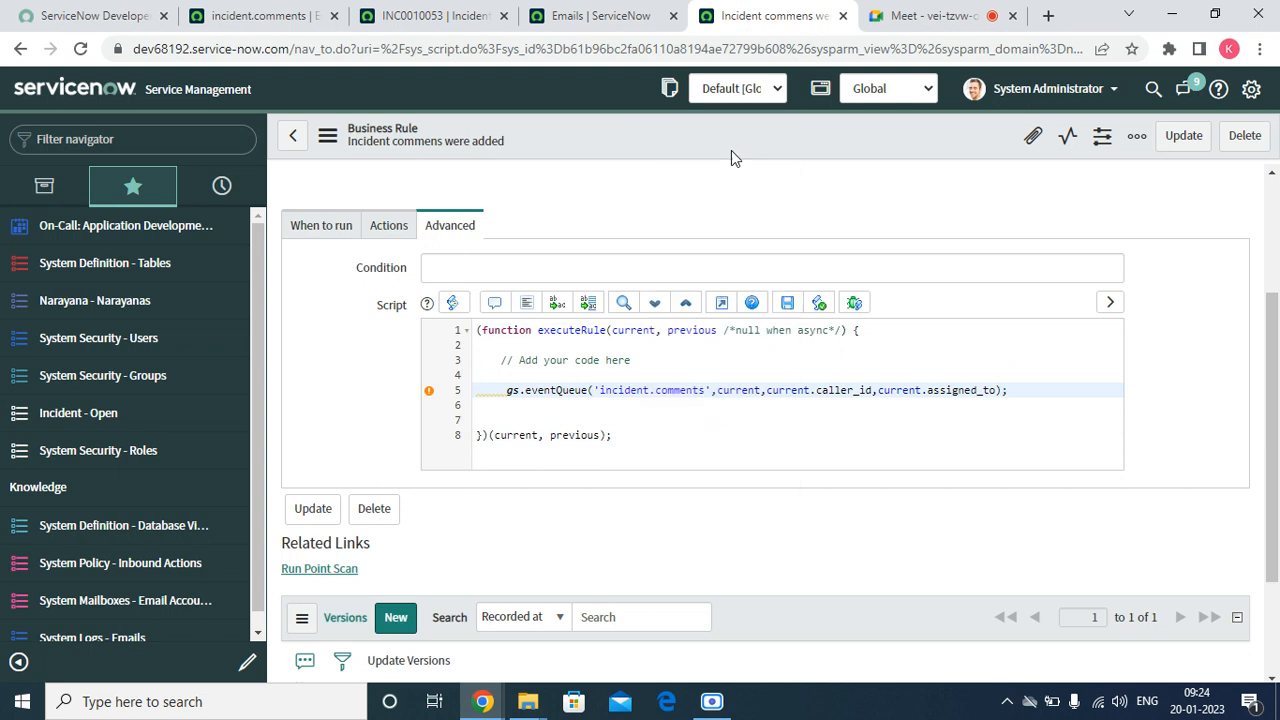
Go back to the unfiltered email log and refresh the list
{"action": "left_click", "coordinate": [596, 16]}
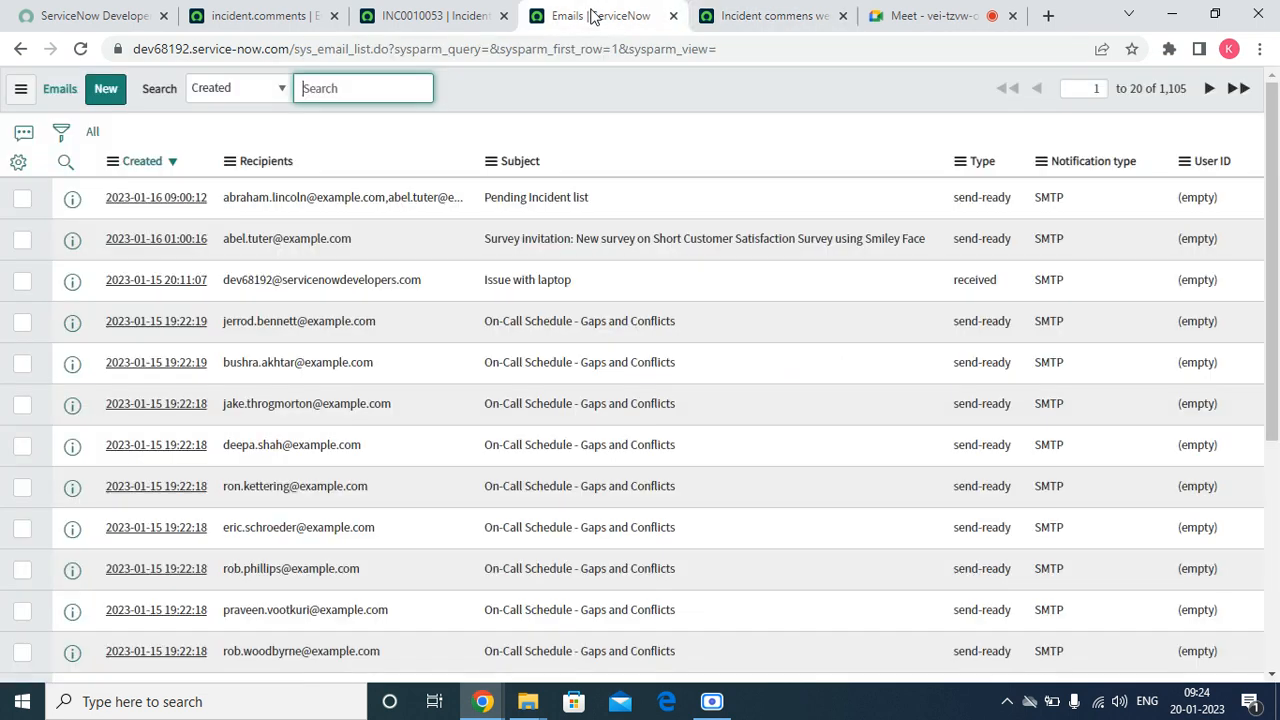
{"action": "right_click", "coordinate": [541, 85]}
{"action": "left_click", "coordinate": [585, 187]}
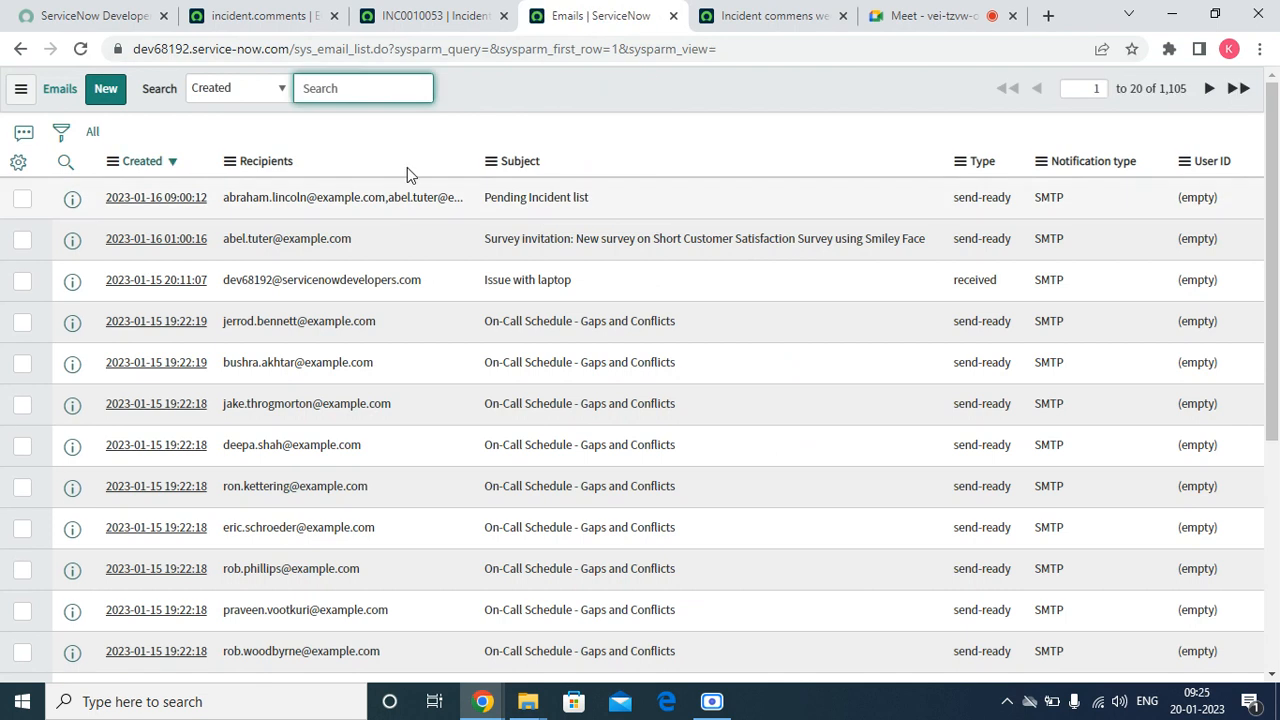
Add "Test for event mail notification" as a customer-visible additional comment on incident INC0010053 and save the incident
{"action": "left_click", "coordinate": [445, 15]}
{"action": "scroll", "coordinate": [430, 490], "scroll_direction": "down", "scroll_amount": 15}
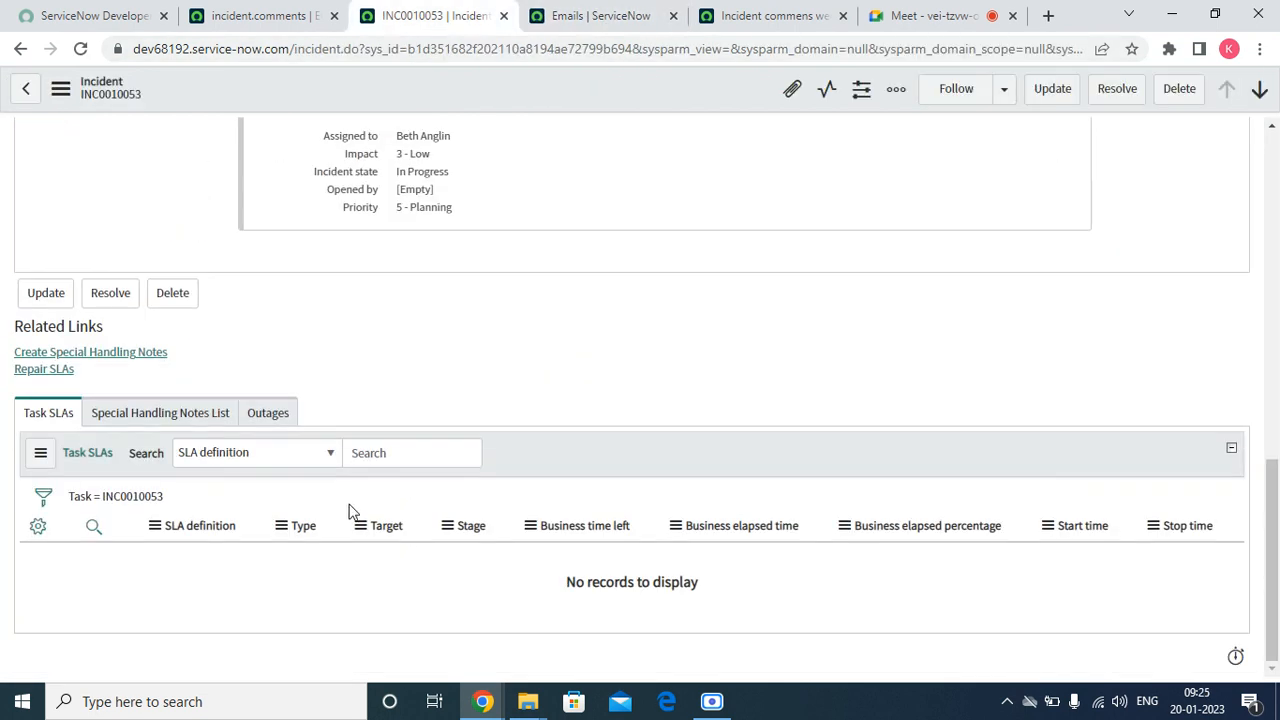
{"action": "left_click_drag", "start_coordinate": [1264, 548], "coordinate": [1257, 420]}
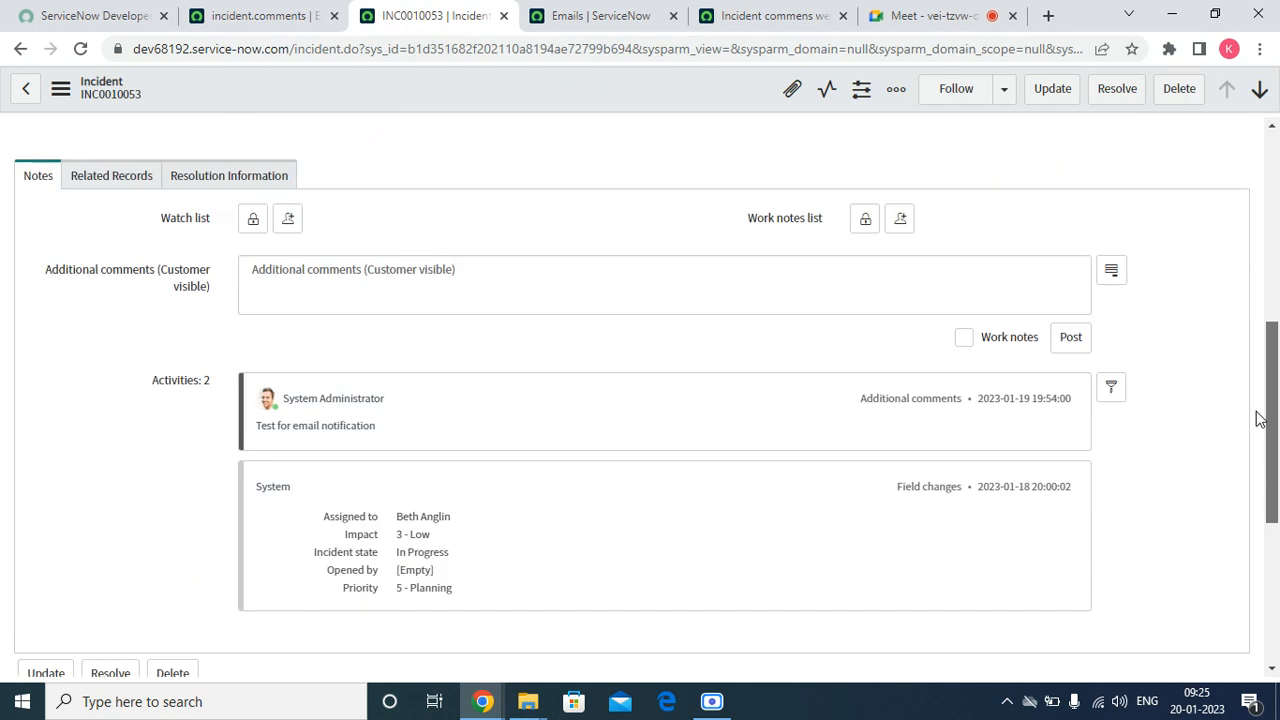
{"action": "left_click", "coordinate": [390, 272]}
{"action": "type", "text": "T"}
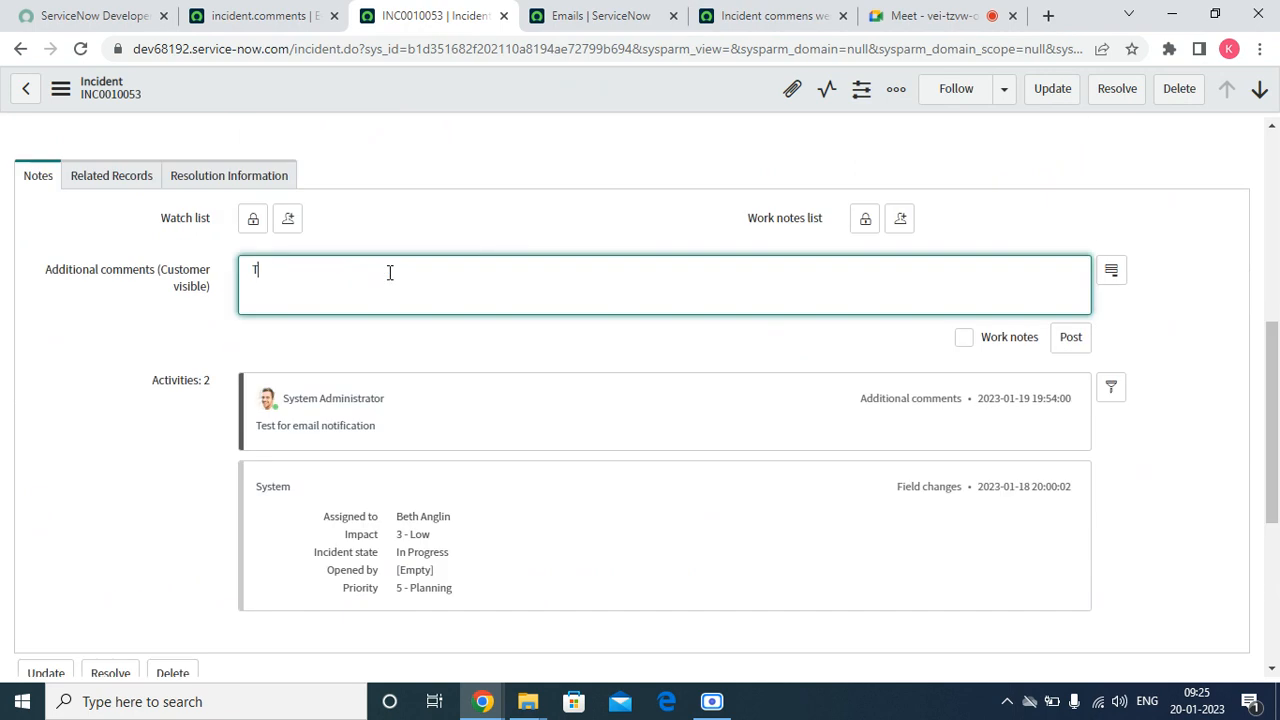
{"action": "type", "text": "est for event mail notification"}
{"action": "right_click", "coordinate": [503, 91]}
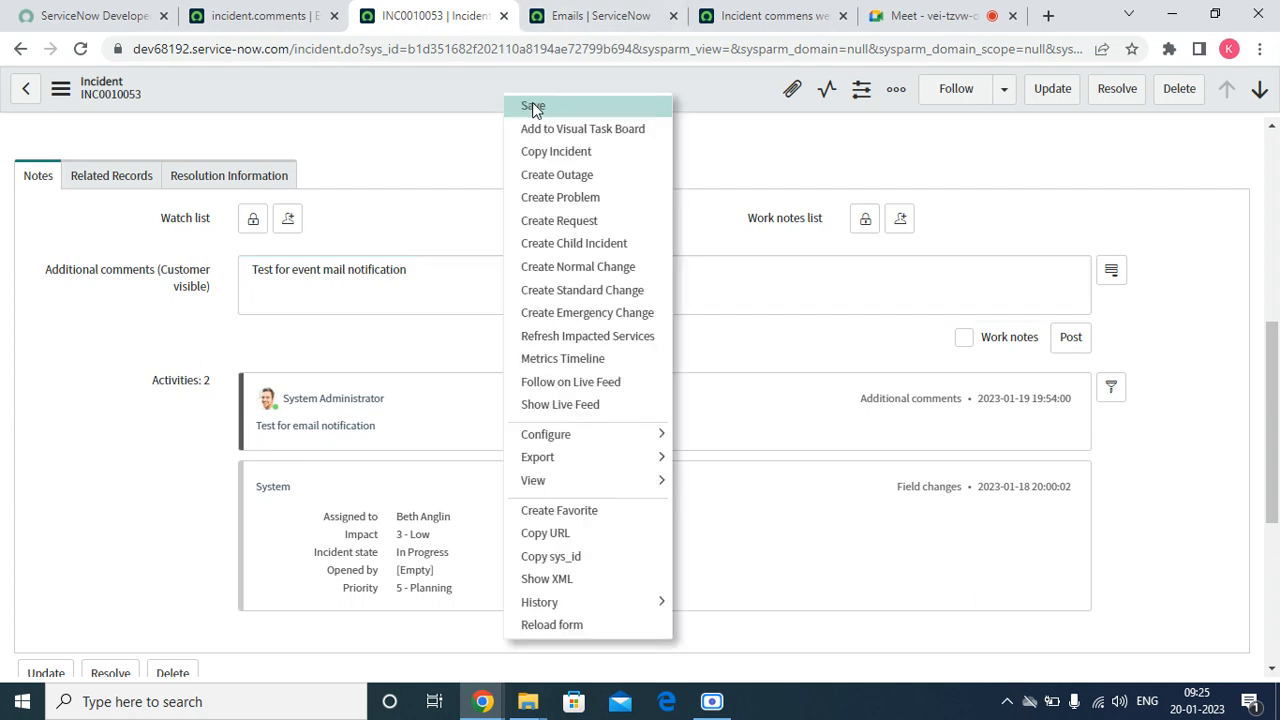
{"action": "left_click", "coordinate": [533, 106]}
Replace the old email log tab with a new one opened from the System Logs - Emails favorite and refresh the list
{"action": "left_click", "coordinate": [258, 15]}
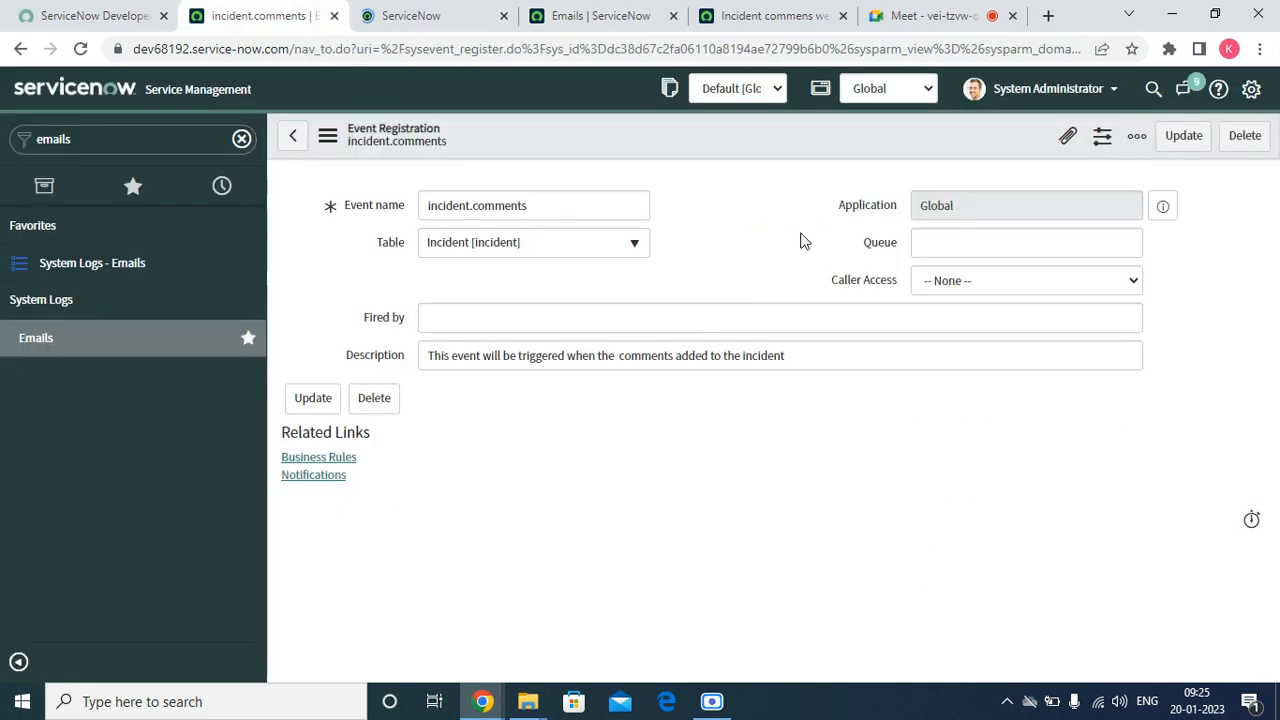
{"action": "right_click", "coordinate": [90, 272]}
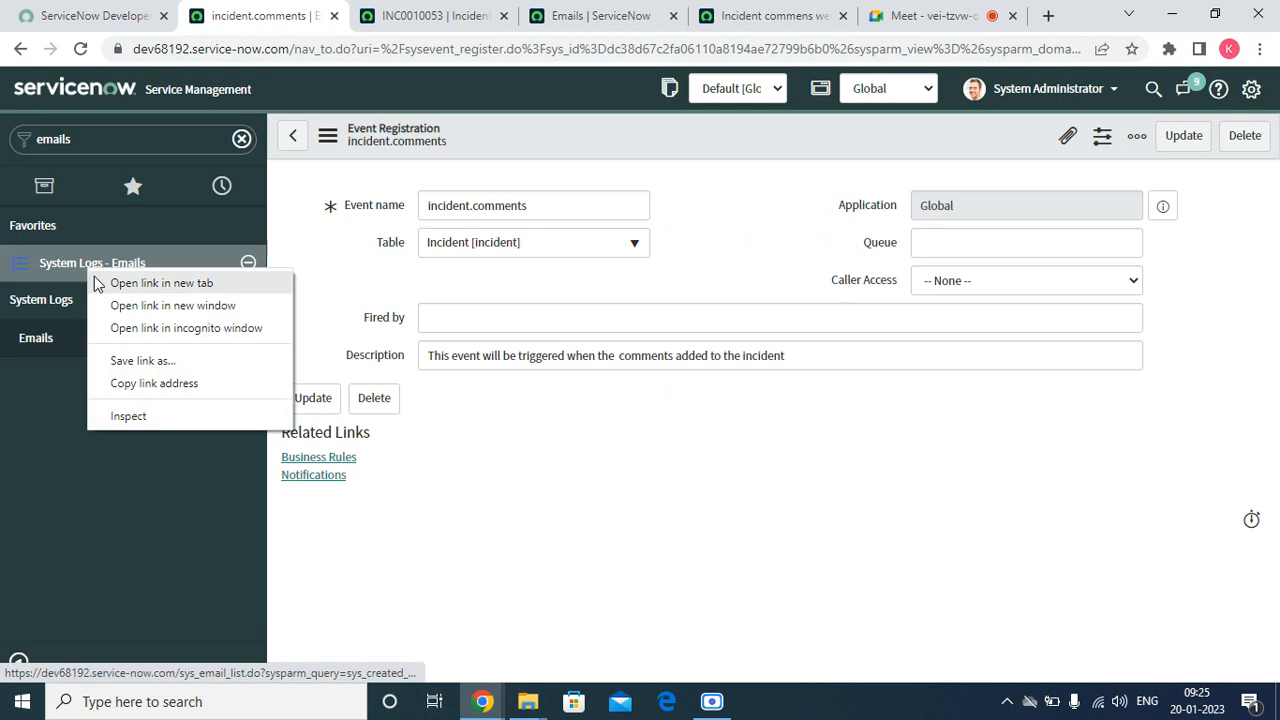
{"action": "left_click", "coordinate": [98, 284]}
{"action": "left_click", "coordinate": [712, 16]}
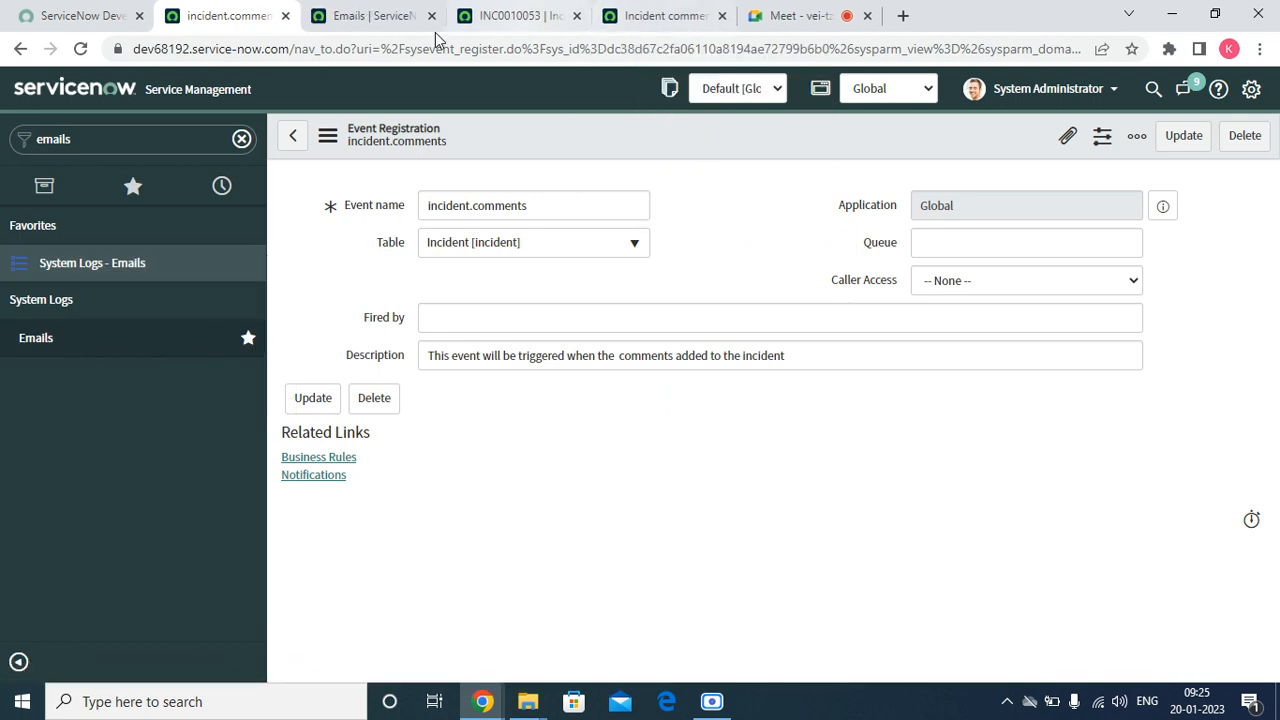
{"action": "left_click", "coordinate": [380, 17]}
{"action": "right_click", "coordinate": [455, 86]}
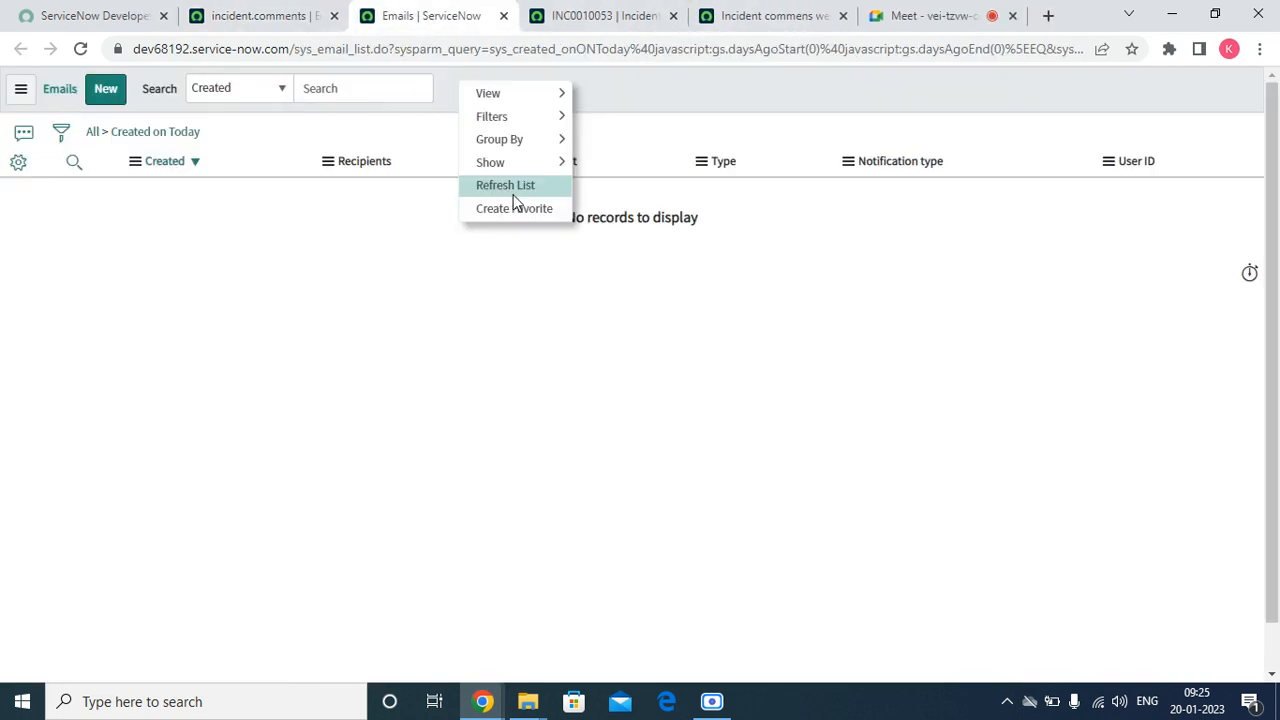
{"action": "left_click", "coordinate": [512, 188]}
{"action": "right_click", "coordinate": [660, 86]}
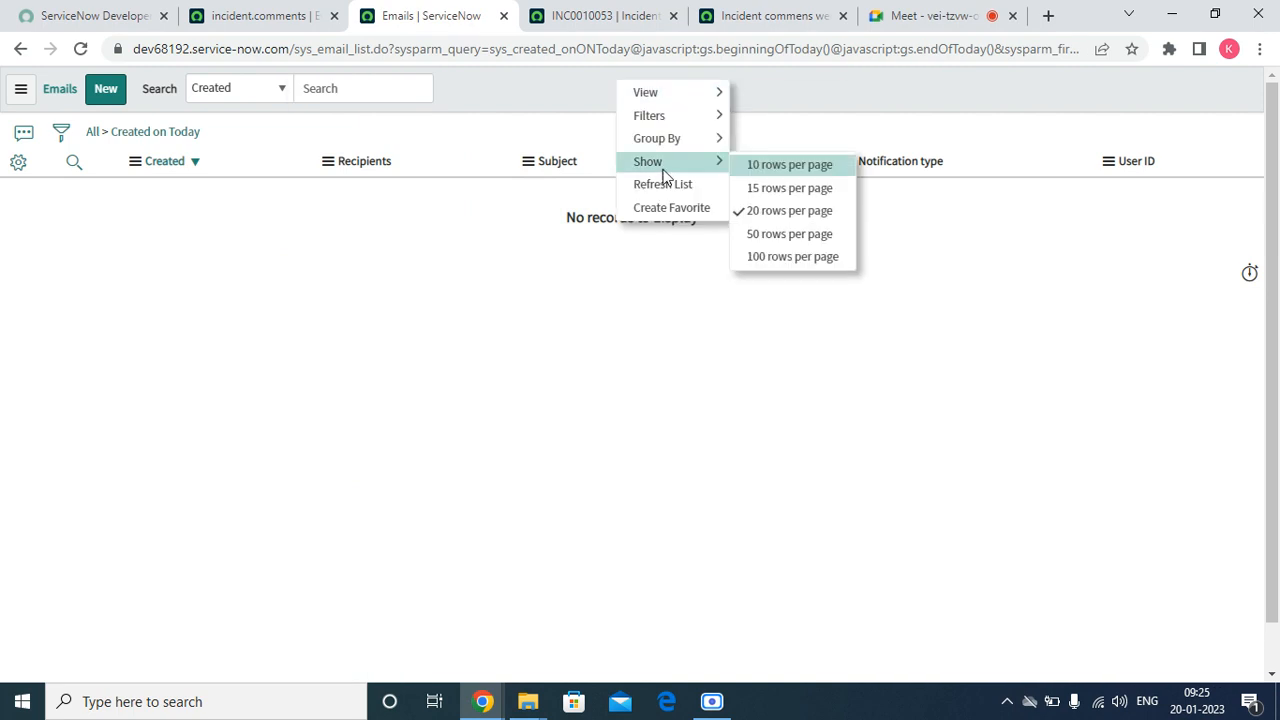
{"action": "left_click", "coordinate": [669, 182]}
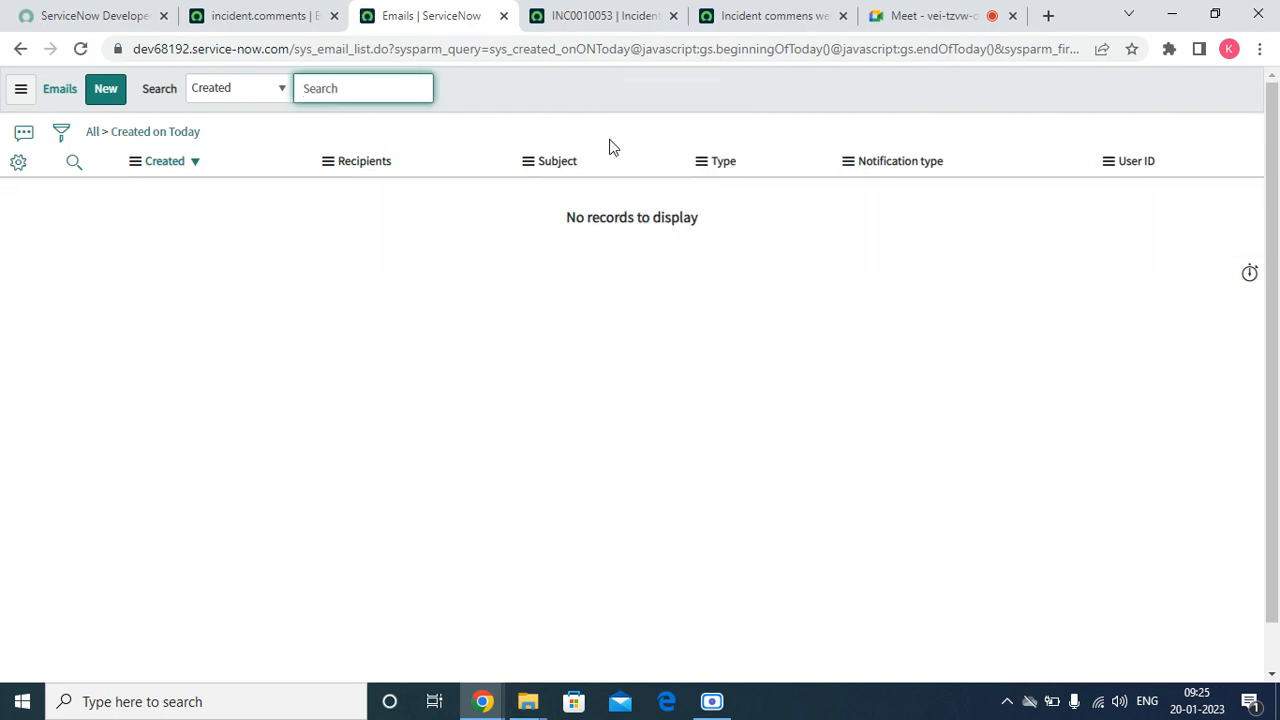
Search the navigator for "email acc" and open the Email Accounts list
{"action": "left_click", "coordinate": [213, 15]}
{"action": "left_click", "coordinate": [136, 146]}
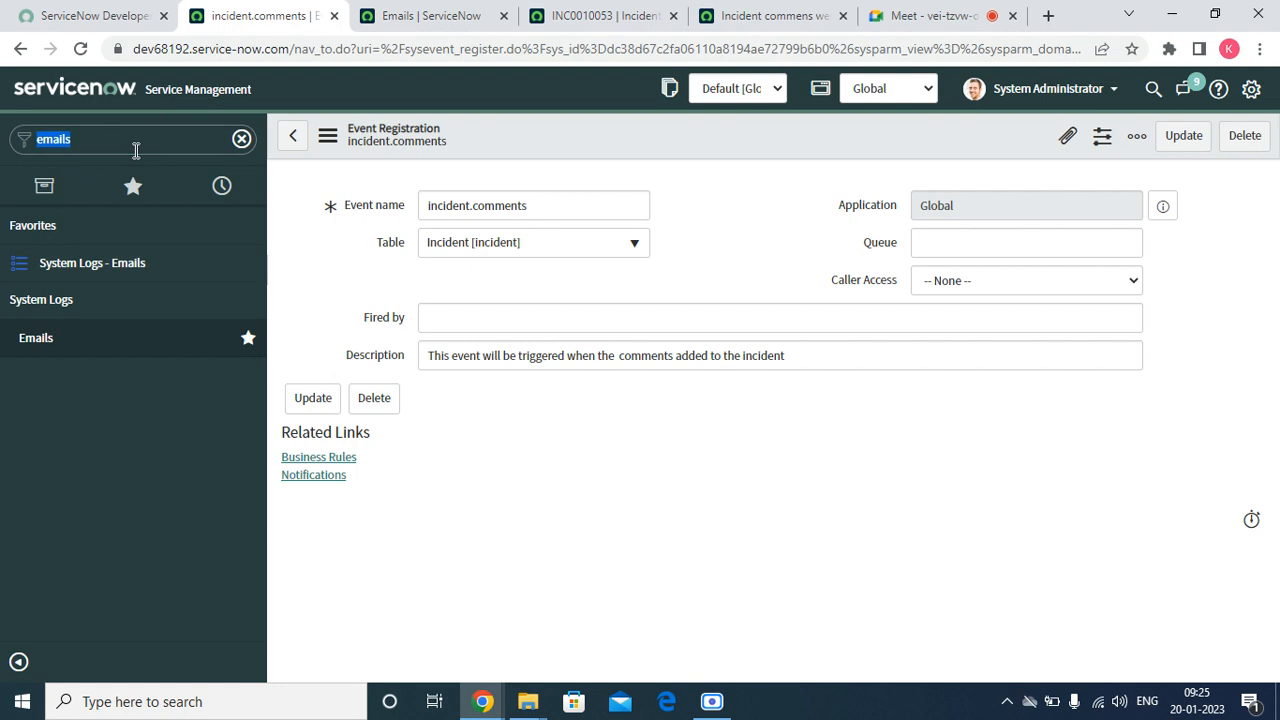
{"action": "type", "text": "e"}
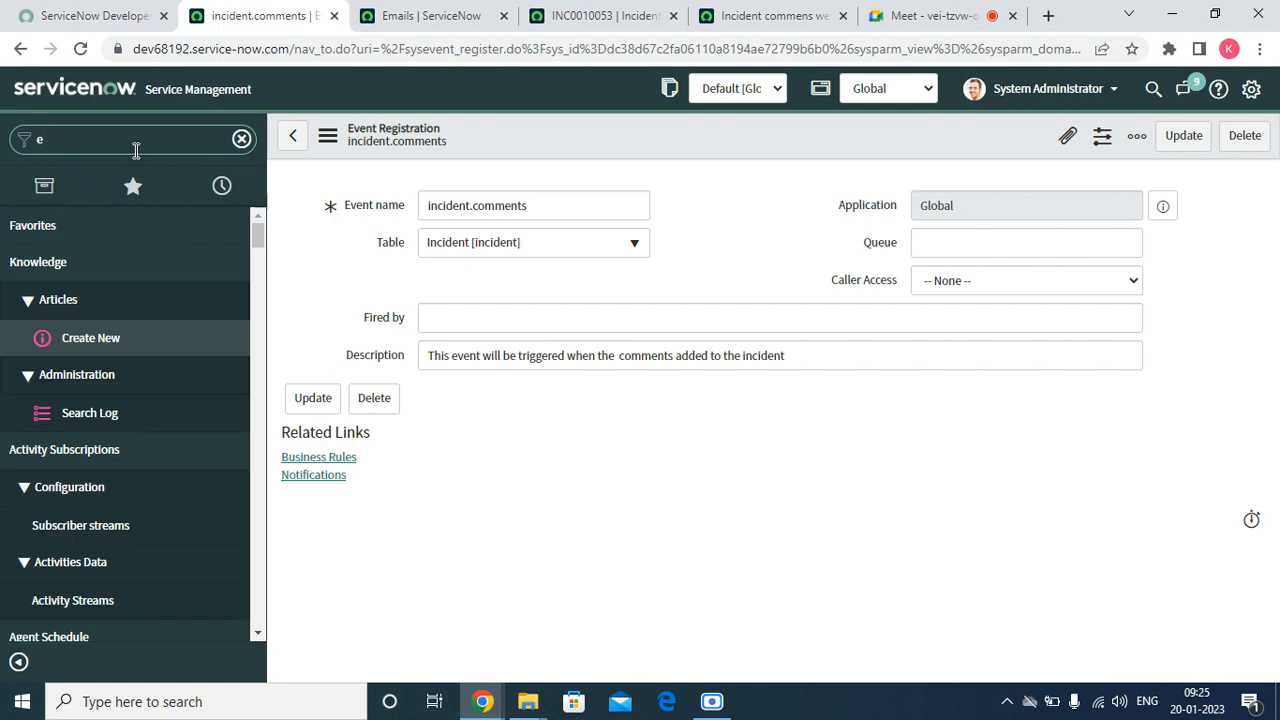
{"action": "type", "text": "mail acc"}
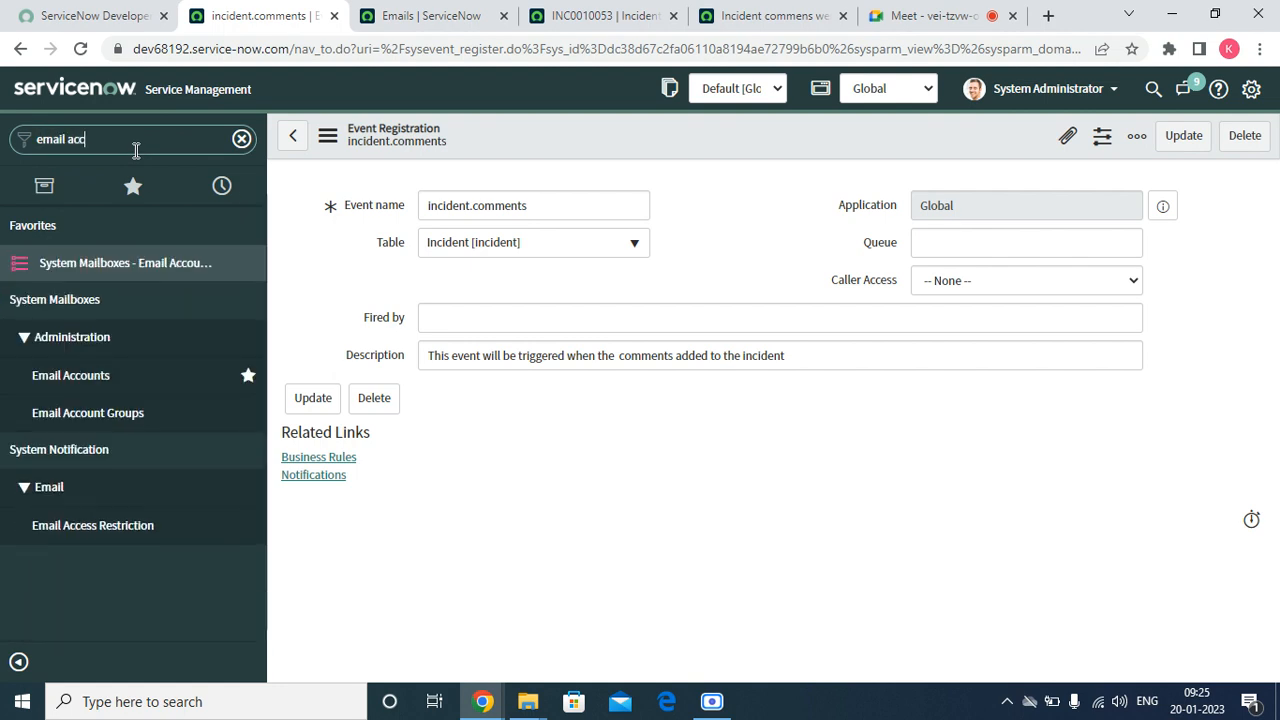
{"action": "left_click", "coordinate": [107, 385]}
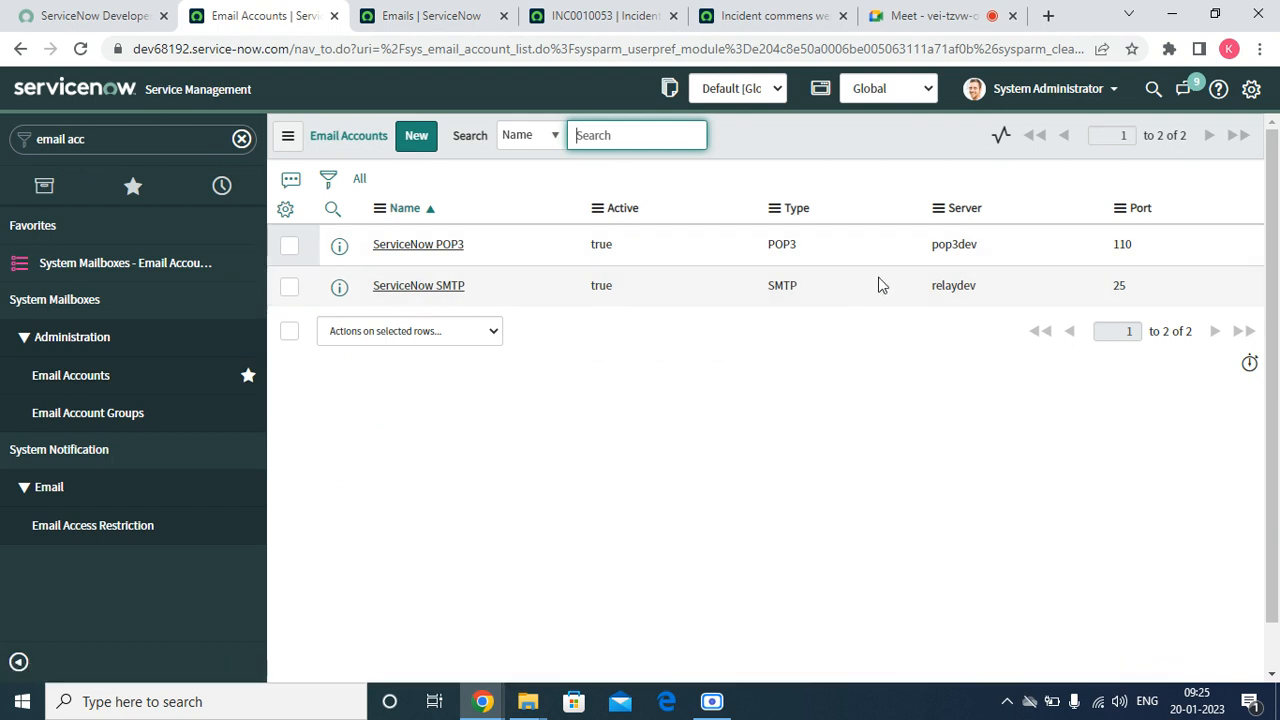
Reload today's email log and open the email about comments on INC0010053 to examine its originating event, recipients and log
{"action": "left_click", "coordinate": [430, 15]}
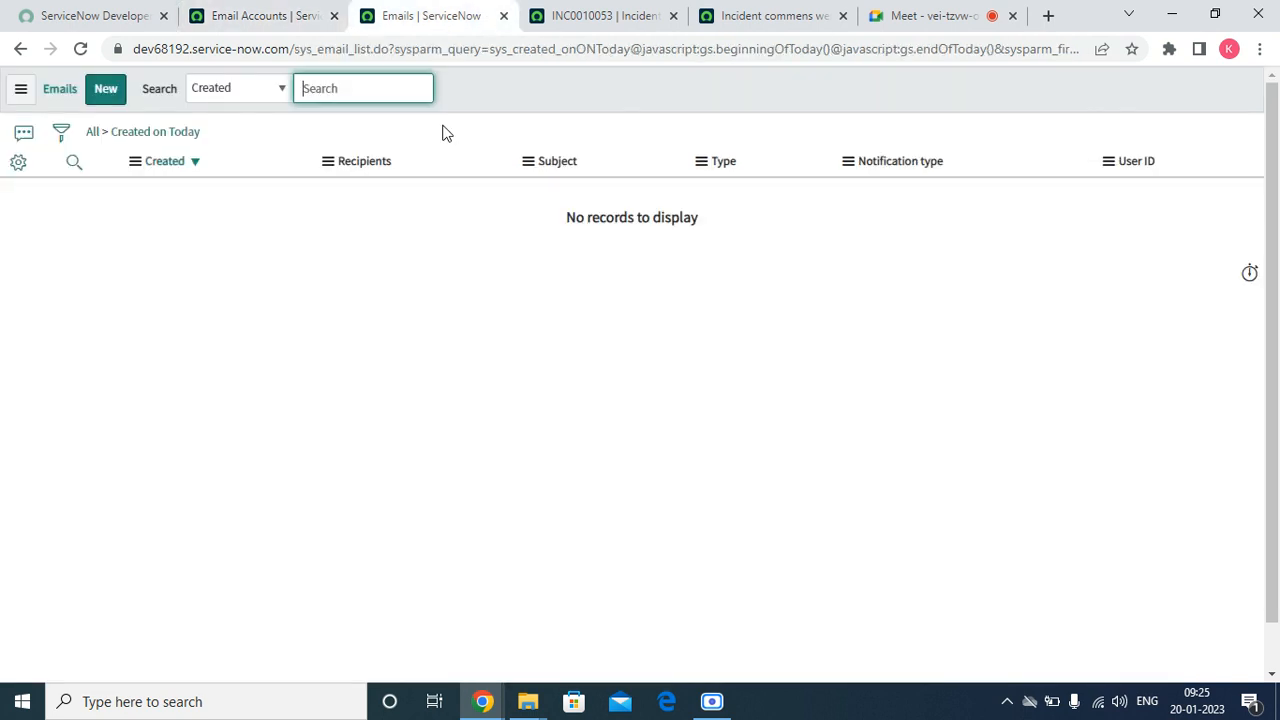
{"action": "left_click", "coordinate": [84, 48]}
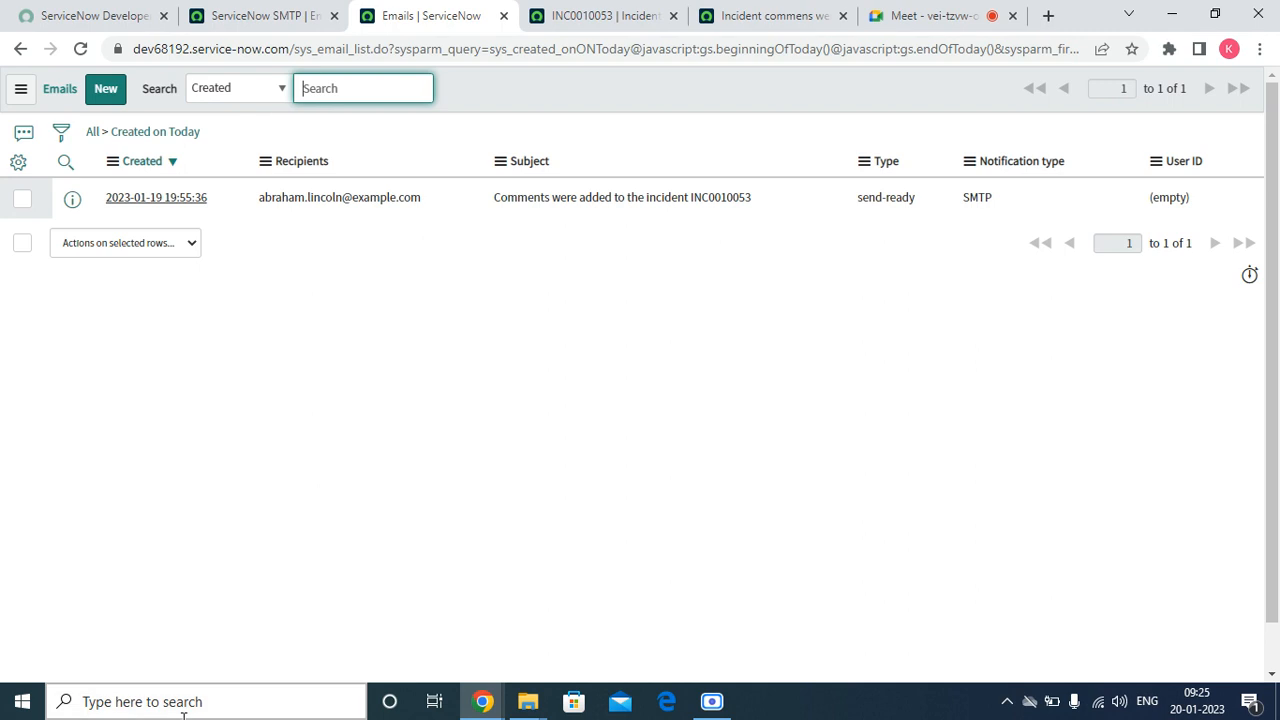
{"action": "left_click", "coordinate": [128, 199]}
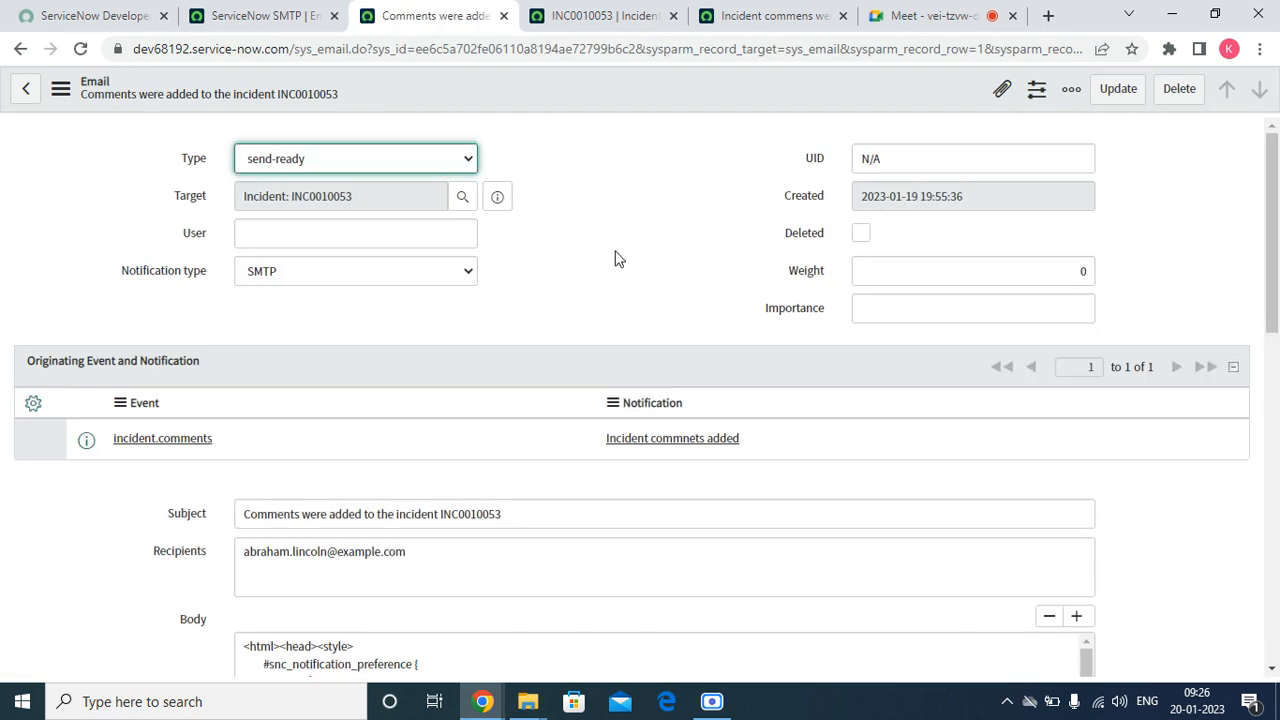
{"action": "scroll", "coordinate": [354, 552], "scroll_direction": "down", "scroll_amount": 15}
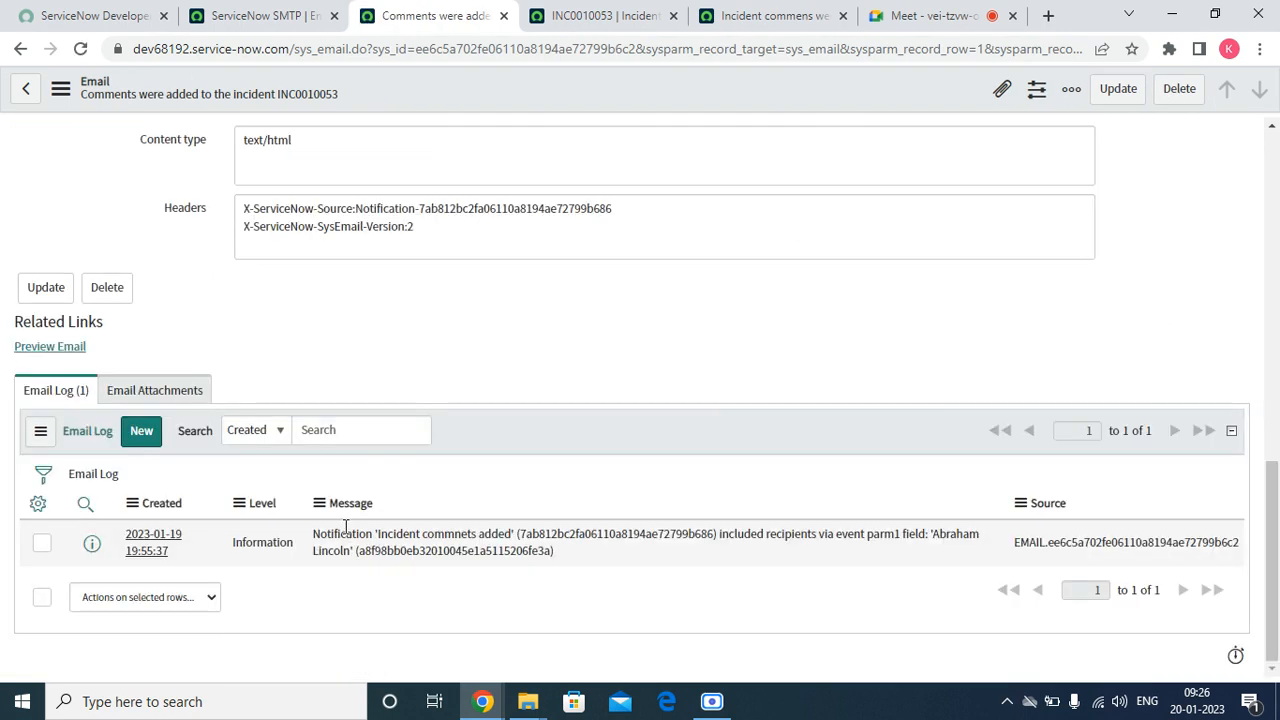
{"action": "scroll", "coordinate": [343, 529], "scroll_direction": "up", "scroll_amount": 15}
Preview the assigned user's record on incident INC0010053 to check its notification details and return to the comment email record
{"action": "left_click", "coordinate": [626, 14]}
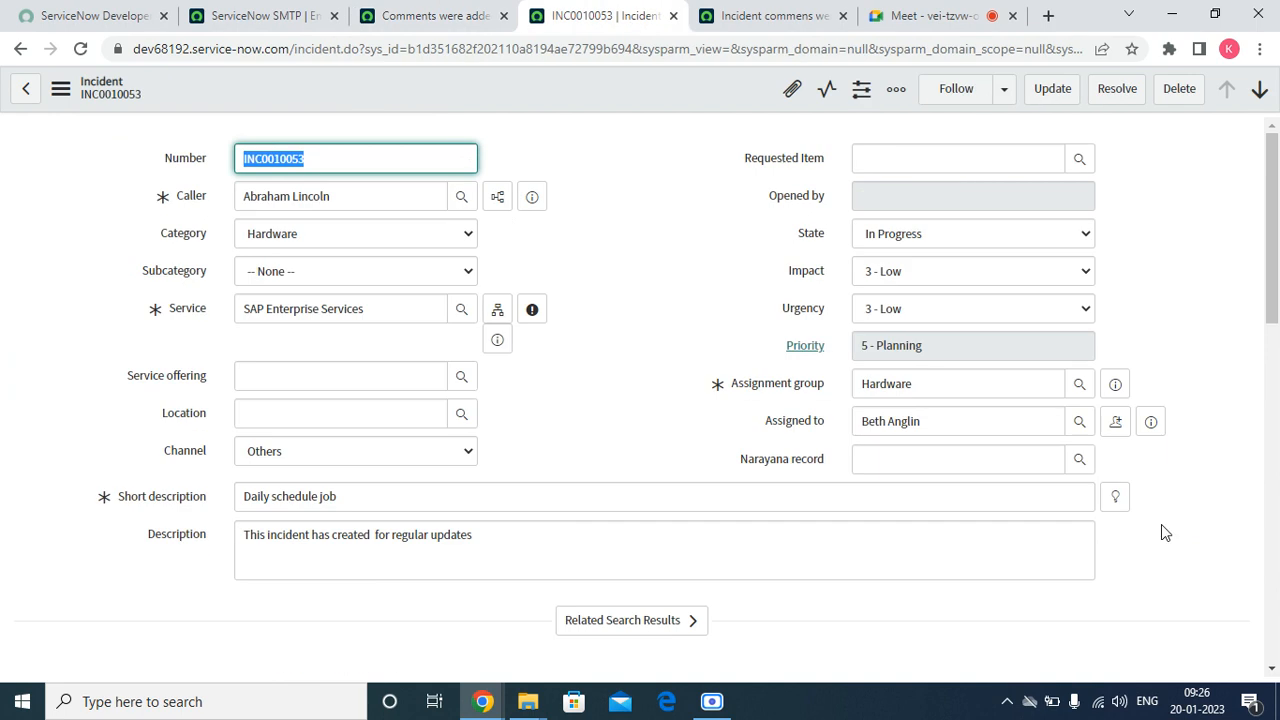
{"action": "left_click", "coordinate": [1156, 424]}
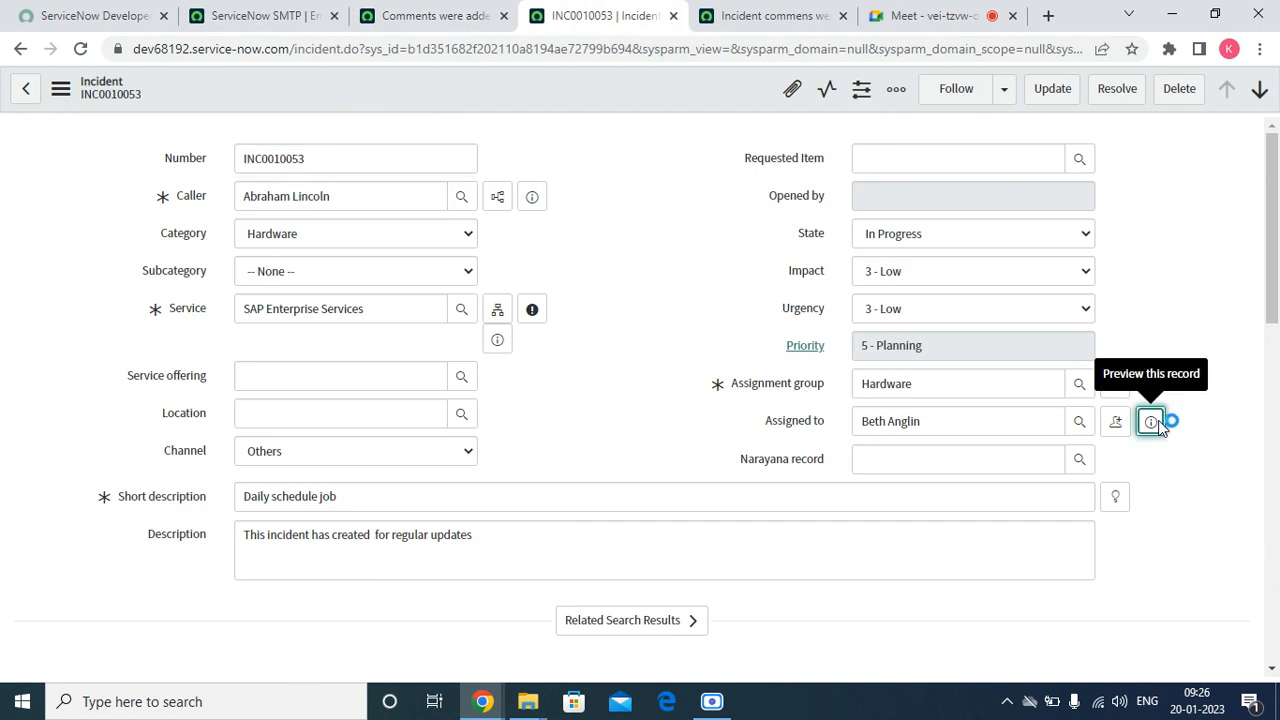
{"action": "scroll", "coordinate": [1070, 485], "scroll_direction": "down", "scroll_amount": 15}
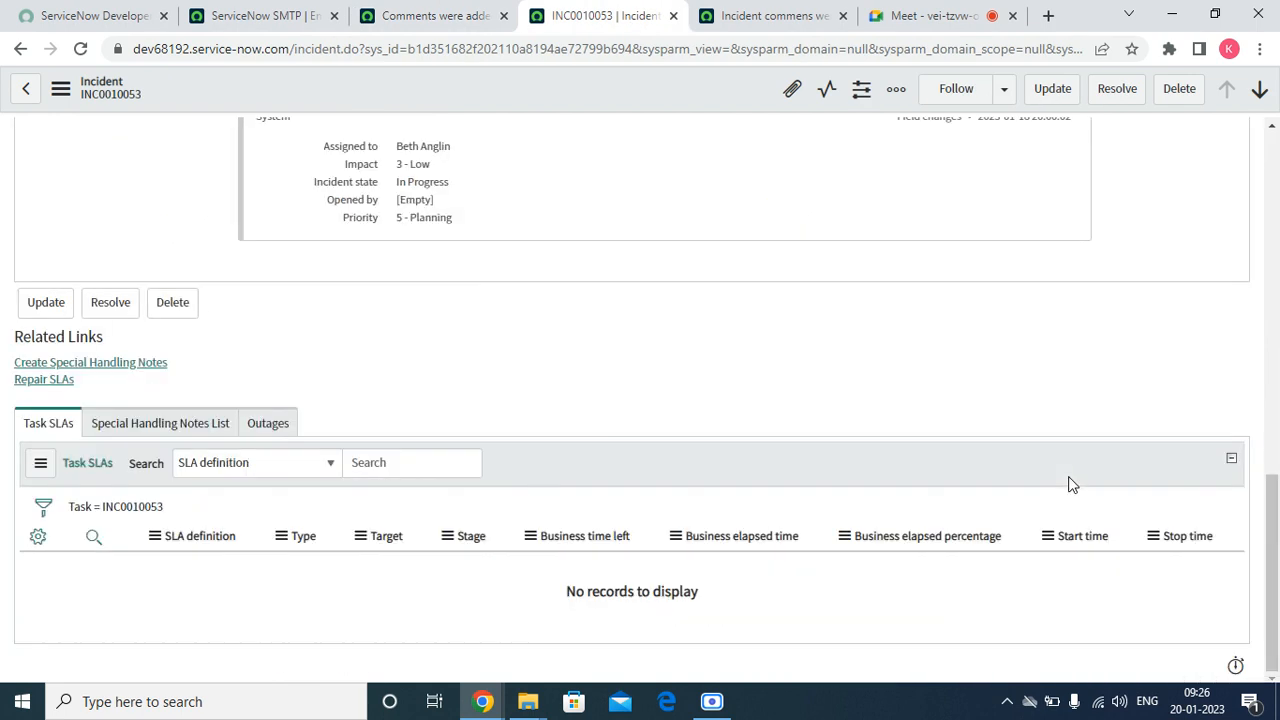
{"action": "left_click_drag", "start_coordinate": [1275, 553], "coordinate": [1277, 312]}
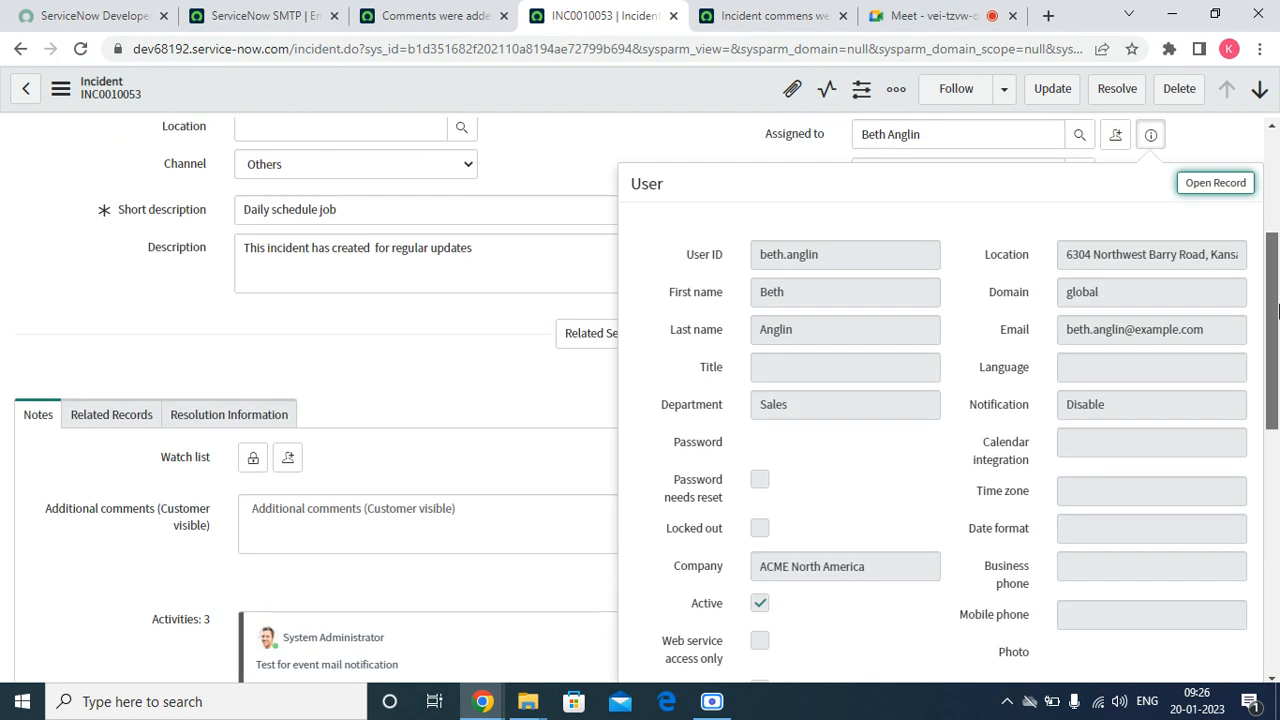
{"action": "left_click", "coordinate": [478, 380]}
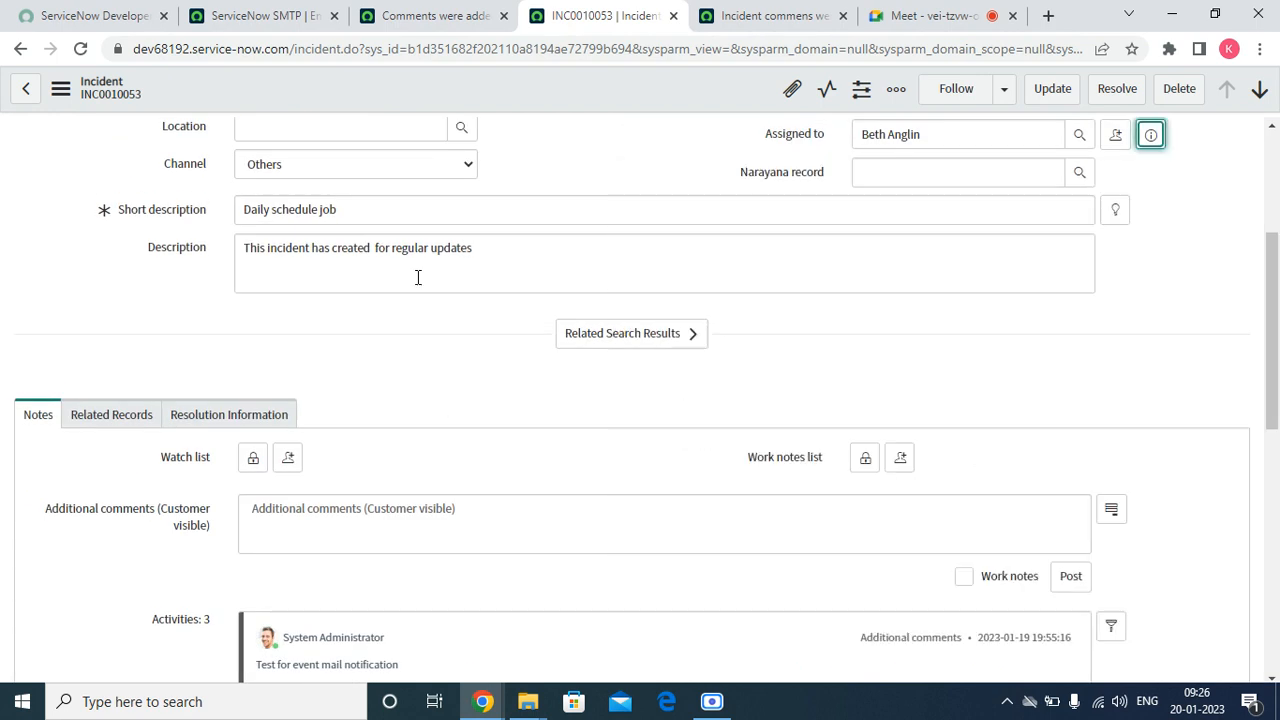
{"action": "left_click", "coordinate": [430, 15]}
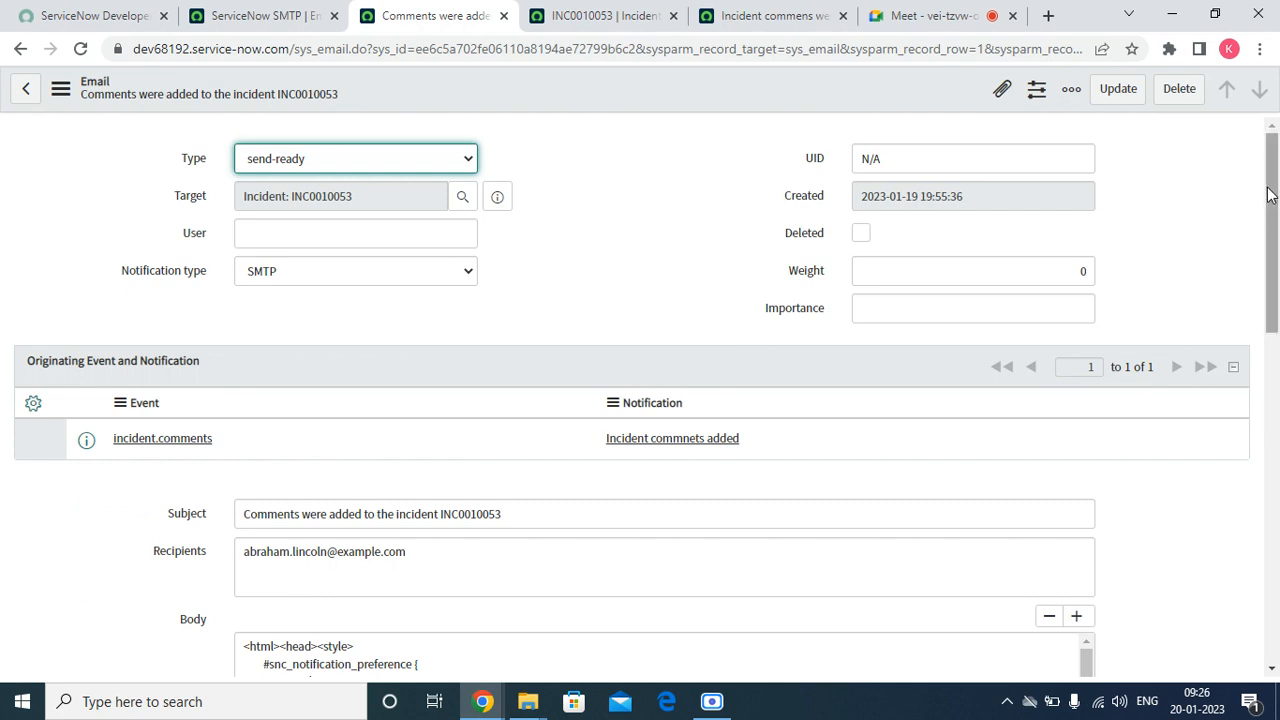
Preview the INC0010053 comment email to check its greeting and additional comments, and close the preview
{"action": "left_click_drag", "start_coordinate": [1270, 195], "coordinate": [1270, 503]}
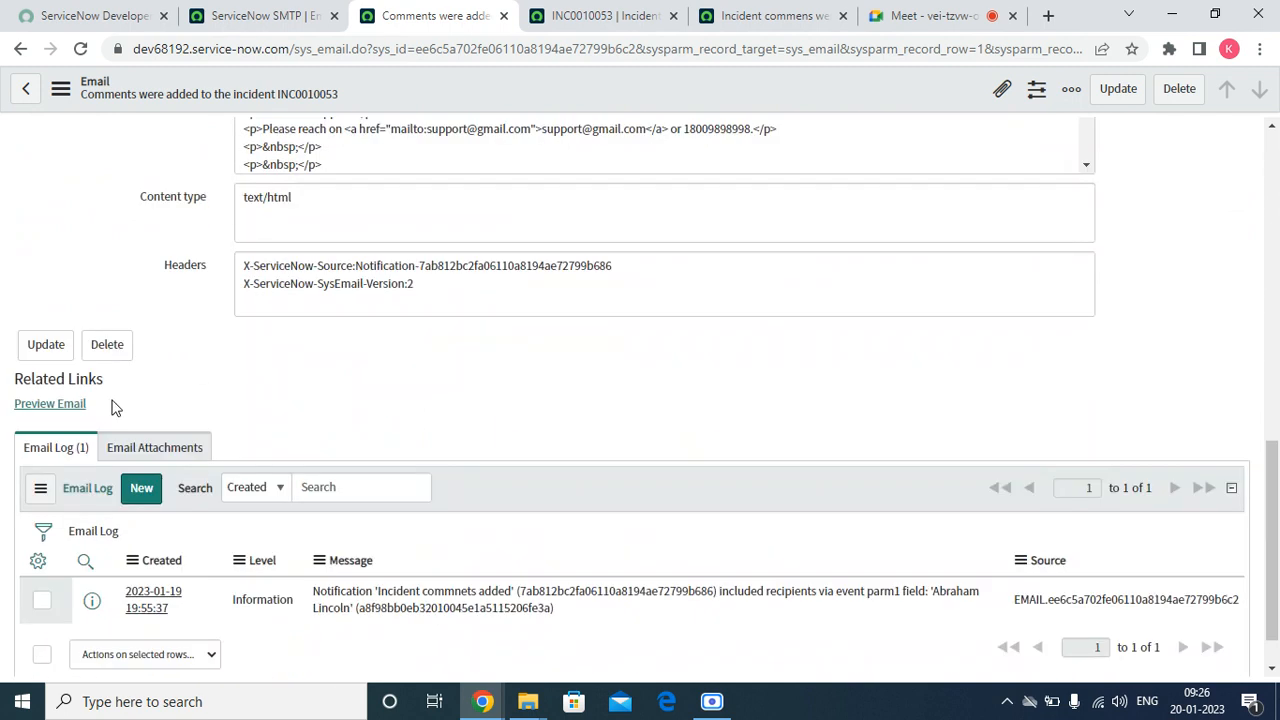
{"action": "left_click", "coordinate": [76, 405]}
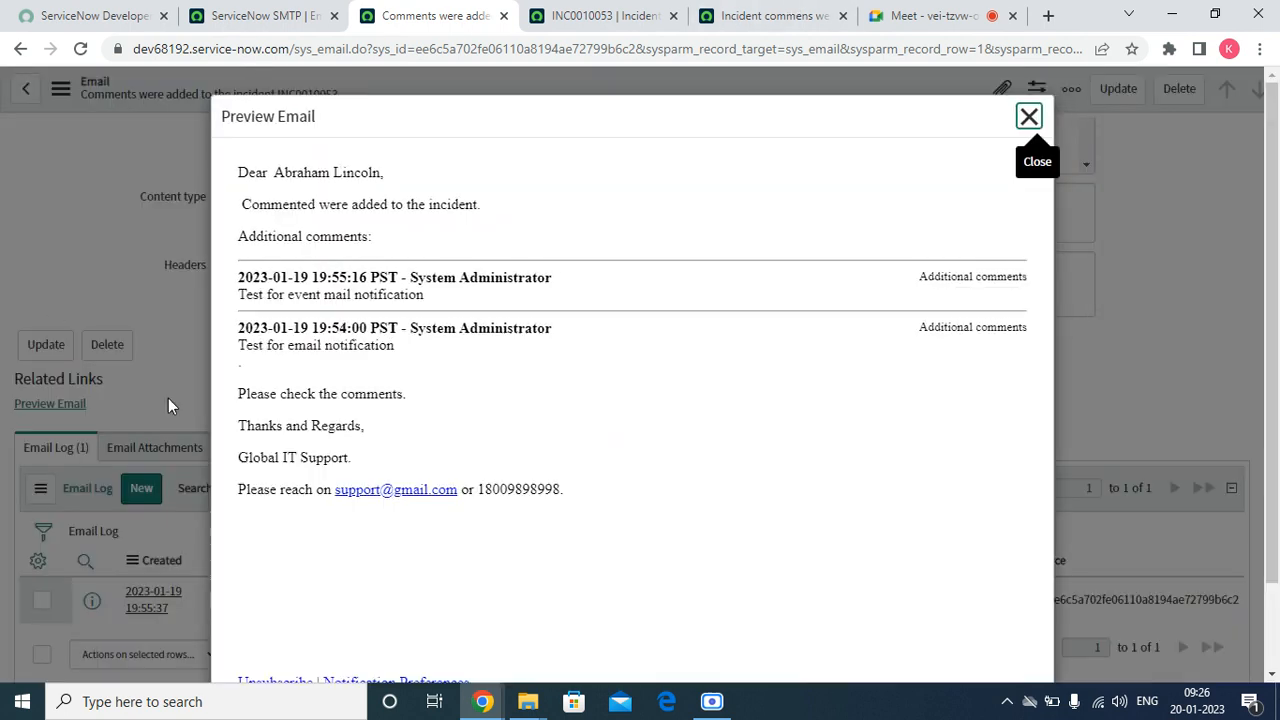
{"action": "left_click_drag", "start_coordinate": [240, 172], "coordinate": [417, 177]}
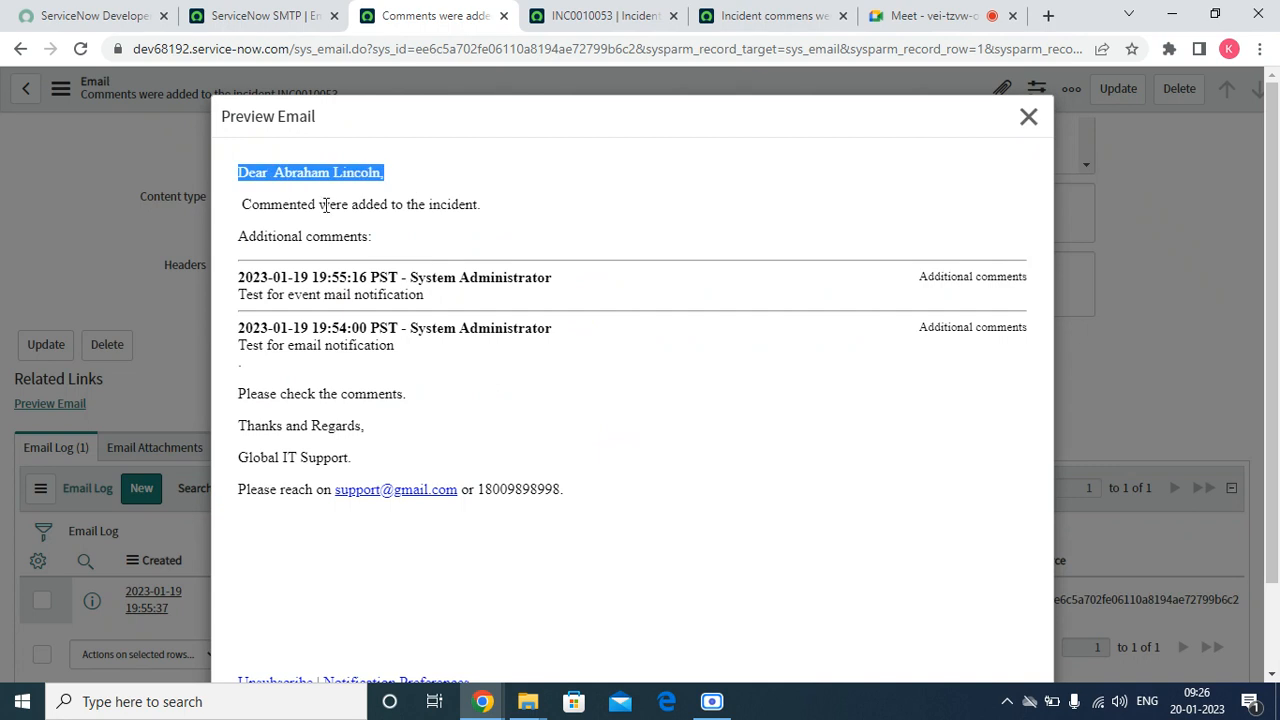
{"action": "left_click_drag", "start_coordinate": [253, 295], "coordinate": [370, 295]}
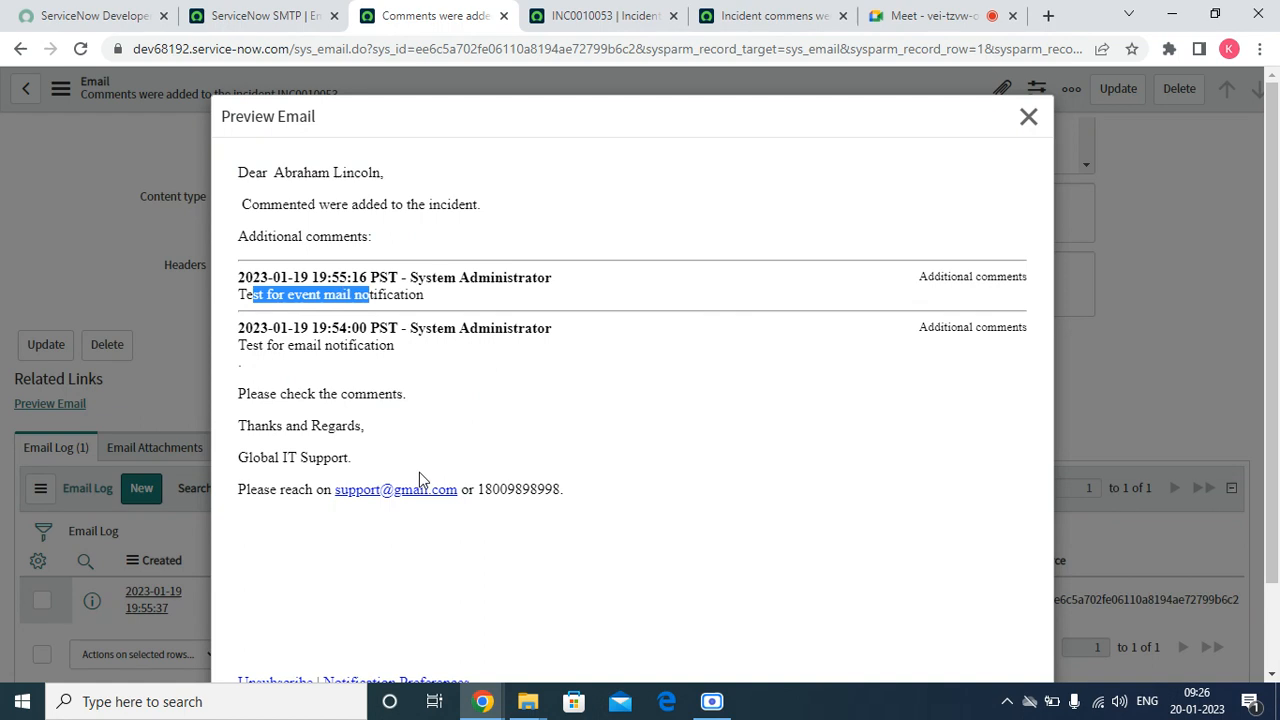
{"action": "left_click", "coordinate": [1028, 117]}
{"action": "scroll", "coordinate": [465, 403], "scroll_direction": "up", "scroll_amount": 10}
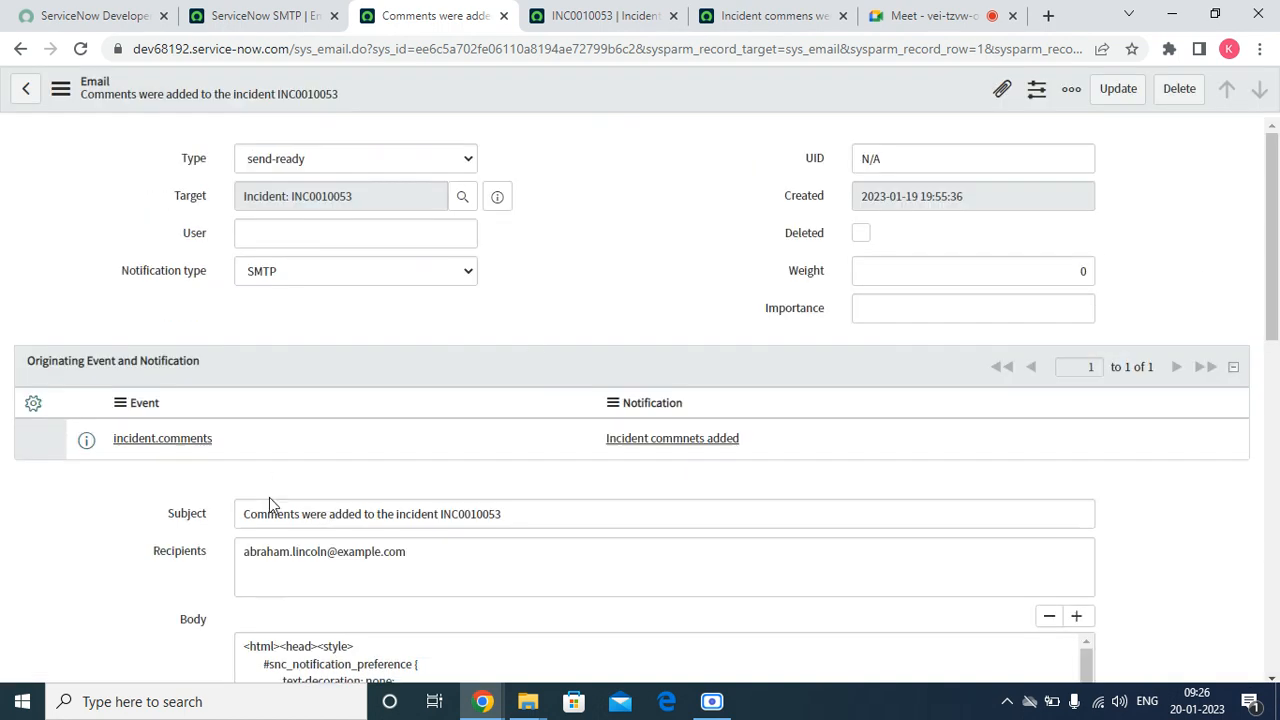
Examine the subject, recipients and body of the comment email record
{"action": "left_click_drag", "start_coordinate": [251, 513], "coordinate": [522, 506]}
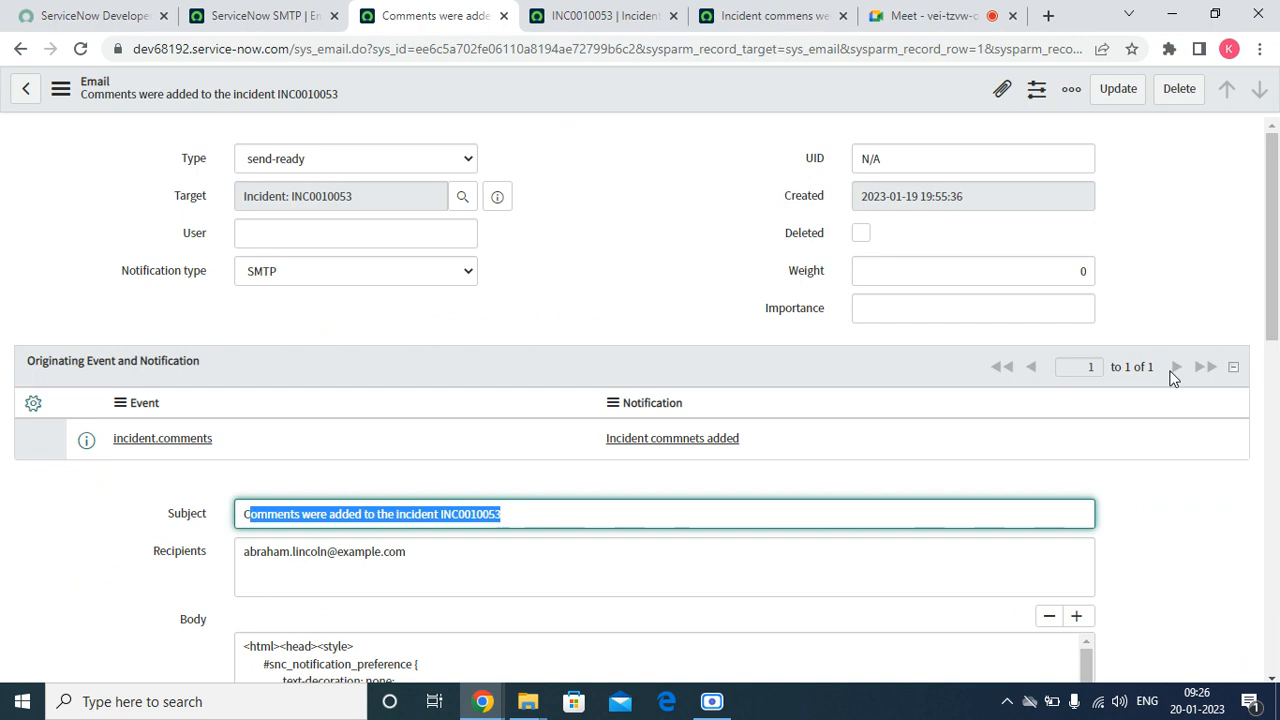
{"action": "scroll", "coordinate": [495, 303], "scroll_direction": "down", "scroll_amount": 3}
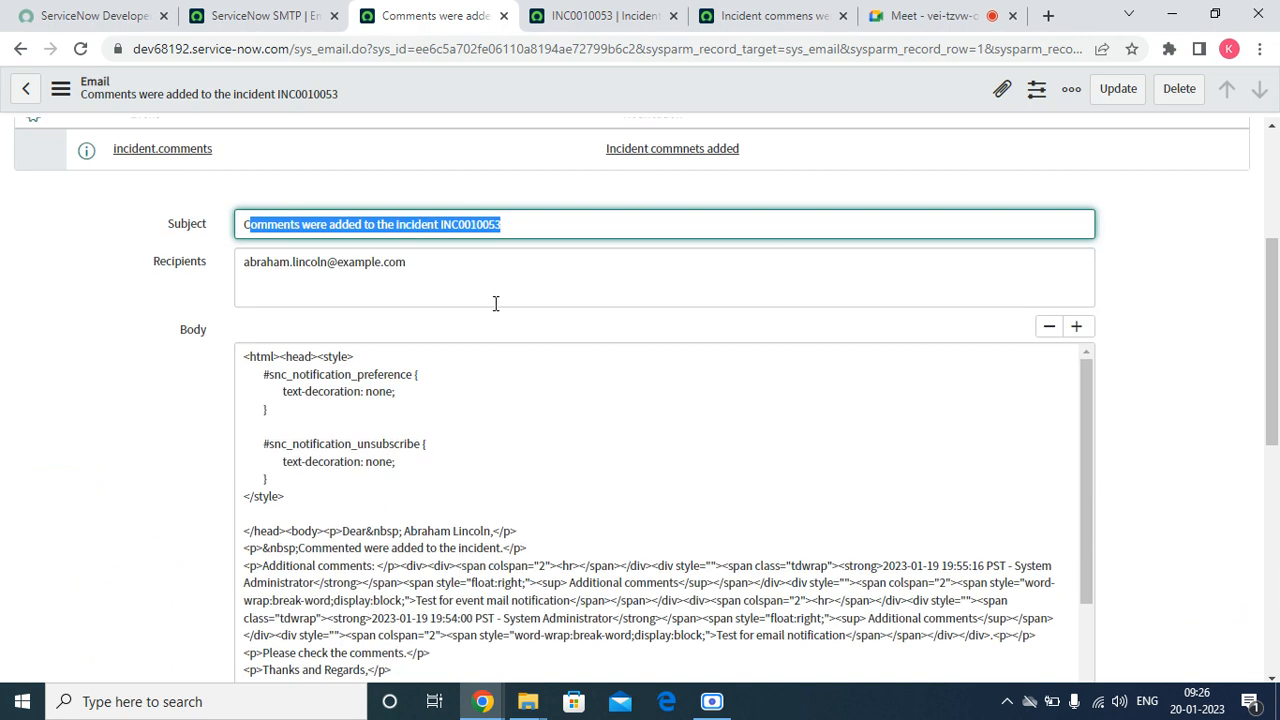
{"action": "double_click", "coordinate": [460, 289]}
Compare the assigned_to parameter of the business rule's incident.comments eventQueue call with the recipients in the email record
{"action": "left_click", "coordinate": [733, 17]}
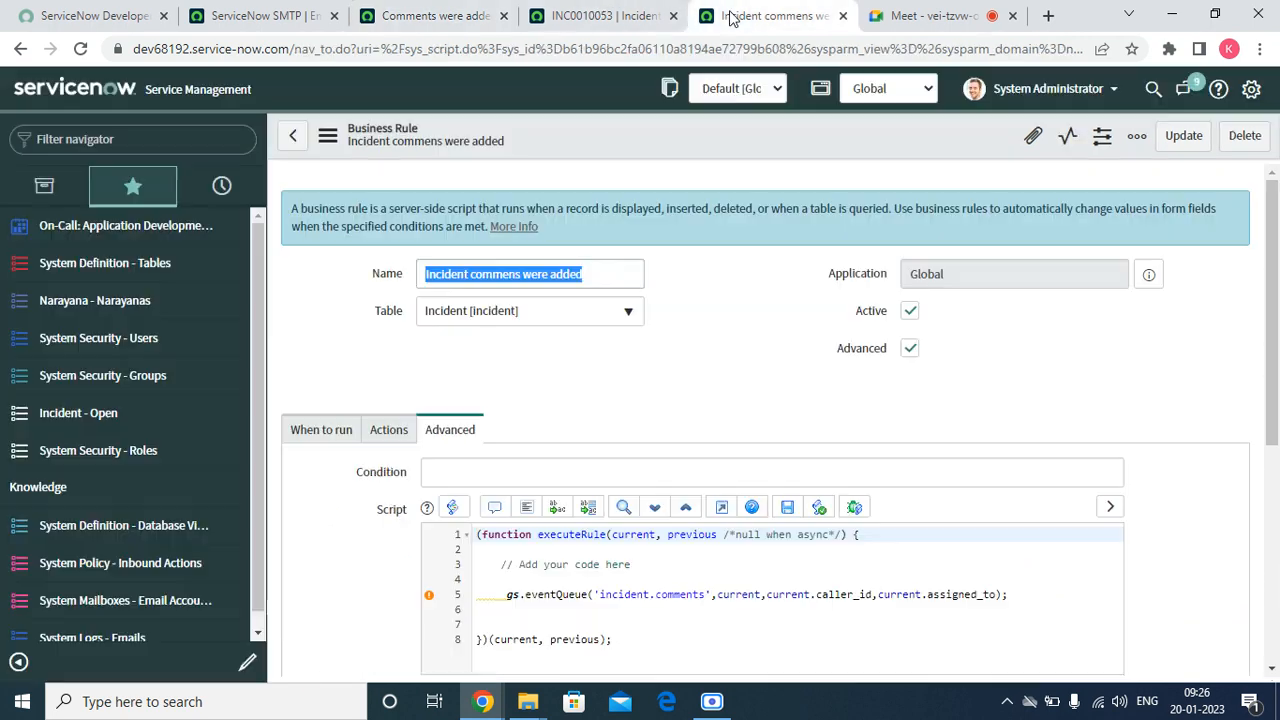
{"action": "left_click", "coordinate": [749, 403]}
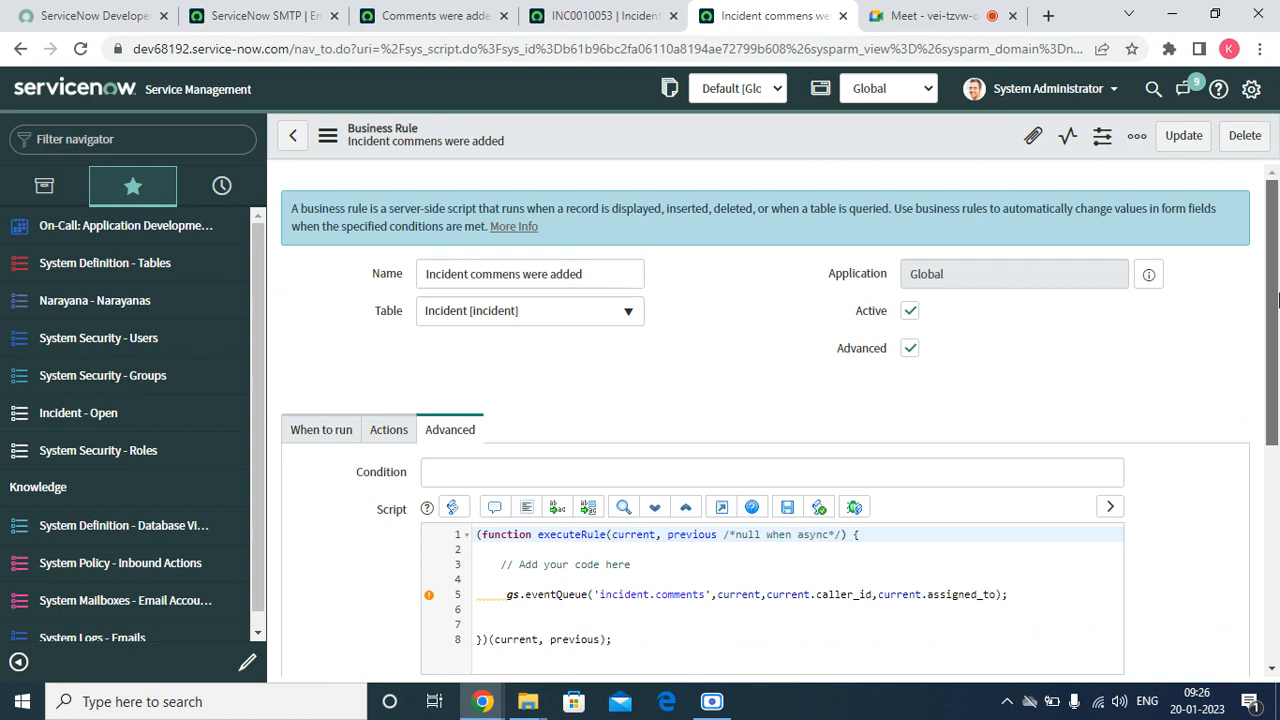
{"action": "scroll", "coordinate": [1278, 298], "scroll_direction": "down", "scroll_amount": 2}
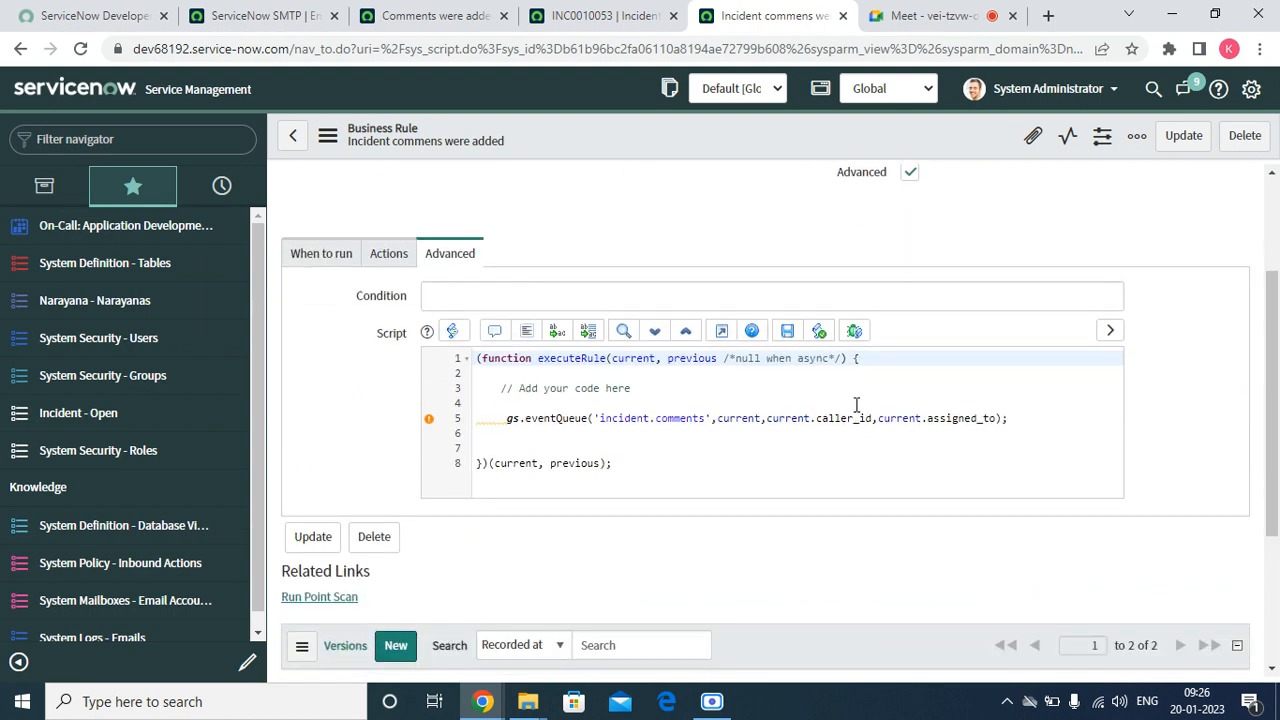
{"action": "left_click", "coordinate": [856, 404]}
{"action": "double_click", "coordinate": [955, 420]}
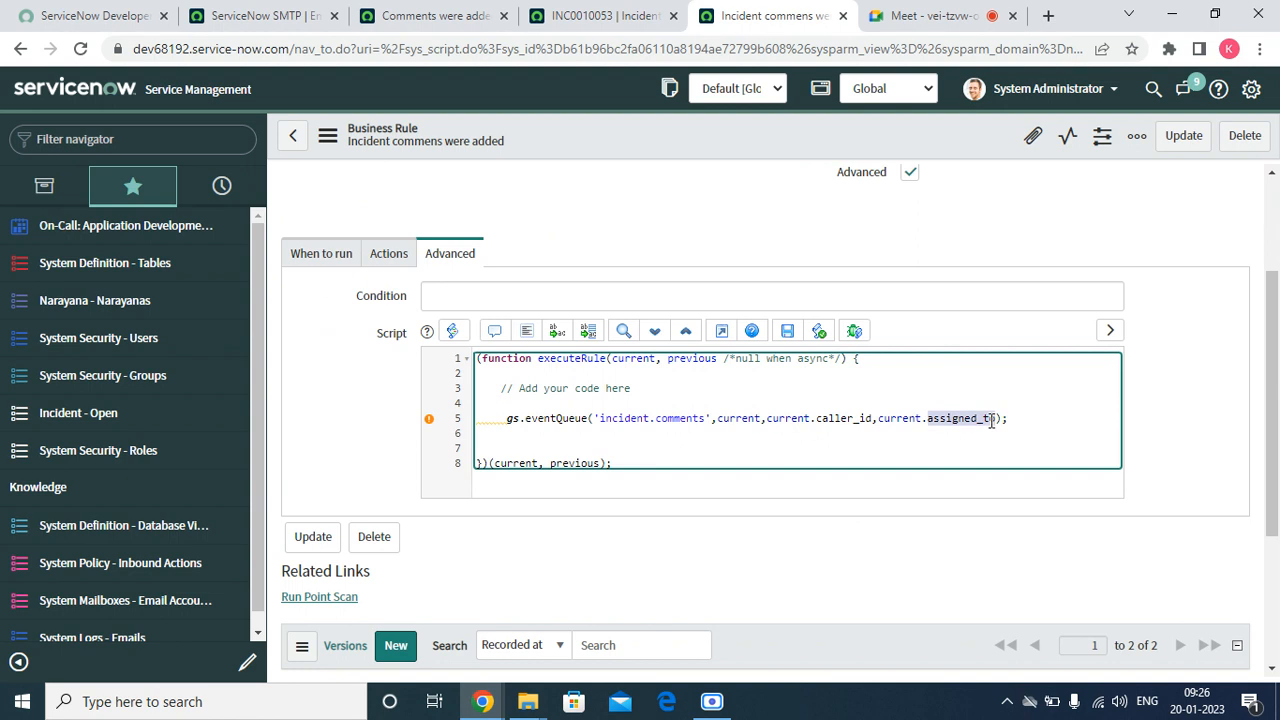
{"action": "left_click", "coordinate": [458, 18]}
{"action": "triple_click", "coordinate": [366, 281]}
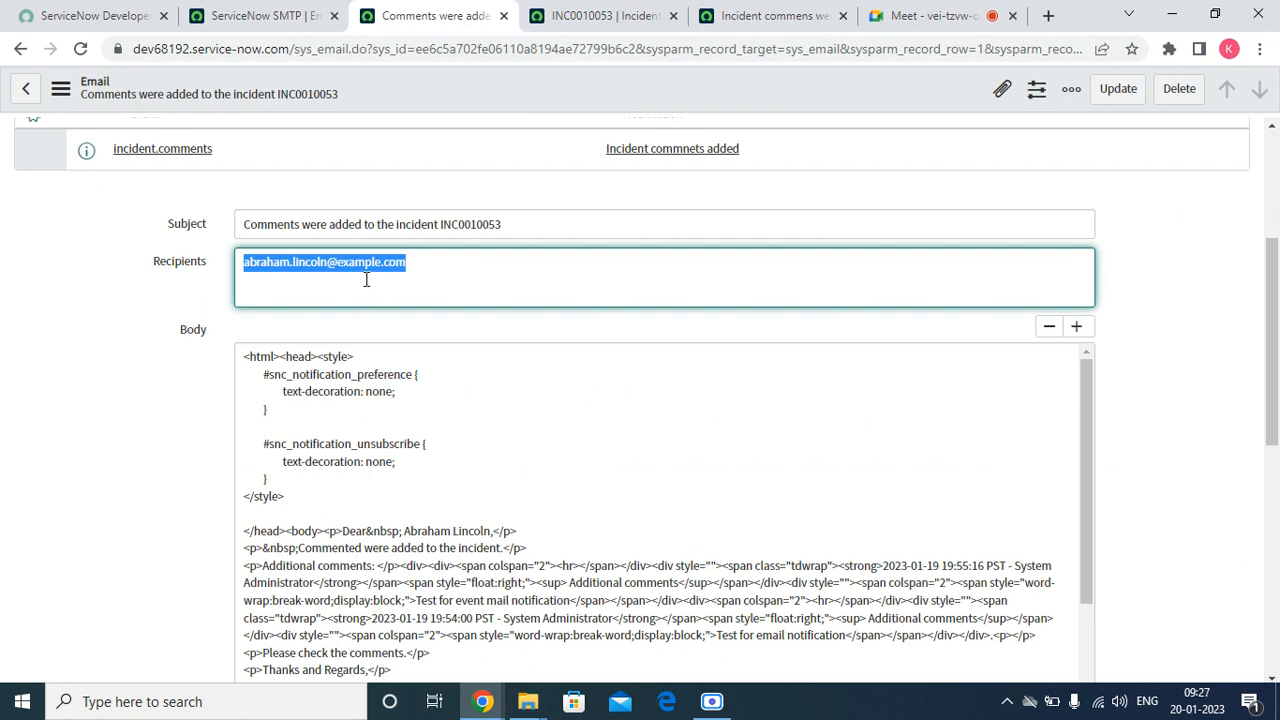
Preview the assigned user's record on incident INC0010053 to examine the Notification setting, and close the preview
{"action": "left_click", "coordinate": [589, 18]}
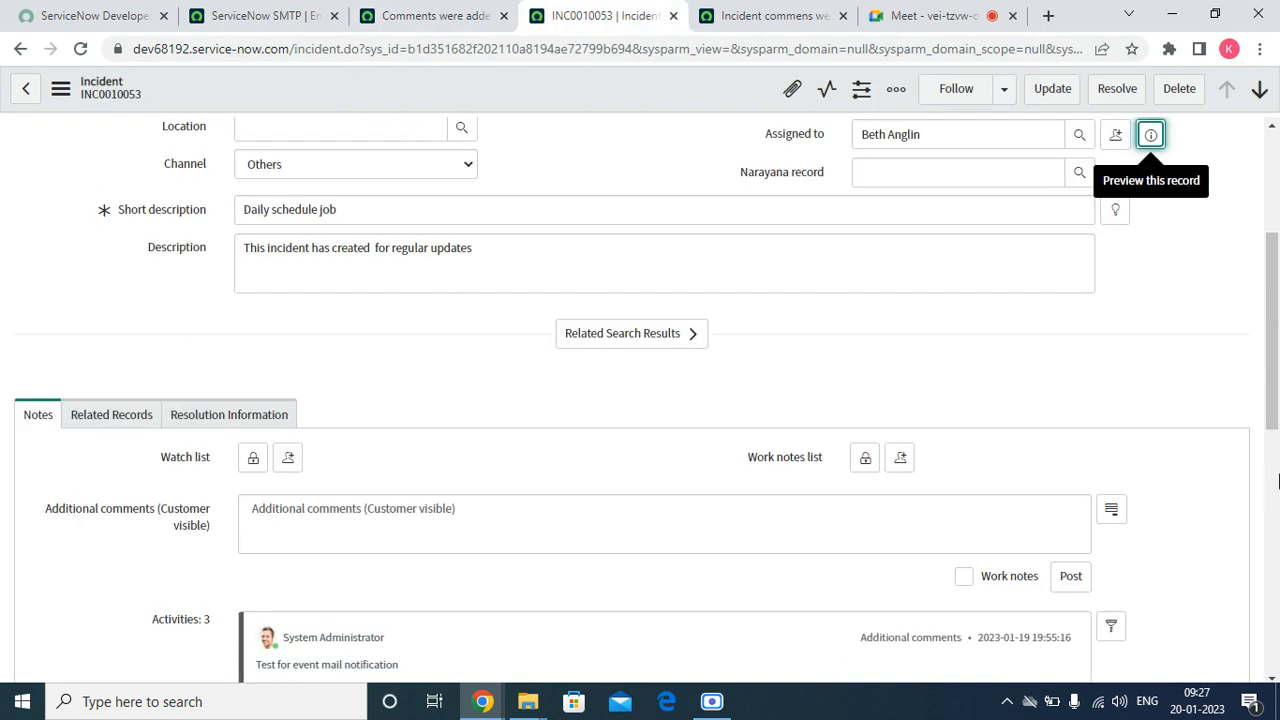
{"action": "left_click_drag", "start_coordinate": [1272, 417], "coordinate": [1270, 337]}
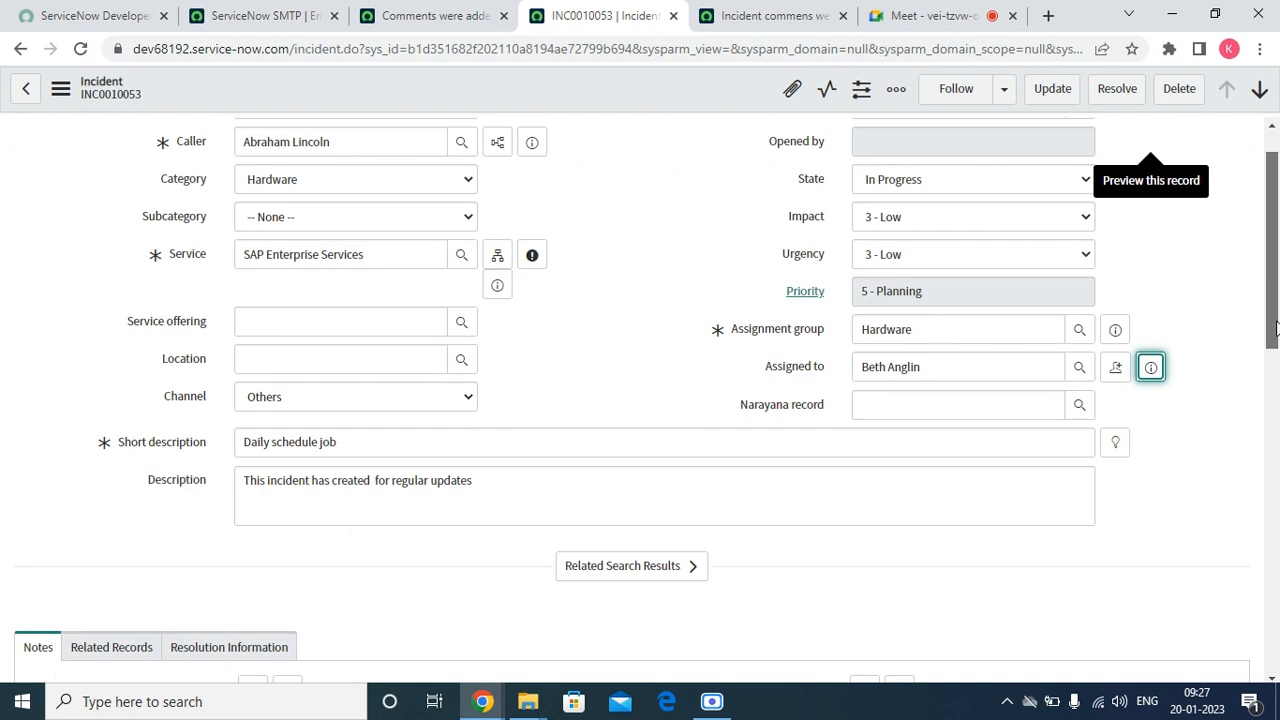
{"action": "left_click", "coordinate": [1152, 368]}
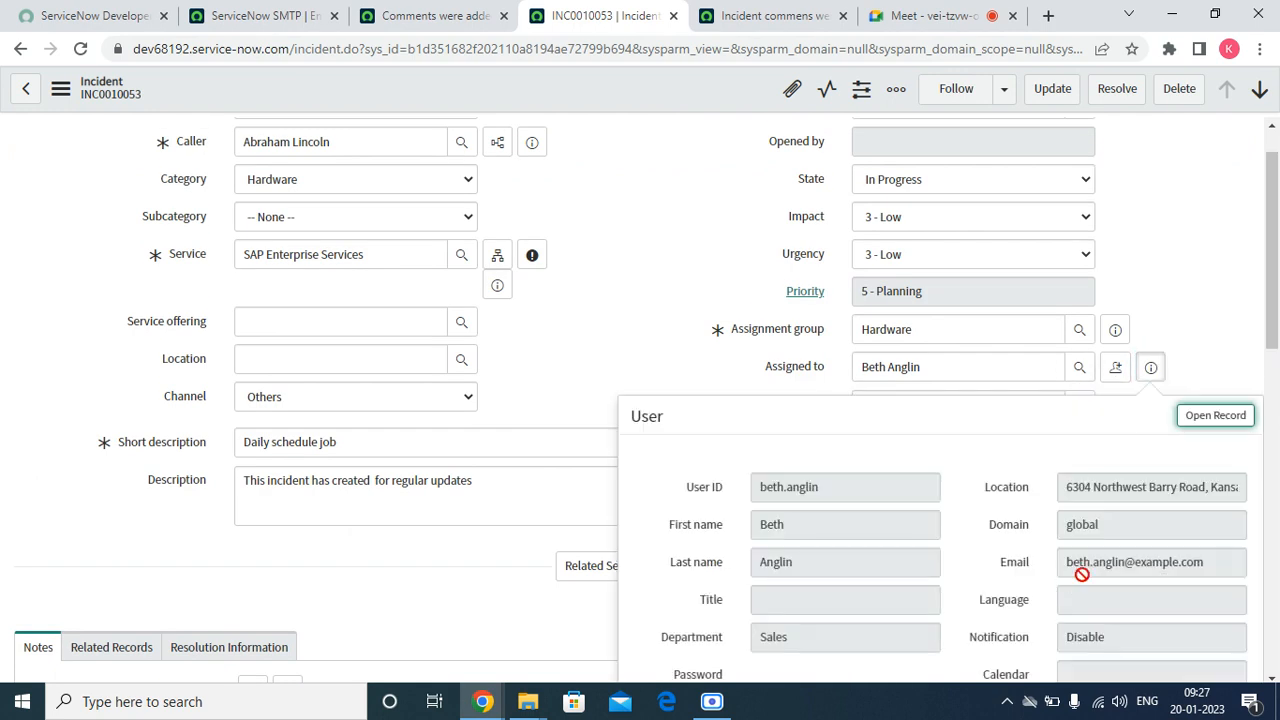
{"action": "scroll", "coordinate": [1158, 395], "scroll_direction": "down", "scroll_amount": 4}
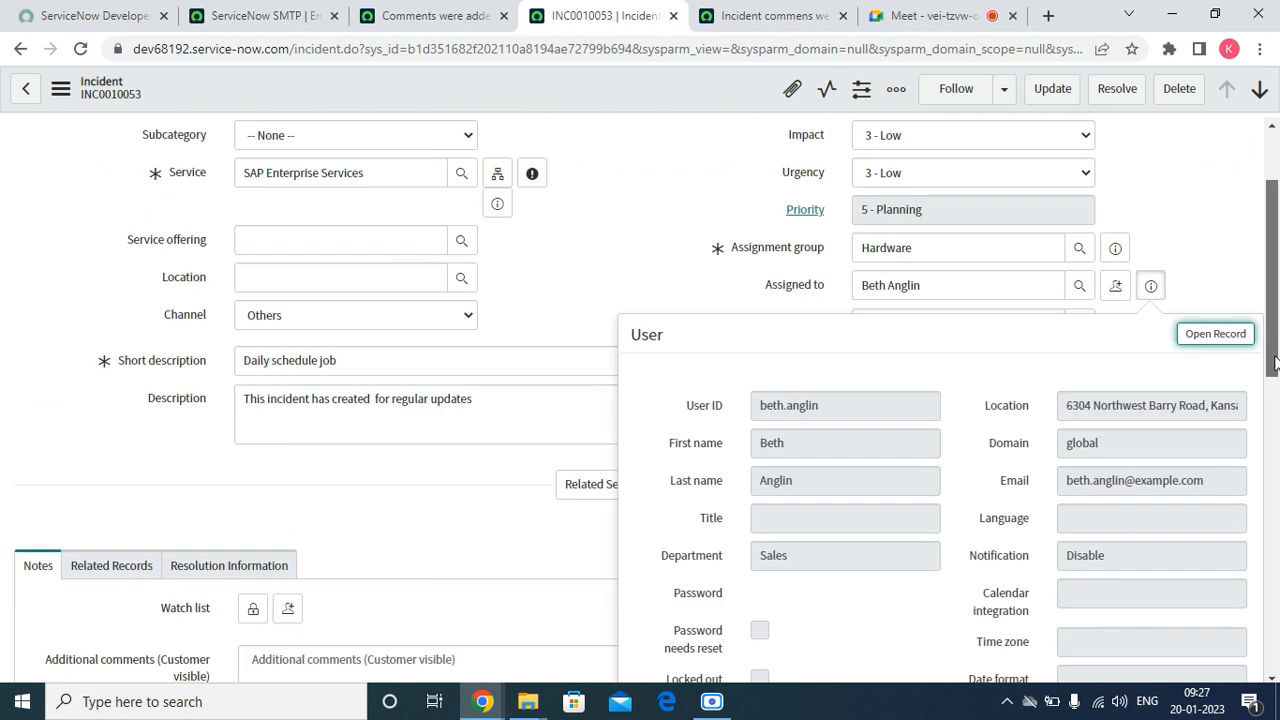
{"action": "left_click", "coordinate": [1133, 282]}
{"action": "double_click", "coordinate": [1133, 282]}
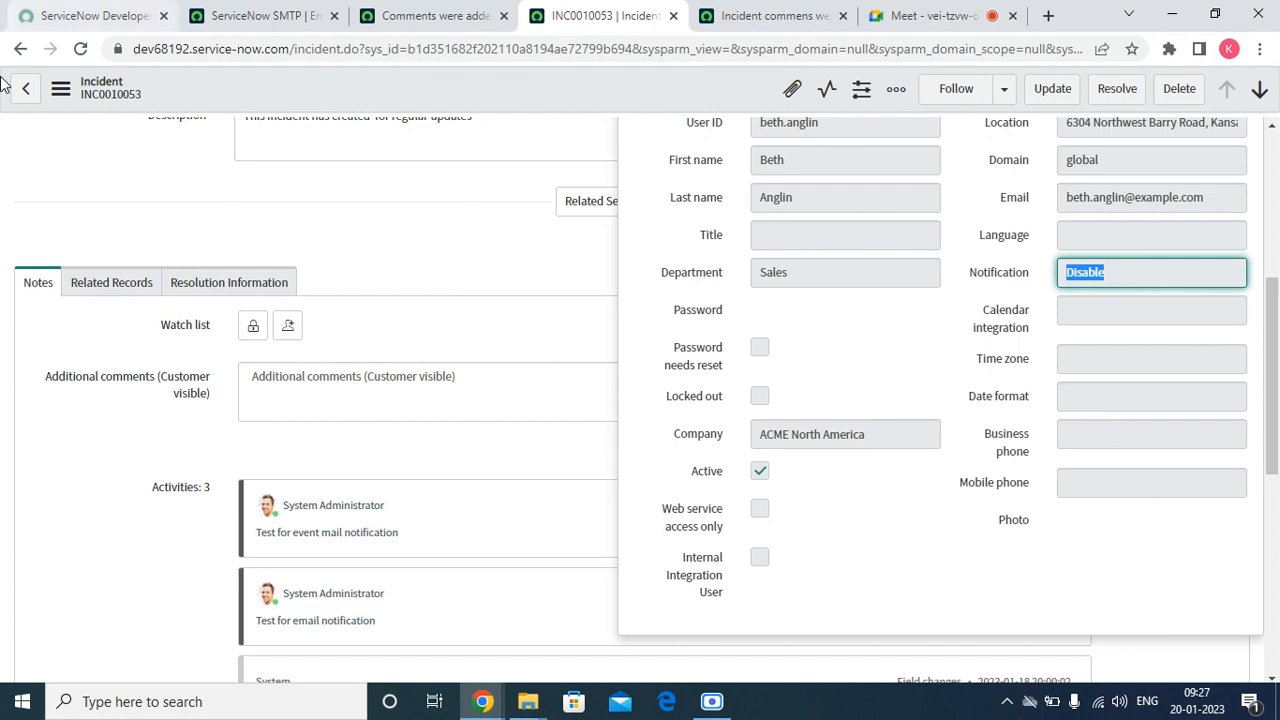
{"action": "left_click", "coordinate": [432, 279]}
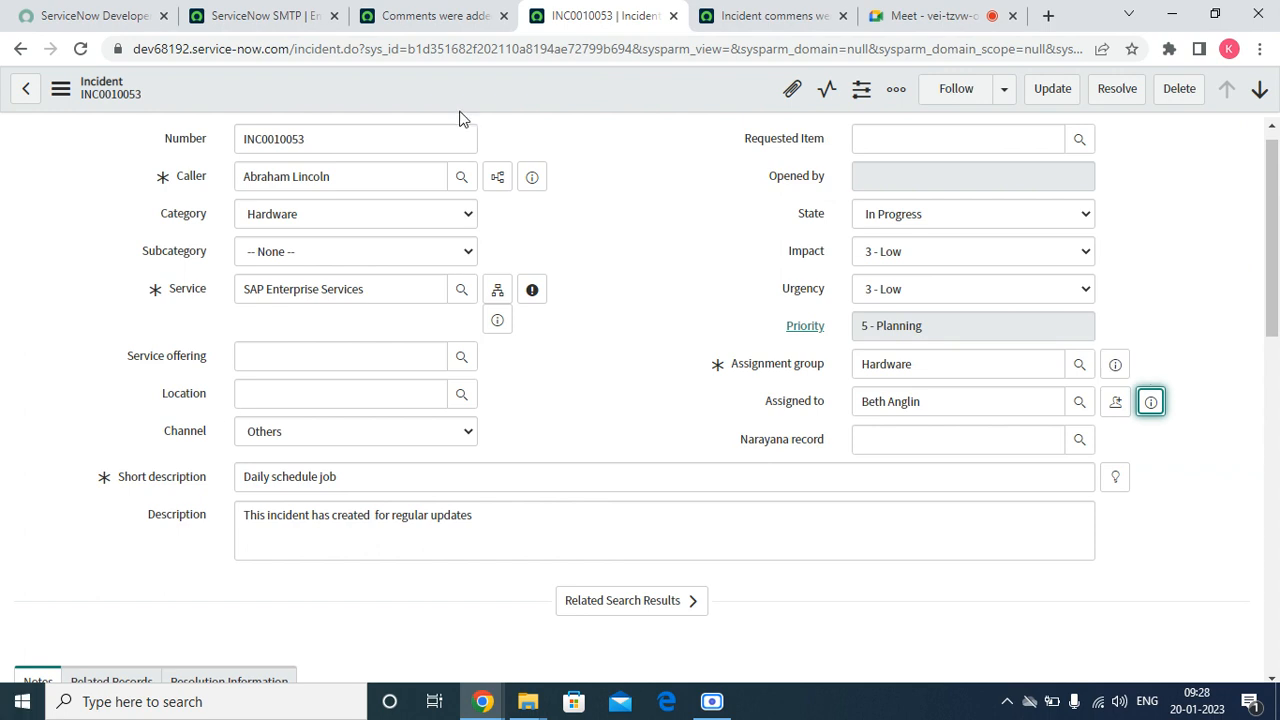
Open the Narayana - Narayanas favorite in place of the email account record and recheck the business rule script
{"action": "left_click", "coordinate": [456, 8]}
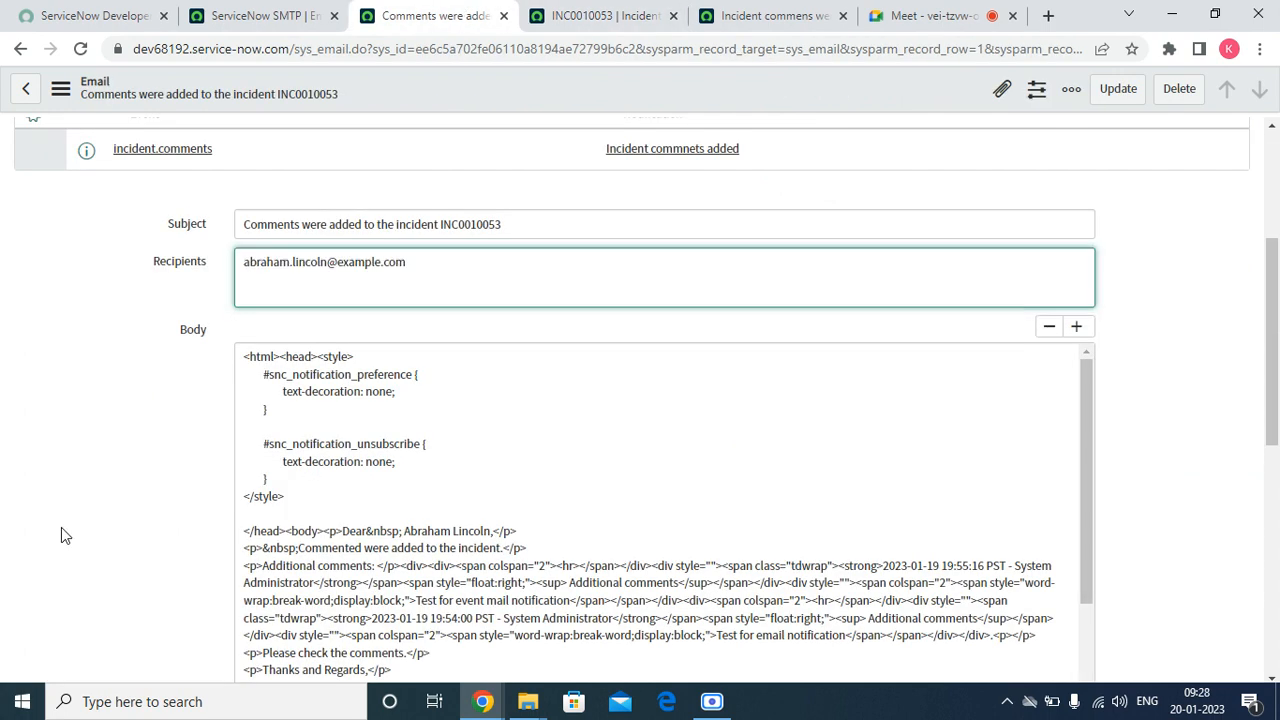
{"action": "left_click", "coordinate": [316, 8]}
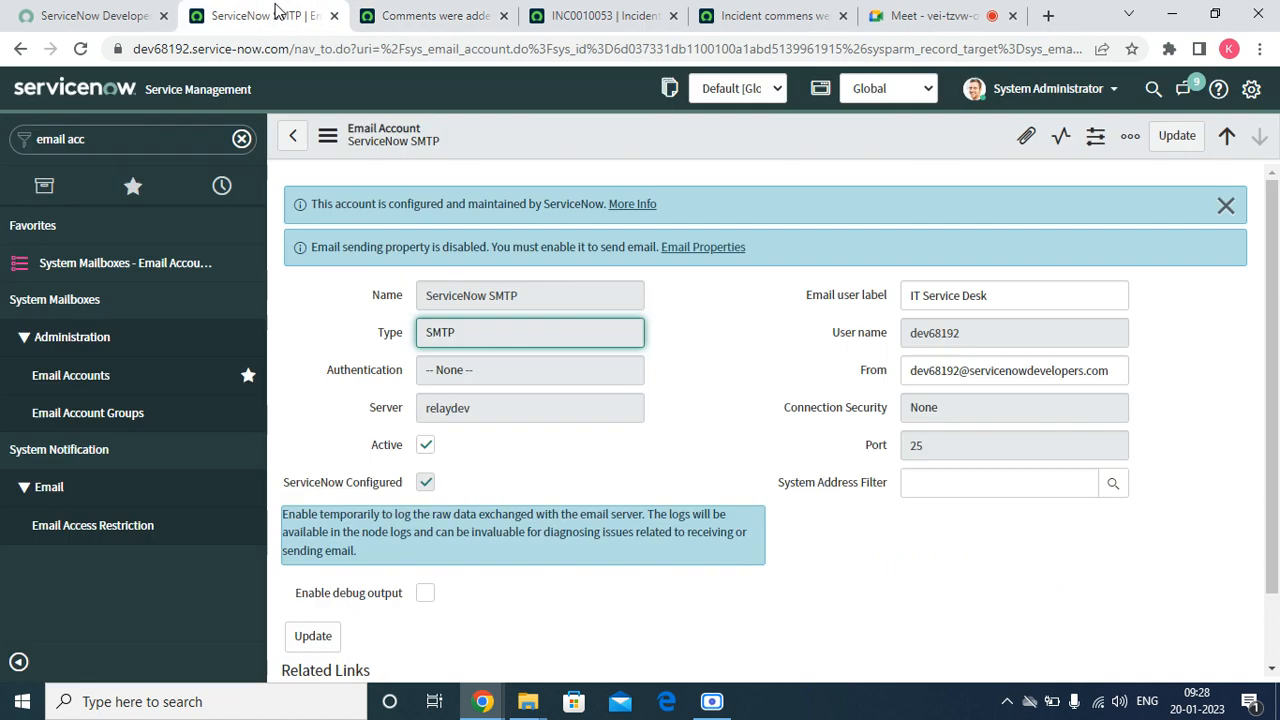
{"action": "left_click", "coordinate": [133, 185]}
{"action": "left_click", "coordinate": [126, 306]}
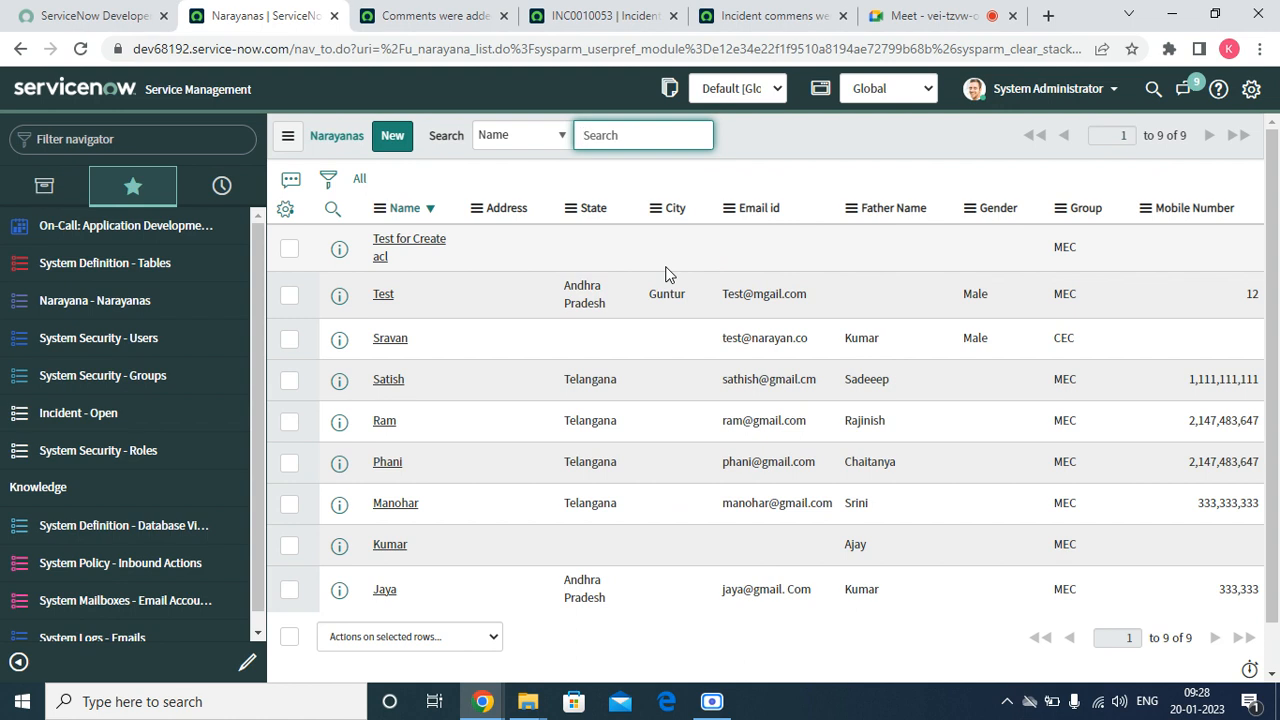
{"action": "left_click", "coordinate": [622, 28]}
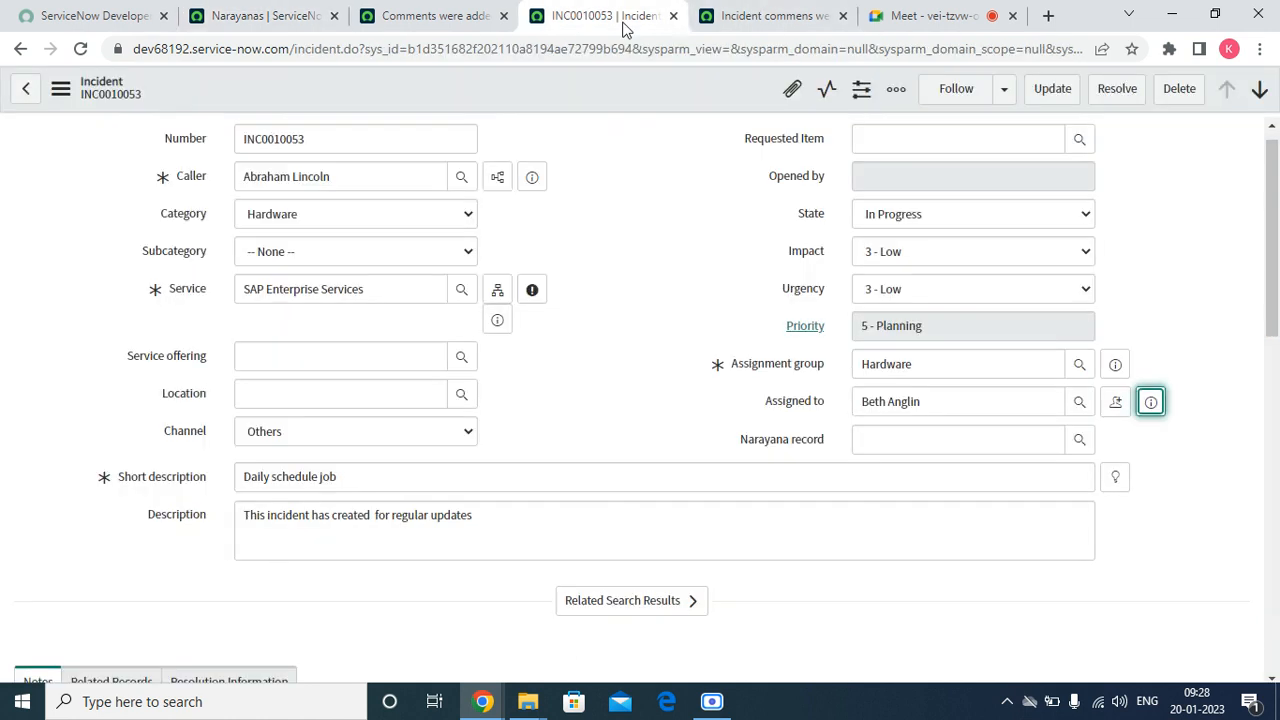
{"action": "left_click", "coordinate": [770, 16]}
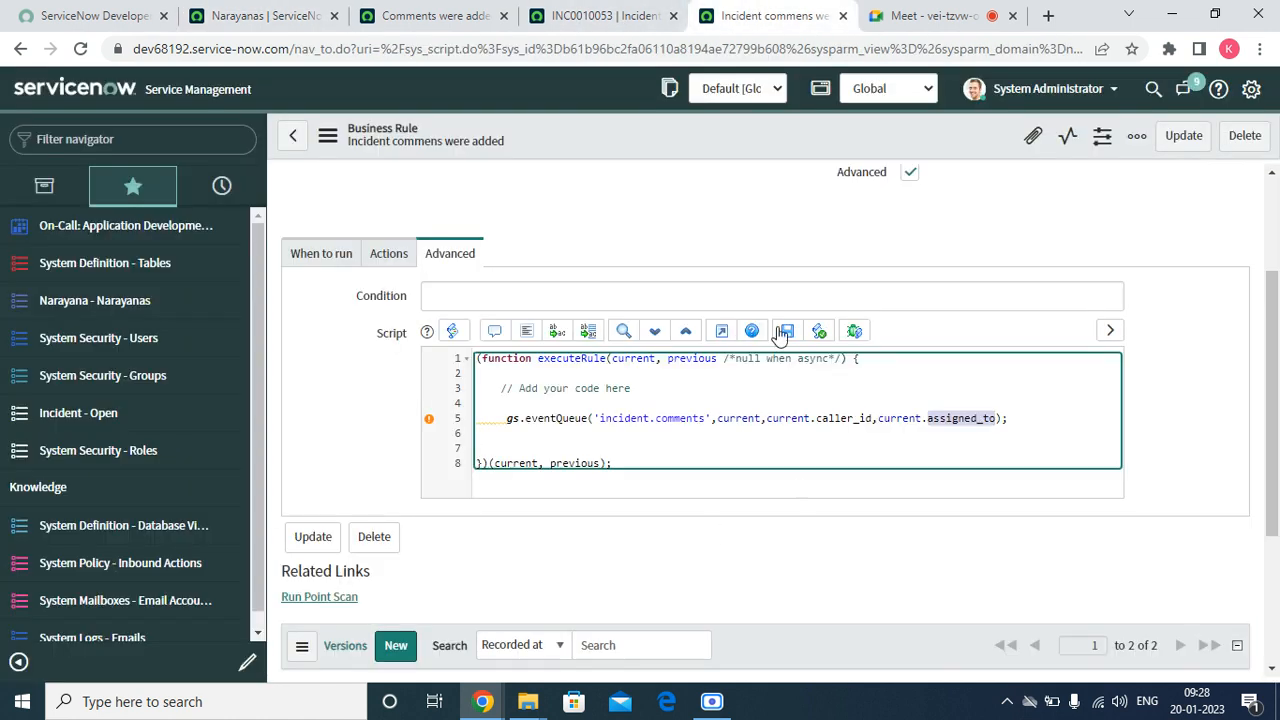
Filter the Assigned to user lookup on incident INC0010053 by Notification is Enable
{"action": "left_click", "coordinate": [605, 16]}
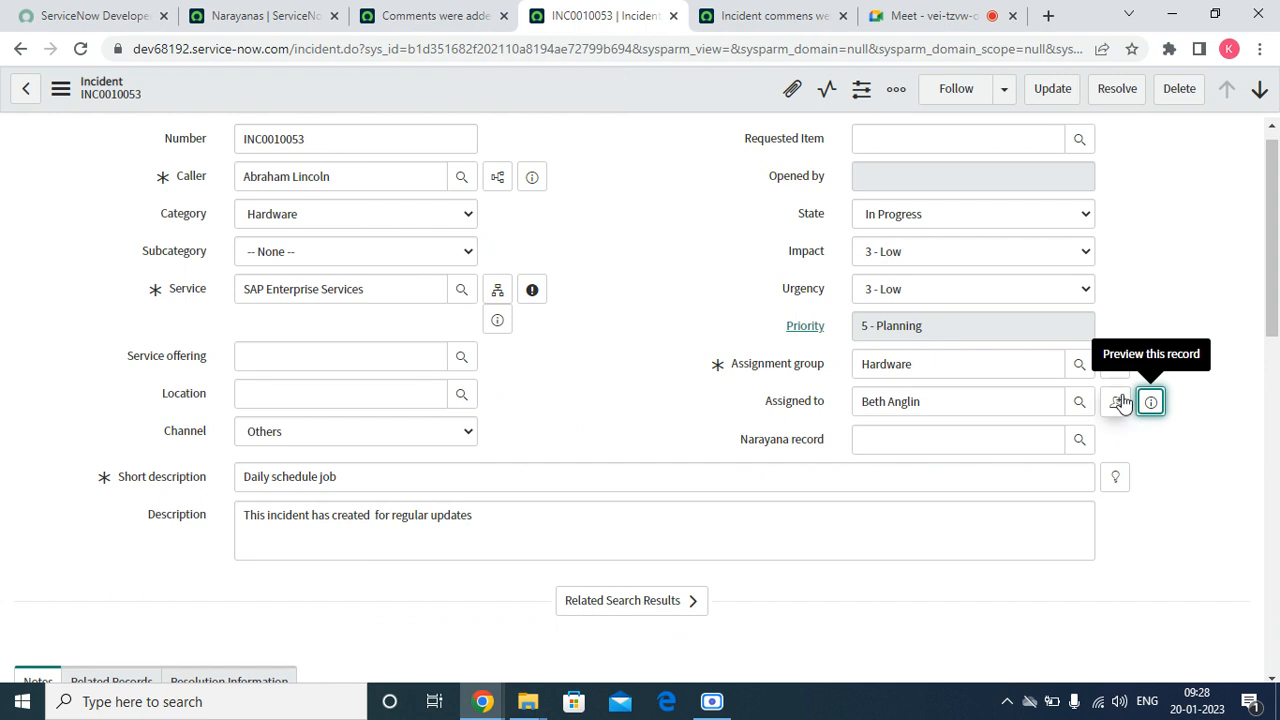
{"action": "left_click", "coordinate": [1079, 399]}
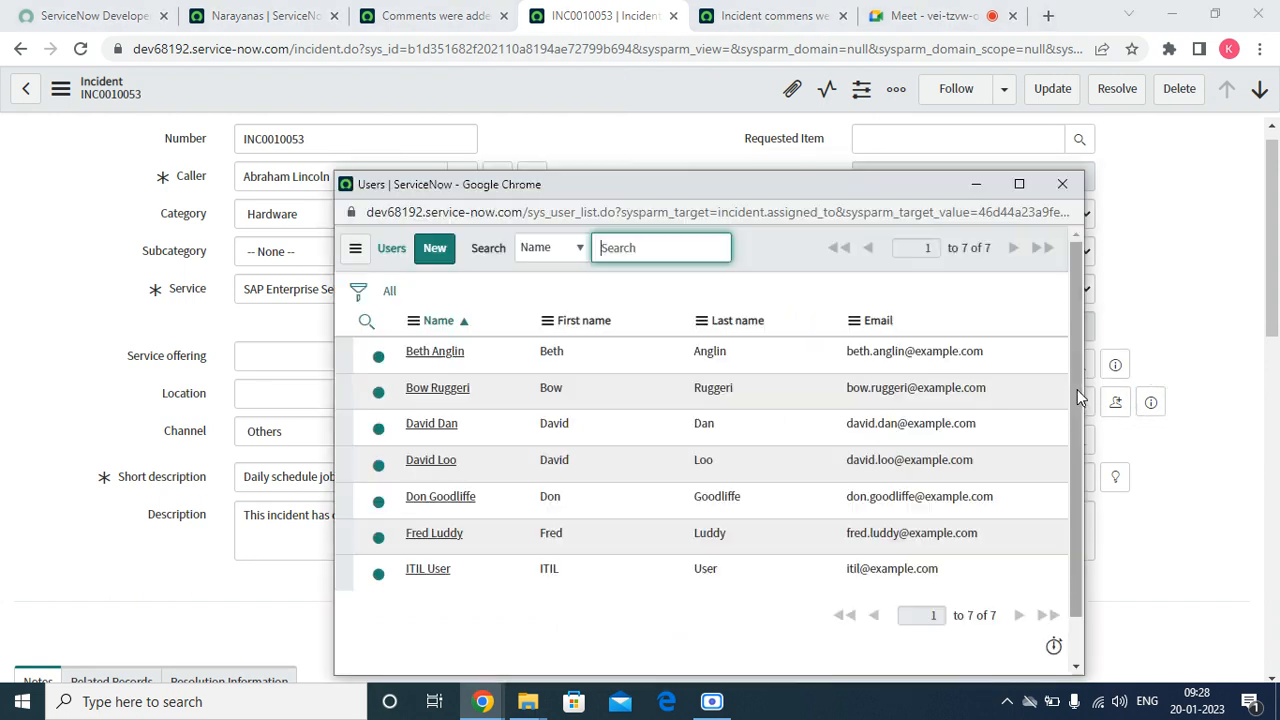
{"action": "left_click", "coordinate": [358, 291]}
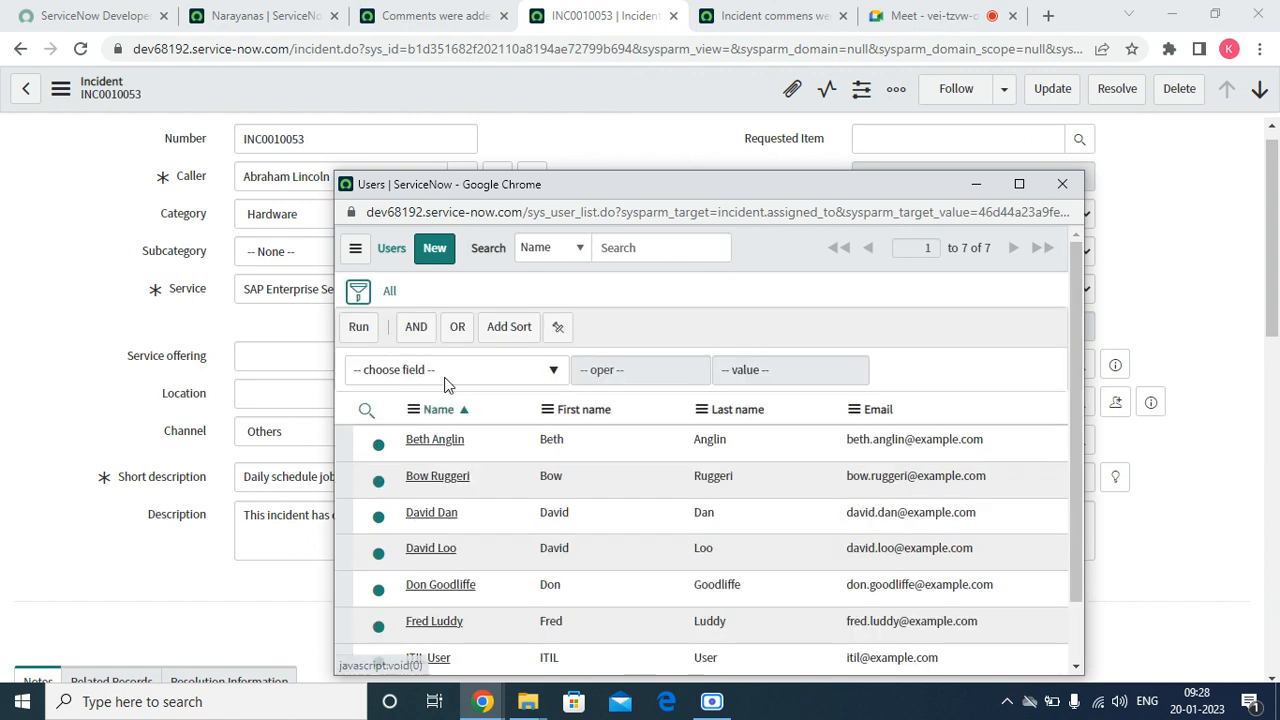
{"action": "left_click", "coordinate": [446, 378]}
{"action": "type", "text": "n"}
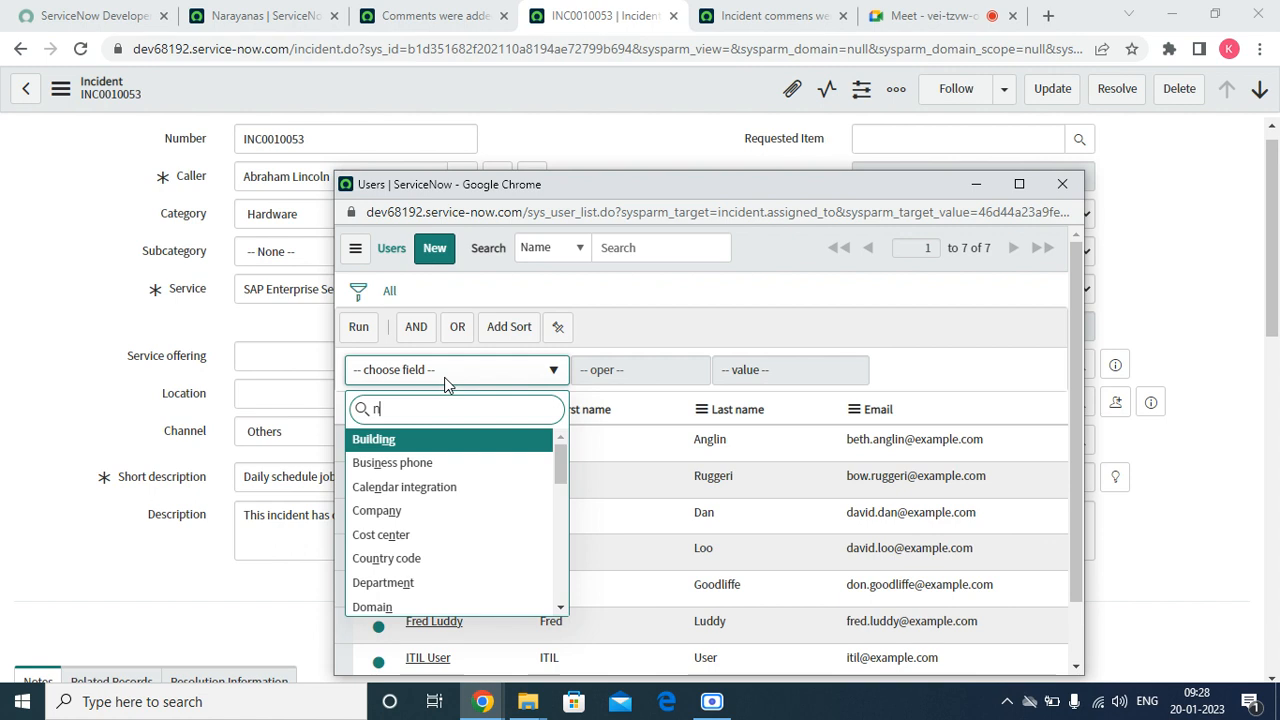
{"action": "type", "text": "o"}
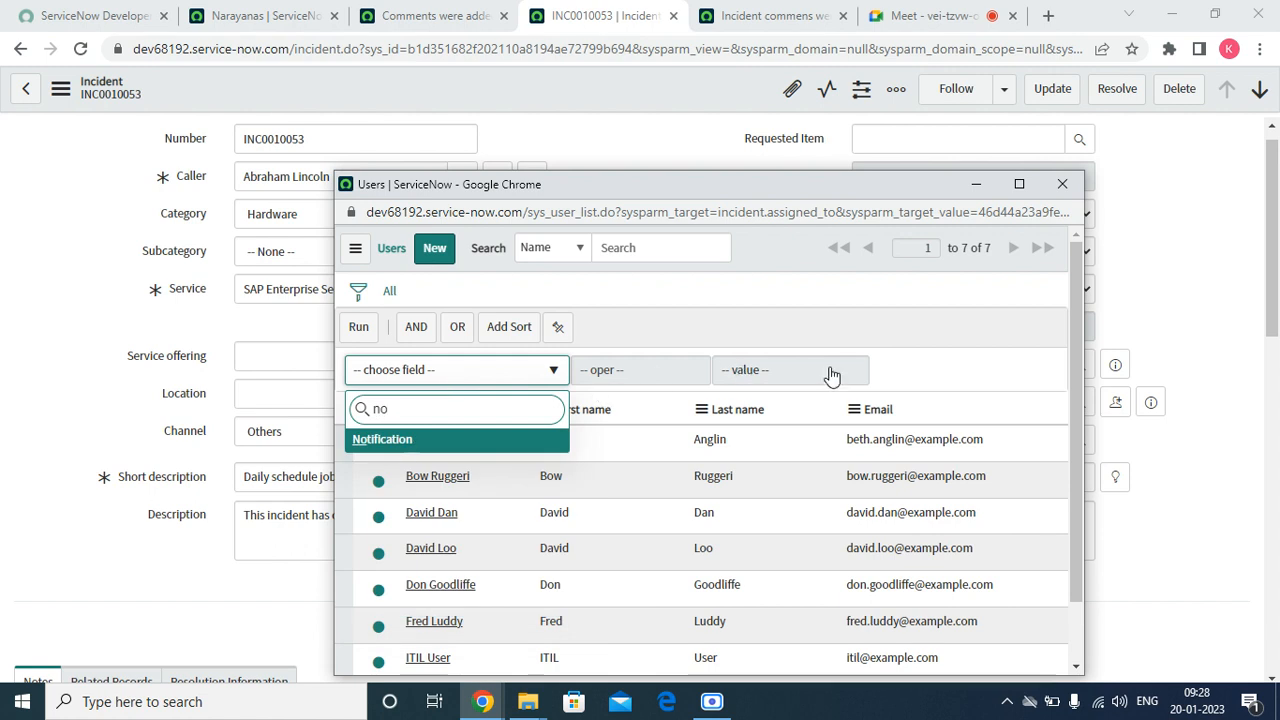
{"action": "key", "text": "Return"}
{"action": "left_click", "coordinate": [777, 370]}
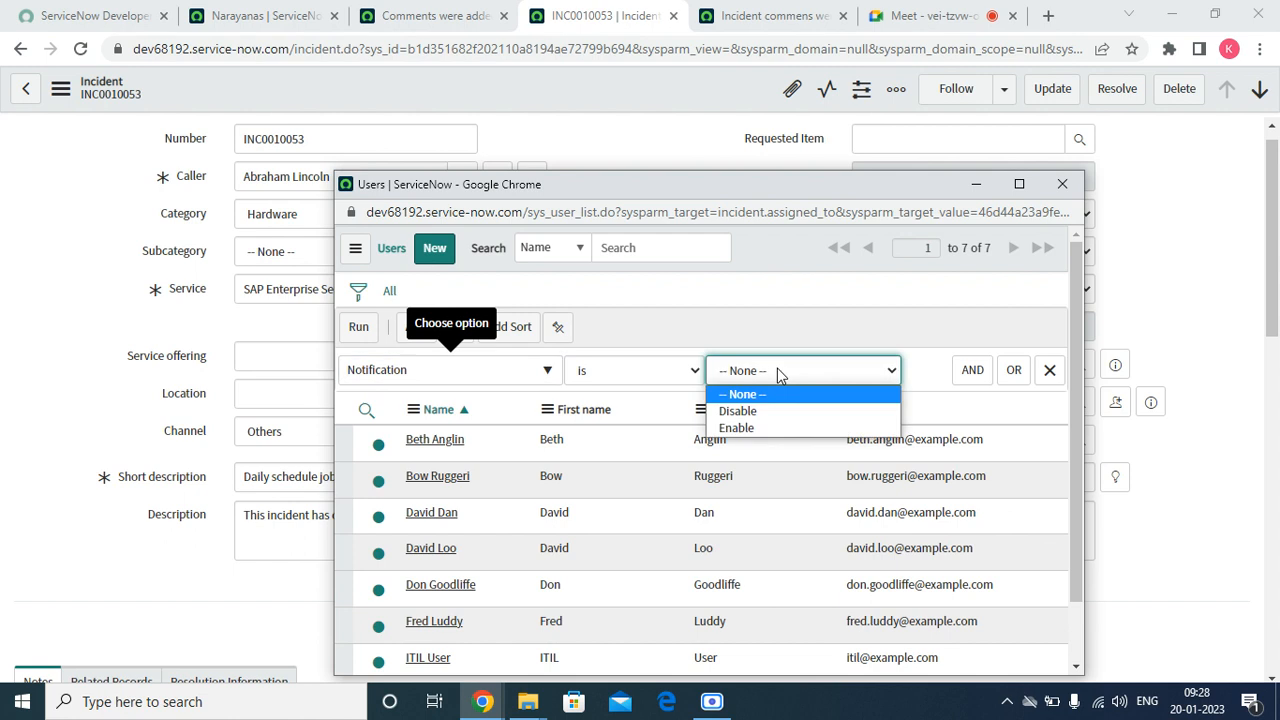
{"action": "left_click", "coordinate": [740, 428]}
{"action": "left_click", "coordinate": [355, 331]}
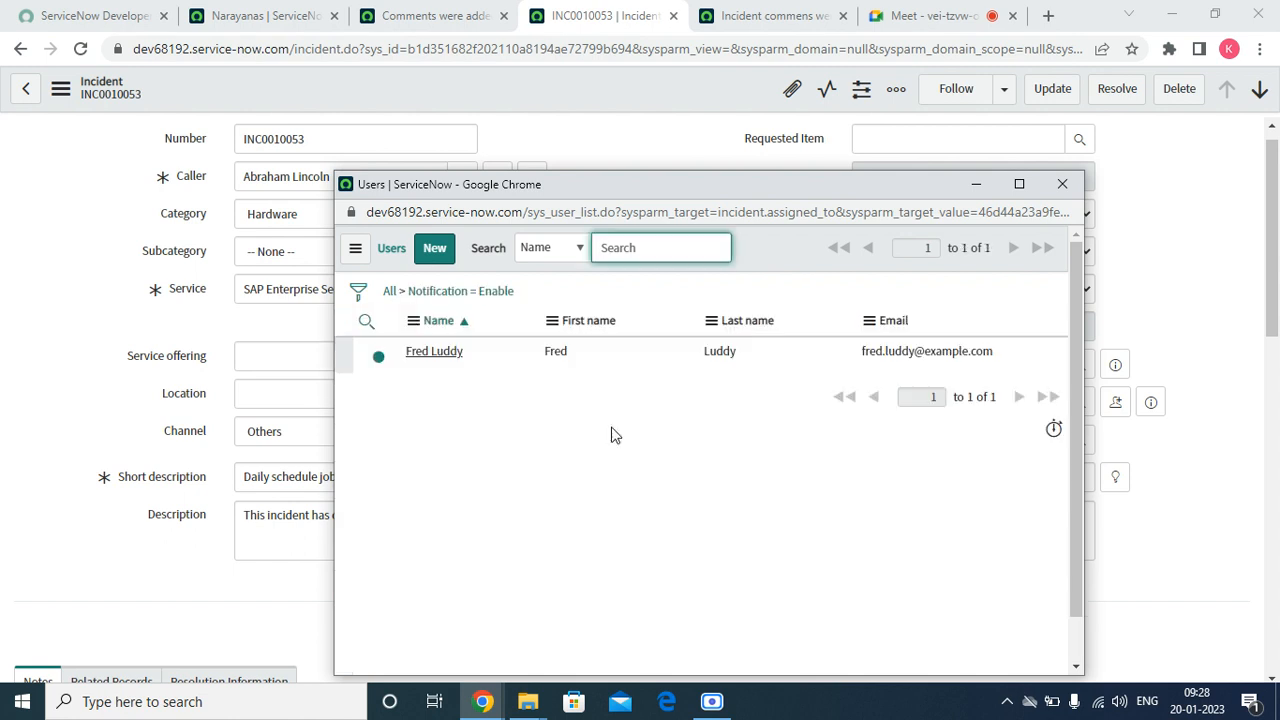
Assign the incident to the user listed with notifications enabled
{"action": "left_click", "coordinate": [427, 355]}
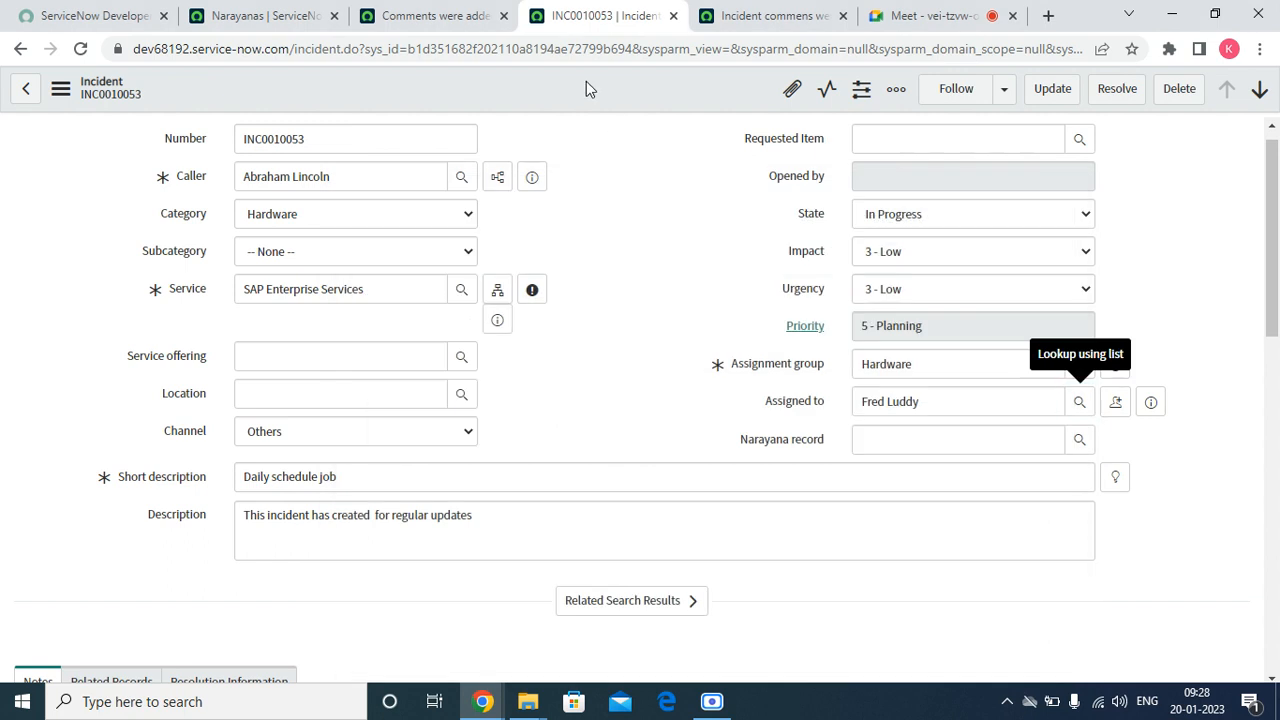
{"action": "right_click", "coordinate": [589, 83]}
{"action": "left_click", "coordinate": [495, 226]}
Copy the text of the newest additional comment, "Test for event mail notification", from the activities of incident INC0010053
{"action": "scroll", "coordinate": [502, 300], "scroll_direction": "down", "scroll_amount": 15}
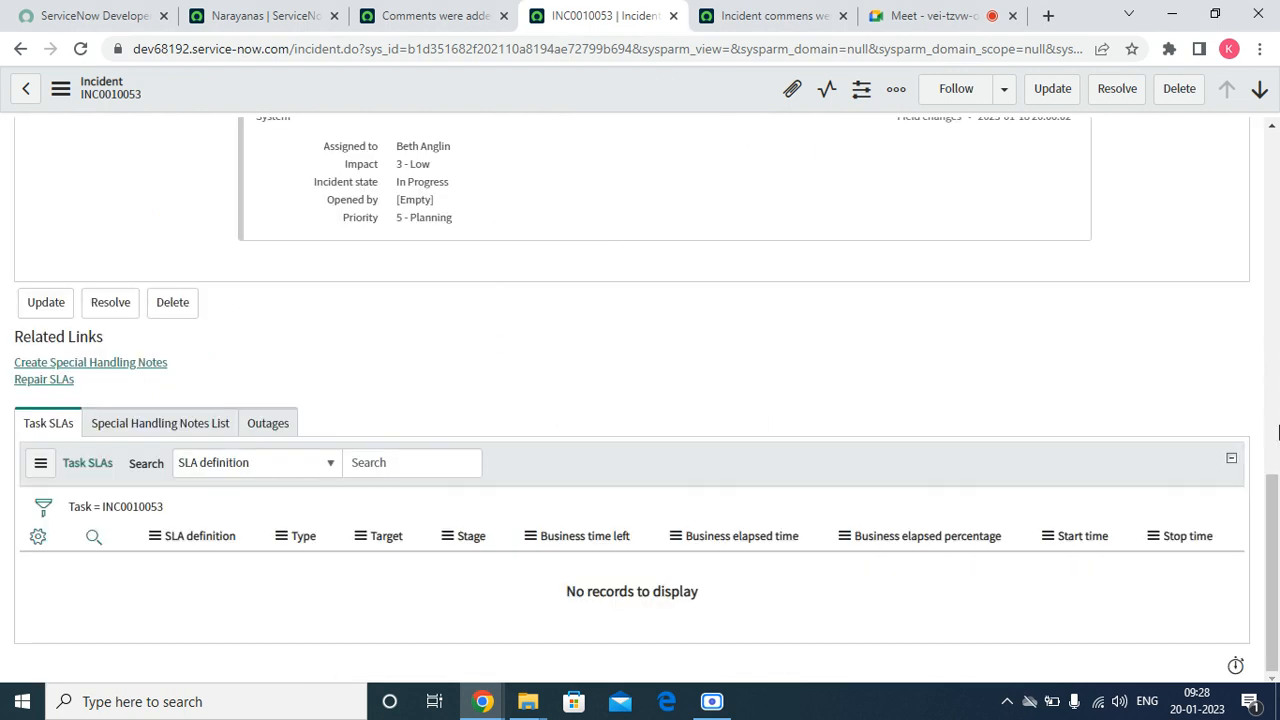
{"action": "left_click_drag", "start_coordinate": [1272, 540], "coordinate": [1278, 431]}
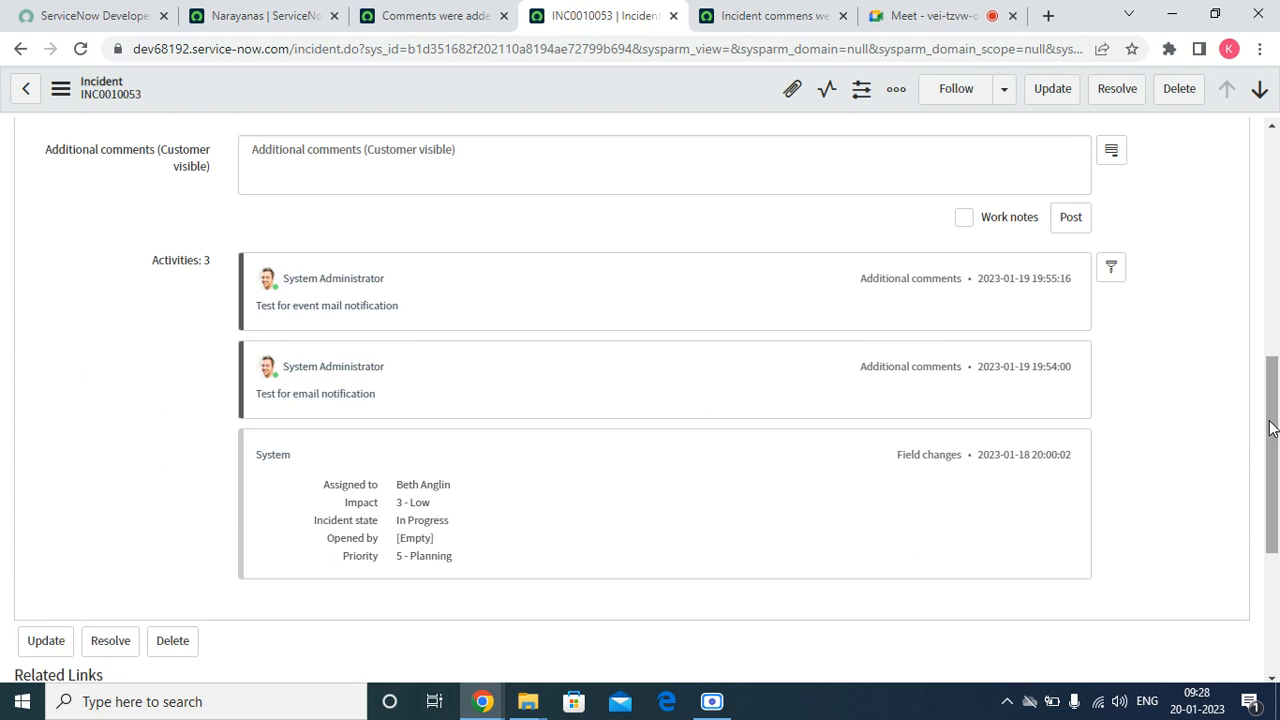
{"action": "left_click_drag", "start_coordinate": [410, 312], "coordinate": [257, 307]}
{"action": "right_click", "coordinate": [258, 307]}
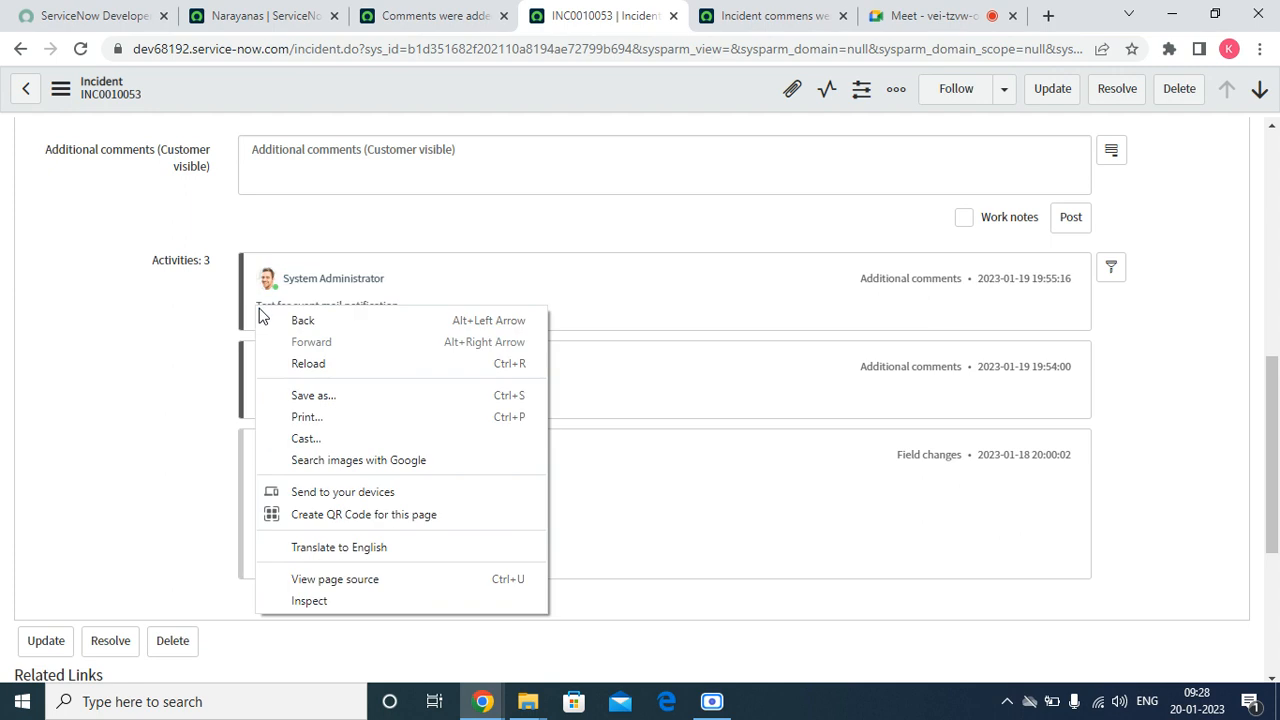
{"action": "left_click", "coordinate": [373, 250]}
{"action": "left_click_drag", "start_coordinate": [403, 311], "coordinate": [262, 310]}
{"action": "right_click", "coordinate": [261, 315]}
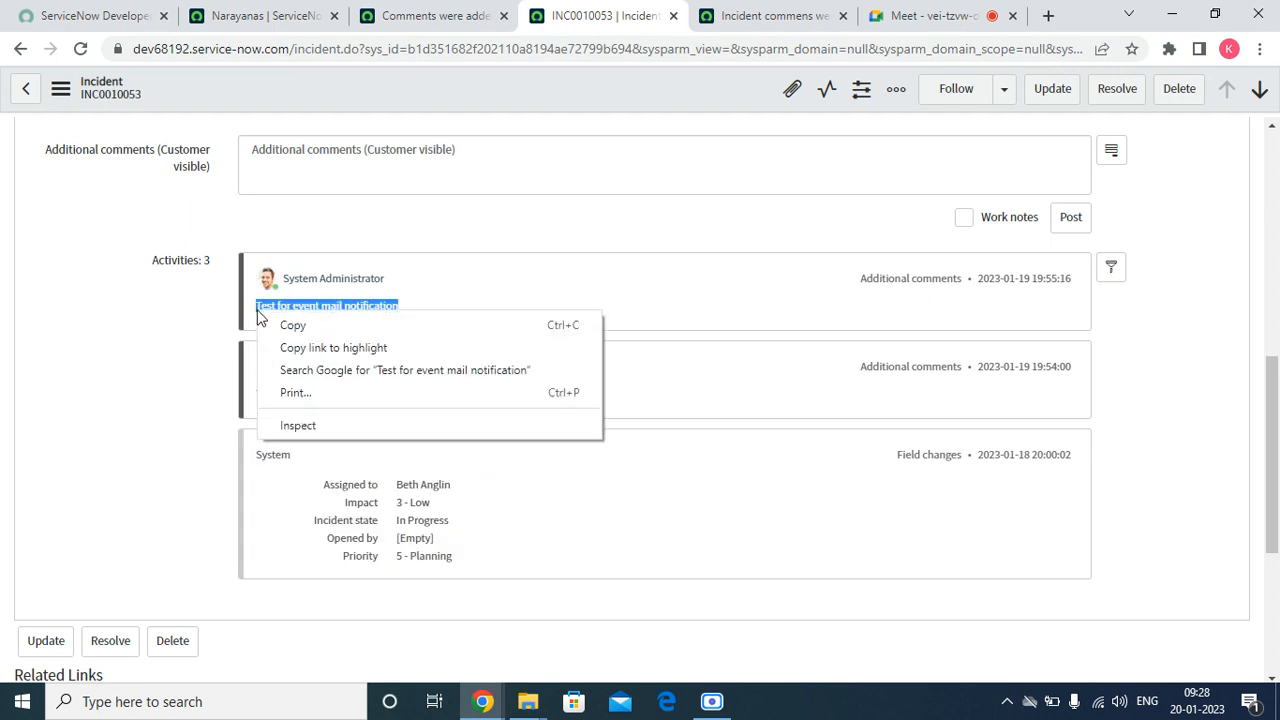
{"action": "left_click", "coordinate": [282, 334]}
Add the additional comment "Test for event mail notification - assigned to" to incident INC0010053 and save the record
{"action": "left_click", "coordinate": [286, 157]}
{"action": "right_click", "coordinate": [252, 165]}
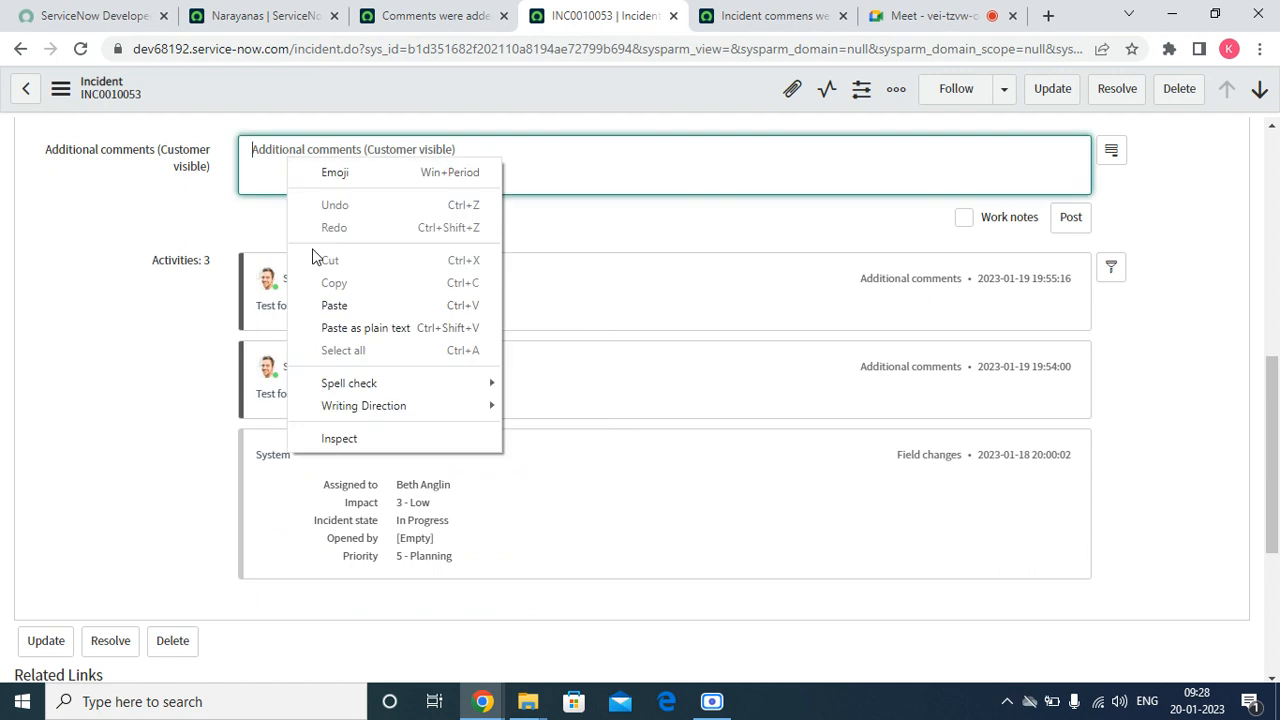
{"action": "left_click", "coordinate": [333, 304]}
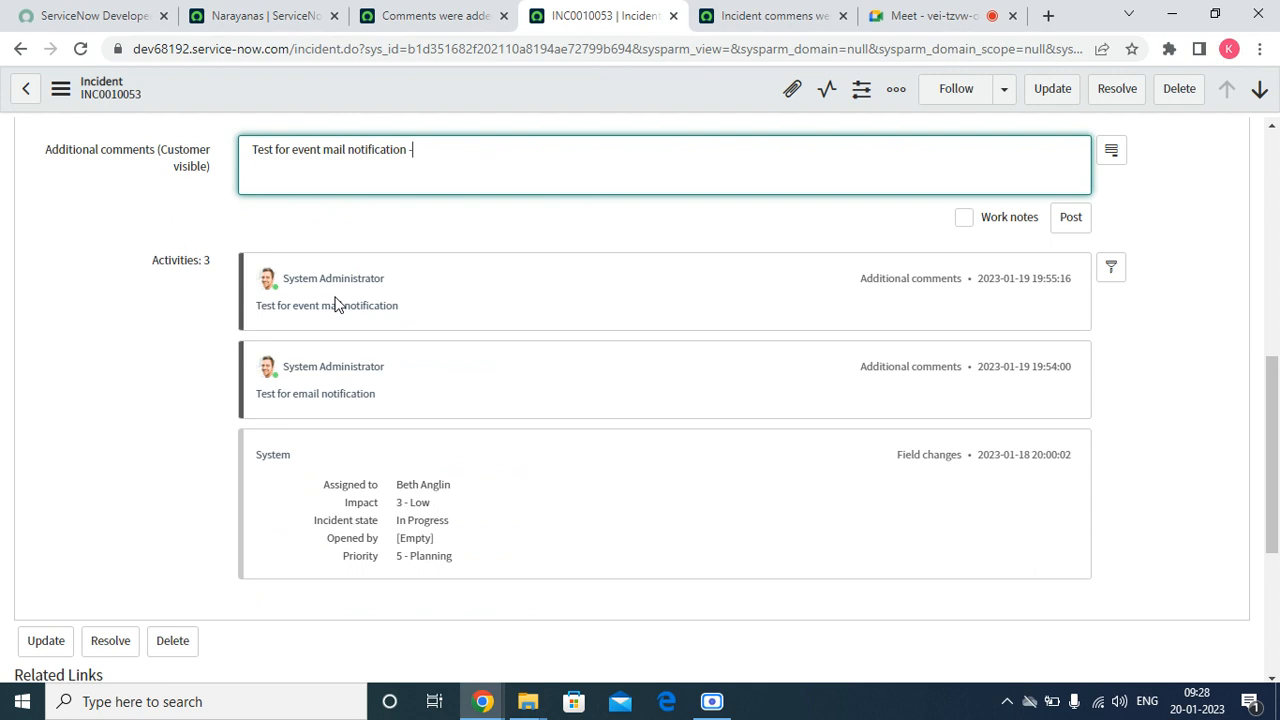
{"action": "type", "text": "- trigg"}
{"action": "key", "text": "BackSpace"}
{"action": "type", "text": "assig"}
{"action": "type", "text": "ned to"}
{"action": "right_click", "coordinate": [580, 95]}
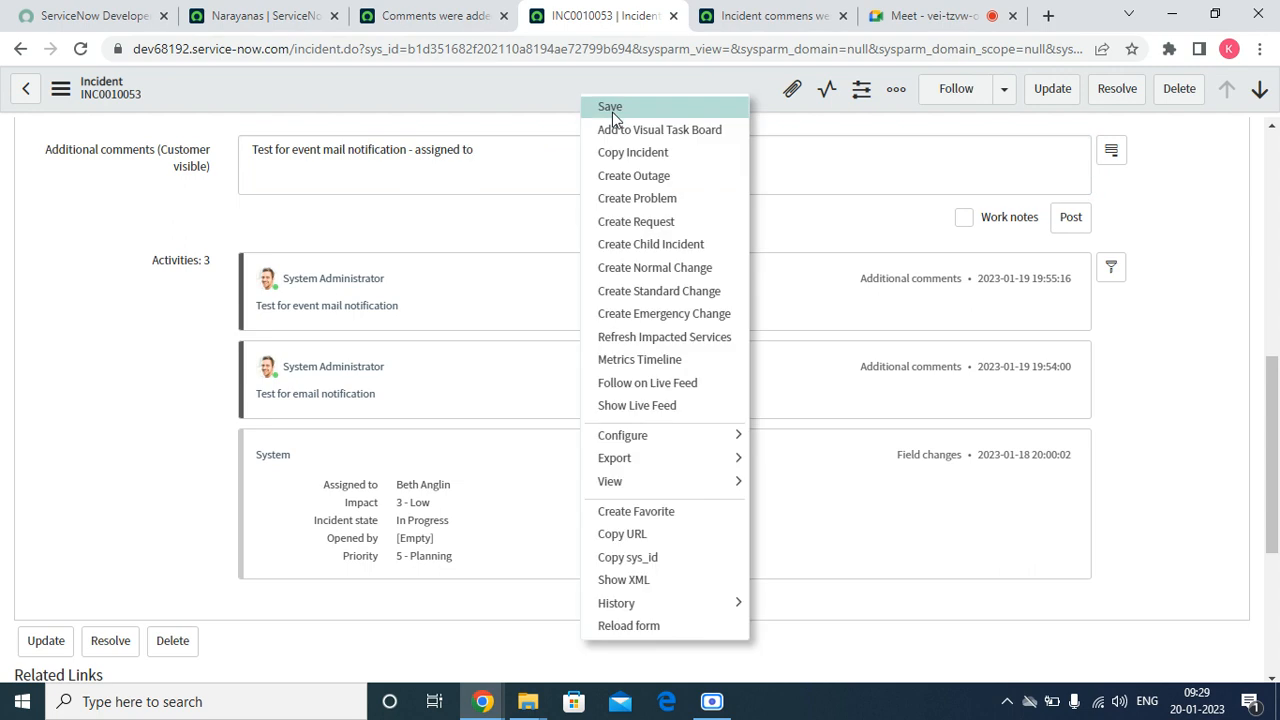
{"action": "left_click", "coordinate": [612, 110]}
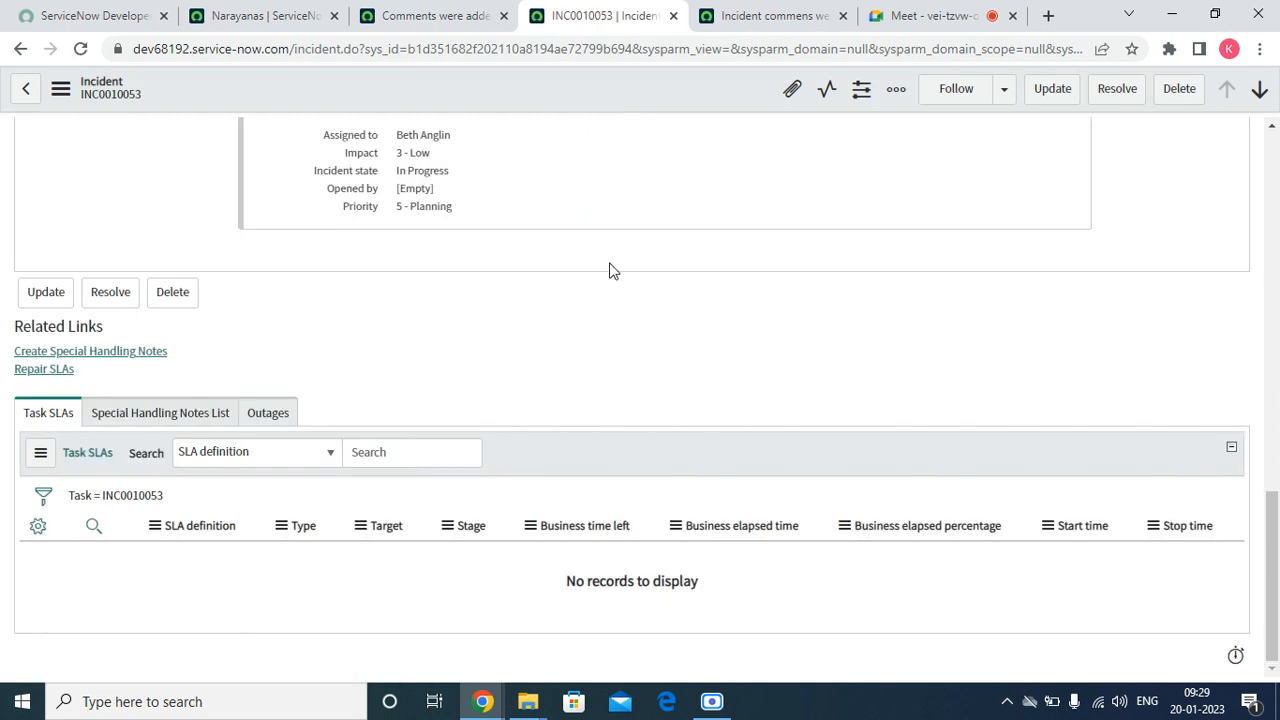
Open the System Logs - Emails favorite in place of the Narayanas list to check the generated emails
{"action": "left_click", "coordinate": [268, 15]}
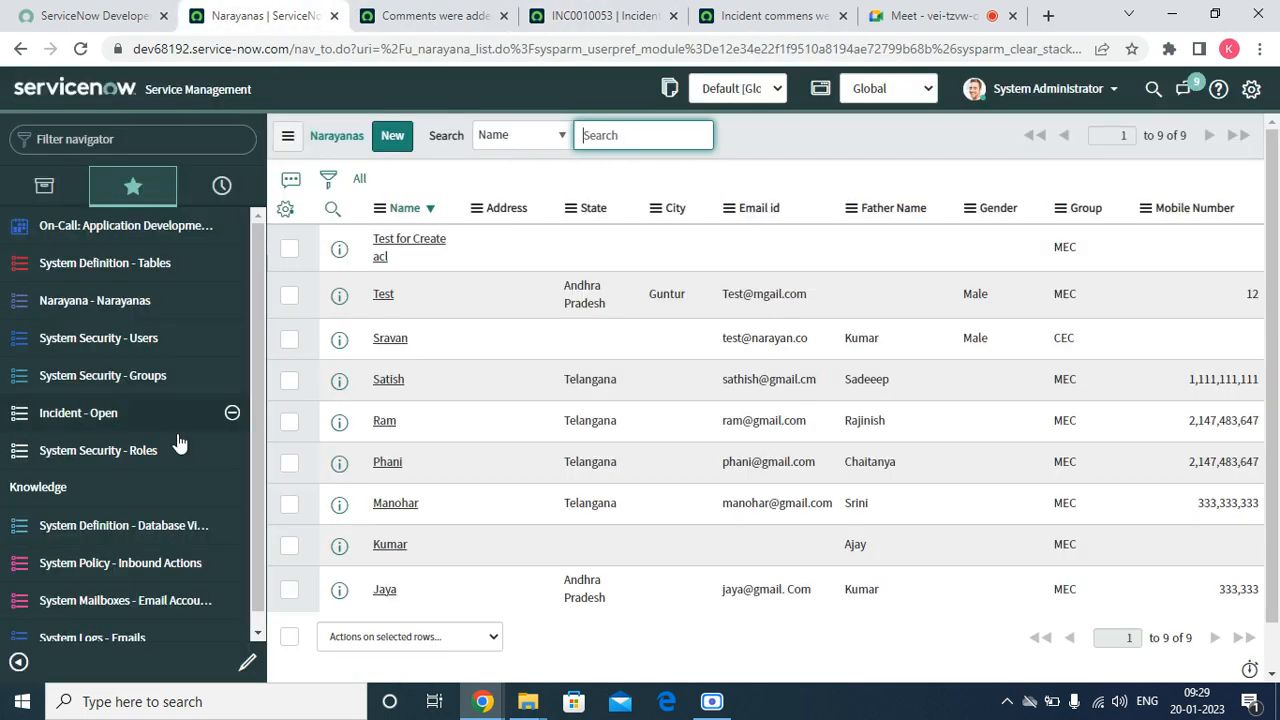
{"action": "scroll", "coordinate": [114, 580], "scroll_direction": "down", "scroll_amount": 1}
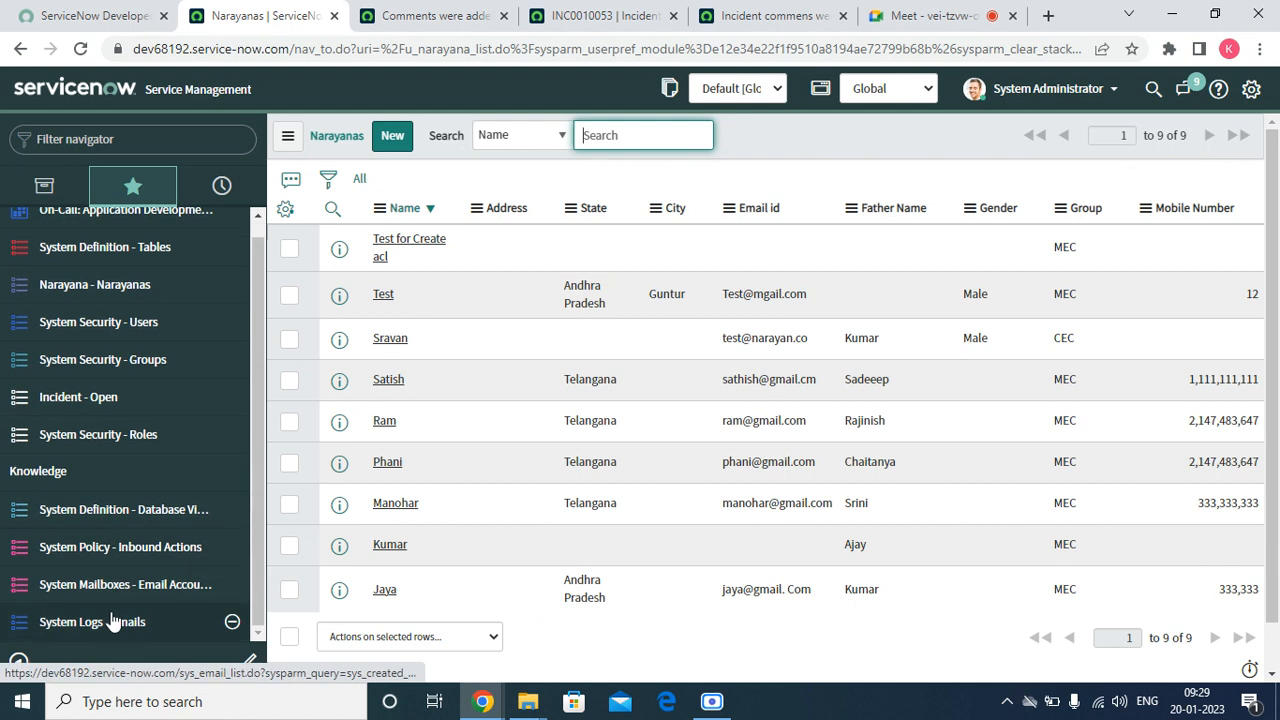
{"action": "left_click", "coordinate": [112, 621]}
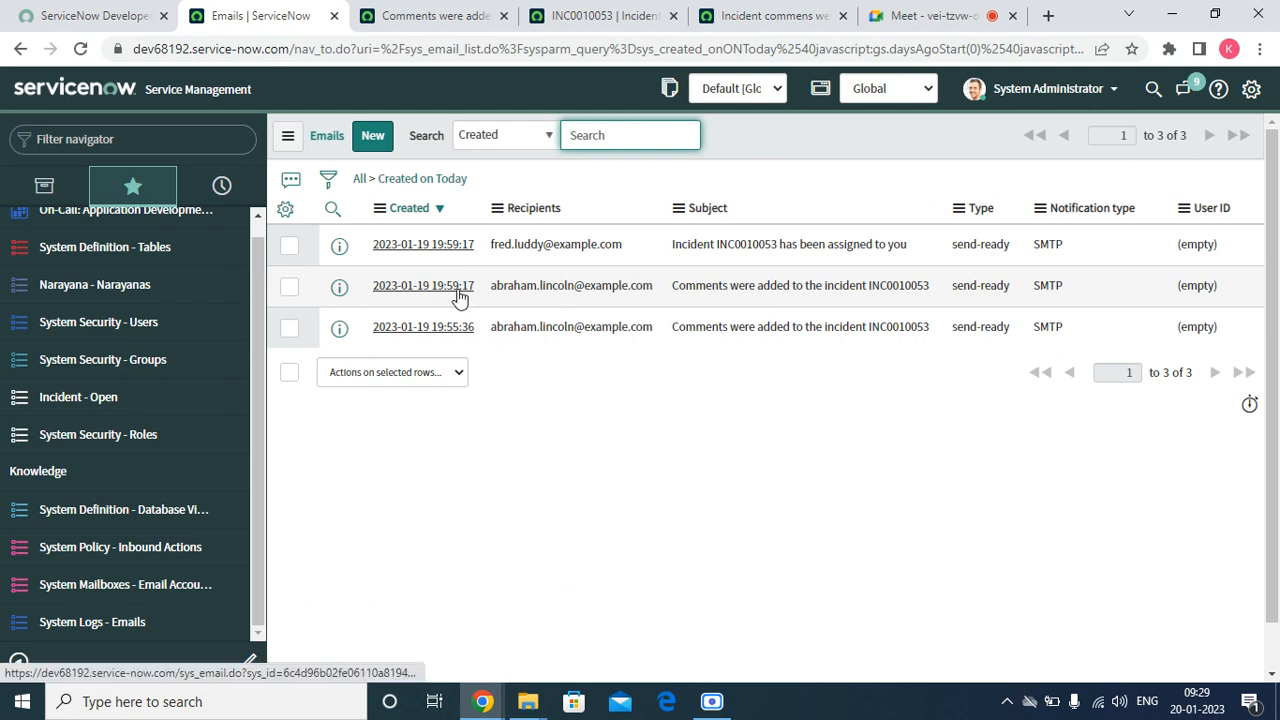
Open the newest "Comments were added to the incident INC0010053" email in a new tab, review it, and open its originating notification
{"action": "right_click", "coordinate": [340, 288]}
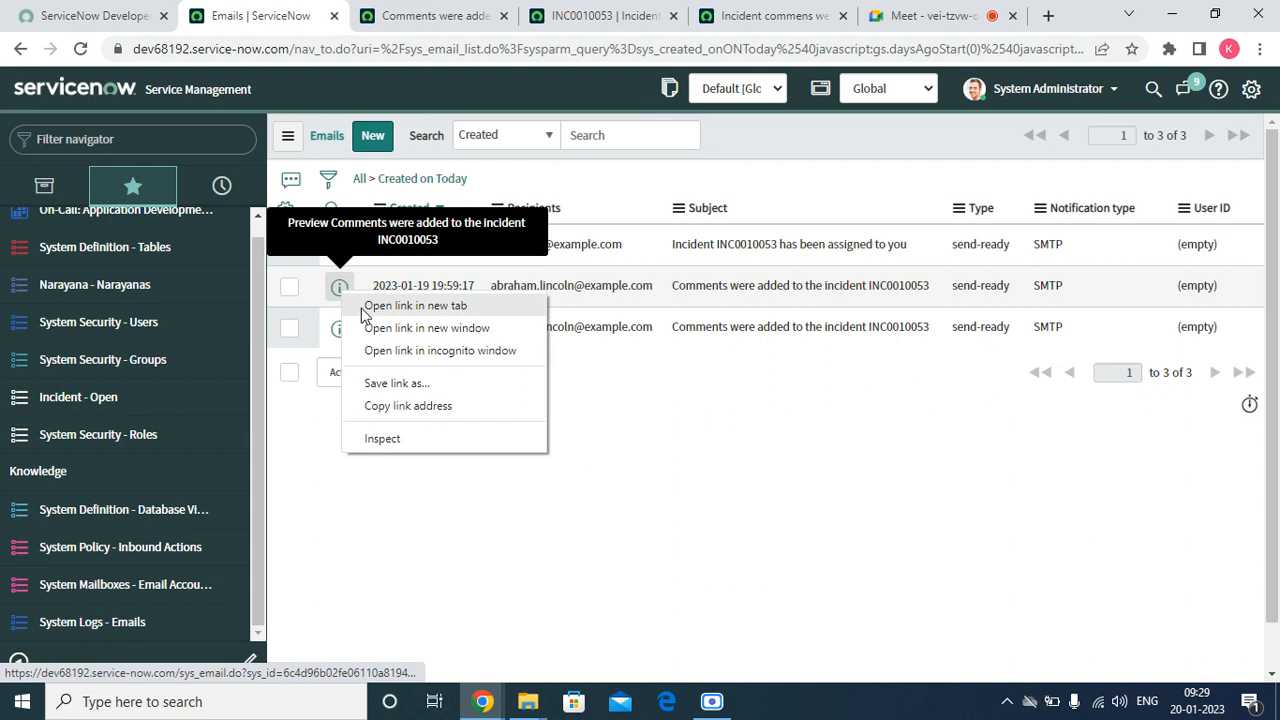
{"action": "left_click", "coordinate": [368, 306]}
{"action": "left_click", "coordinate": [415, 12]}
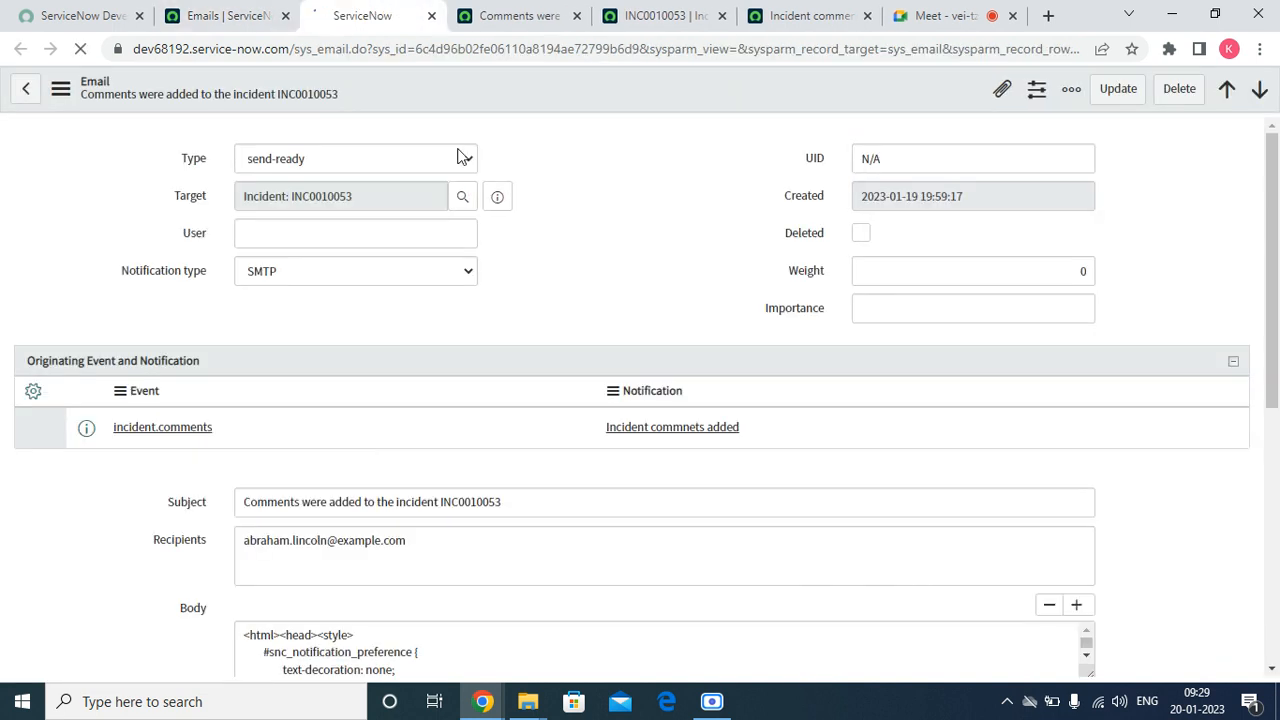
{"action": "scroll", "coordinate": [508, 400], "scroll_direction": "down", "scroll_amount": 10}
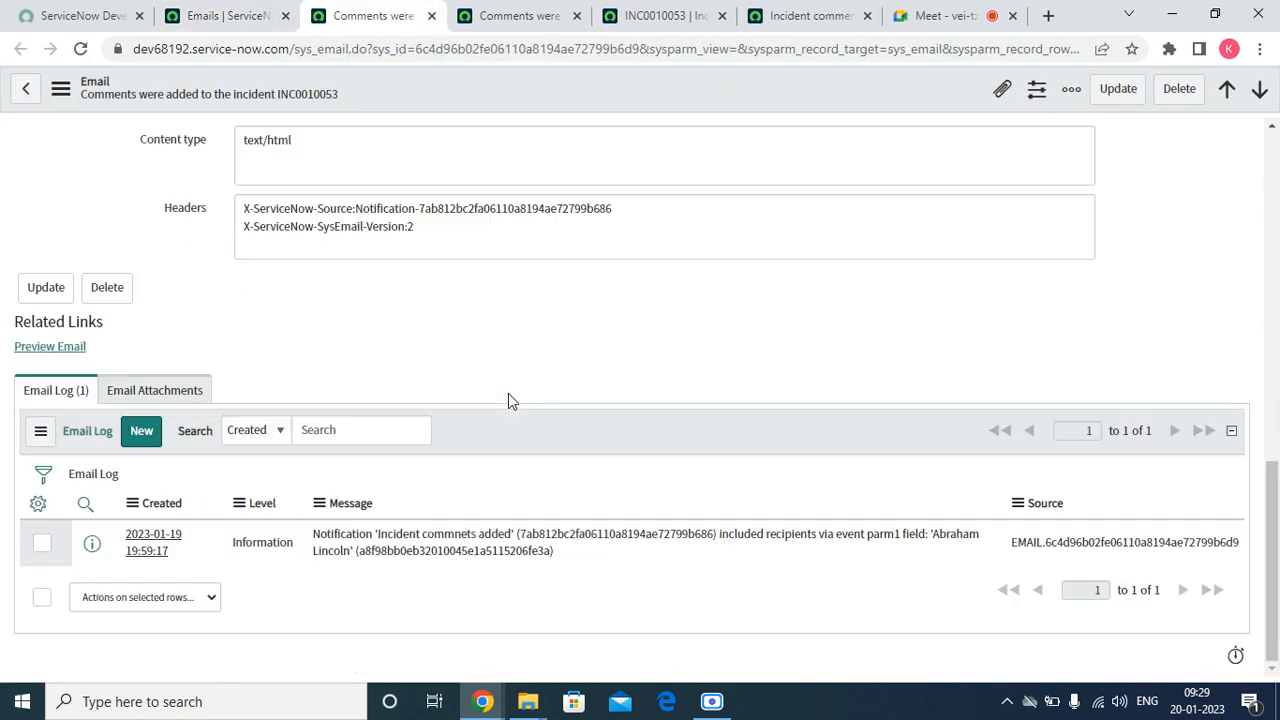
{"action": "scroll", "coordinate": [493, 422], "scroll_direction": "up", "scroll_amount": 10}
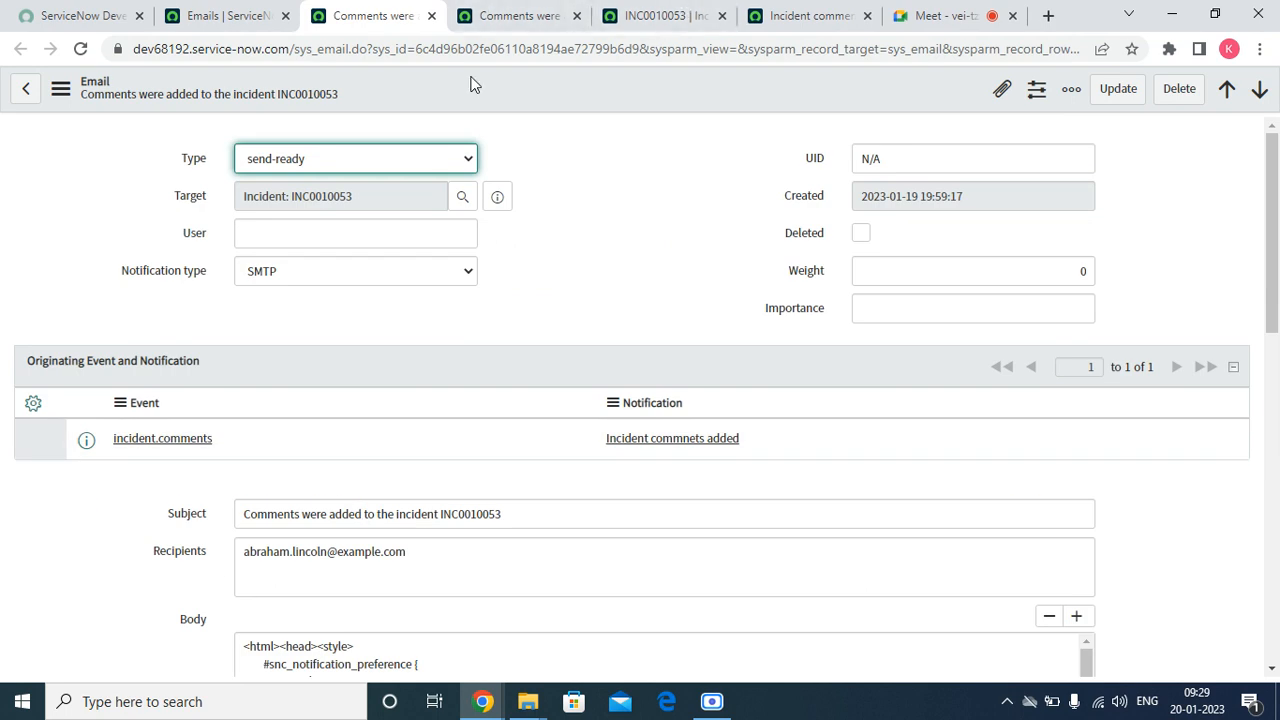
{"action": "left_click", "coordinate": [702, 451]}
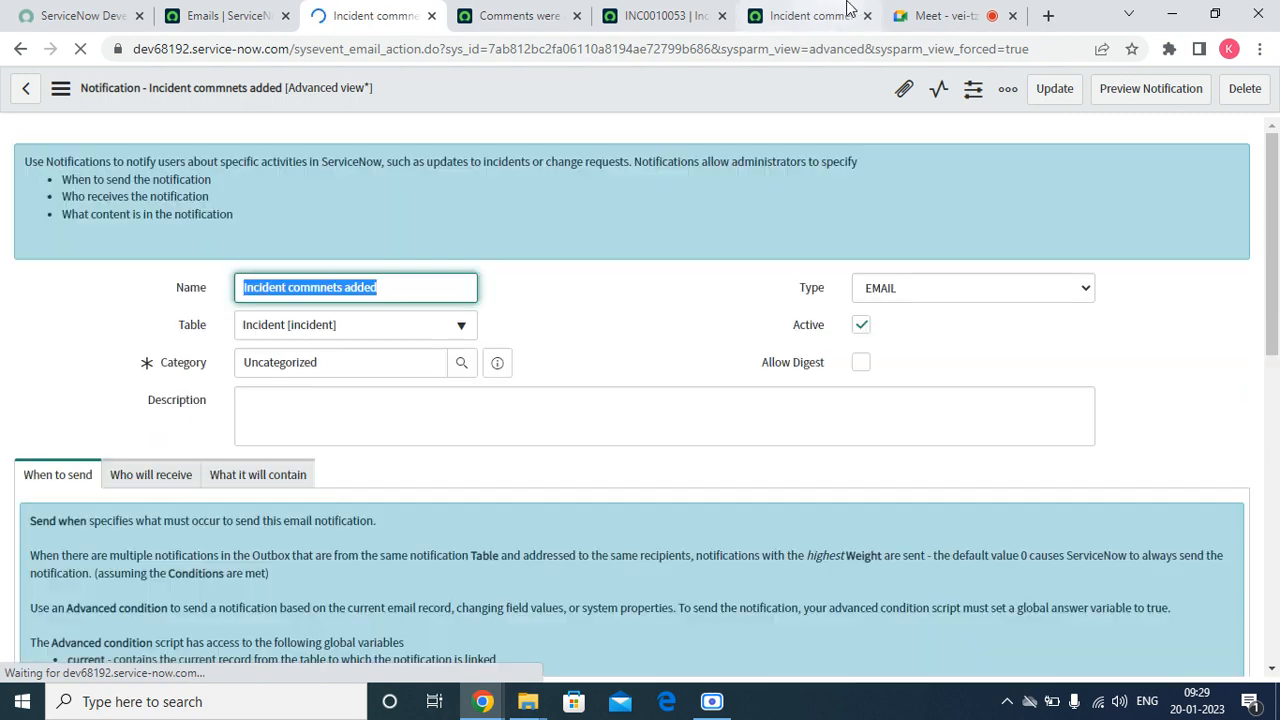
Switch to the Google Meet call to admit the waiting participant, and return to the Incident commnets added notification
{"action": "left_click", "coordinate": [905, 15]}
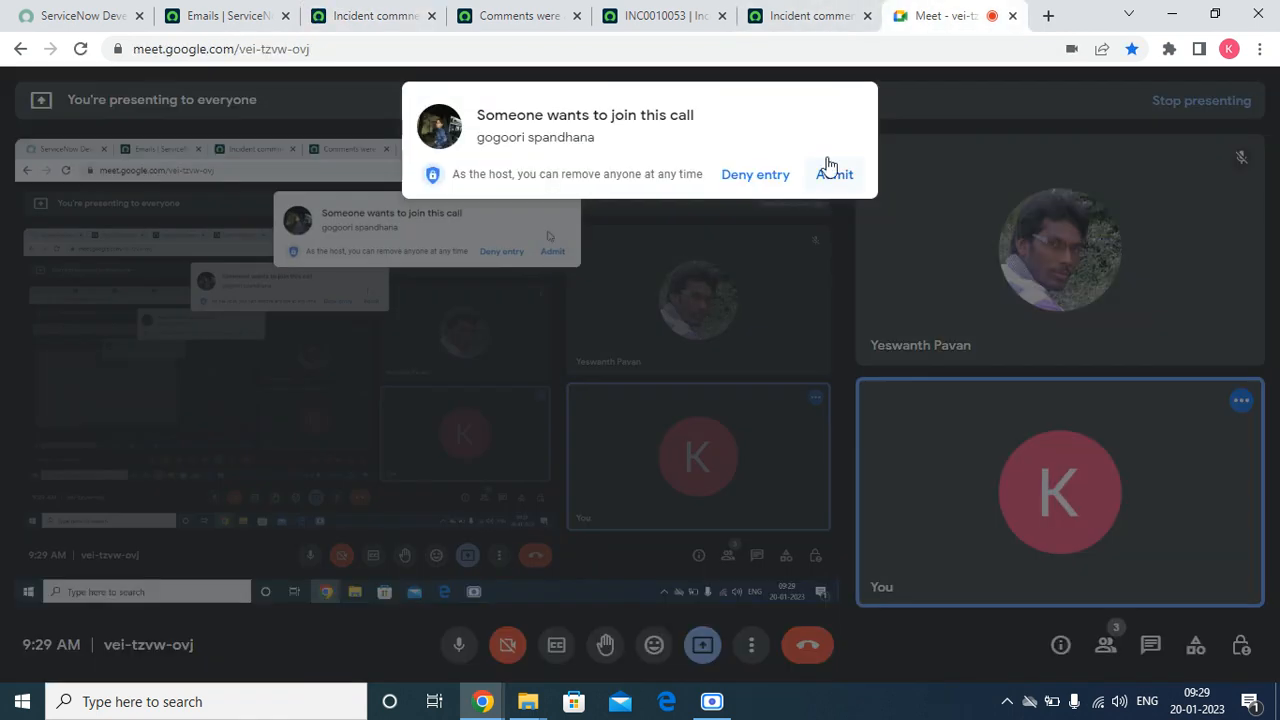
{"action": "left_click", "coordinate": [833, 172]}
{"action": "left_click", "coordinate": [505, 18]}
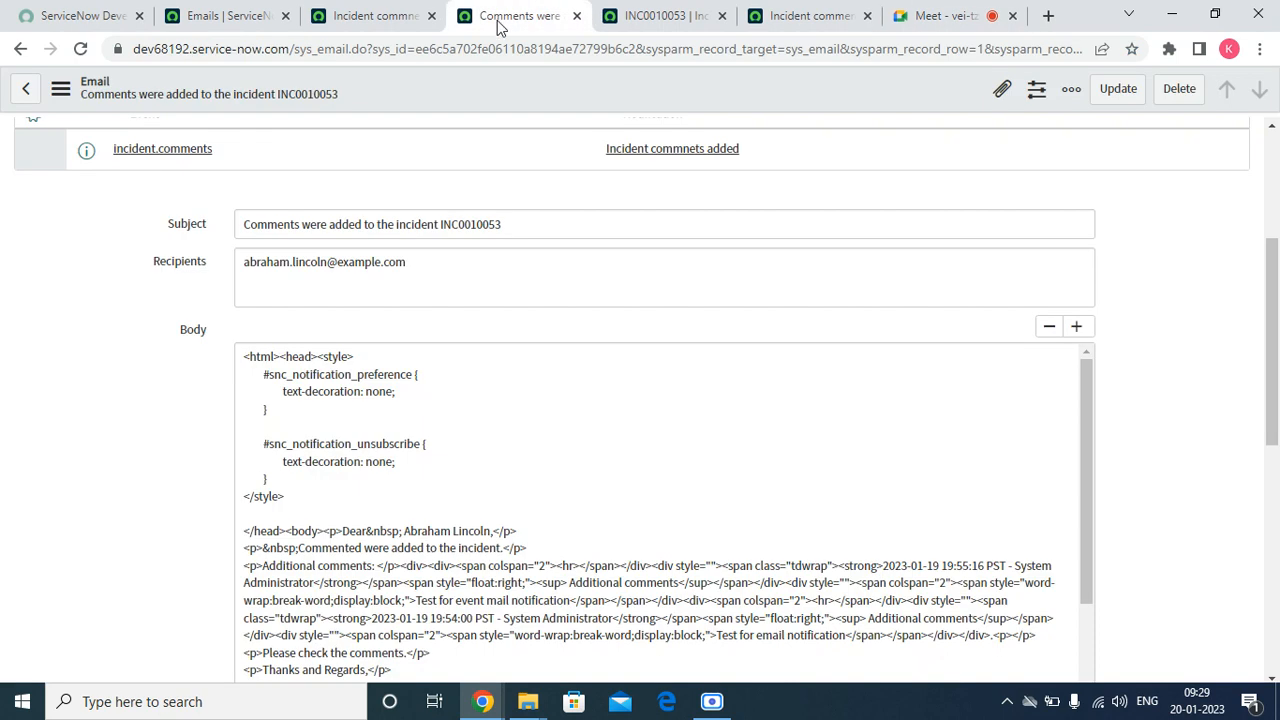
{"action": "left_click", "coordinate": [372, 16]}
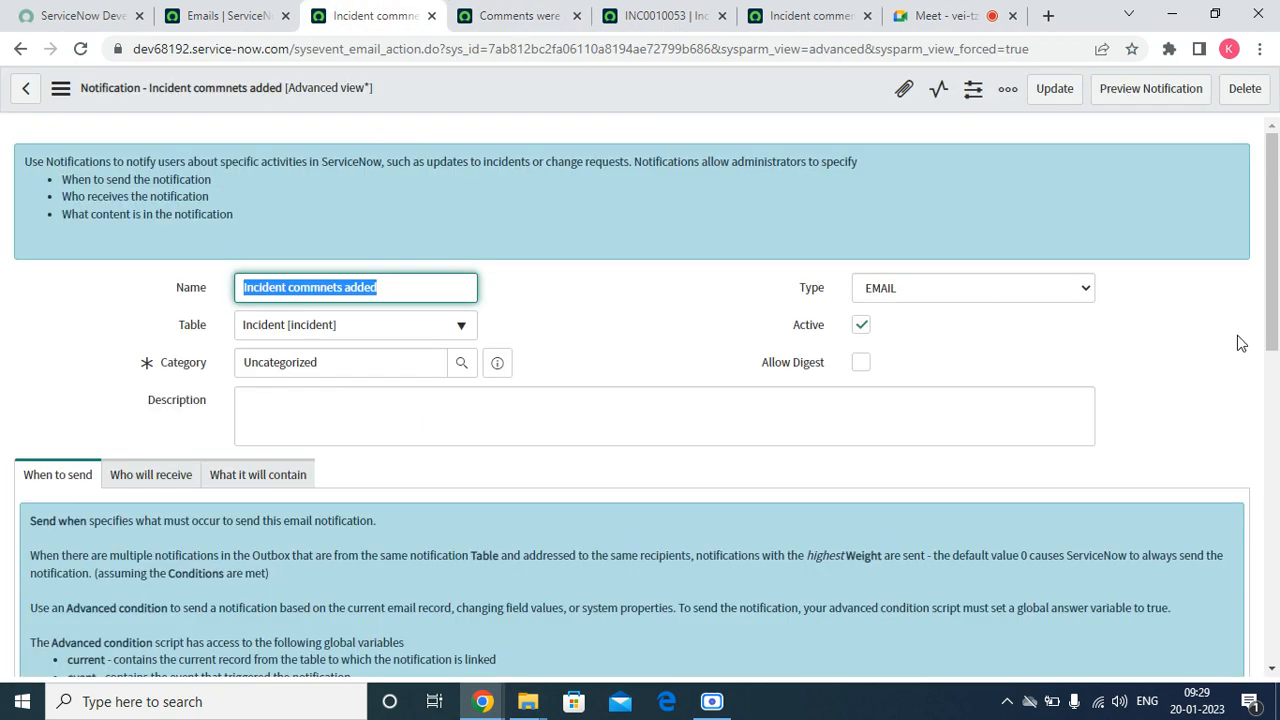
Enable Event parm 2 contains recipient in the recipient settings of the Incident commnets added notification and save it
{"action": "left_click_drag", "start_coordinate": [1273, 285], "coordinate": [1277, 435]}
{"action": "scroll", "coordinate": [358, 568], "scroll_direction": "up", "scroll_amount": 4}
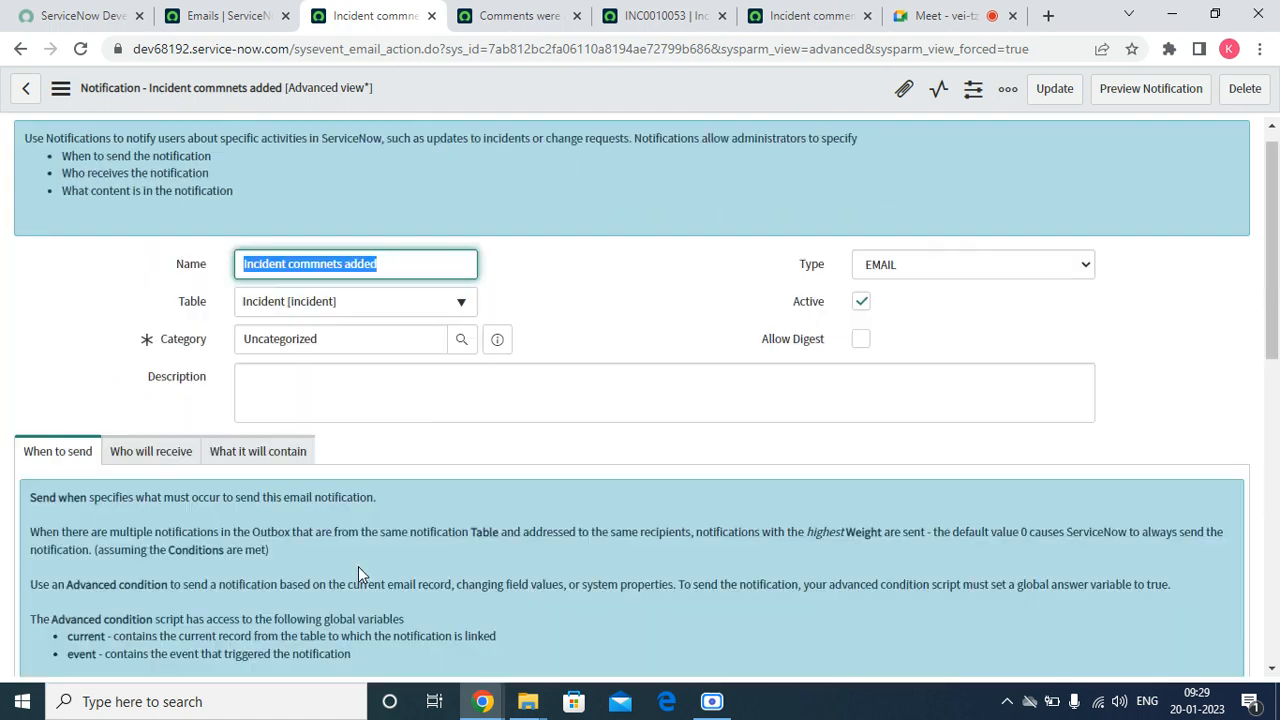
{"action": "left_click", "coordinate": [140, 480]}
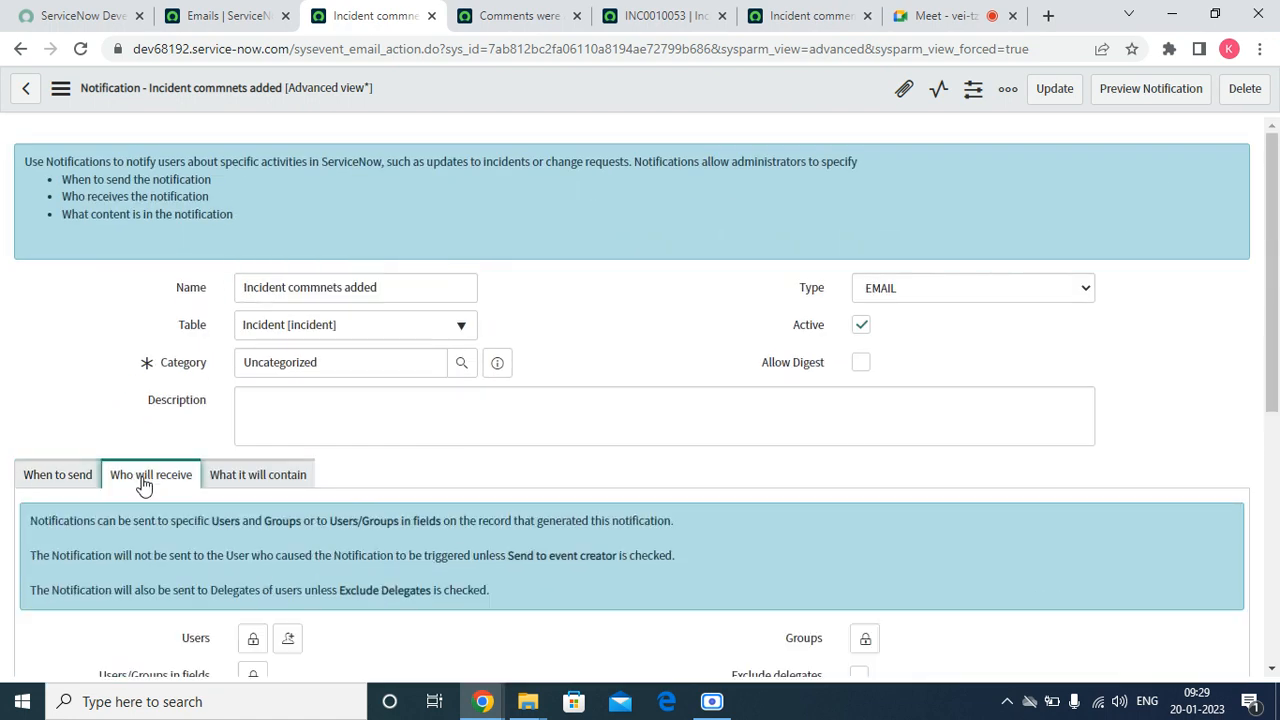
{"action": "left_click", "coordinate": [263, 476]}
{"action": "left_click_drag", "start_coordinate": [1272, 270], "coordinate": [1278, 355]}
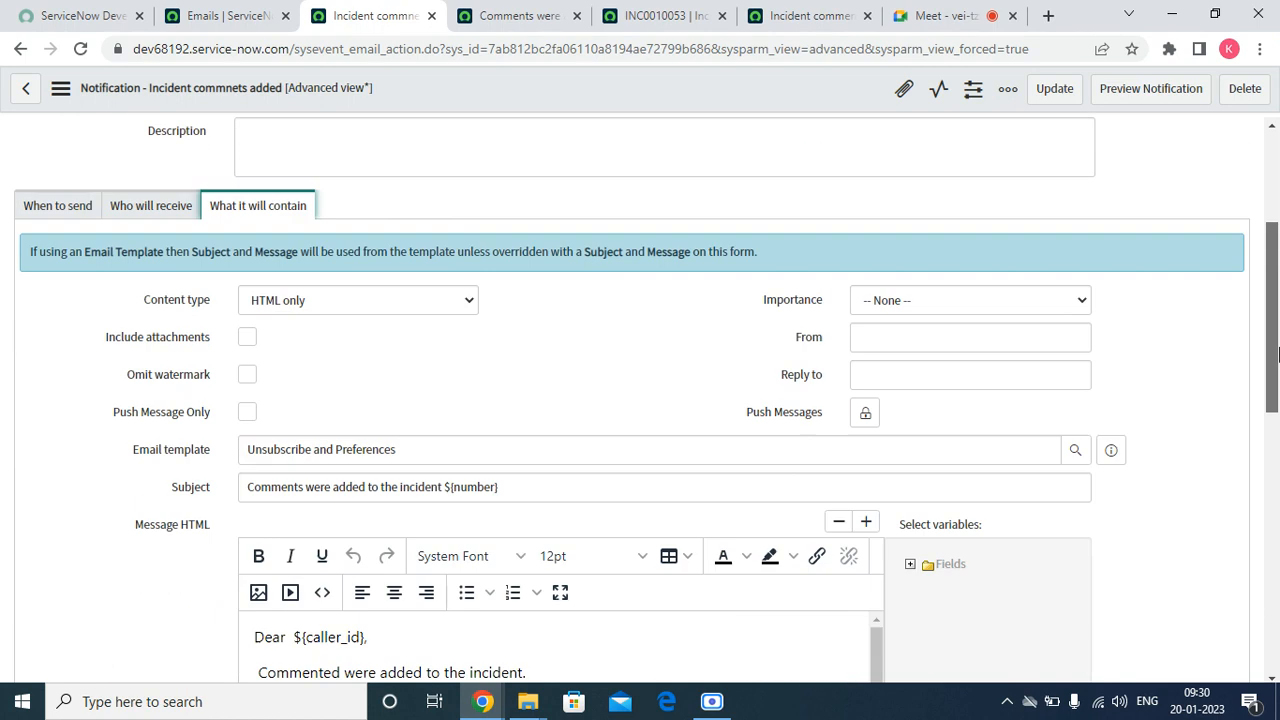
{"action": "left_click", "coordinate": [188, 186]}
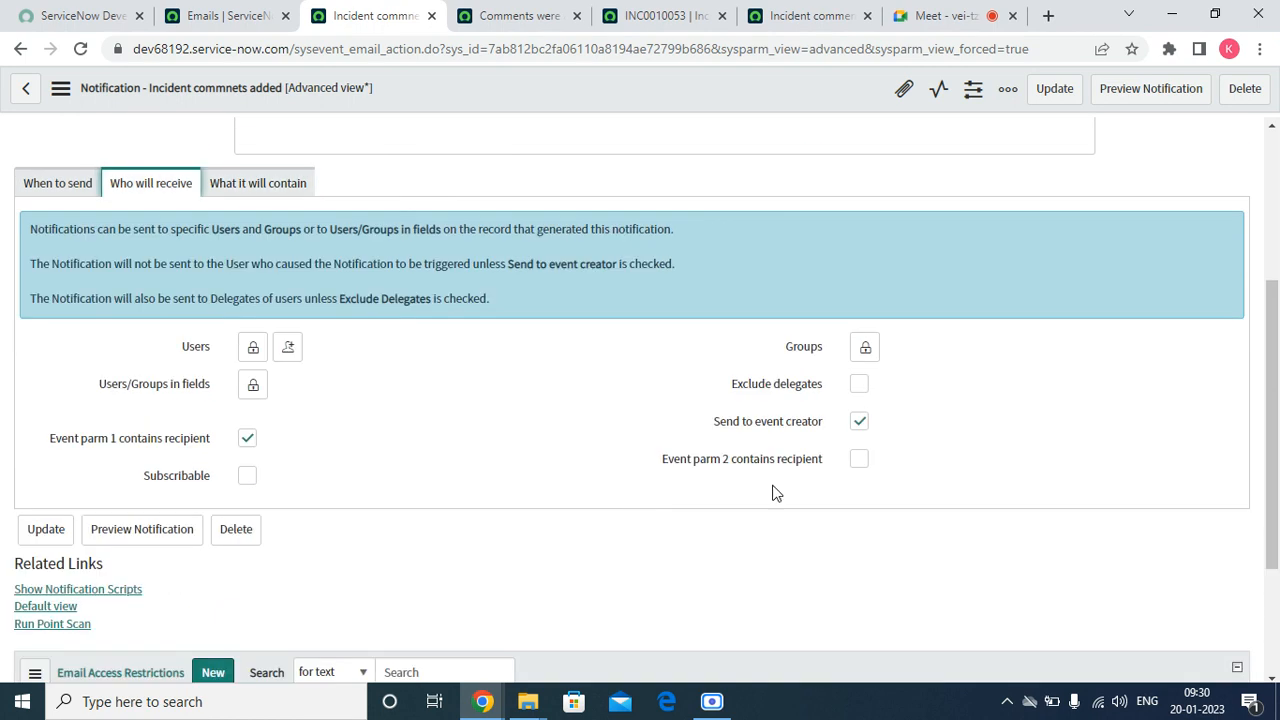
{"action": "mouse_move", "coordinate": [698, 470]}
{"action": "mouse_move", "coordinate": [117, 447]}
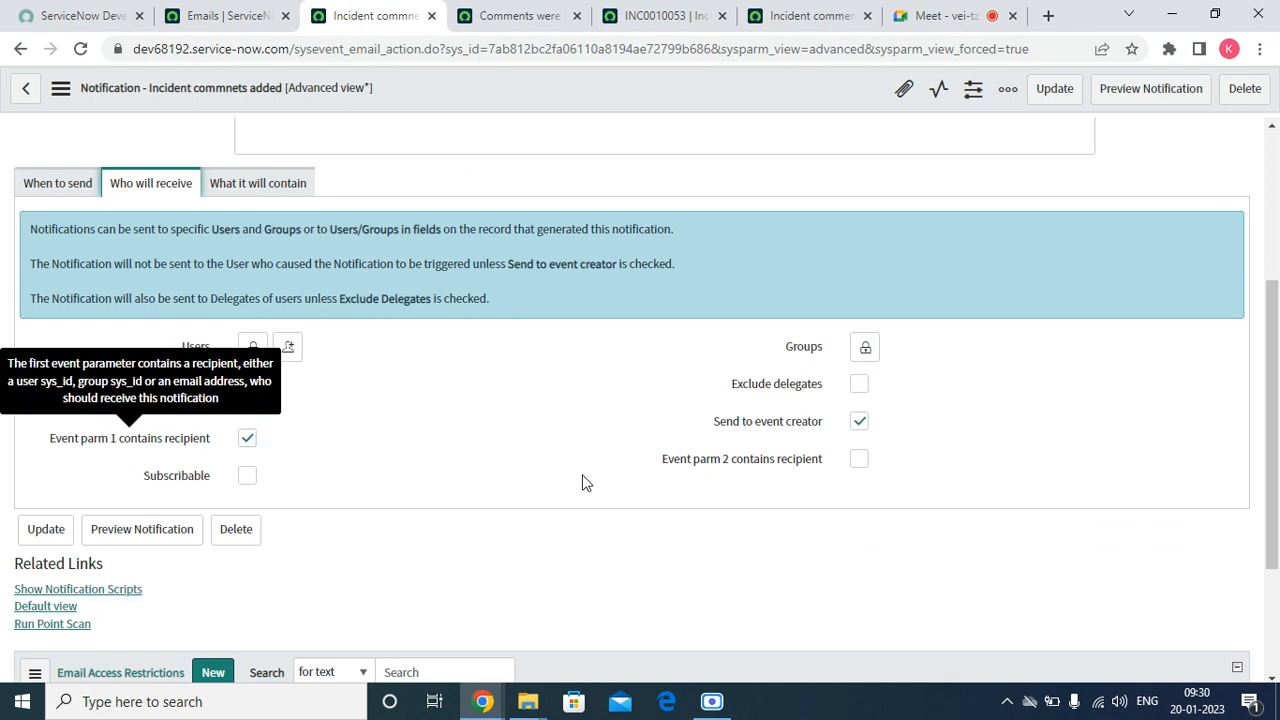
{"action": "left_click", "coordinate": [863, 463]}
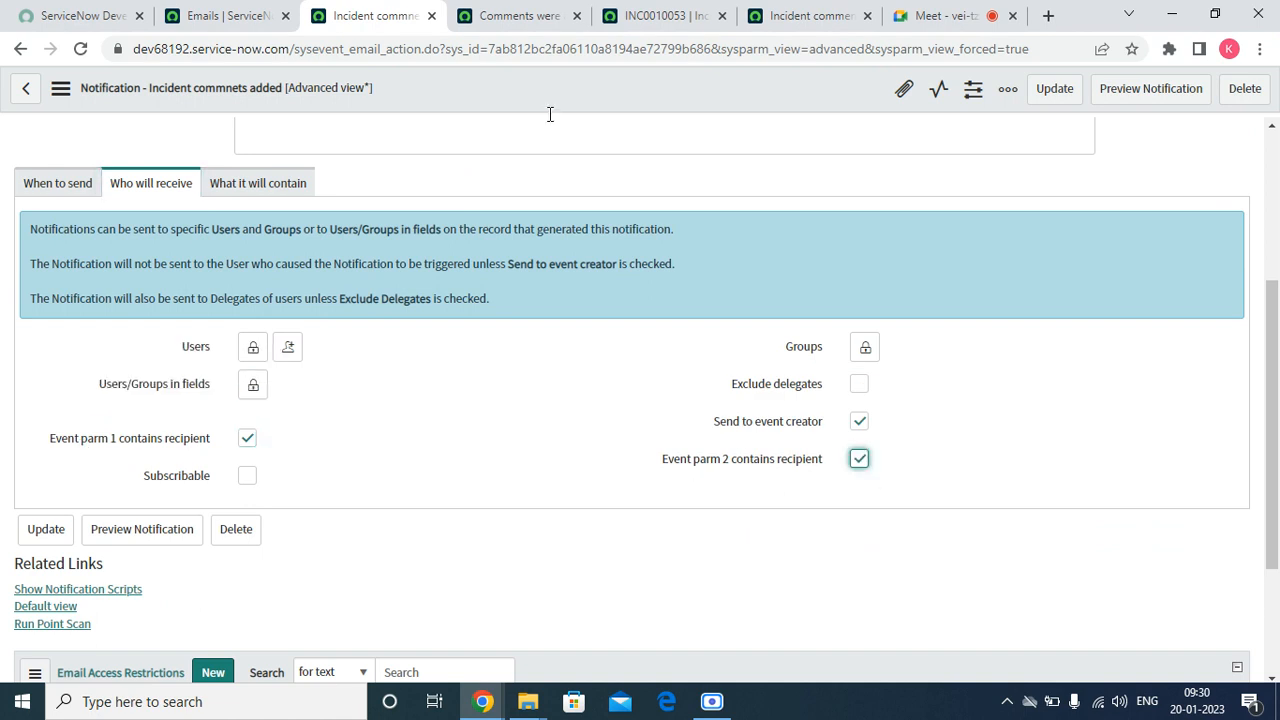
{"action": "right_click", "coordinate": [487, 71]}
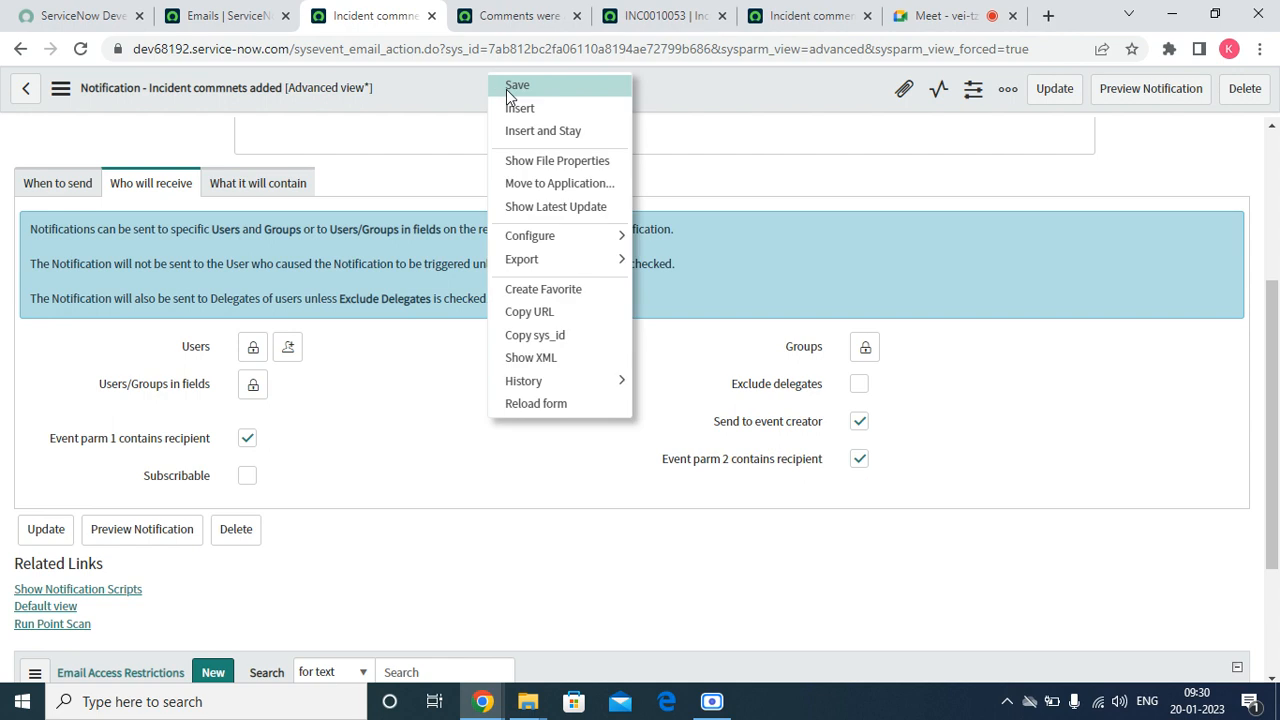
{"action": "left_click", "coordinate": [509, 88]}
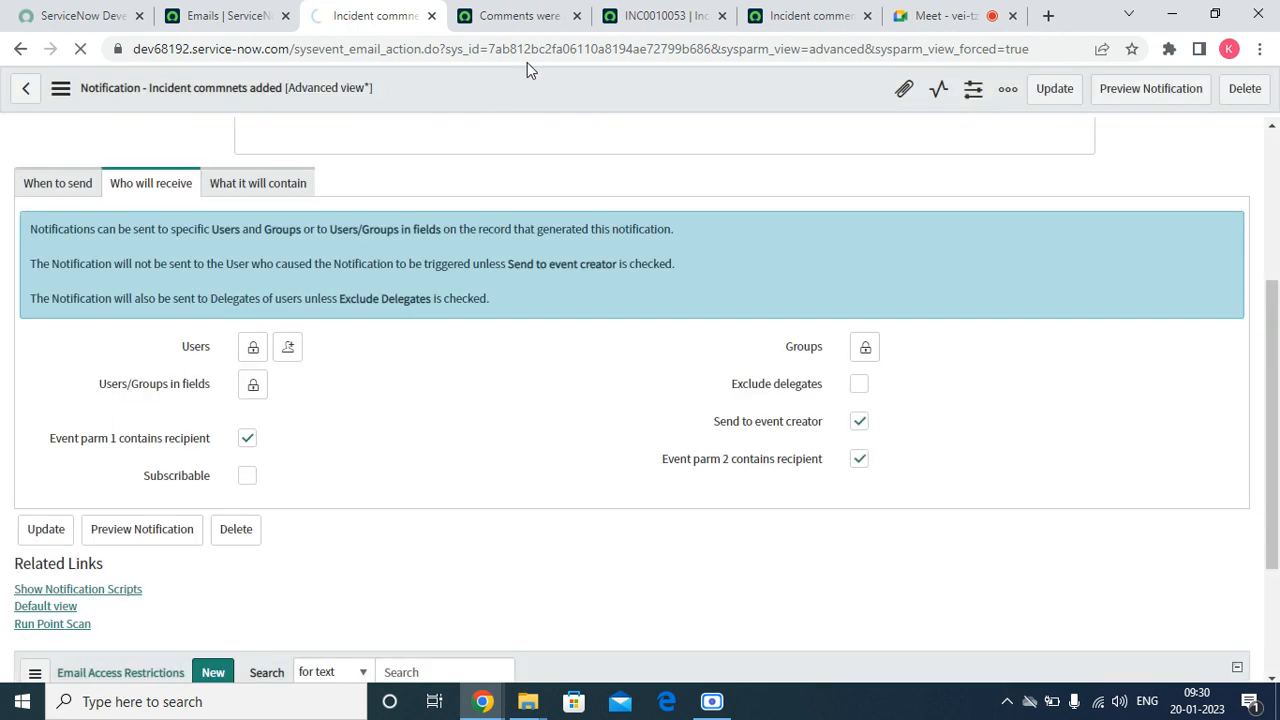
Copy the comment "Test for event mail notification - assigned to" from the activities of incident INC0010053
{"action": "left_click", "coordinate": [658, 15]}
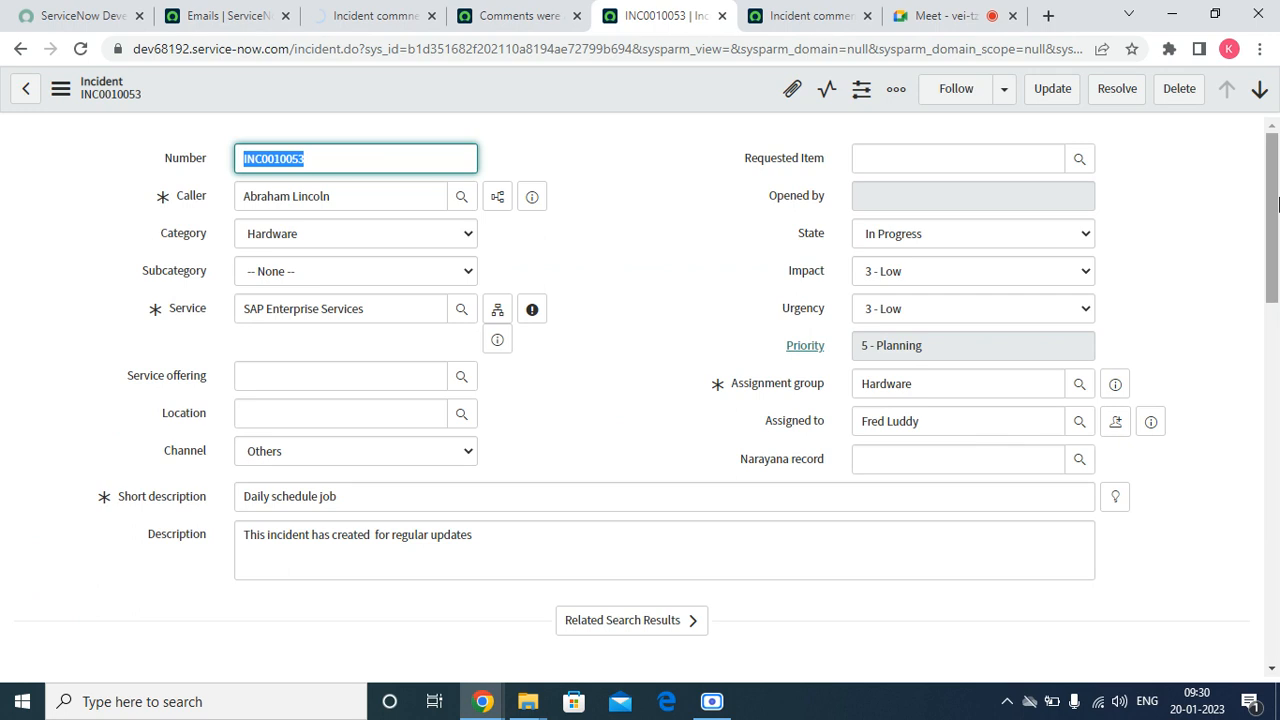
{"action": "scroll", "coordinate": [1180, 400], "scroll_direction": "down", "scroll_amount": 8}
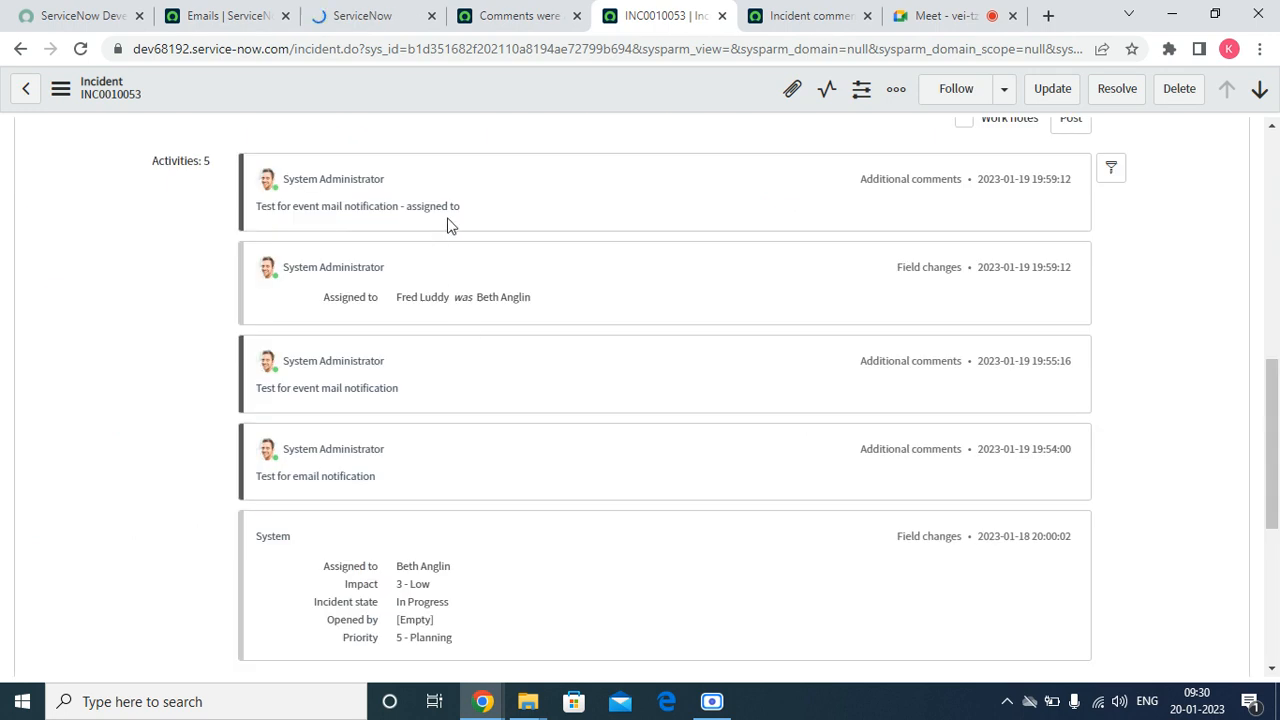
{"action": "left_click_drag", "start_coordinate": [466, 211], "coordinate": [257, 212]}
{"action": "triple_click", "coordinate": [311, 210]}
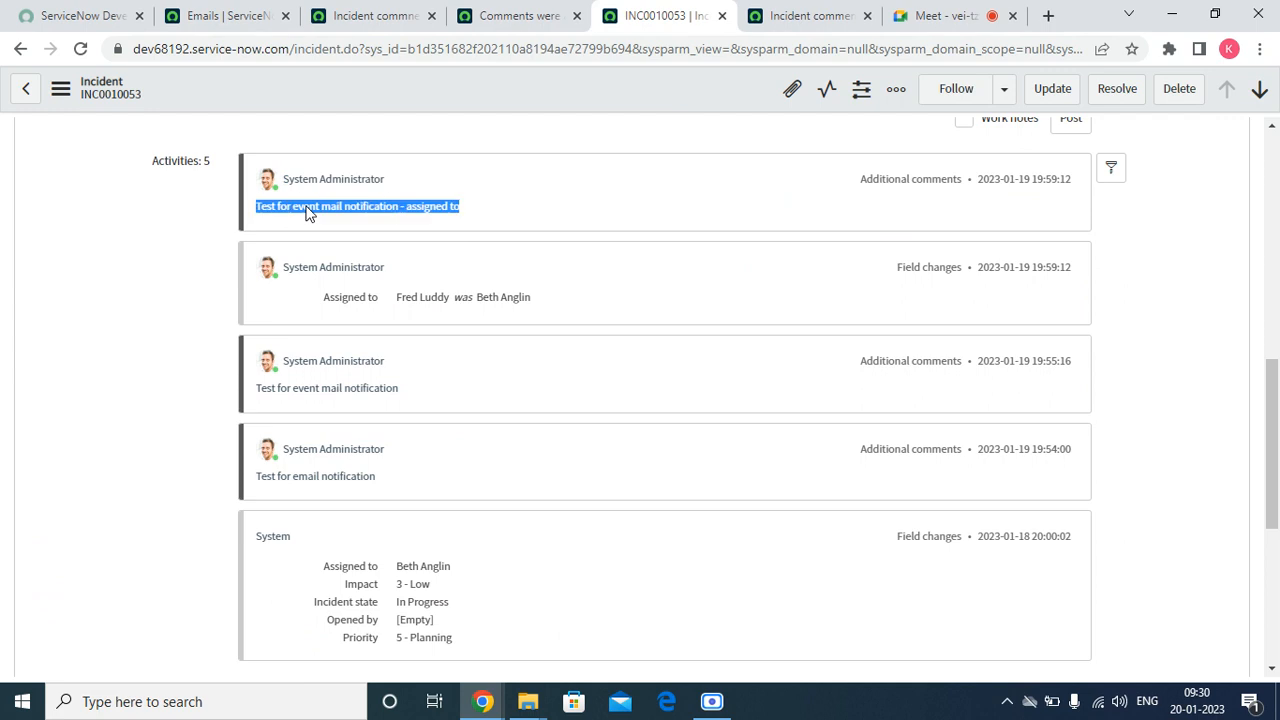
{"action": "right_click", "coordinate": [307, 212]}
{"action": "left_click", "coordinate": [350, 222]}
Paste the copied text as a new additional comment on incident INC0010053 and save the record
{"action": "left_click_drag", "start_coordinate": [1270, 402], "coordinate": [1272, 301]}
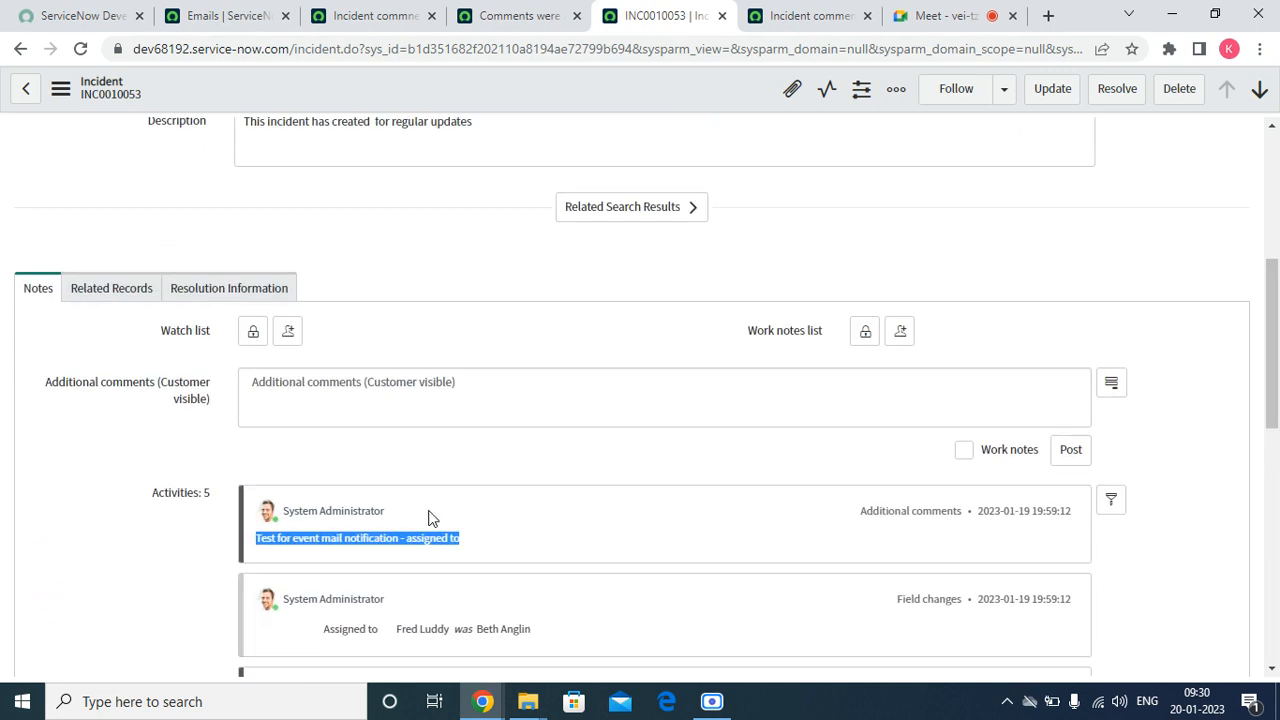
{"action": "left_click", "coordinate": [371, 386]}
{"action": "right_click", "coordinate": [371, 386]}
{"action": "left_click", "coordinate": [447, 535]}
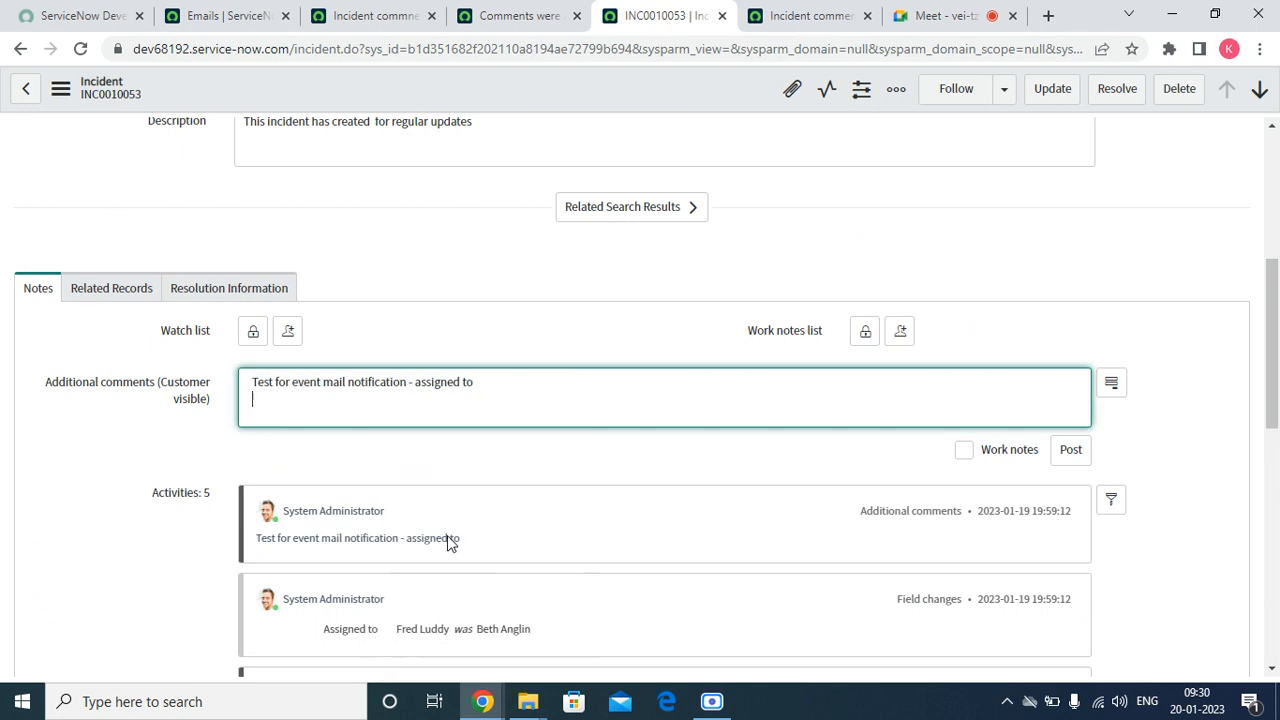
{"action": "left_click", "coordinate": [505, 380]}
{"action": "right_click", "coordinate": [494, 95]}
{"action": "left_click", "coordinate": [505, 103]}
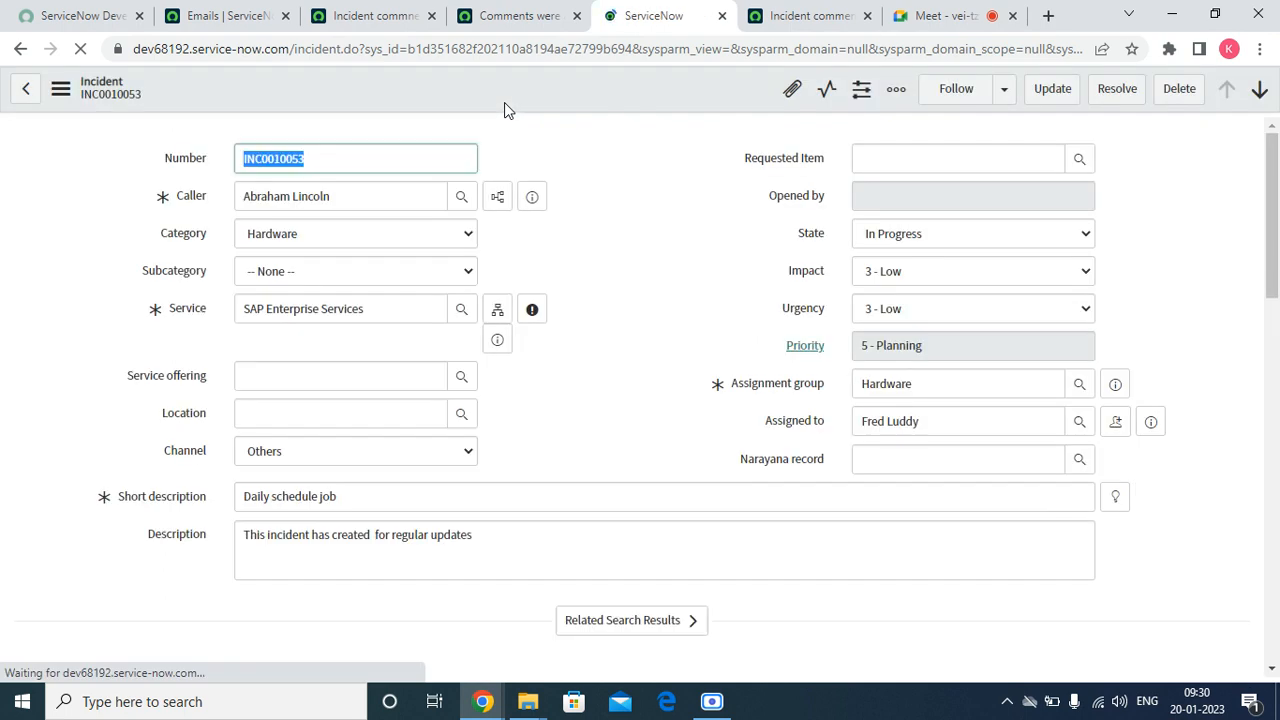
Refresh the list of today's Emails to check for notifications from the new comment on incident INC0010053
{"action": "left_click", "coordinate": [227, 15]}
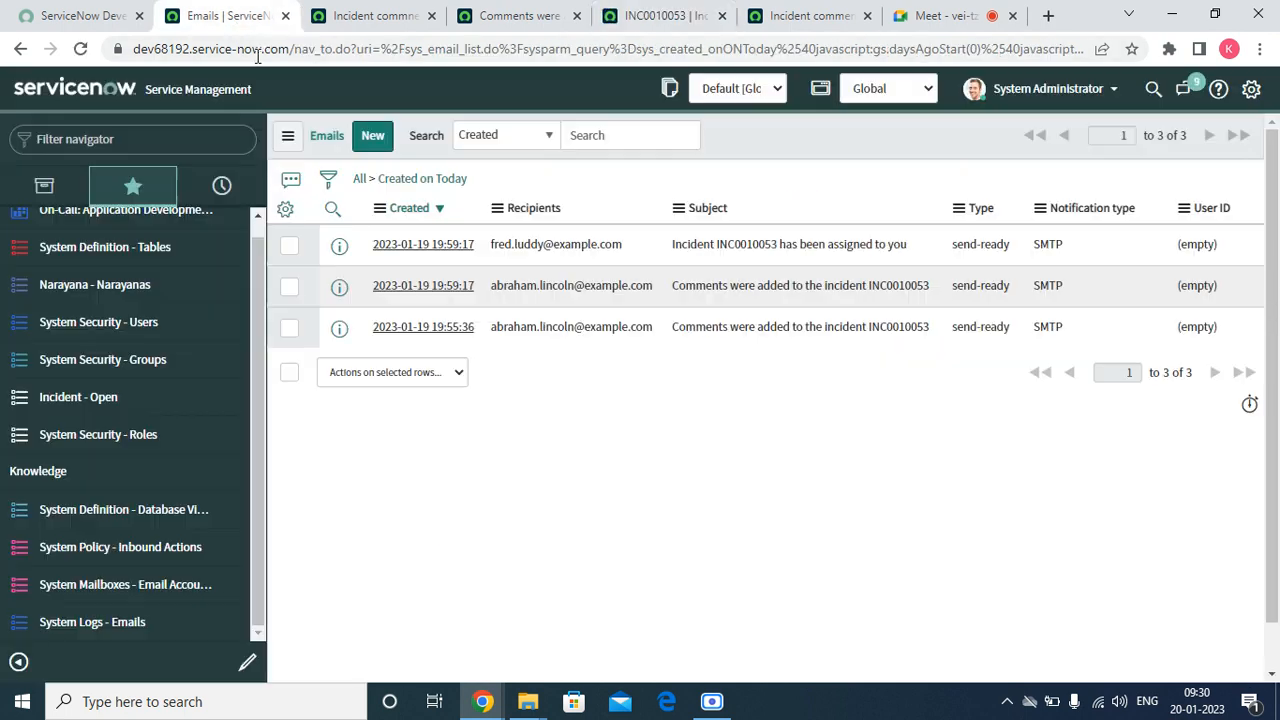
{"action": "right_click", "coordinate": [789, 145]}
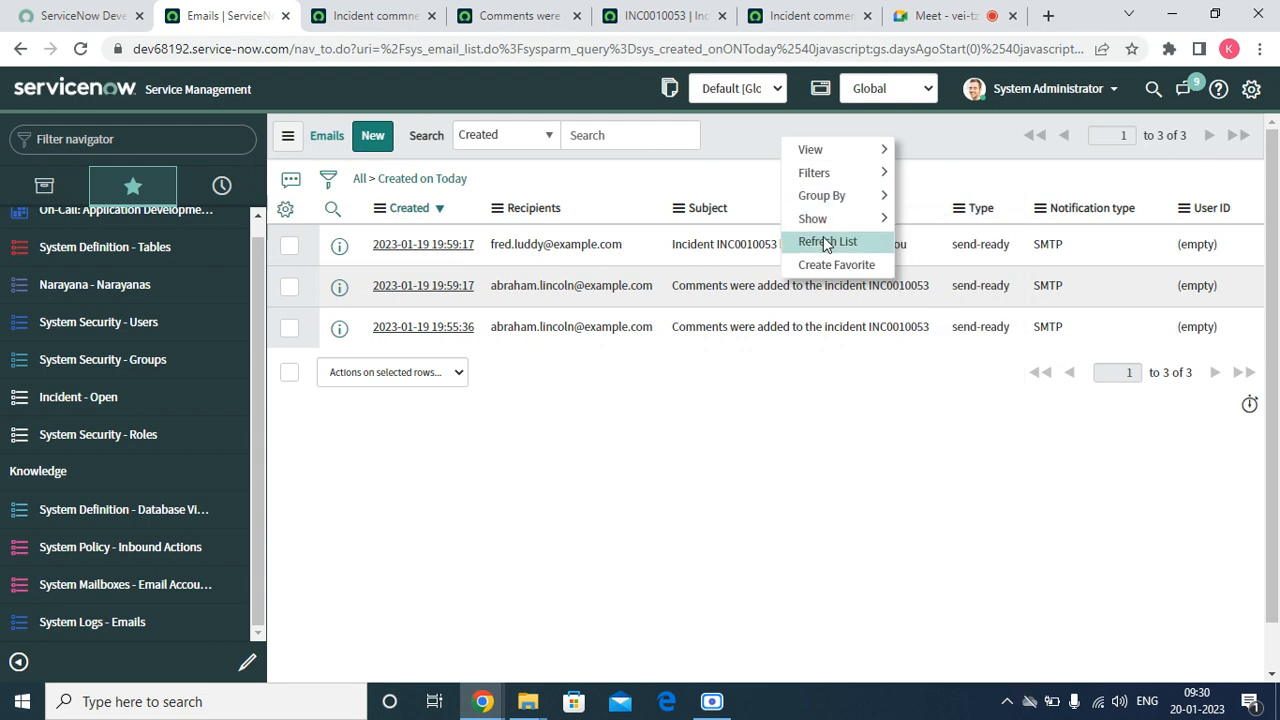
{"action": "left_click", "coordinate": [822, 241]}
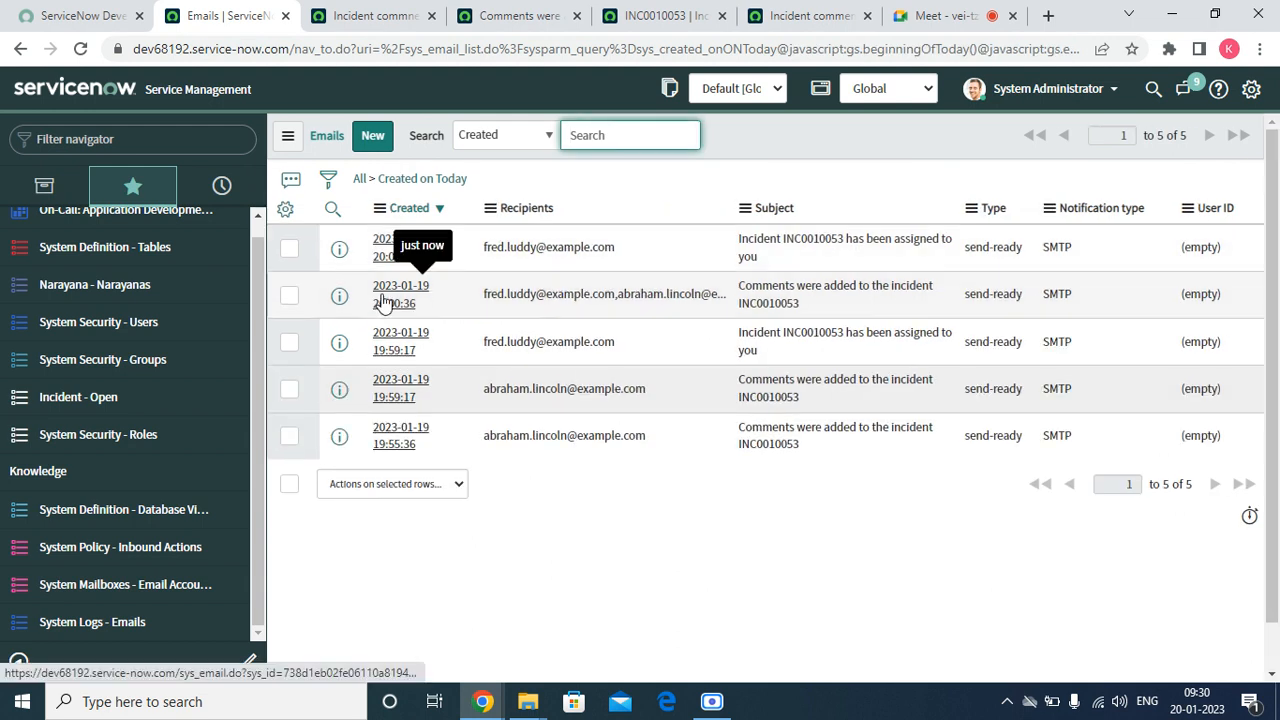
Open the newest "Comments were added to the incident INC0010053" email in a new tab and examine its originating event, recipients and body
{"action": "right_click", "coordinate": [339, 297]}
{"action": "left_click", "coordinate": [360, 309]}
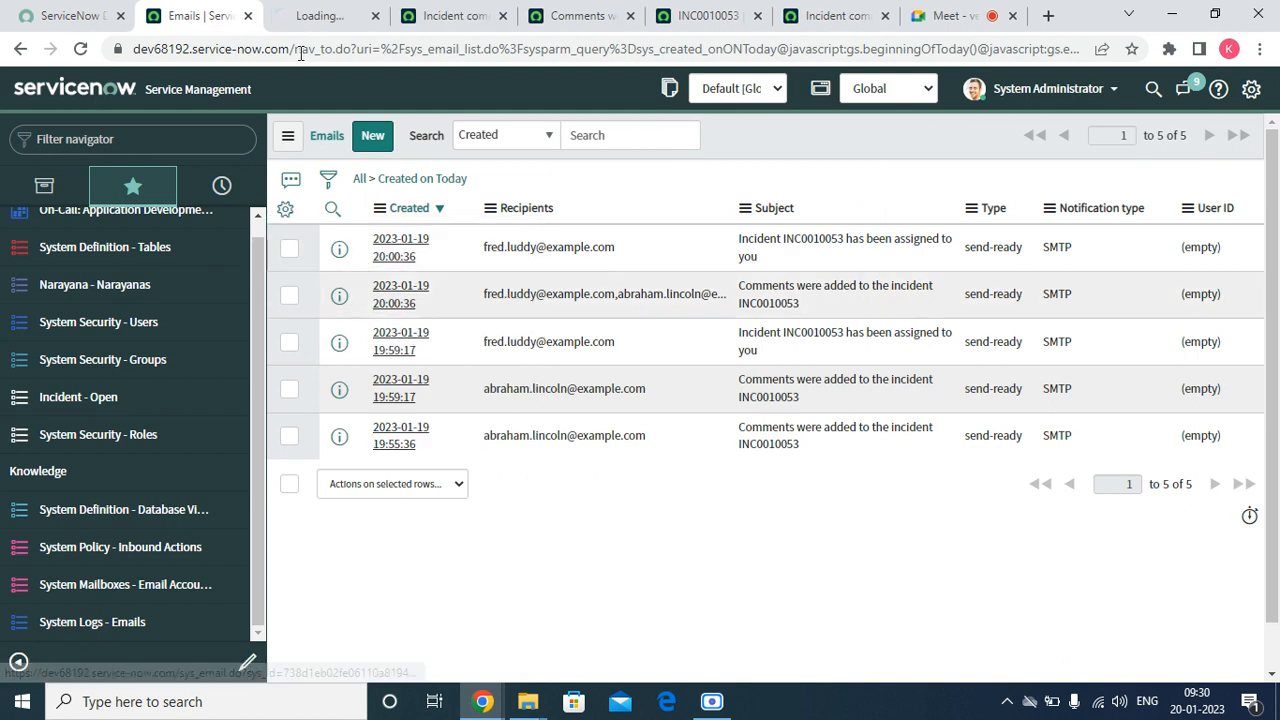
{"action": "left_click", "coordinate": [285, 12]}
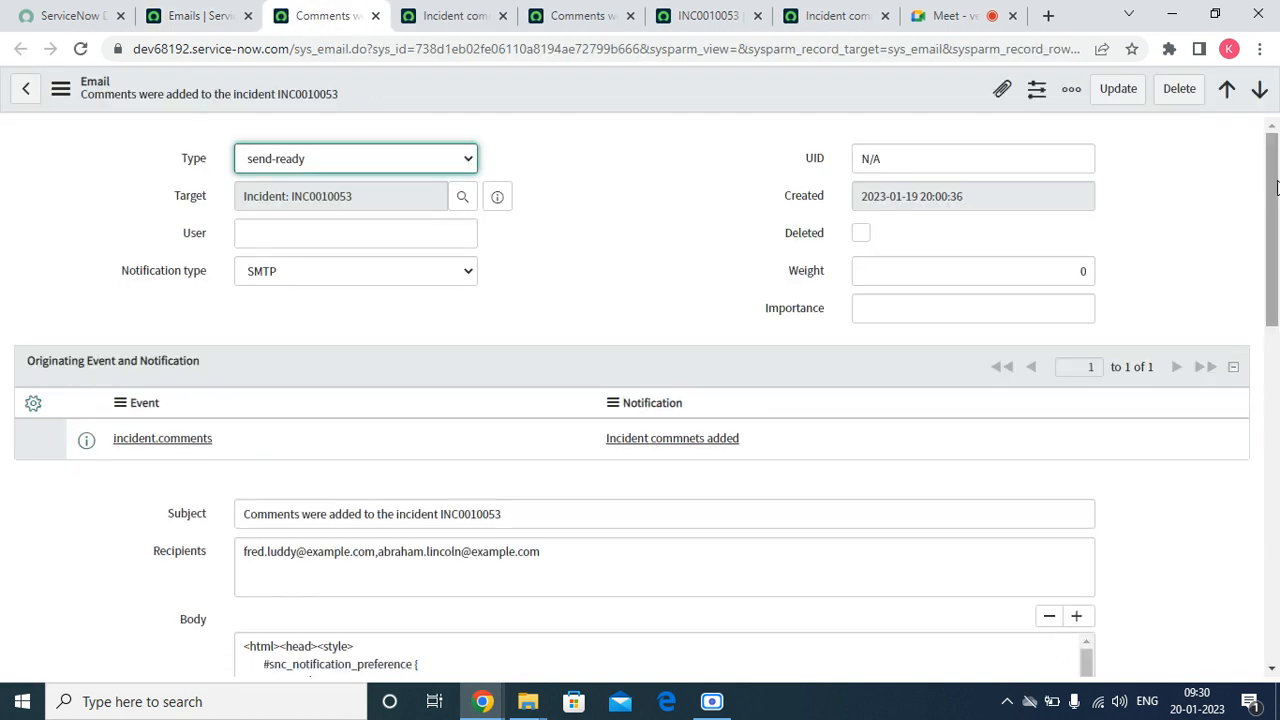
{"action": "mouse_move", "coordinate": [1275, 190]}
{"action": "left_mouse_down"}
{"action": "mouse_move", "coordinate": [1275, 462]}
{"action": "mouse_move", "coordinate": [1275, 182]}
{"action": "left_mouse_up"}
{"action": "scroll", "coordinate": [551, 389], "scroll_direction": "down", "scroll_amount": 10}
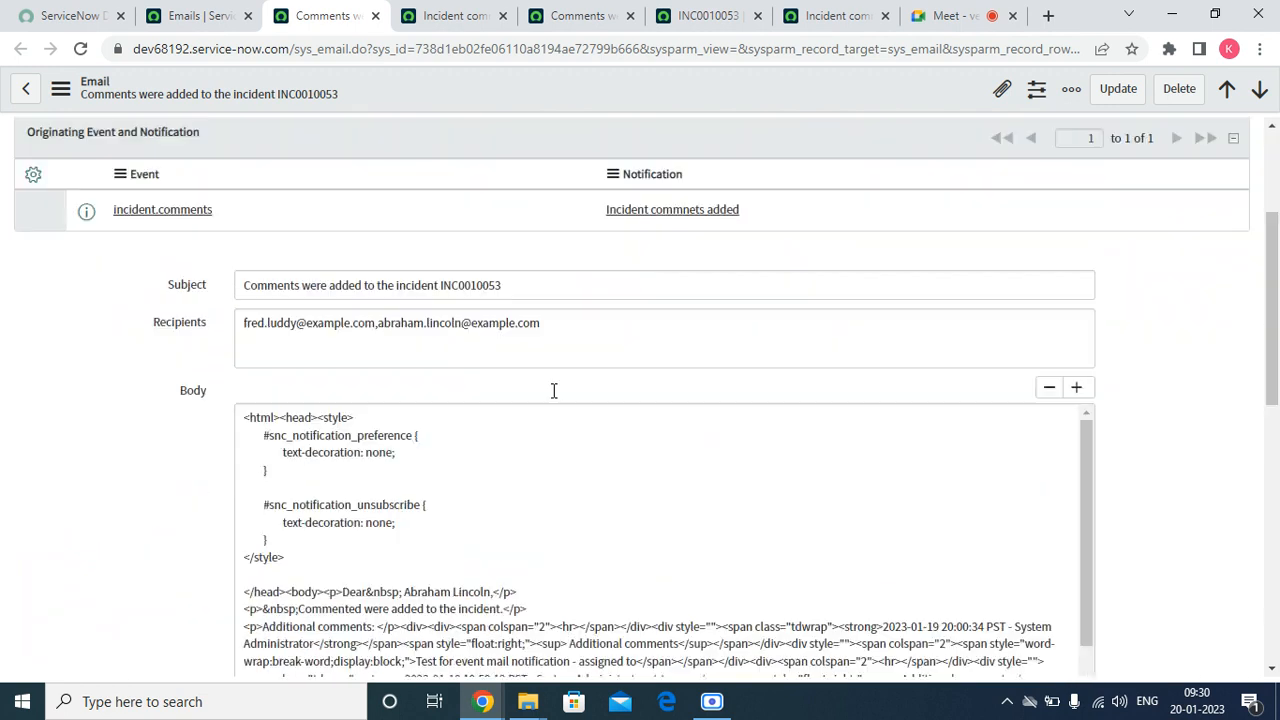
{"action": "left_click_drag", "start_coordinate": [1275, 484], "coordinate": [1273, 245]}
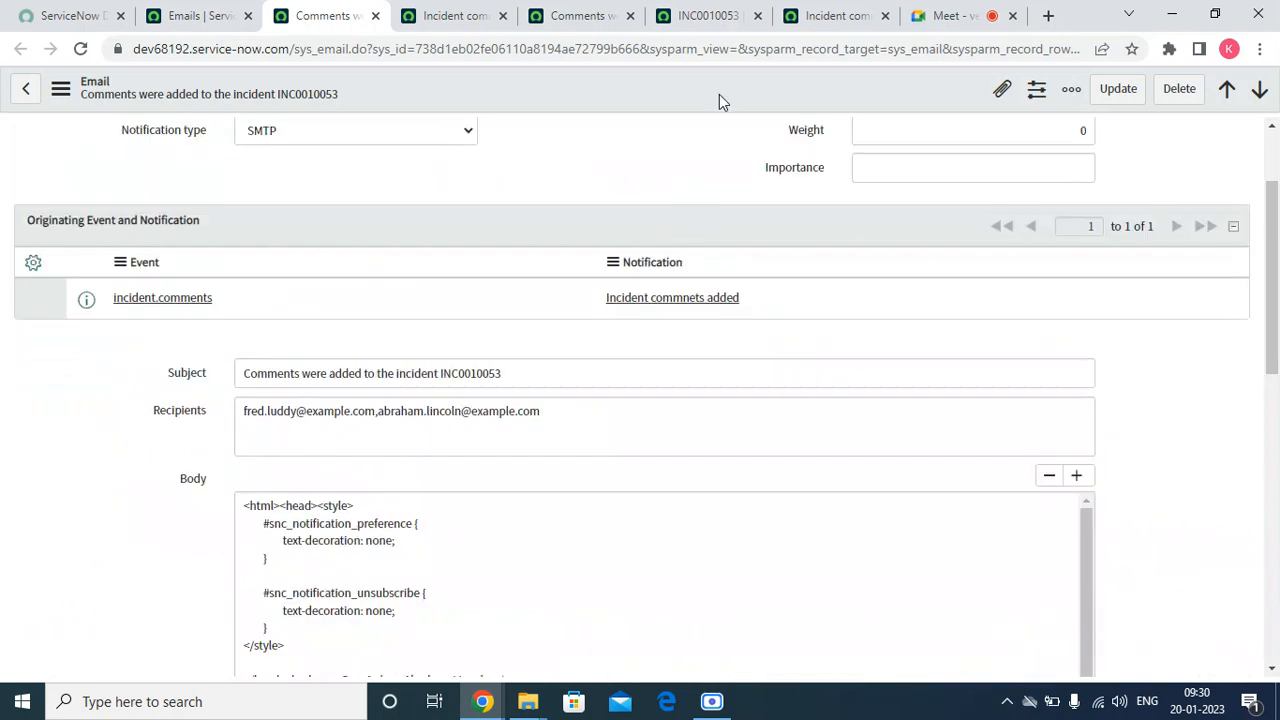
Add a quoted static test e-mail address after current.assigned_to in the eventQueue call of the Incident commens were added business rule and save it
{"action": "left_click", "coordinate": [856, 17]}
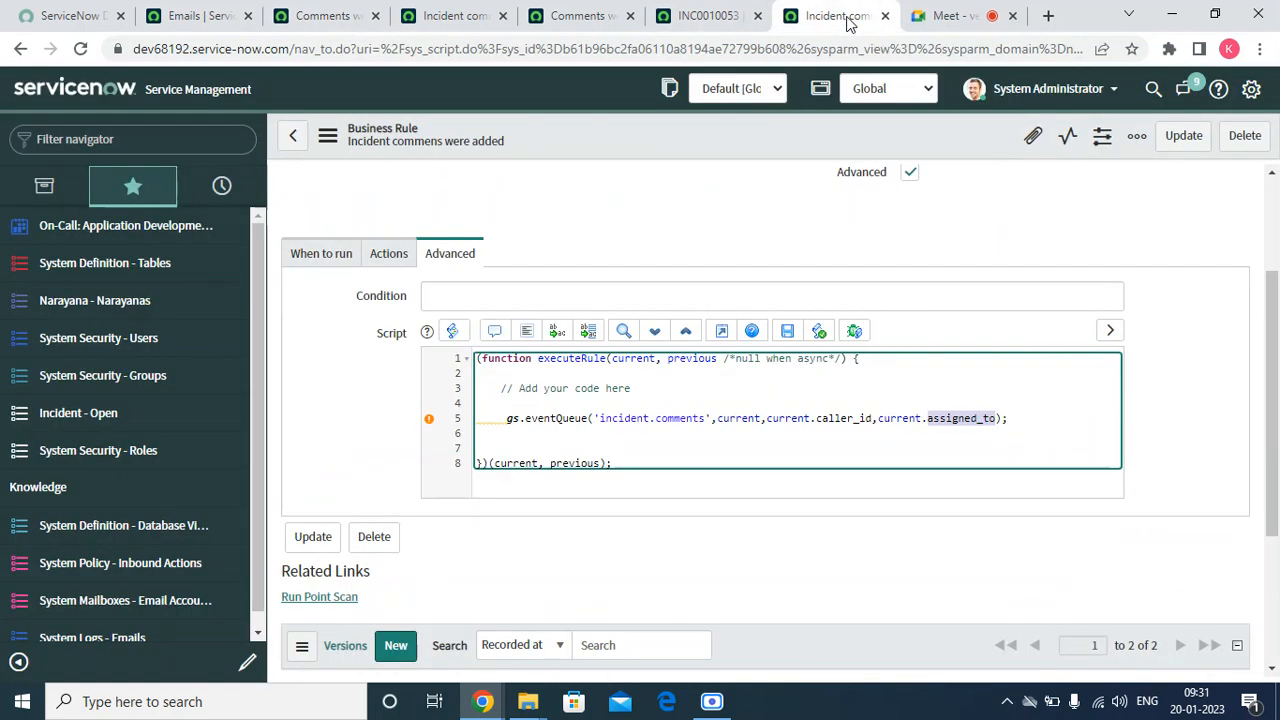
{"action": "left_click", "coordinate": [980, 417]}
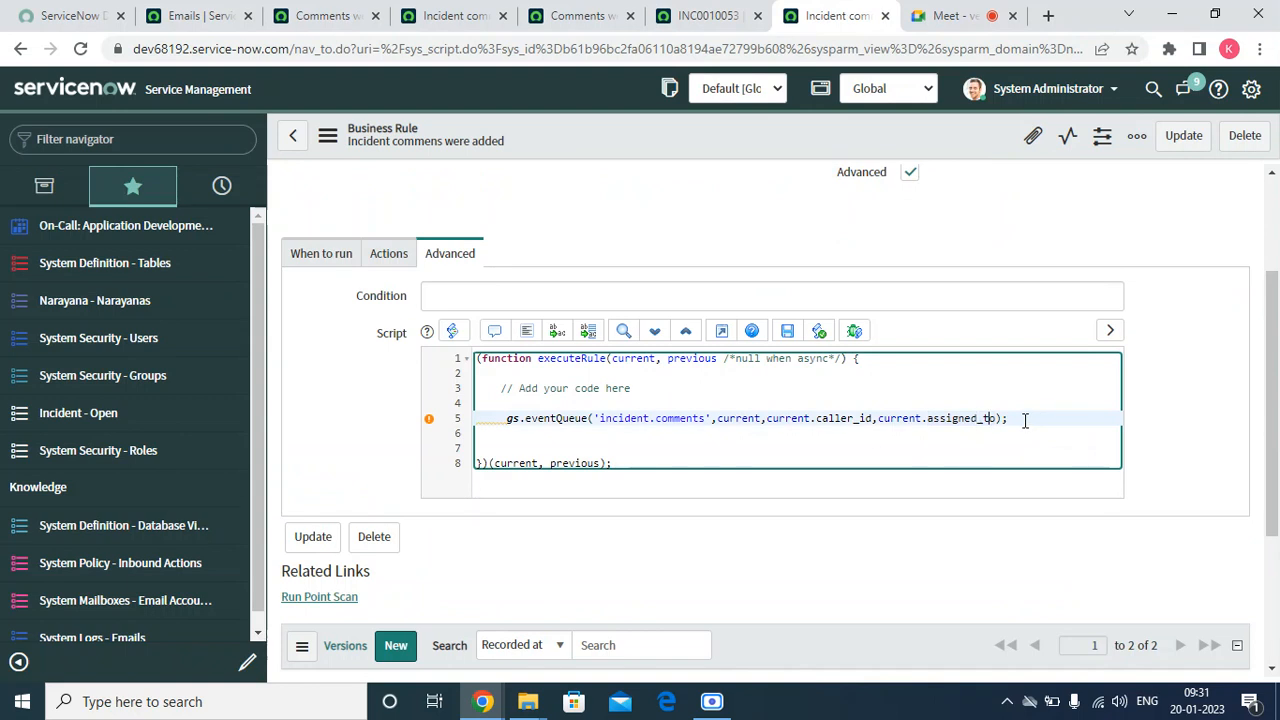
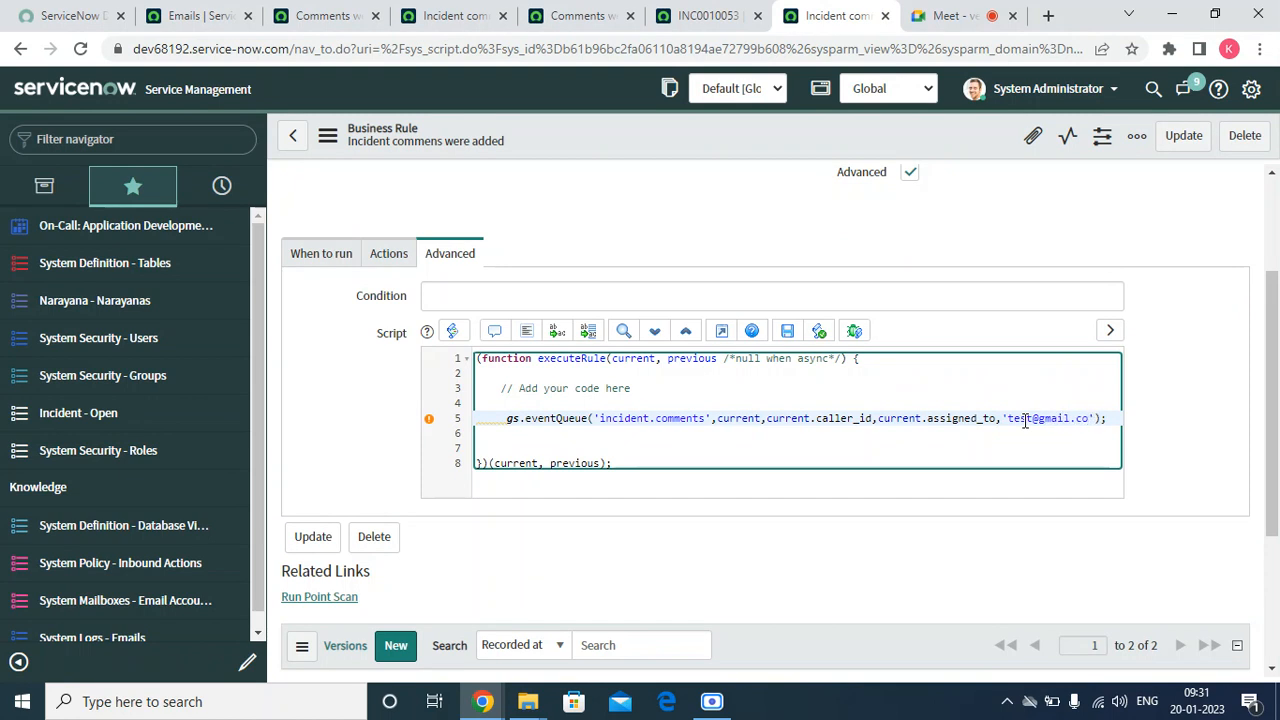
{"action": "right_click", "coordinate": [572, 144]}
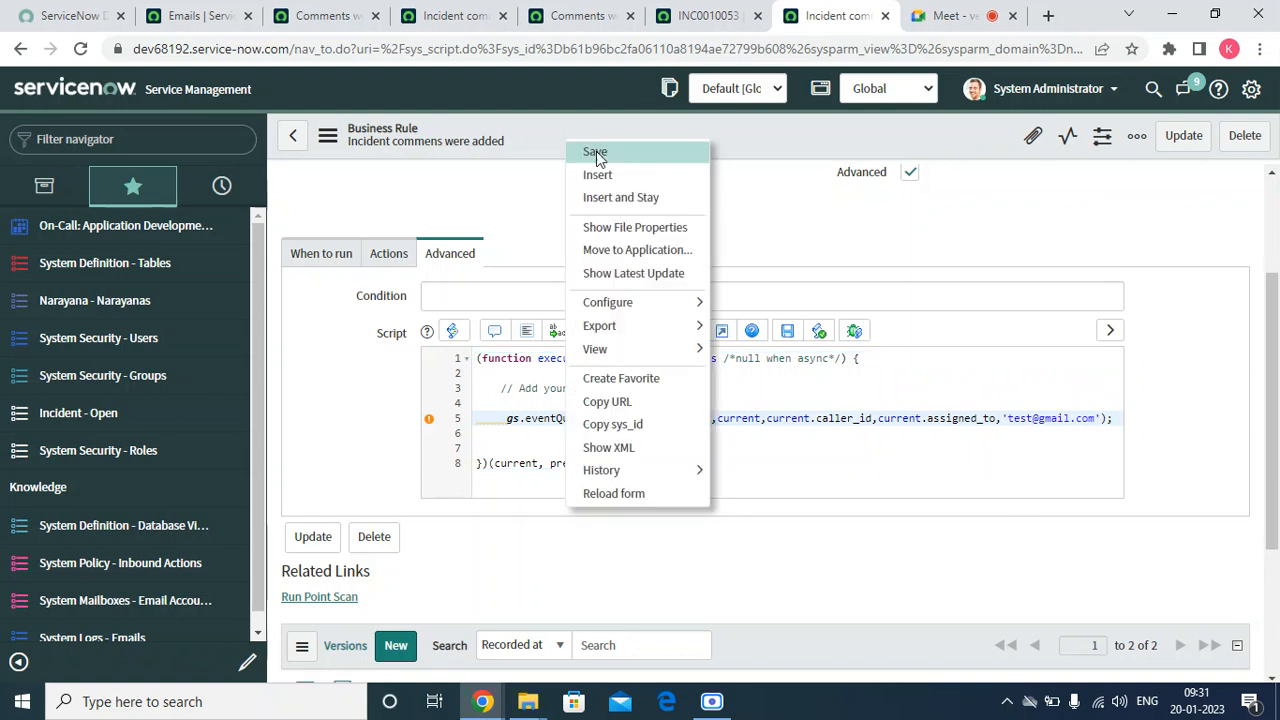
{"action": "left_click", "coordinate": [596, 153]}
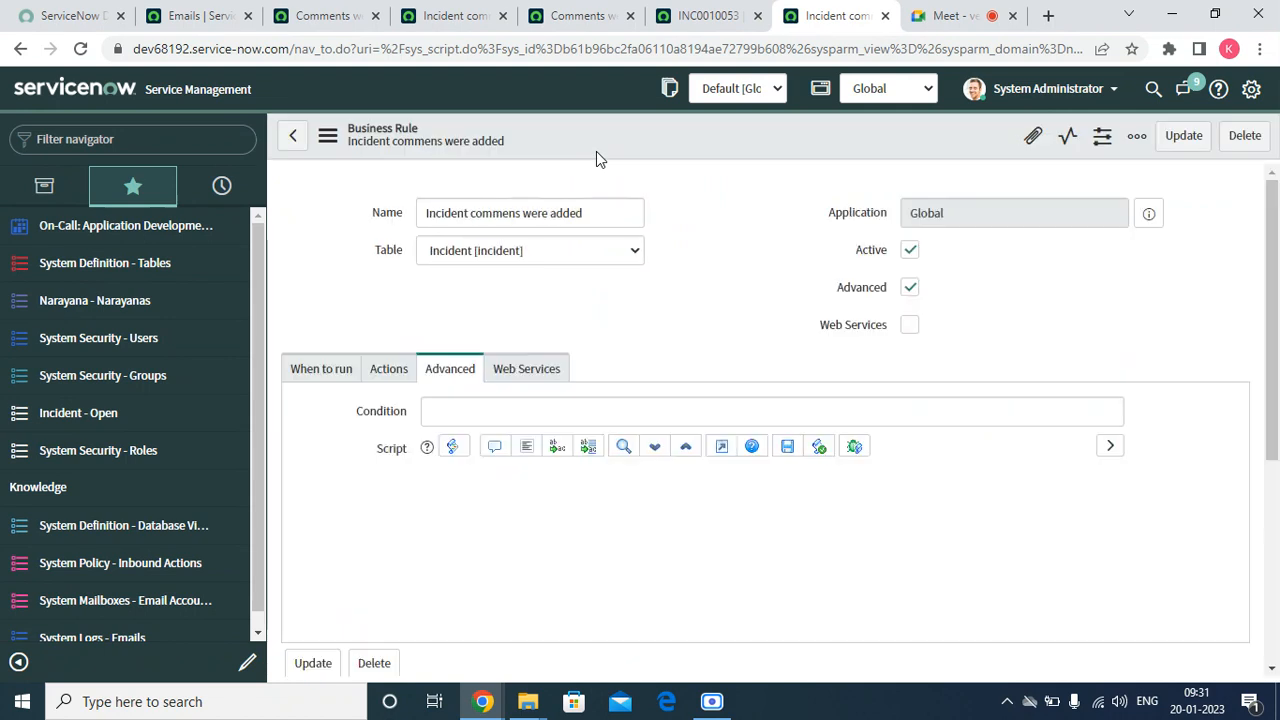
Add the additional comment "Test for static email" to incident INC0010053 and save the record
{"action": "left_click", "coordinate": [678, 15]}
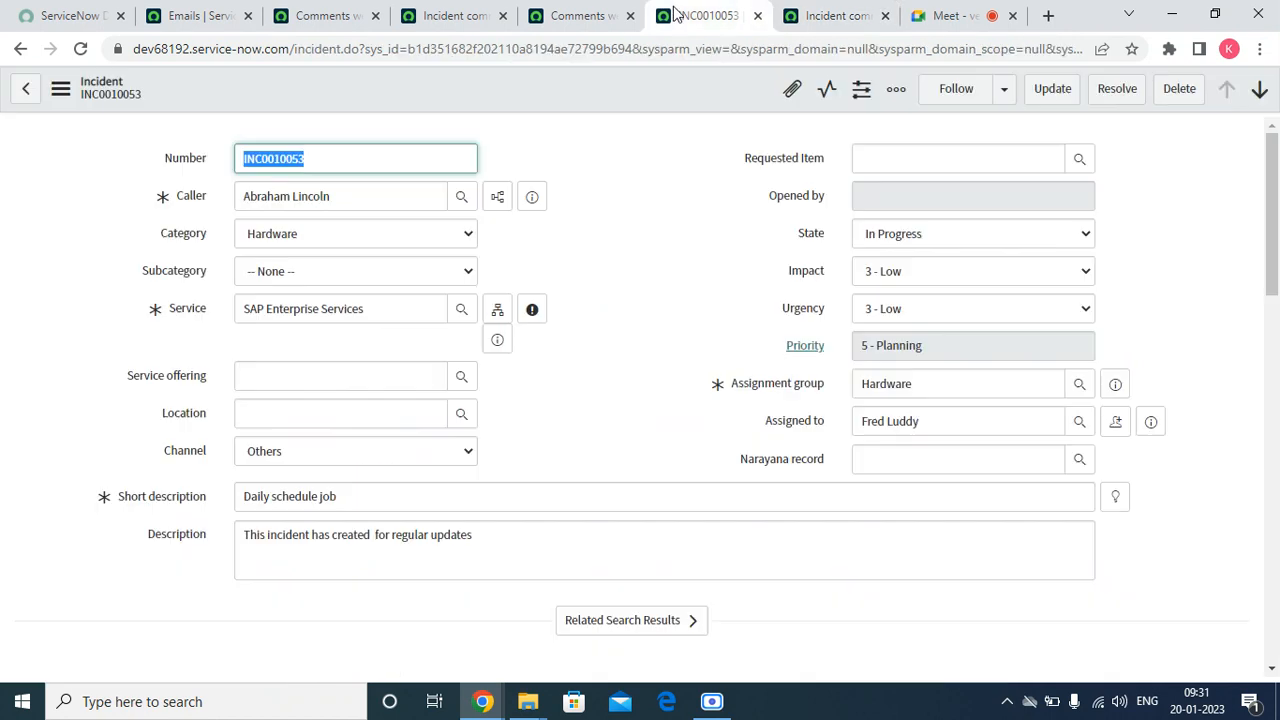
{"action": "scroll", "coordinate": [494, 449], "scroll_direction": "down", "scroll_amount": 10}
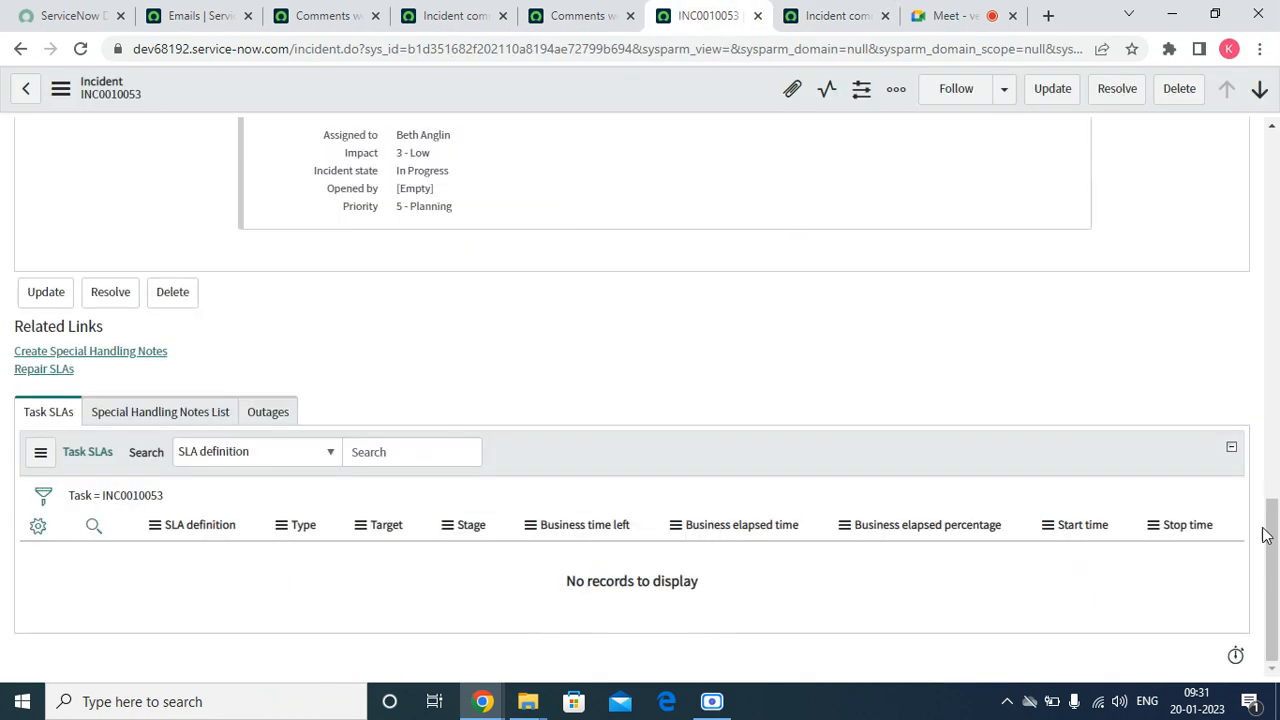
{"action": "left_click_drag", "start_coordinate": [1268, 535], "coordinate": [1152, 333]}
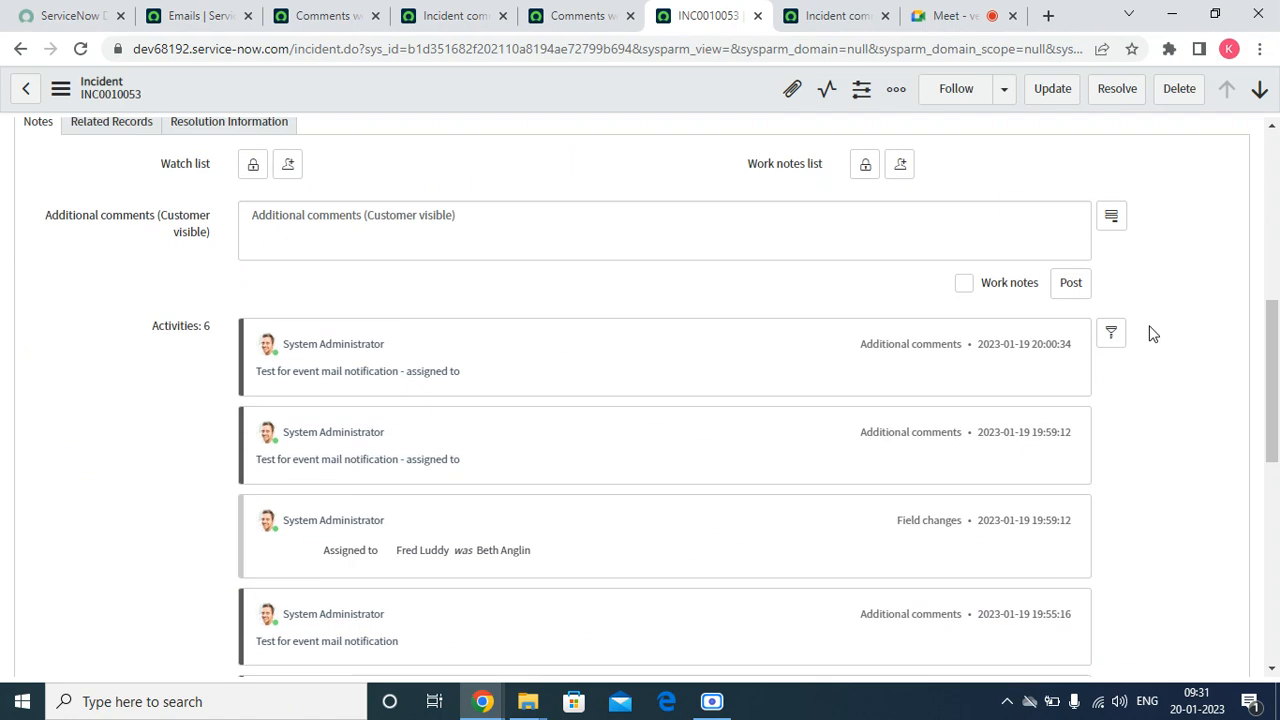
{"action": "left_click", "coordinate": [432, 231]}
{"action": "type", "text": "Tet"}
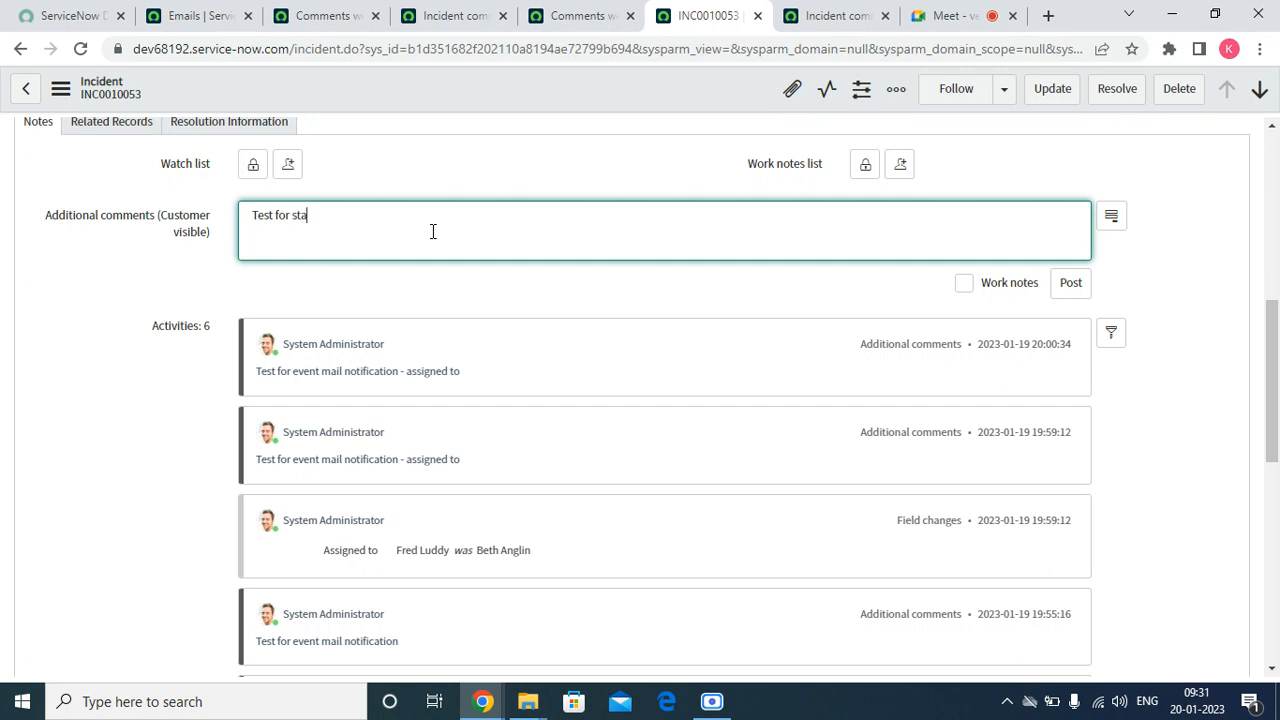
{"action": "type", "text": "for static email"}
{"action": "right_click", "coordinate": [482, 78]}
{"action": "left_click", "coordinate": [510, 90]}
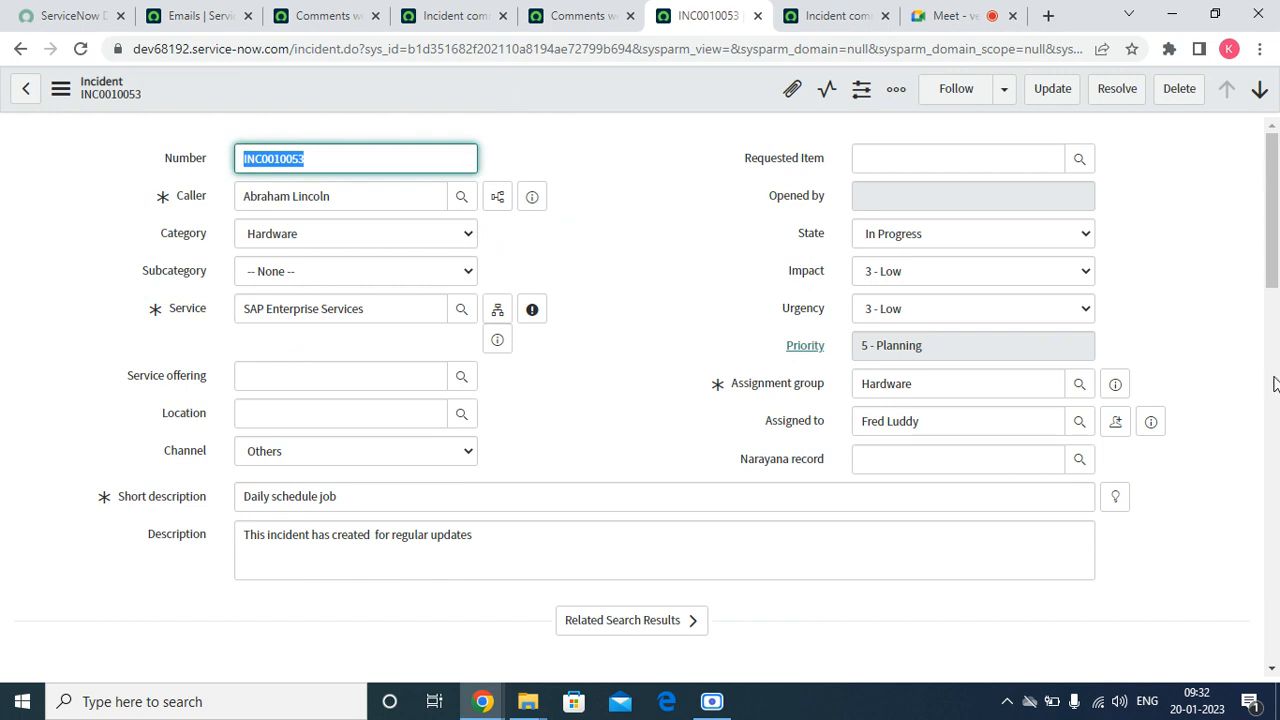
Refresh the list of today's Emails repeatedly to look for a comment notification sent to the static address
{"action": "left_click", "coordinate": [583, 14]}
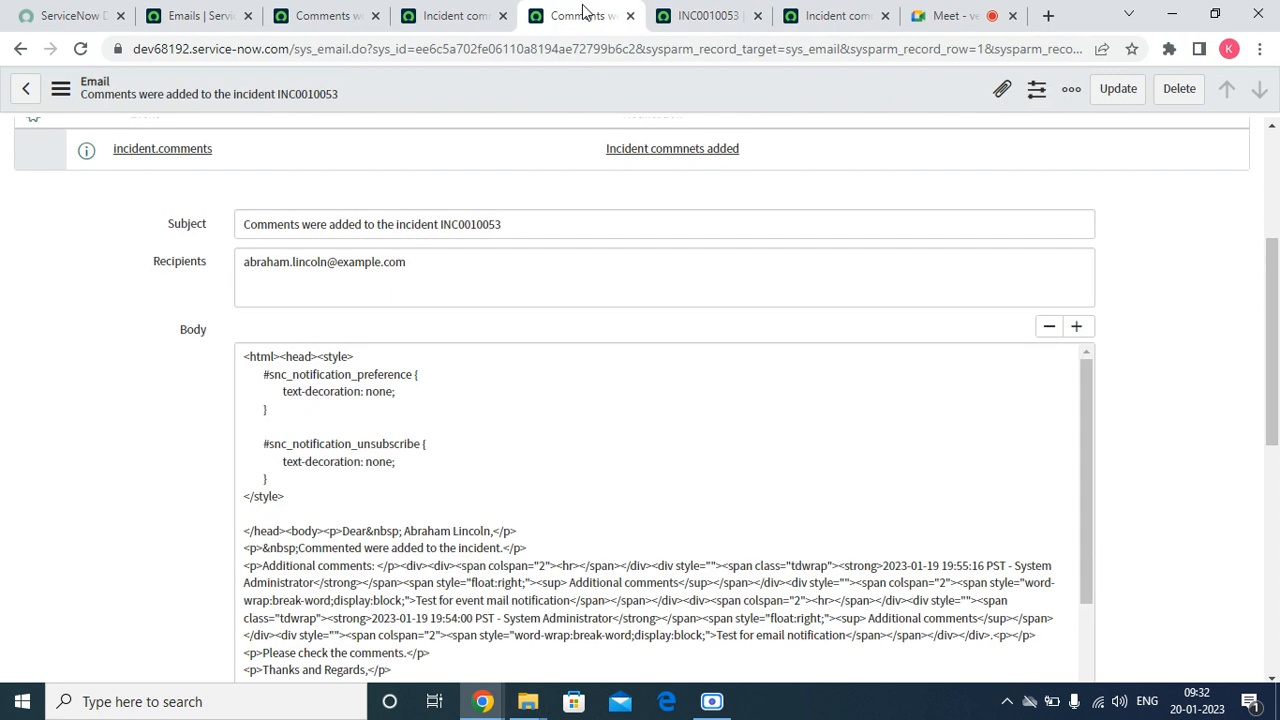
{"action": "left_click", "coordinate": [440, 16]}
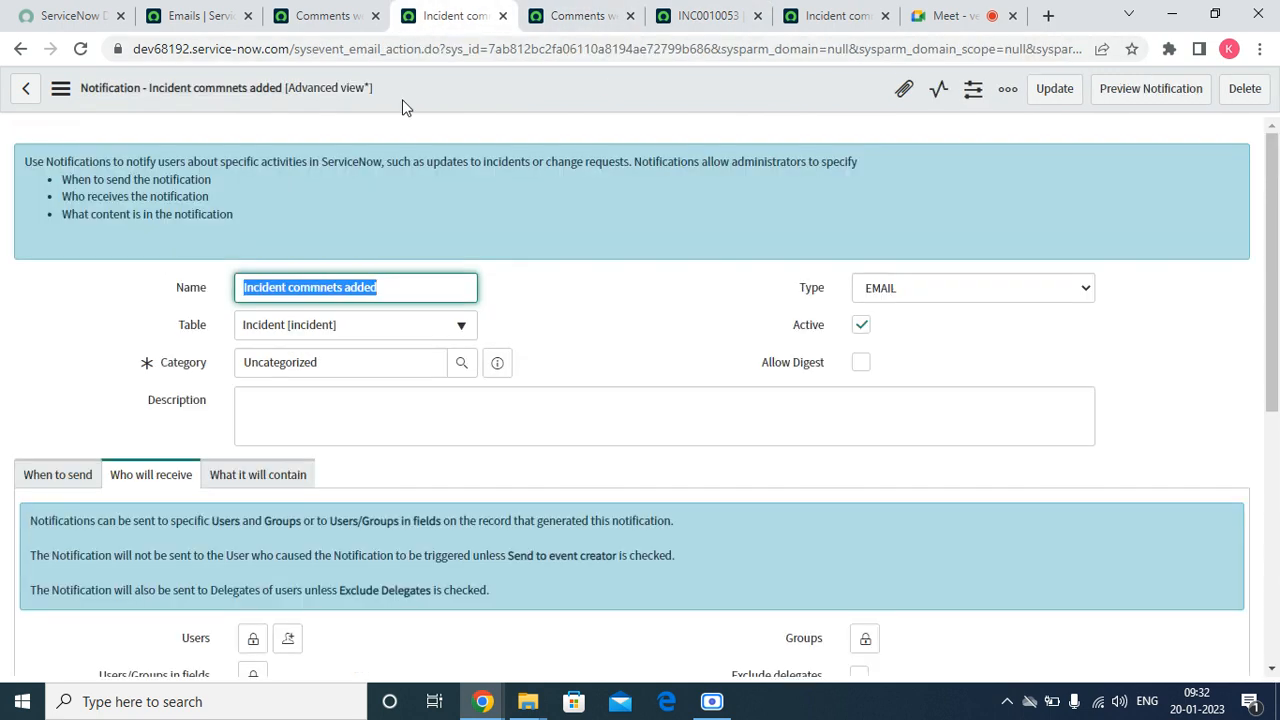
{"action": "left_click", "coordinate": [330, 17]}
{"action": "left_click", "coordinate": [200, 15]}
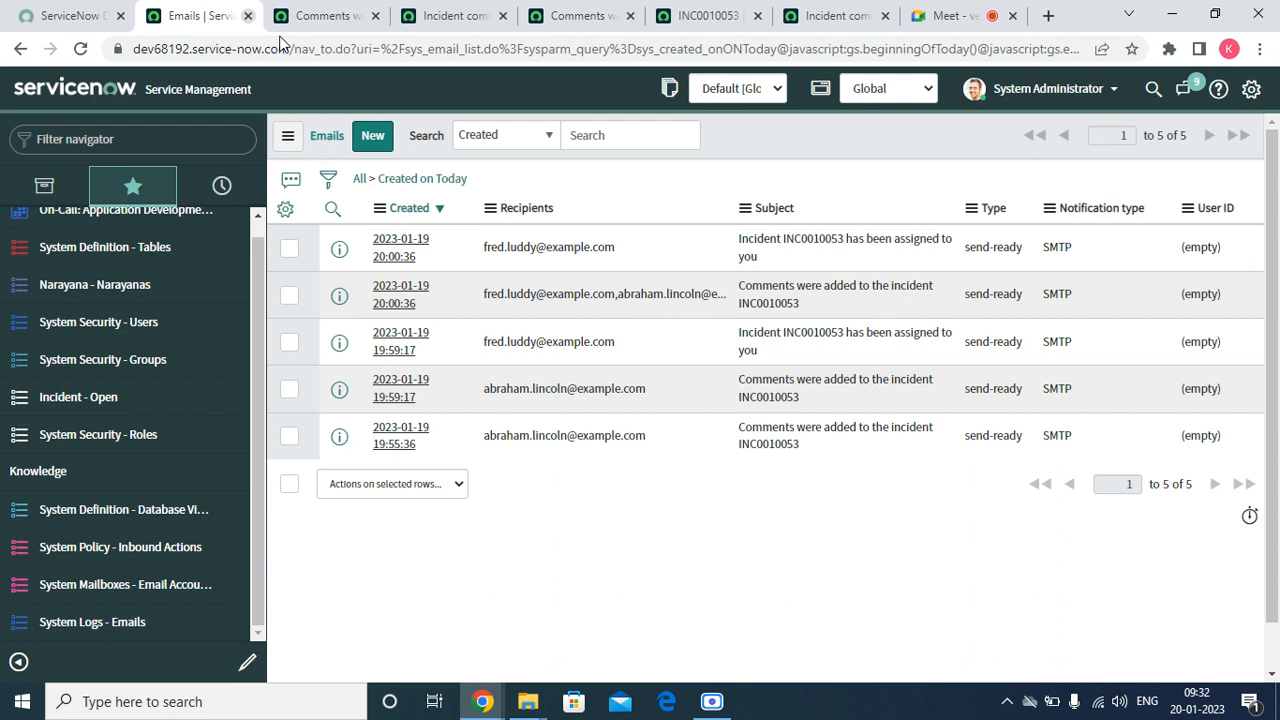
{"action": "right_click", "coordinate": [776, 140]}
{"action": "left_click", "coordinate": [819, 239]}
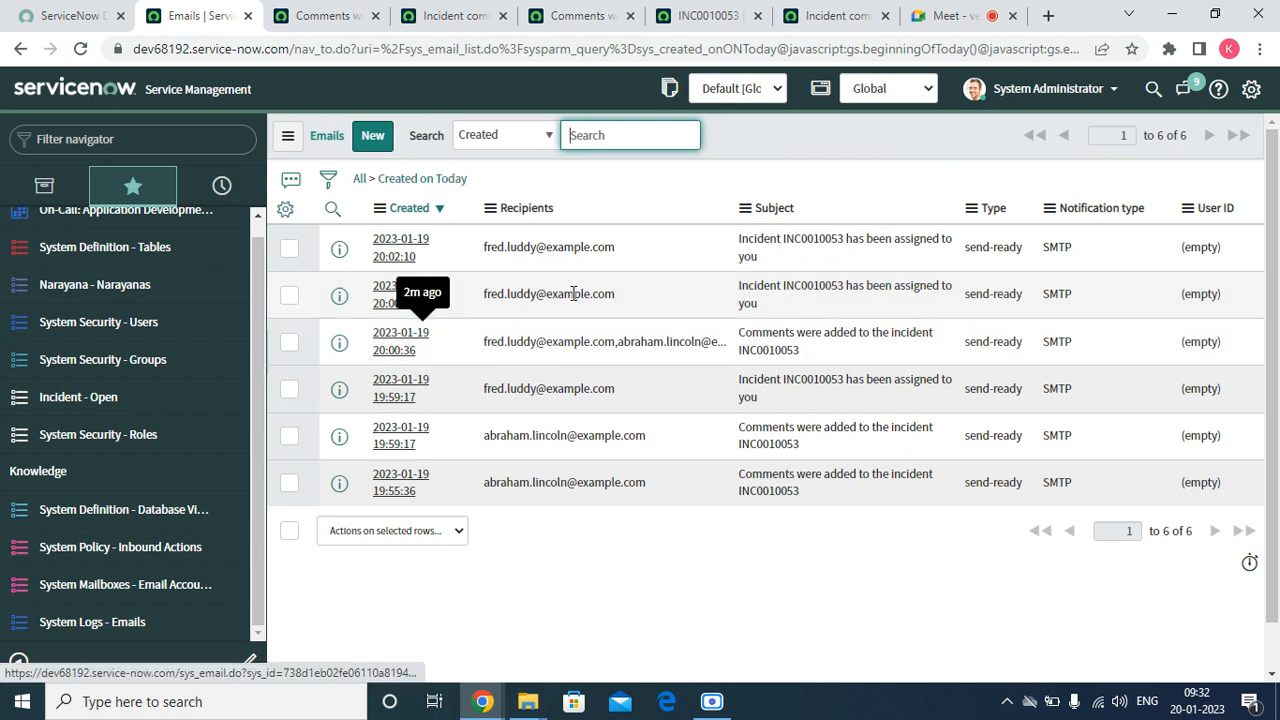
{"action": "right_click", "coordinate": [761, 146]}
{"action": "left_click", "coordinate": [780, 248]}
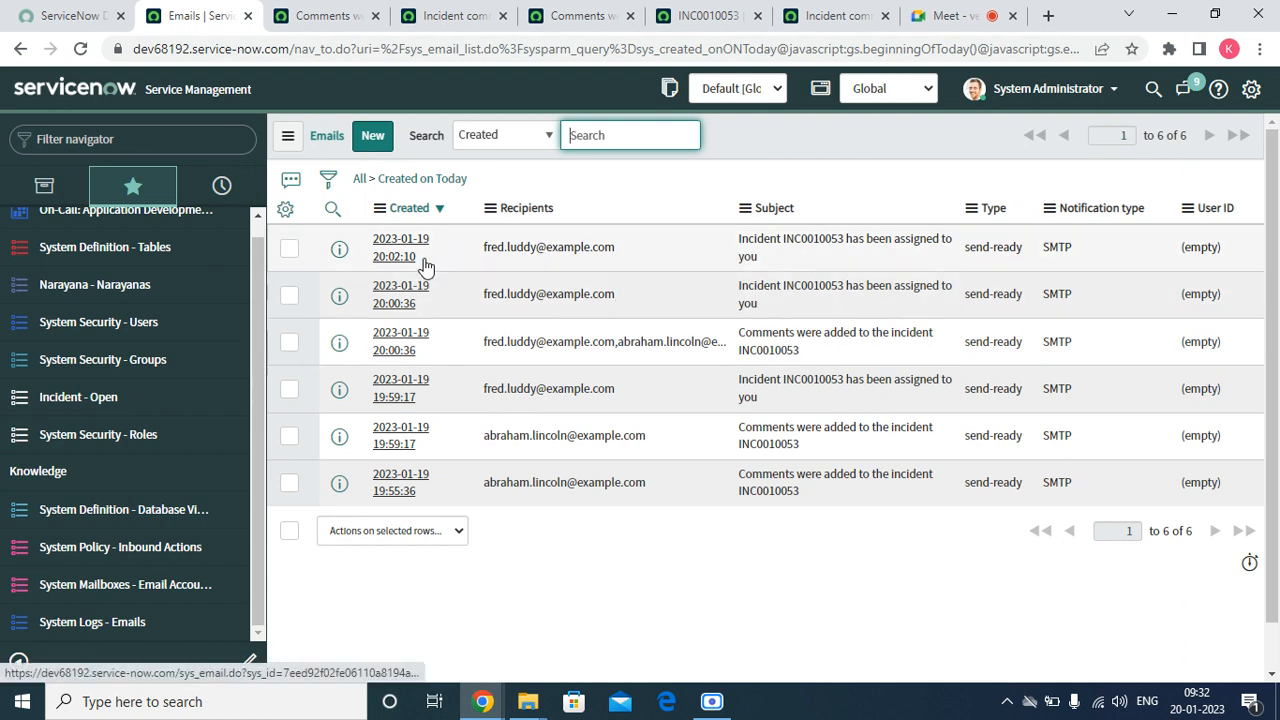
{"action": "left_click", "coordinate": [287, 135]}
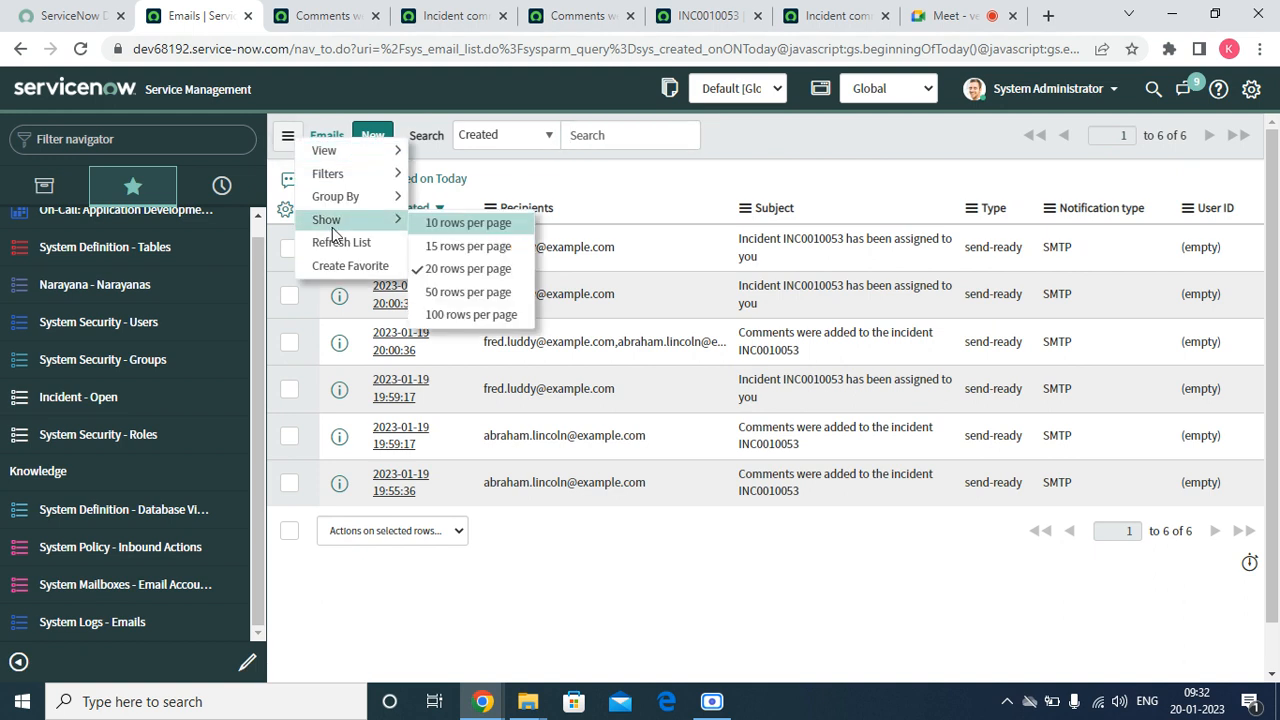
{"action": "left_click", "coordinate": [334, 242]}
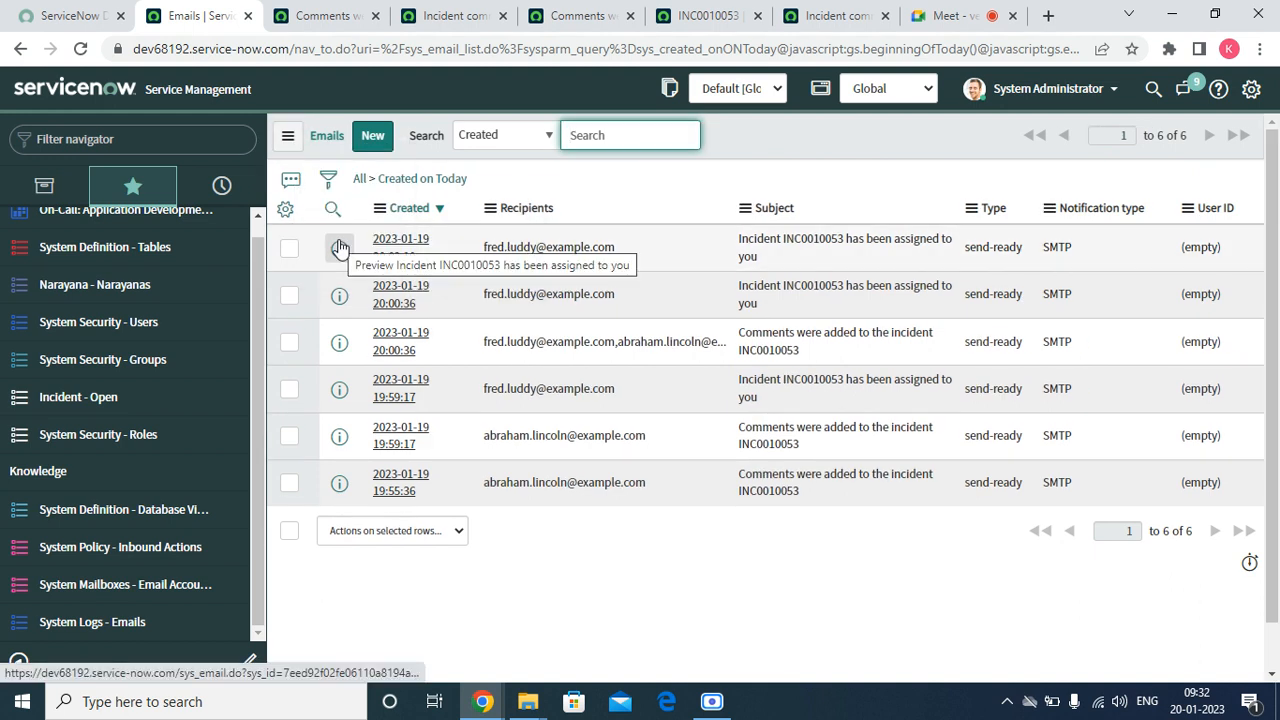
{"action": "left_click", "coordinate": [287, 136]}
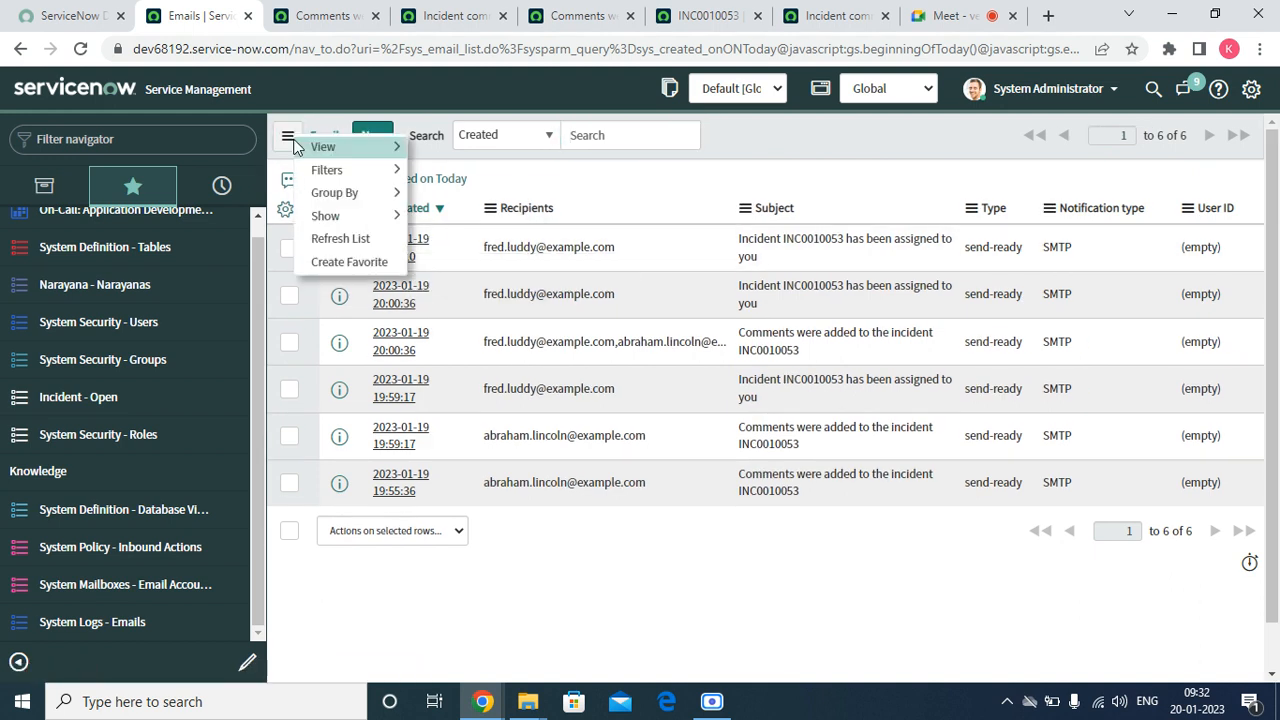
{"action": "left_click", "coordinate": [347, 231]}
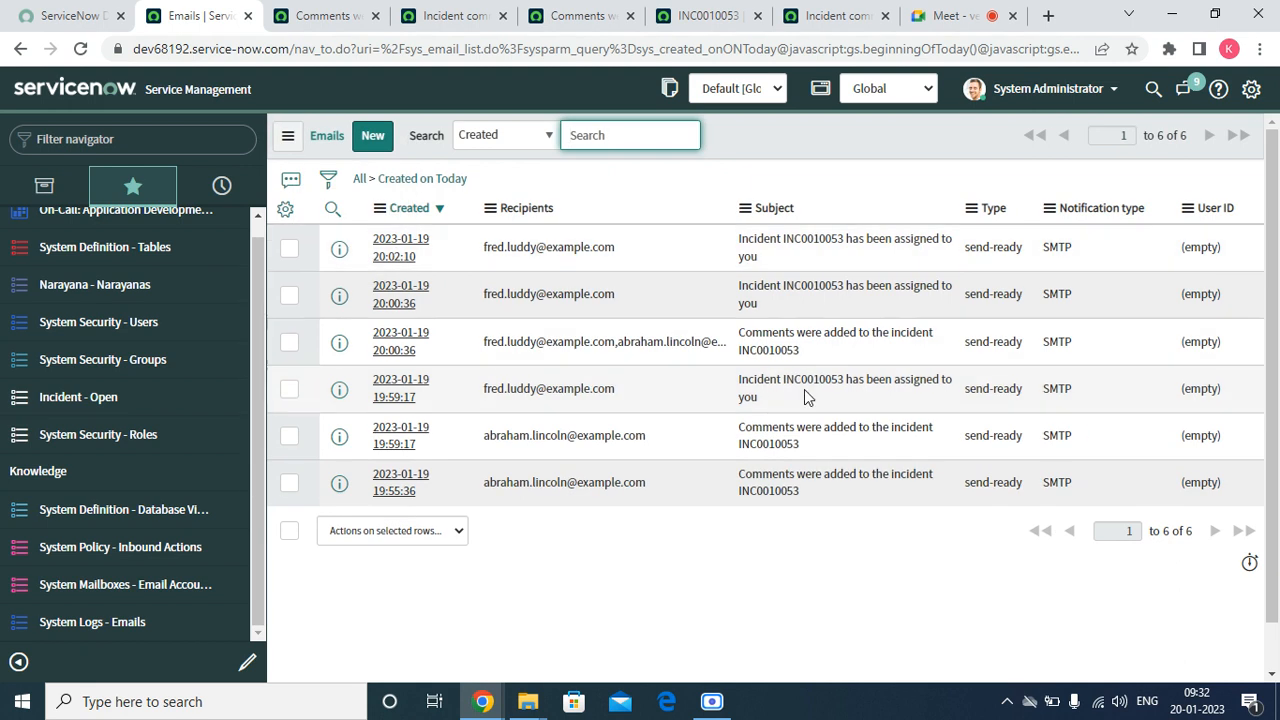
Add the additional comment "fdsa" to incident INC0010053 and save the record
{"action": "left_click", "coordinate": [705, 15]}
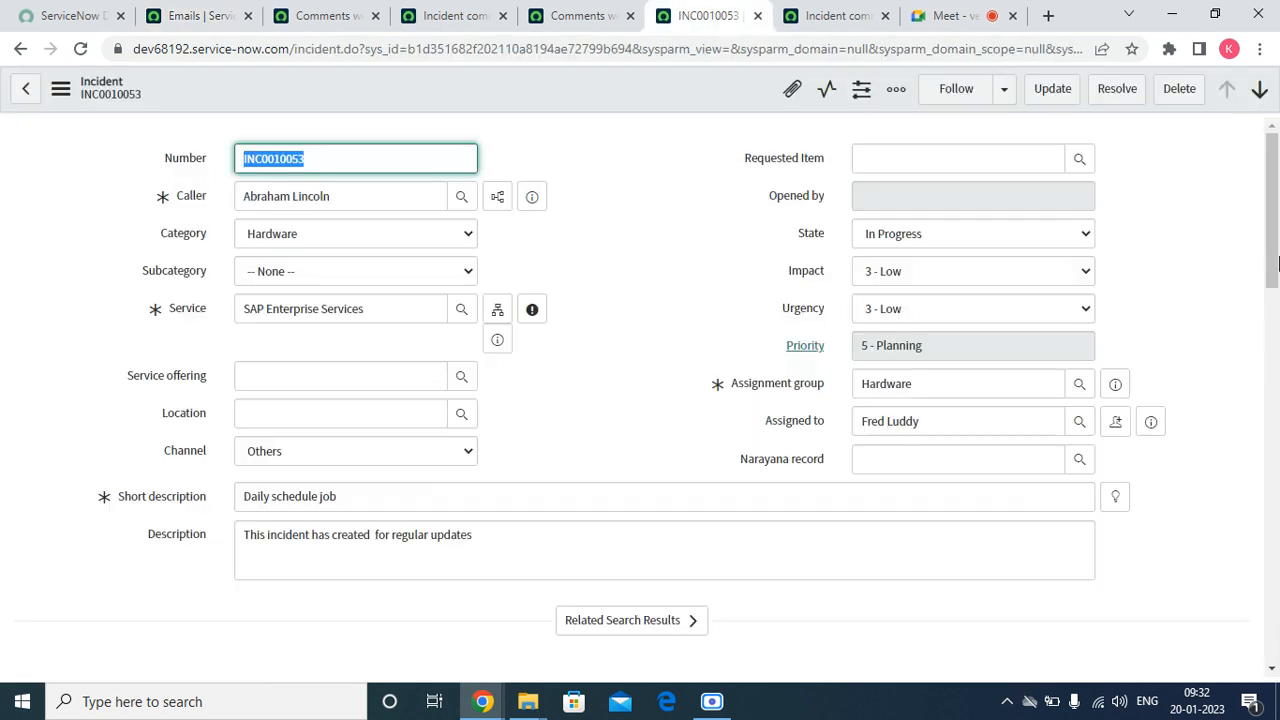
{"action": "left_click_drag", "start_coordinate": [1277, 218], "coordinate": [1277, 333]}
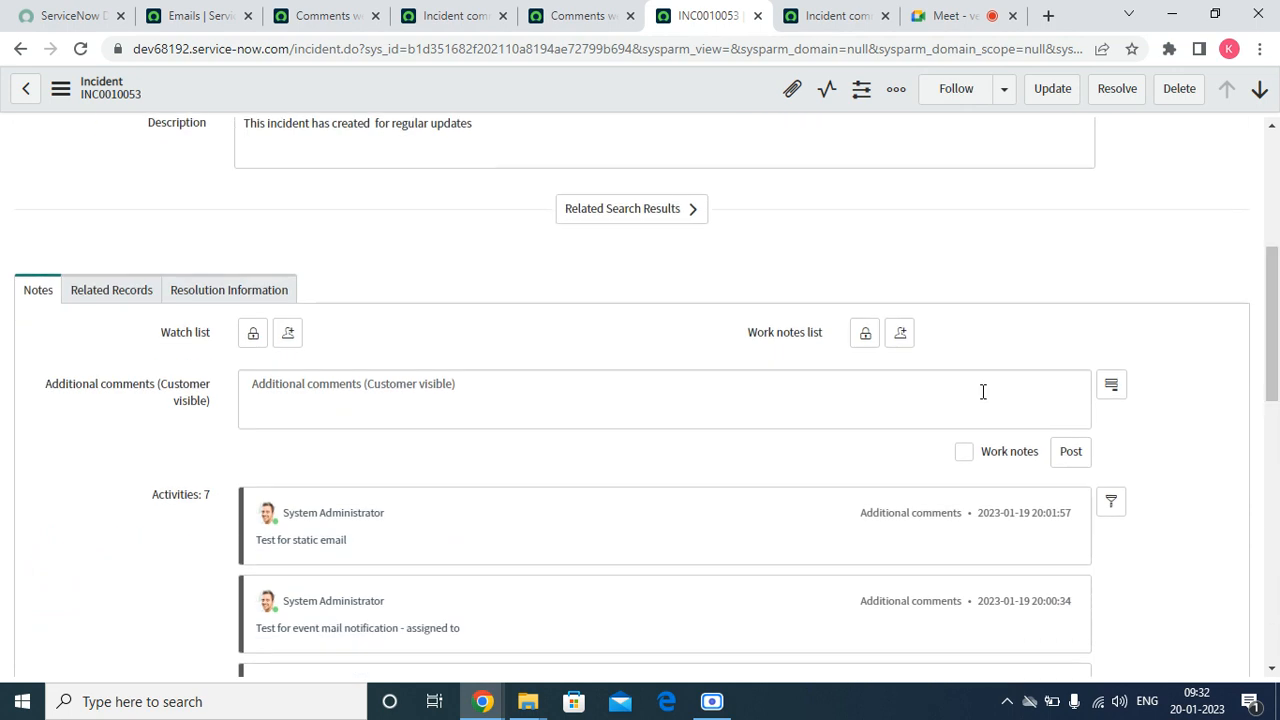
{"action": "left_click", "coordinate": [451, 397]}
{"action": "type", "text": "fdsa"}
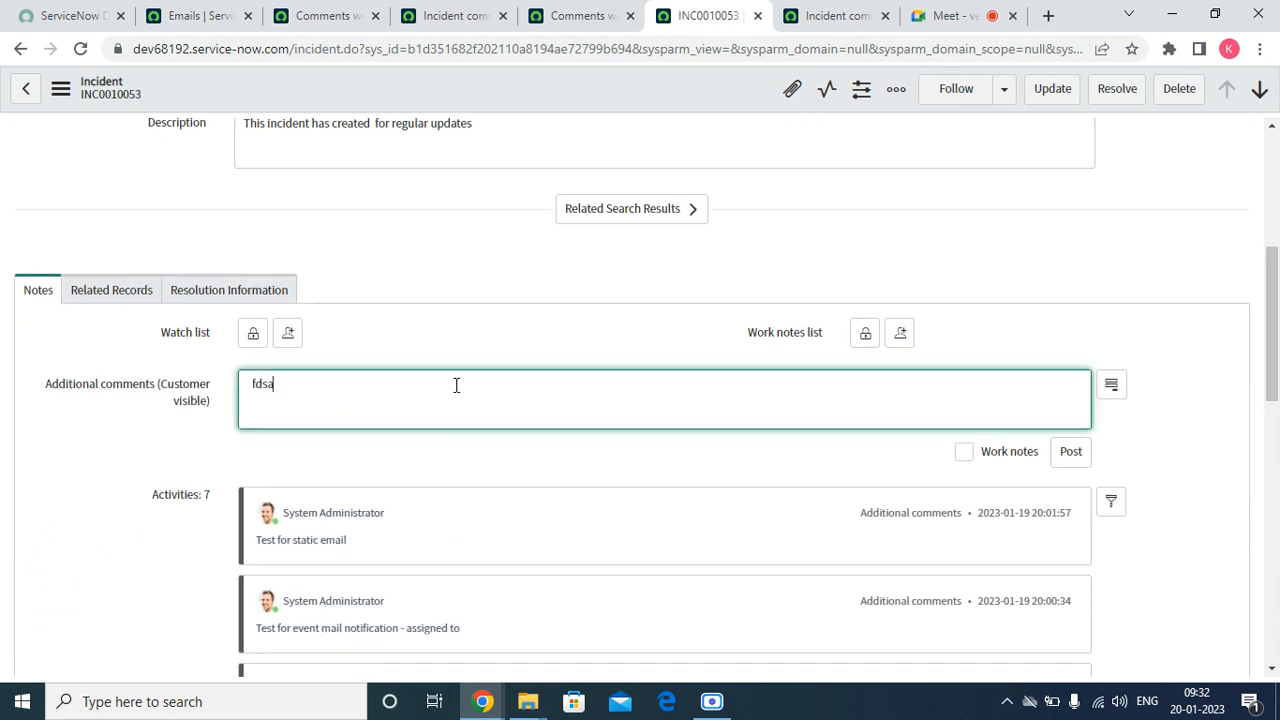
{"action": "right_click", "coordinate": [493, 85]}
{"action": "left_click", "coordinate": [525, 96]}
Review the business rule's eventQueue call, refresh the Emails list to look for the latest comment's notification, and return to the rule
{"action": "left_click", "coordinate": [856, 16]}
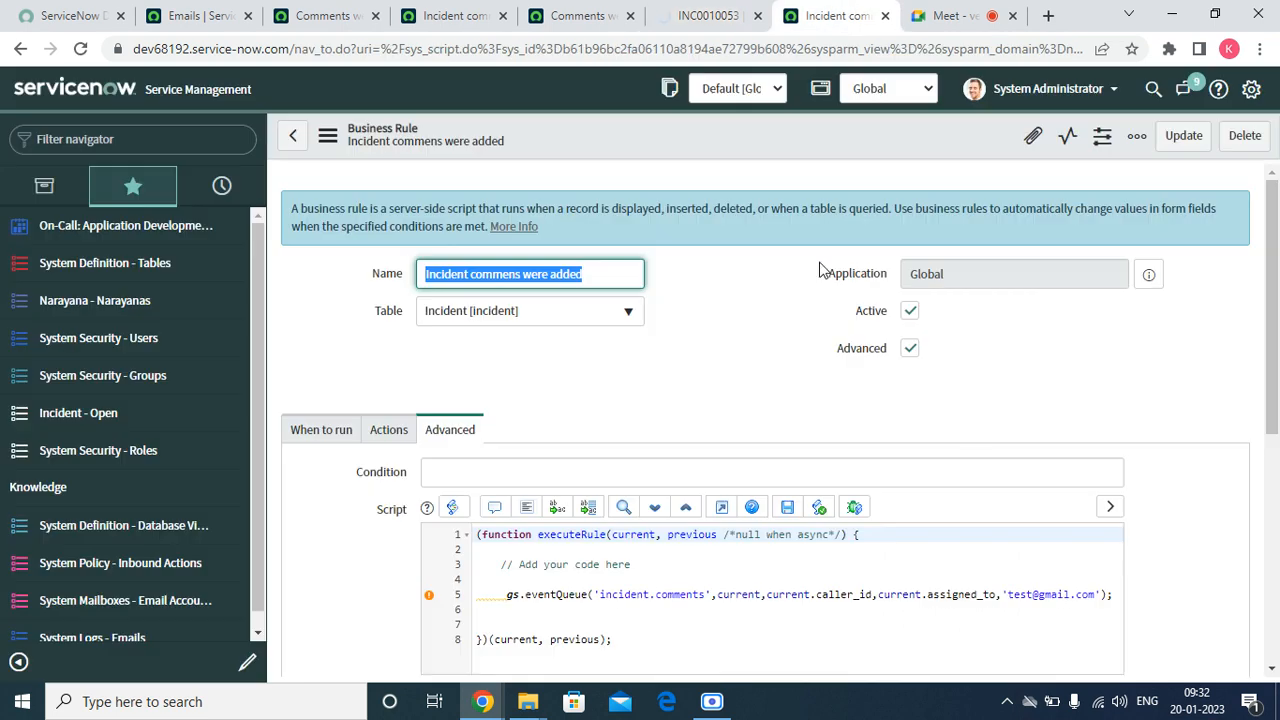
{"action": "left_click_drag", "start_coordinate": [1278, 355], "coordinate": [1276, 392]}
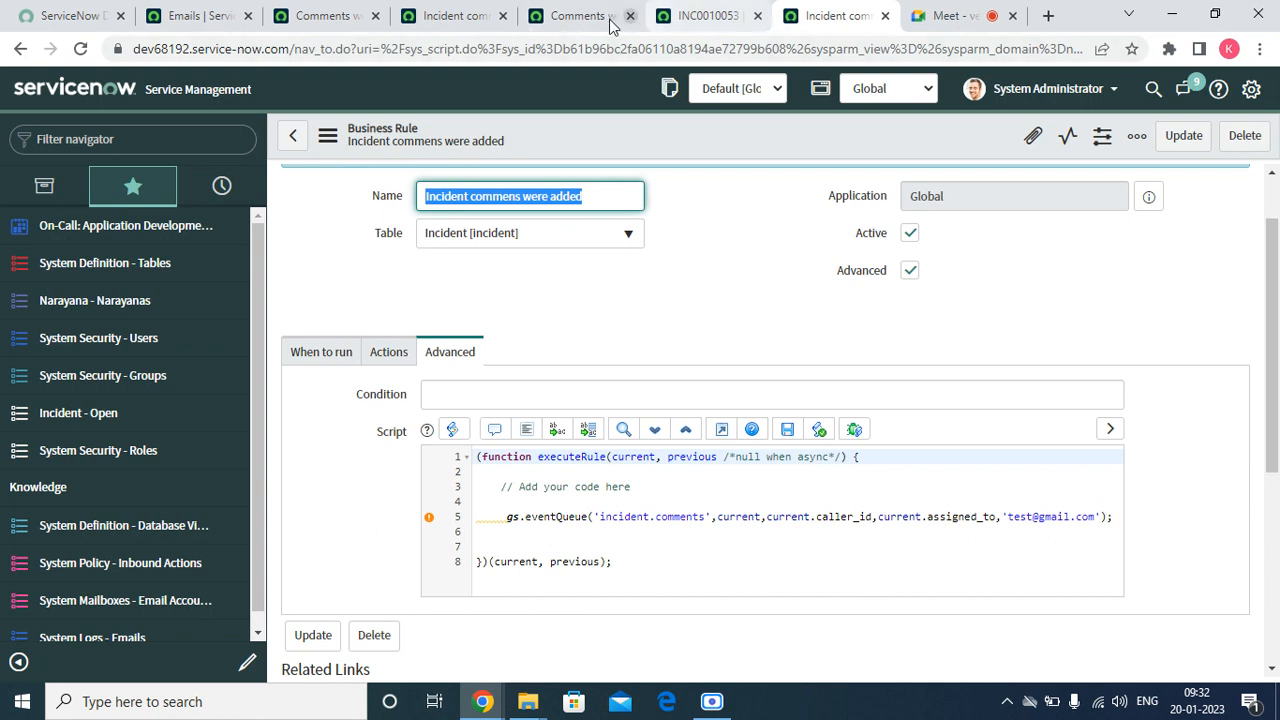
{"action": "left_click", "coordinate": [198, 15]}
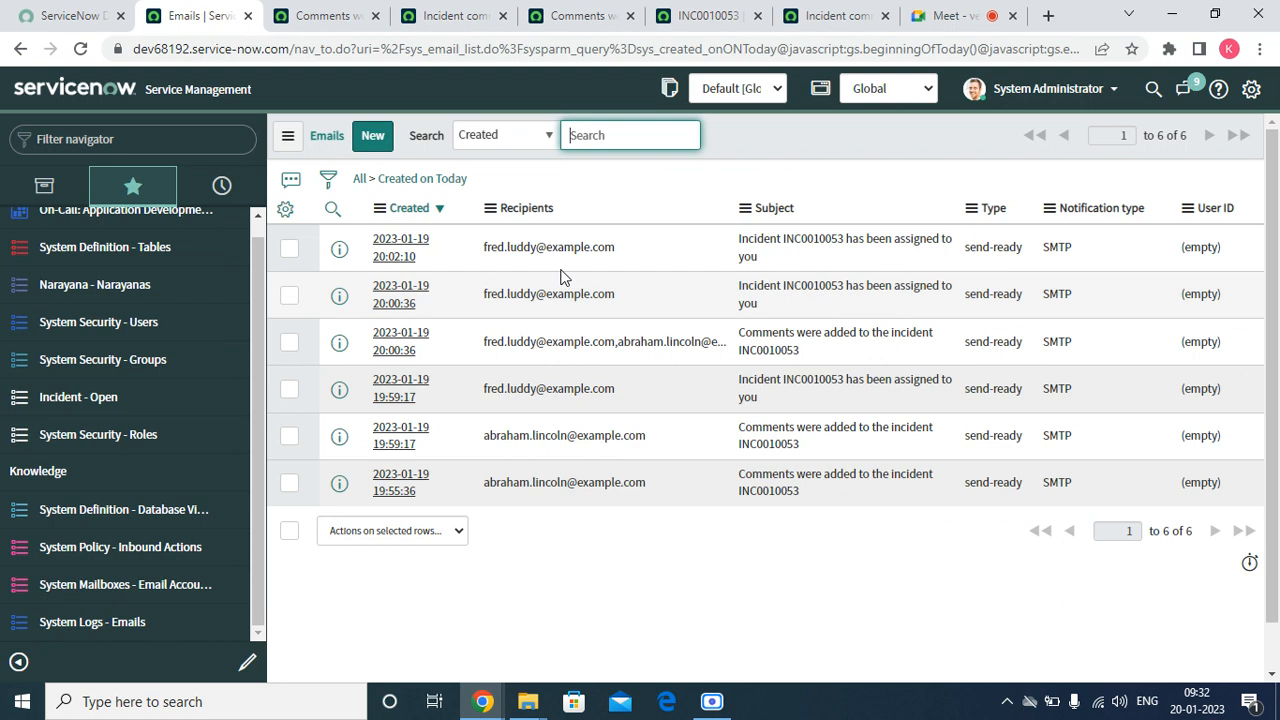
{"action": "right_click", "coordinate": [792, 119]}
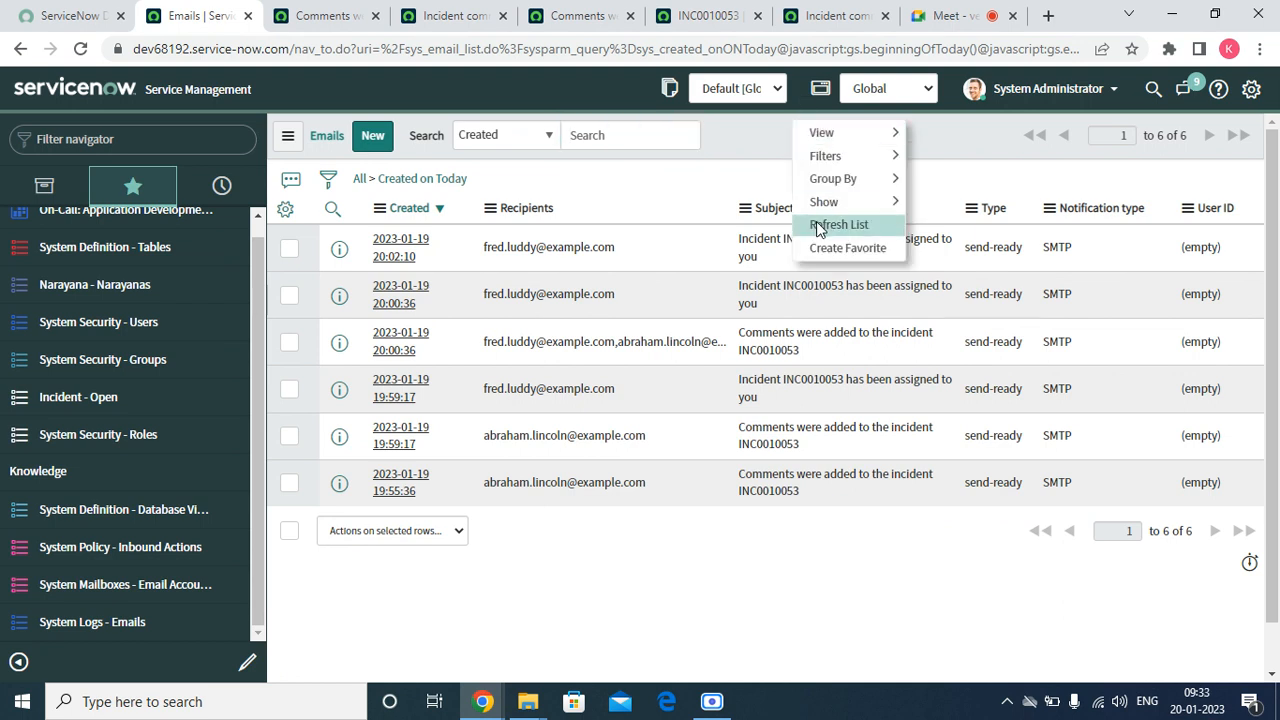
{"action": "left_click", "coordinate": [816, 221]}
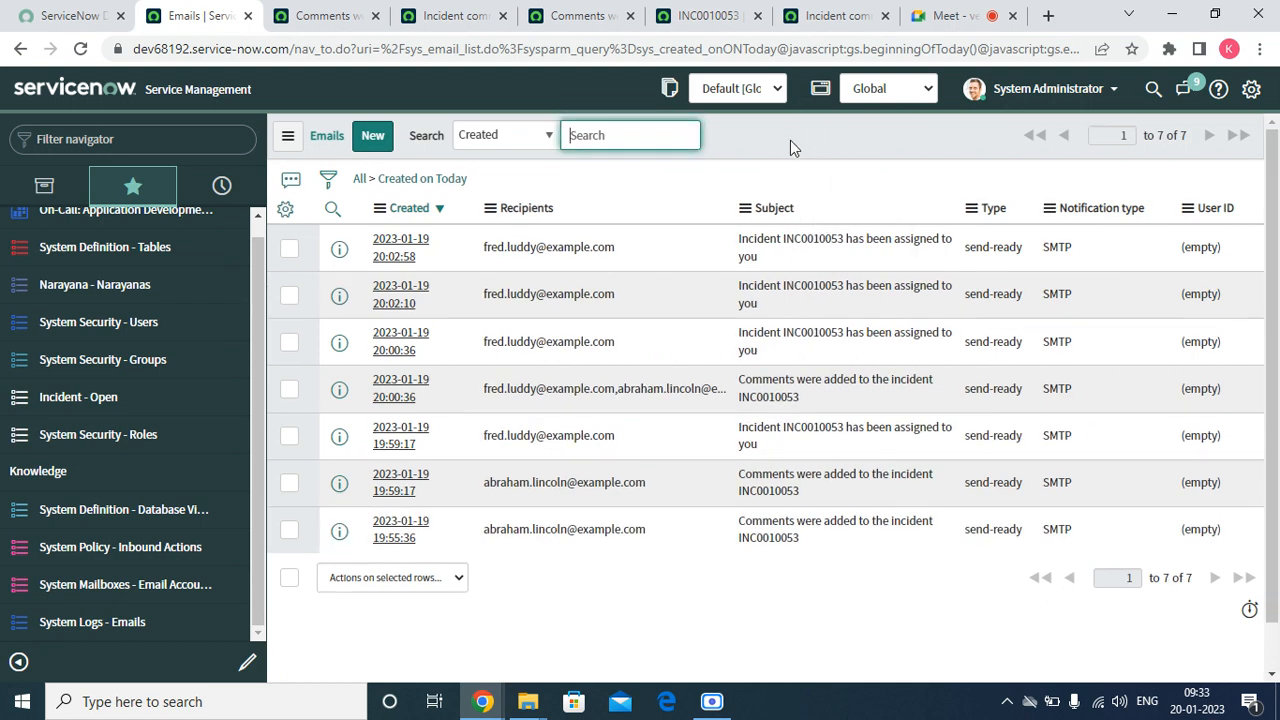
{"action": "left_click", "coordinate": [810, 17]}
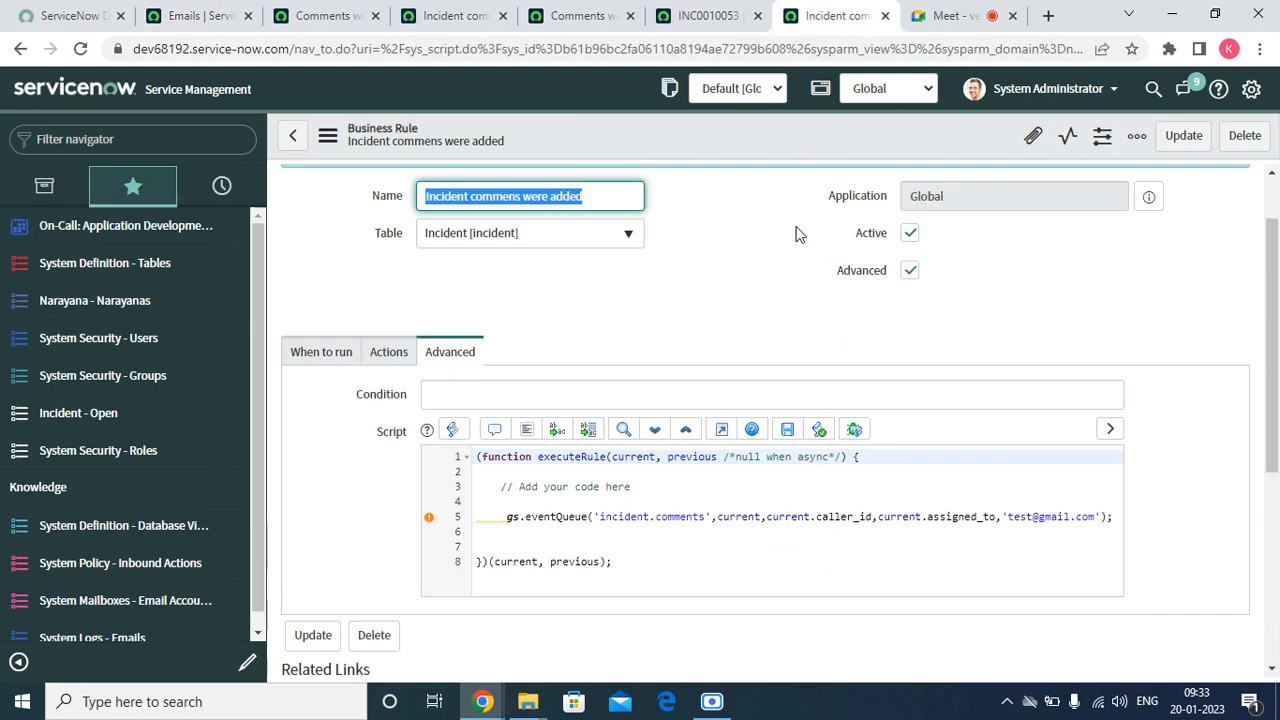
Review the static address parameter in the business rule's eventQueue call and reload the form
{"action": "left_click", "coordinate": [1016, 517]}
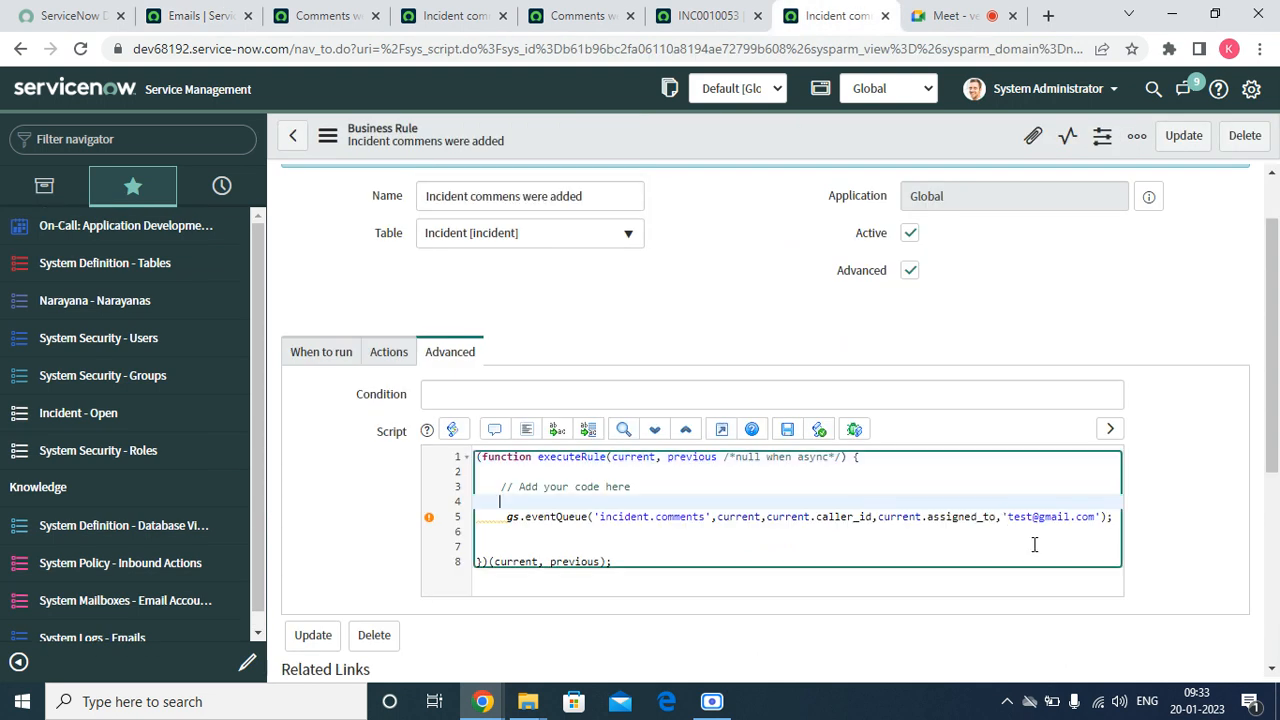
{"action": "key", "text": "Down"}
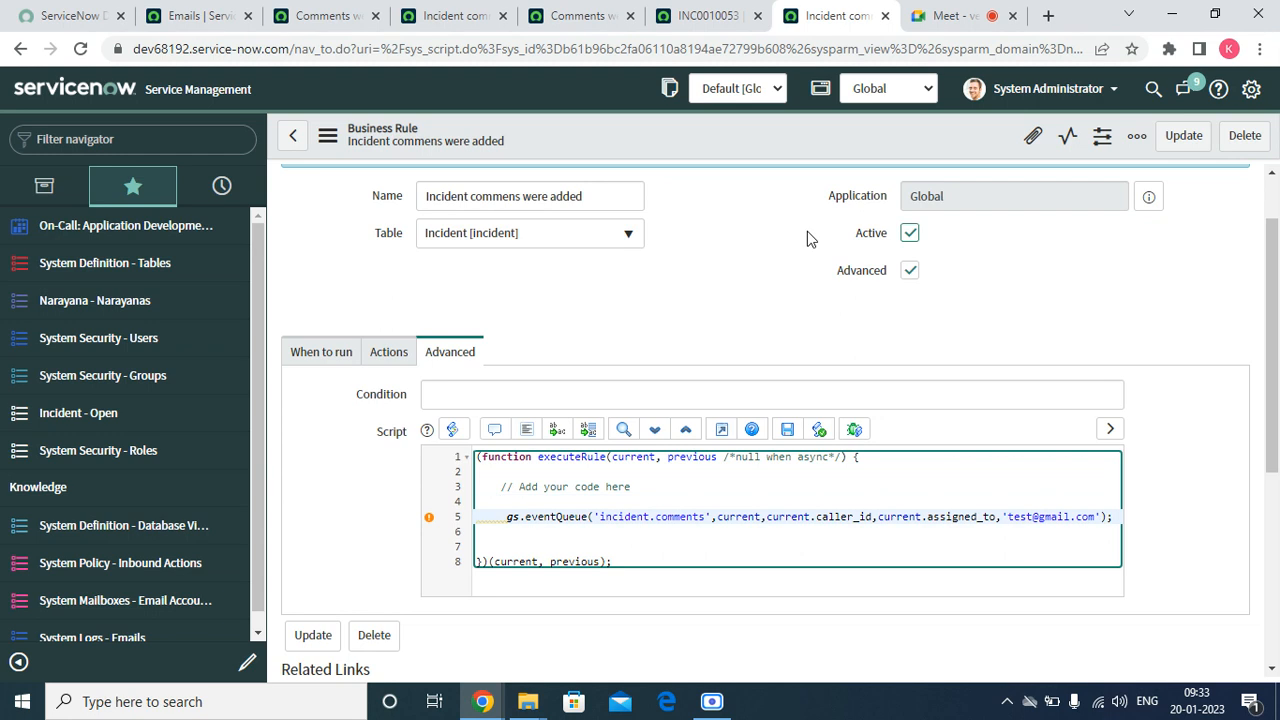
{"action": "right_click", "coordinate": [786, 147]}
{"action": "mouse_move", "coordinate": [842, 478]}
{"action": "left_click", "coordinate": [848, 500]}
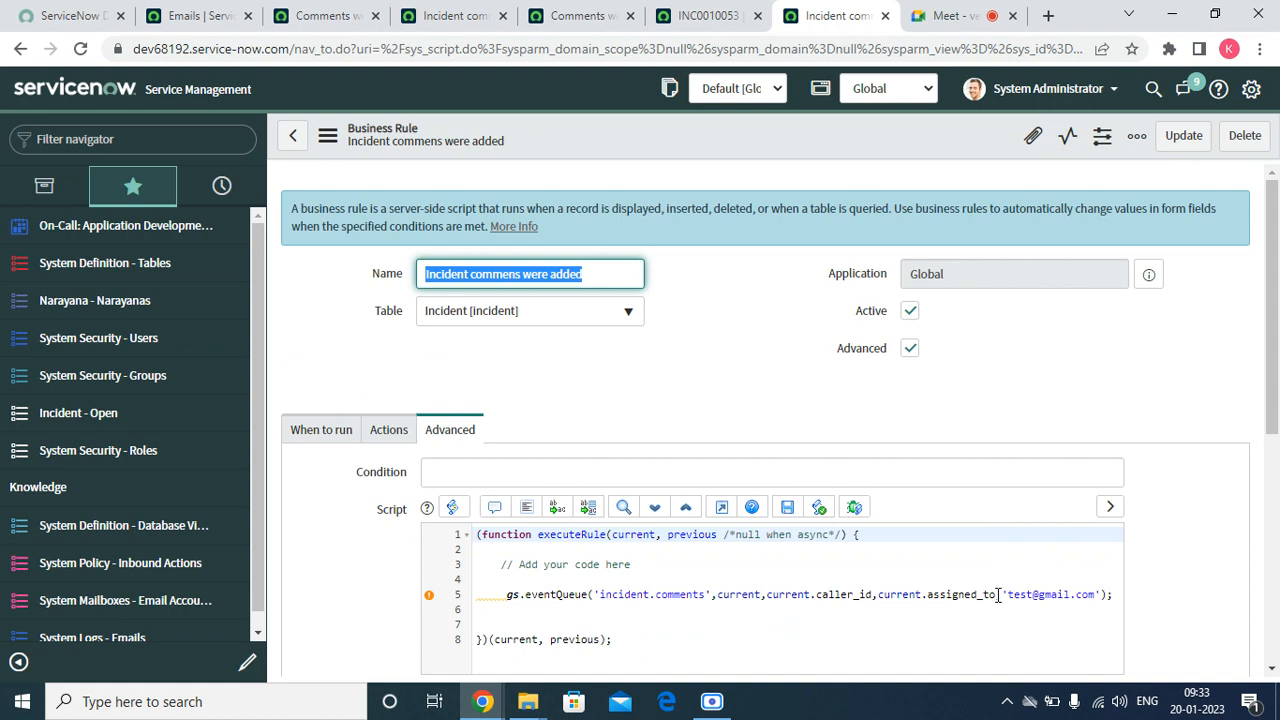
Remove the static e-mail address parameter from the eventQueue call, ending it at current.assigned_to, and save the business rule
{"action": "left_click", "coordinate": [1000, 596]}
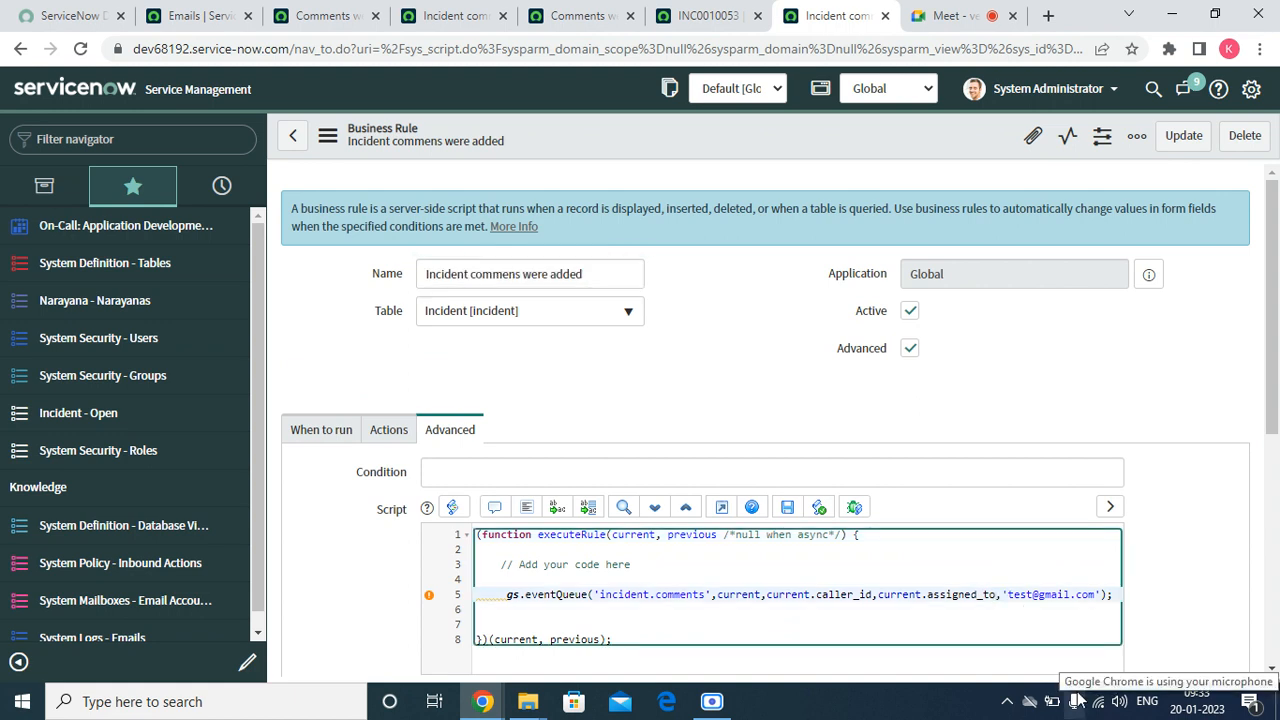
{"action": "key", "text": "BackSpace"}
{"action": "key", "text": "BackSpace"}
{"action": "key", "text": "BackSpace"}
{"action": "key", "text": "BackSpace"}
{"action": "key", "text": "BackSpace"}
{"action": "key", "text": "BackSpace"}
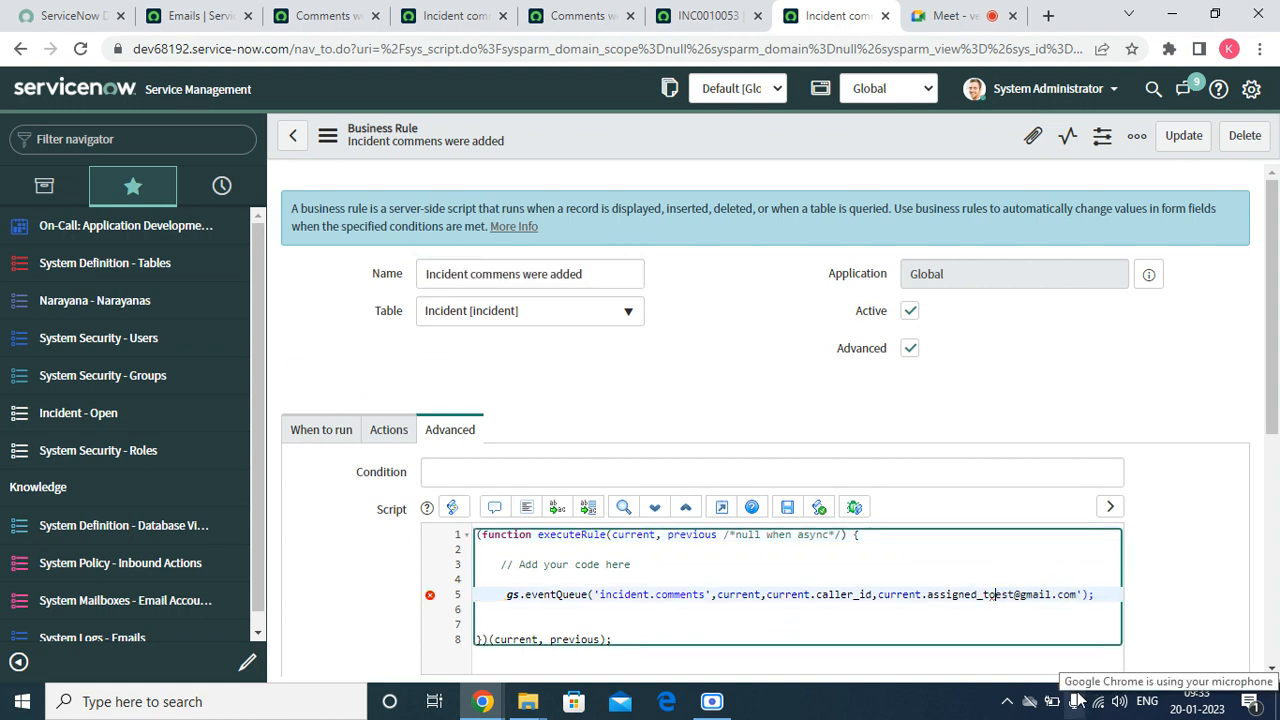
{"action": "key", "text": "Delete"}
{"action": "key", "text": "Delete"}
{"action": "key", "text": "Delete"}
{"action": "key", "text": "Delete"}
{"action": "key", "text": "Delete"}
{"action": "key", "text": "Delete"}
{"action": "key", "text": "Delete"}
{"action": "key", "text": "Delete"}
{"action": "key", "text": "Delete"}
{"action": "right_click", "coordinate": [750, 130]}
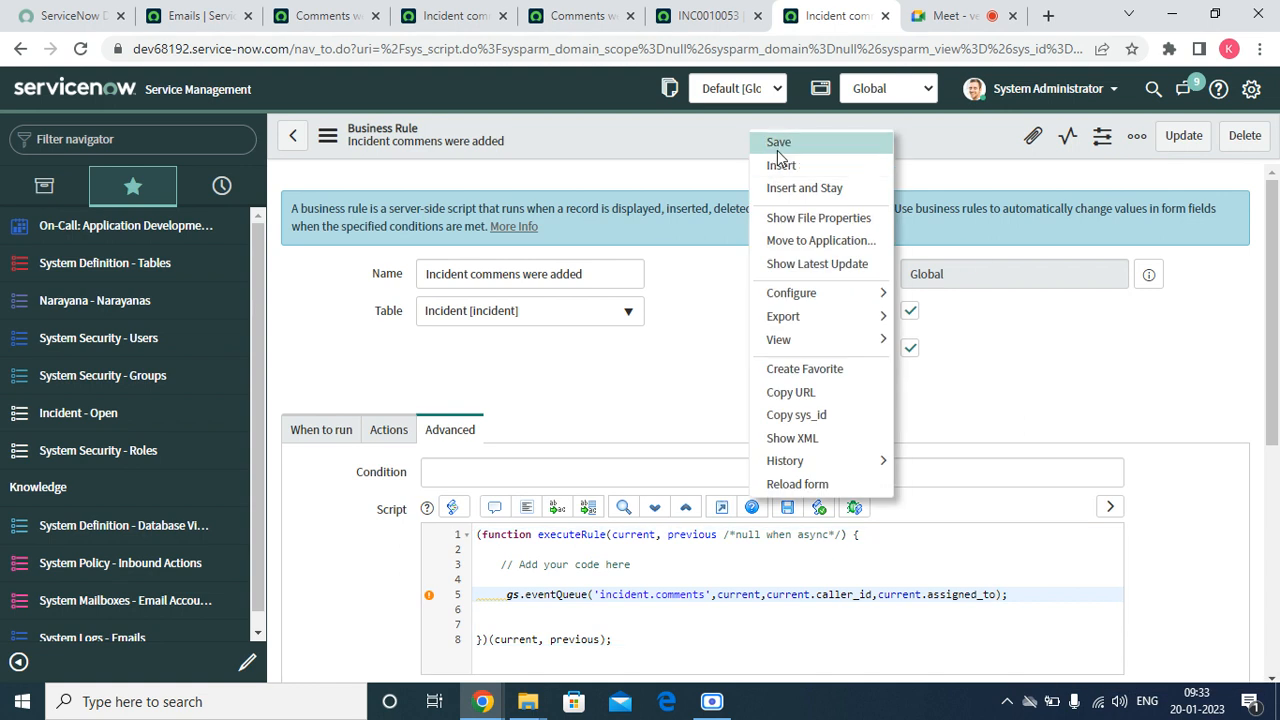
{"action": "left_click", "coordinate": [779, 145]}
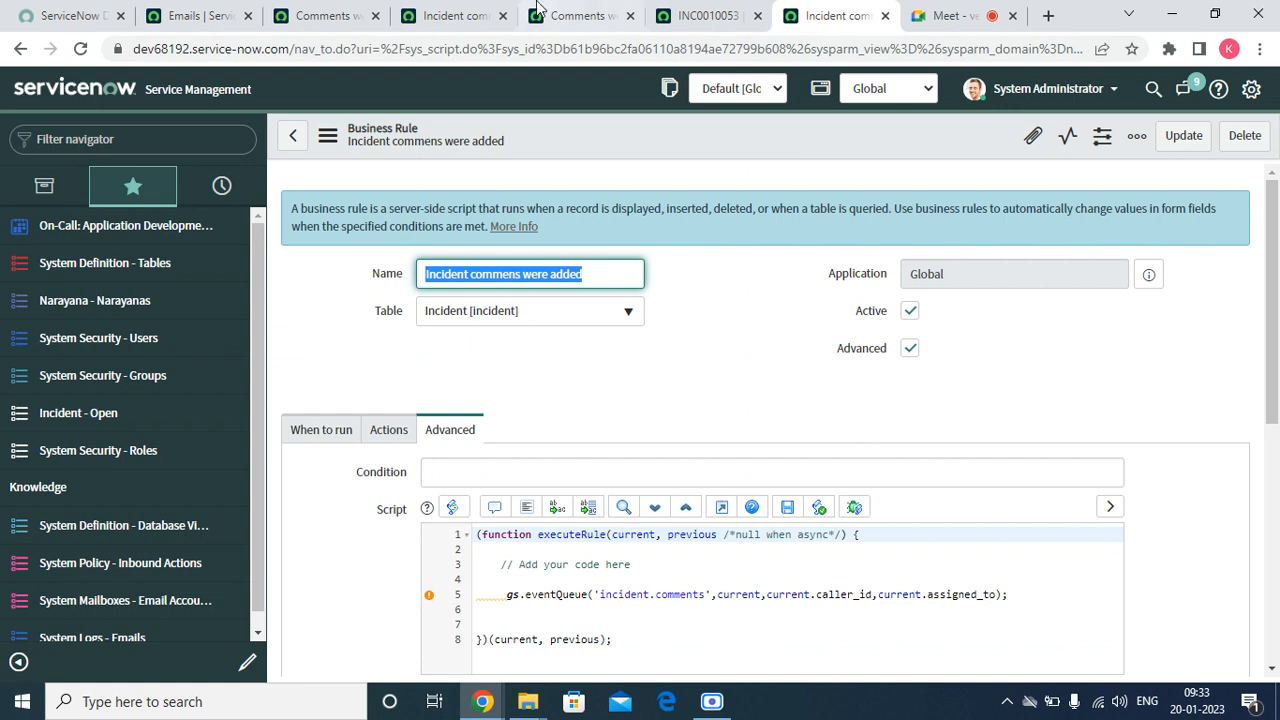
Check incident INC0010053 and refresh today's Emails list to look for new notifications
{"action": "left_click", "coordinate": [686, 15]}
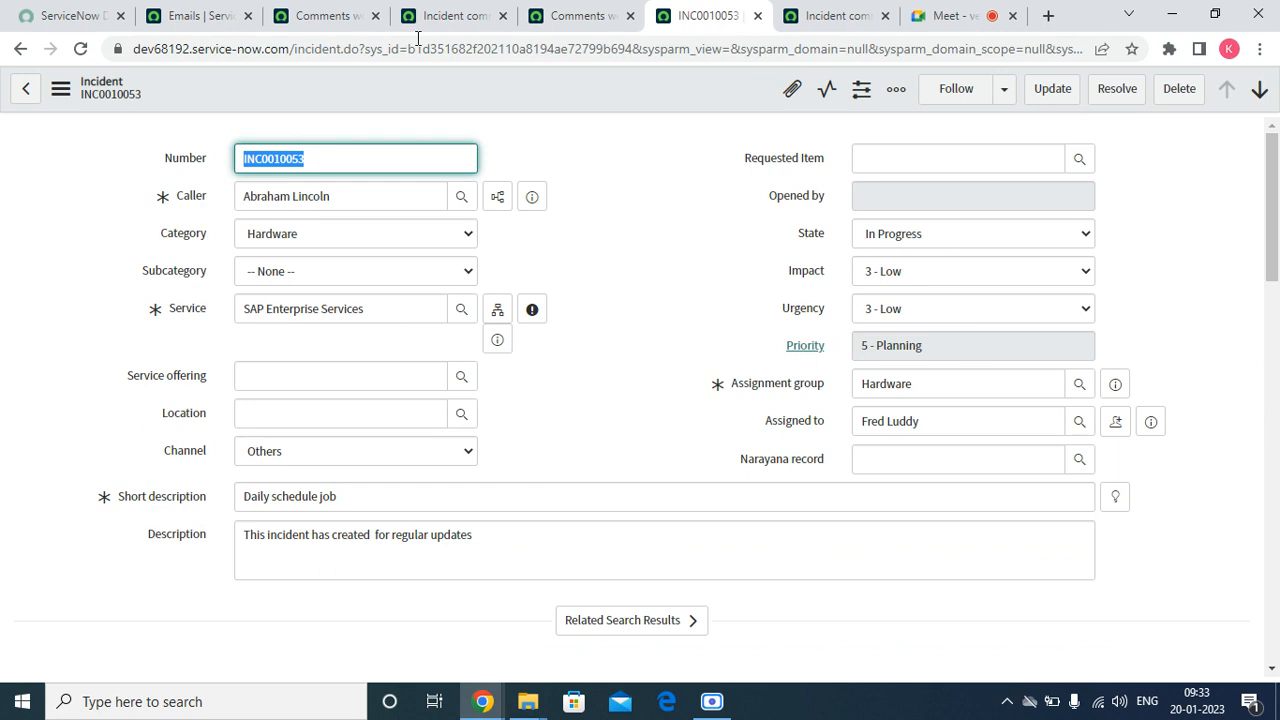
{"action": "left_click", "coordinate": [213, 17]}
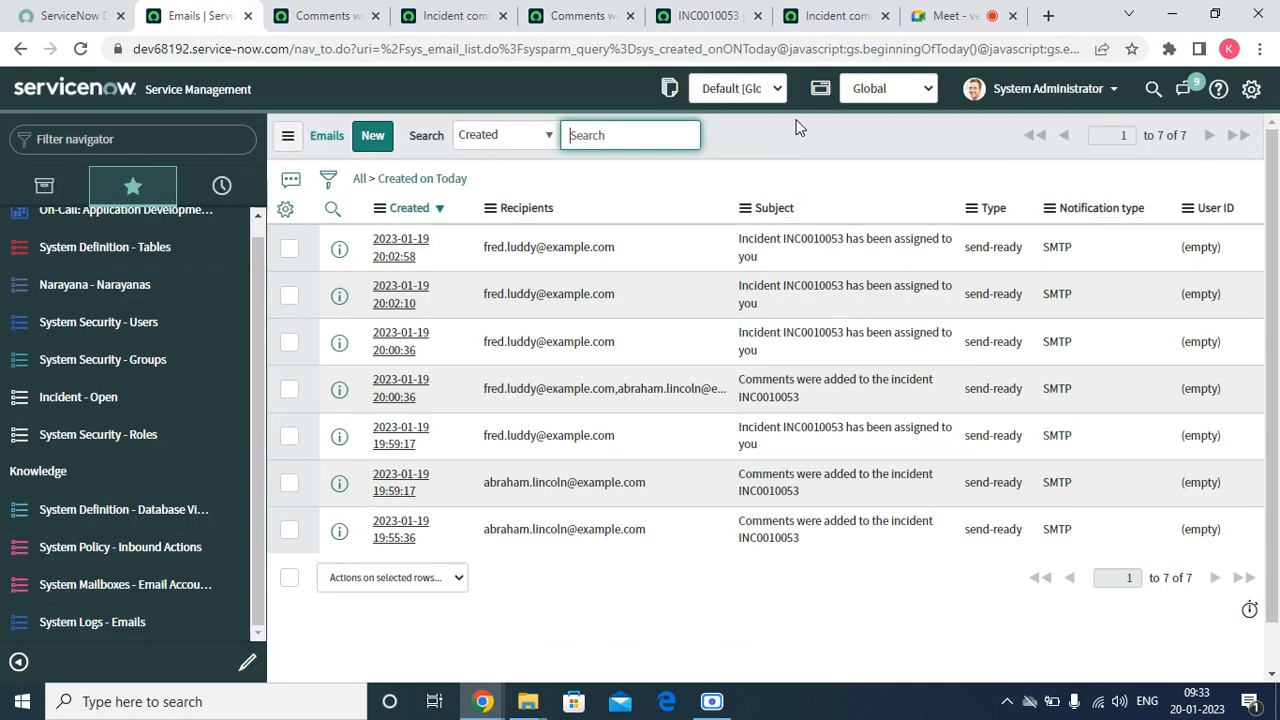
{"action": "right_click", "coordinate": [800, 130]}
{"action": "left_click", "coordinate": [842, 224]}
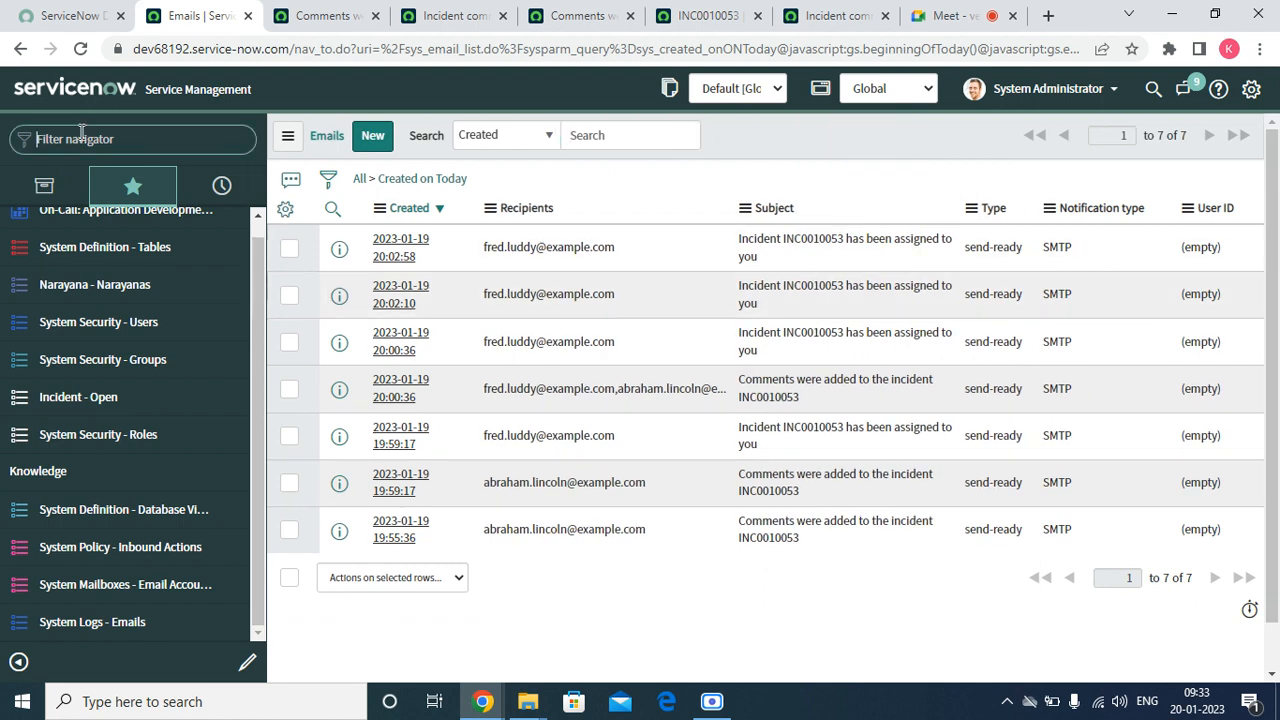
Find the Workflow Editor in the navigator with the filter "workf" and open it
{"action": "left_click", "coordinate": [82, 138]}
{"action": "type", "text": "workl"}
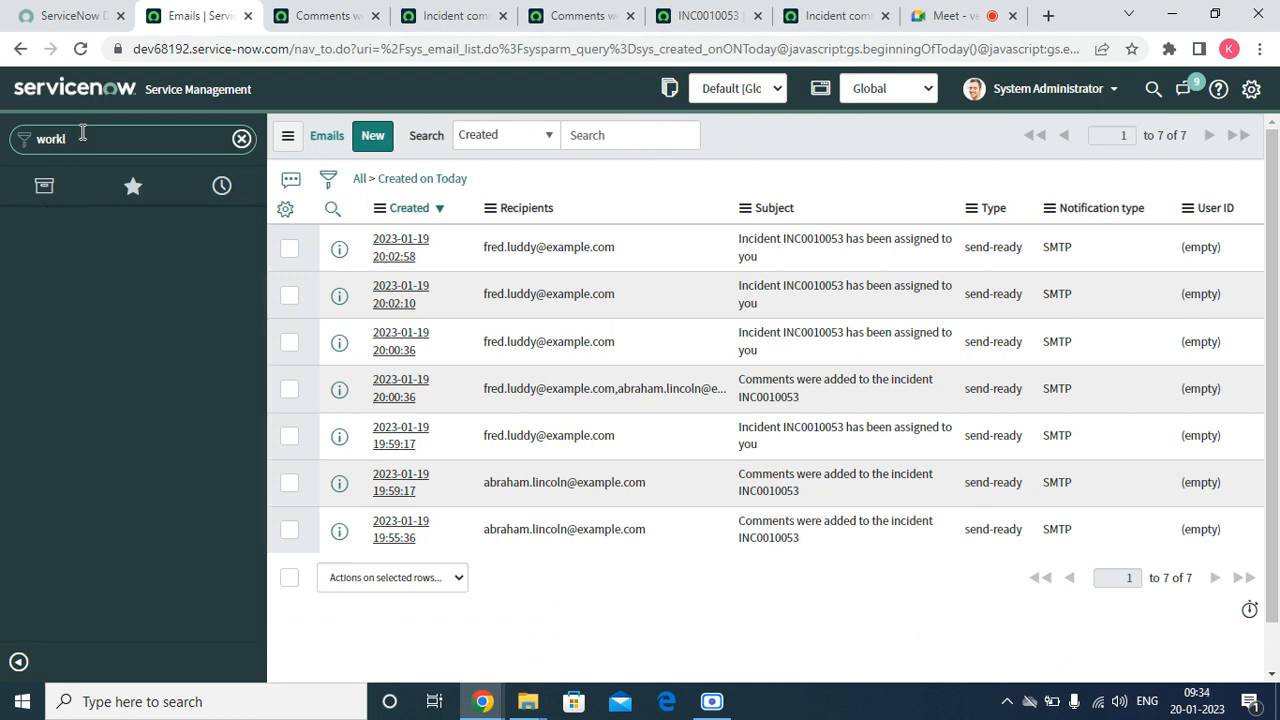
{"action": "type", "text": "folow"}
{"action": "key", "text": "BackSpace"}
{"action": "key", "text": "BackSpace"}
{"action": "type", "text": "f"}
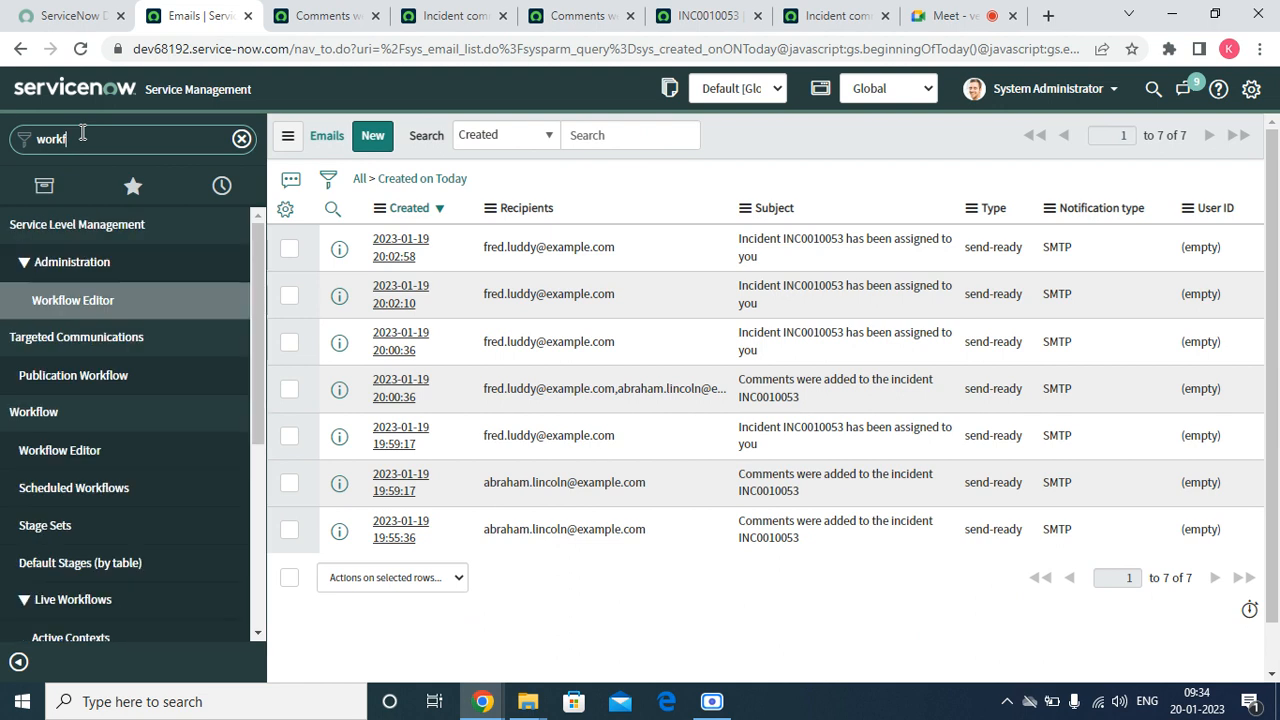
{"action": "left_click", "coordinate": [73, 455]}
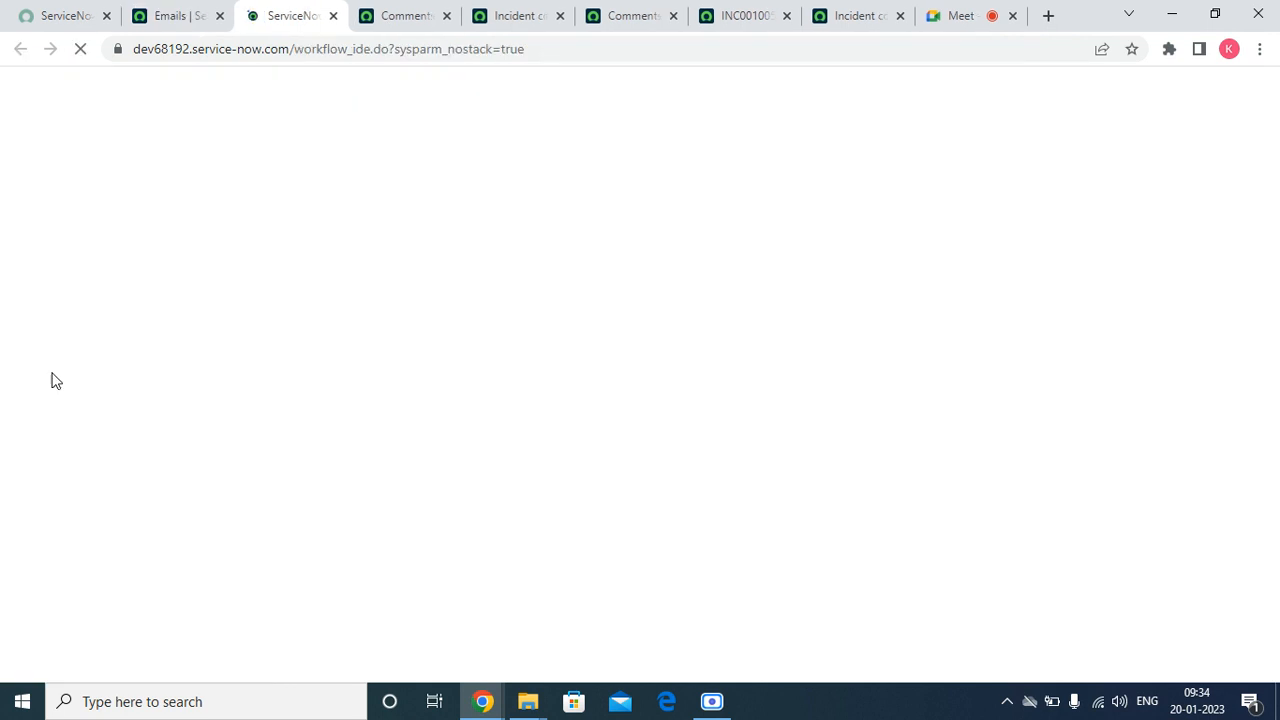
Close the incident comments notification page and the comments page beside it, and return to the Workflow Editor
{"action": "left_click", "coordinate": [514, 17]}
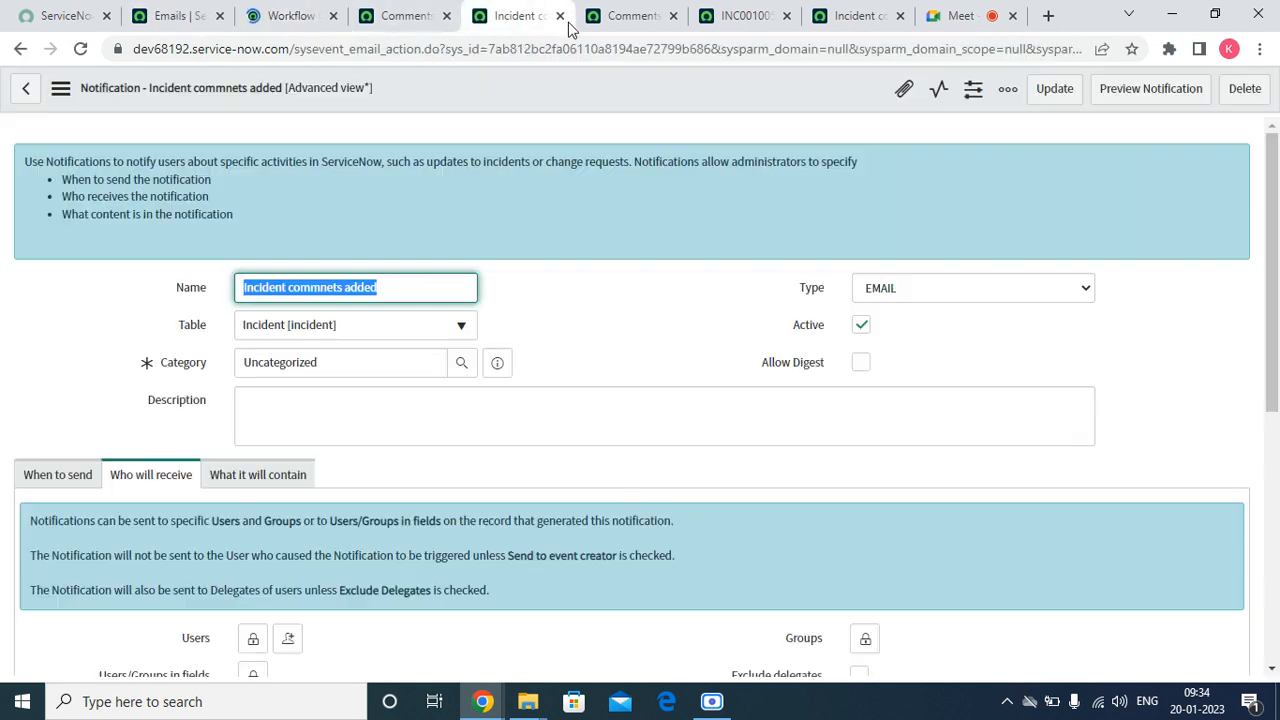
{"action": "left_click", "coordinate": [561, 17]}
{"action": "left_click", "coordinate": [563, 19]}
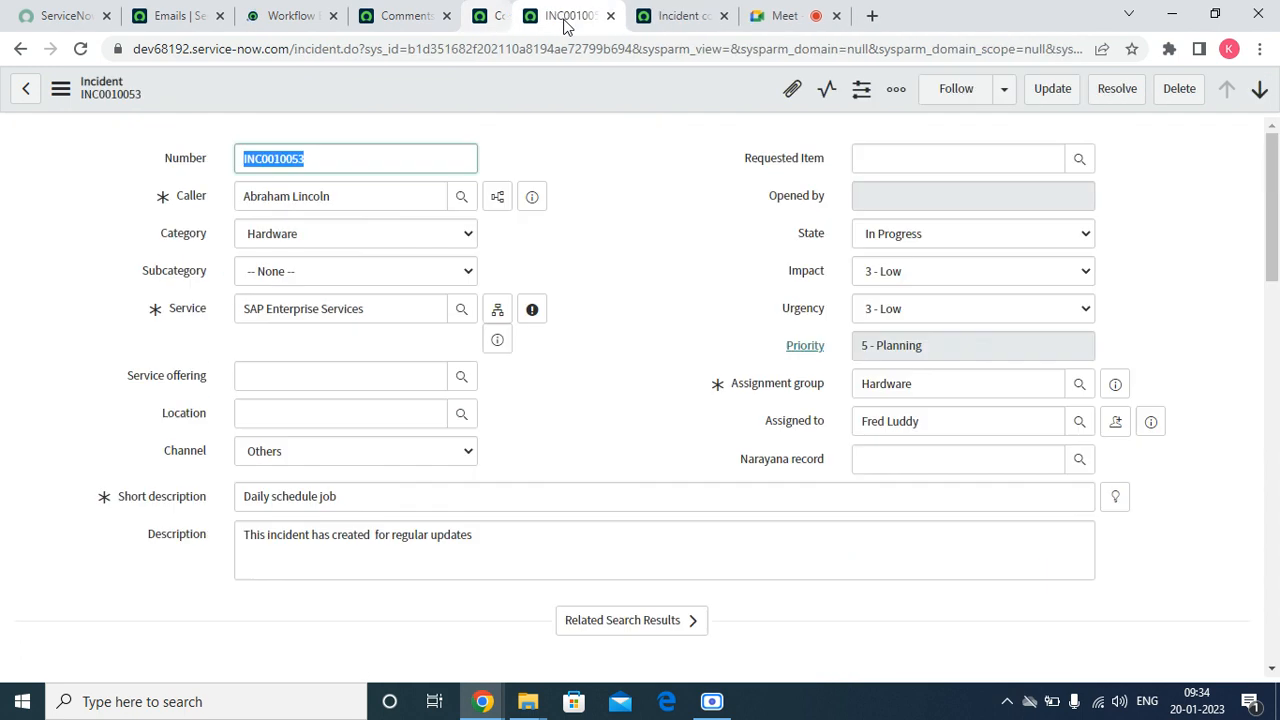
{"action": "left_click", "coordinate": [268, 17]}
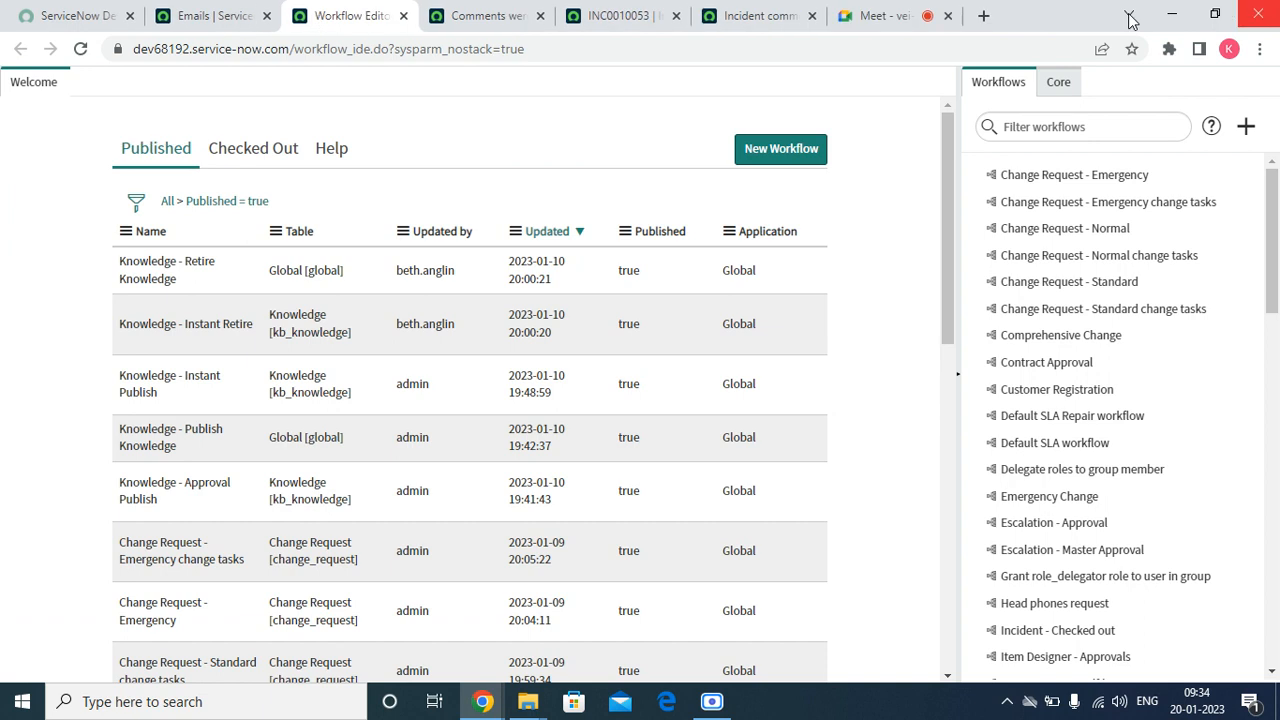
Filter the workflows for "head", open the Head phones request workflow and check it out for editing
{"action": "left_click", "coordinate": [1062, 90]}
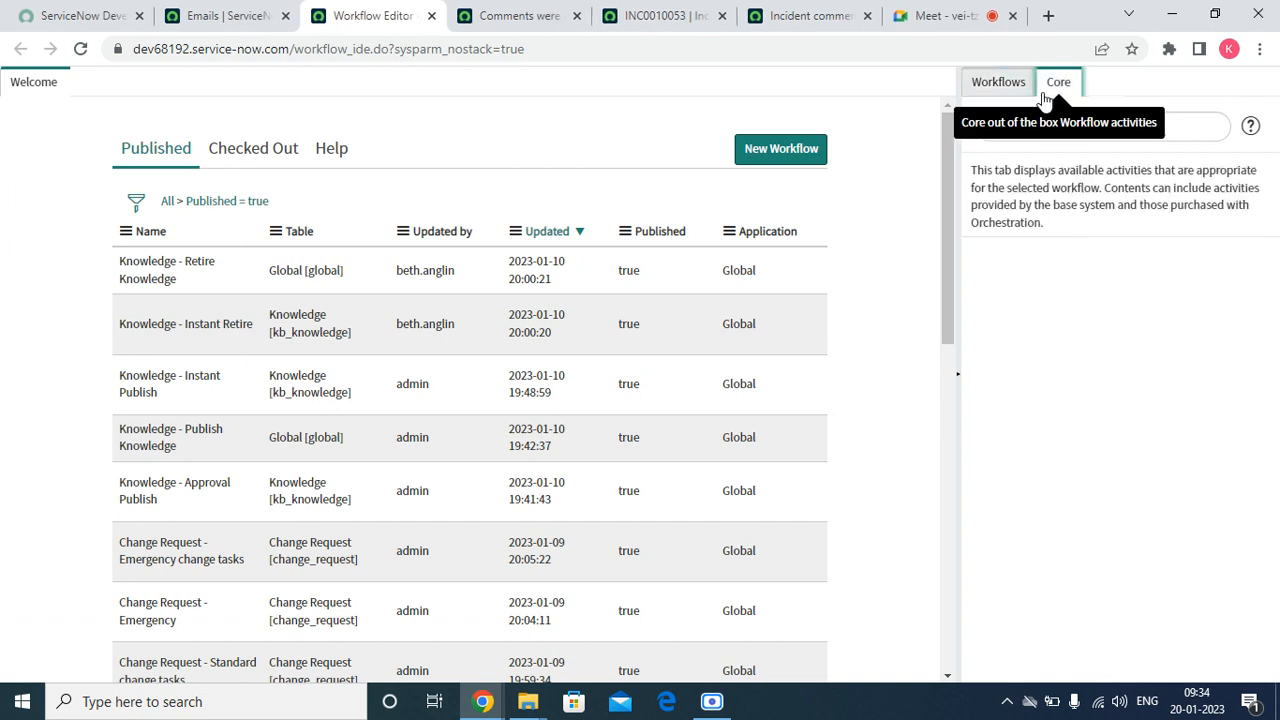
{"action": "left_click", "coordinate": [988, 92]}
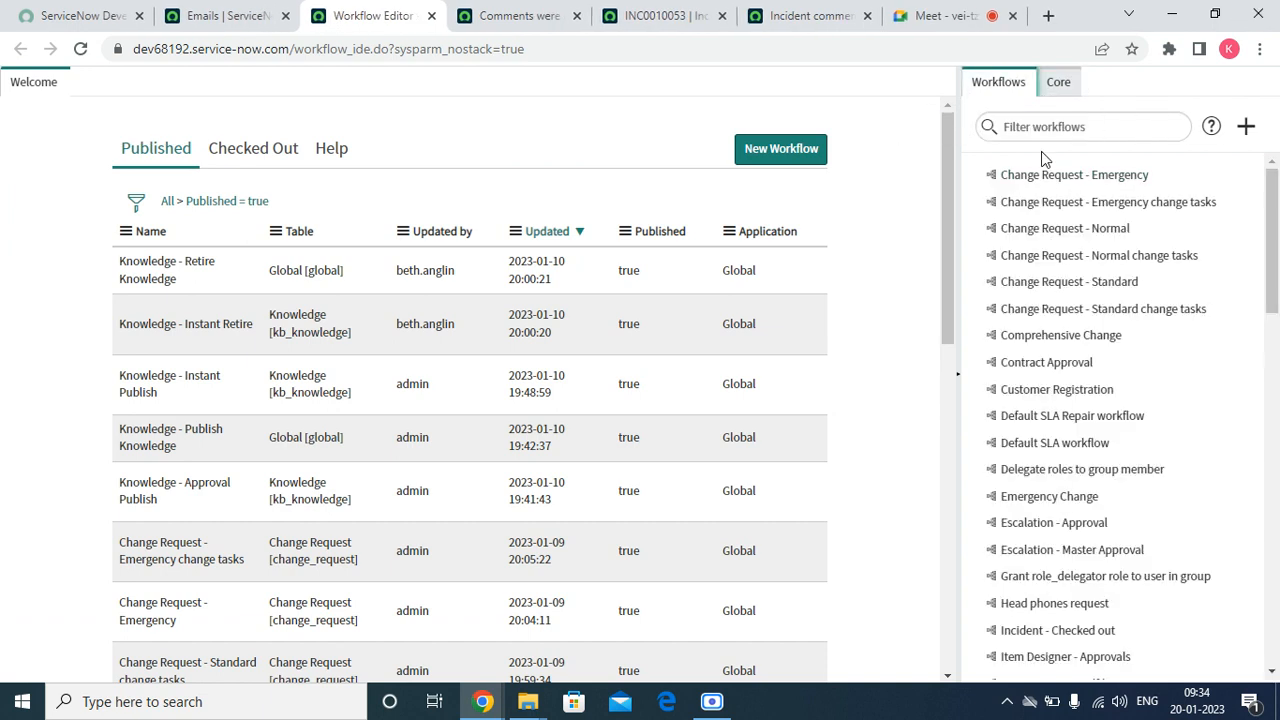
{"action": "left_click", "coordinate": [1038, 128]}
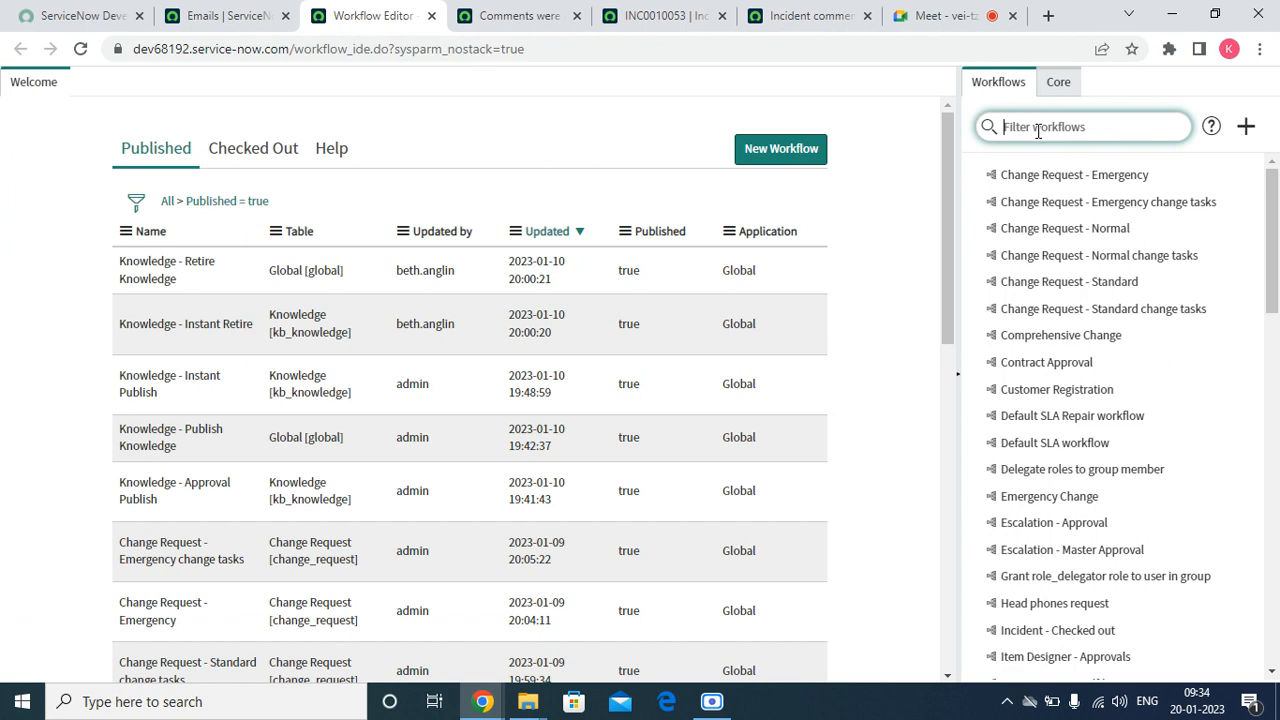
{"action": "type", "text": "head"}
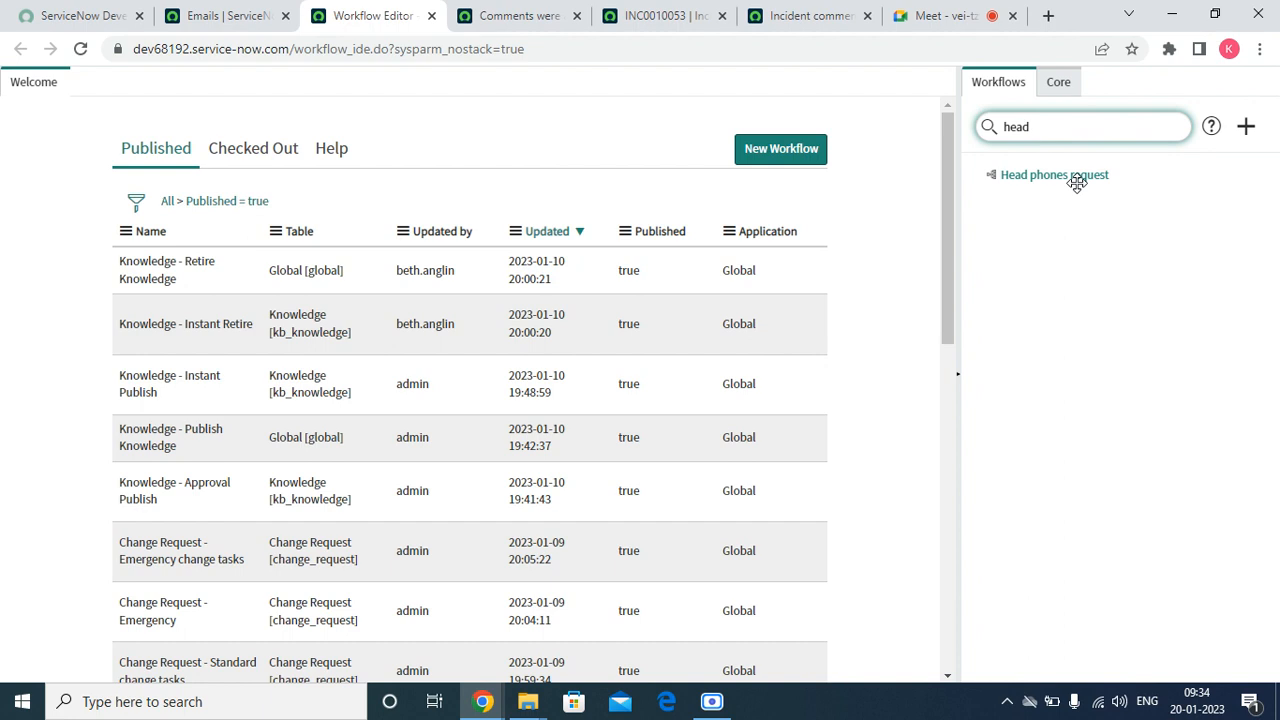
{"action": "left_click", "coordinate": [1021, 164]}
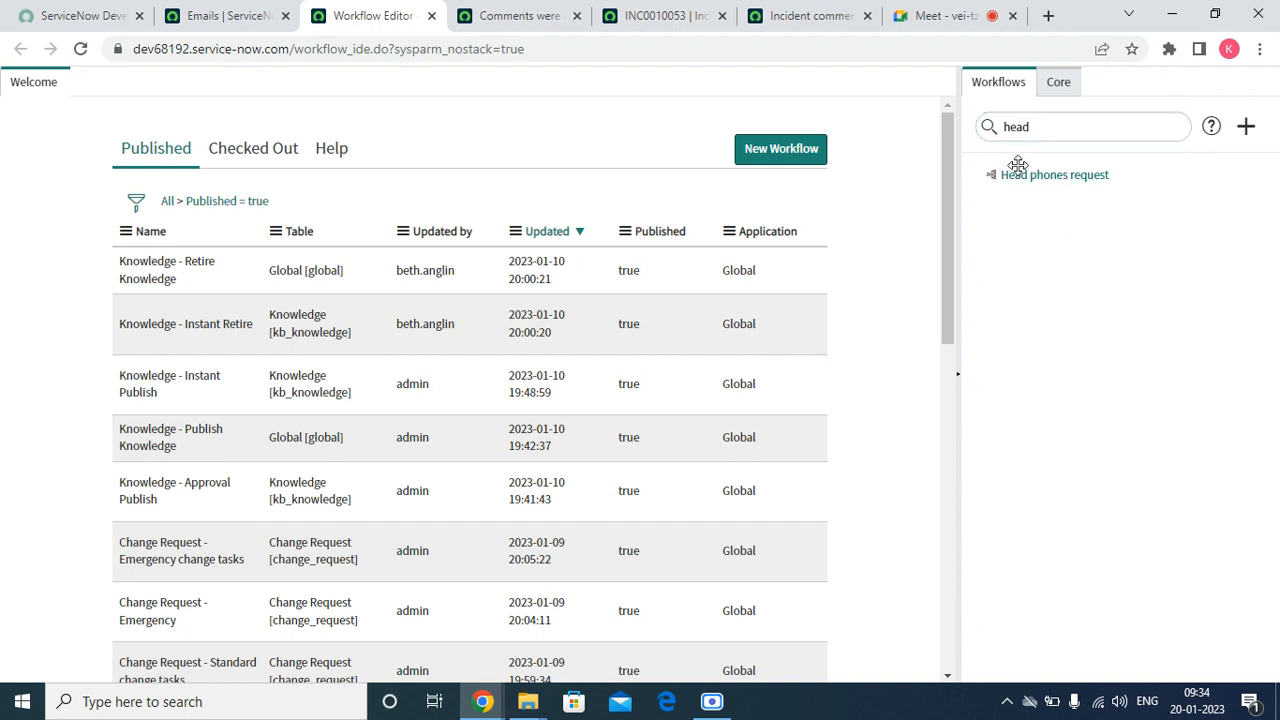
{"action": "left_click", "coordinate": [1017, 172]}
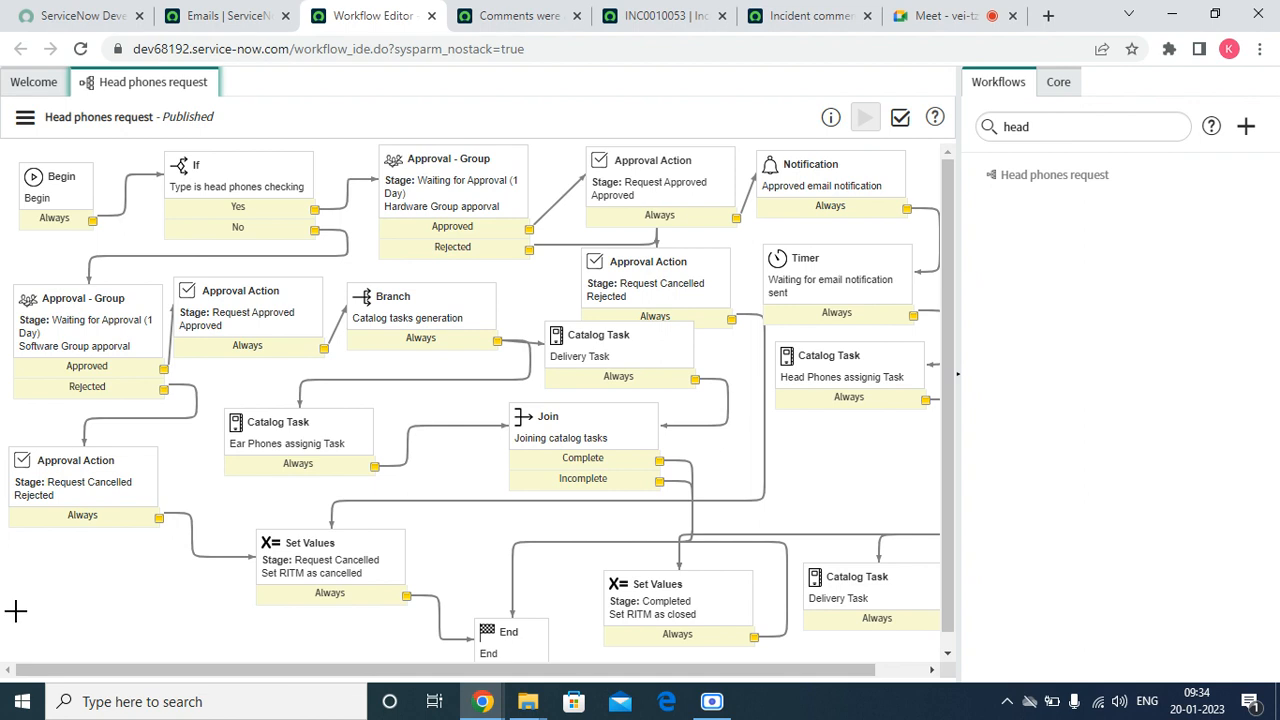
{"action": "left_click", "coordinate": [25, 118]}
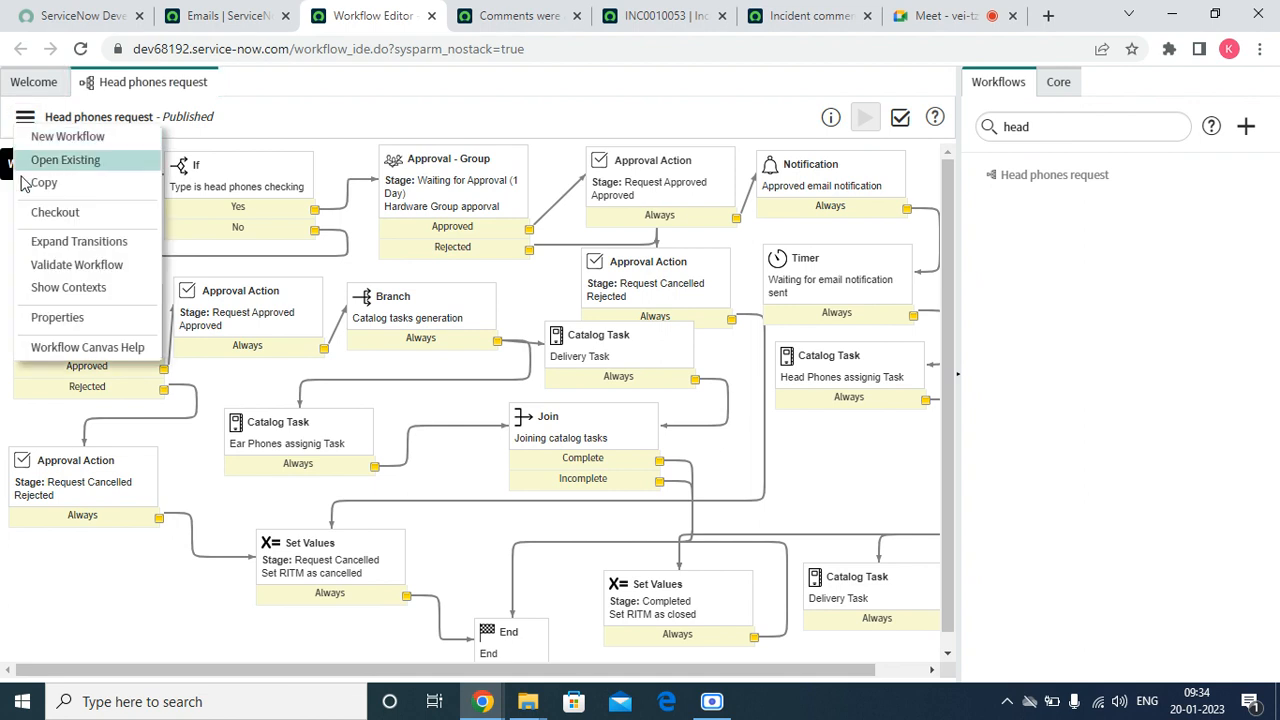
{"action": "left_click", "coordinate": [44, 213]}
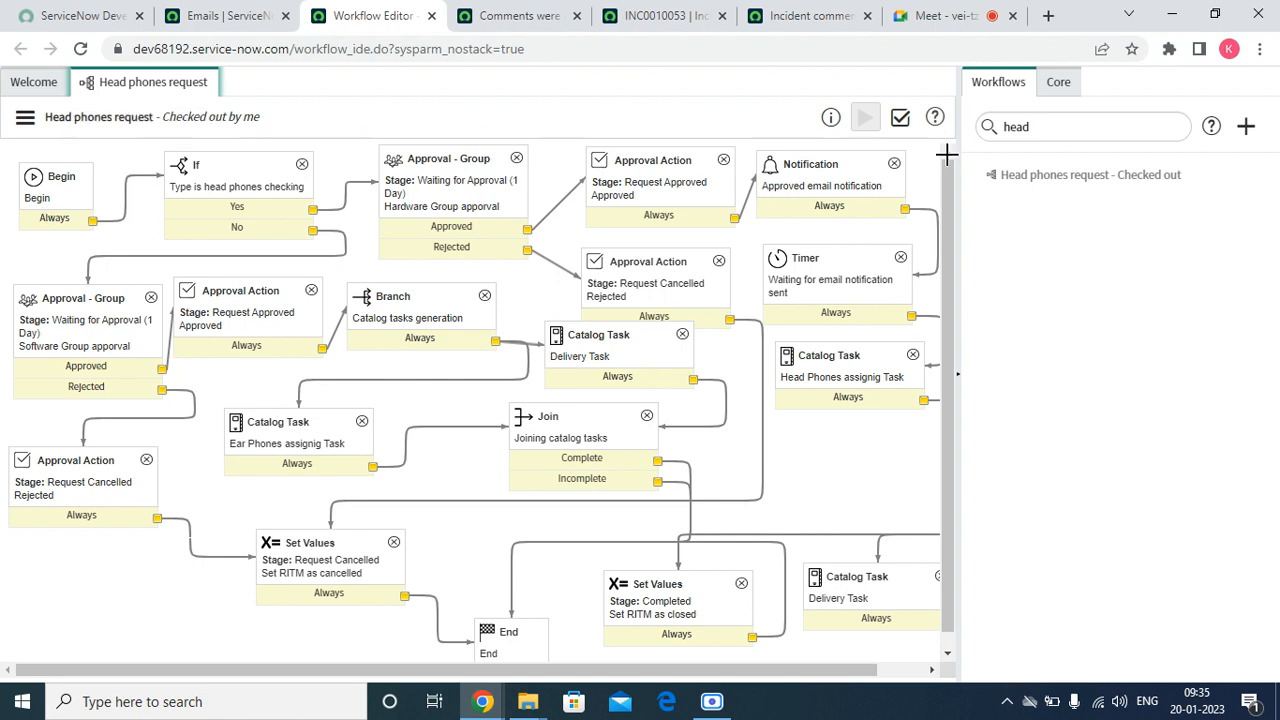
Clear the workflow filter and add a Create Event activity from the core Notifications activities to the Head phones request canvas
{"action": "double_click", "coordinate": [1078, 125]}
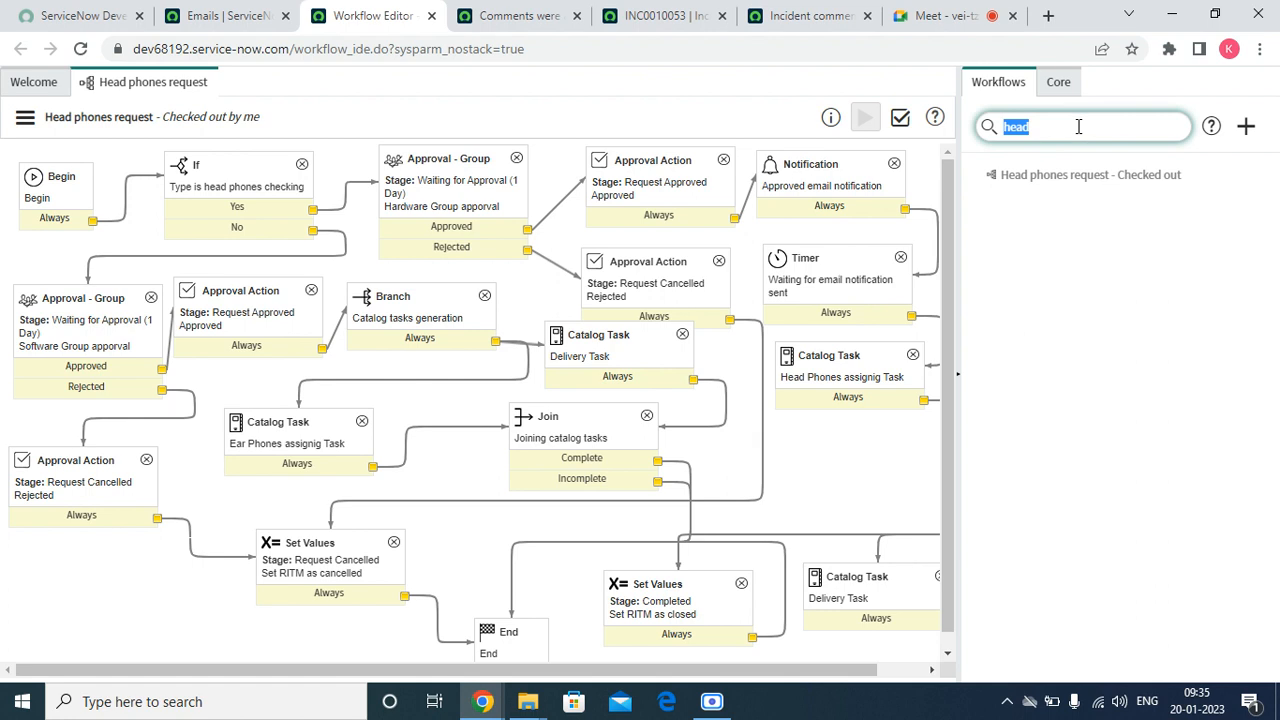
{"action": "key", "text": "BackSpace"}
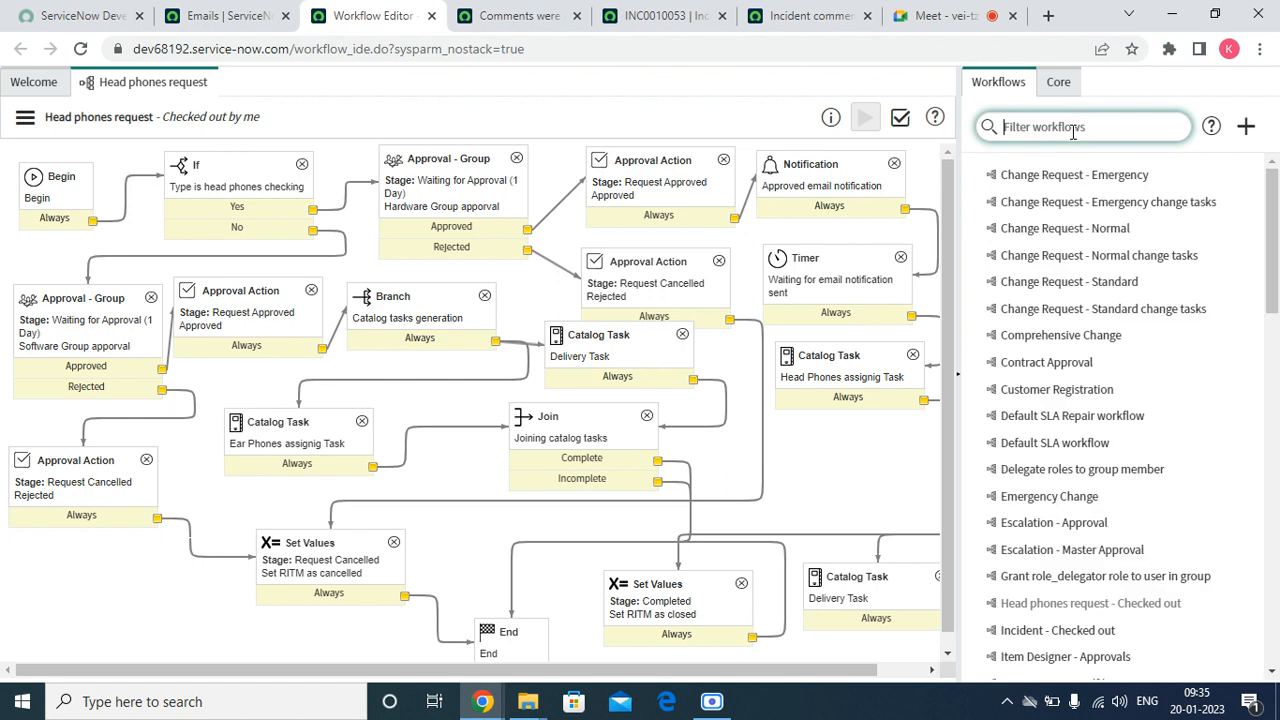
{"action": "left_click", "coordinate": [1060, 82]}
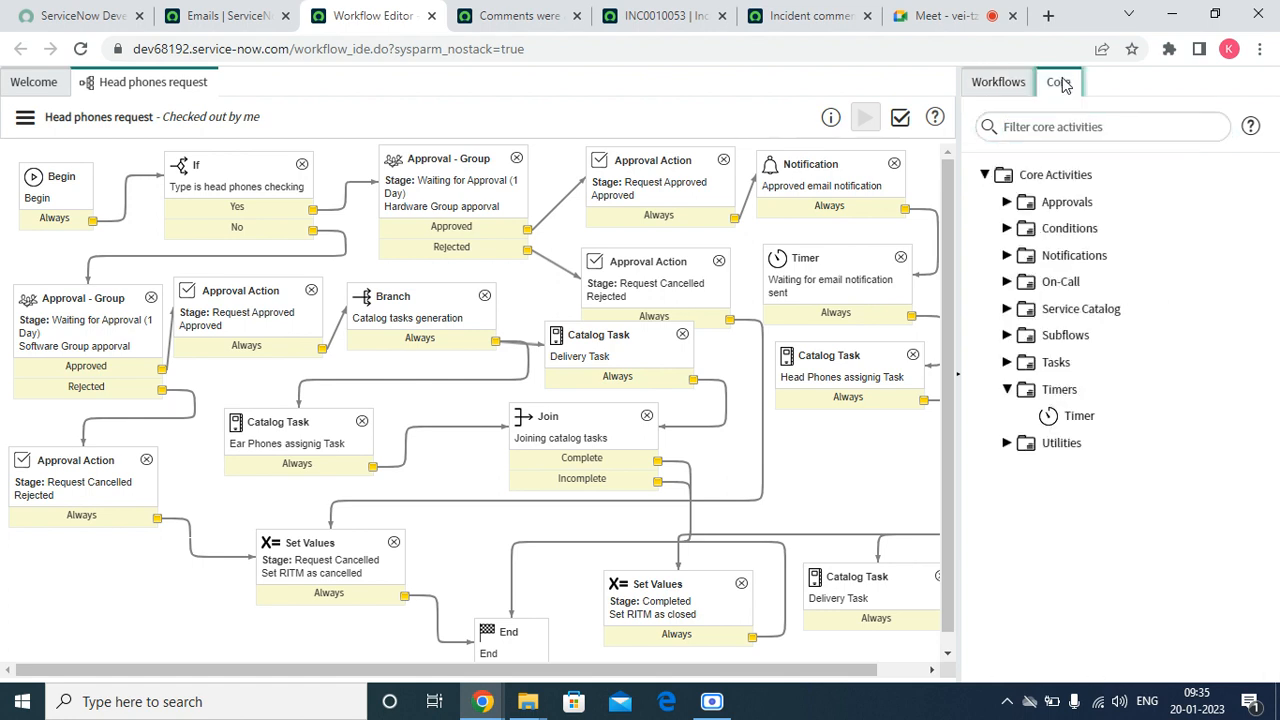
{"action": "left_click", "coordinate": [1006, 256]}
{"action": "mouse_move", "coordinate": [1086, 287]}
{"action": "left_mouse_down"}
{"action": "mouse_move", "coordinate": [451, 388]}
{"action": "mouse_move", "coordinate": [1098, 283]}
{"action": "left_mouse_up"}
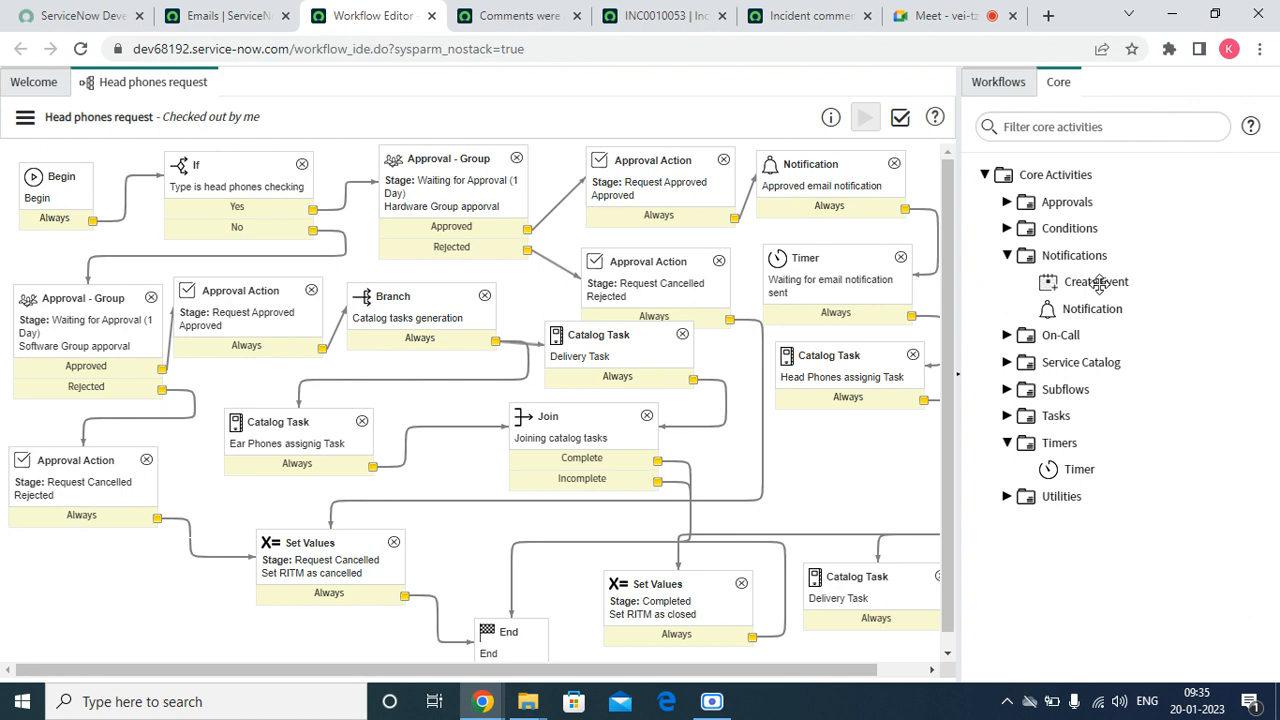
{"action": "mouse_move", "coordinate": [1081, 278]}
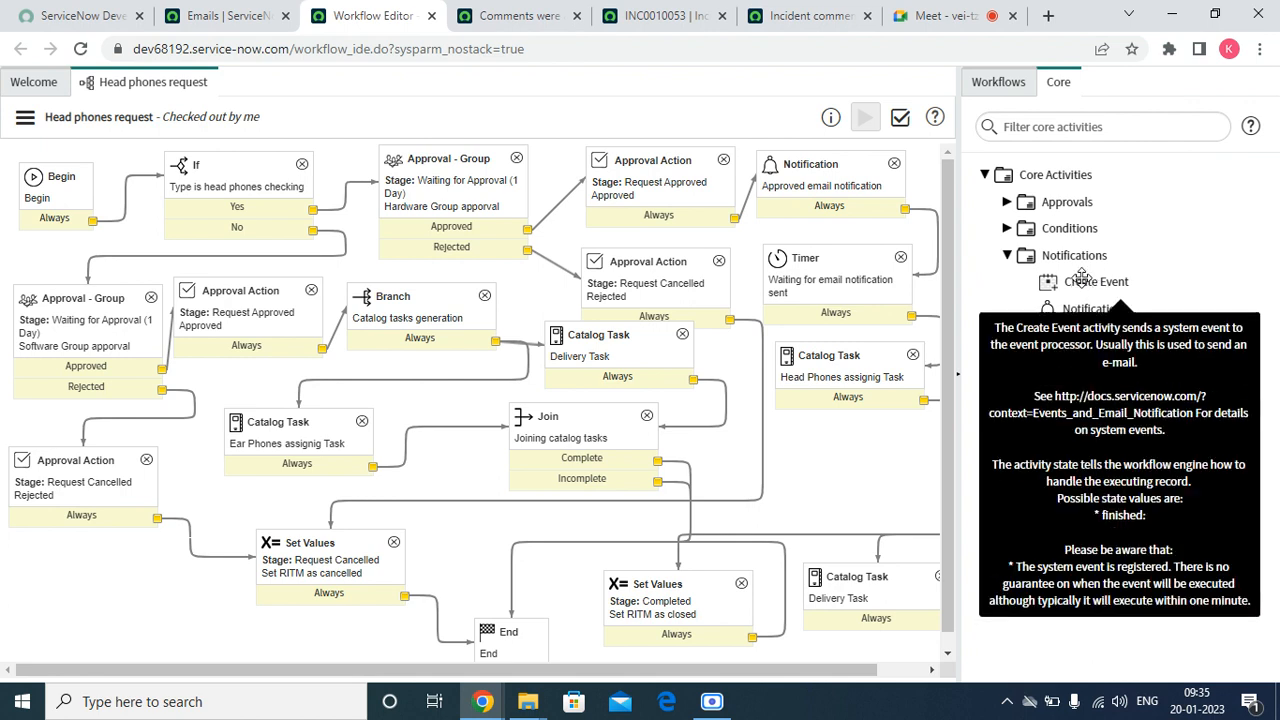
{"action": "left_click_drag", "start_coordinate": [1081, 278], "coordinate": [247, 502]}
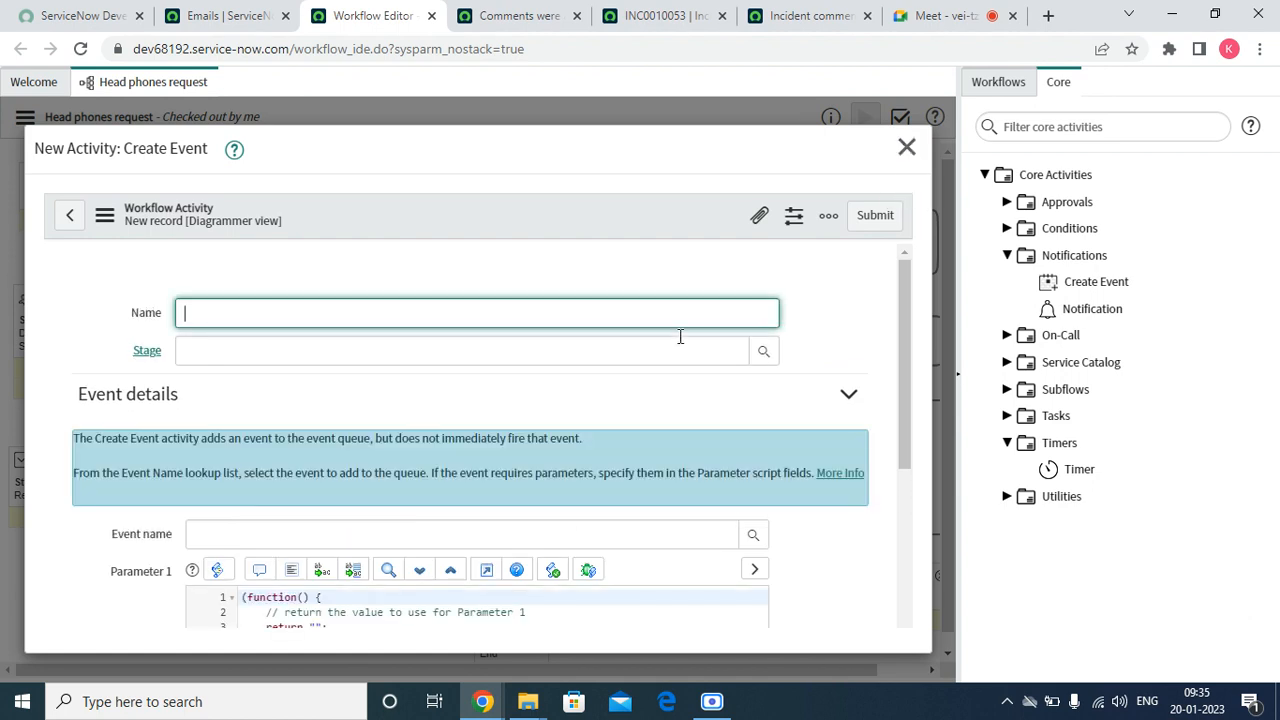
Open the event registry lookup for the new activity's event name and sort and search it by Event name
{"action": "left_click_drag", "start_coordinate": [910, 282], "coordinate": [910, 322]}
{"action": "left_click", "coordinate": [318, 544]}
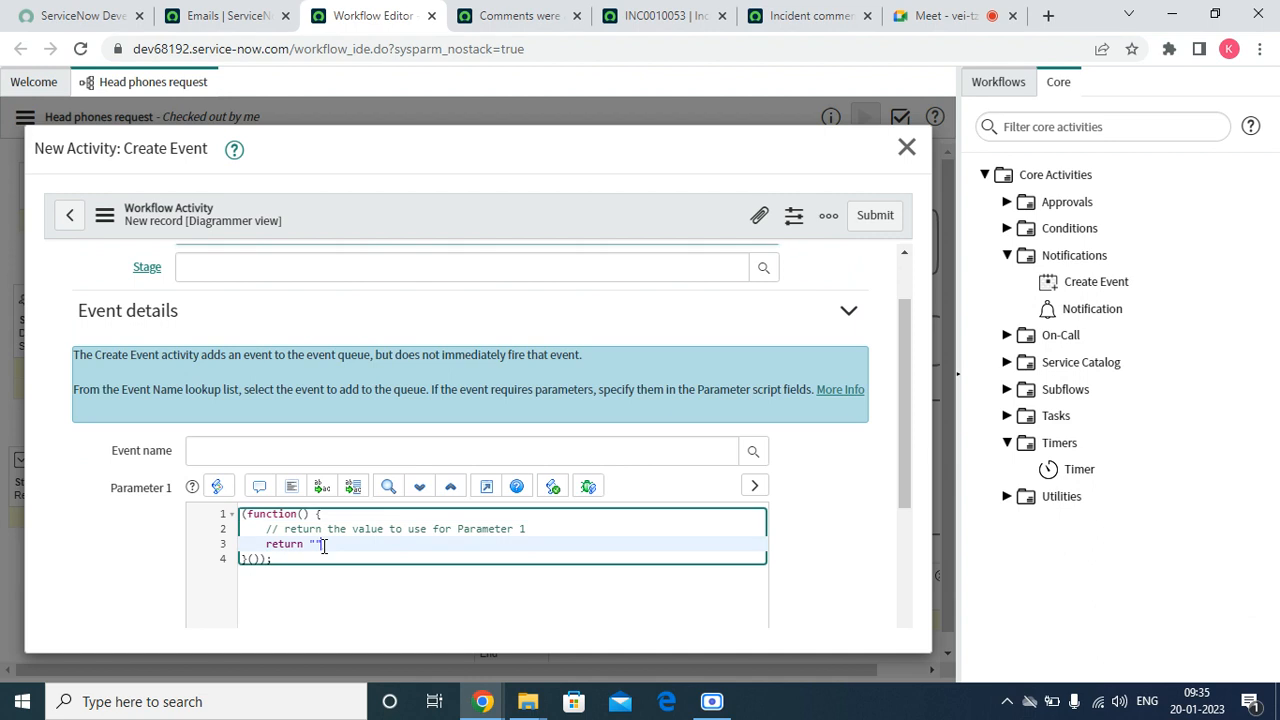
{"action": "left_click", "coordinate": [614, 446]}
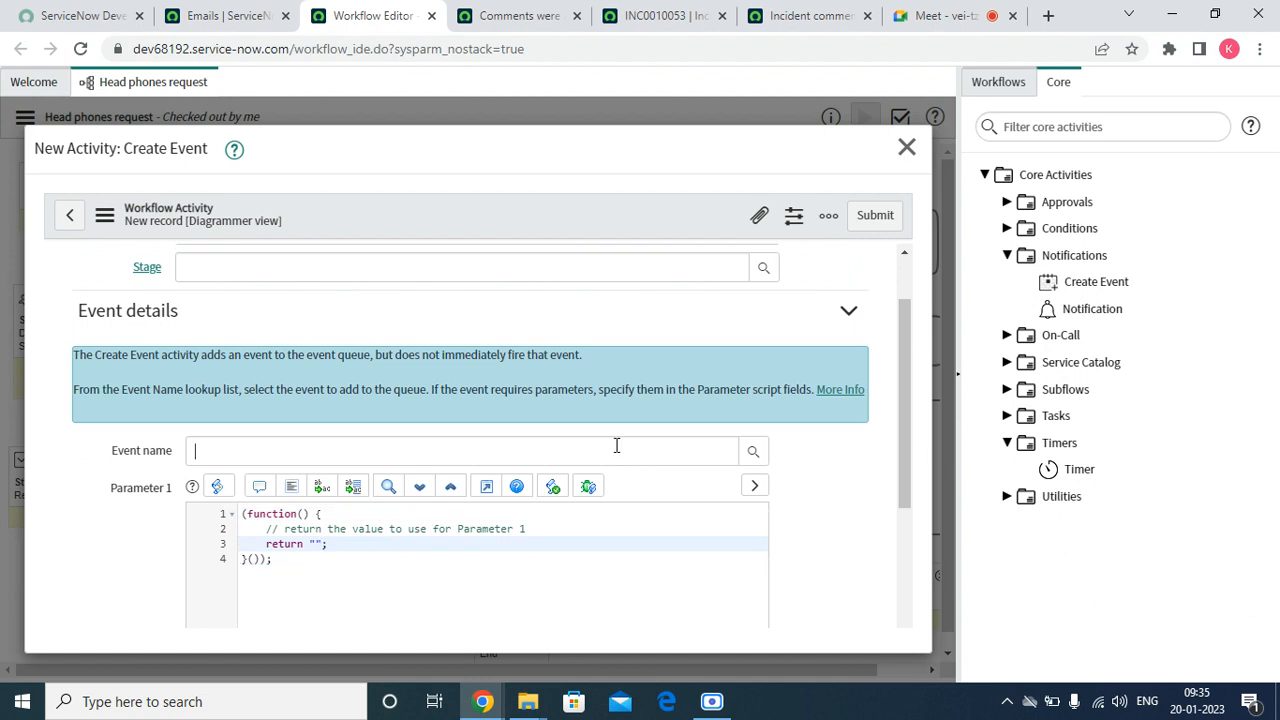
{"action": "left_click", "coordinate": [753, 452]}
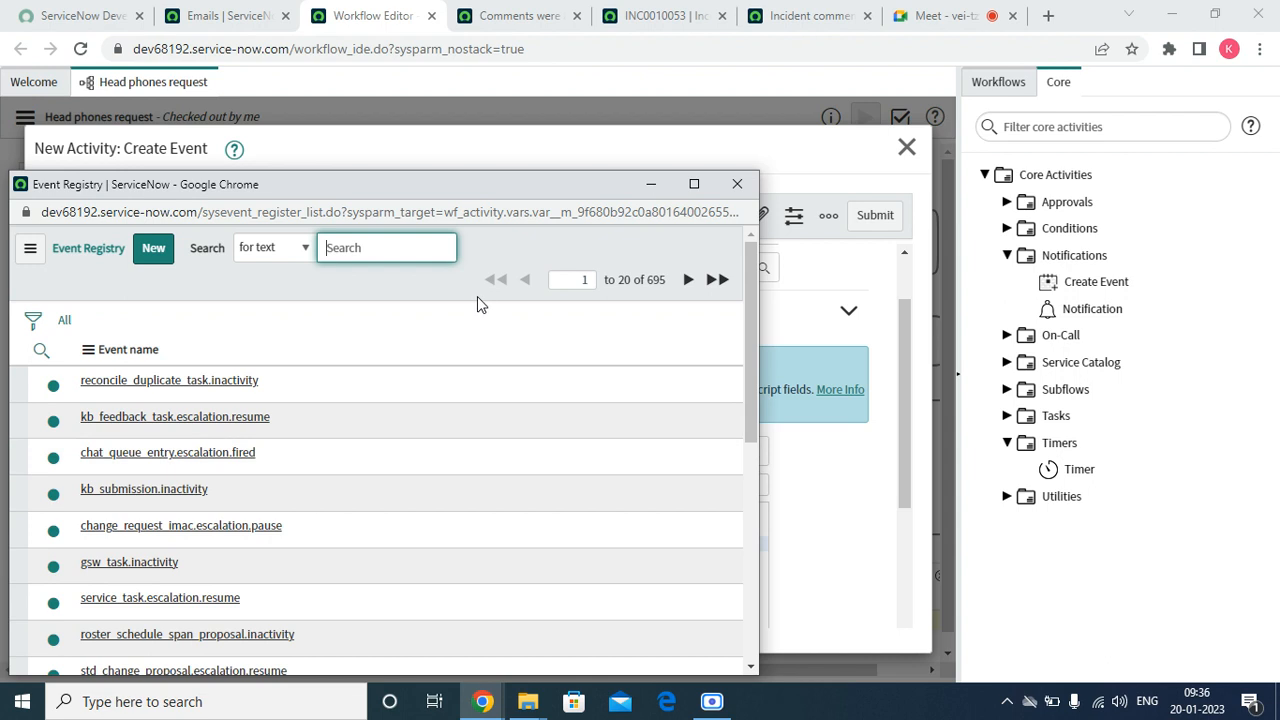
{"action": "scroll", "coordinate": [190, 578], "scroll_direction": "down", "scroll_amount": 2}
{"action": "scroll", "coordinate": [185, 570], "scroll_direction": "down", "scroll_amount": 4}
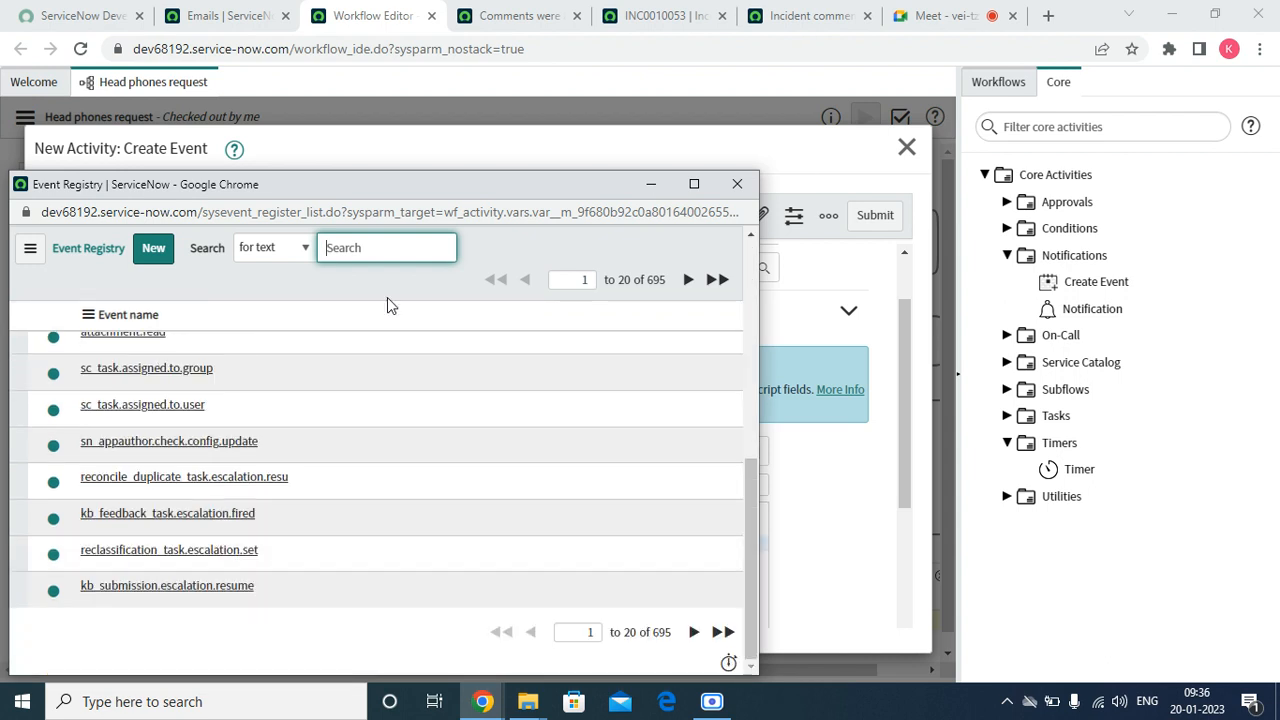
{"action": "scroll", "coordinate": [105, 428], "scroll_direction": "up", "scroll_amount": 3}
{"action": "scroll", "coordinate": [105, 428], "scroll_direction": "up", "scroll_amount": 5}
{"action": "right_click", "coordinate": [122, 349]}
{"action": "left_click", "coordinate": [132, 355]}
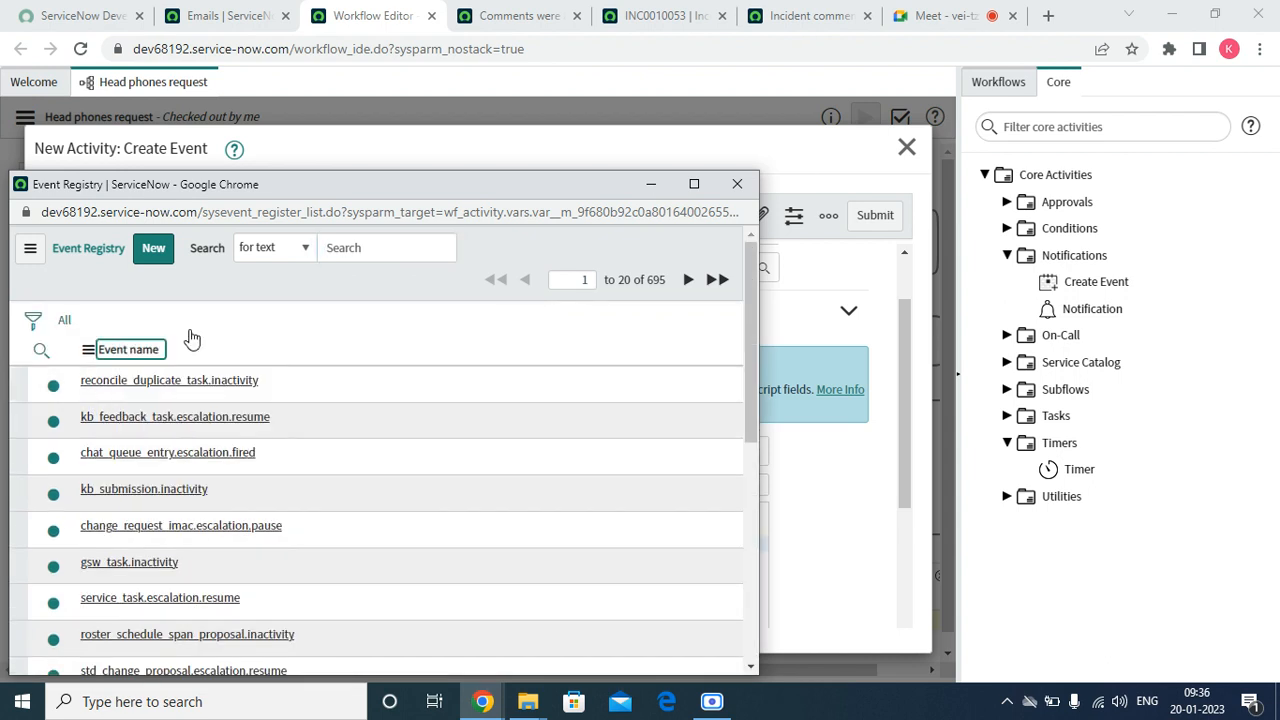
{"action": "left_click", "coordinate": [303, 248]}
{"action": "left_click", "coordinate": [305, 250]}
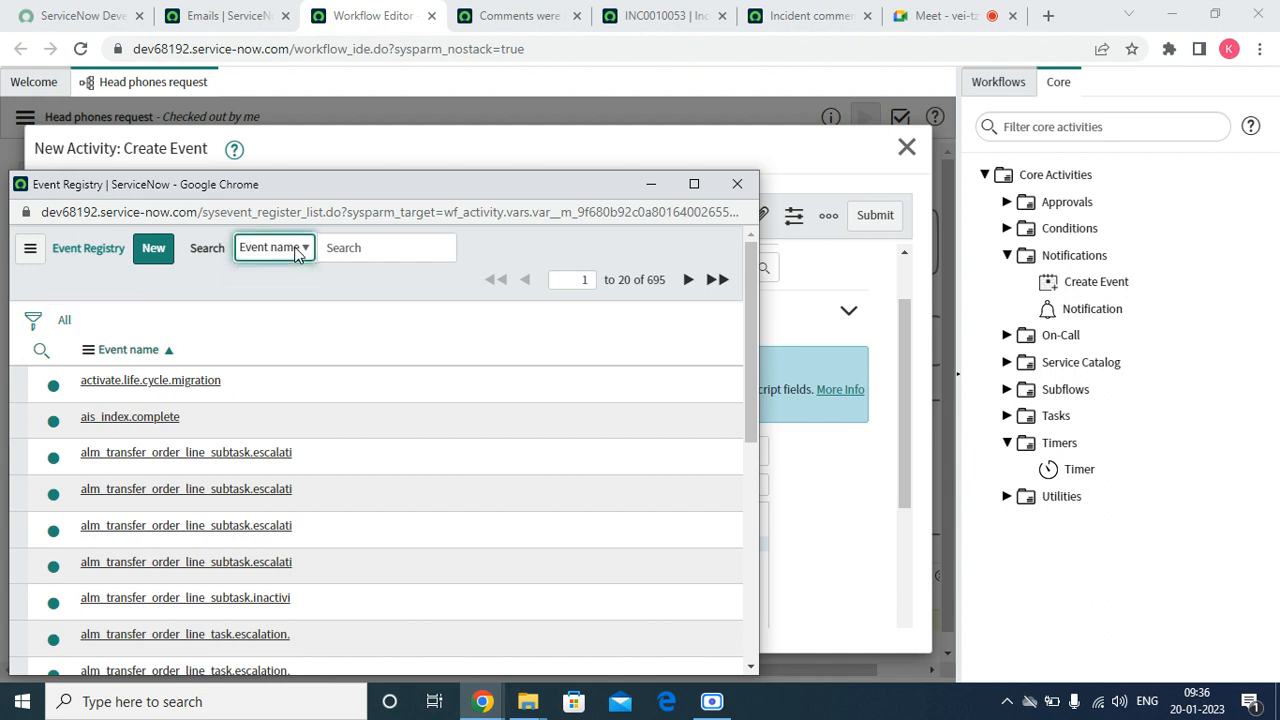
Search the event registry for "*inc" and choose incident.comments as the Create Event activity's event
{"action": "left_click", "coordinate": [347, 250]}
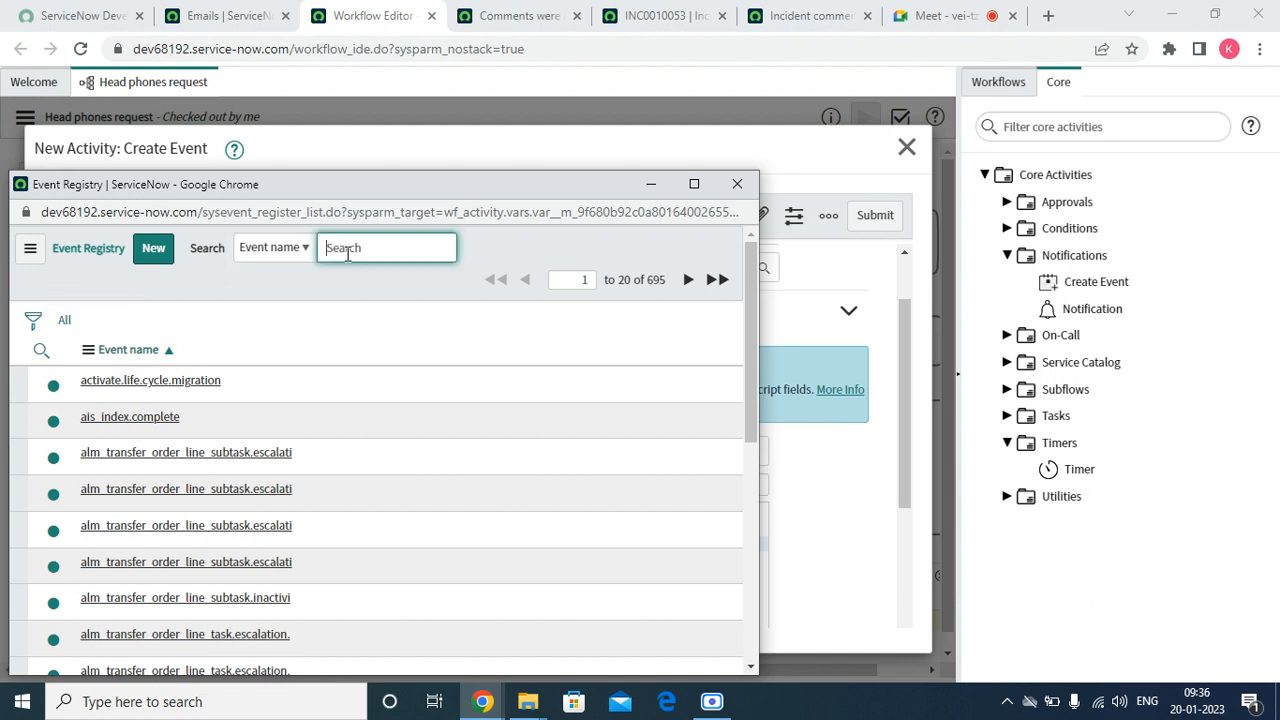
{"action": "type", "text": "*inc"}
{"action": "key", "text": "BackSpace"}
{"action": "key", "text": "BackSpace"}
{"action": "key", "text": "BackSpace"}
{"action": "key", "text": "BackSpace"}
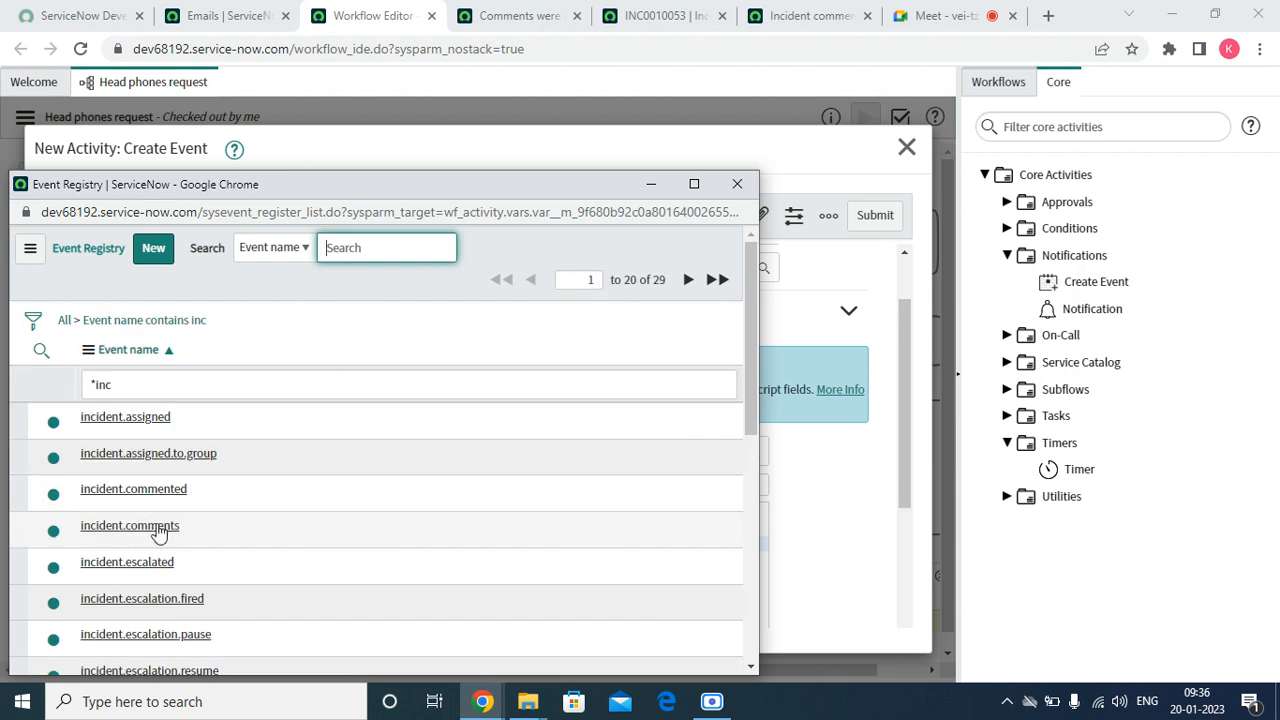
{"action": "left_click", "coordinate": [130, 526]}
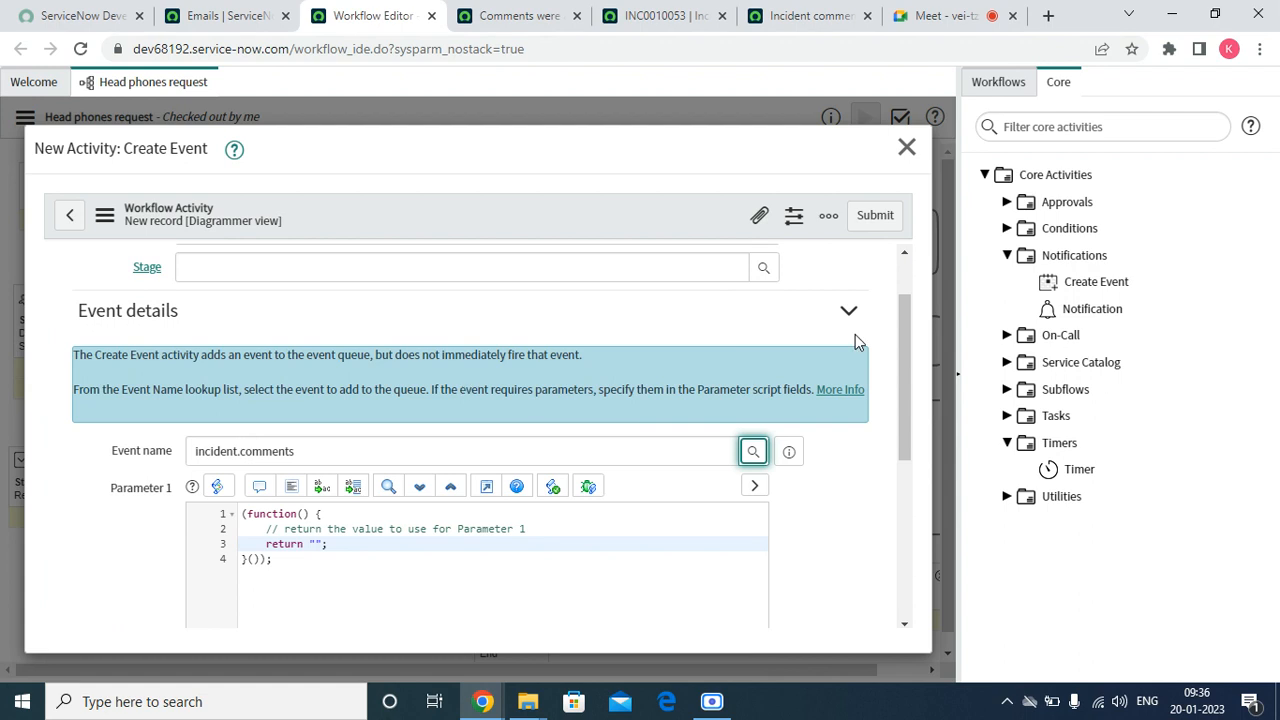
Review the Parameter 1 script of the Create Event activity and close the activity form without submitting it
{"action": "left_click_drag", "start_coordinate": [899, 336], "coordinate": [886, 414]}
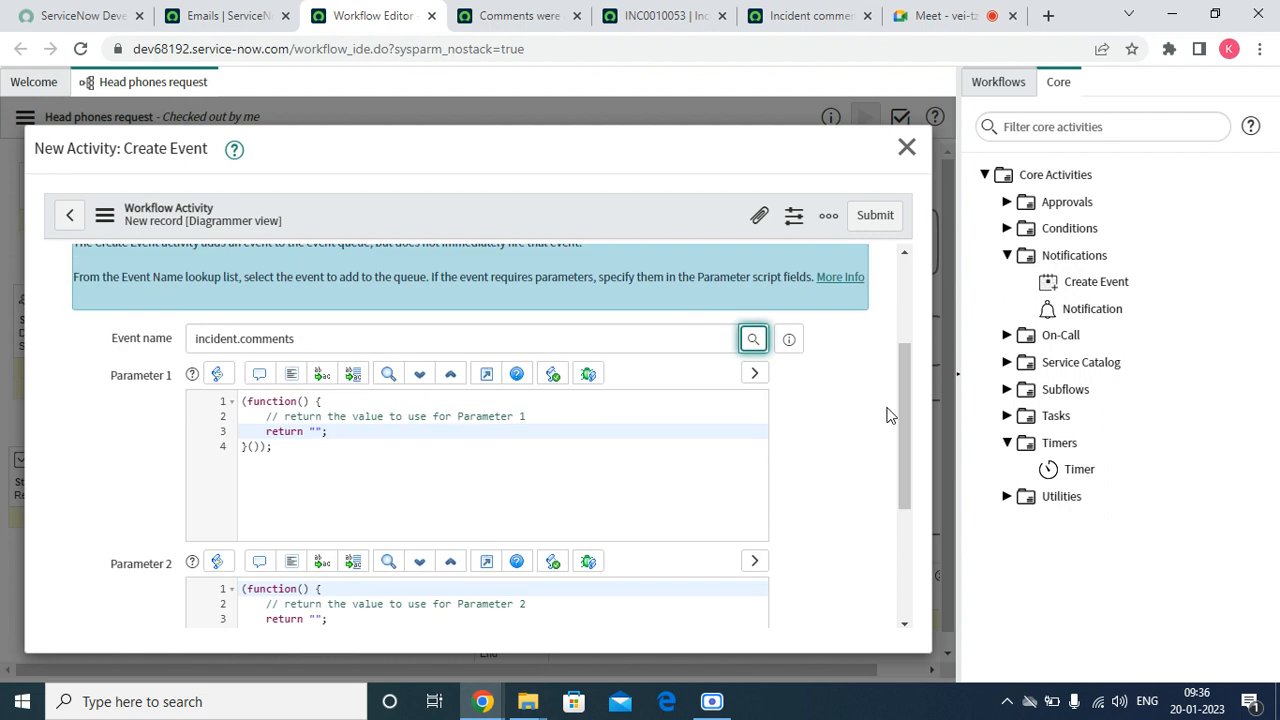
{"action": "left_click", "coordinate": [406, 433]}
{"action": "left_click", "coordinate": [527, 415]}
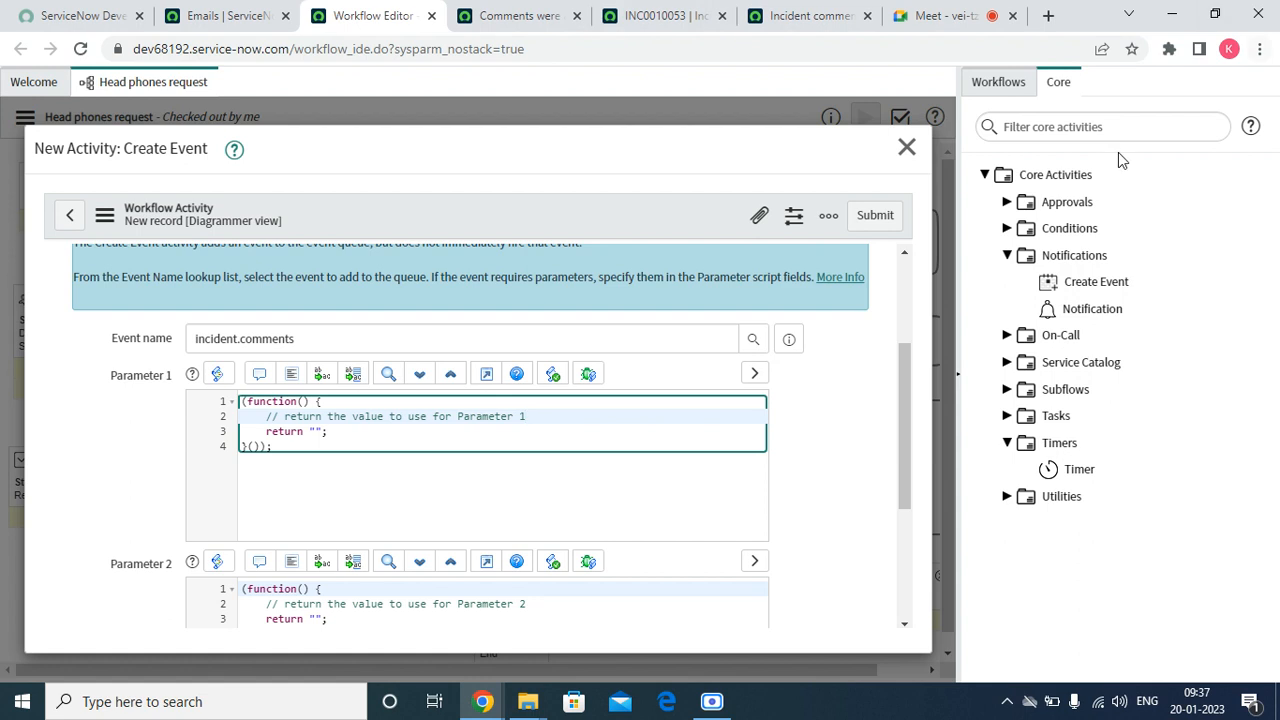
{"action": "left_click", "coordinate": [906, 146]}
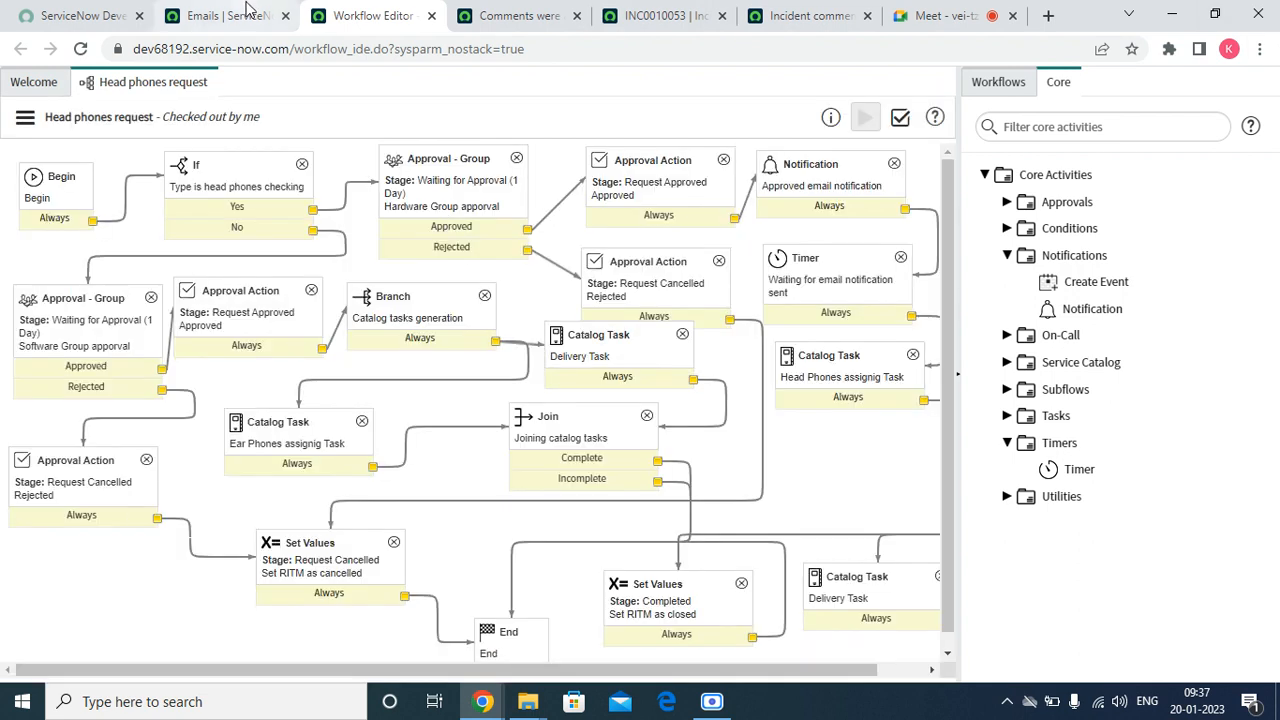
Close the INC0010053 incident page and the comments notification page, keeping the incident comments business rule page open
{"action": "left_click", "coordinate": [908, 20]}
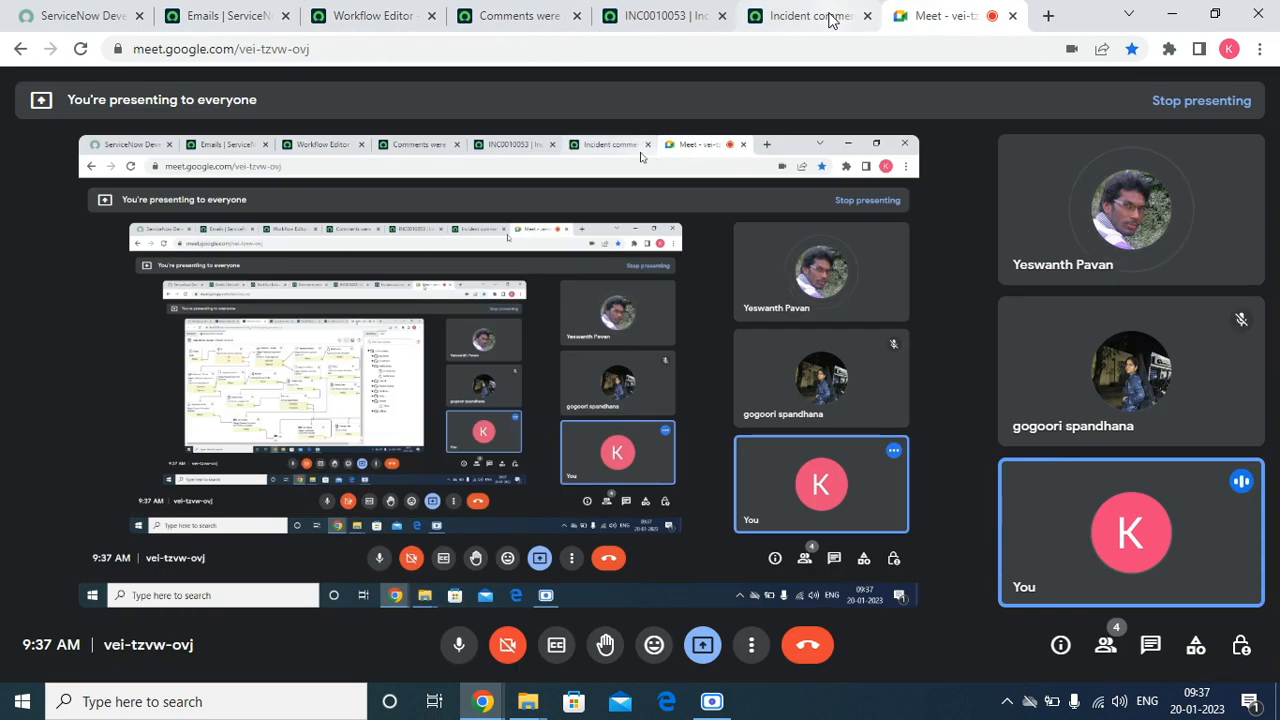
{"action": "left_click", "coordinate": [815, 16]}
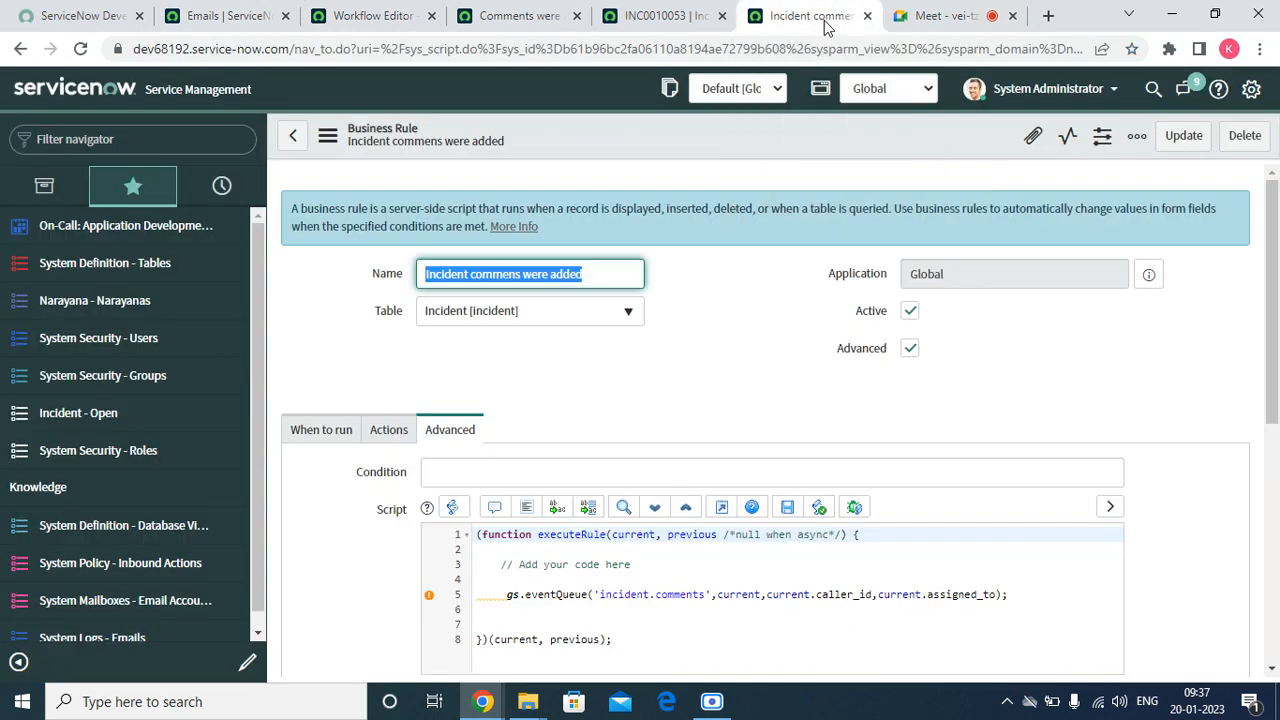
{"action": "left_click", "coordinate": [697, 20]}
{"action": "left_click", "coordinate": [722, 17]}
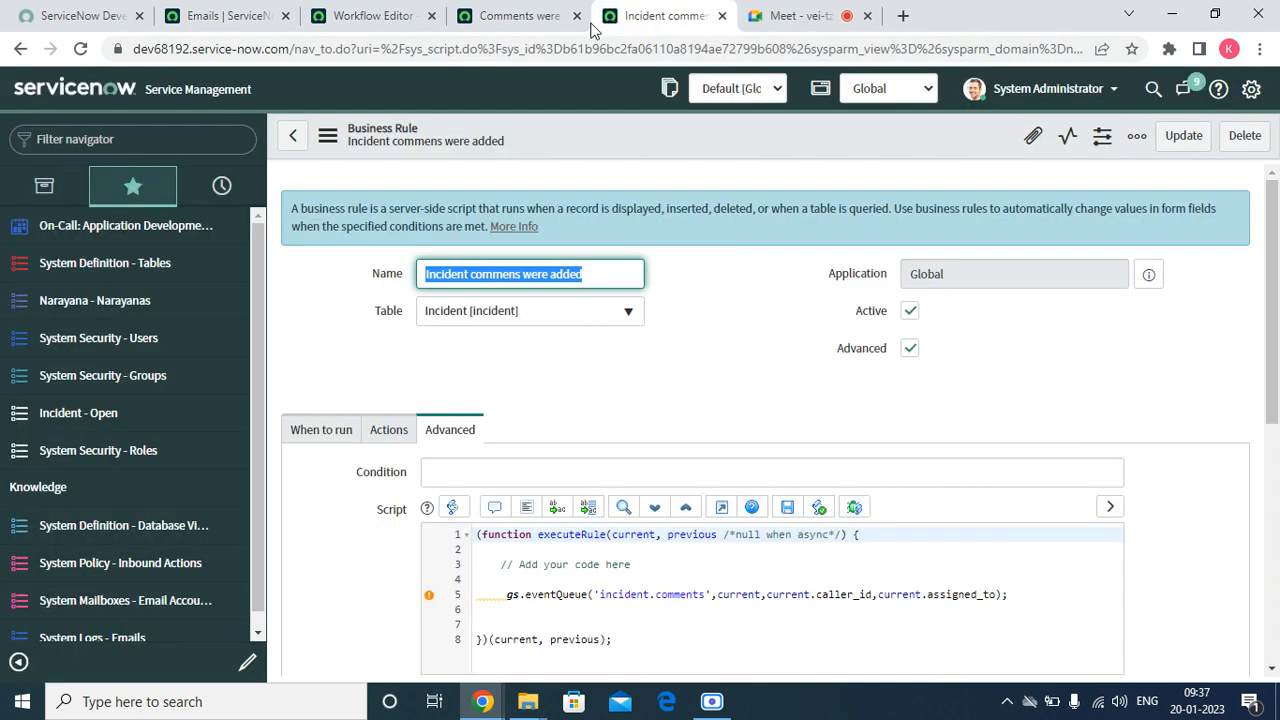
{"action": "left_click", "coordinate": [531, 18]}
{"action": "left_click", "coordinate": [577, 16]}
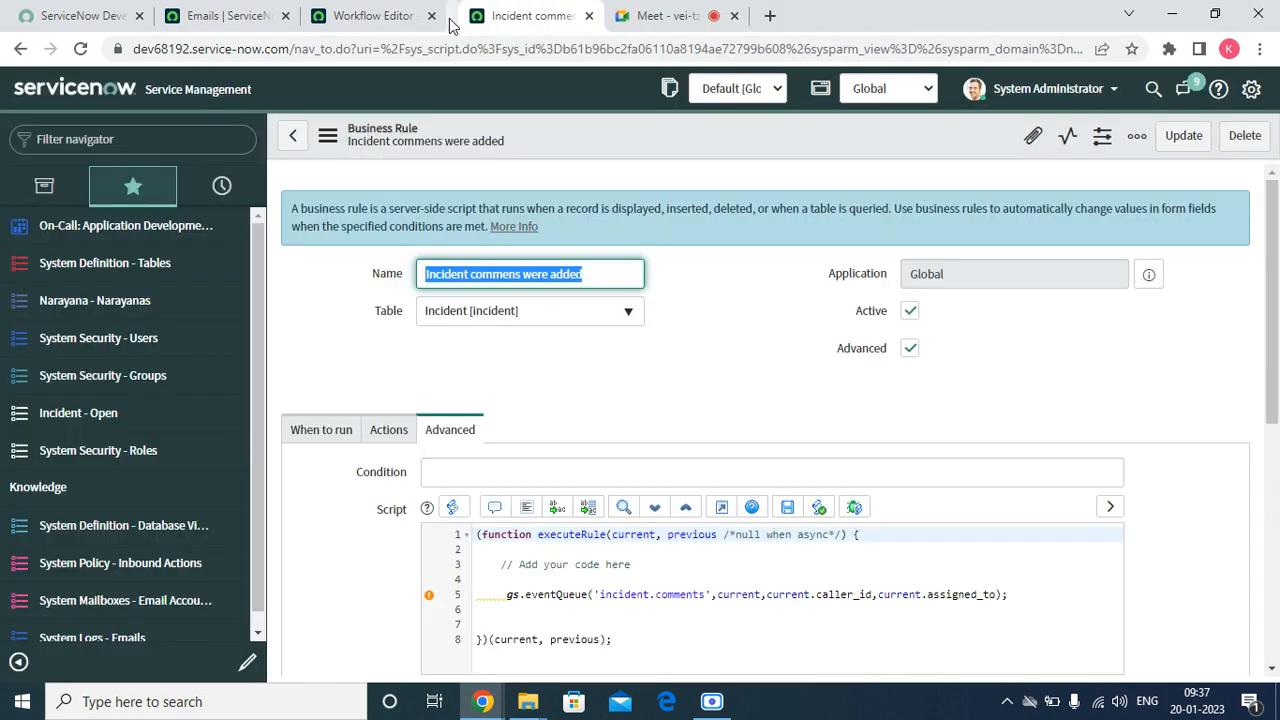
From the Emails page, filter the navigator for "events" and open the Events list under System Logs
{"action": "left_click", "coordinate": [224, 22]}
{"action": "left_click", "coordinate": [140, 138]}
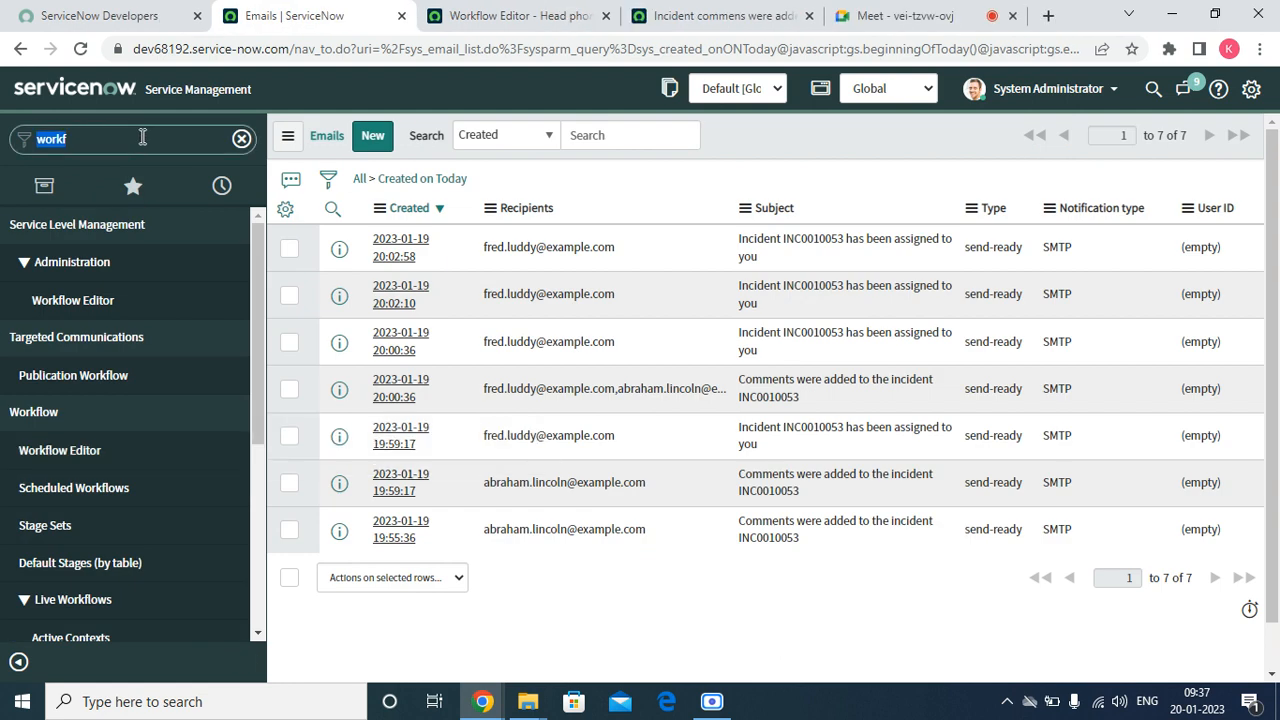
{"action": "type", "text": "event"}
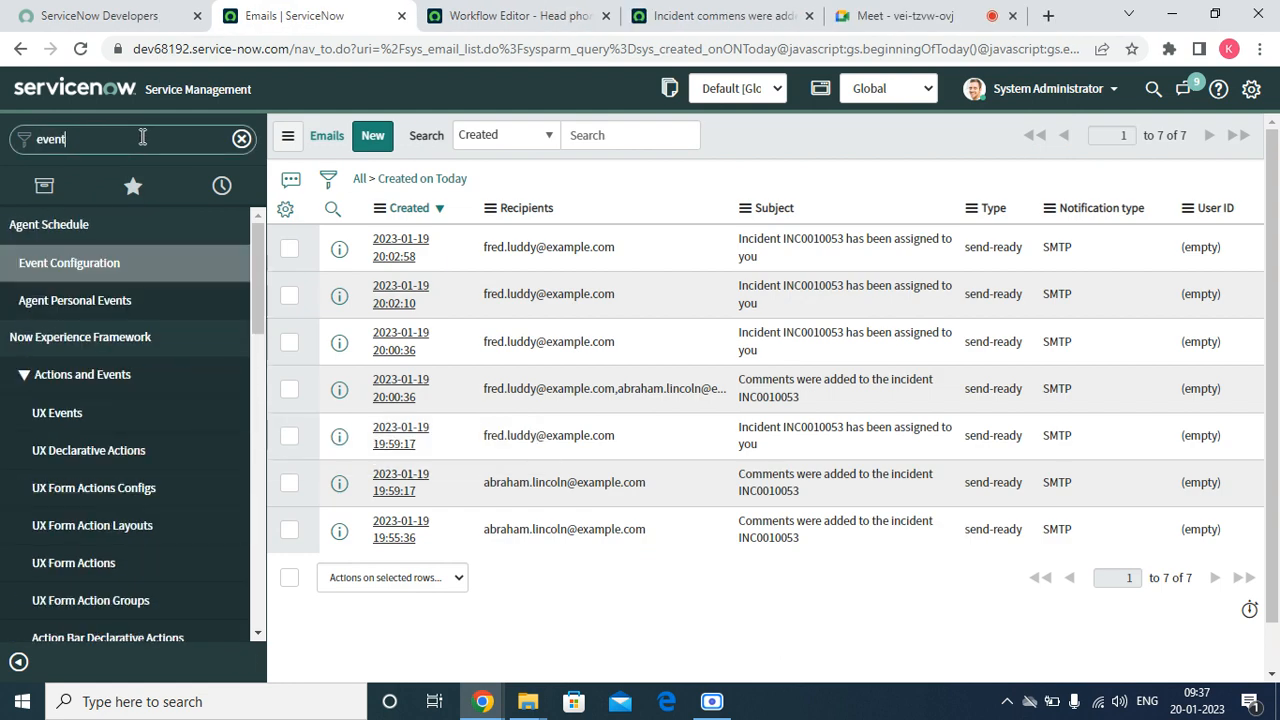
{"action": "type", "text": "s"}
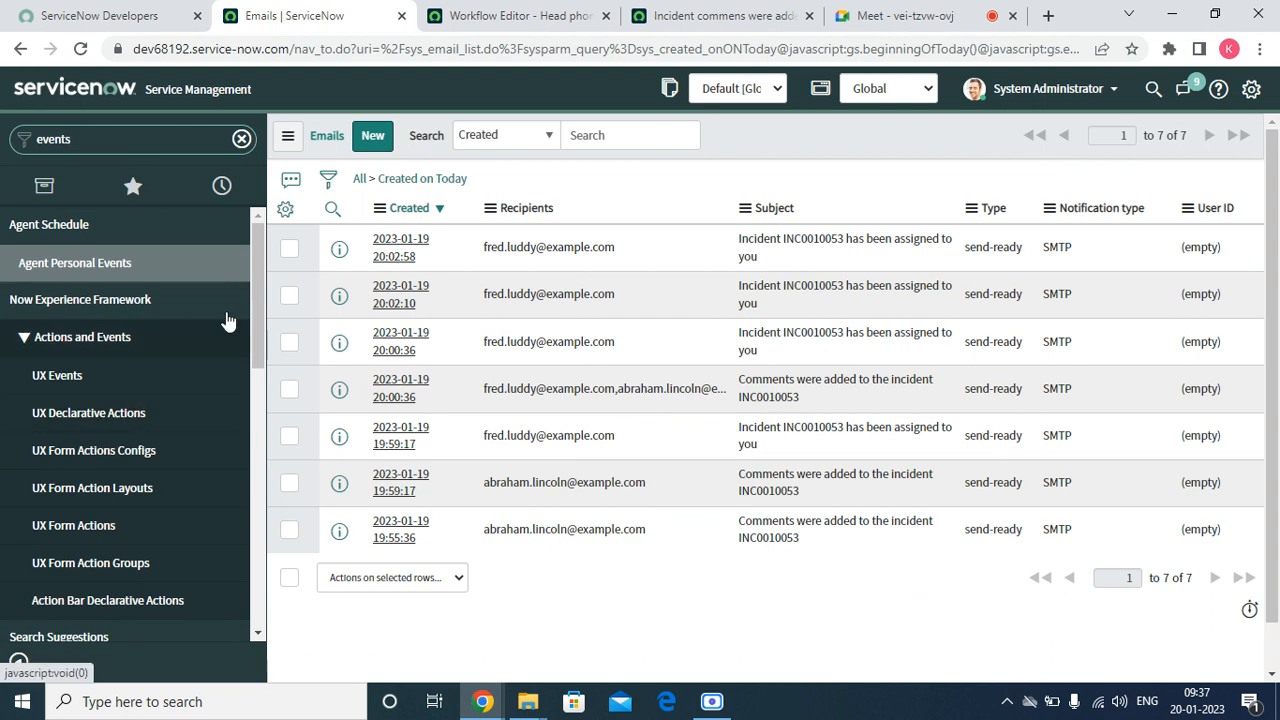
{"action": "scroll", "coordinate": [244, 377], "scroll_direction": "down", "scroll_amount": 5}
{"action": "scroll", "coordinate": [244, 377], "scroll_direction": "down", "scroll_amount": 5}
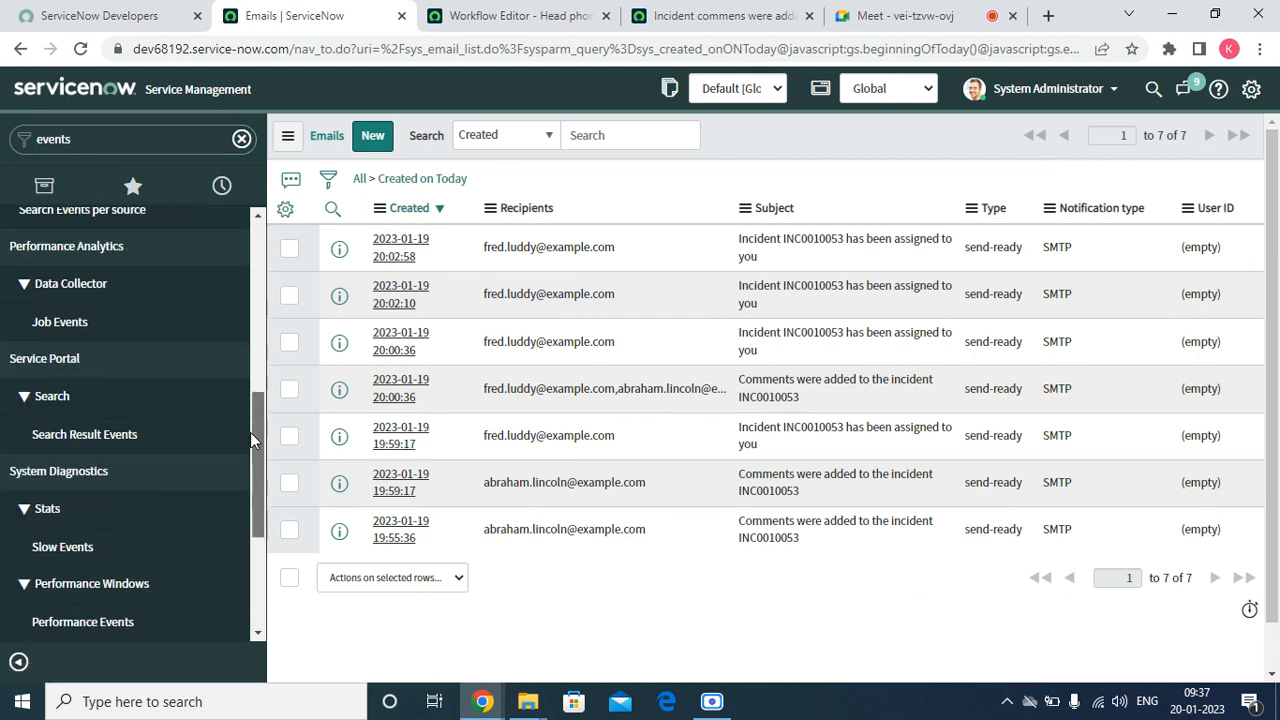
{"action": "scroll", "coordinate": [251, 516], "scroll_direction": "down", "scroll_amount": 1}
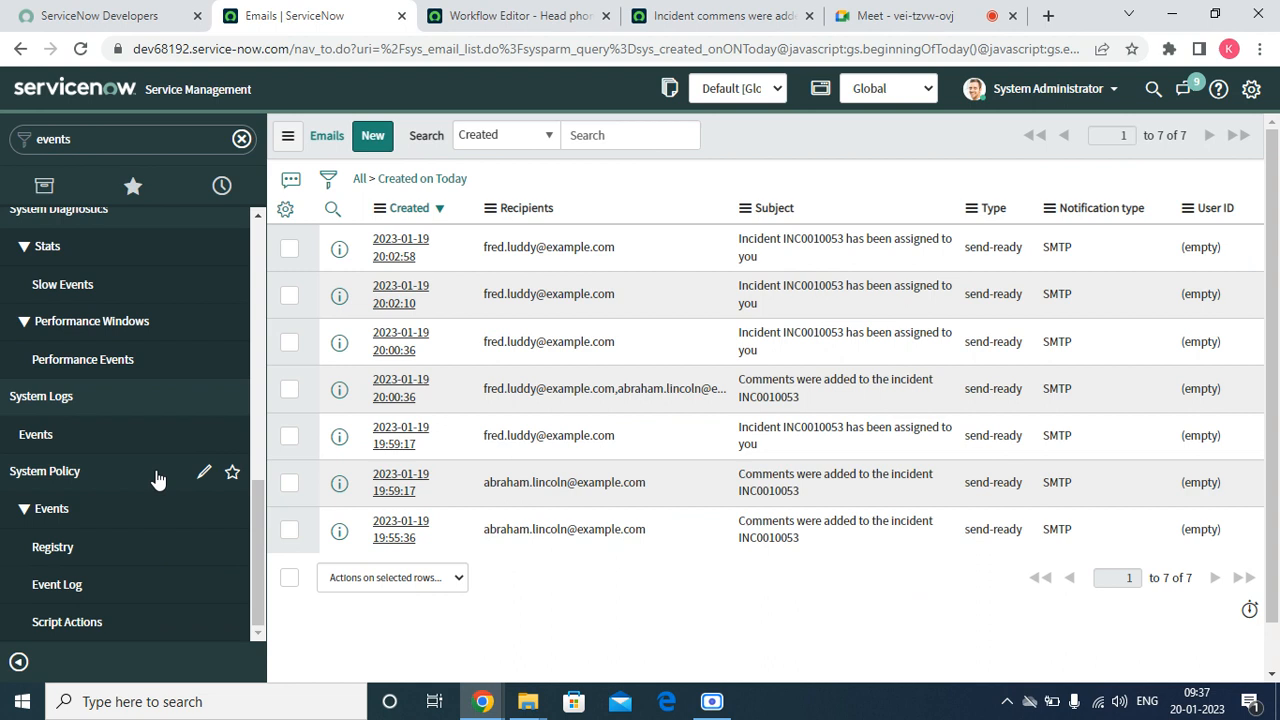
{"action": "left_click", "coordinate": [48, 439]}
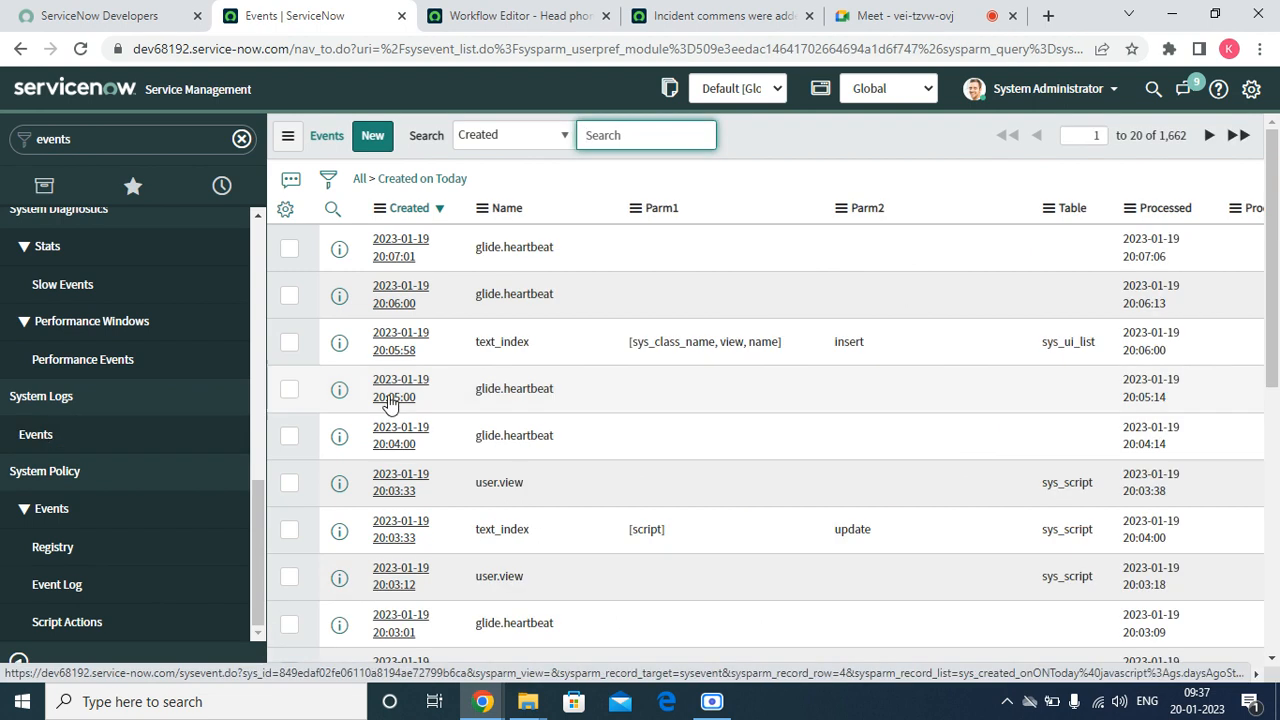
Sort today's events by processed time in descending order and look through them for the incident events
{"action": "left_click", "coordinate": [1150, 209]}
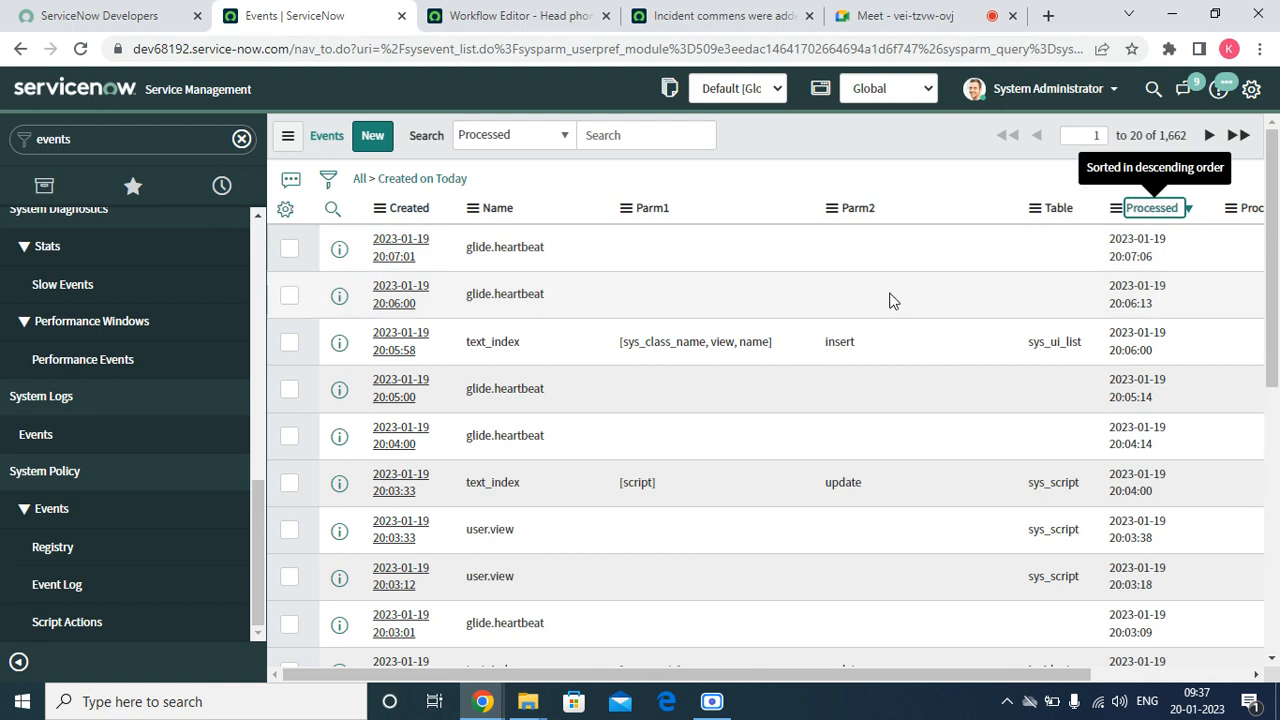
{"action": "scroll", "coordinate": [522, 425], "scroll_direction": "down", "scroll_amount": 1}
{"action": "scroll", "coordinate": [522, 425], "scroll_direction": "down", "scroll_amount": 5}
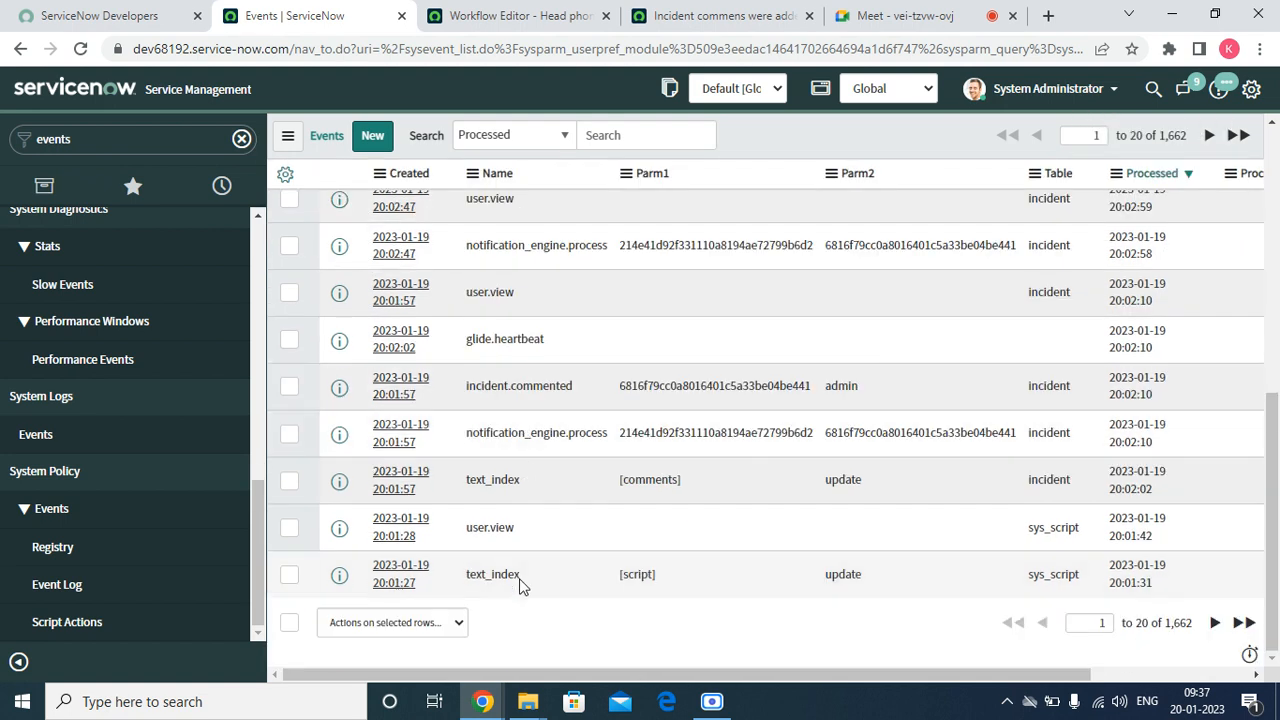
{"action": "scroll", "coordinate": [518, 572], "scroll_direction": "up", "scroll_amount": 5}
{"action": "scroll", "coordinate": [520, 566], "scroll_direction": "down", "scroll_amount": 5}
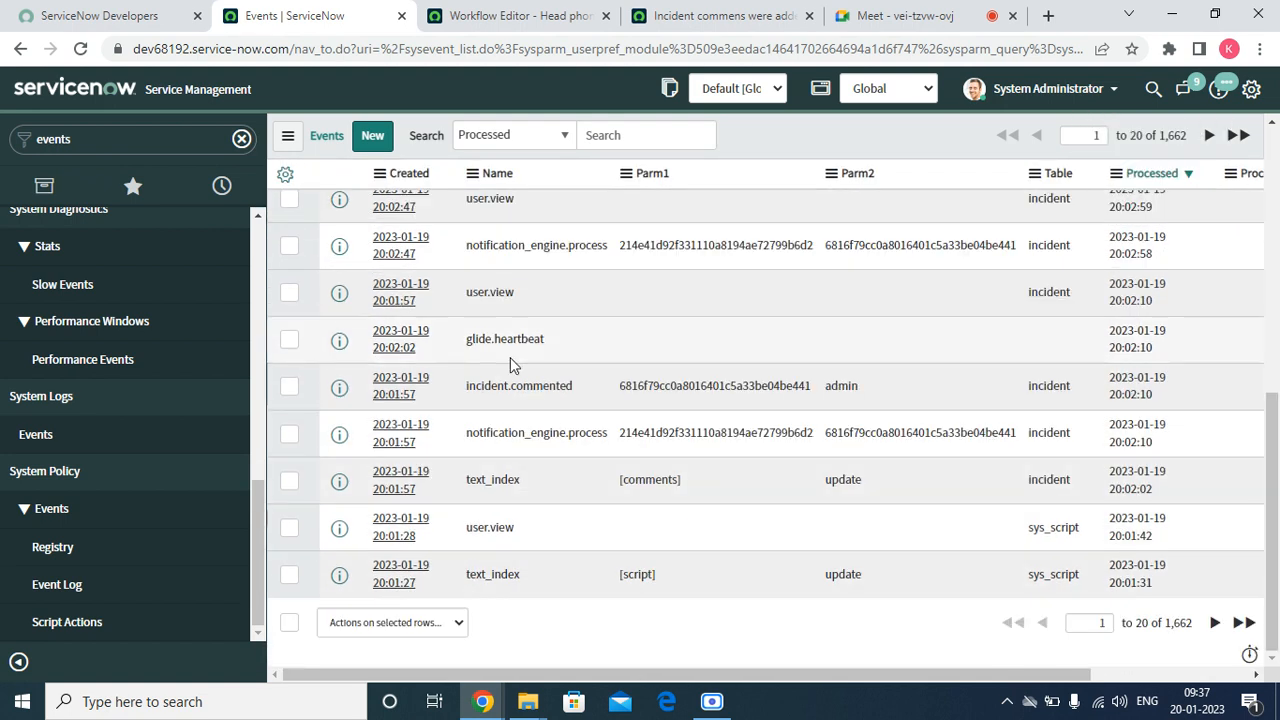
{"action": "right_click", "coordinate": [510, 385]}
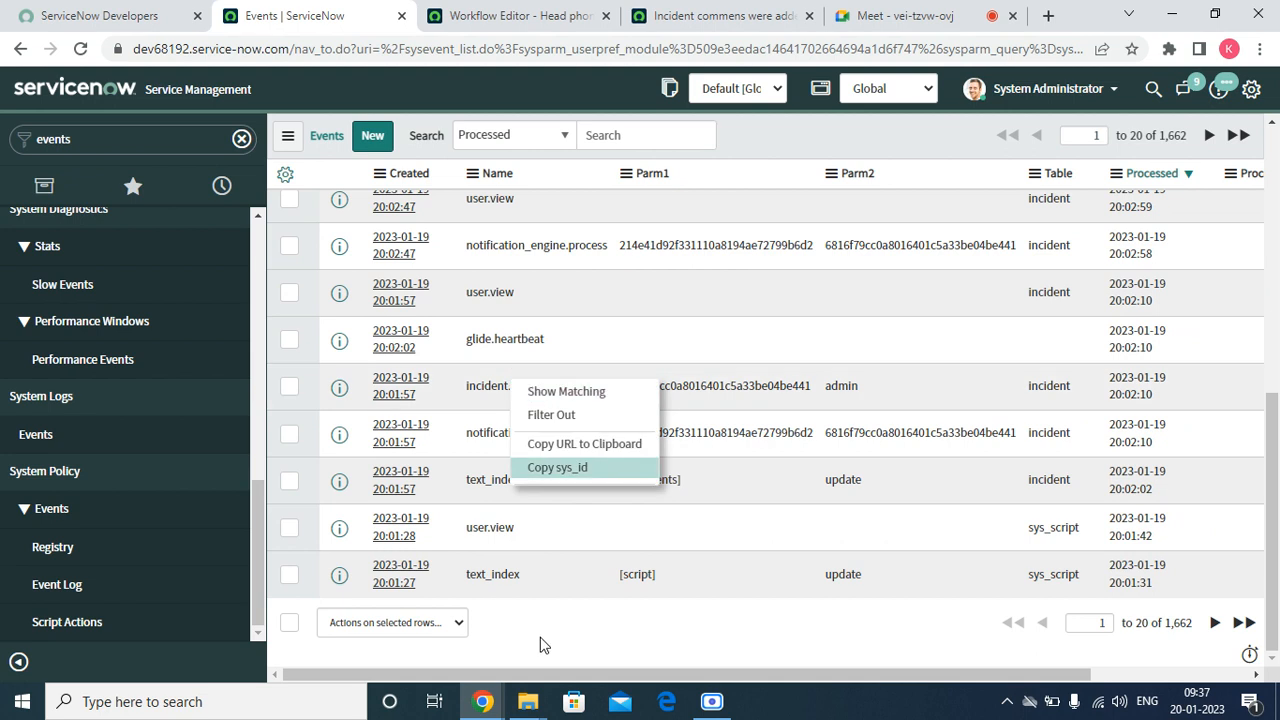
{"action": "left_click", "coordinate": [611, 527]}
Filter today's events to those whose name contains "incident" using the search term "*incident"
{"action": "scroll", "coordinate": [611, 527], "scroll_direction": "up", "scroll_amount": 5}
{"action": "left_click", "coordinate": [566, 141]}
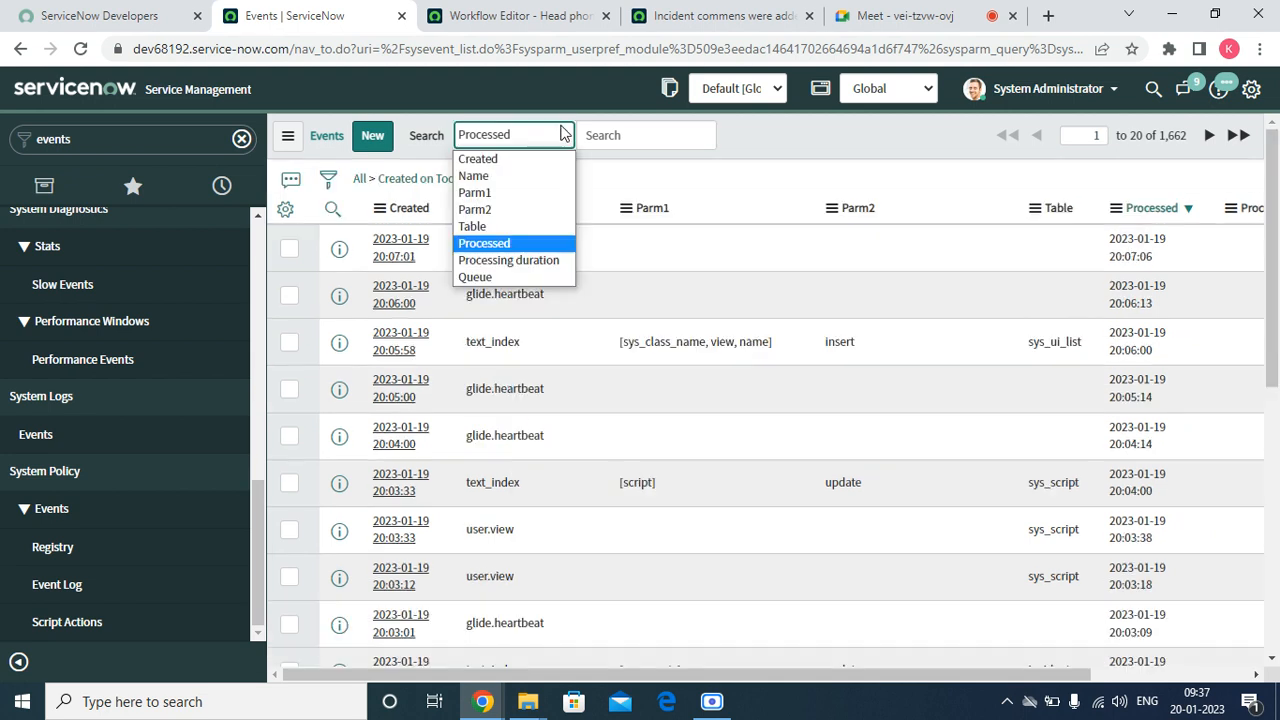
{"action": "left_click", "coordinate": [500, 177]}
{"action": "left_click", "coordinate": [613, 140]}
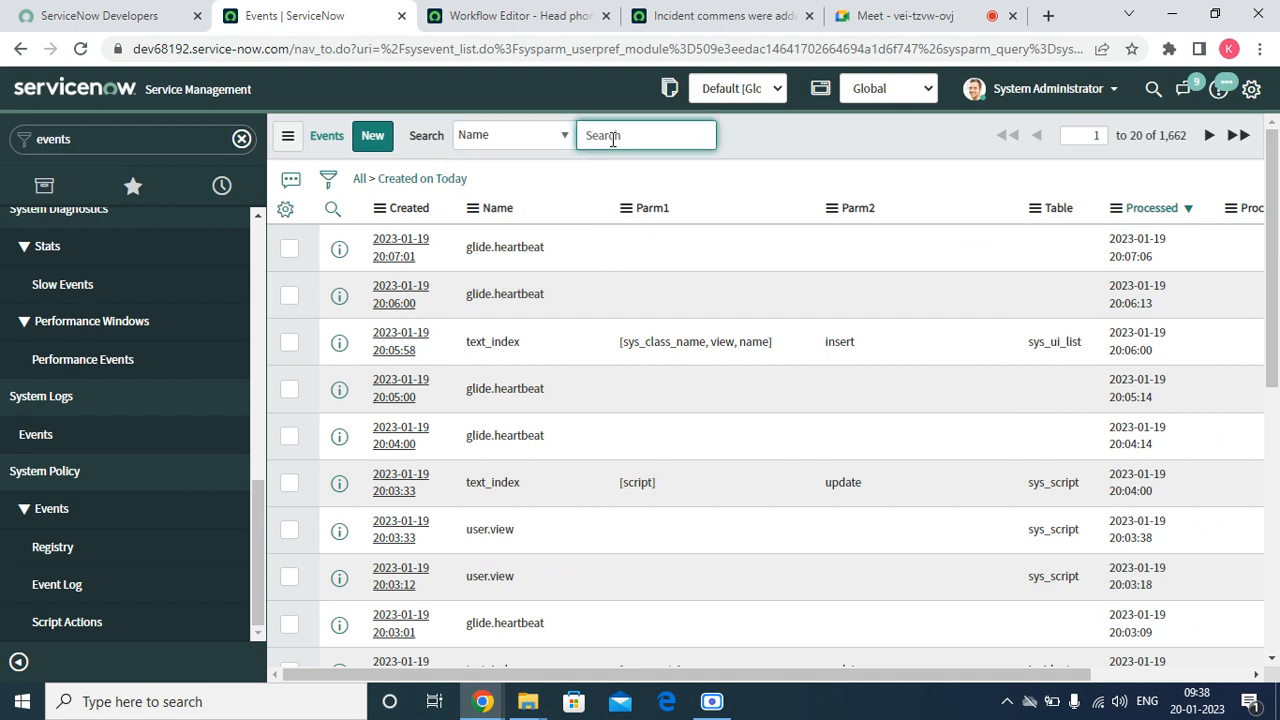
{"action": "type", "text": "*incident"}
{"action": "key", "text": "Return"}
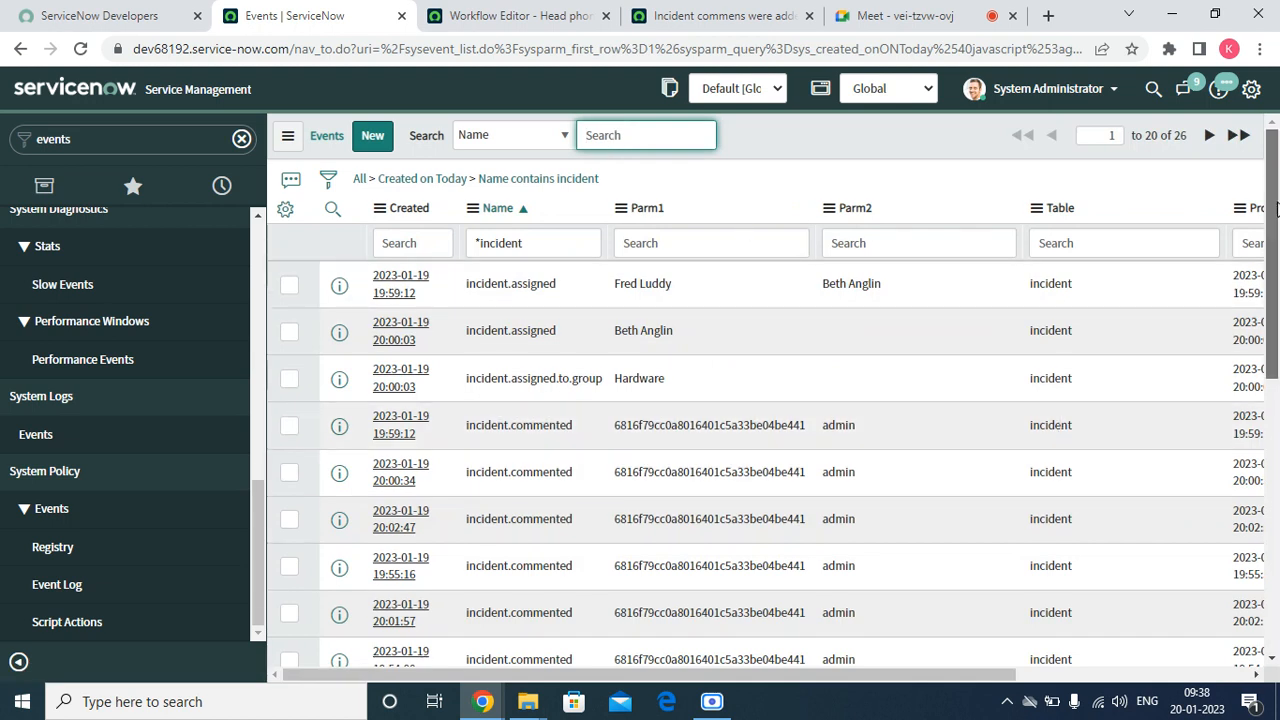
Find the incident.comments event created at 19:59:12 and open its record in a new browser tab
{"action": "scroll", "coordinate": [1277, 318], "scroll_direction": "down", "scroll_amount": 3}
{"action": "left_click_drag", "start_coordinate": [1277, 318], "coordinate": [1277, 374]}
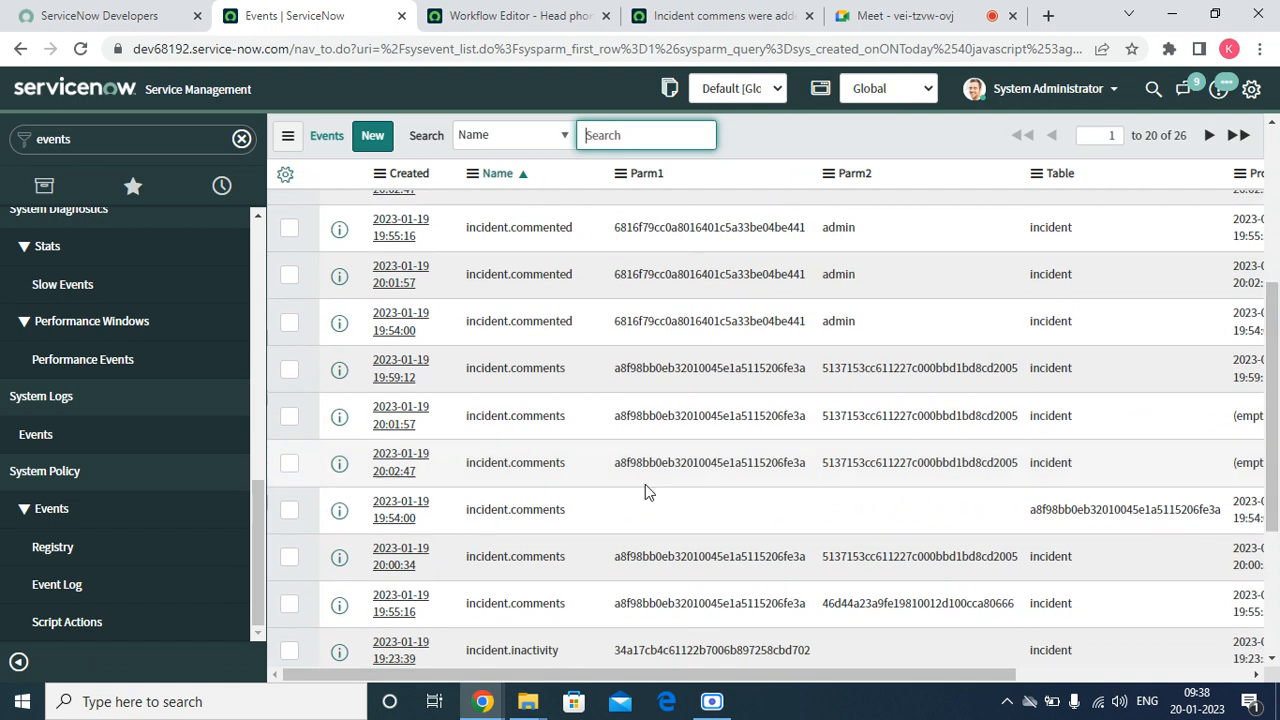
{"action": "right_click", "coordinate": [338, 370]}
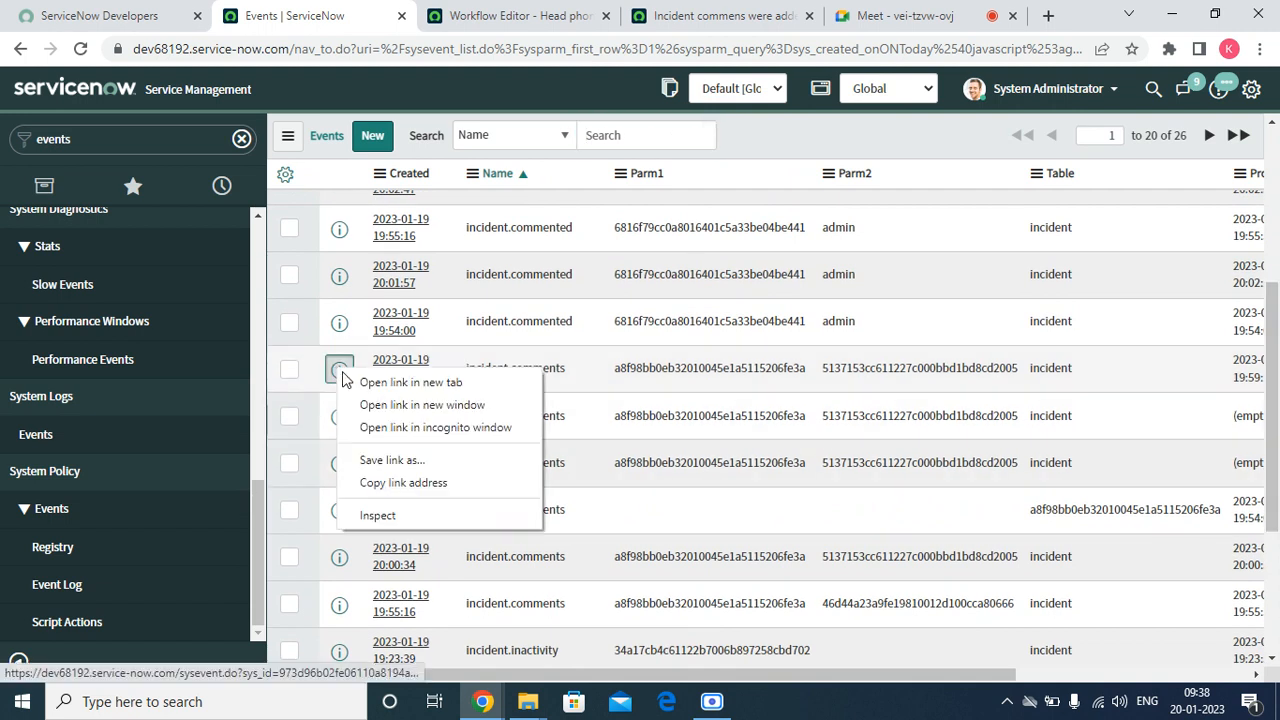
{"action": "left_click", "coordinate": [367, 384]}
{"action": "left_click", "coordinate": [451, 18]}
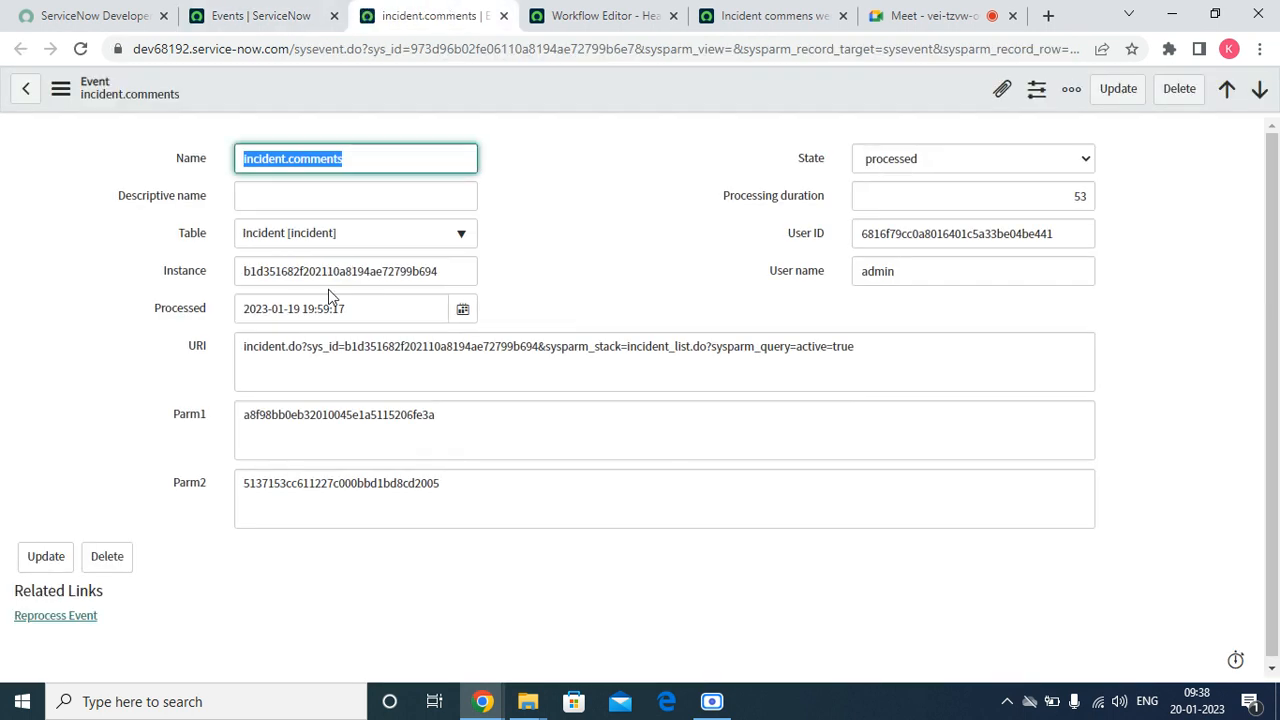
Examine the URI, Parm1 and Parm2 values of the incident.comments event record
{"action": "left_click", "coordinate": [313, 348]}
{"action": "key", "text": "ctrl+a"}
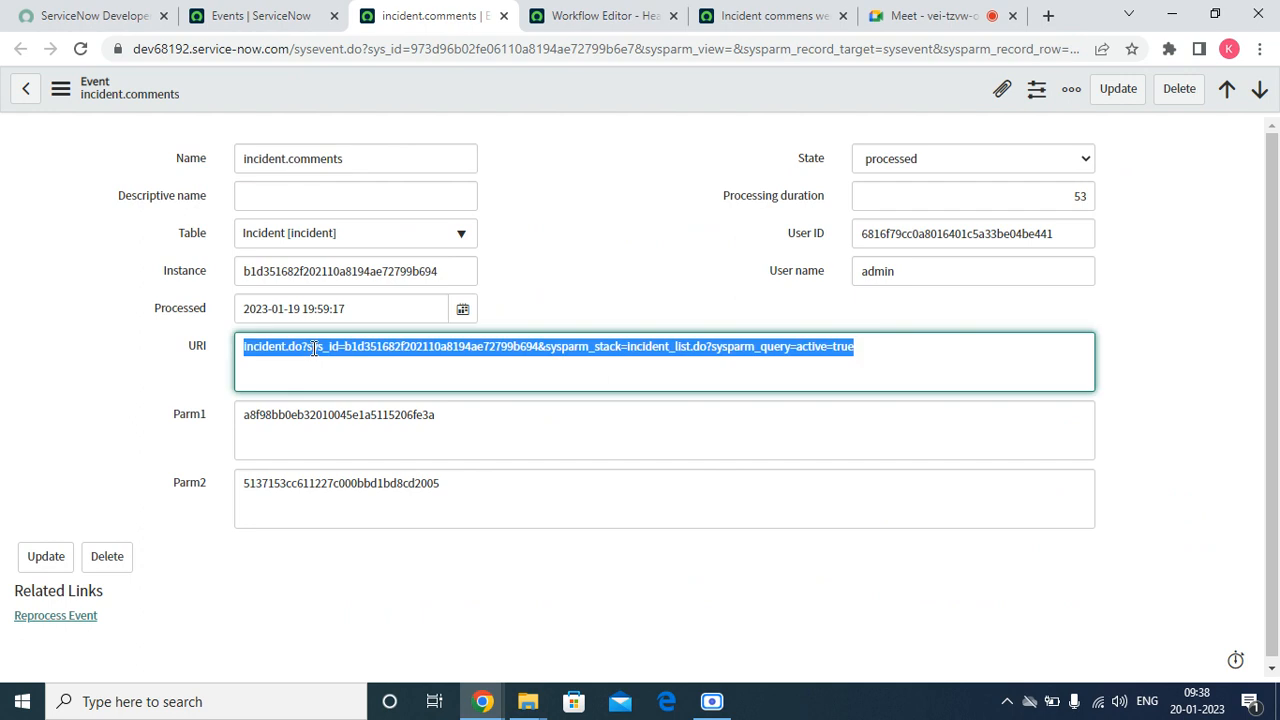
{"action": "left_click", "coordinate": [492, 404]}
{"action": "key", "text": "ctrl+a"}
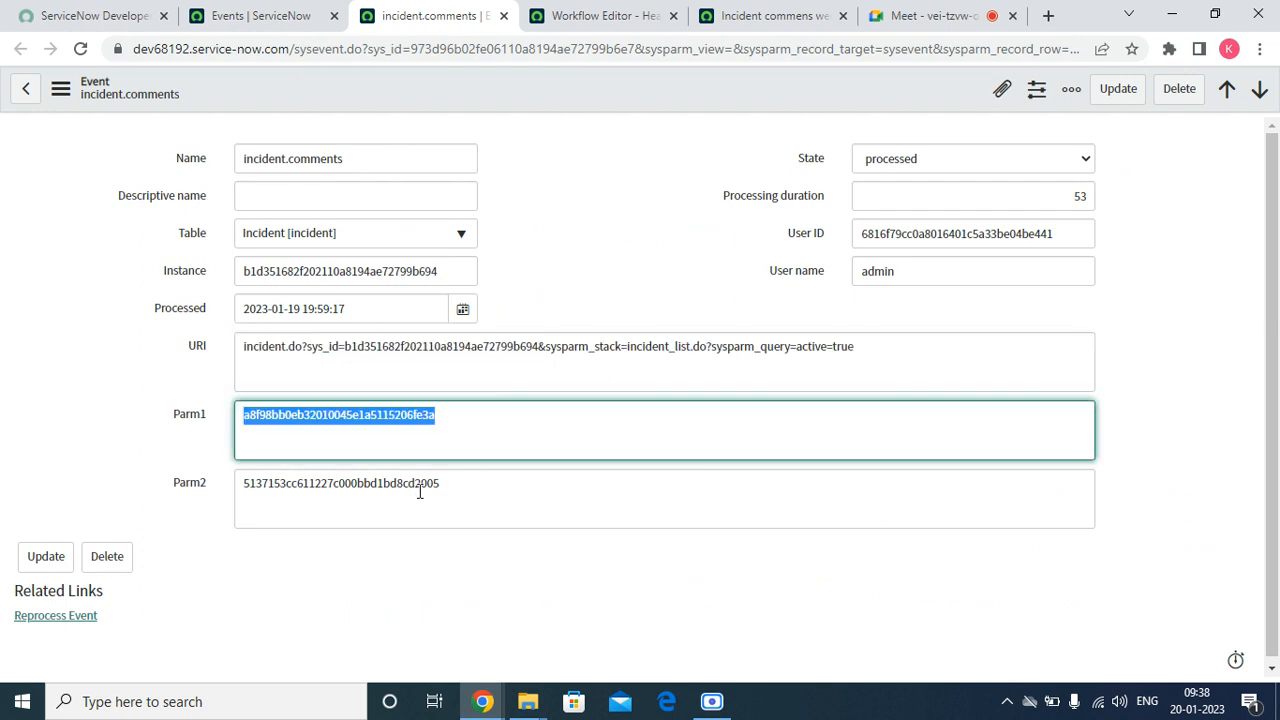
{"action": "left_click", "coordinate": [454, 471]}
{"action": "key", "text": "ctrl+a"}
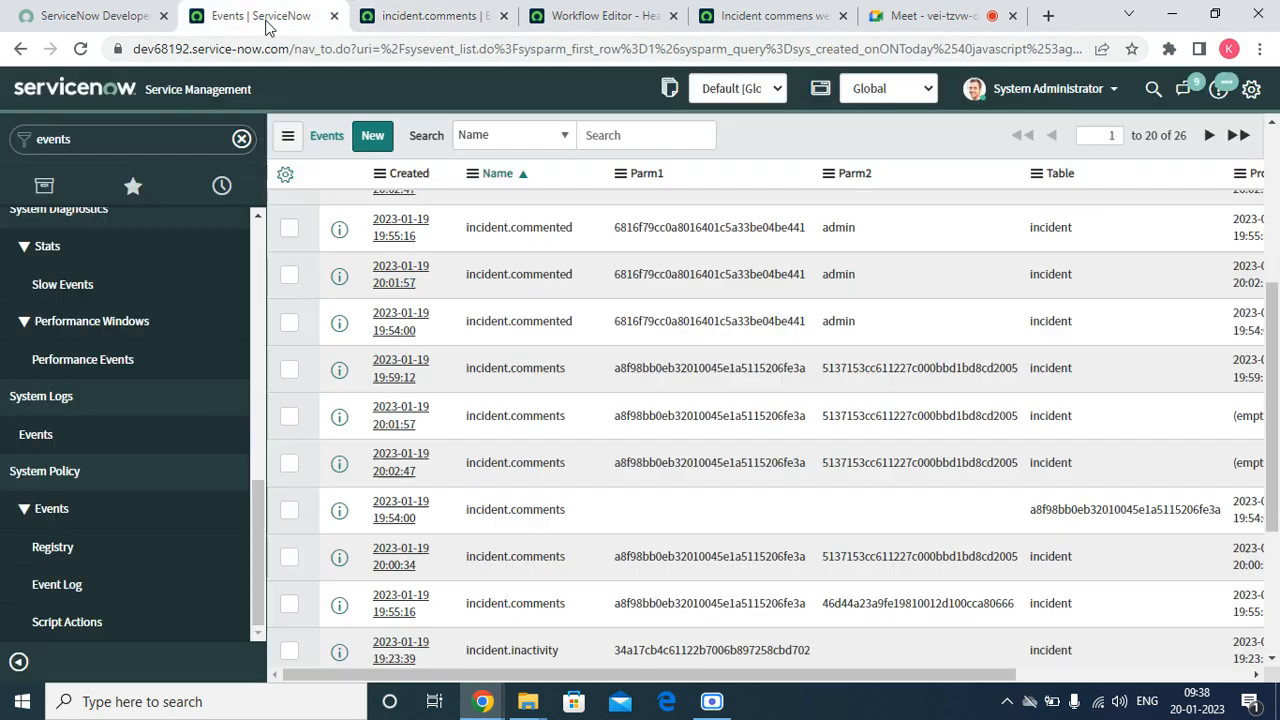
Open the list of open incidents from the favorites in a new browser tab
{"action": "left_click", "coordinate": [302, 18]}
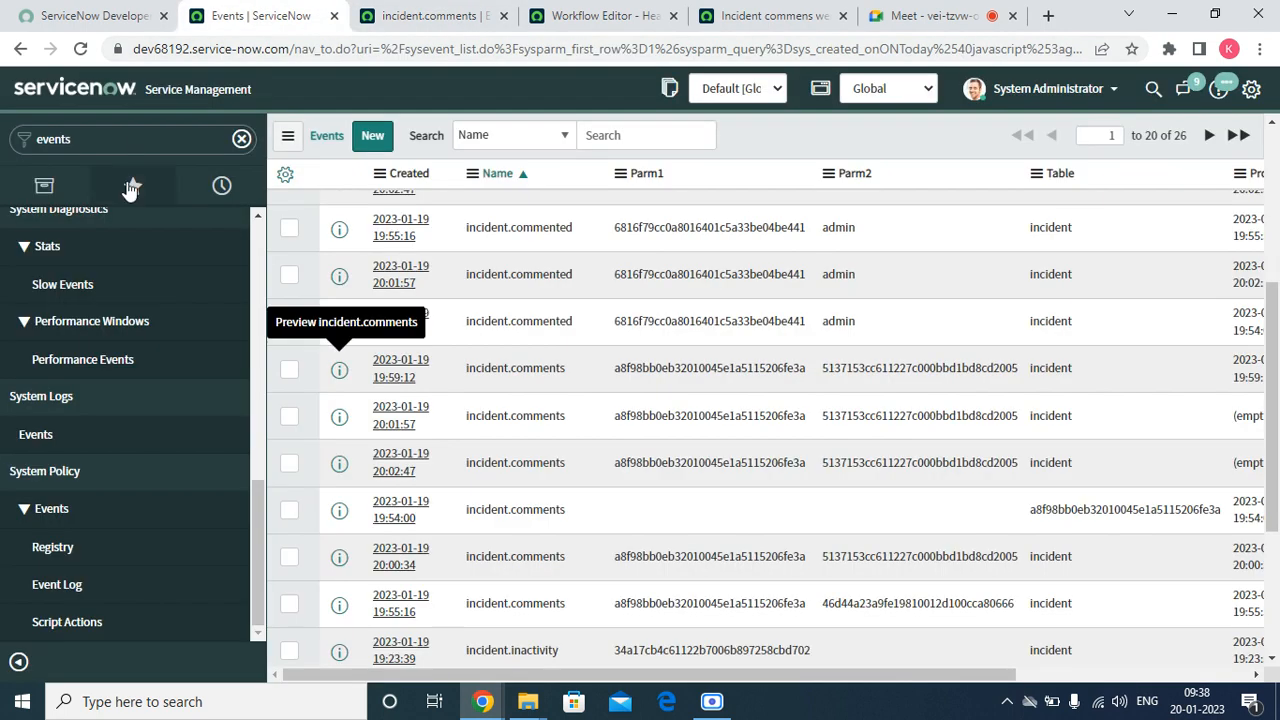
{"action": "left_click", "coordinate": [132, 186]}
{"action": "right_click", "coordinate": [104, 422]}
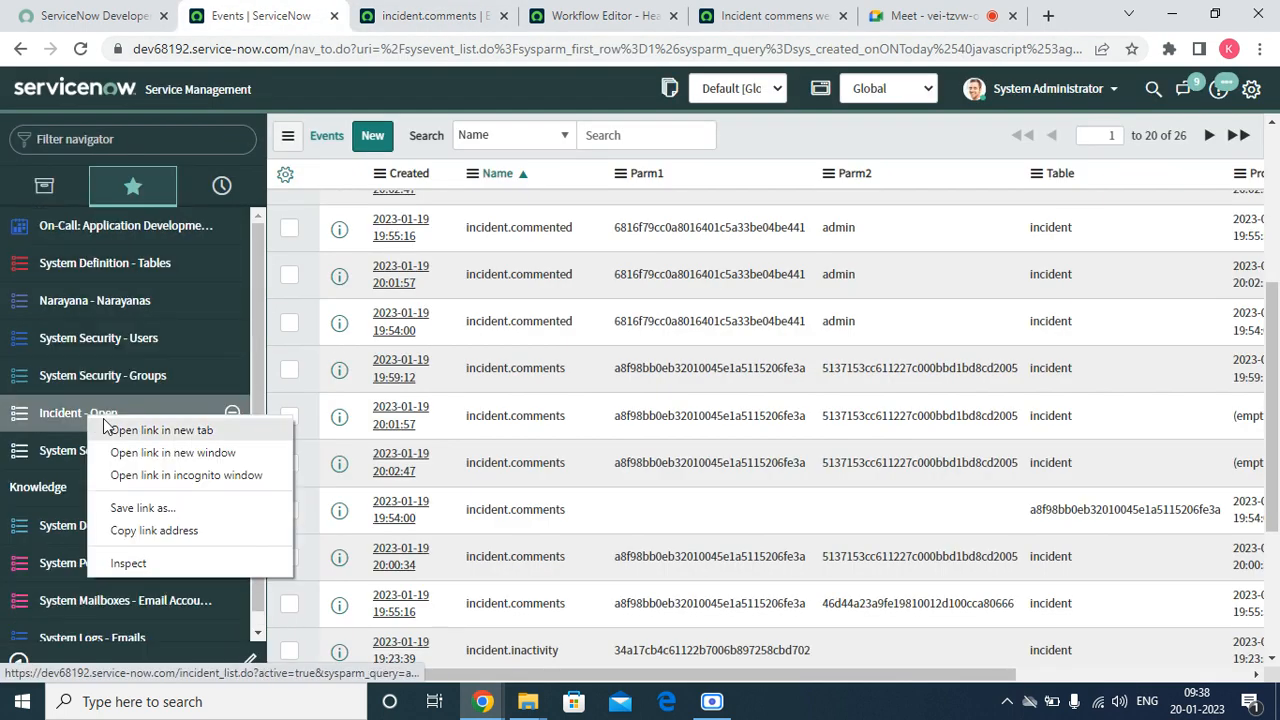
{"action": "left_click", "coordinate": [110, 429]}
{"action": "left_click", "coordinate": [505, 16]}
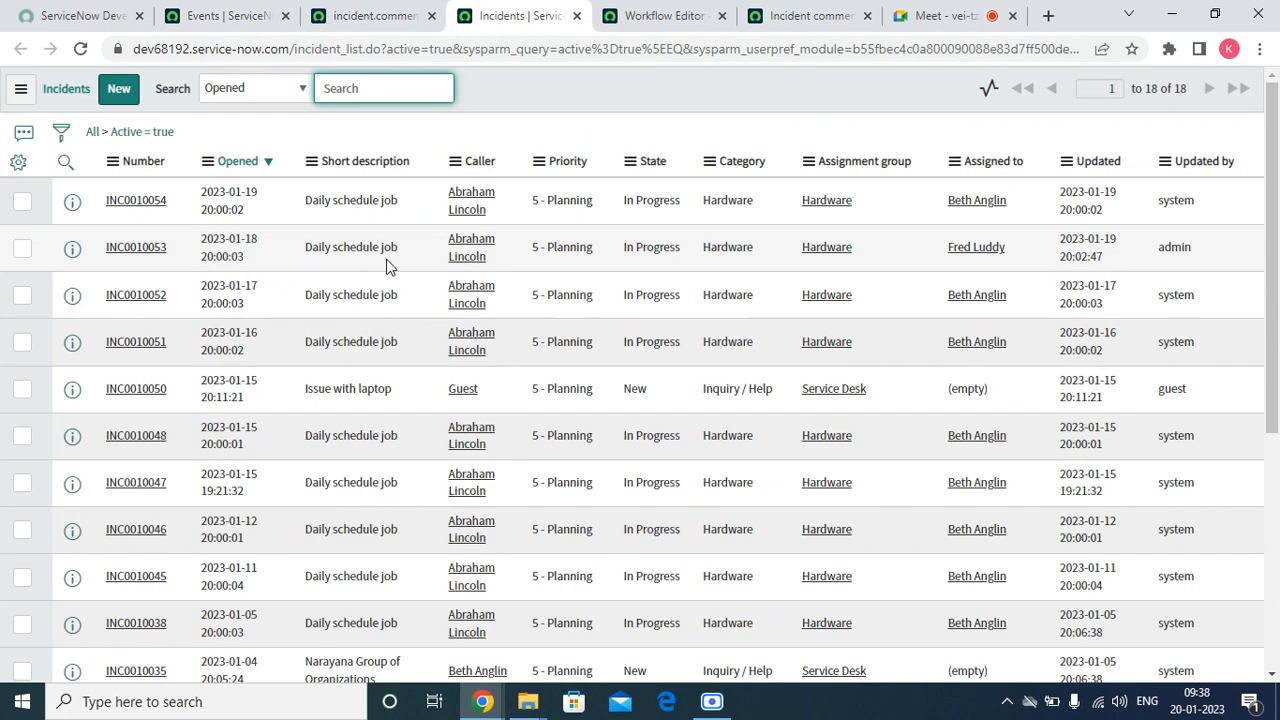
Open the caller's user record from incident INC0010054 and copy its sys_id
{"action": "left_click", "coordinate": [463, 214]}
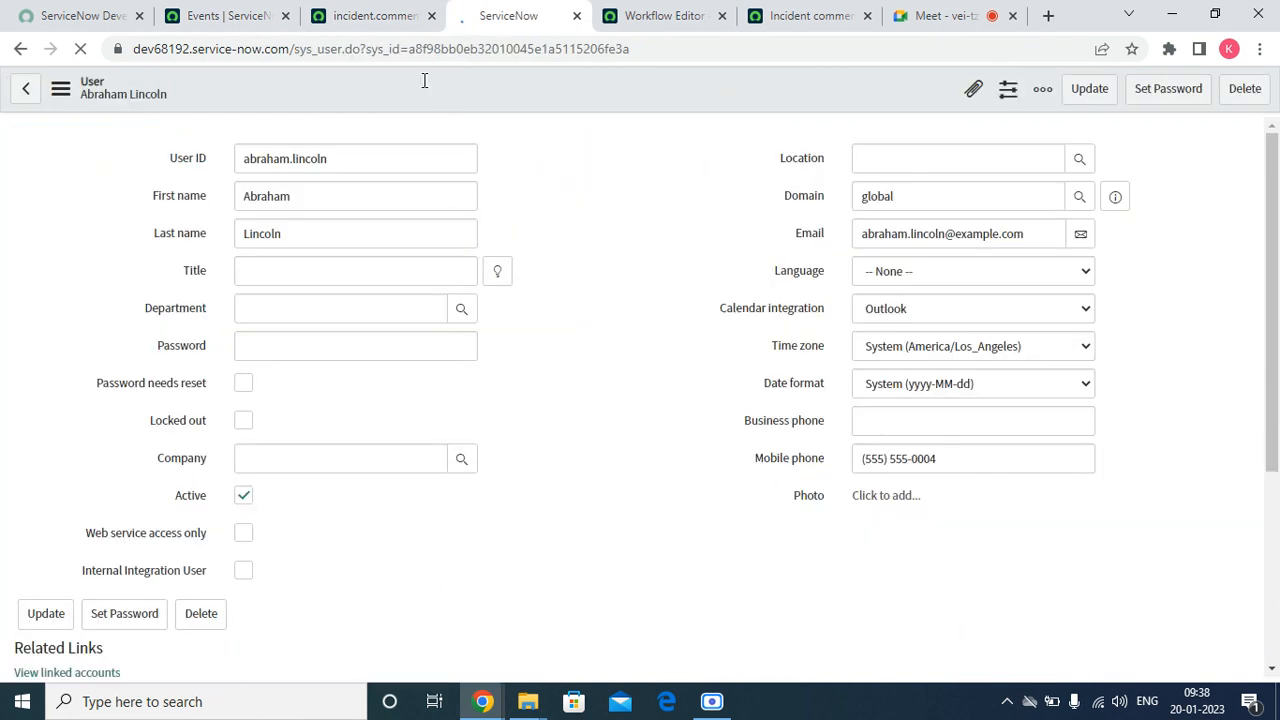
{"action": "right_click", "coordinate": [424, 82]}
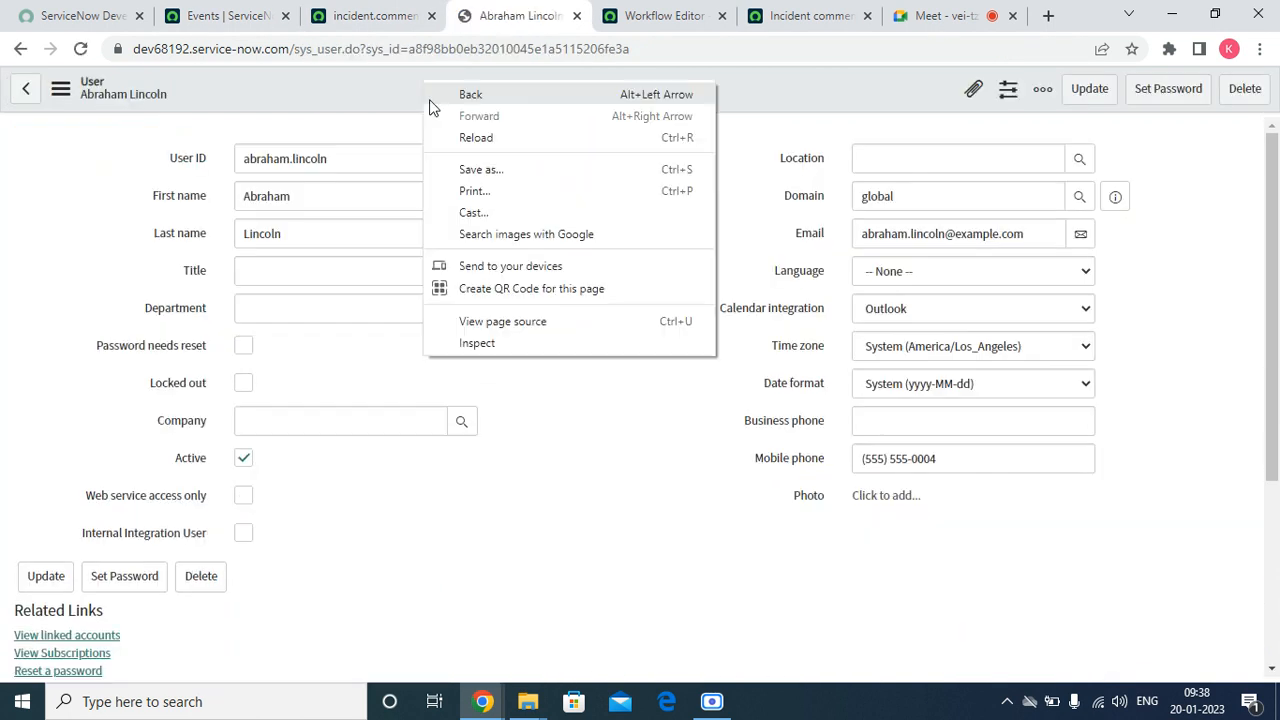
{"action": "left_click", "coordinate": [486, 120]}
{"action": "right_click", "coordinate": [472, 82]}
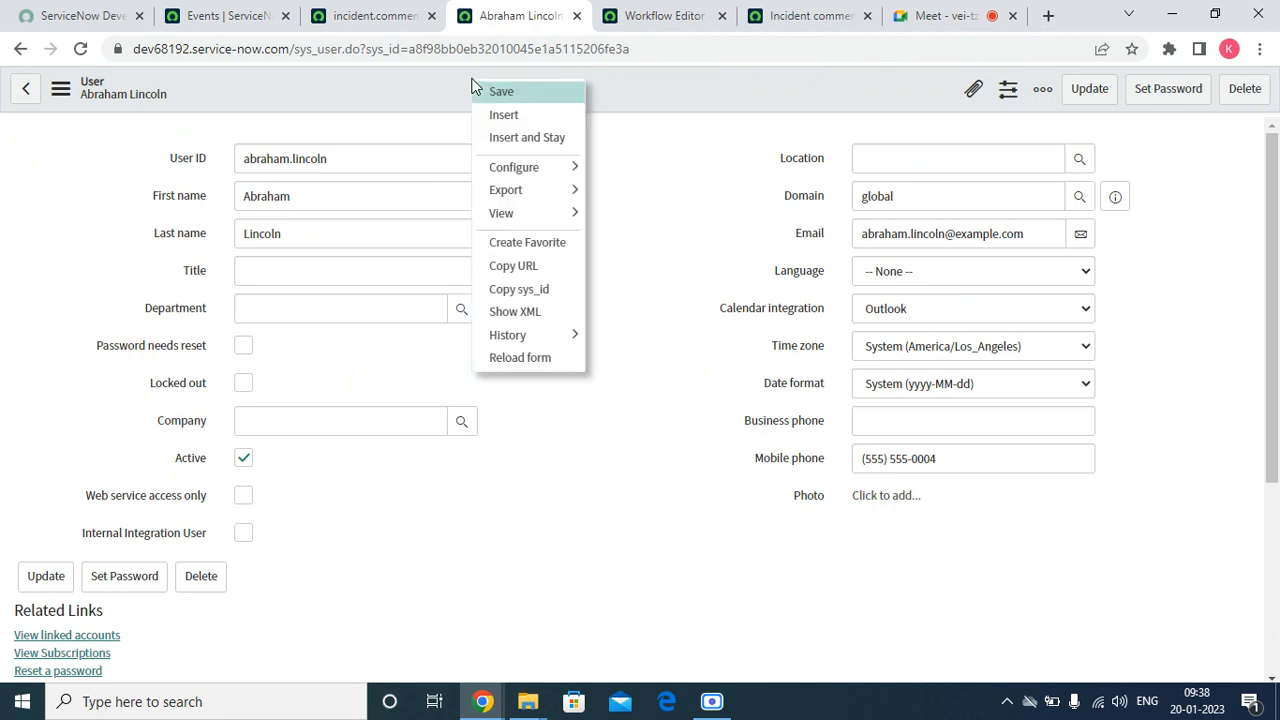
{"action": "left_click", "coordinate": [503, 290]}
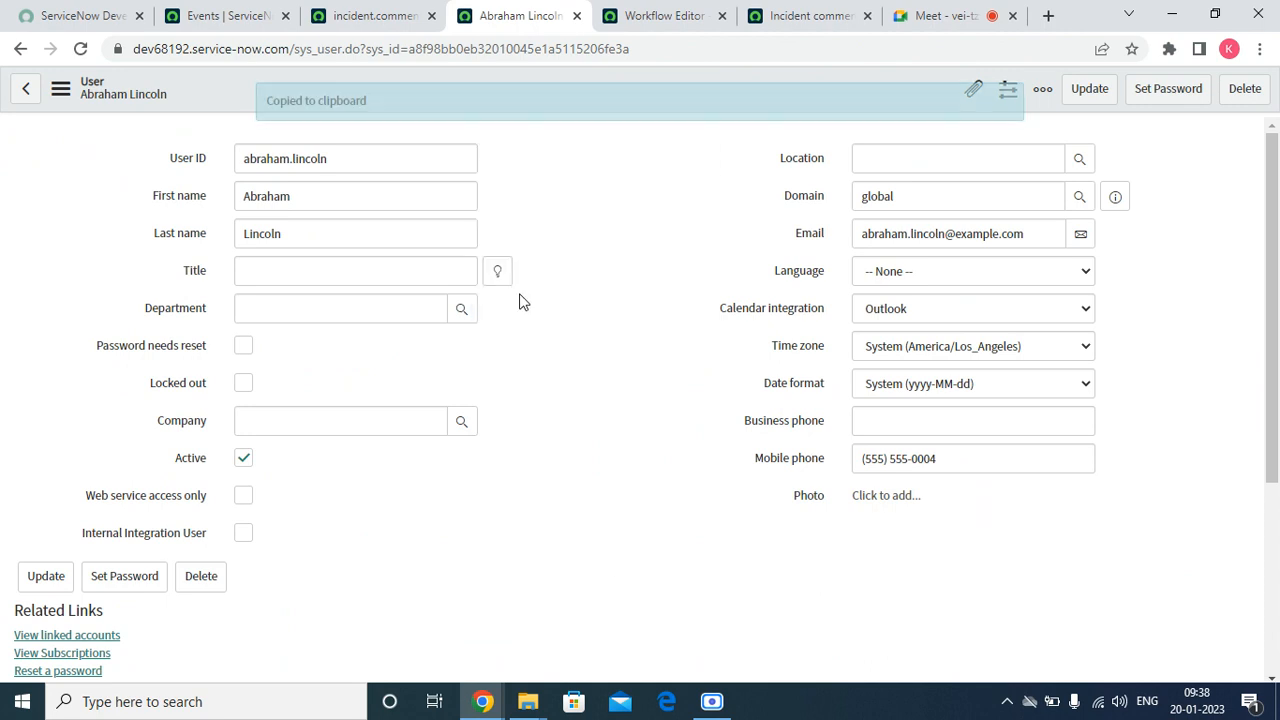
Open a new Notepad document and paste the caller's sys_id into it
{"action": "key", "text": "super+r"}
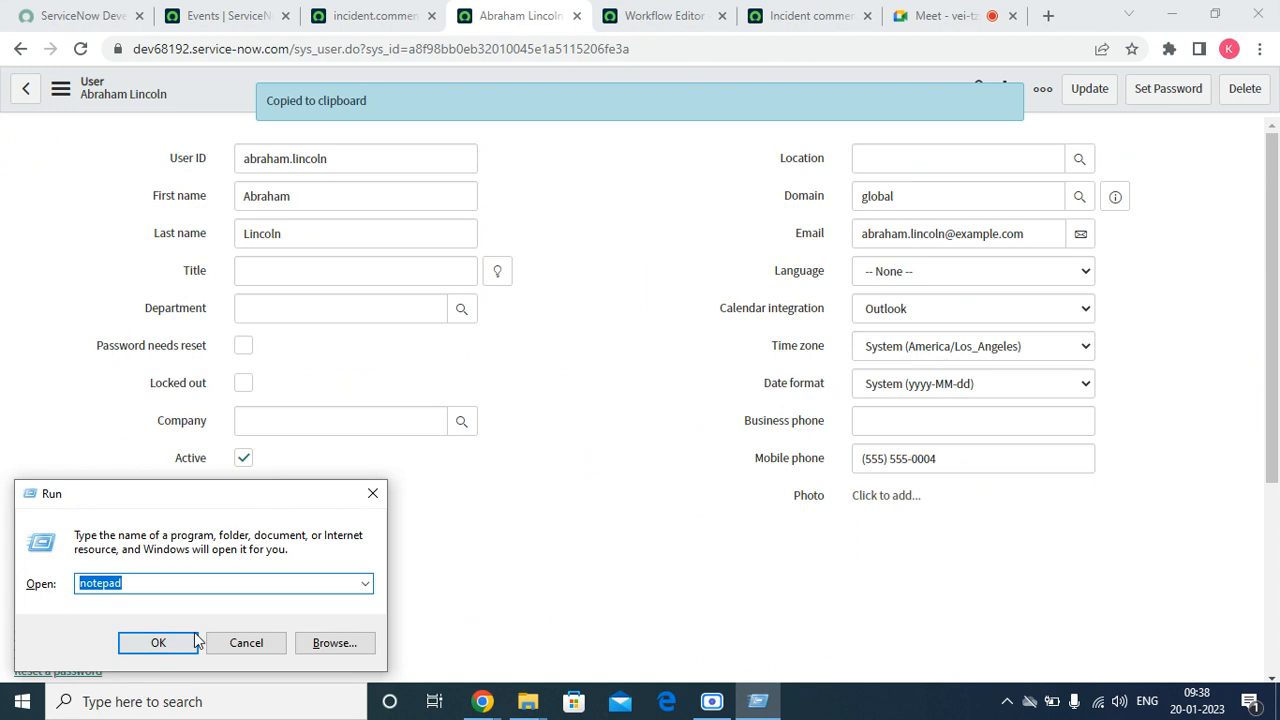
{"action": "left_click", "coordinate": [190, 481]}
{"action": "right_click", "coordinate": [376, 102]}
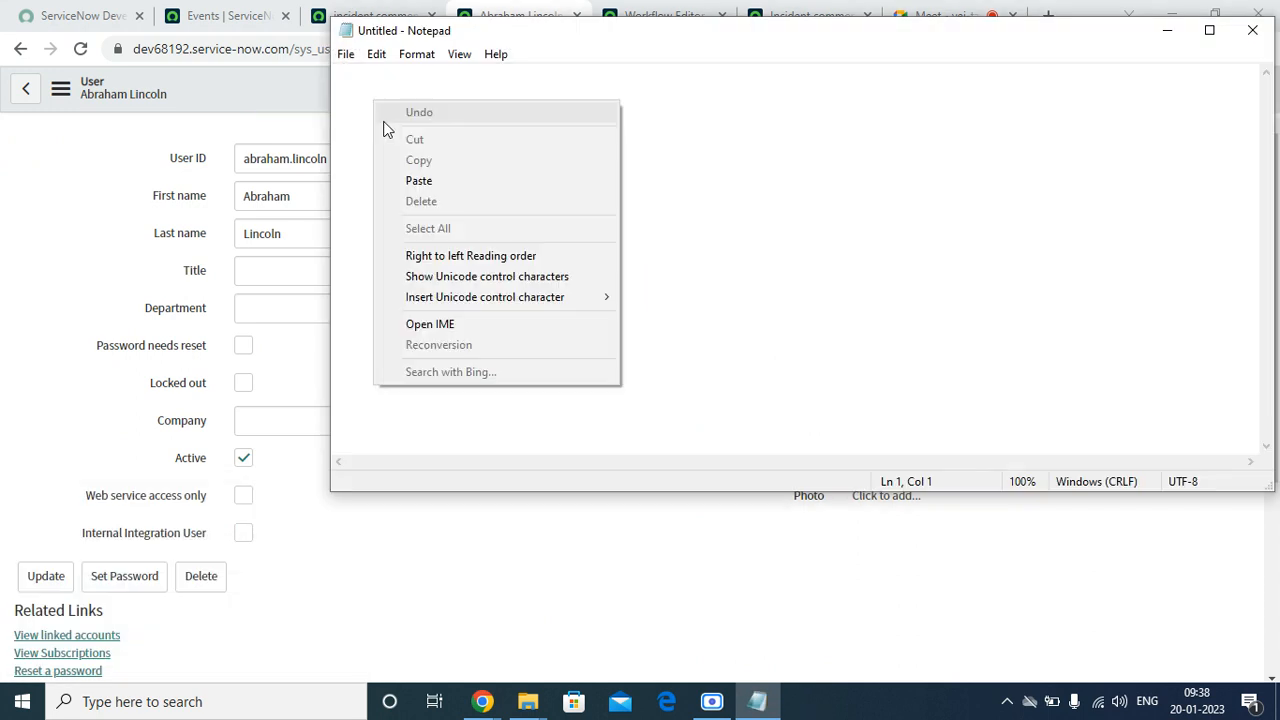
{"action": "left_click", "coordinate": [436, 181]}
Copy the Parm1 value from the incident.comments event record and paste it two lines below the caller's sys_id in Notepad
{"action": "left_click", "coordinate": [225, 15]}
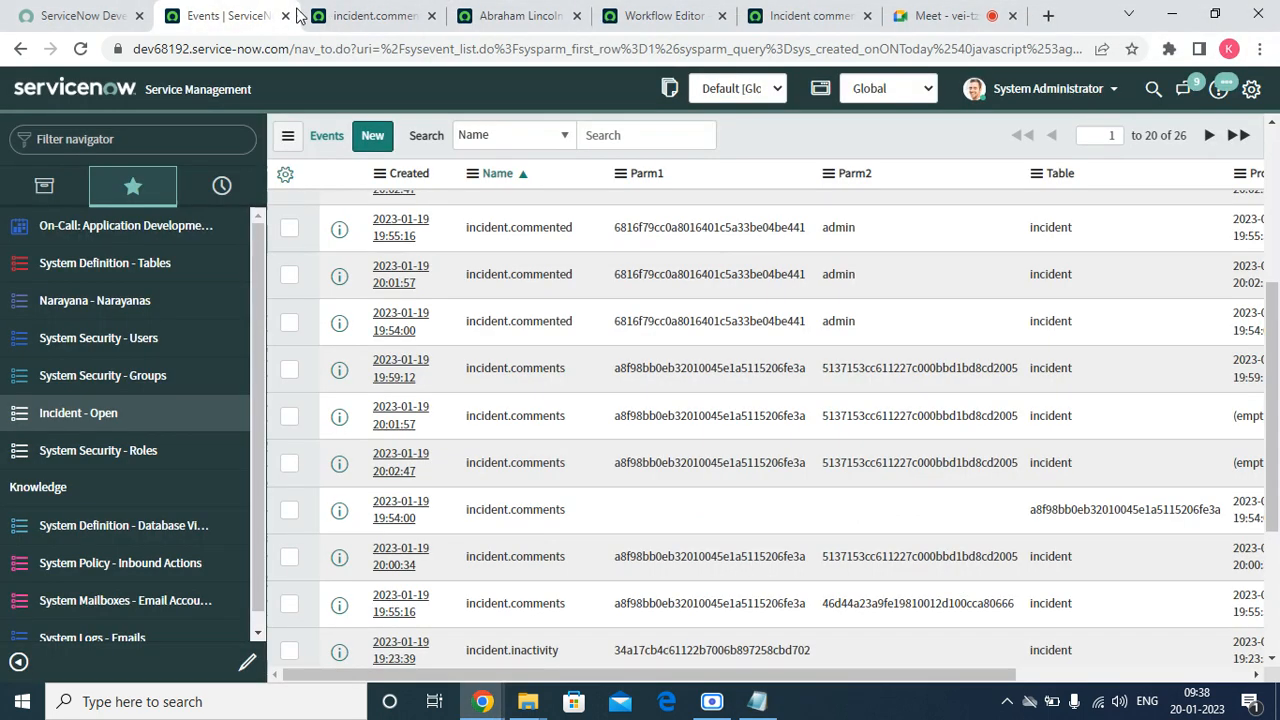
{"action": "left_click", "coordinate": [372, 15]}
{"action": "double_click", "coordinate": [500, 420]}
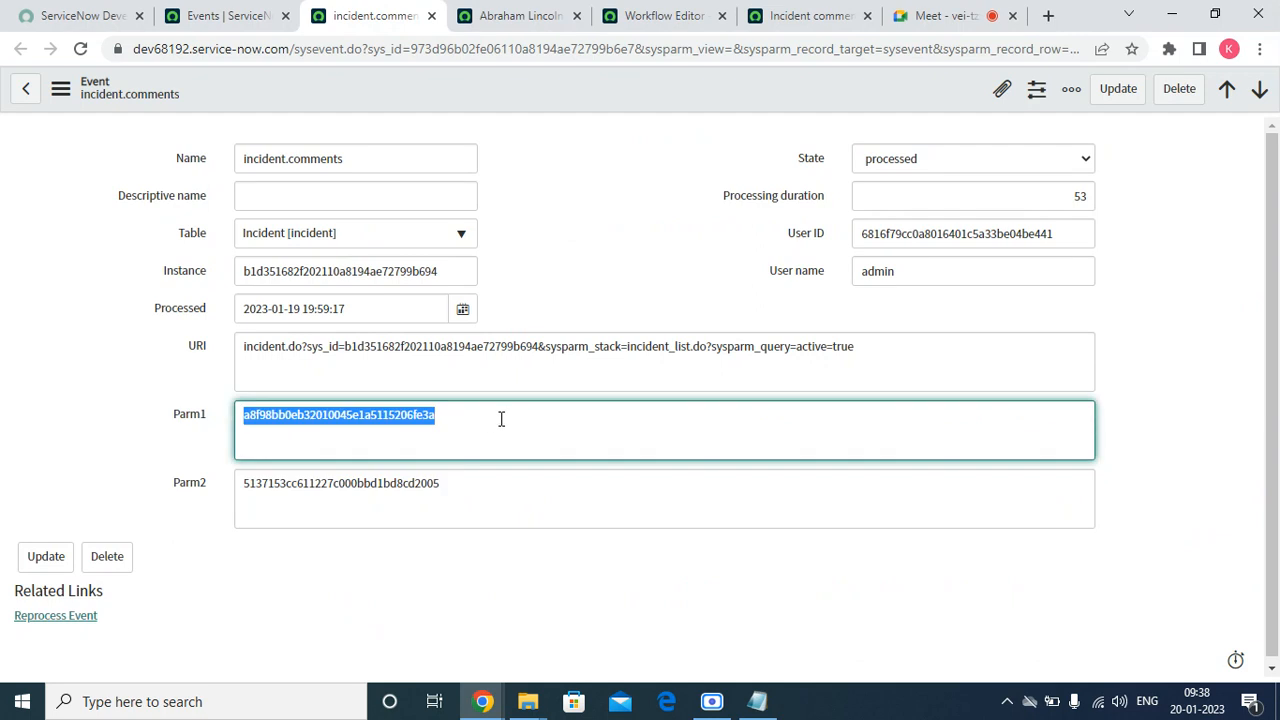
{"action": "right_click", "coordinate": [500, 420]}
{"action": "left_click", "coordinate": [576, 200]}
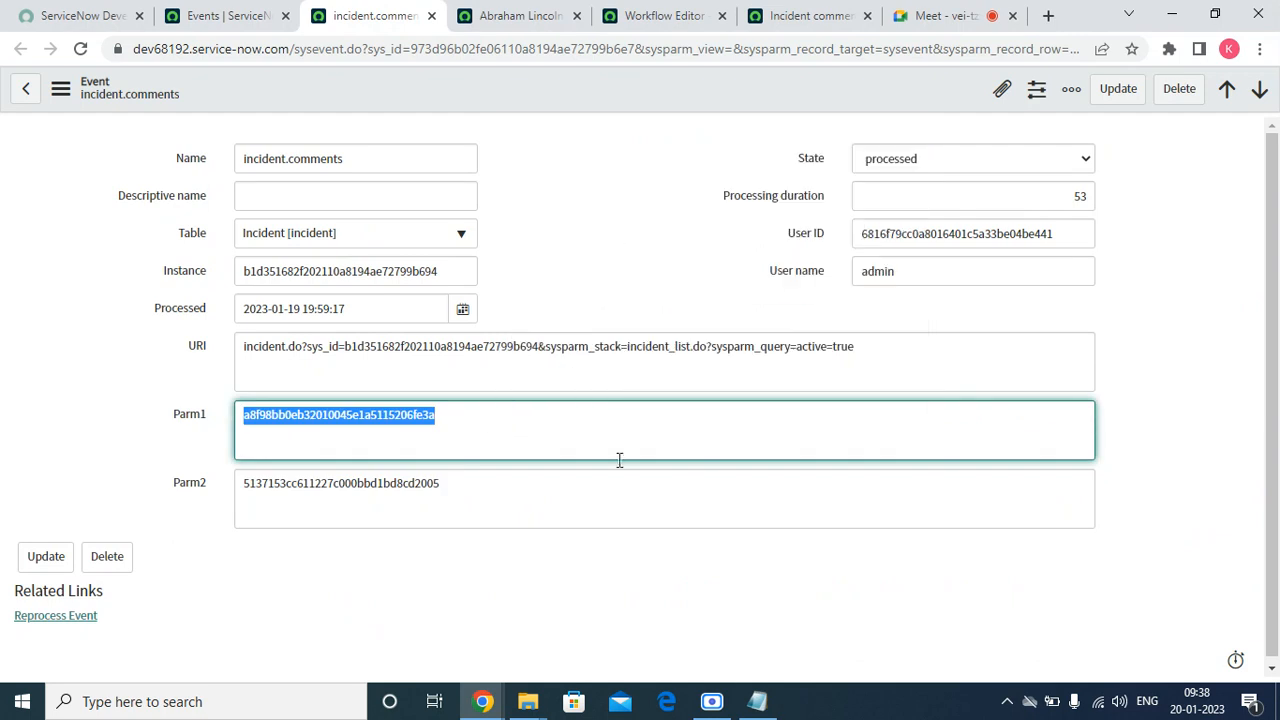
{"action": "left_click", "coordinate": [757, 701]}
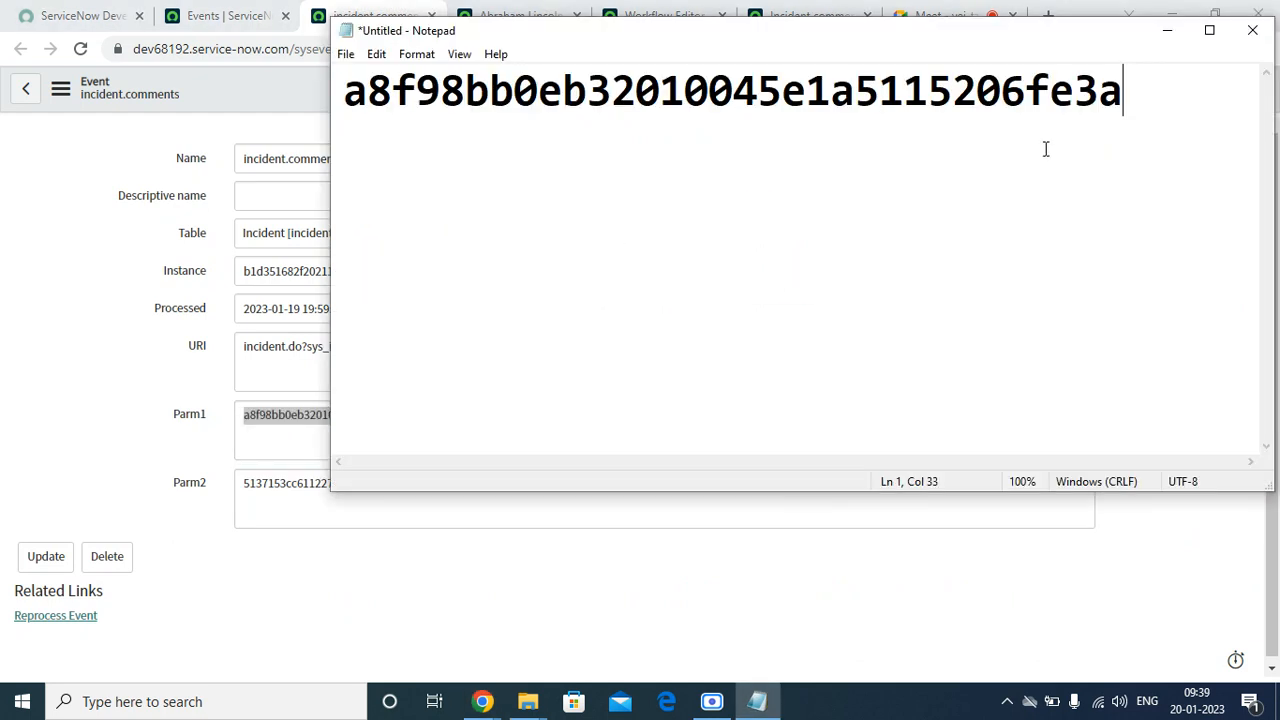
{"action": "key", "text": "Return"}
{"action": "key", "text": "Return"}
{"action": "right_click", "coordinate": [360, 207]}
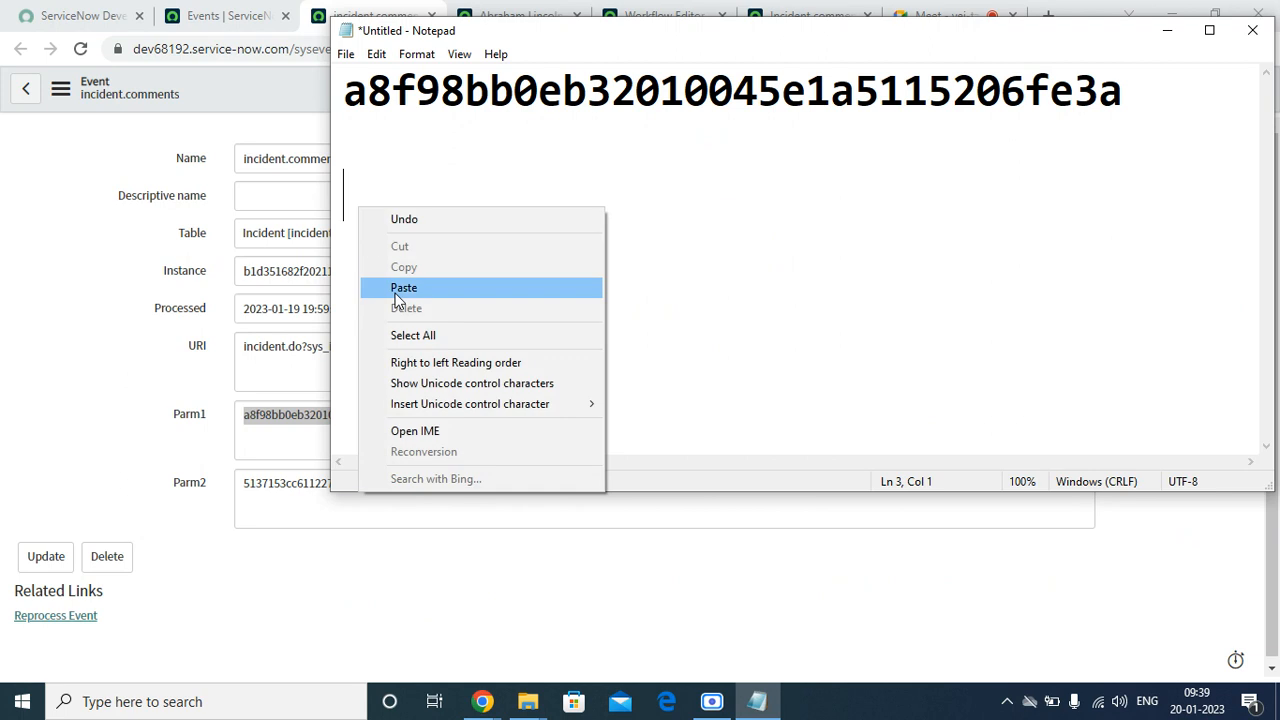
{"action": "left_click", "coordinate": [405, 287]}
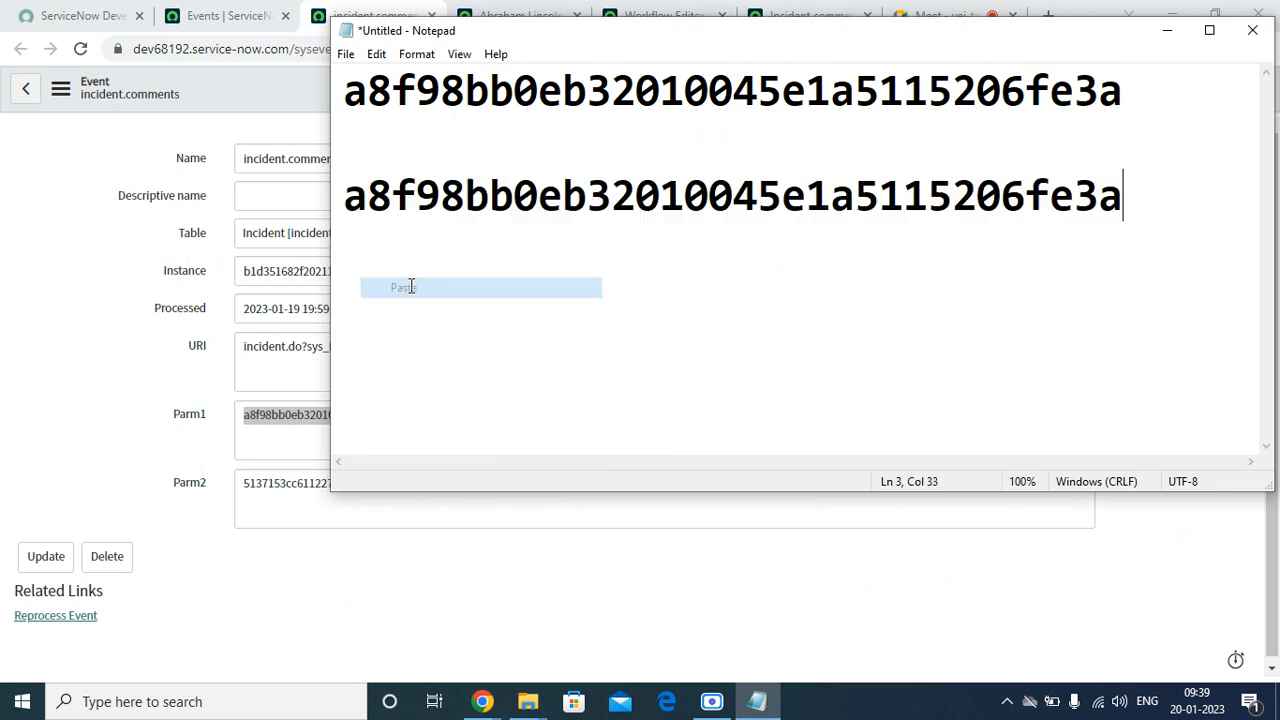
Copy the event's Parm2 value and paste it into Notepad, two lines below the Parm1 value
{"action": "left_click", "coordinate": [258, 437]}
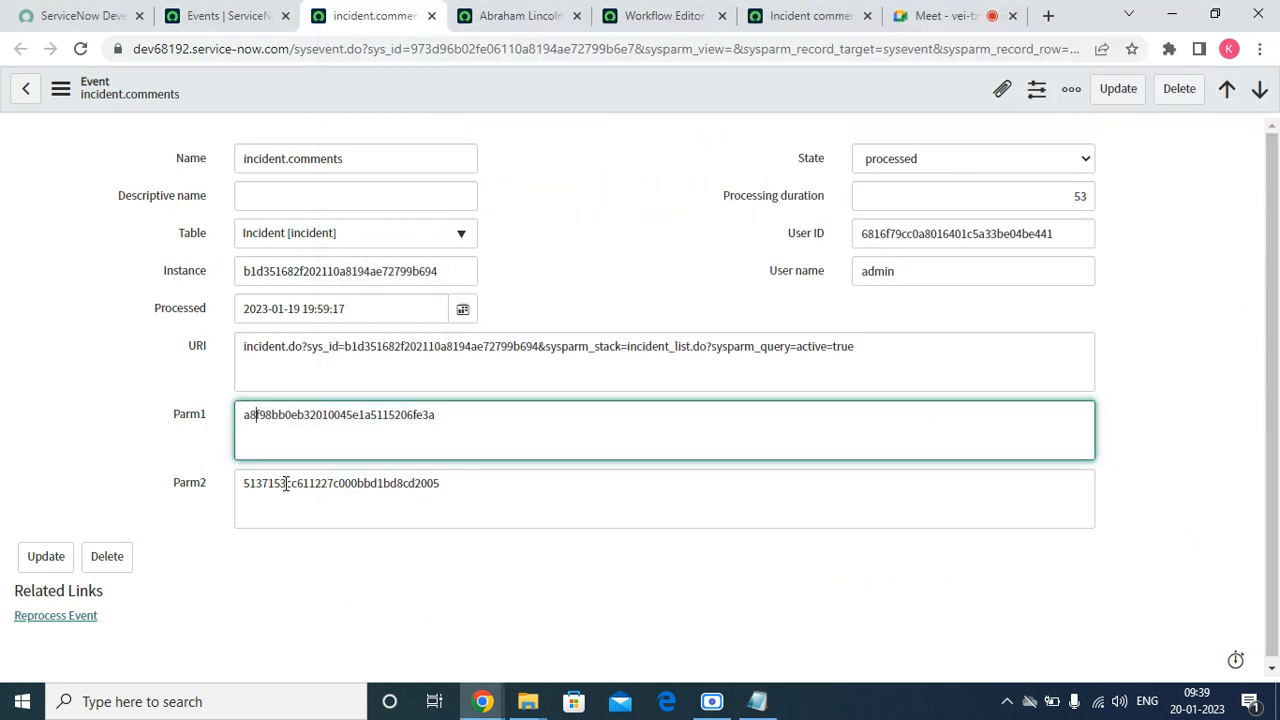
{"action": "double_click", "coordinate": [290, 495]}
{"action": "right_click", "coordinate": [293, 500]}
{"action": "left_click", "coordinate": [420, 266]}
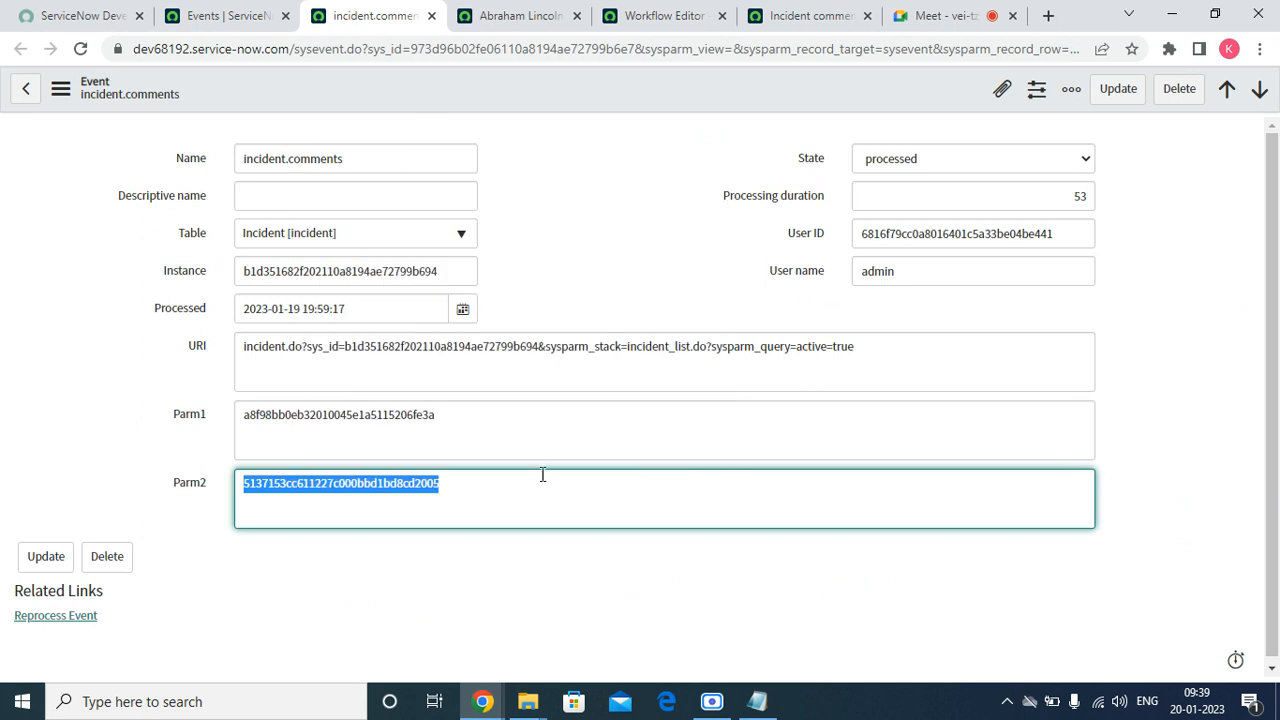
{"action": "left_click", "coordinate": [758, 704]}
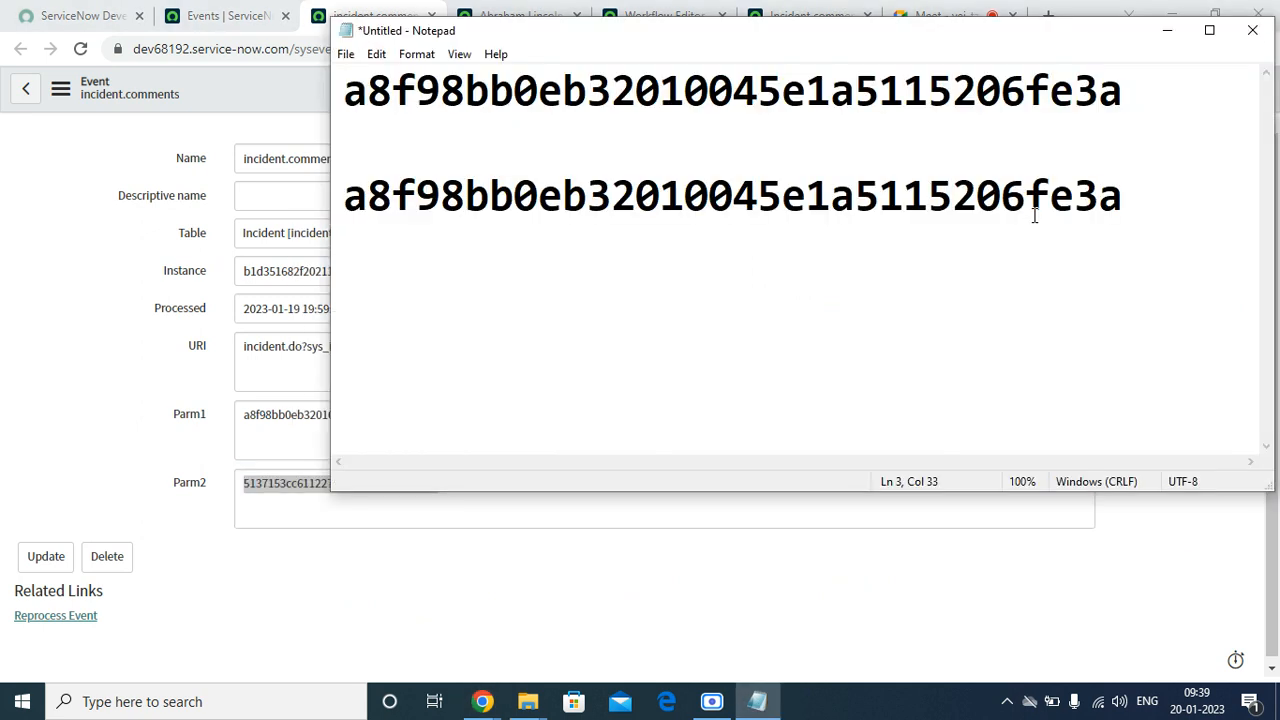
{"action": "key", "text": "Return"}
{"action": "key", "text": "Return"}
{"action": "right_click", "coordinate": [363, 298]}
{"action": "left_click", "coordinate": [433, 378]}
{"action": "left_click", "coordinate": [103, 371]}
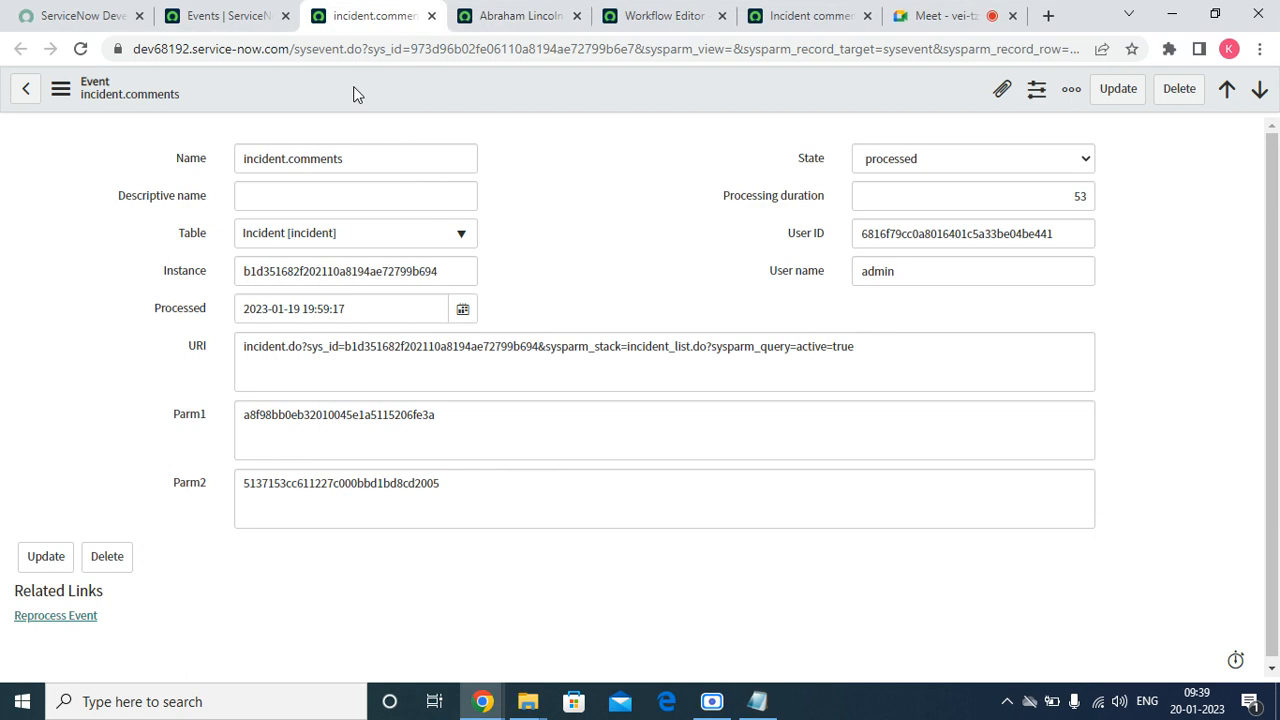
Return to the incident list, open the assigned user's record from incident INC0010053 and copy its sys_id
{"action": "left_click", "coordinate": [520, 15]}
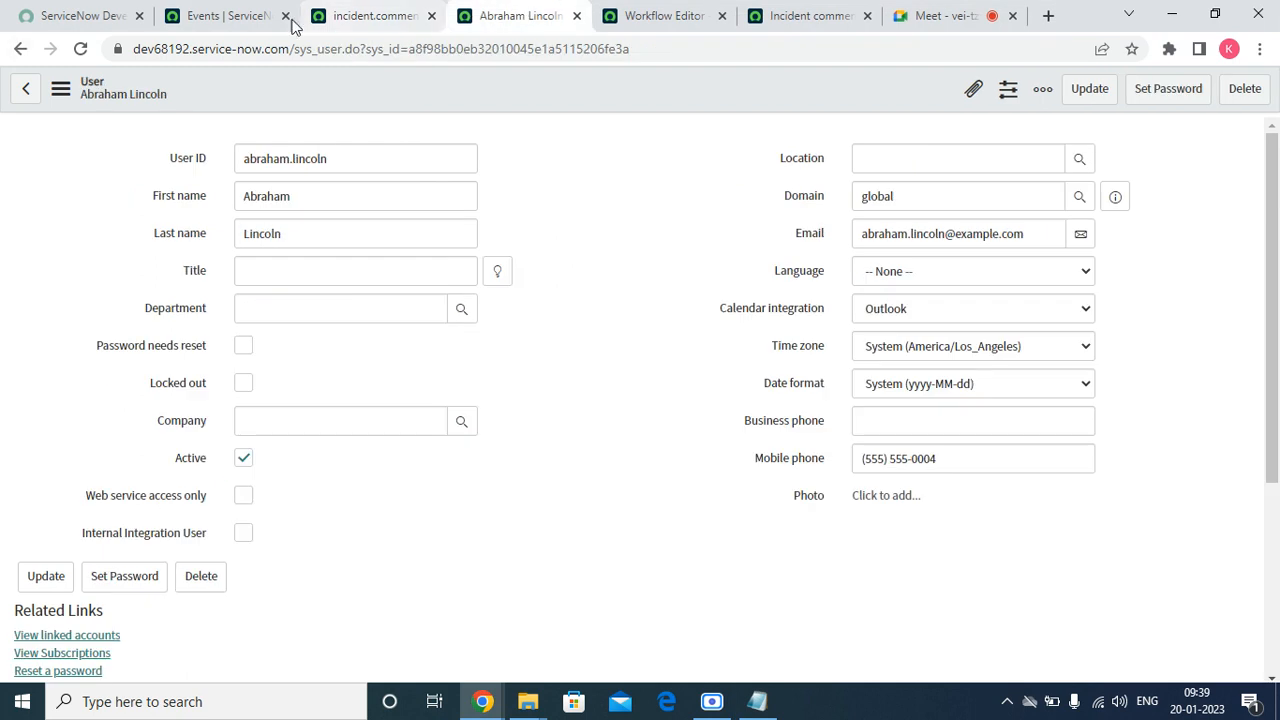
{"action": "left_click", "coordinate": [20, 49]}
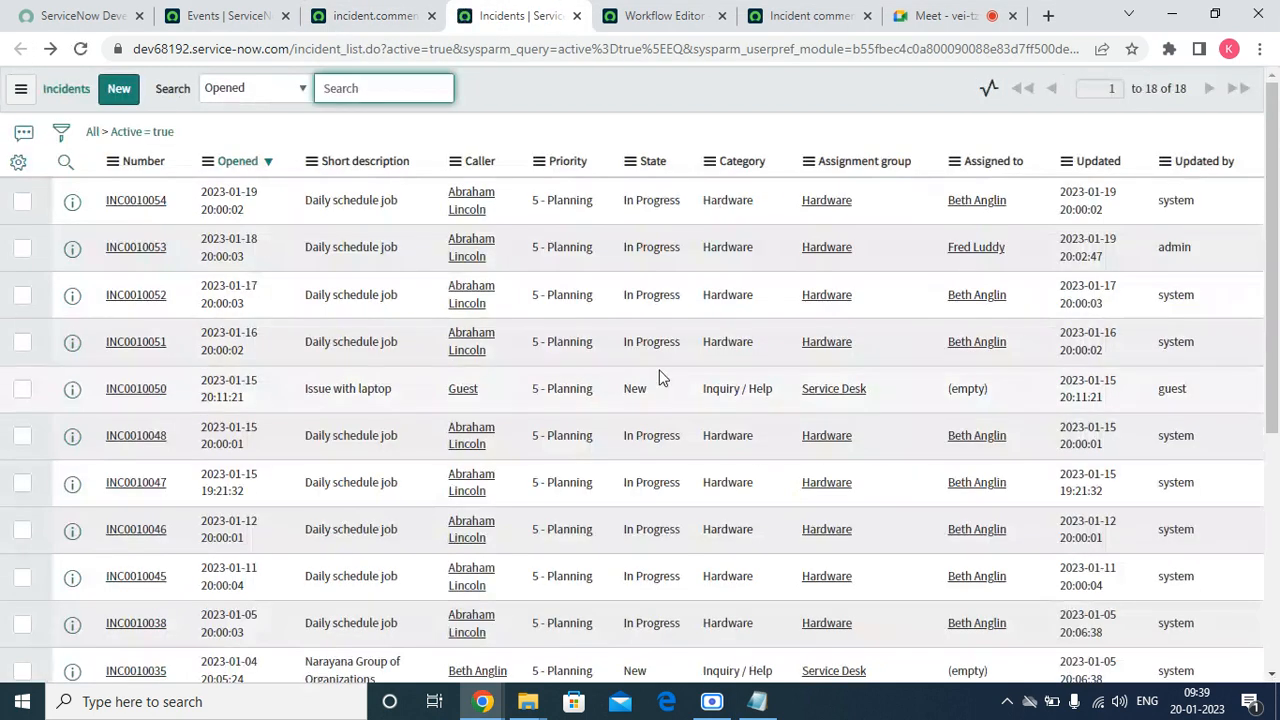
{"action": "left_click", "coordinate": [975, 248]}
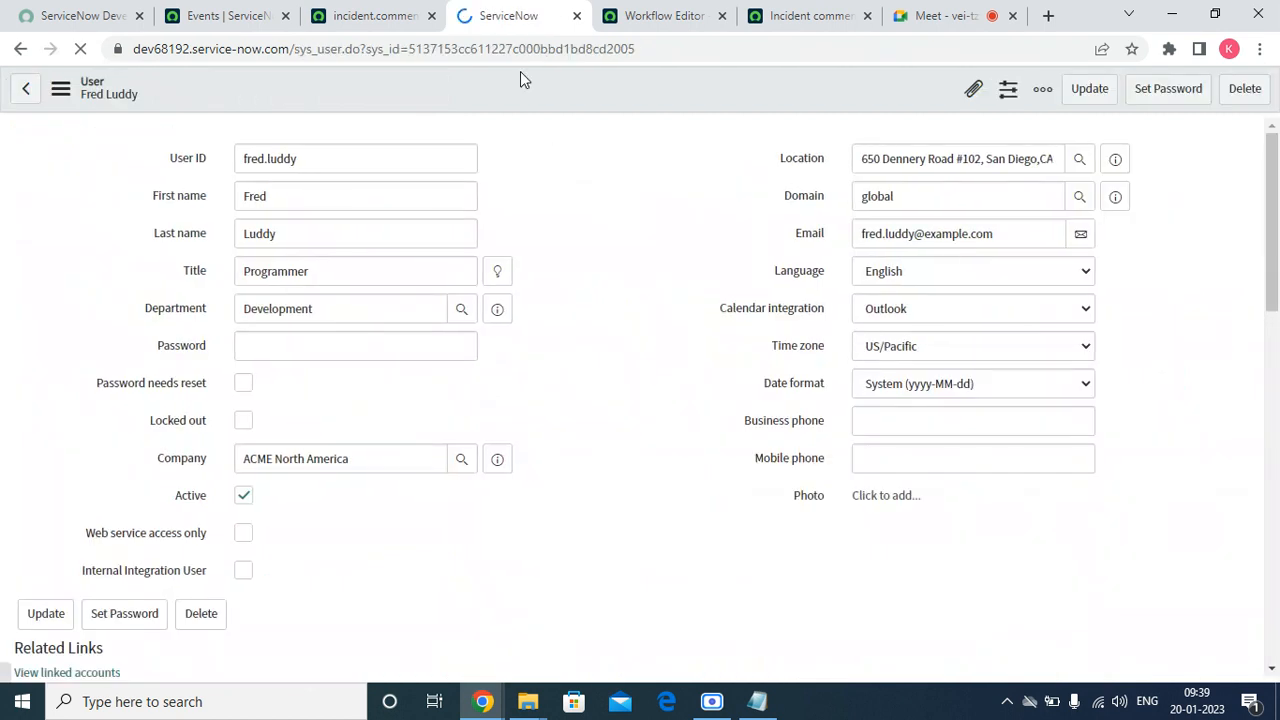
{"action": "right_click", "coordinate": [520, 73]}
{"action": "left_click", "coordinate": [677, 557]}
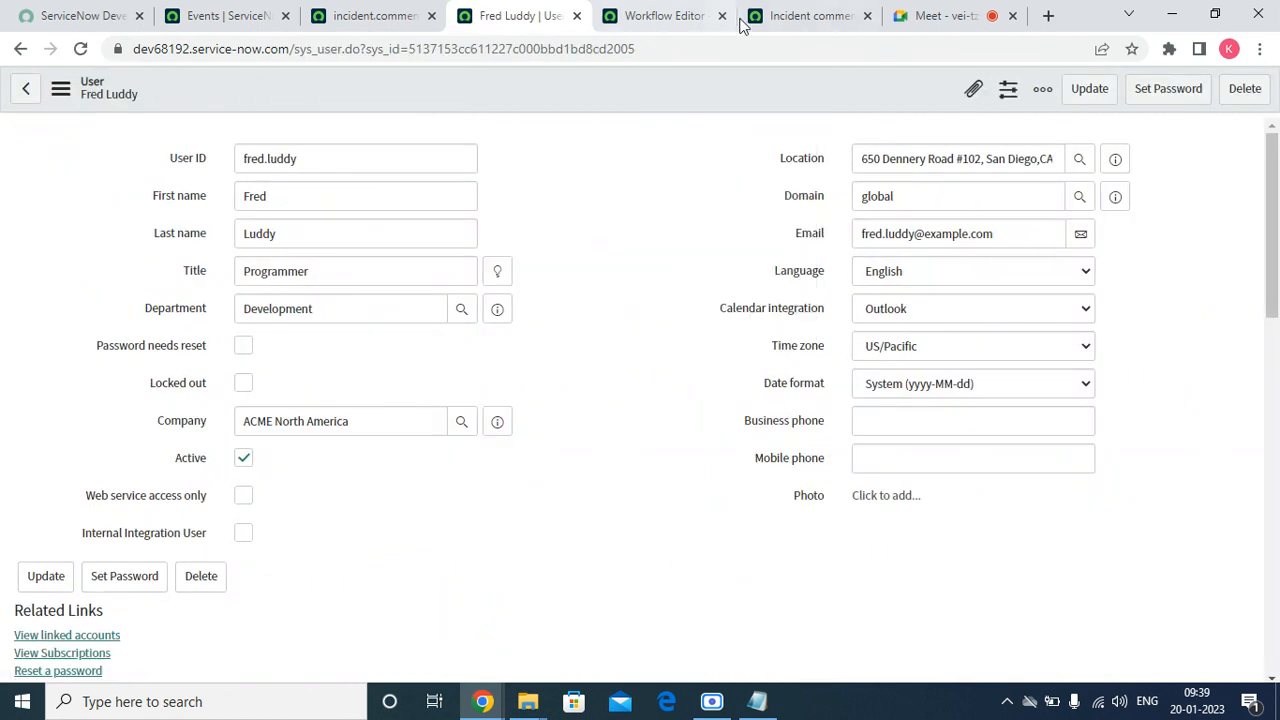
{"action": "left_click_drag", "start_coordinate": [668, 49], "coordinate": [410, 50]}
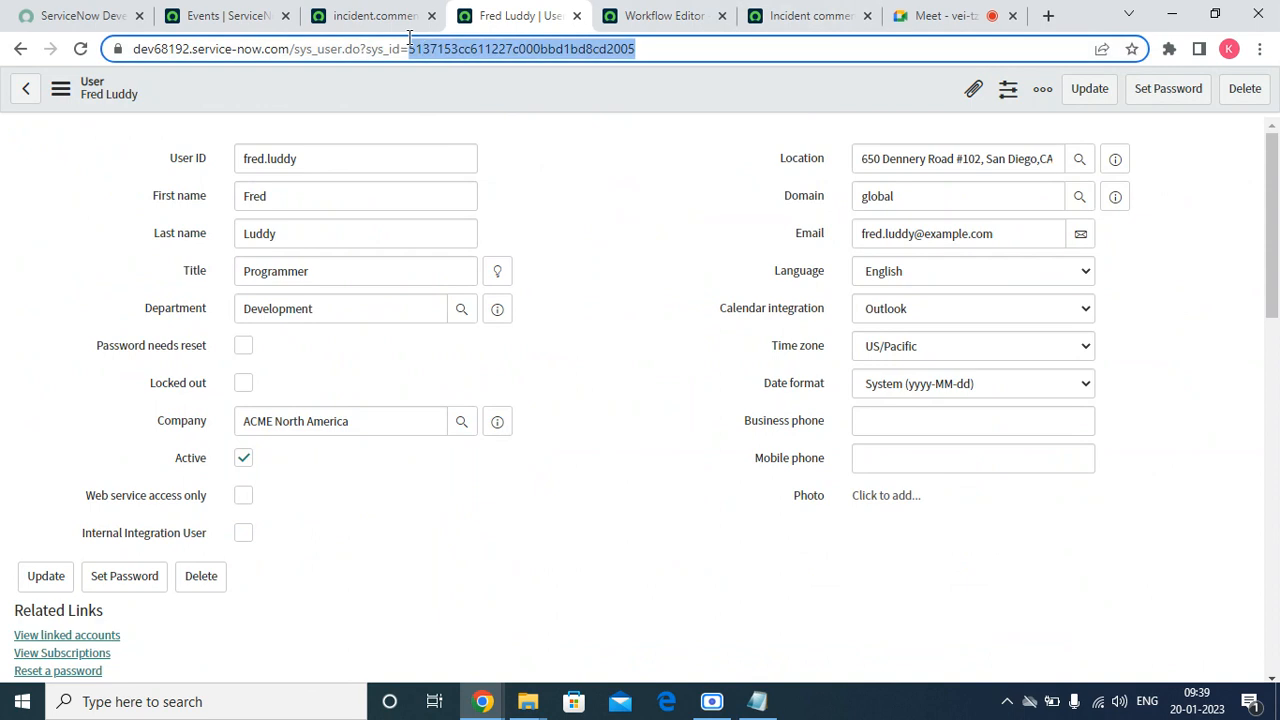
{"action": "right_click", "coordinate": [466, 88]}
{"action": "left_click", "coordinate": [510, 295]}
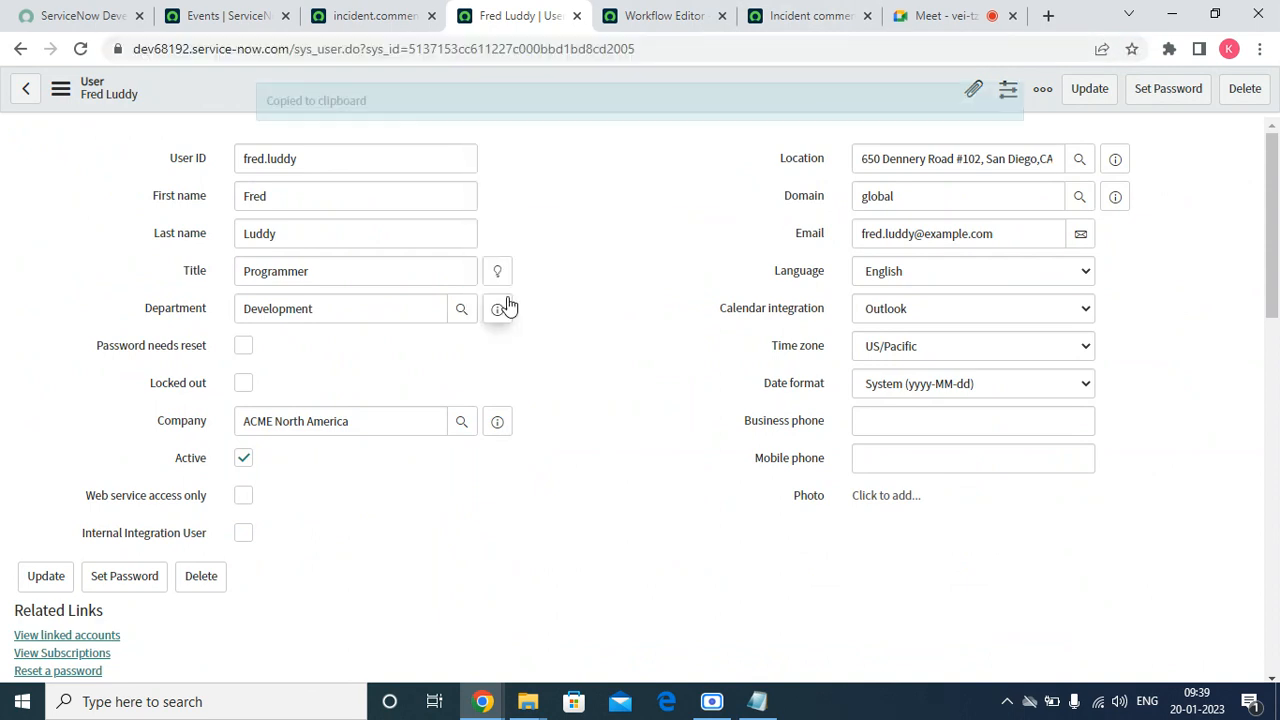
Paste the assigned user's sys_id into Notepad directly below the Parm2 value for comparison
{"action": "left_click", "coordinate": [757, 701]}
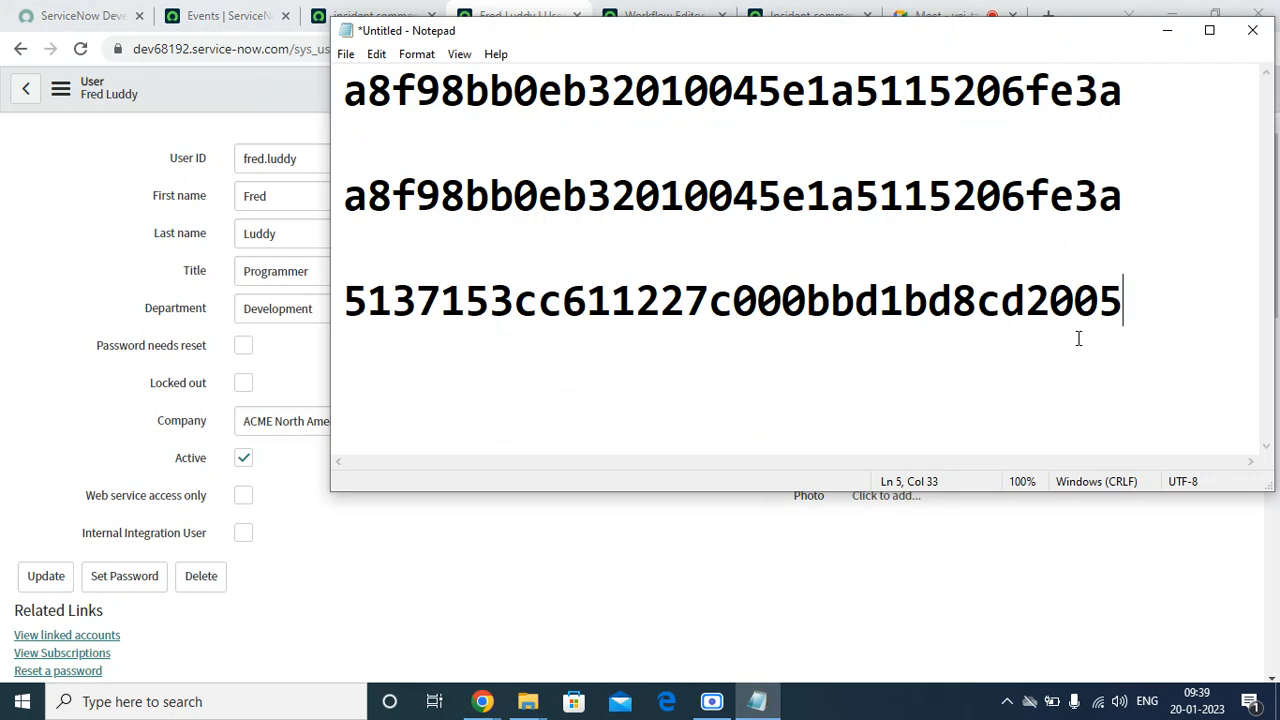
{"action": "key", "text": "Return"}
{"action": "right_click", "coordinate": [360, 347]}
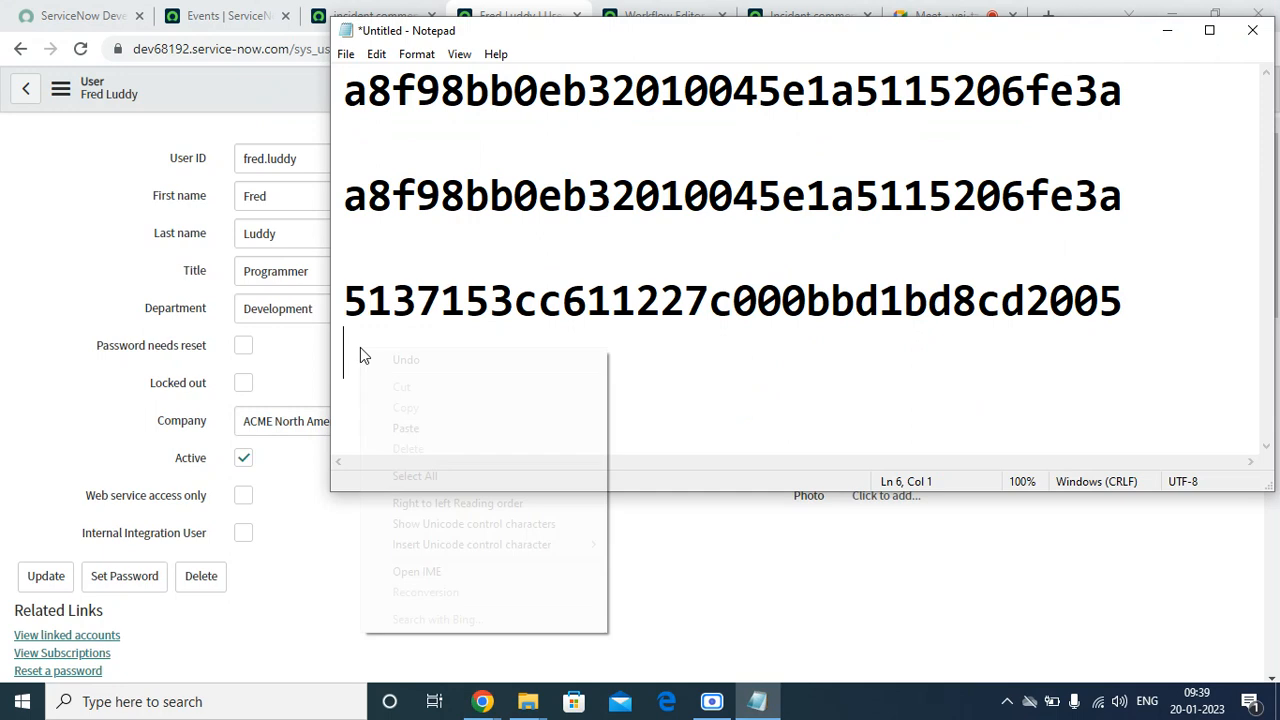
{"action": "left_click", "coordinate": [390, 425]}
{"action": "left_click", "coordinate": [379, 528]}
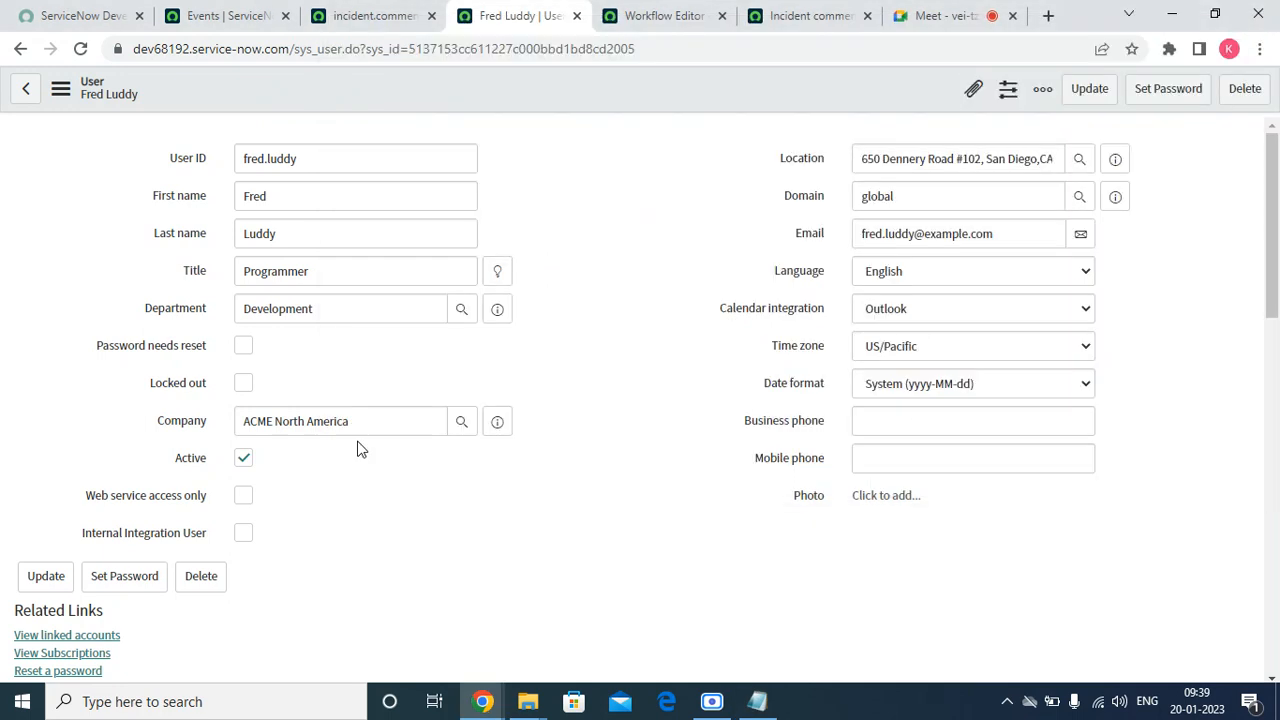
Examine the Parm1, Name, Processed, Instance, State and User ID fields of the incident.comments event record
{"action": "left_click", "coordinate": [335, 16]}
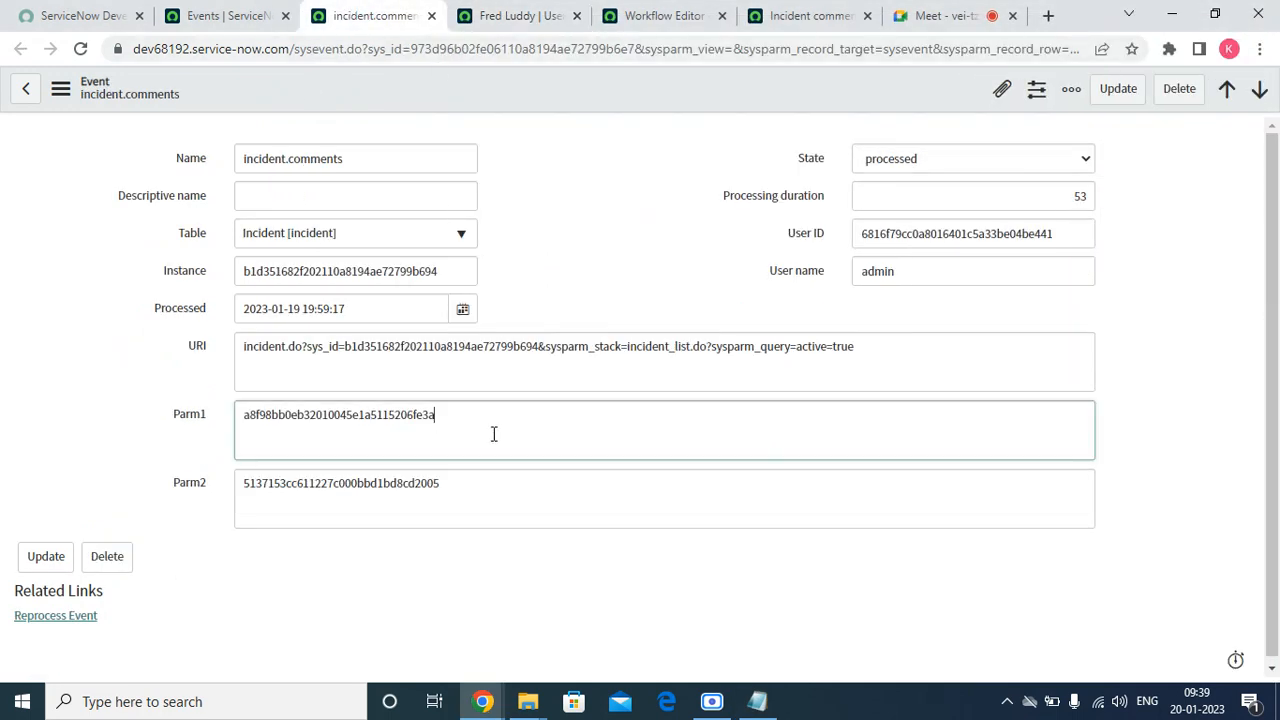
{"action": "left_click_drag", "start_coordinate": [494, 434], "coordinate": [6, 405]}
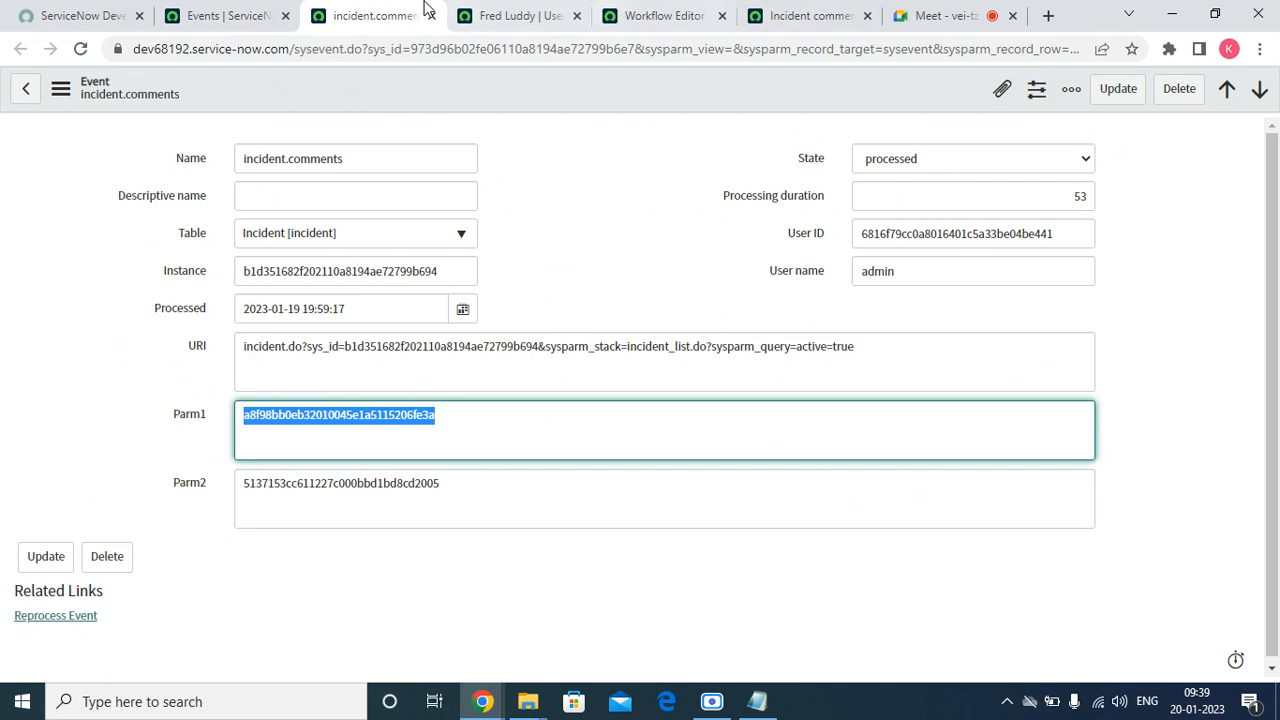
{"action": "left_click_drag", "start_coordinate": [381, 172], "coordinate": [6, 171]}
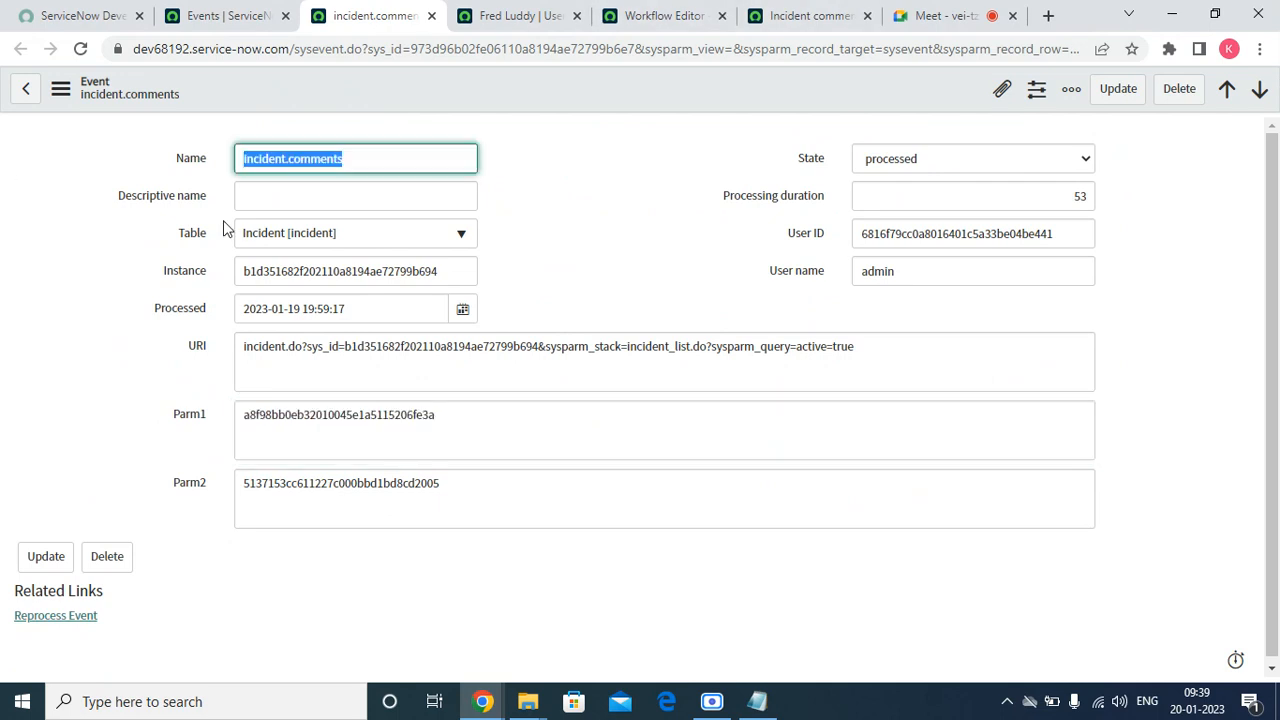
{"action": "left_click", "coordinate": [399, 317]}
{"action": "left_click_drag", "start_coordinate": [399, 317], "coordinate": [222, 312]}
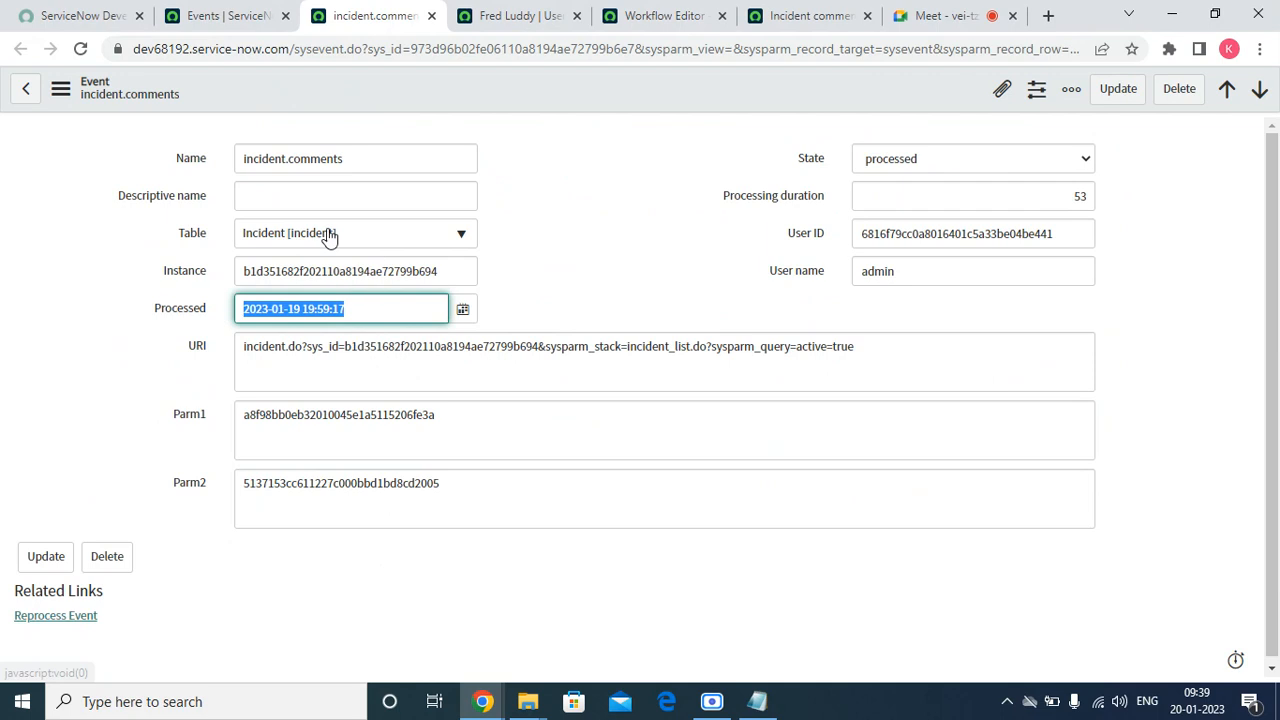
{"action": "left_click", "coordinate": [340, 271]}
{"action": "double_click", "coordinate": [340, 271]}
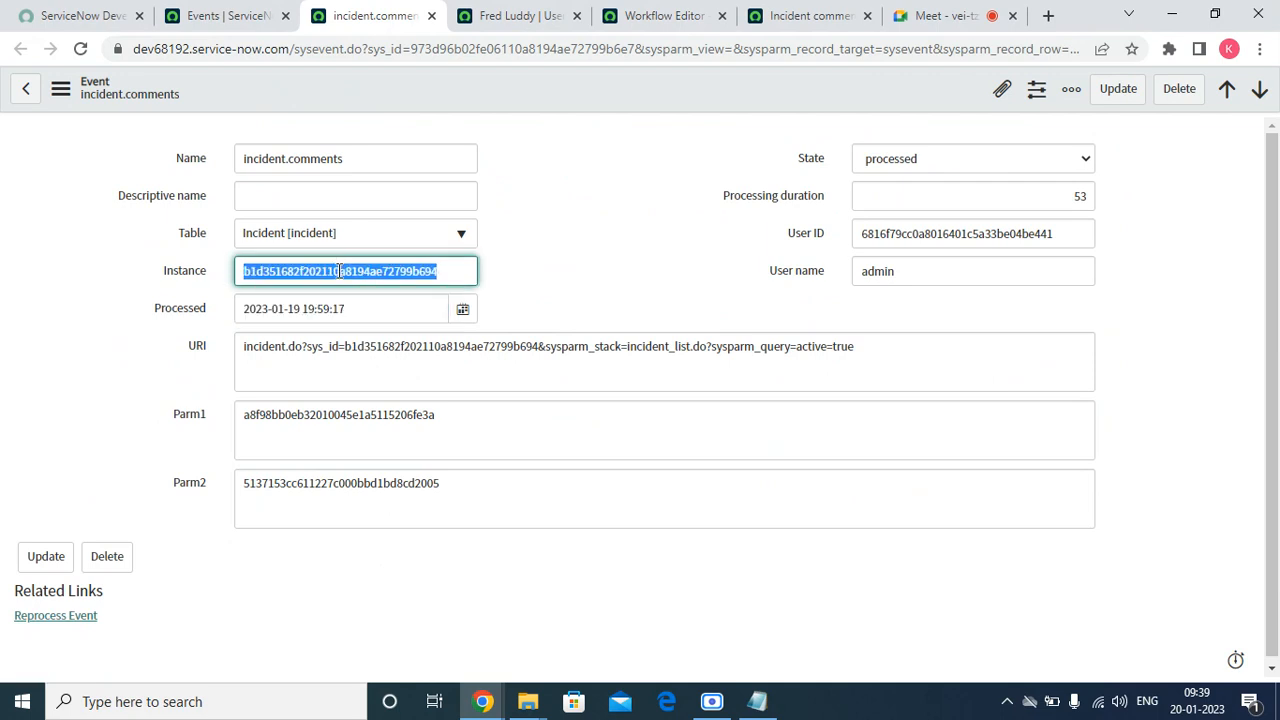
{"action": "left_click", "coordinate": [903, 160]}
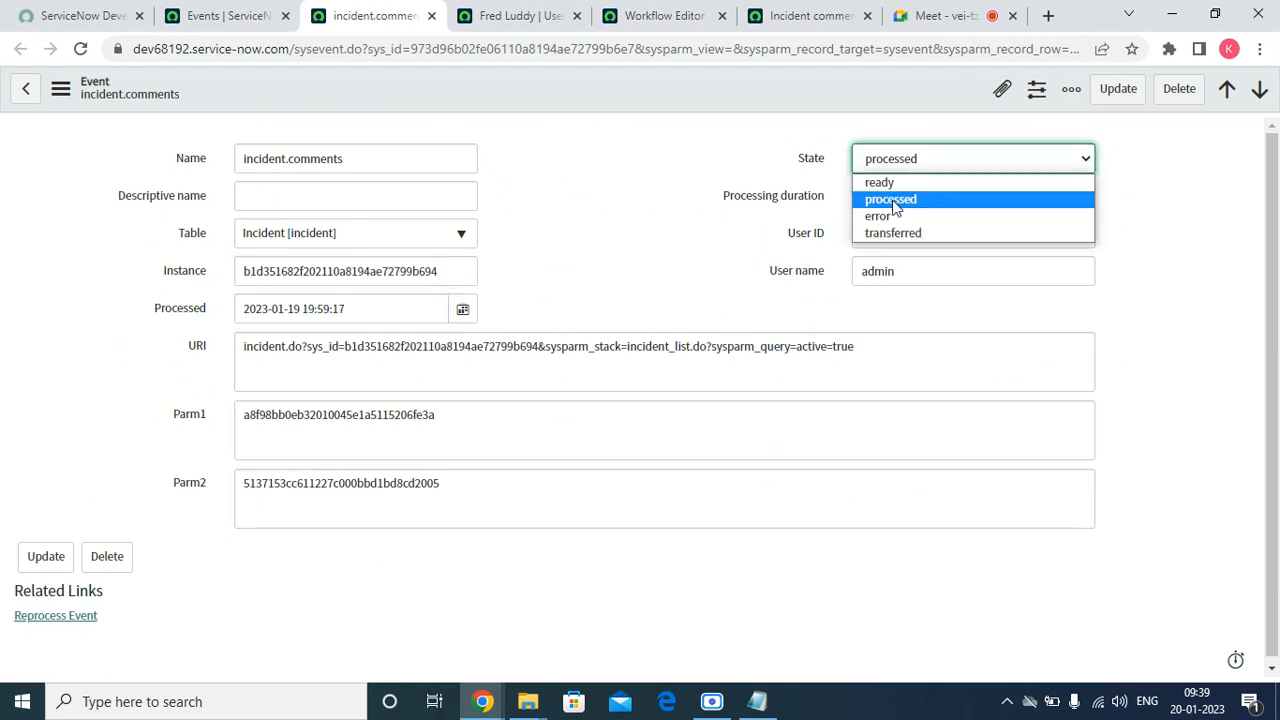
{"action": "left_click", "coordinate": [895, 205]}
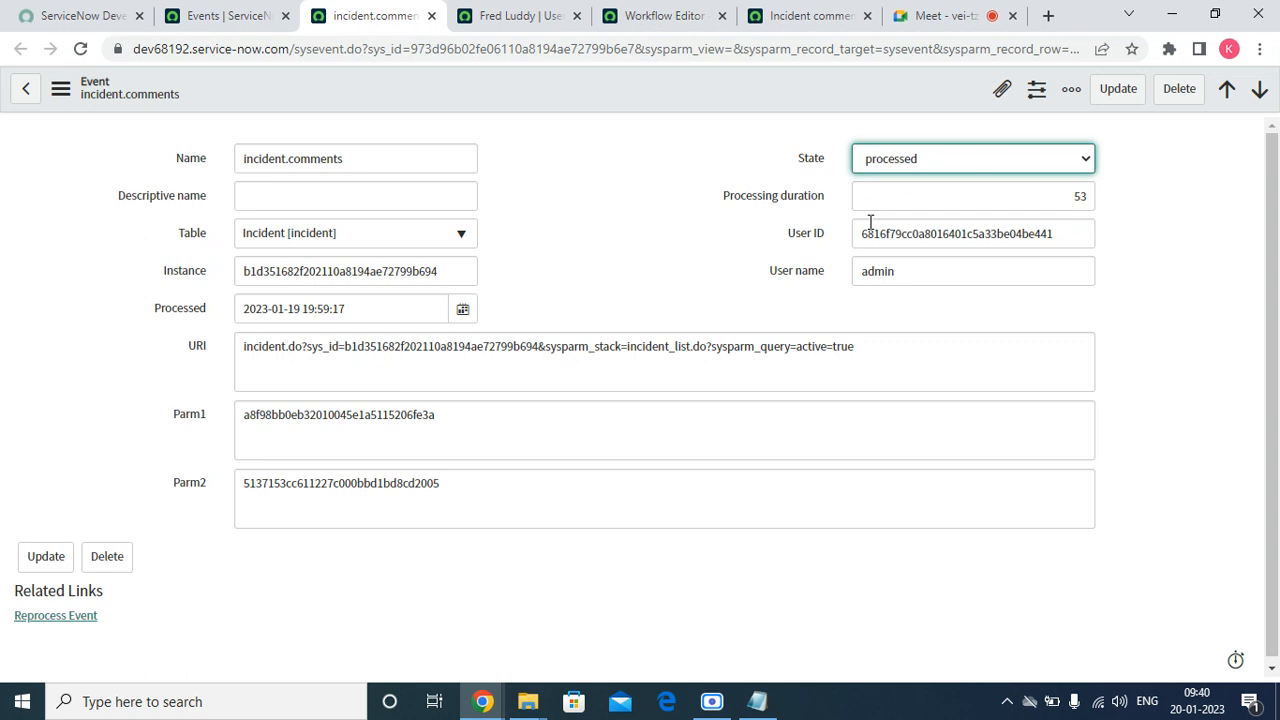
{"action": "double_click", "coordinate": [875, 232]}
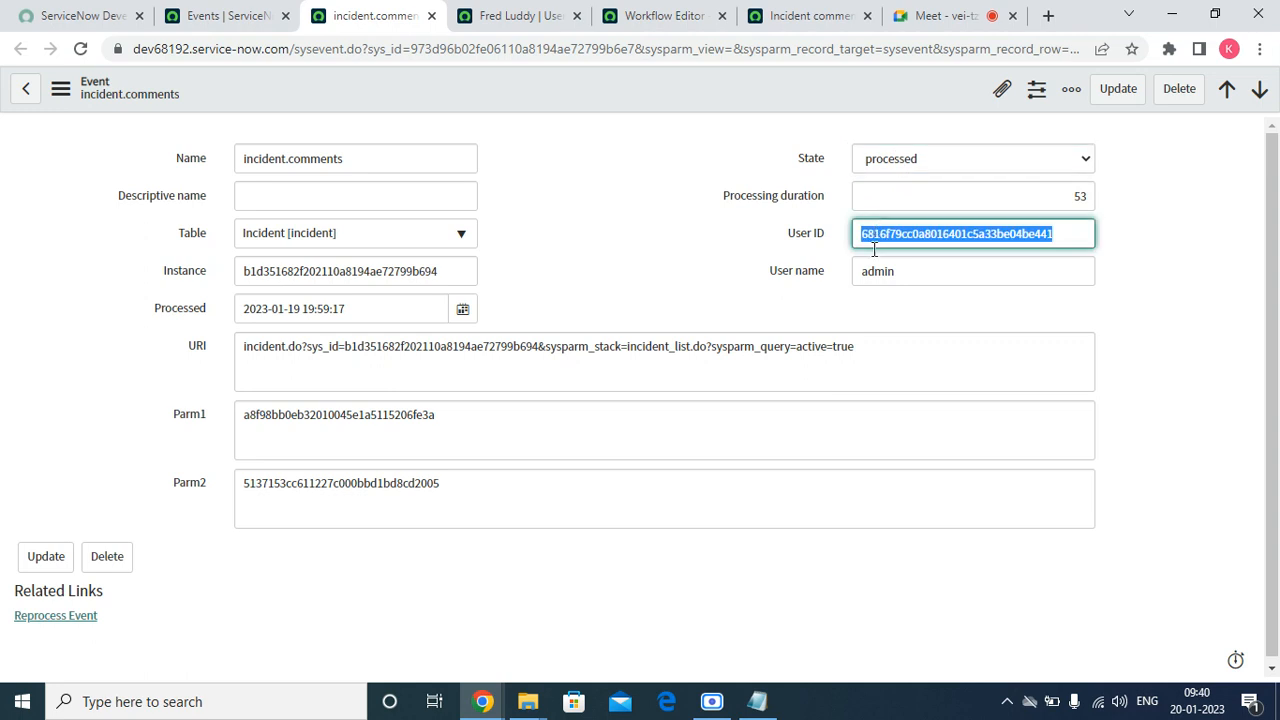
Examine the User name and User ID fields of the incident.comments event record
{"action": "double_click", "coordinate": [869, 280]}
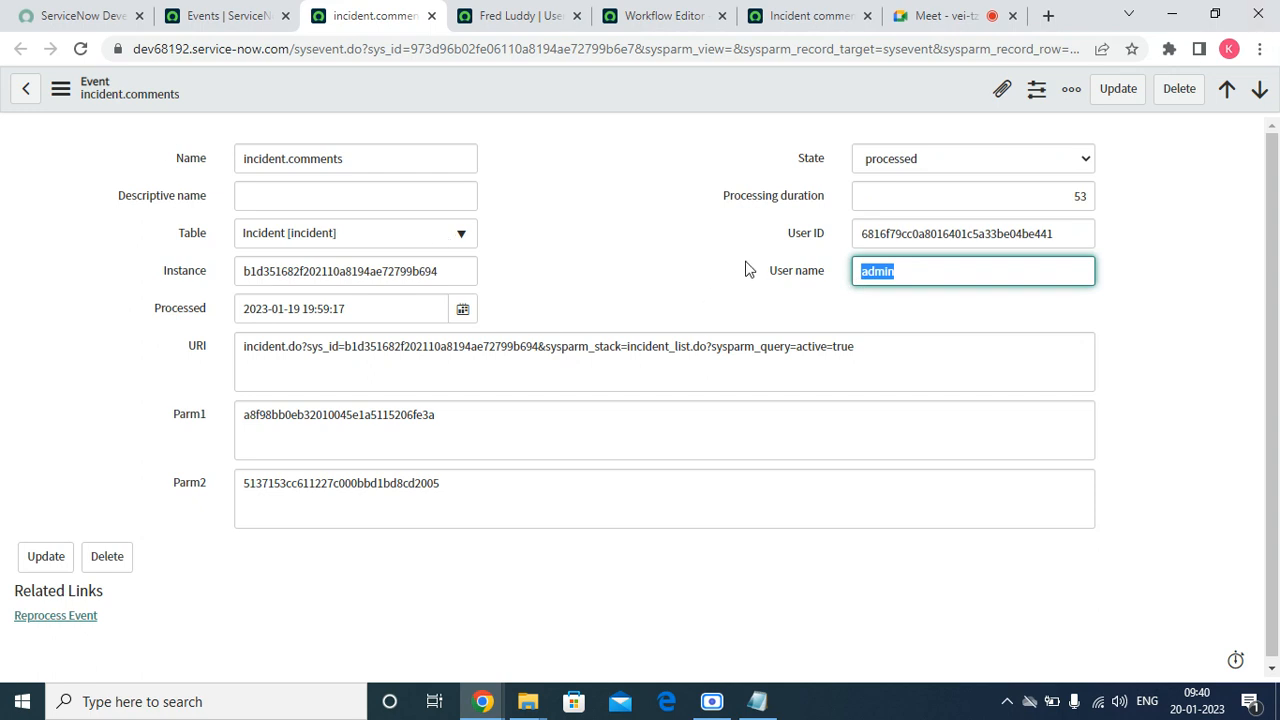
{"action": "left_click_drag", "start_coordinate": [780, 237], "coordinate": [882, 231]}
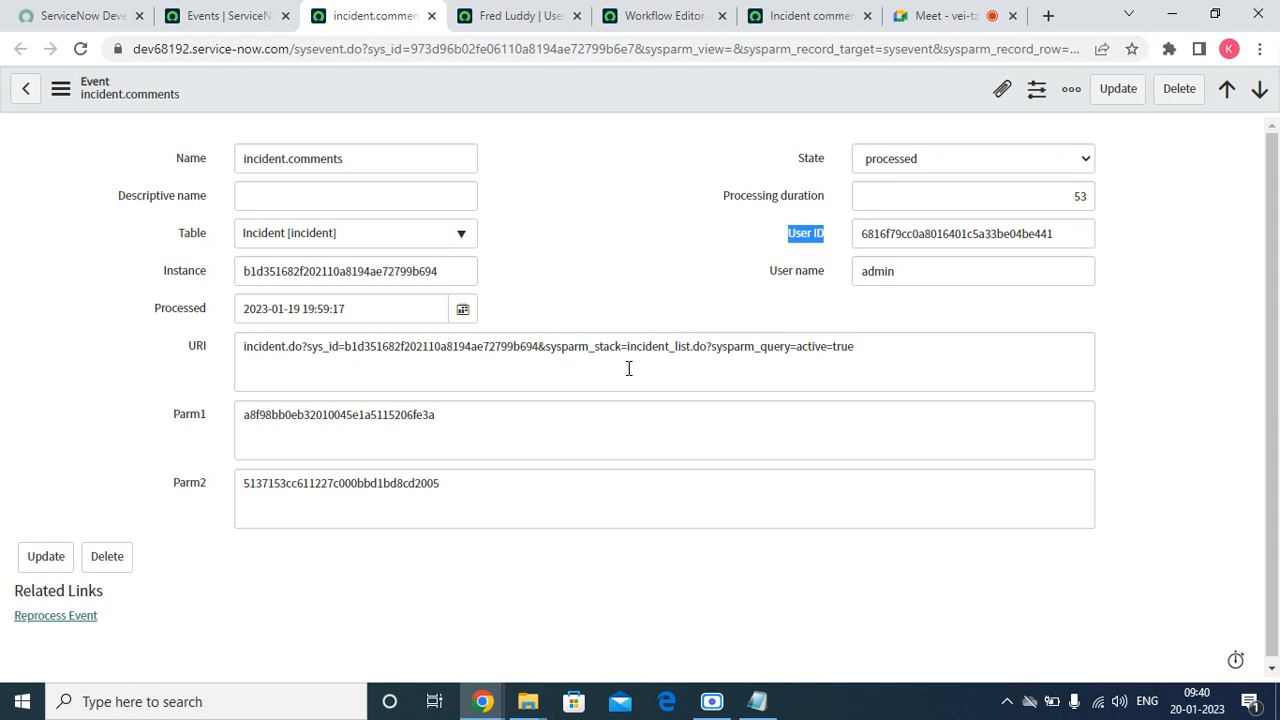
{"action": "left_click", "coordinate": [448, 346]}
{"action": "key", "text": "ctrl+a"}
{"action": "right_click", "coordinate": [448, 346]}
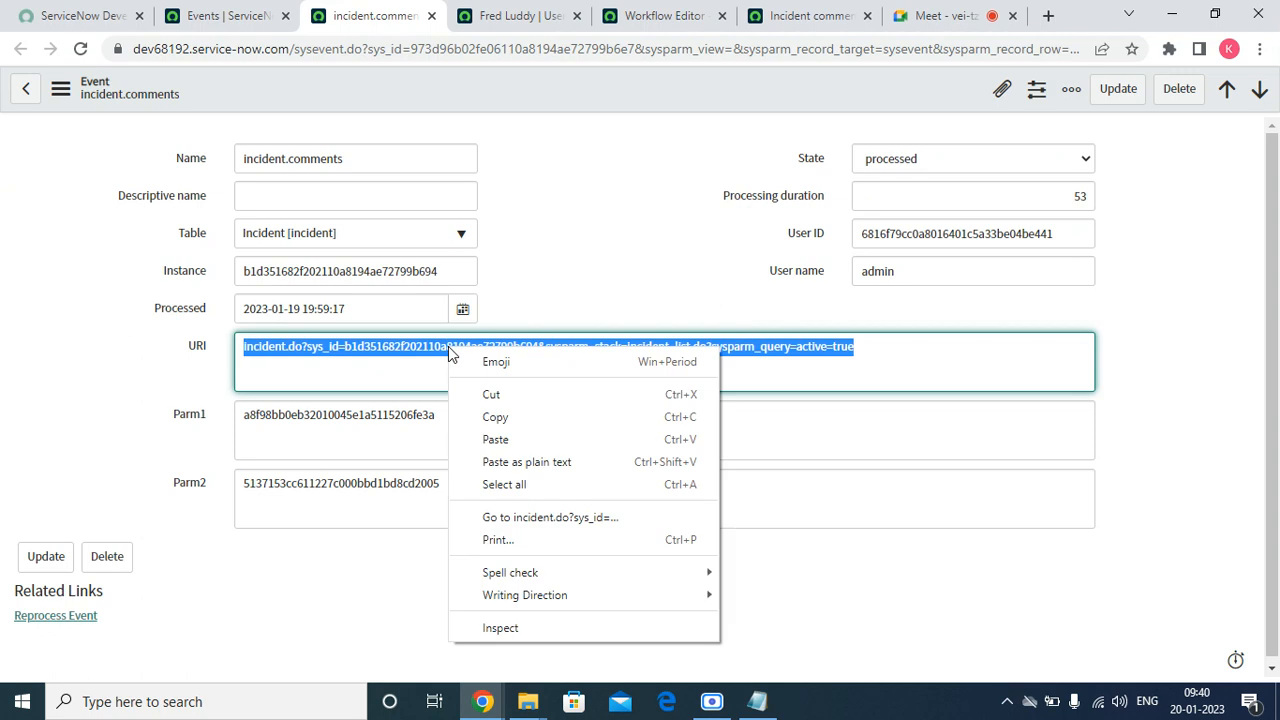
{"action": "left_click", "coordinate": [495, 438]}
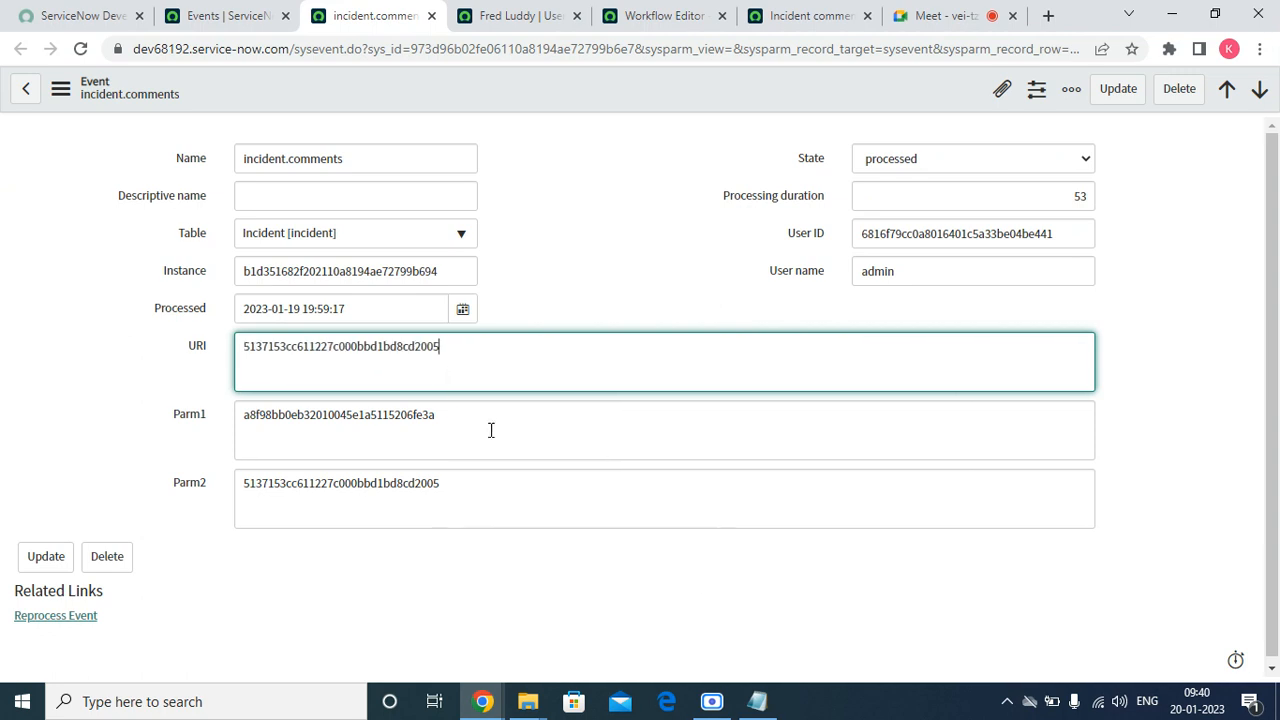
{"action": "right_click", "coordinate": [403, 89]}
{"action": "left_click", "coordinate": [452, 360]}
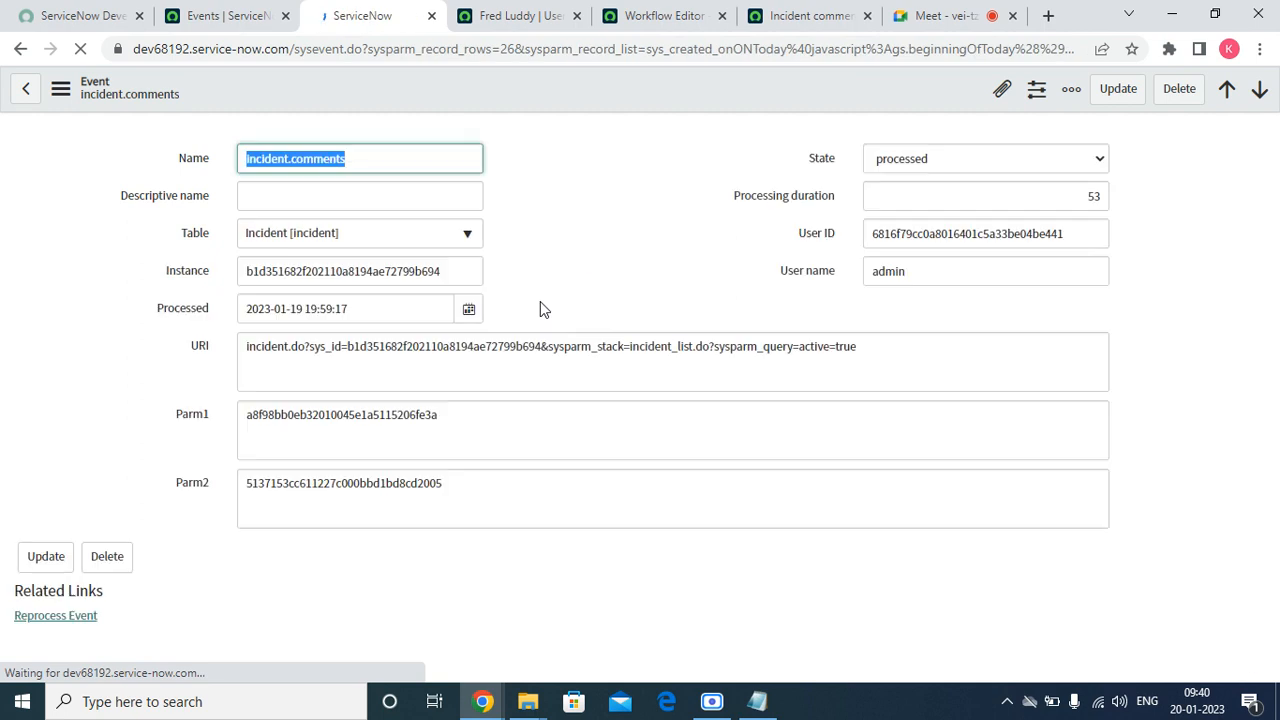
Copy the incident.comments event's URI value and try to open it as an address in a new browser tab
{"action": "triple_click", "coordinate": [874, 341]}
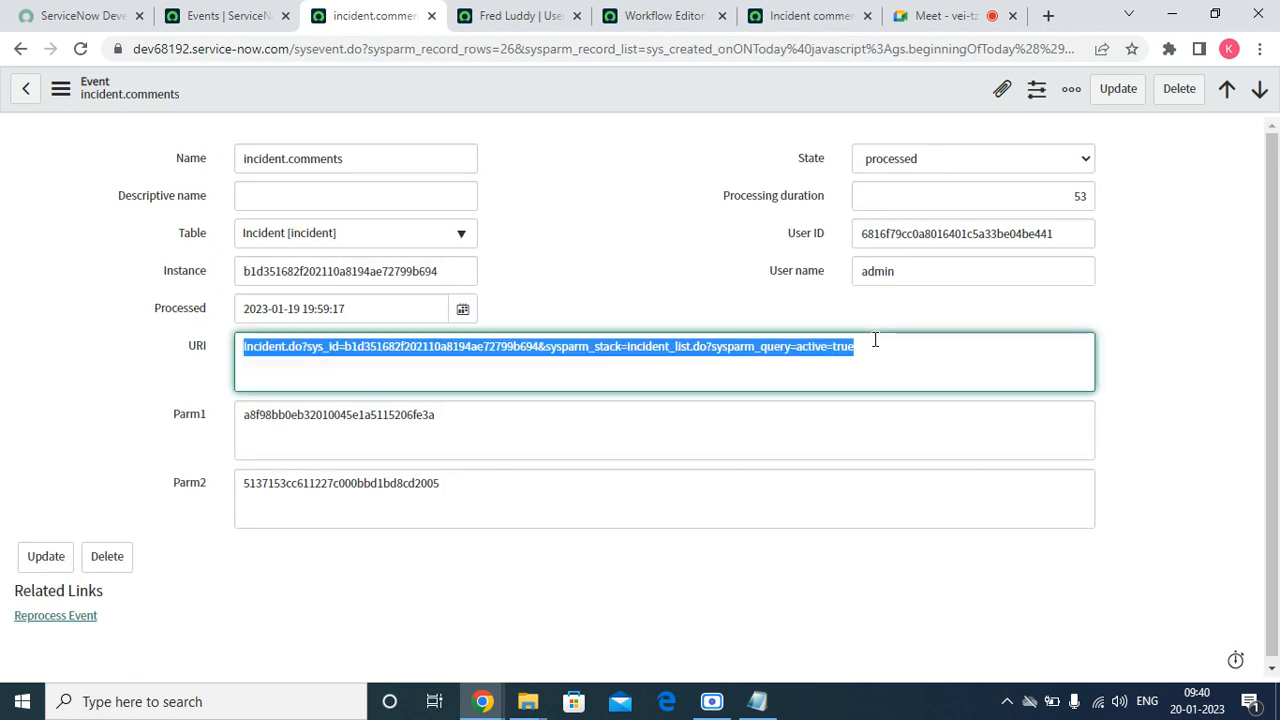
{"action": "right_click", "coordinate": [875, 341]}
{"action": "left_click", "coordinate": [895, 409]}
{"action": "left_click", "coordinate": [1048, 15]}
{"action": "right_click", "coordinate": [604, 54]}
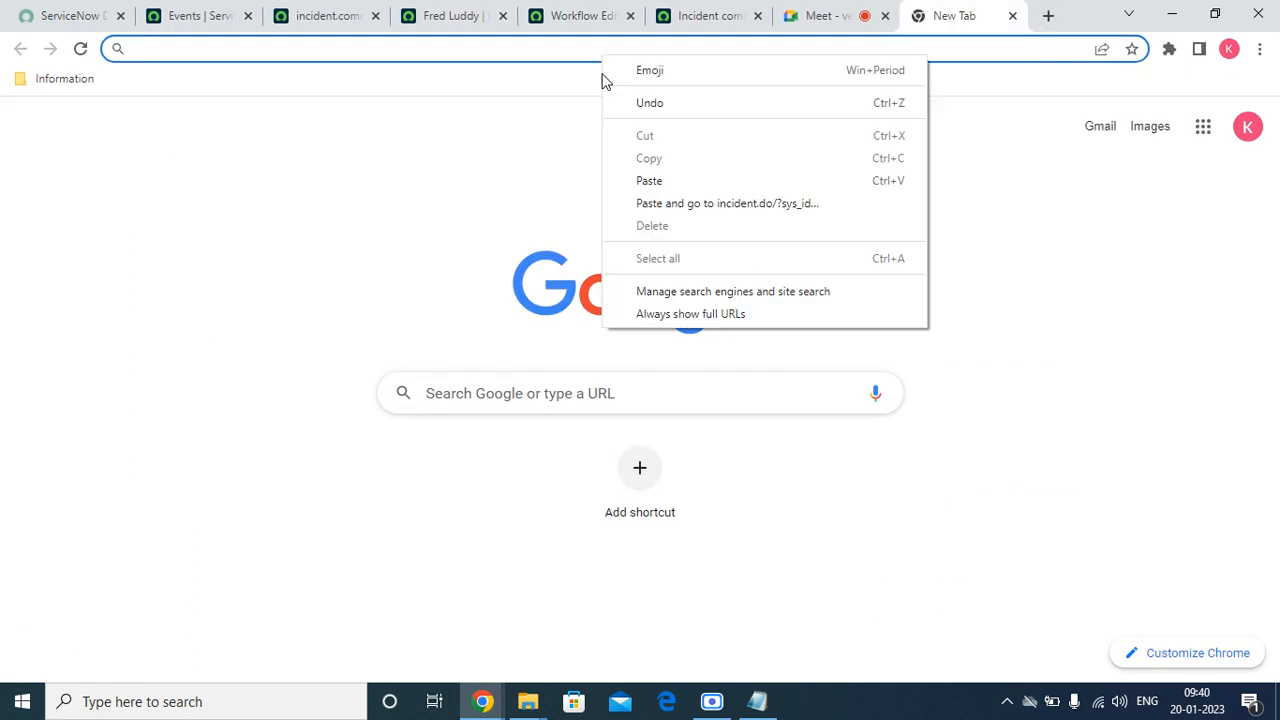
{"action": "left_click", "coordinate": [661, 205]}
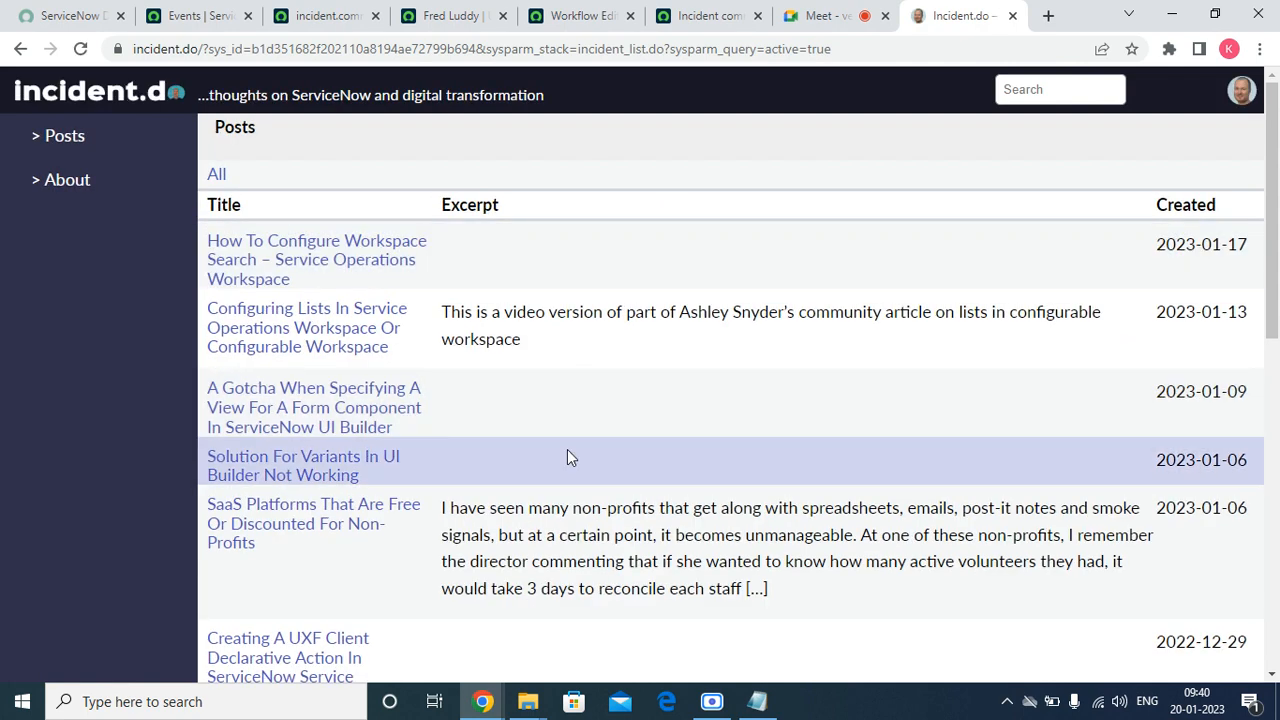
Inspect the page opened from the URI, compare its web address with the Events list's address, and close the page
{"action": "scroll", "coordinate": [340, 380], "scroll_direction": "down", "scroll_amount": 8}
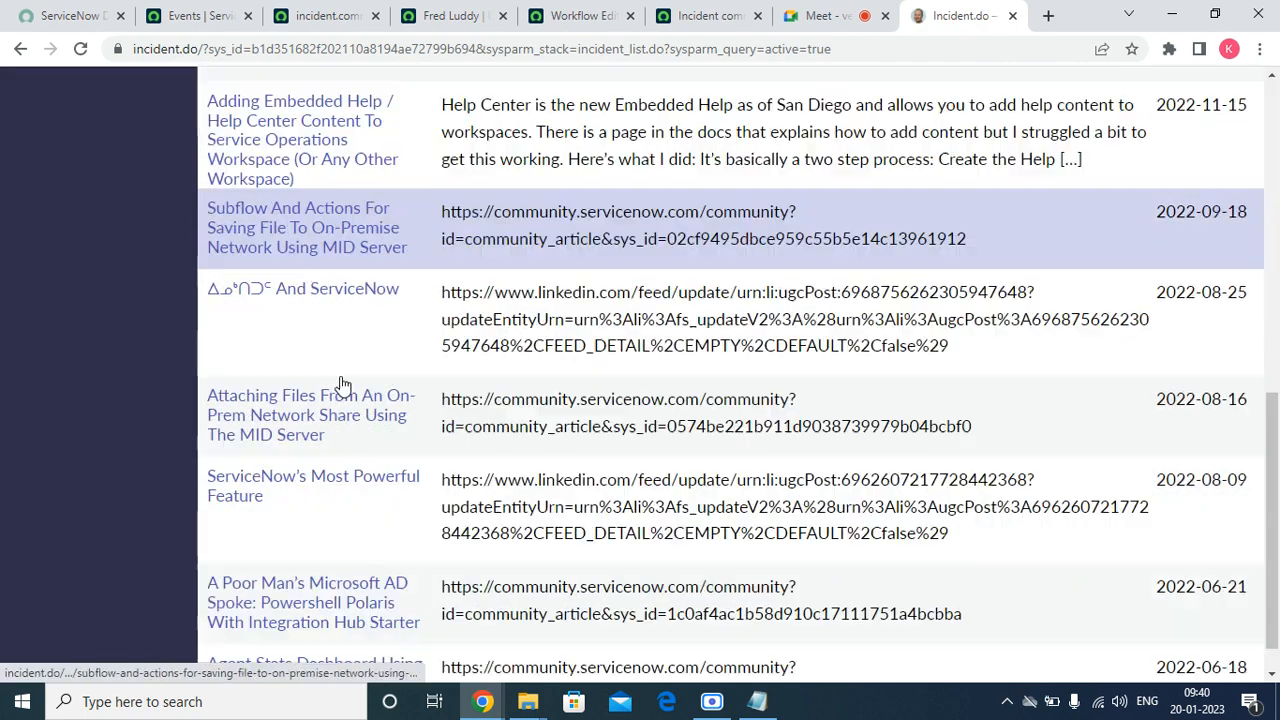
{"action": "scroll", "coordinate": [340, 385], "scroll_direction": "up", "scroll_amount": 10}
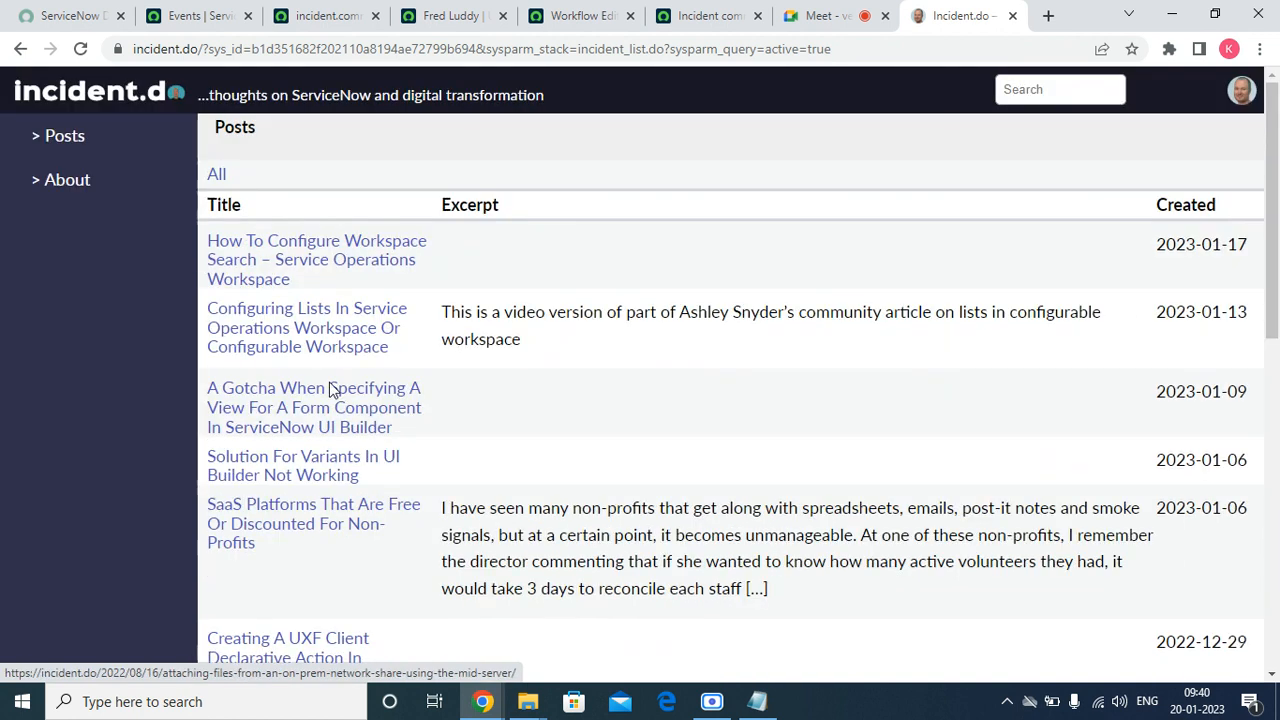
{"action": "left_click", "coordinate": [155, 50]}
{"action": "left_click", "coordinate": [166, 50]}
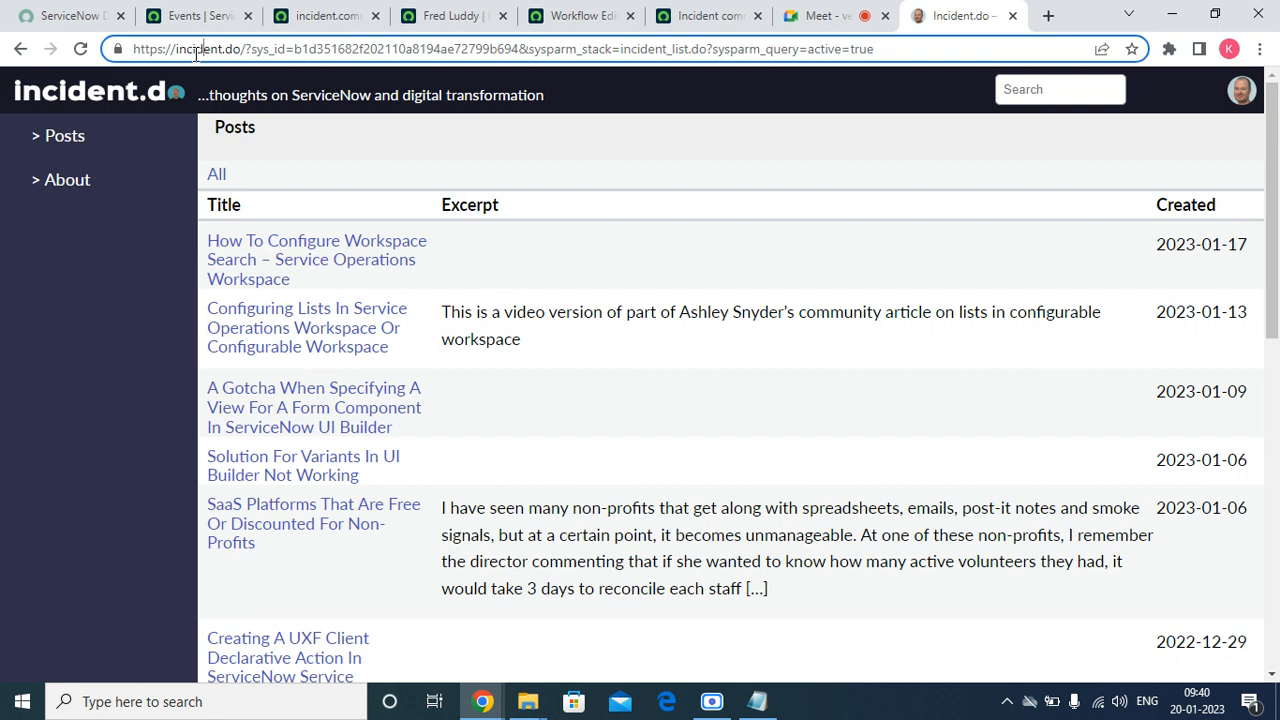
{"action": "left_click", "coordinate": [202, 16]}
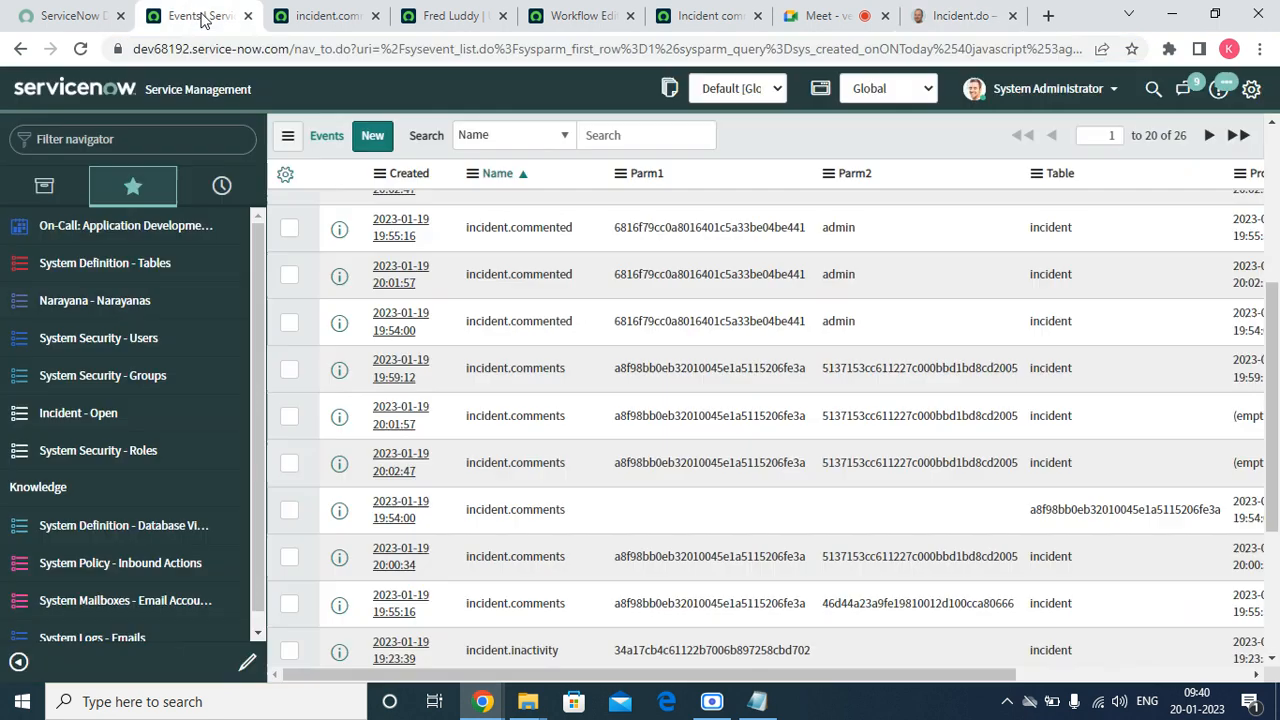
{"action": "left_click", "coordinate": [935, 12]}
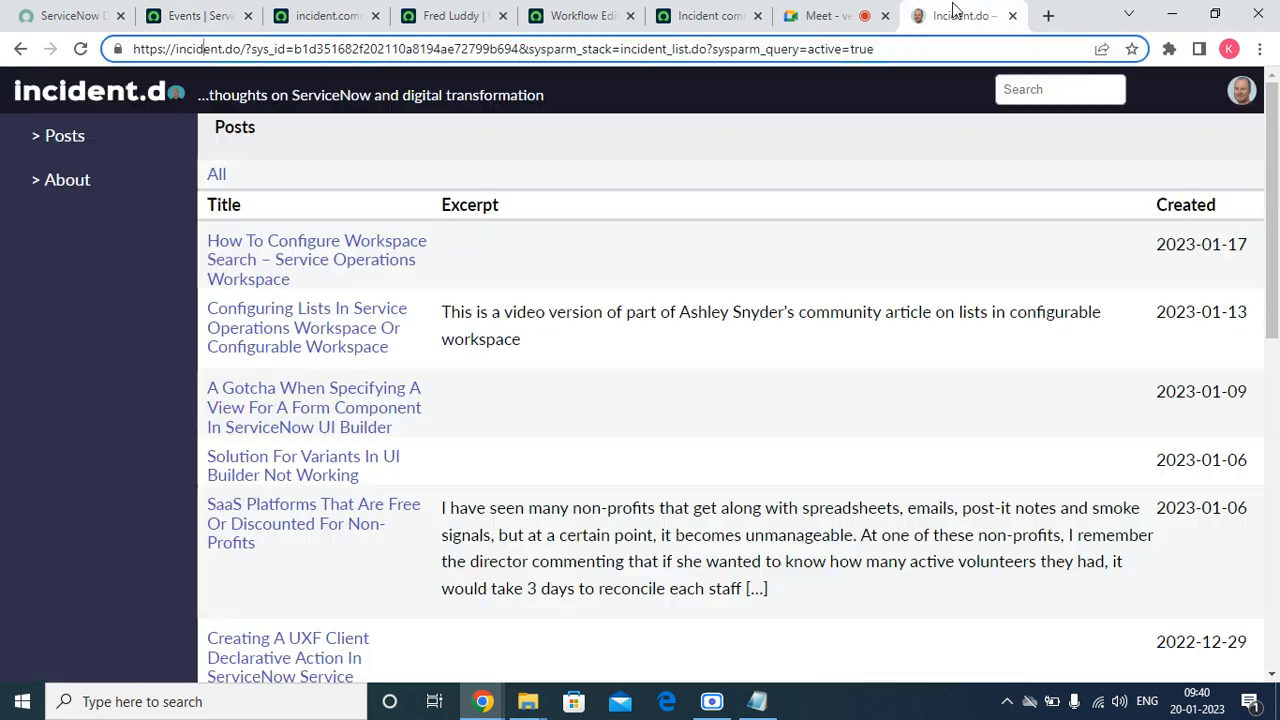
{"action": "left_click", "coordinate": [1012, 16]}
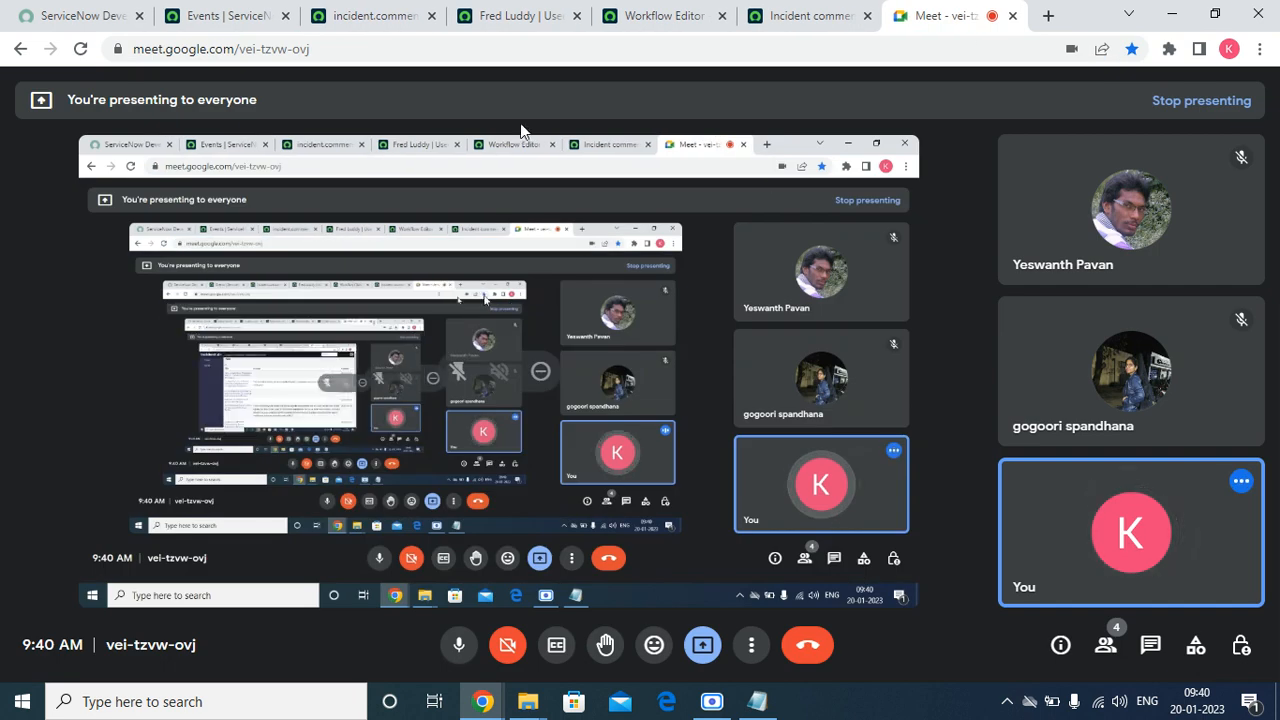
{"action": "left_click", "coordinate": [530, 17]}
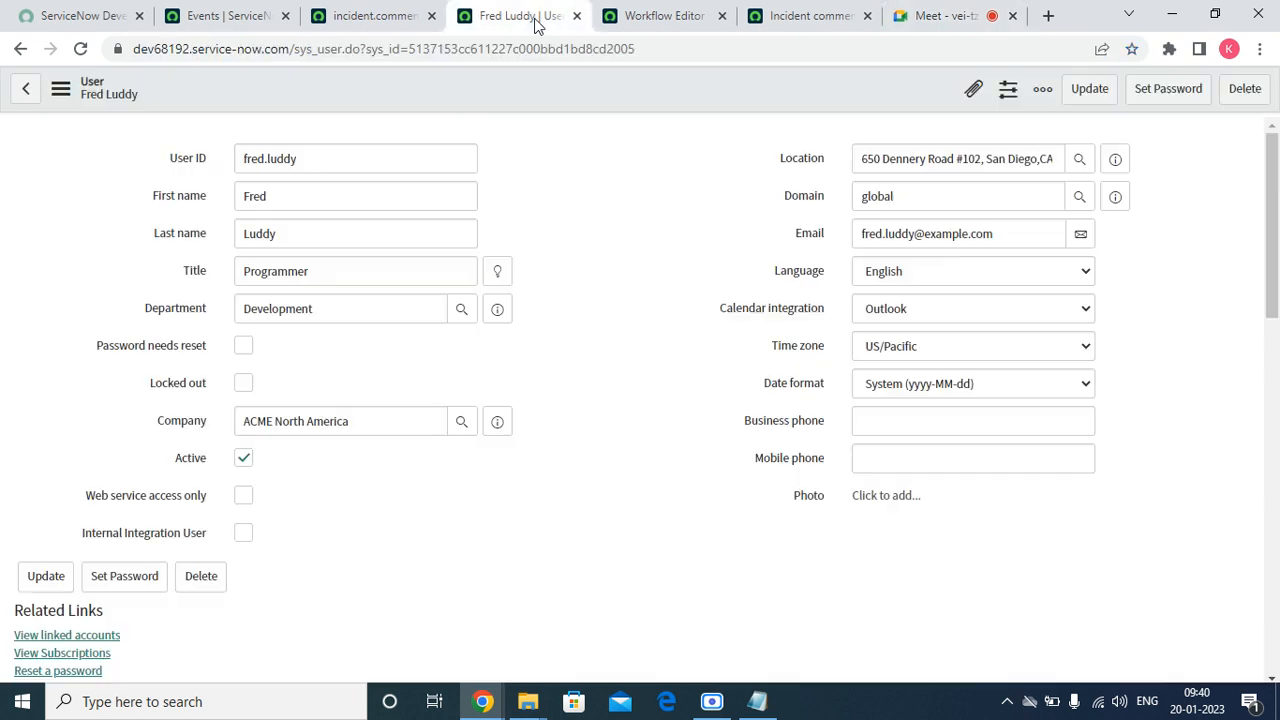
{"action": "left_click", "coordinate": [640, 13]}
{"action": "left_click", "coordinate": [236, 18]}
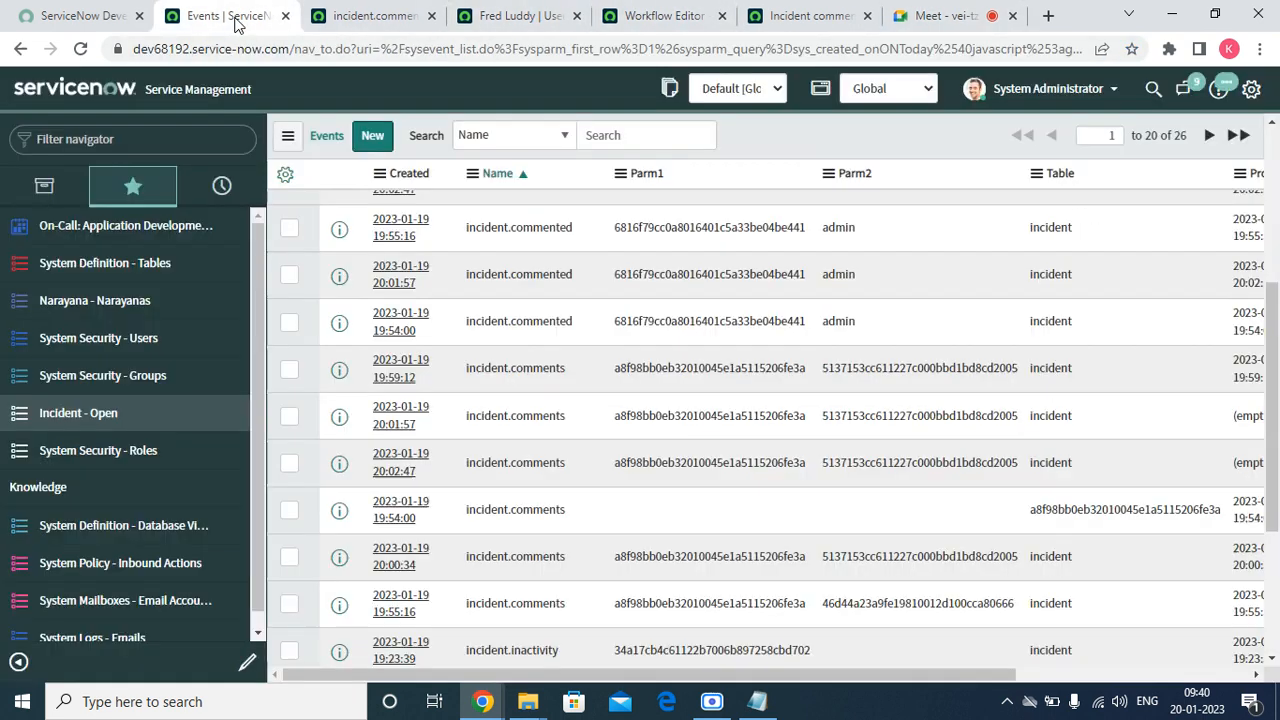
{"action": "left_click", "coordinate": [386, 18]}
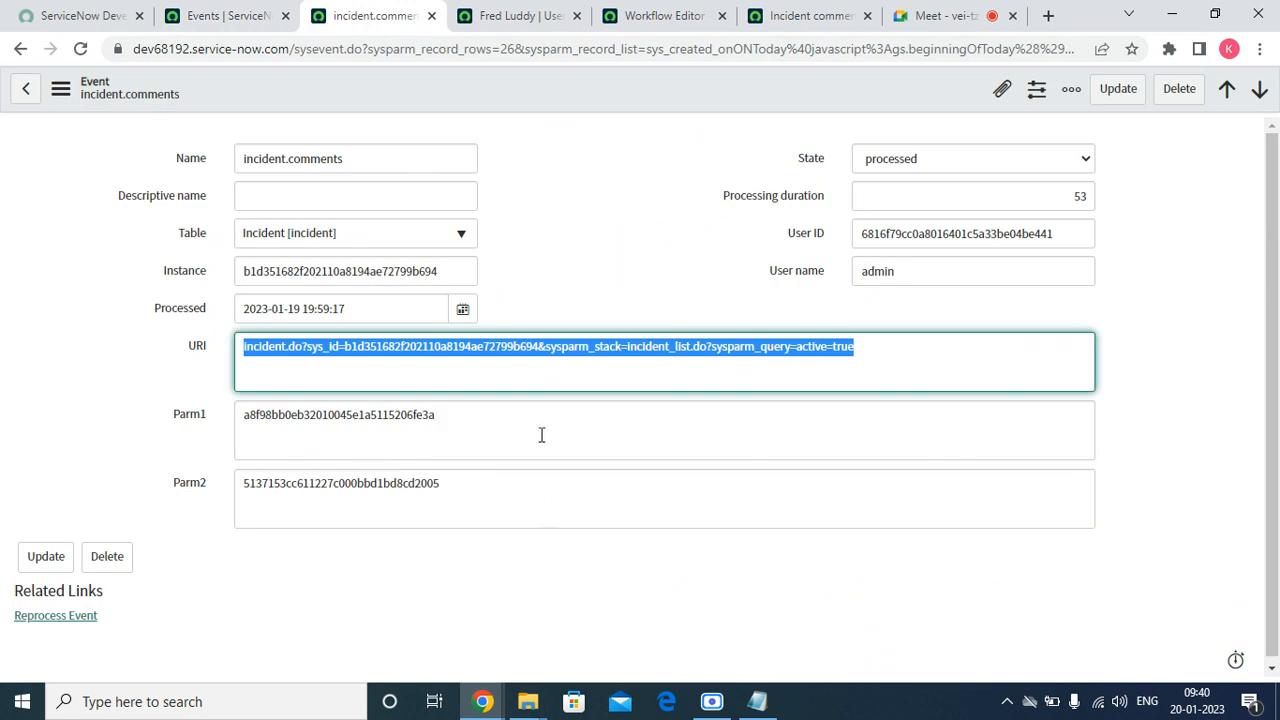
{"action": "left_click", "coordinate": [335, 187]}
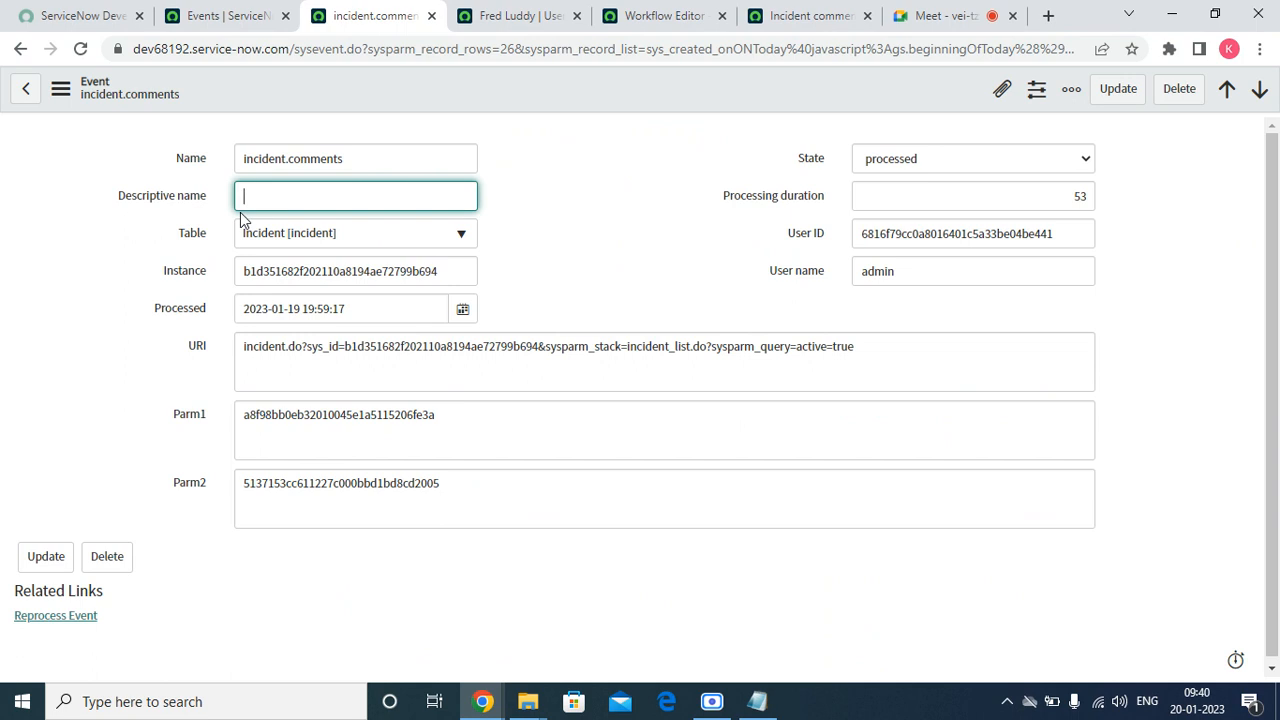
Open the incident.assigned.to.group event from the Events list in a new browser tab and examine its Parm1 value
{"action": "left_click", "coordinate": [182, 12]}
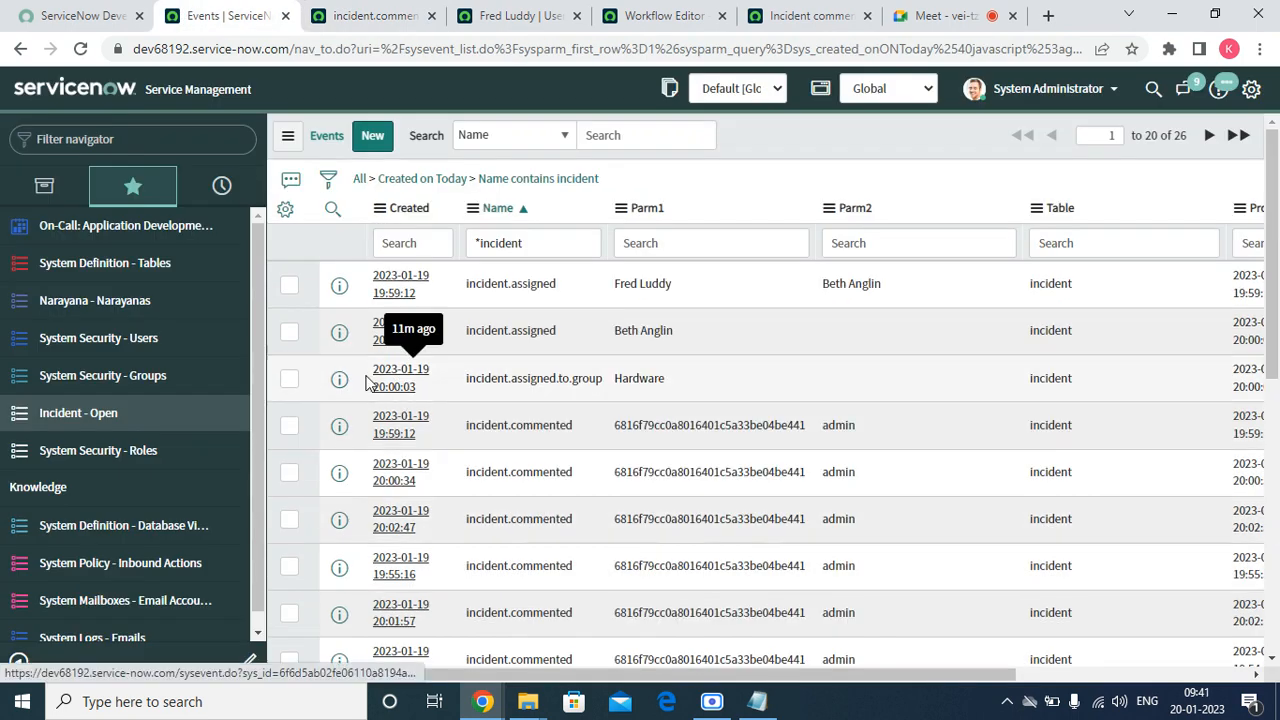
{"action": "right_click", "coordinate": [339, 388]}
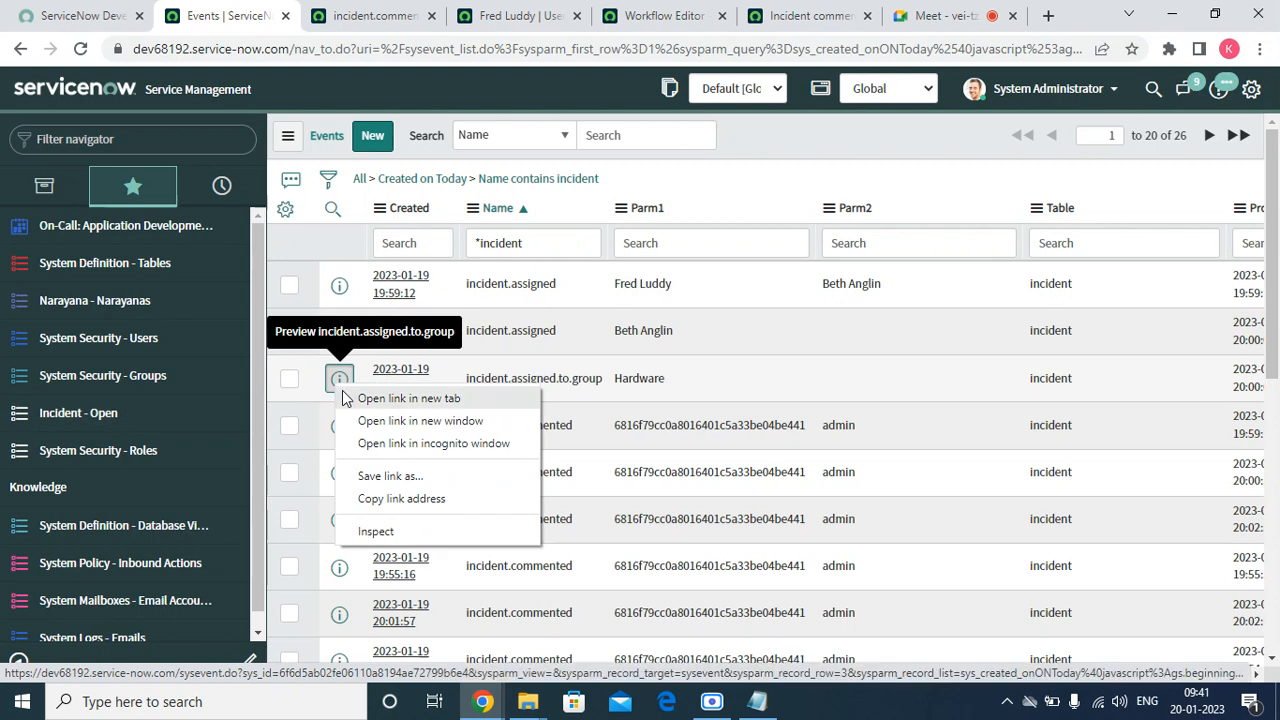
{"action": "left_click", "coordinate": [347, 398]}
{"action": "left_click", "coordinate": [337, 12]}
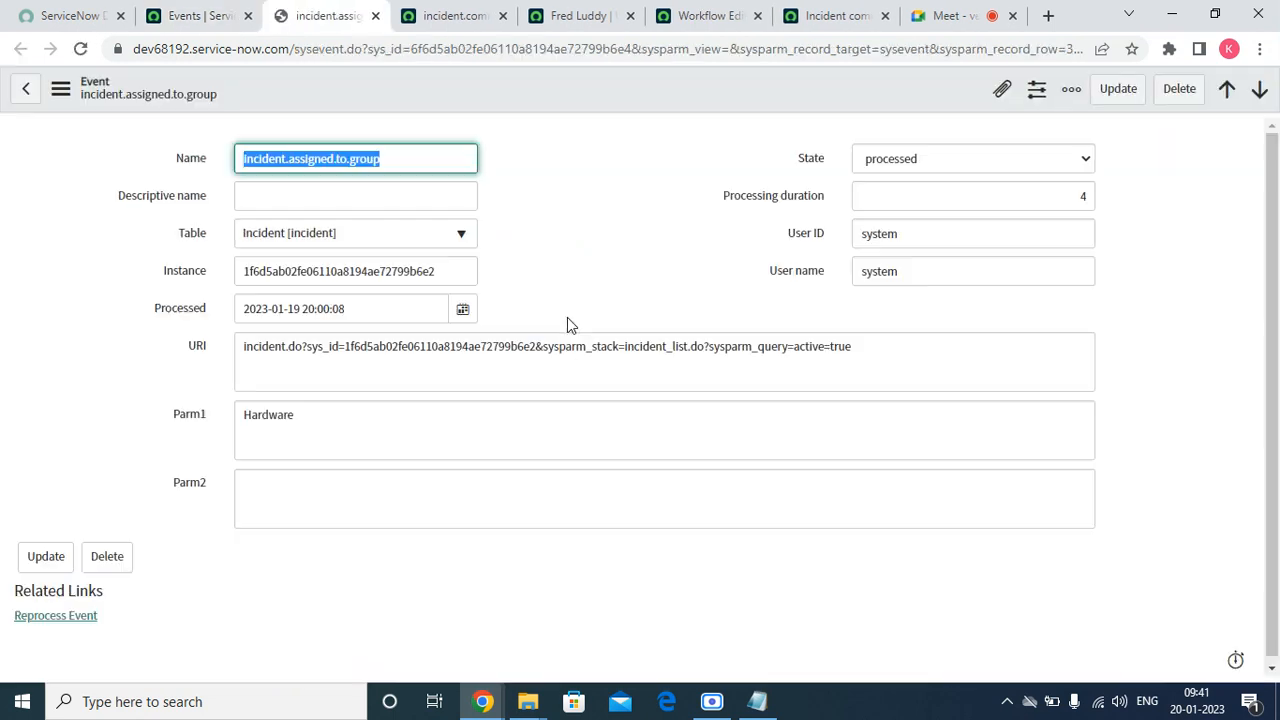
{"action": "double_click", "coordinate": [323, 427]}
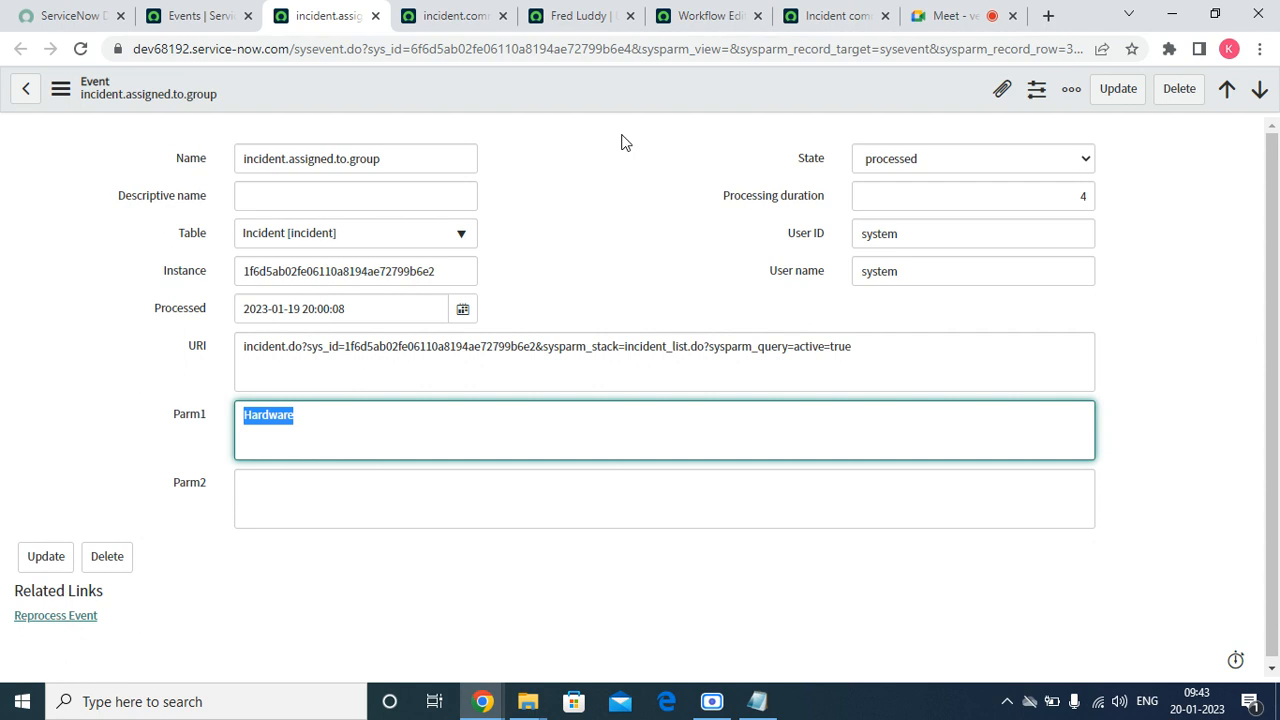
Close the browser tabs holding the incident.comments event, the user record, the Workflow Editor and the incident comment notification
{"action": "left_click", "coordinate": [505, 16]}
{"action": "left_click", "coordinate": [505, 16]}
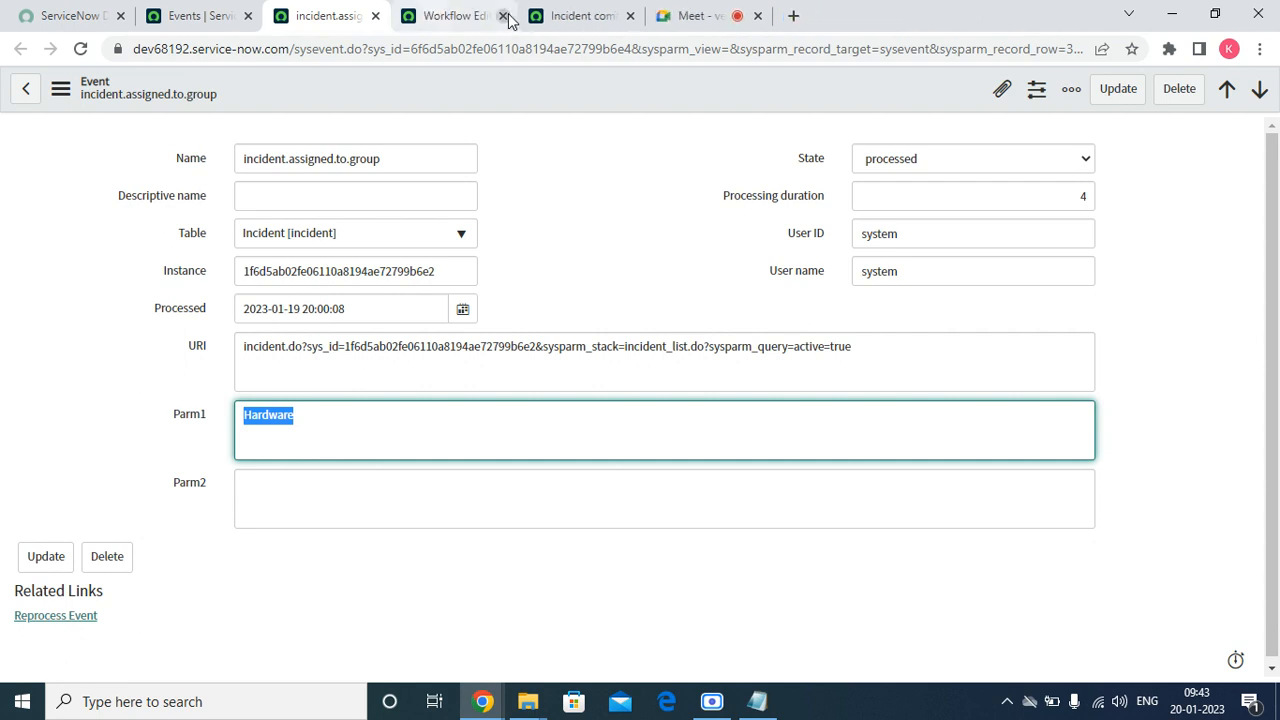
{"action": "left_click", "coordinate": [505, 16]}
{"action": "left_click", "coordinate": [505, 16]}
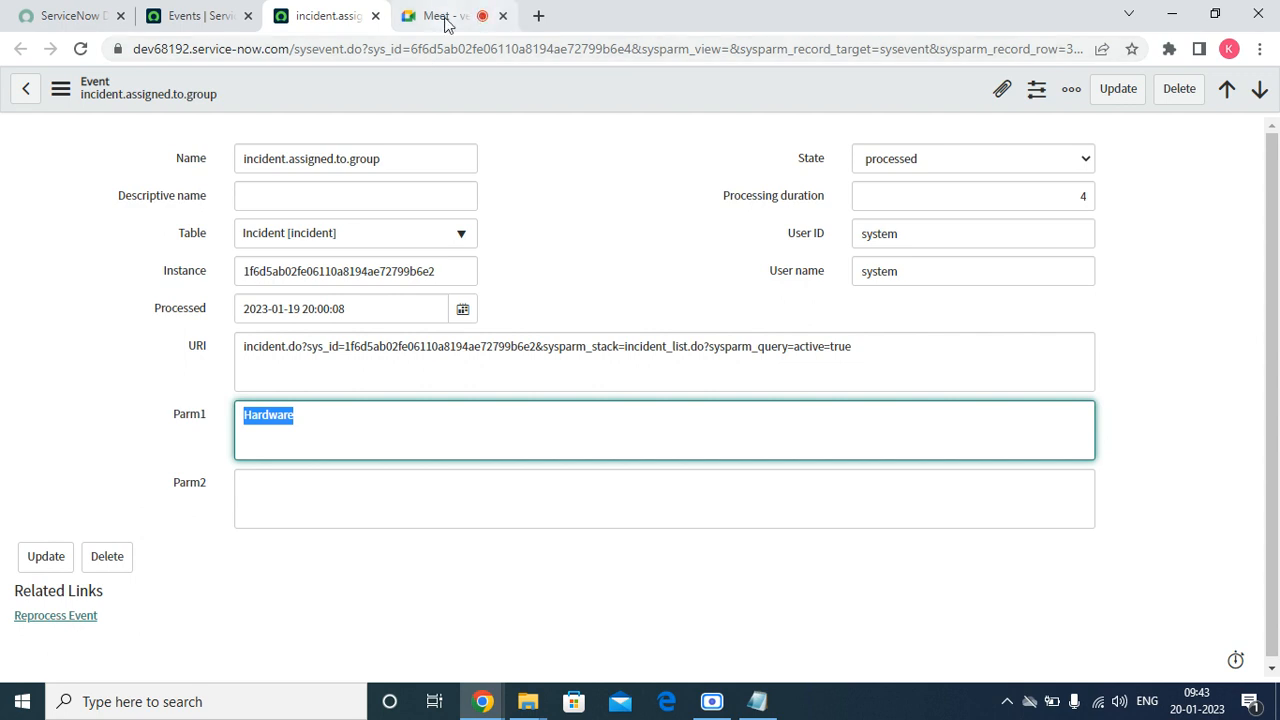
{"action": "left_click", "coordinate": [443, 17]}
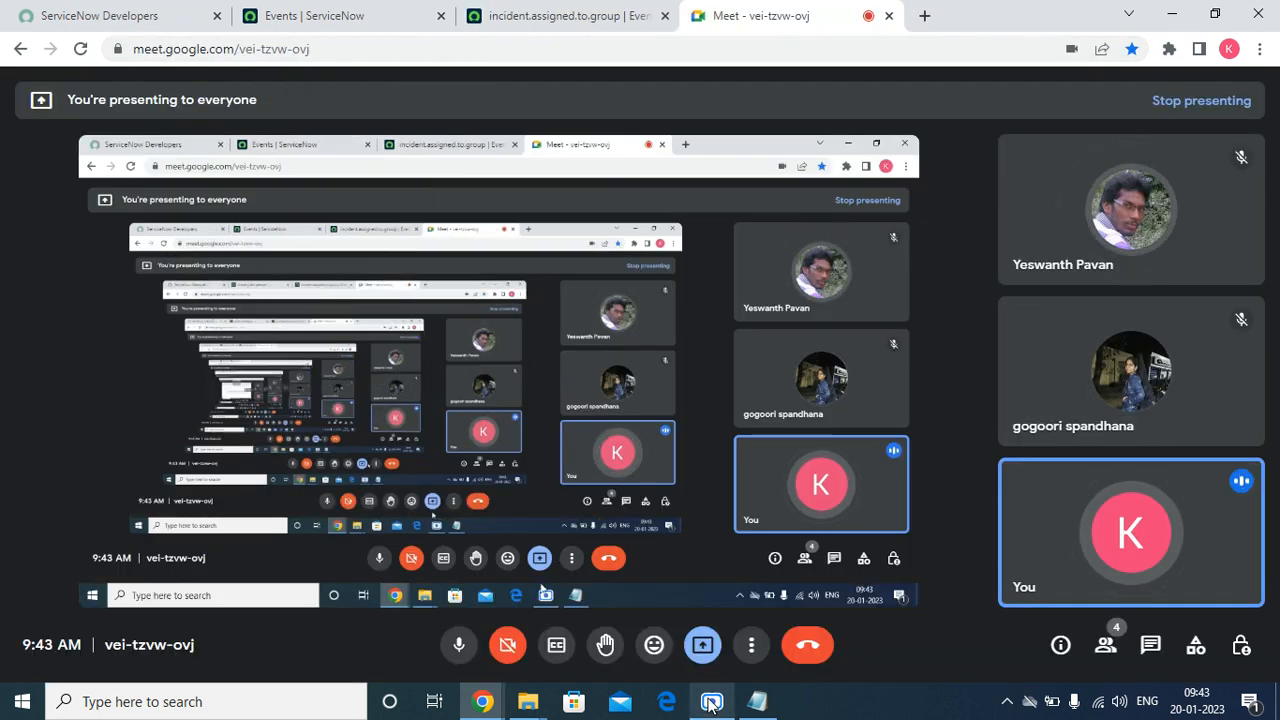
{"action": "left_click", "coordinate": [711, 701]}
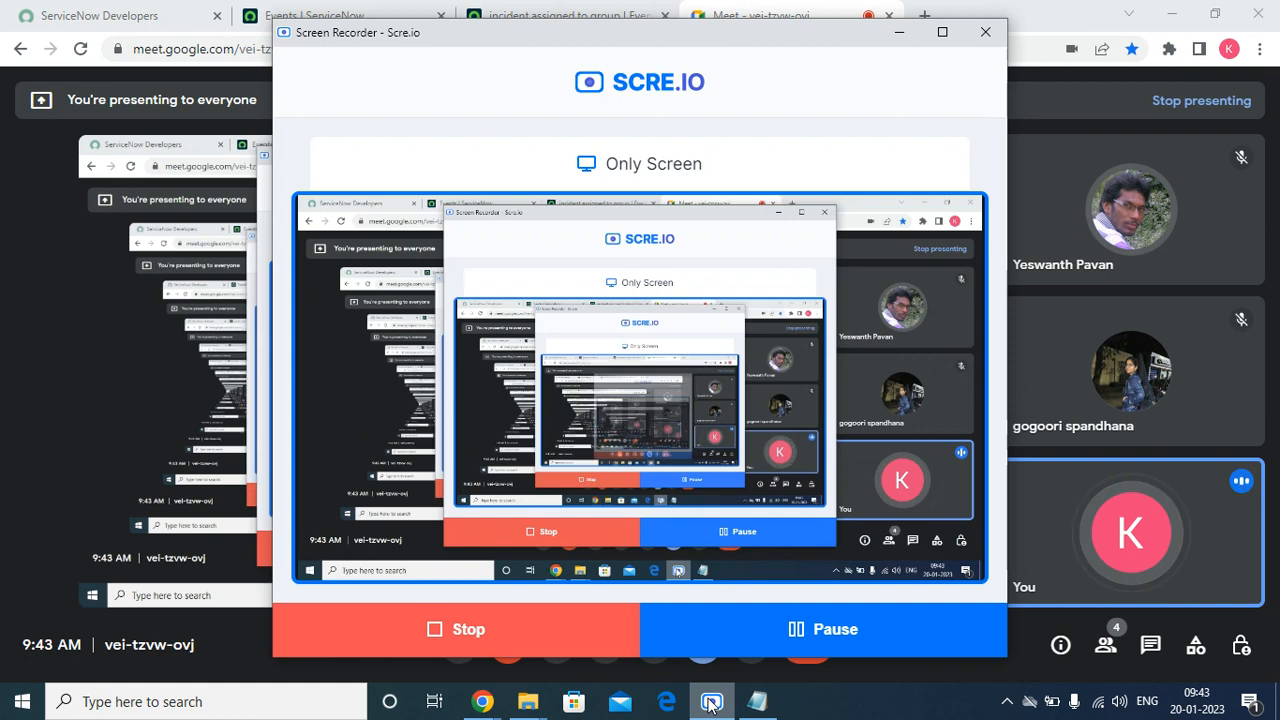
{"action": "left_click", "coordinate": [896, 38]}
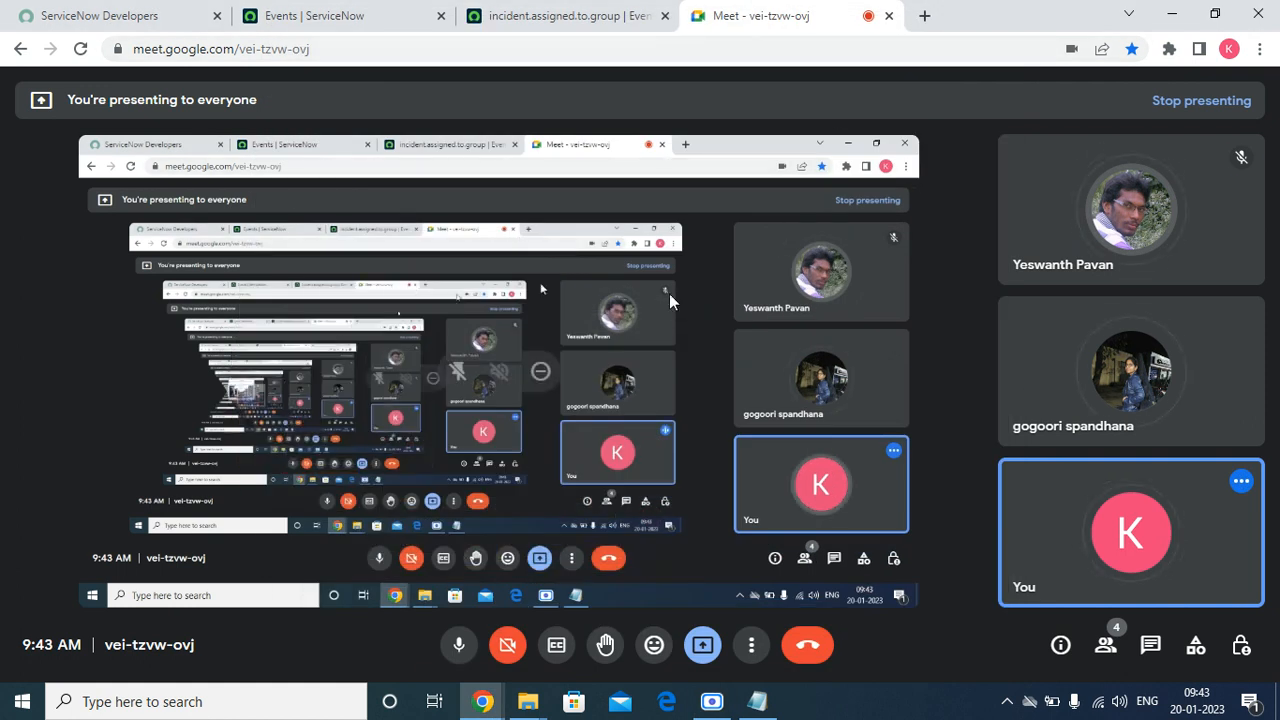
{"action": "left_click", "coordinate": [590, 14]}
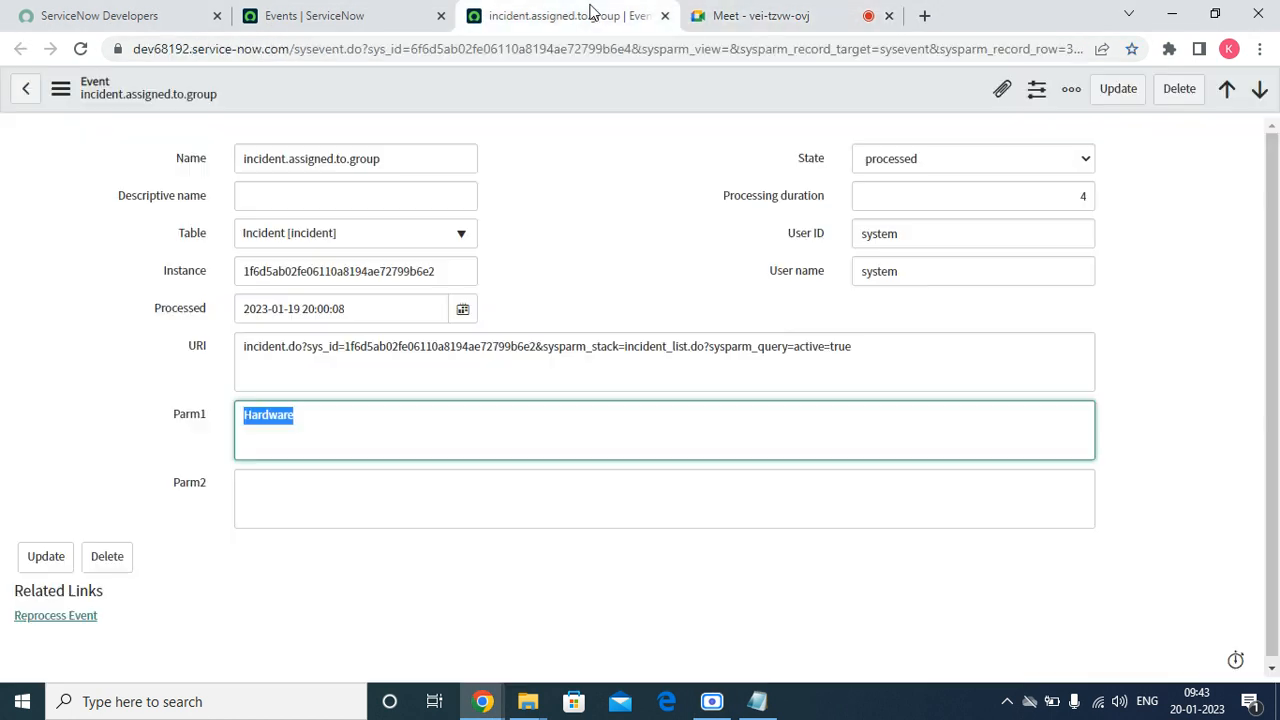
Switch to the Google Meet call and stop presenting the screen
{"action": "left_click", "coordinate": [721, 18]}
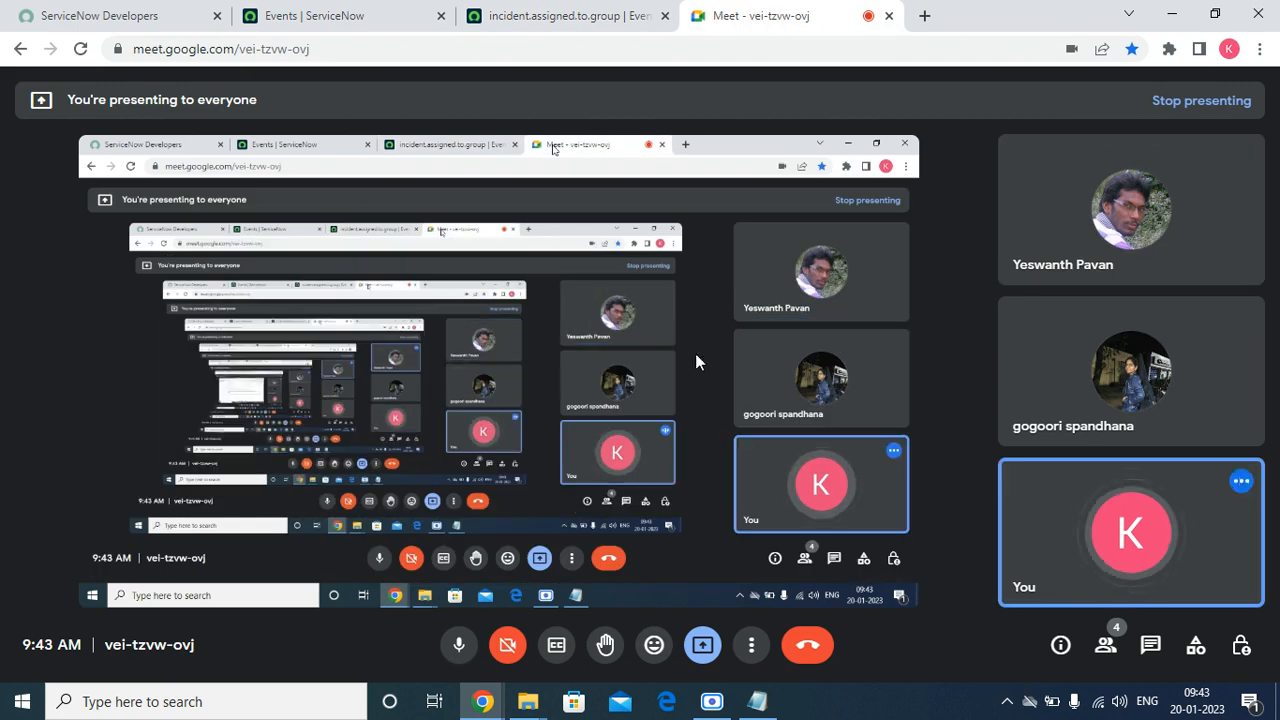
{"action": "left_click", "coordinate": [704, 646]}
{"action": "left_click", "coordinate": [798, 586]}
{"action": "left_click", "coordinate": [712, 701]}
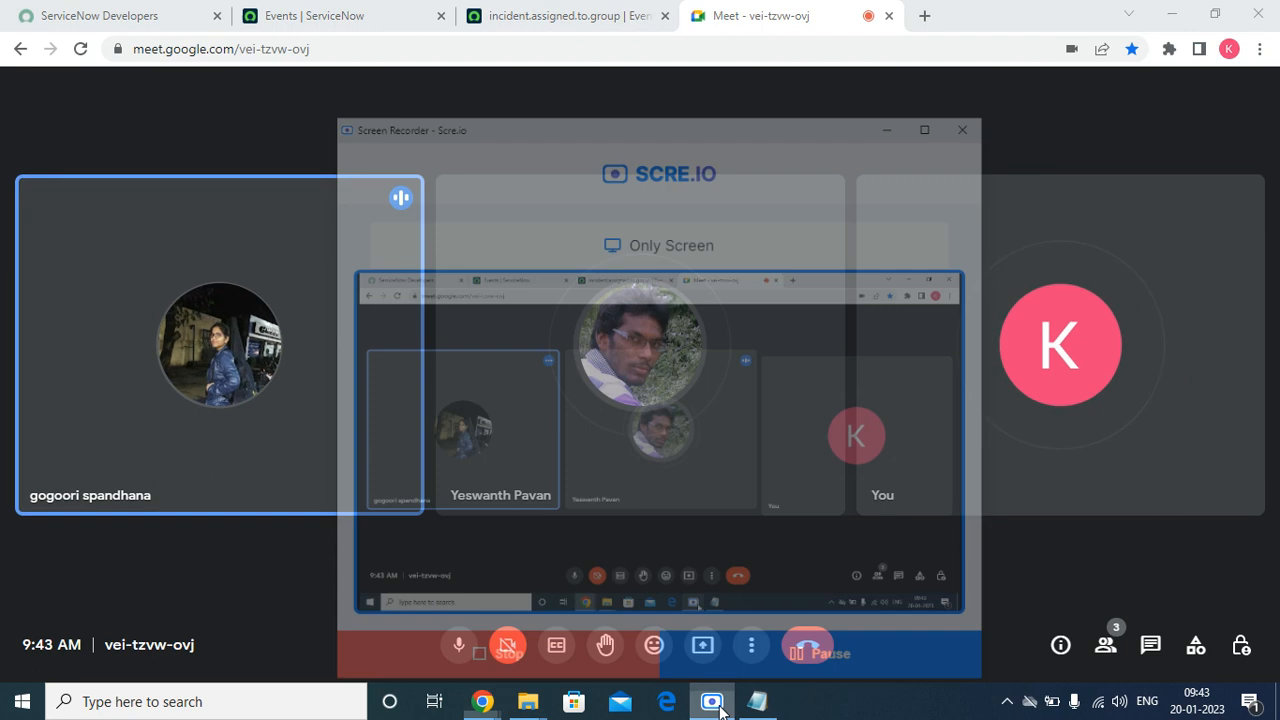